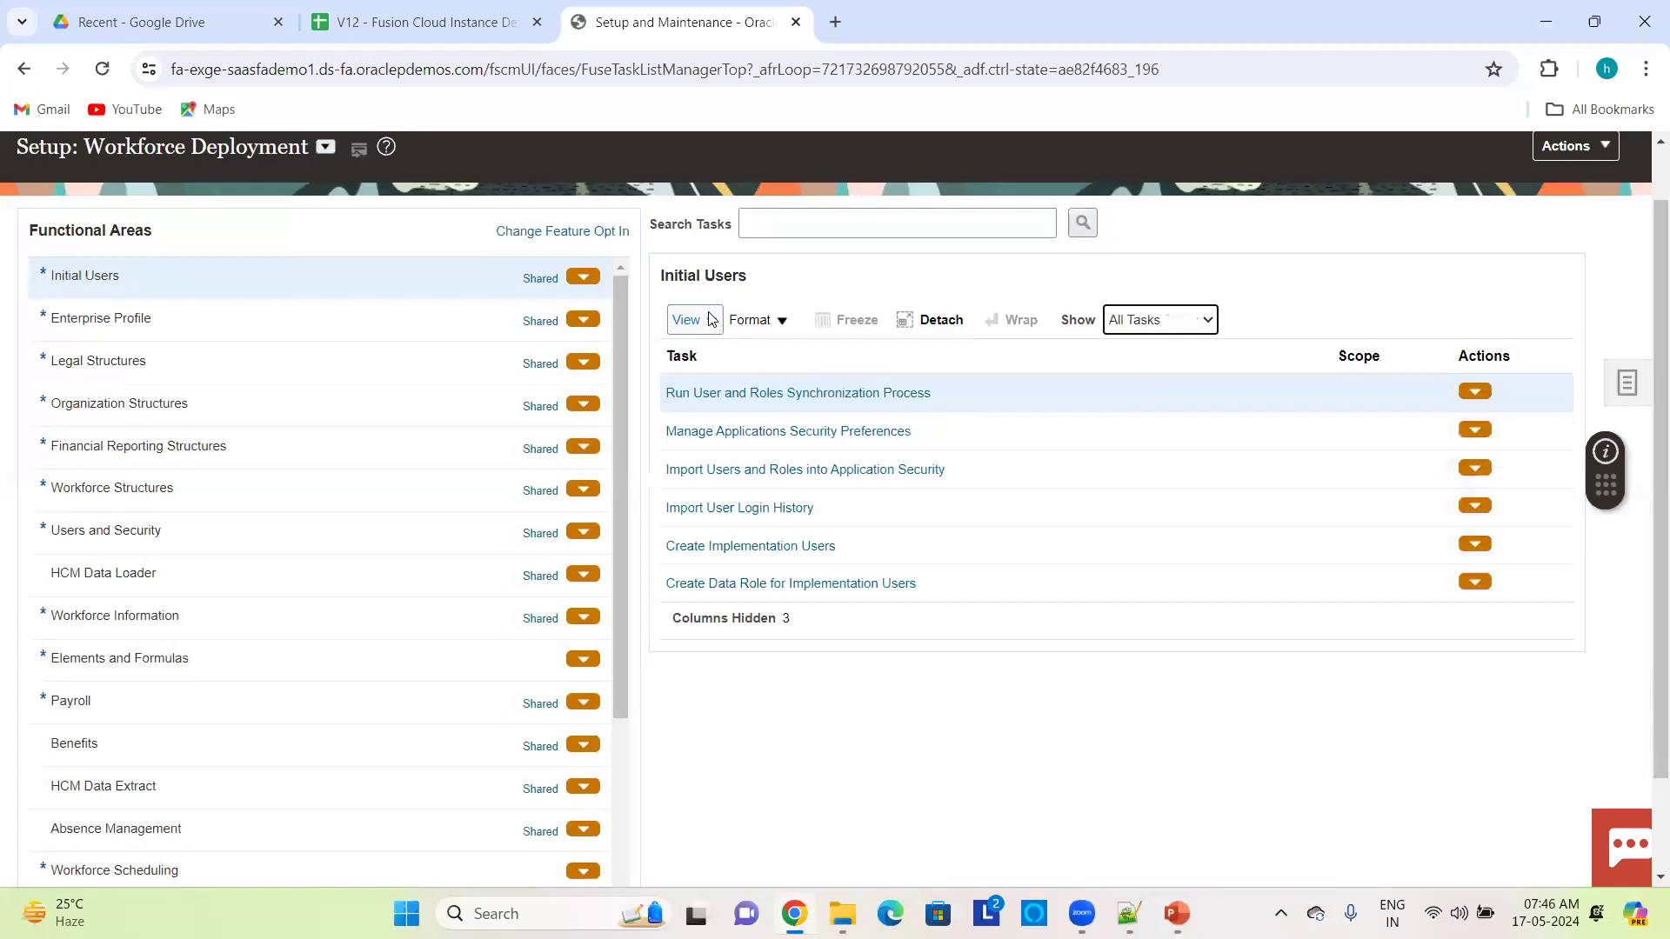
# - Show all available columns in the Initial Users task table
pyautogui.moveTo(740, 389)
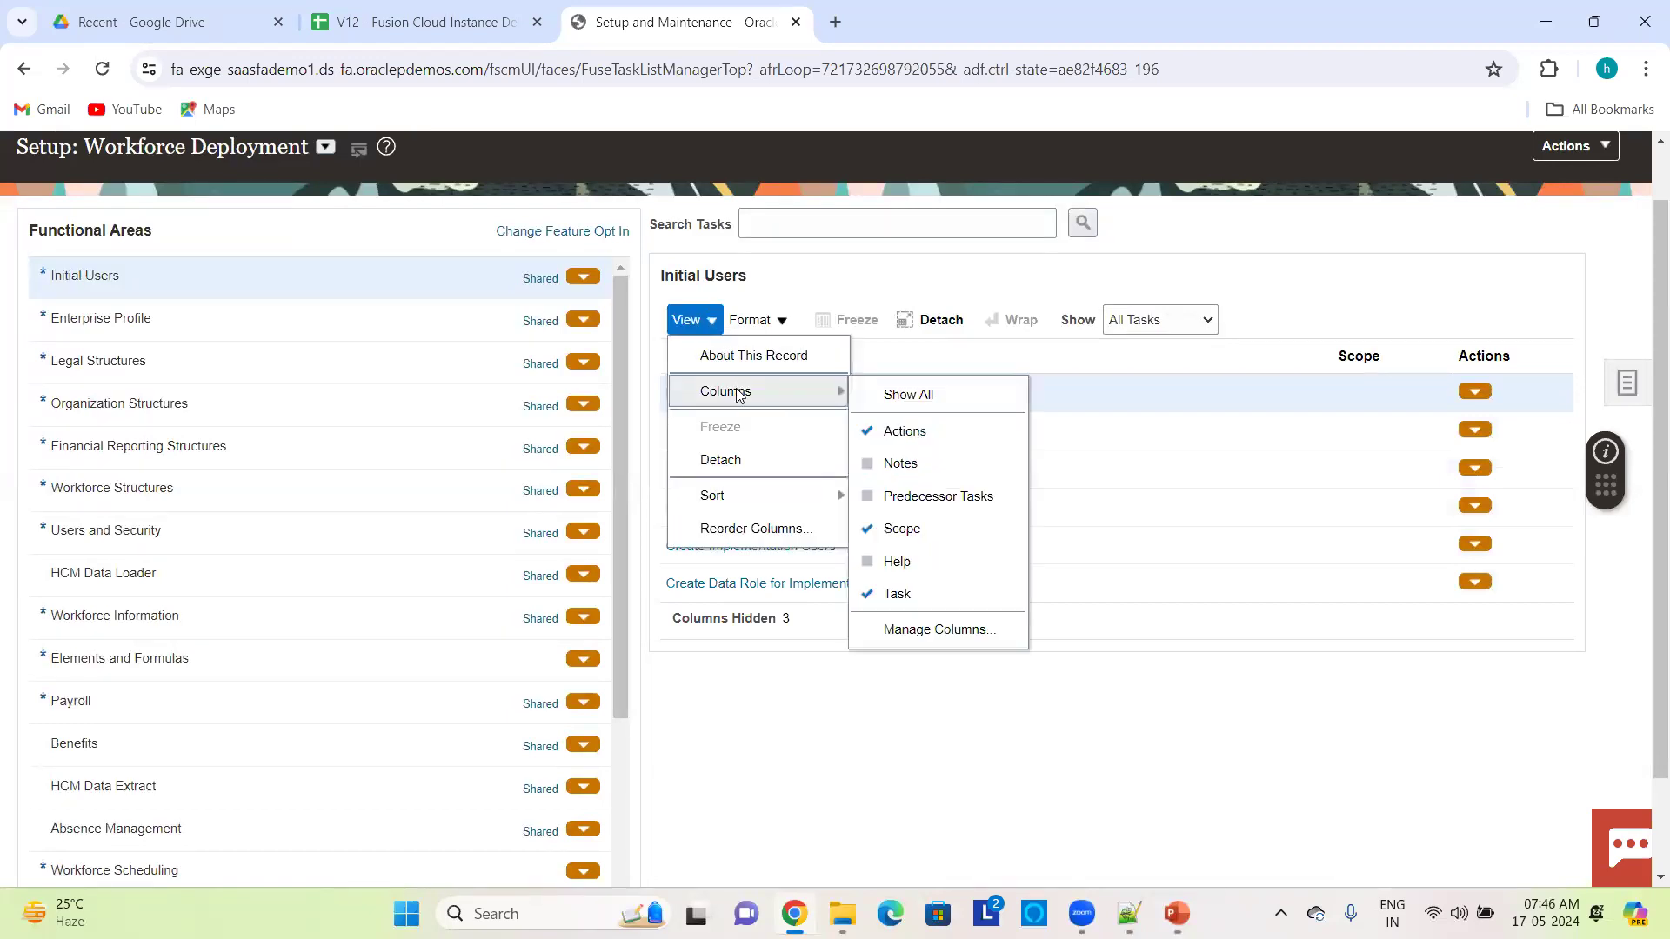
pyautogui.click(911, 396)
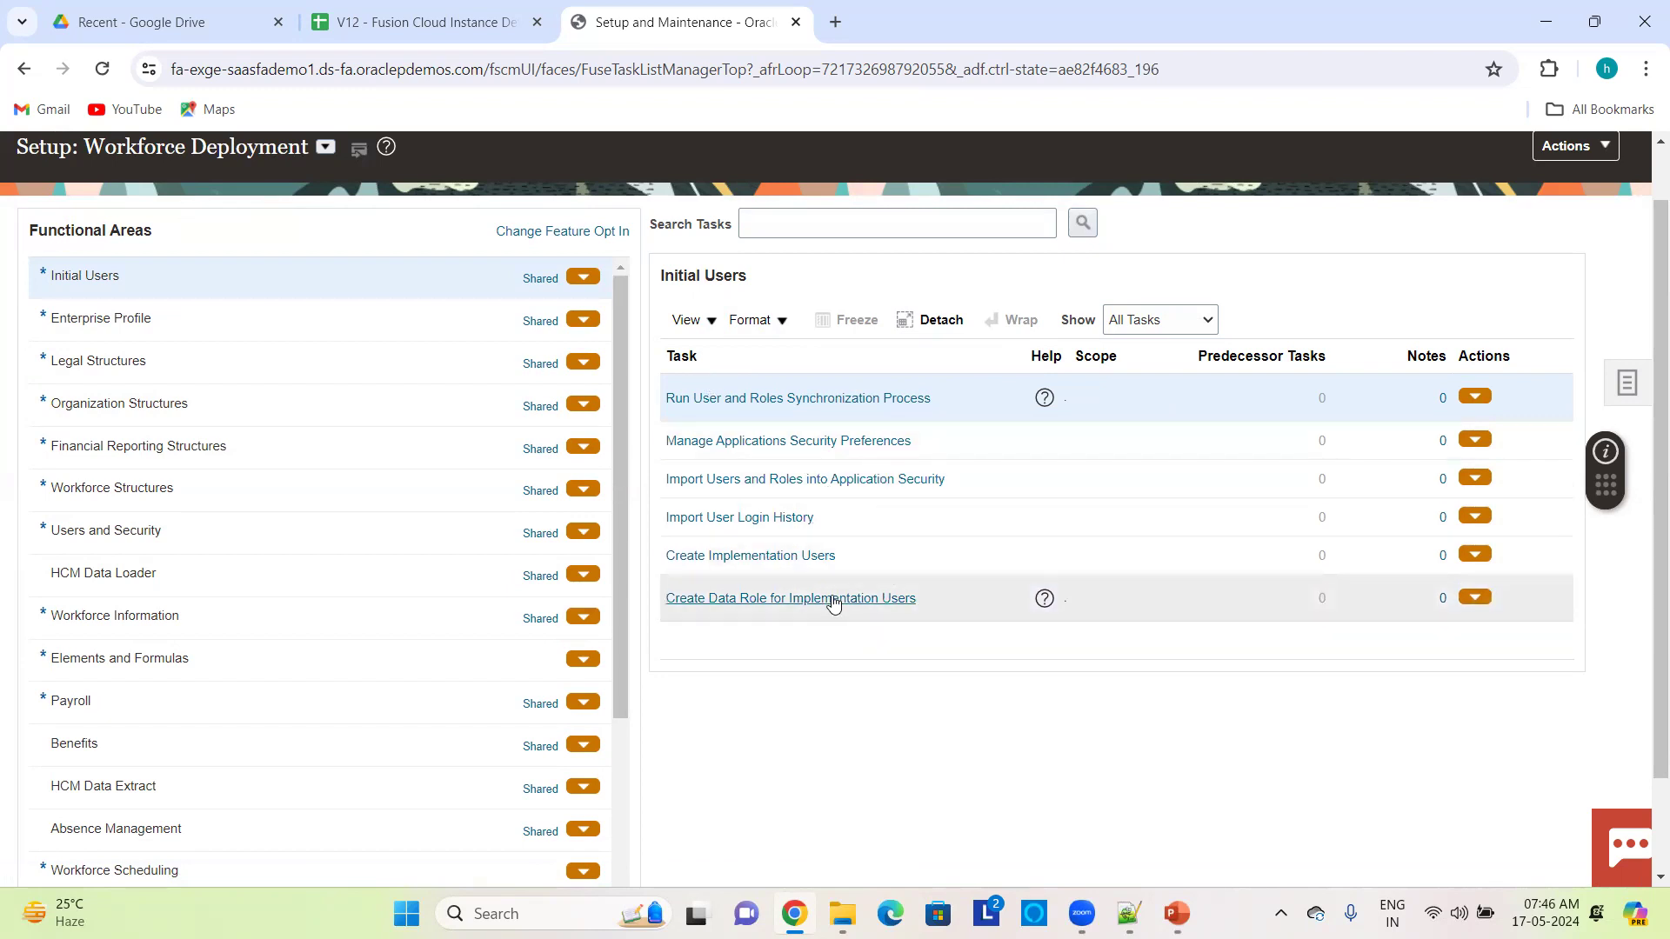
# - Go to Manage Setup Content and open the Manage Task Lists and Tasks page
pyautogui.click(1625, 381)
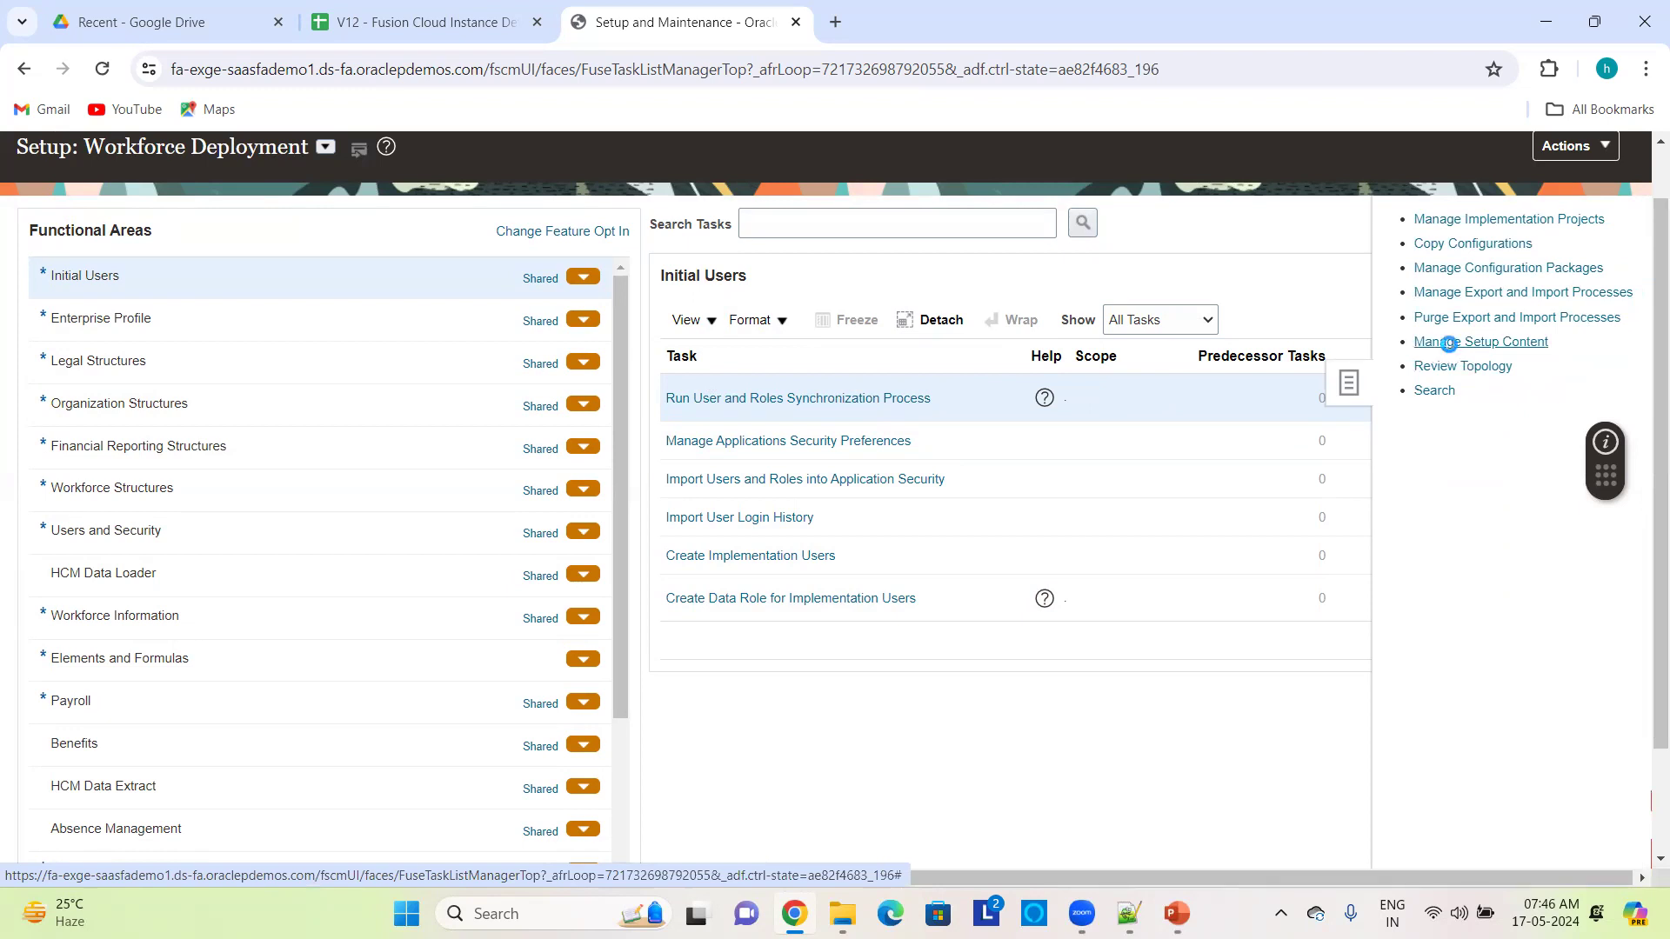
pyautogui.click(1444, 343)
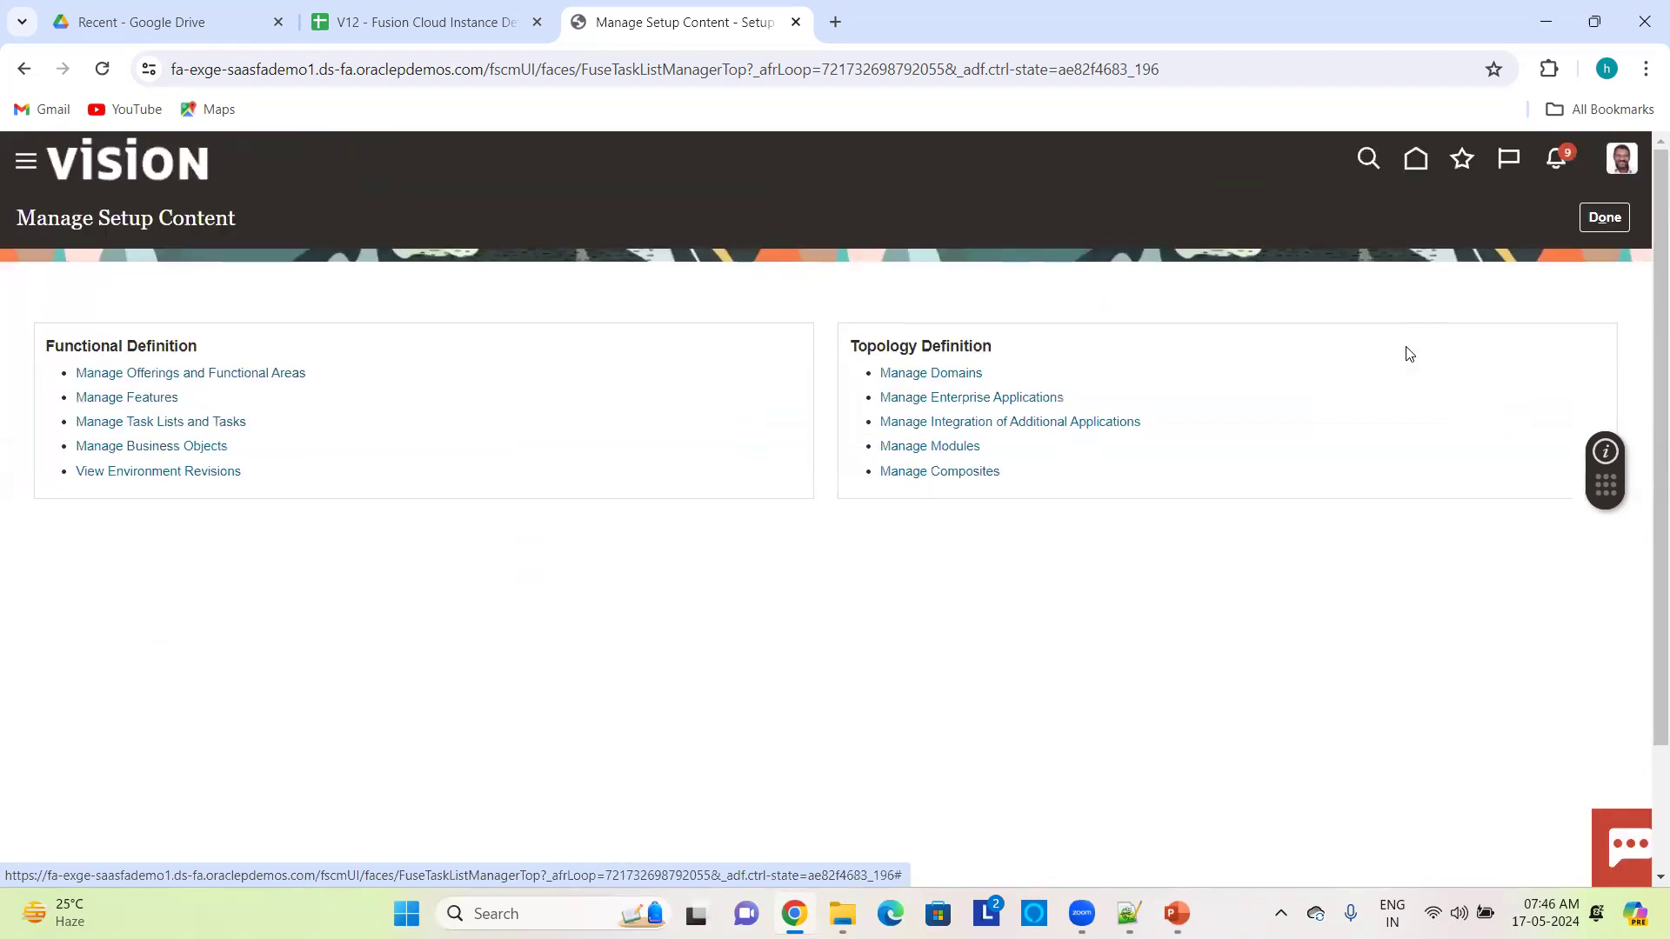
pyautogui.click(144, 423)
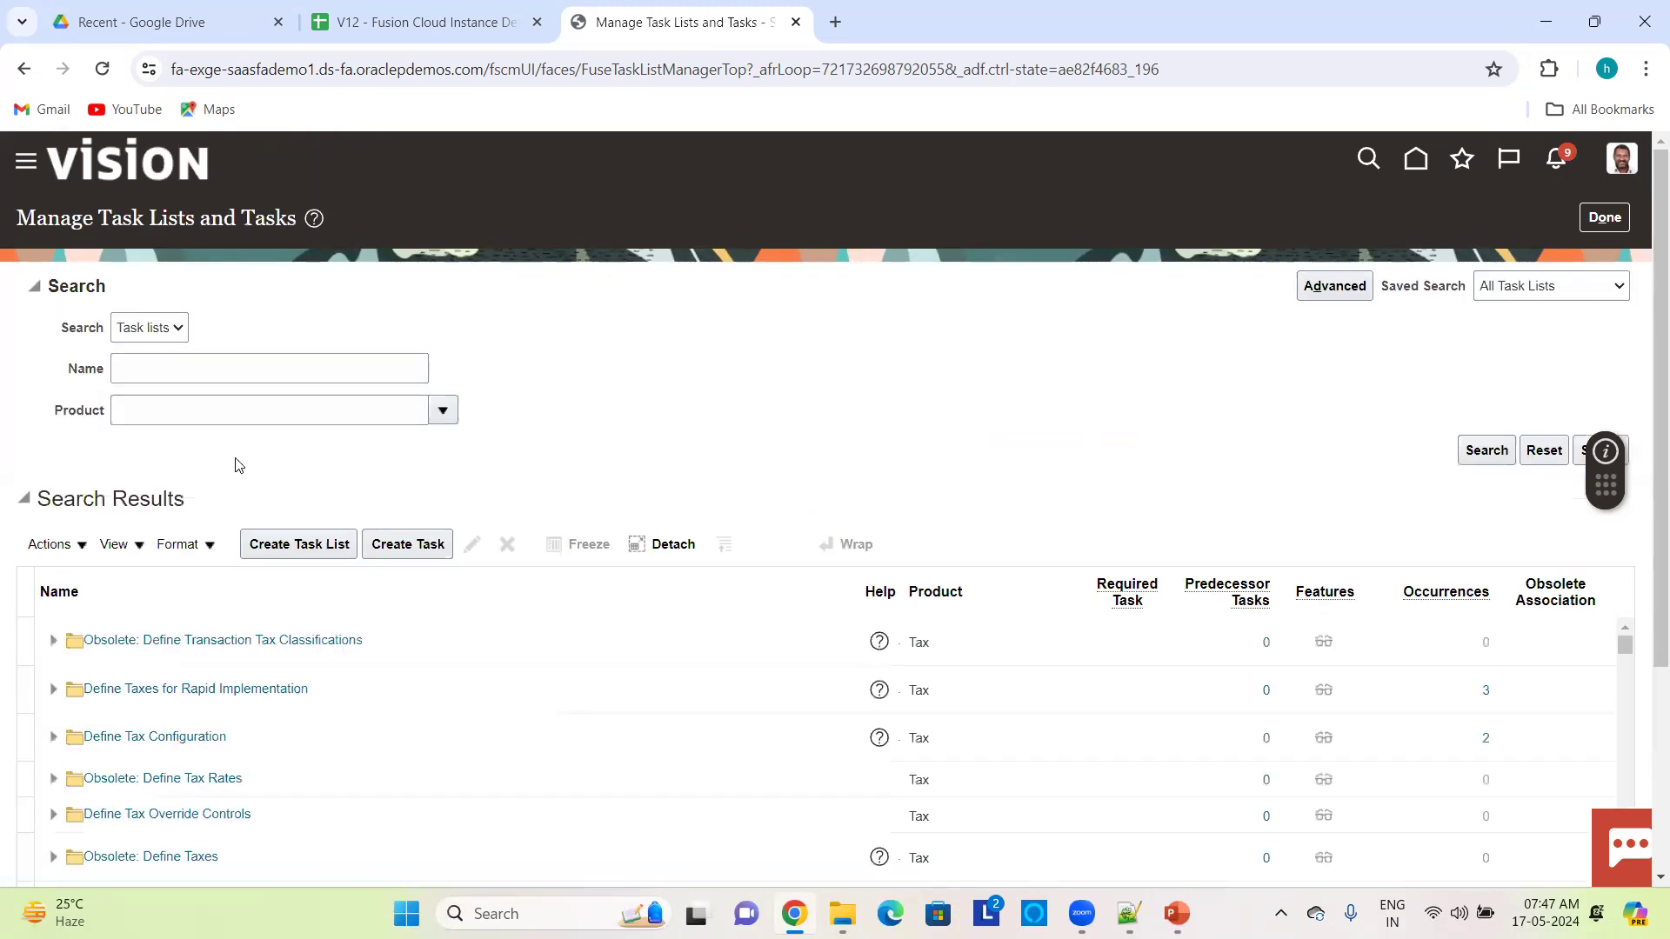
# - Search for tasks, rather than task lists, with the name "Manage HCM"
pyautogui.click(163, 331)
pyautogui.click(156, 368)
pyautogui.click(183, 371)
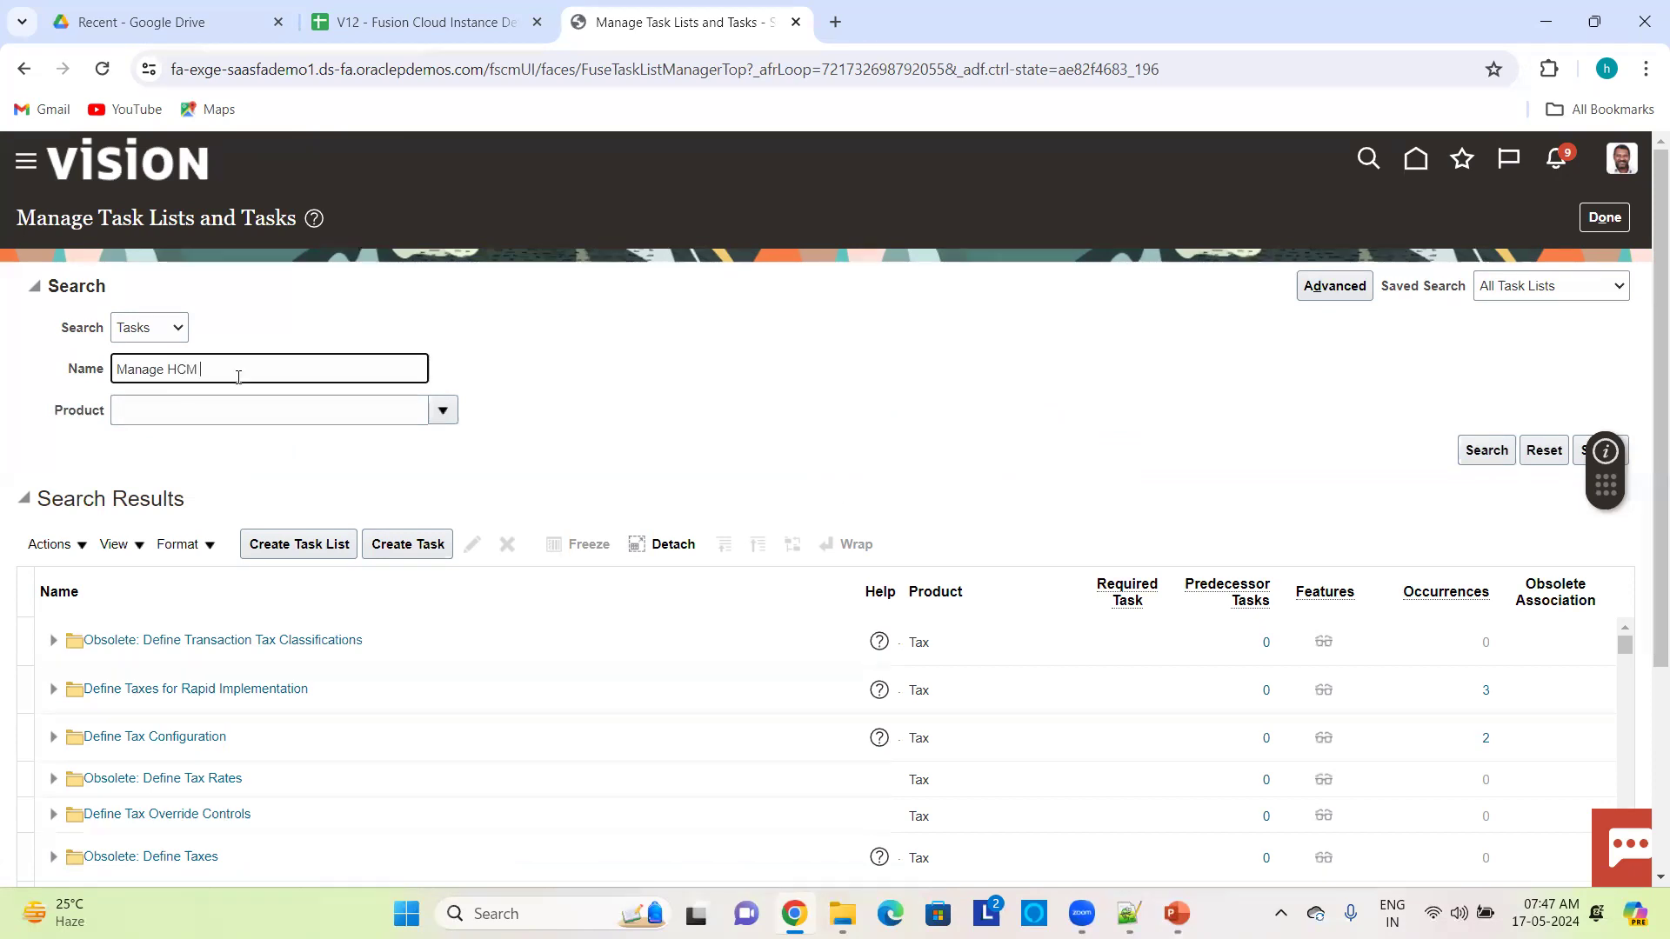
pyautogui.press('Return')
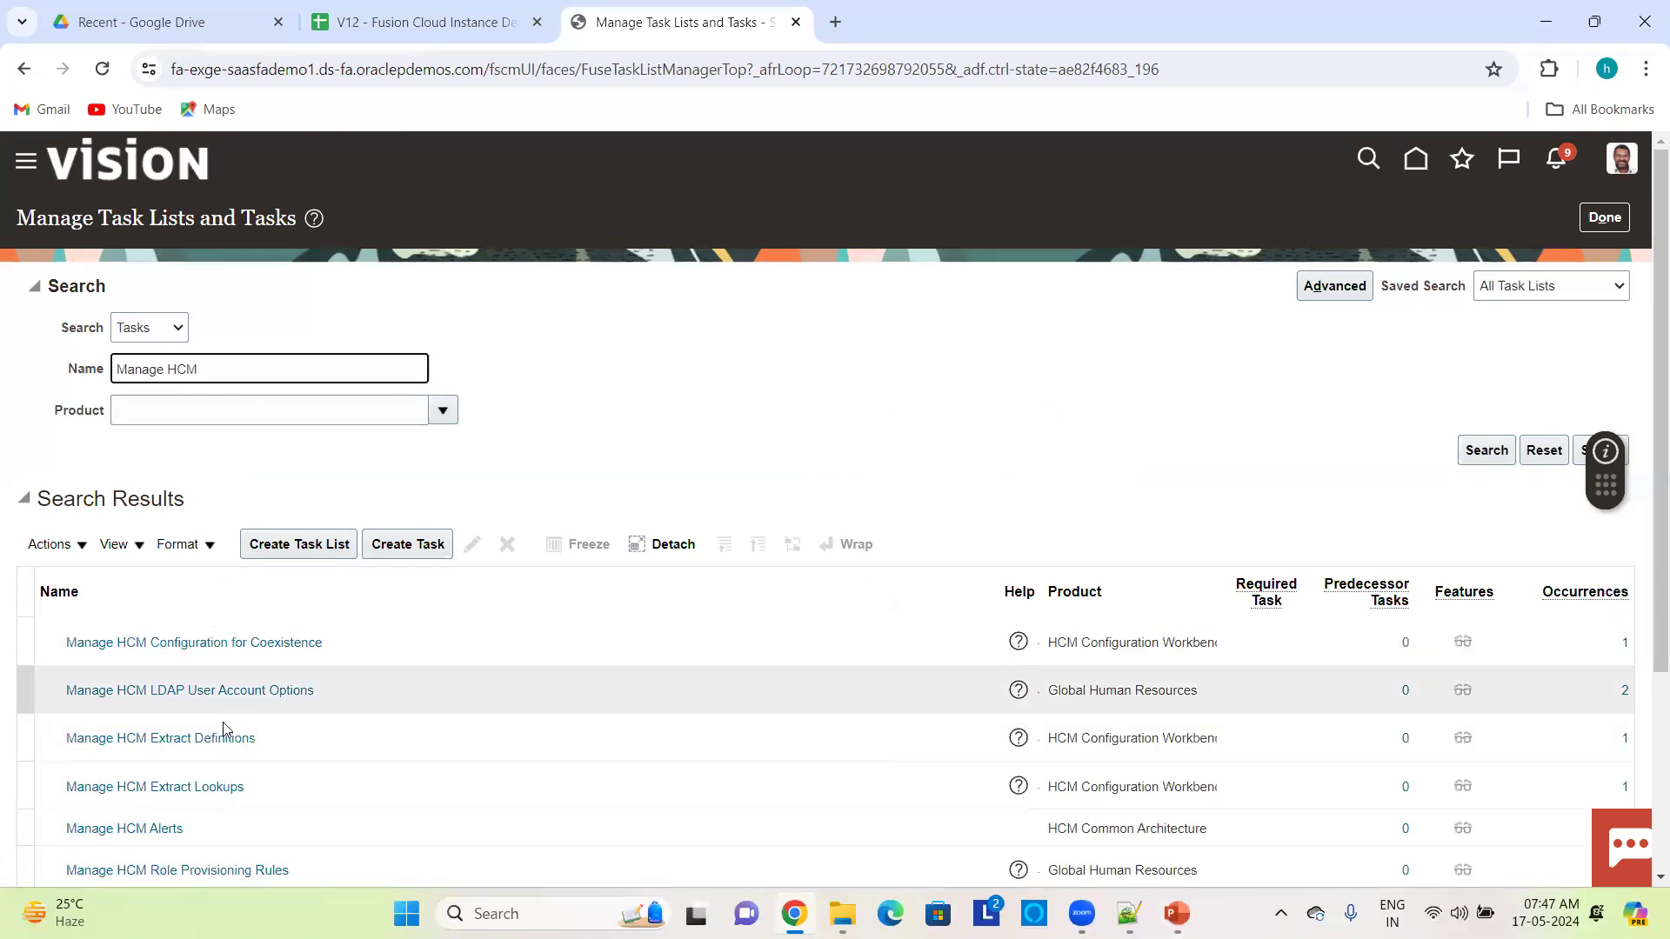
# - Open the Manage HCM Extract Definitions task from the search results
pyautogui.scroll(-1, 317, 705)
pyautogui.click(322, 702)
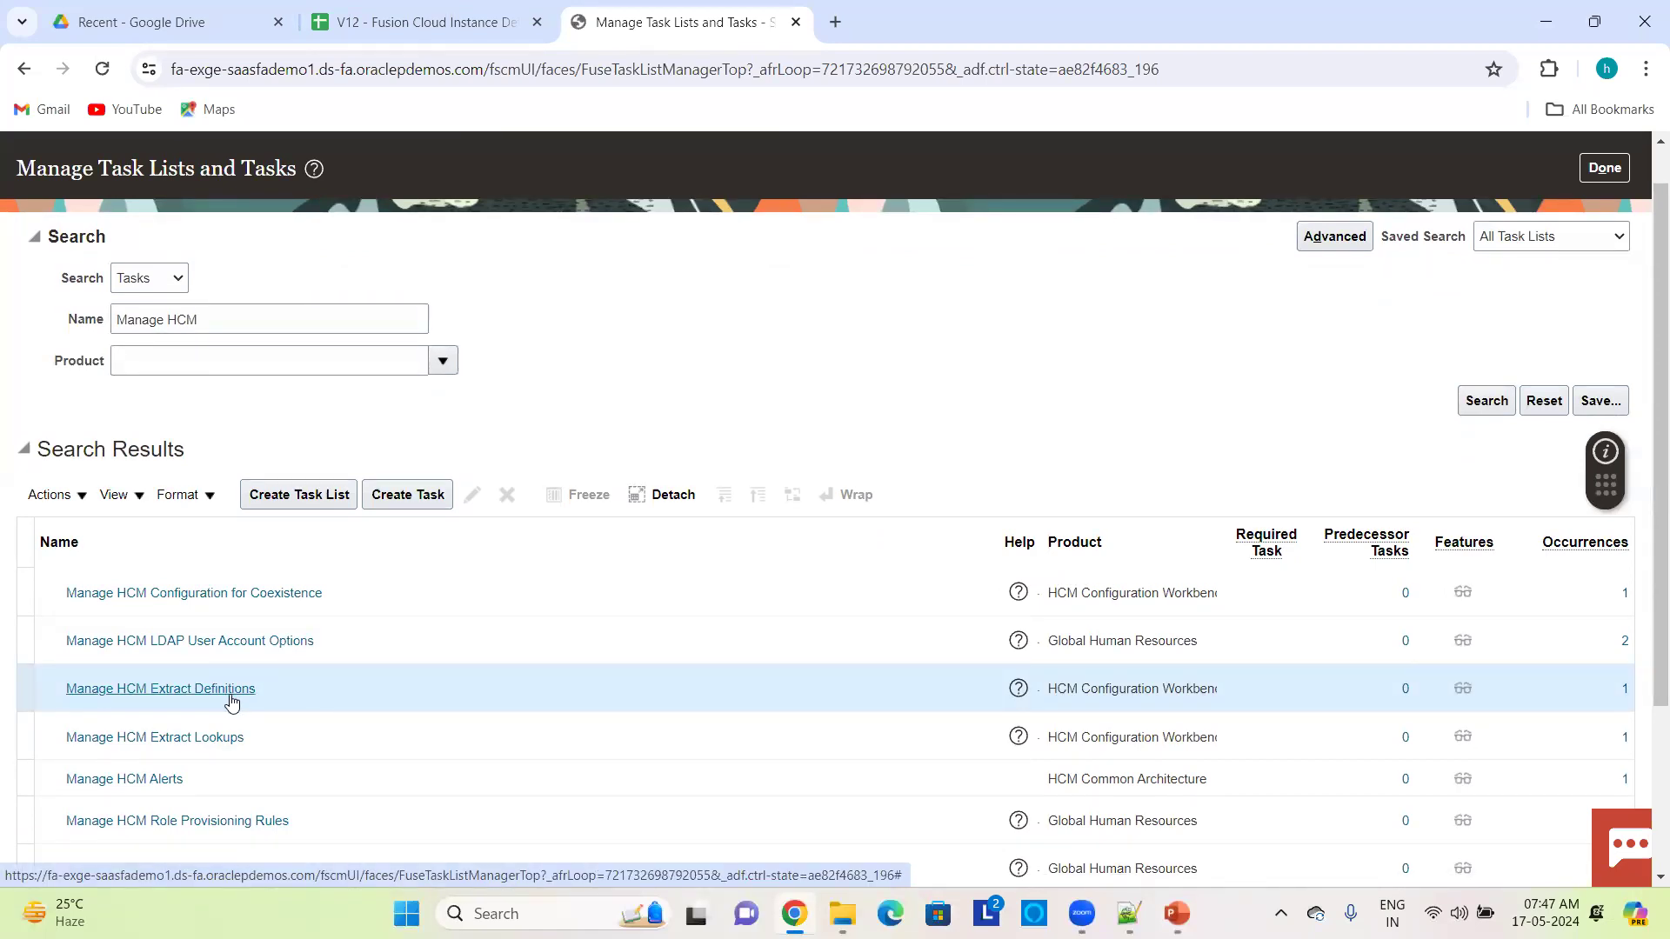
pyautogui.click(176, 692)
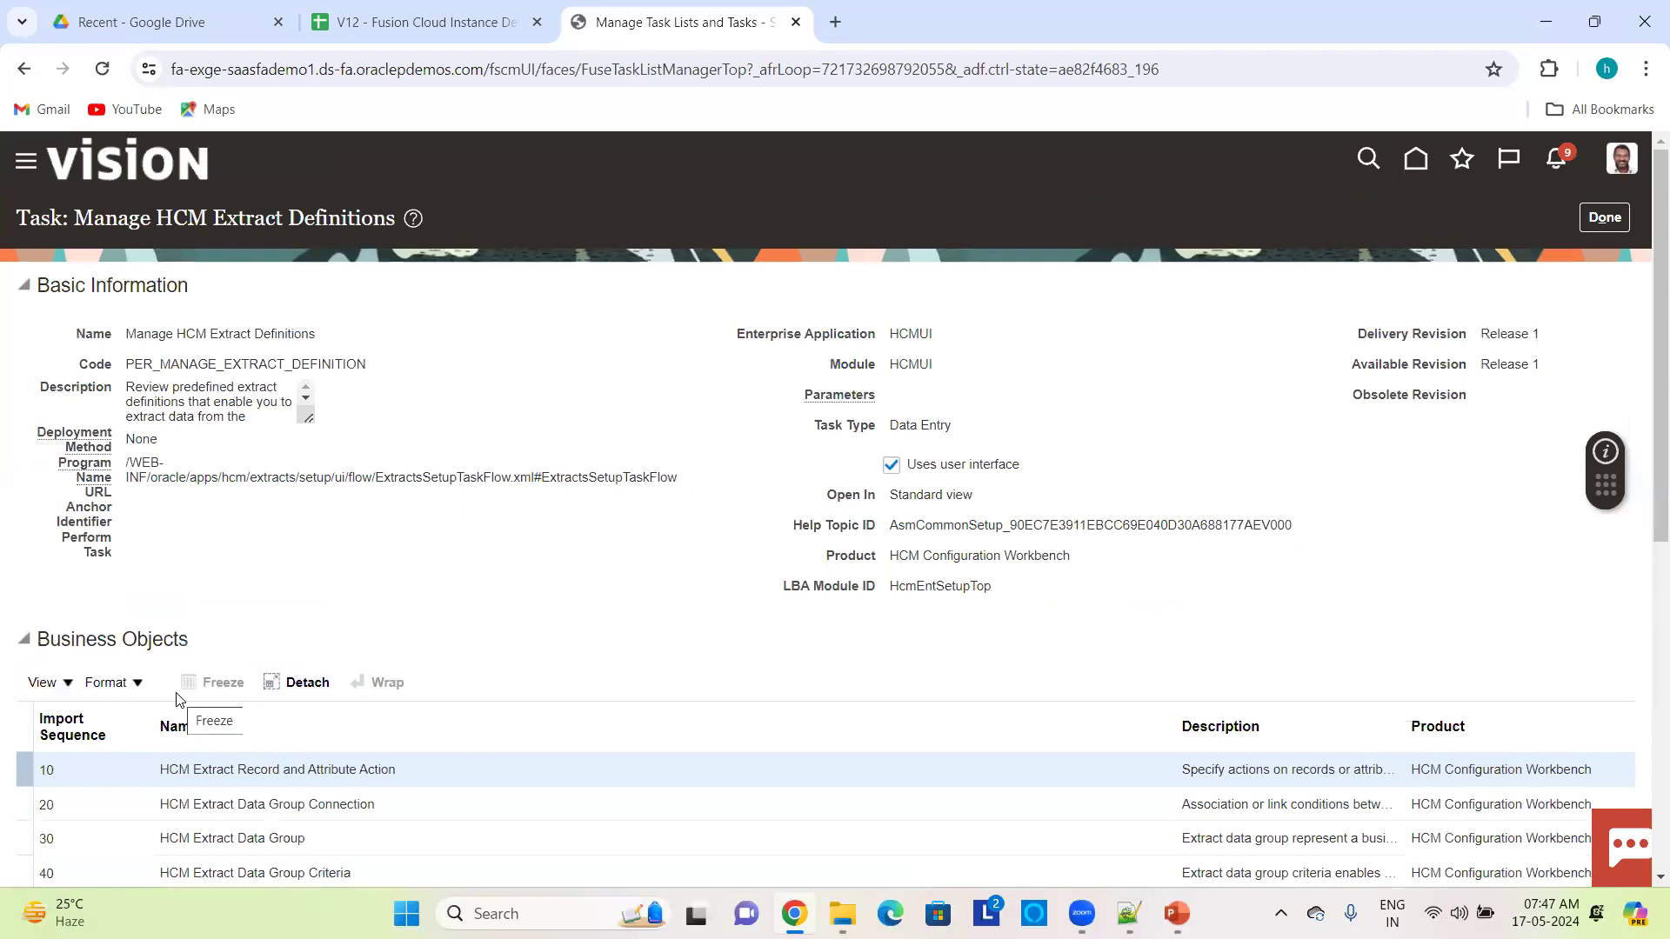
# - Examine the basic information and the sequence of business objects of the Manage HCM Extract Definitions task
pyautogui.scroll(-5, 331, 553)
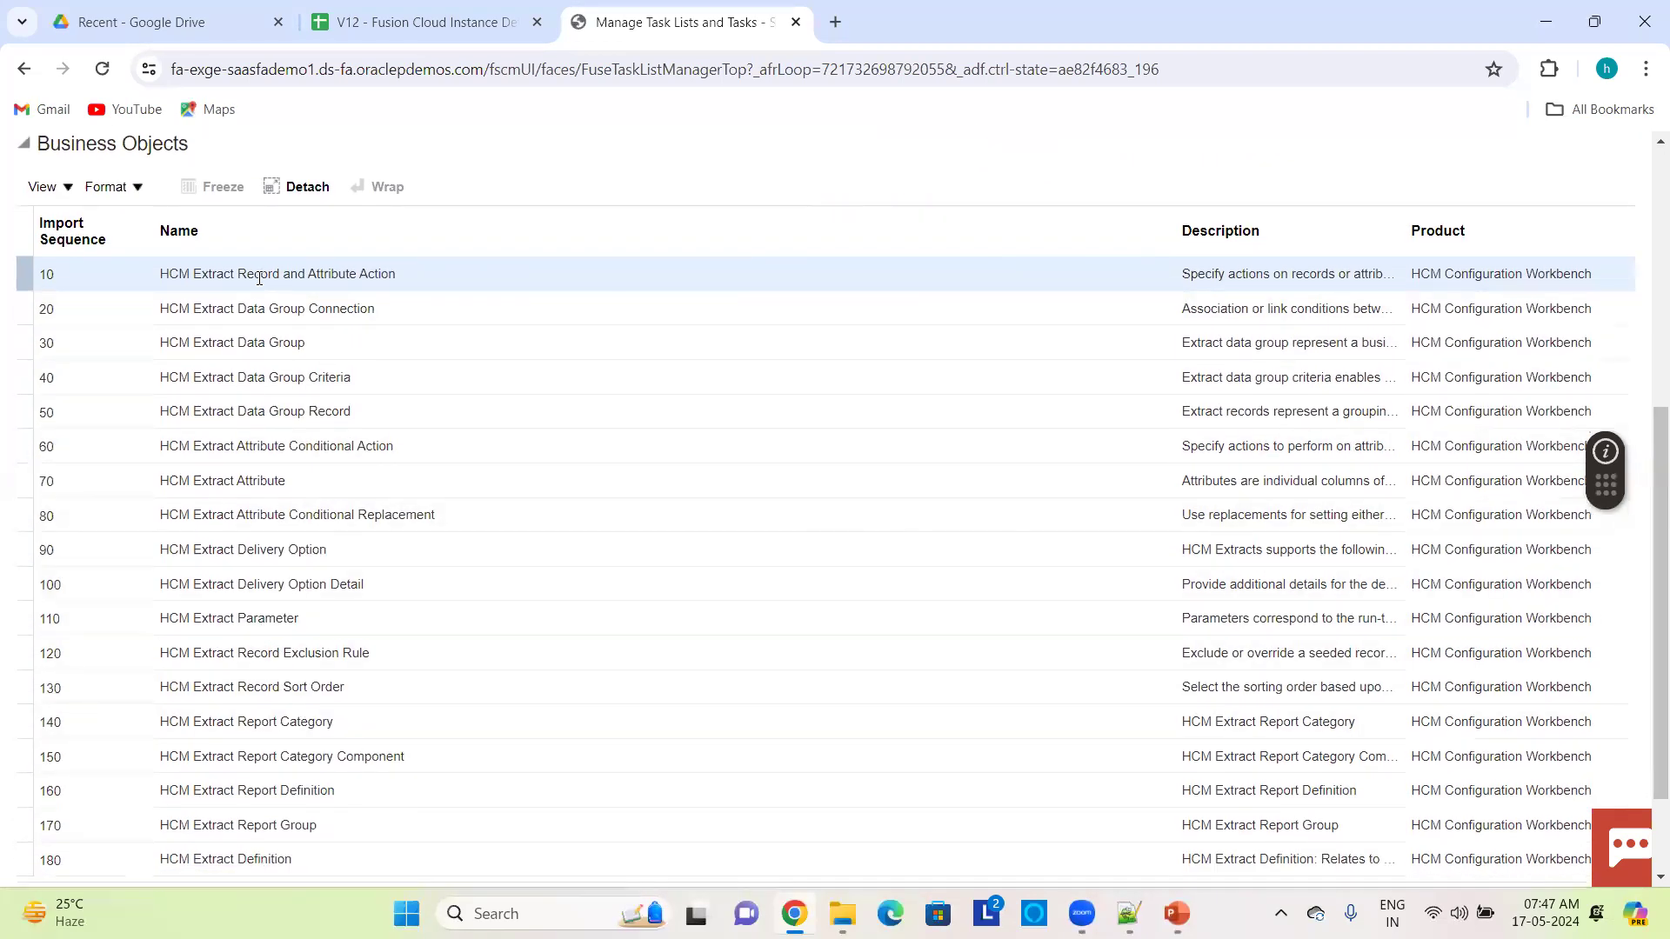
pyautogui.scroll(-1, 308, 463)
pyautogui.scroll(-1, 308, 462)
pyautogui.scroll(7, 309, 462)
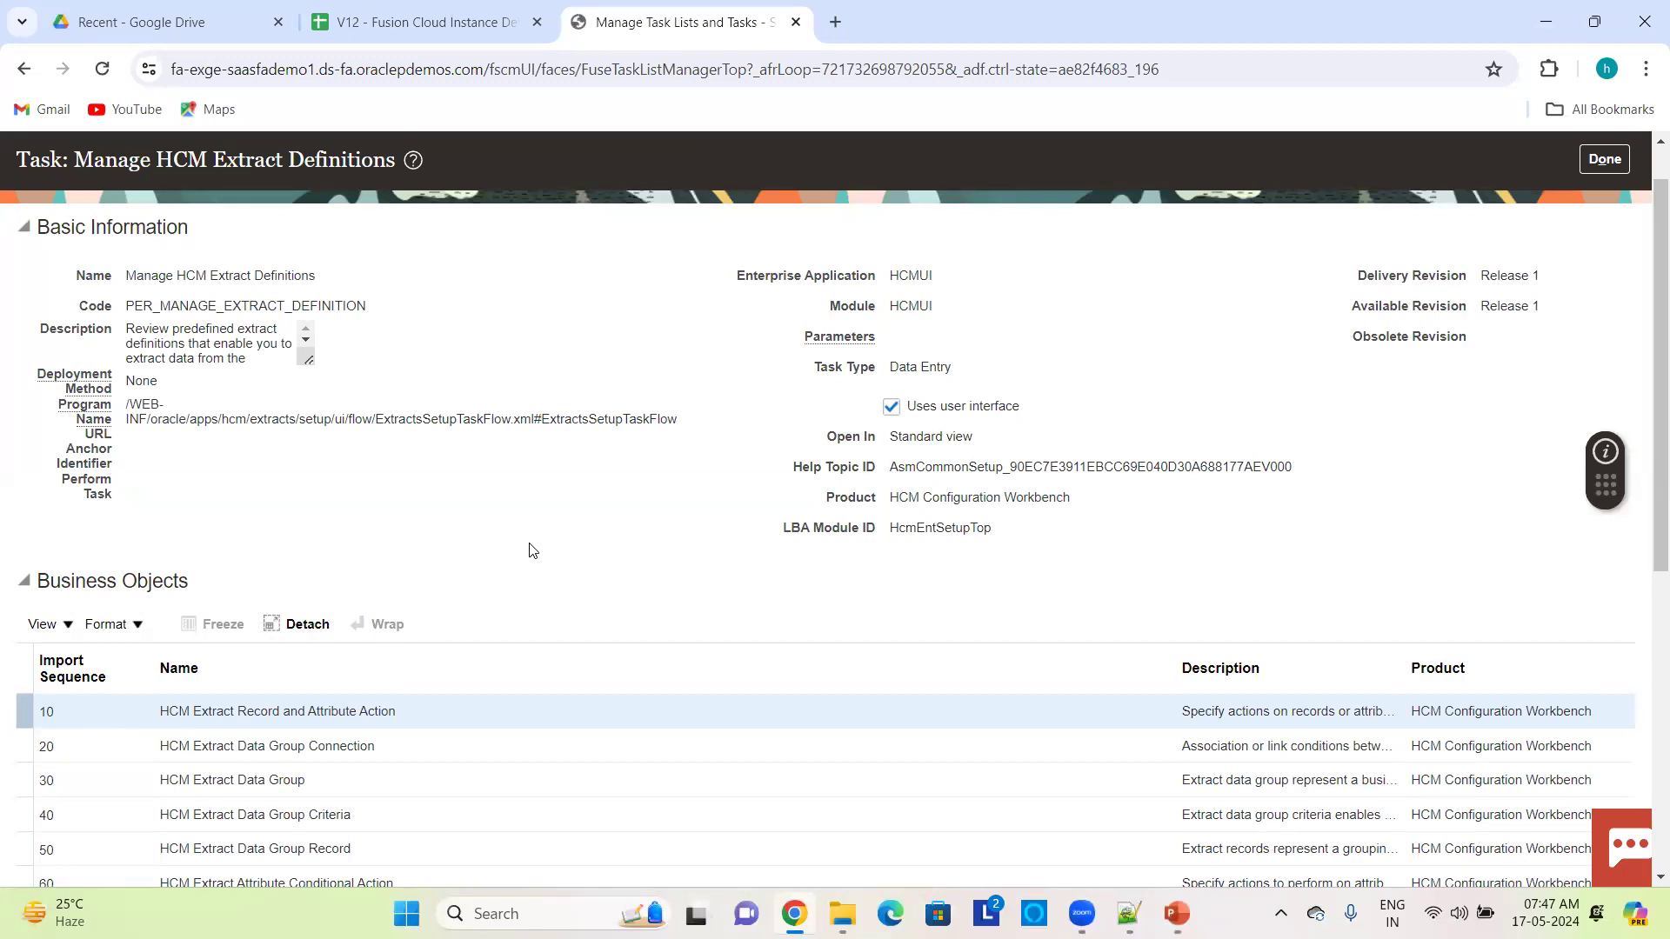
pyautogui.scroll(-7, 532, 550)
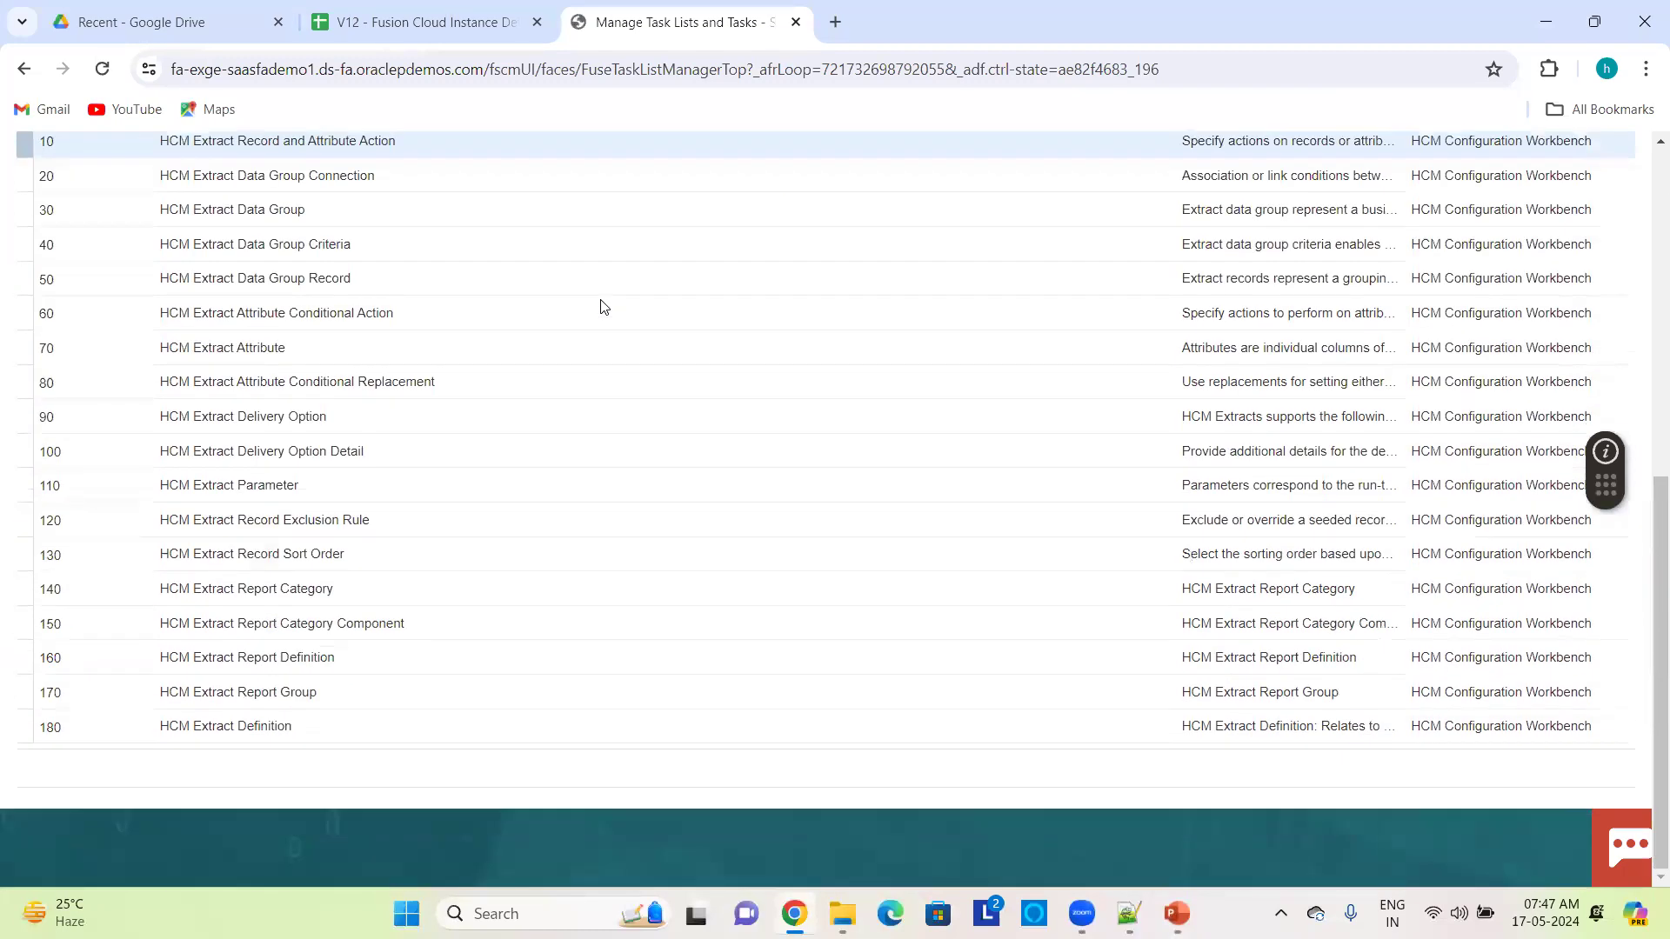
pyautogui.scroll(6, 499, 290)
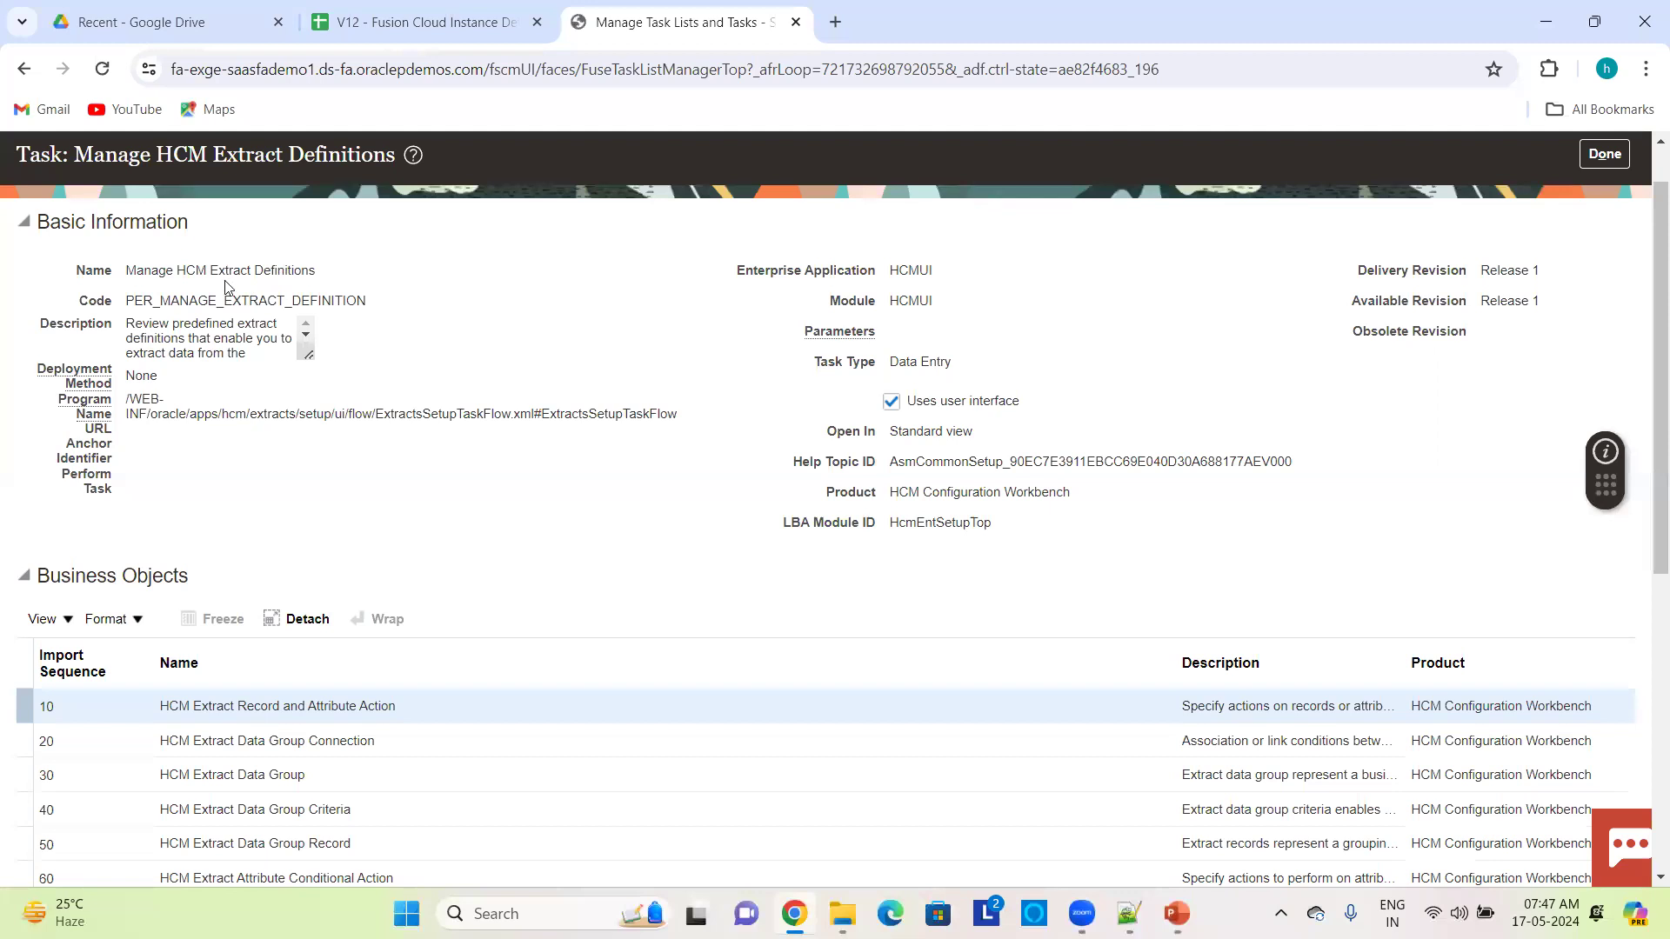
pyautogui.scroll(-5, 403, 552)
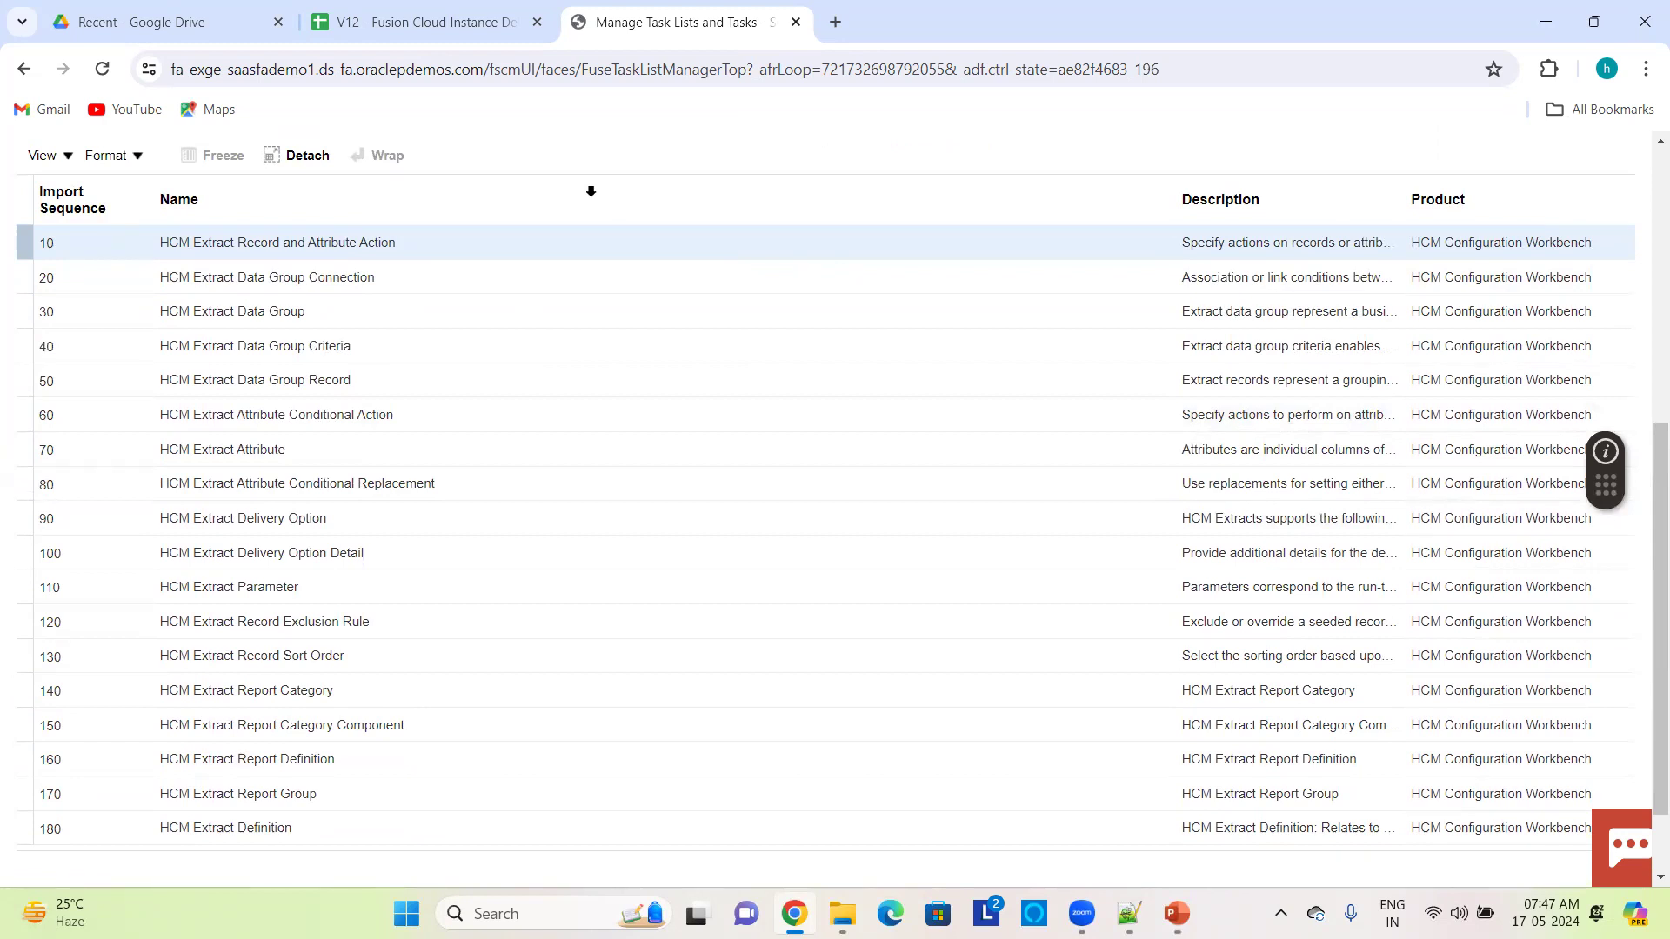
pyautogui.scroll(5, 590, 191)
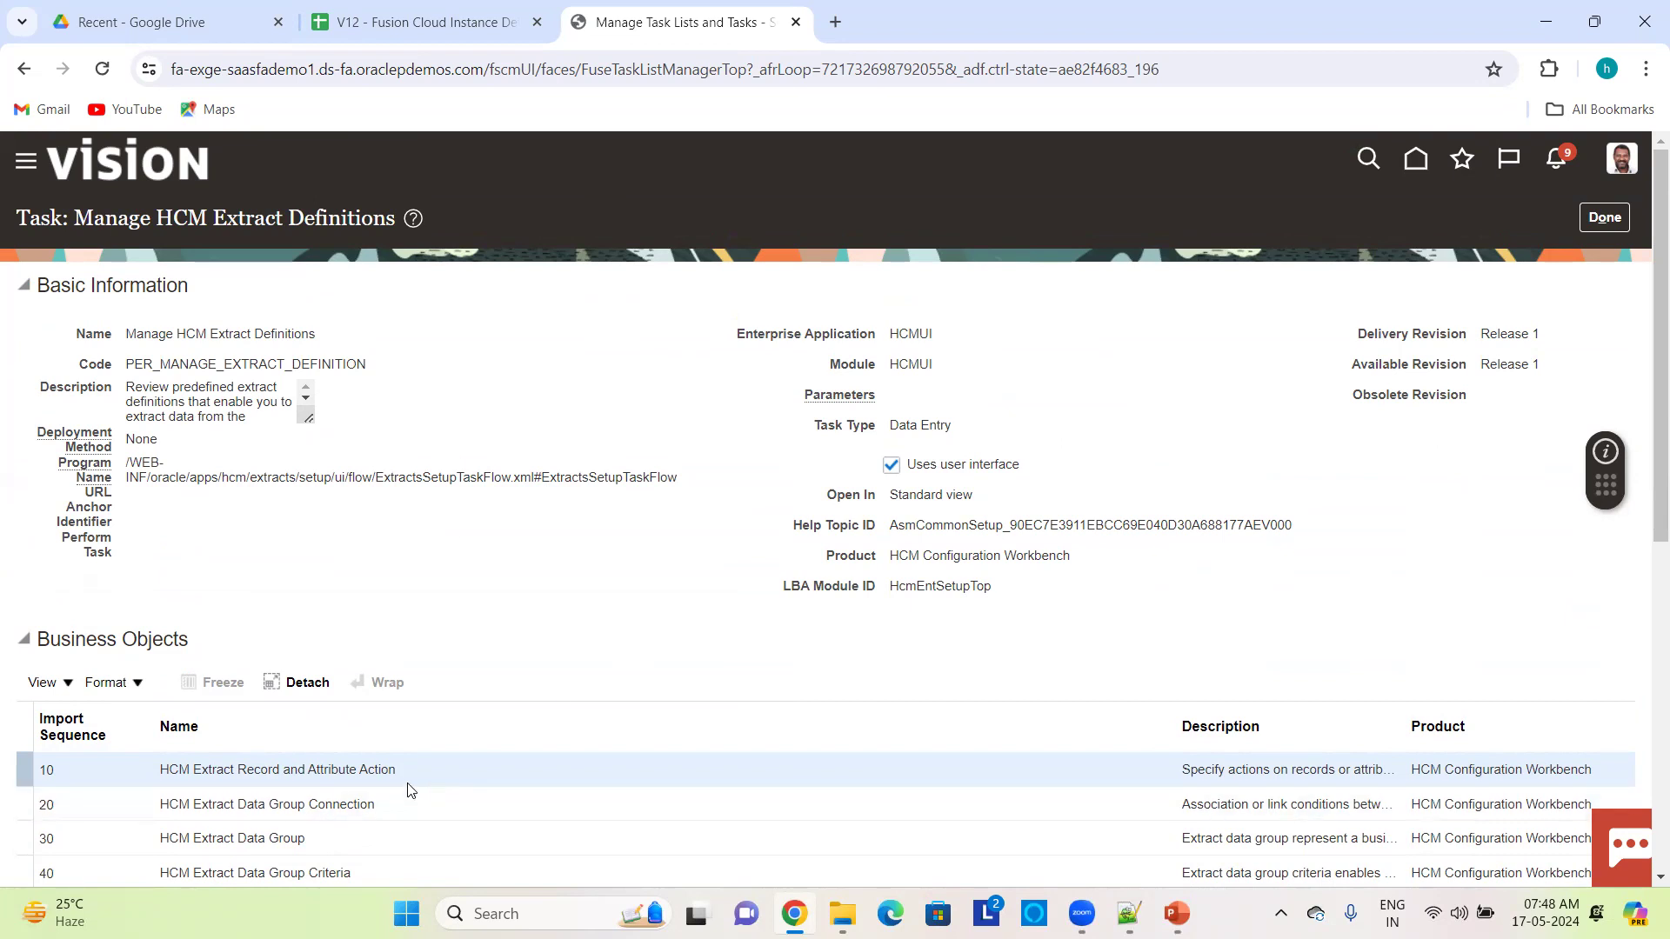
pyautogui.scroll(-3, 409, 791)
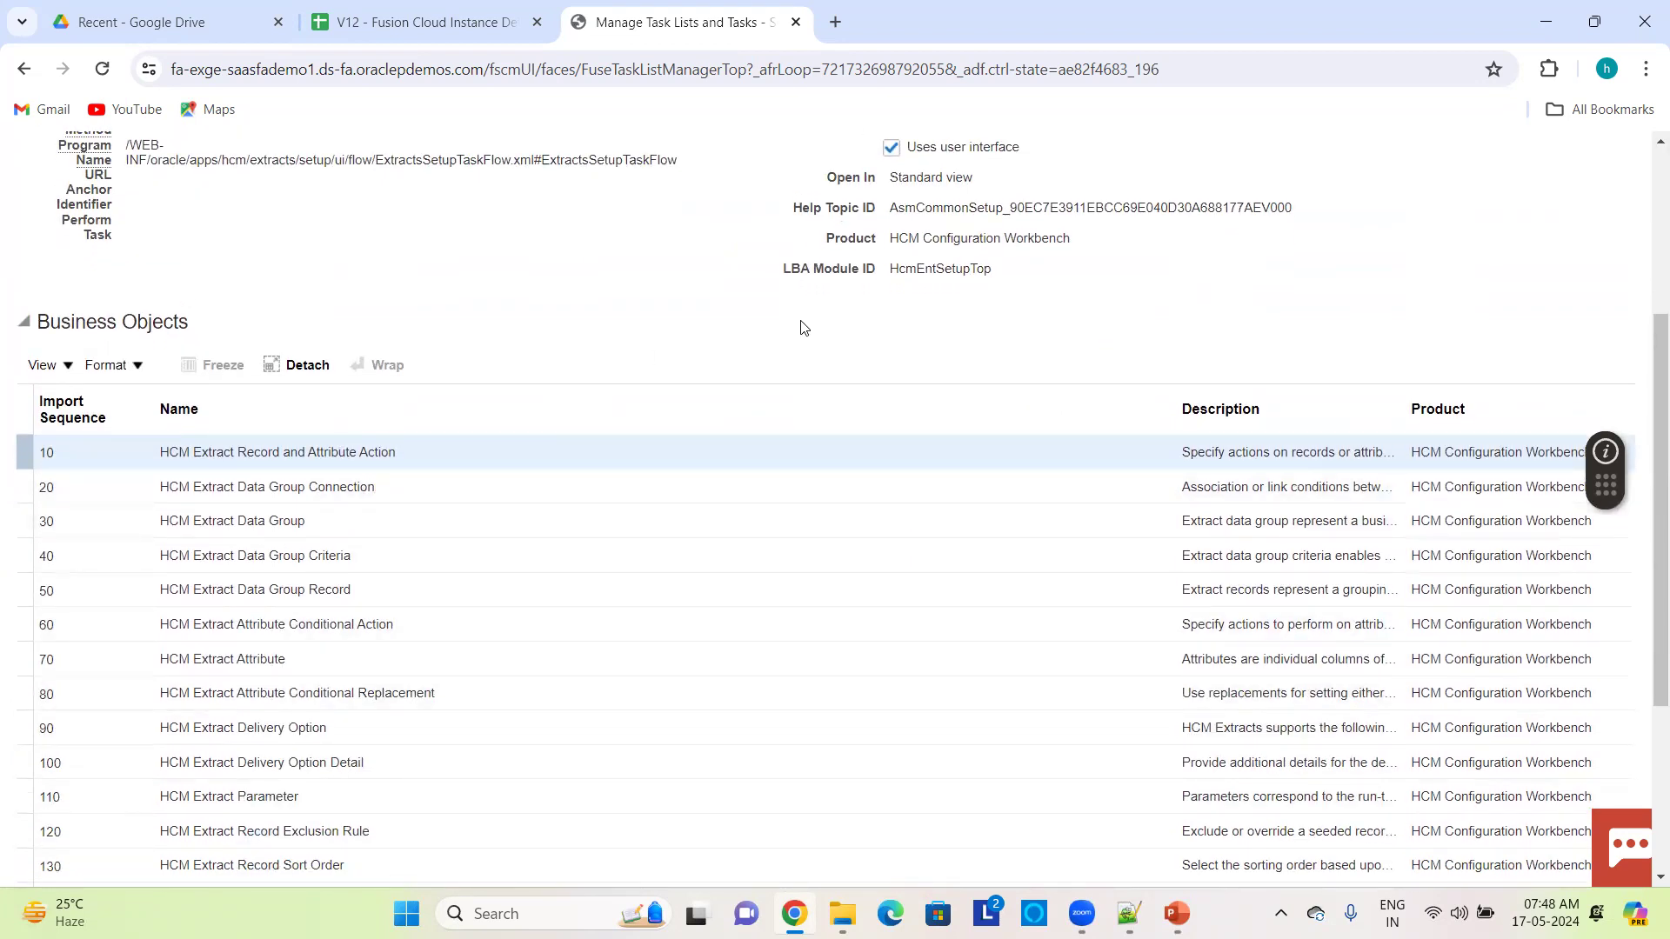
pyautogui.scroll(3, 801, 327)
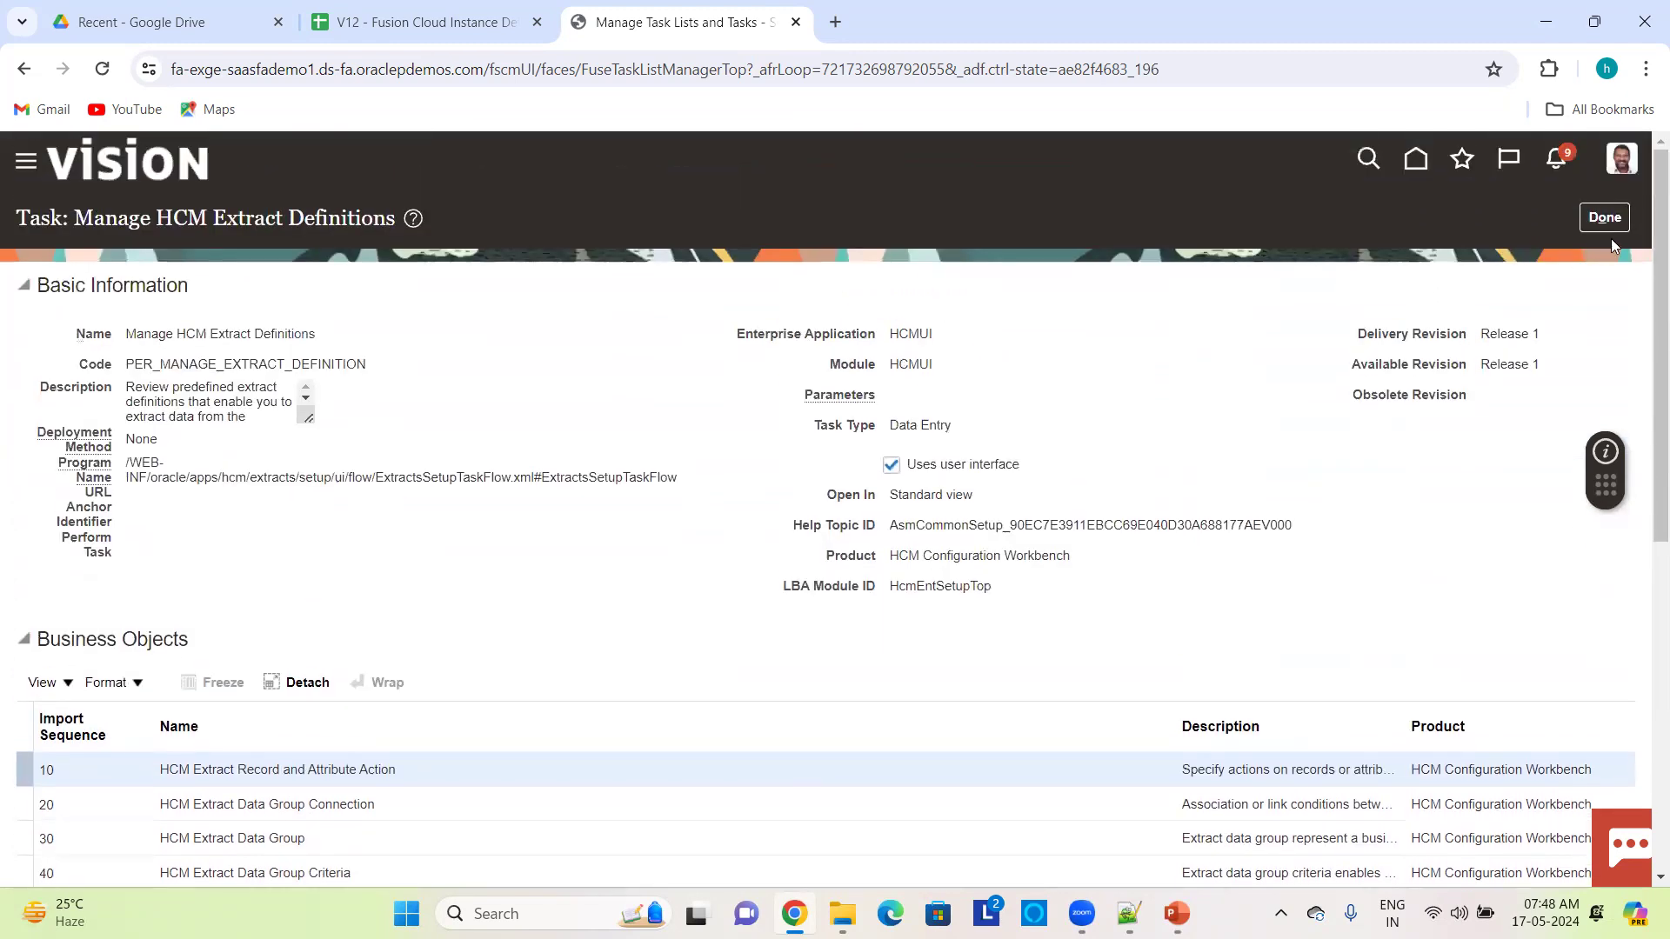
# - Leave the task pages, open Manage Business Objects and search for the name "HCM Extract"
pyautogui.click(1607, 218)
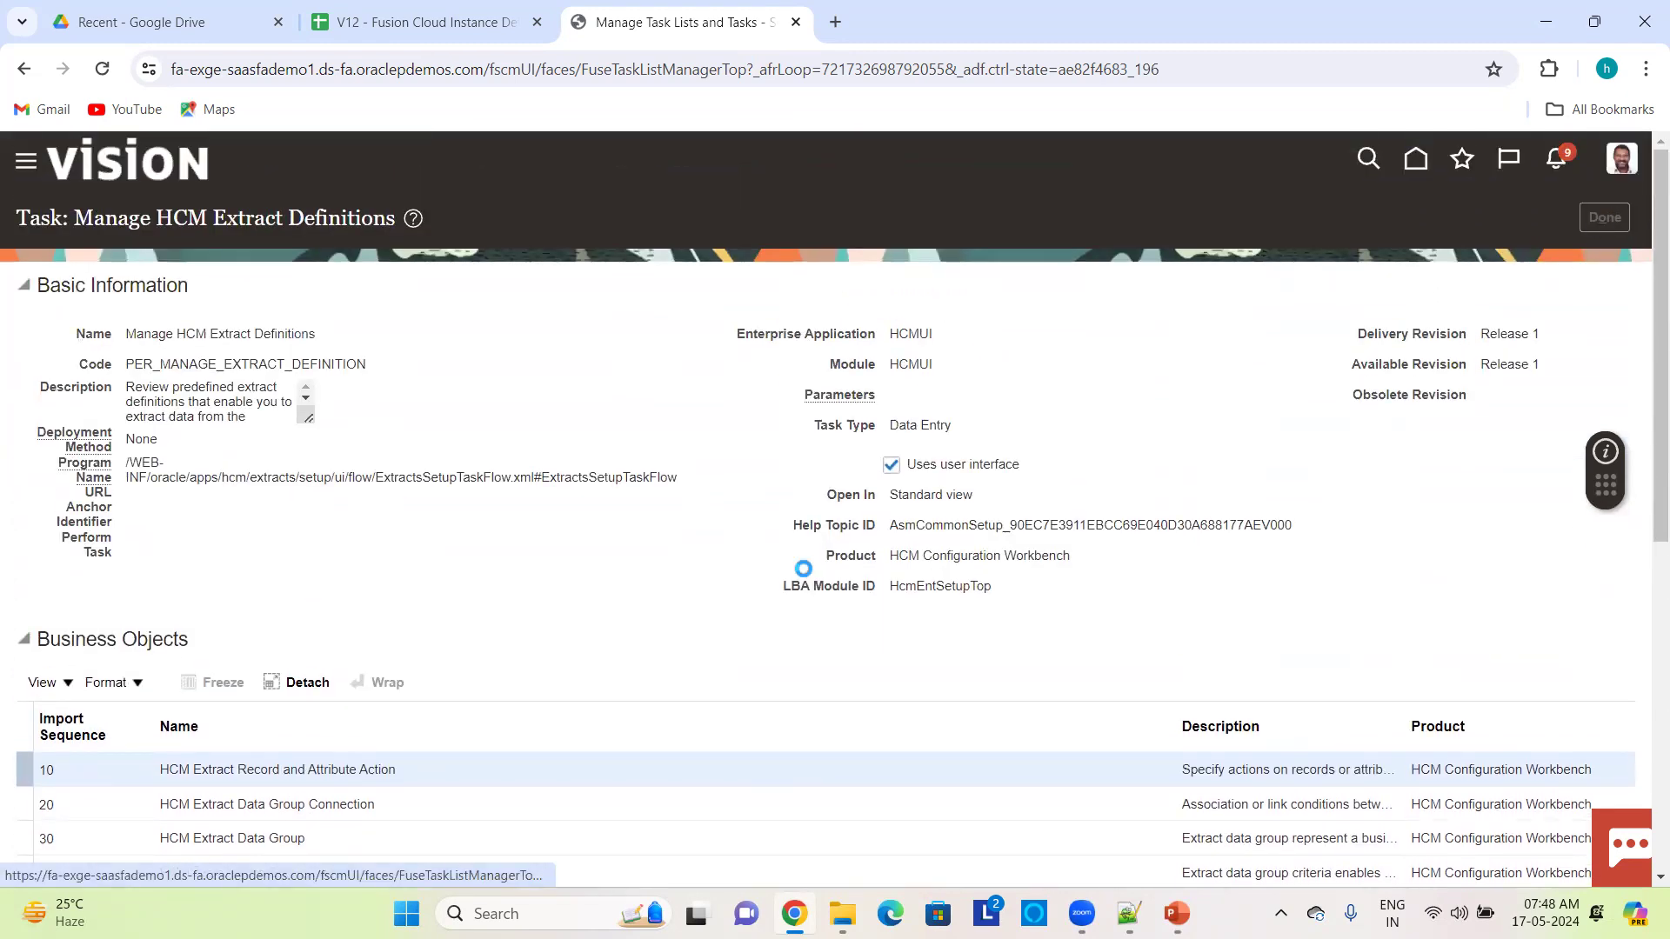
pyautogui.click(1606, 220)
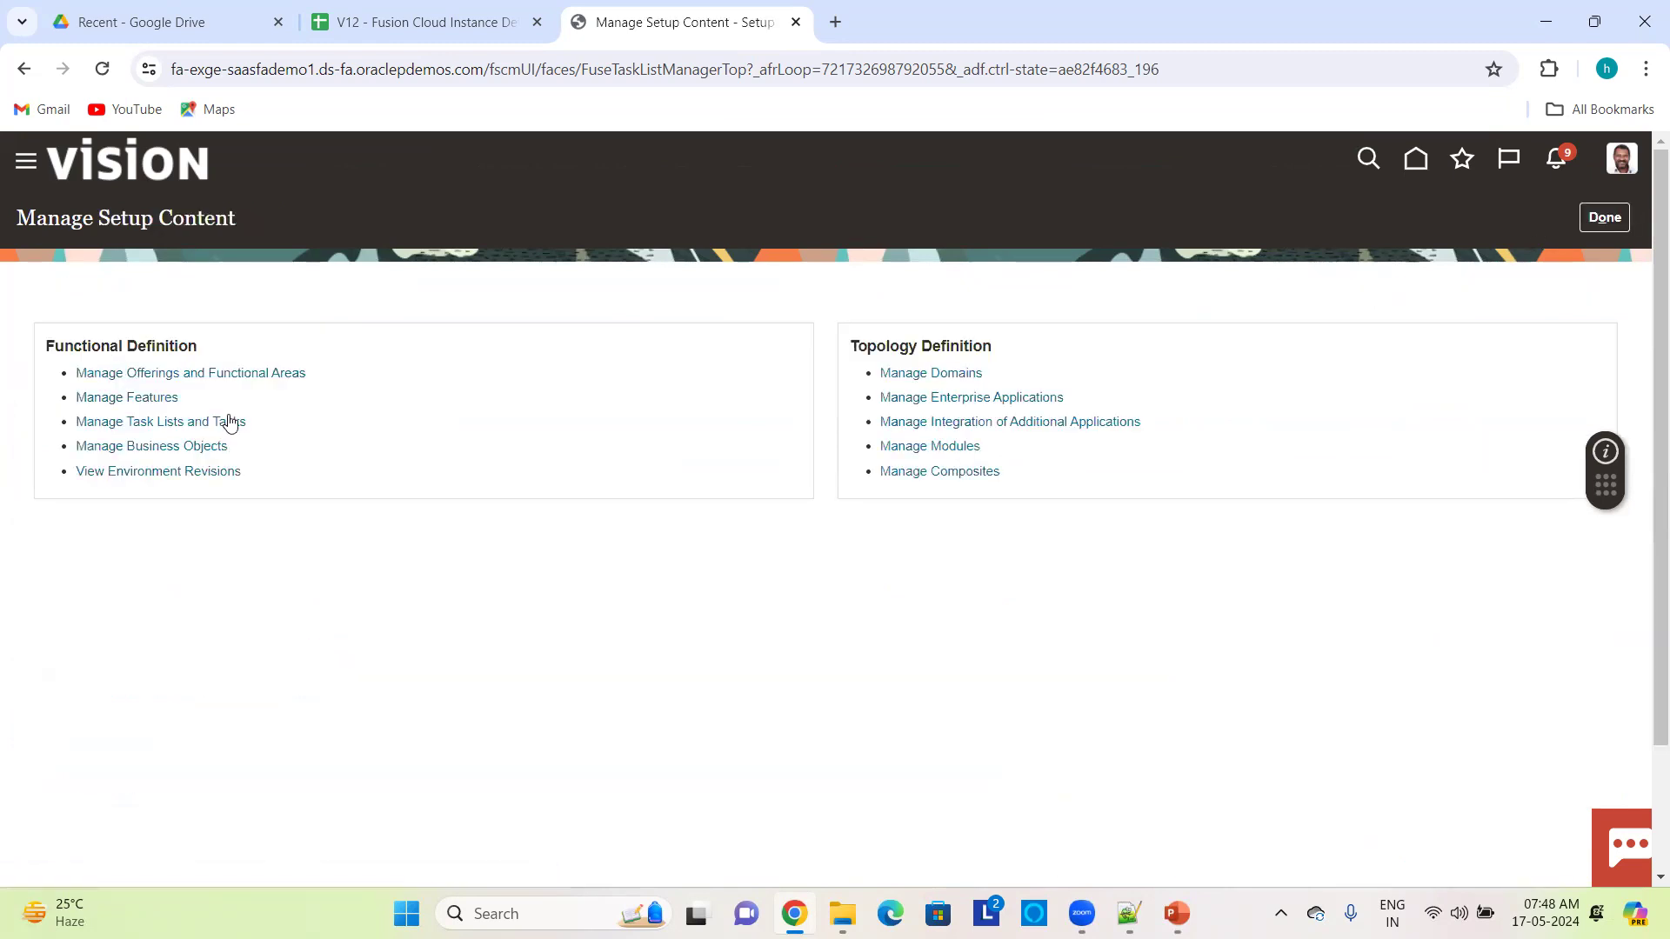
pyautogui.click(167, 446)
pyautogui.click(170, 327)
pyautogui.write('HCM Extract')
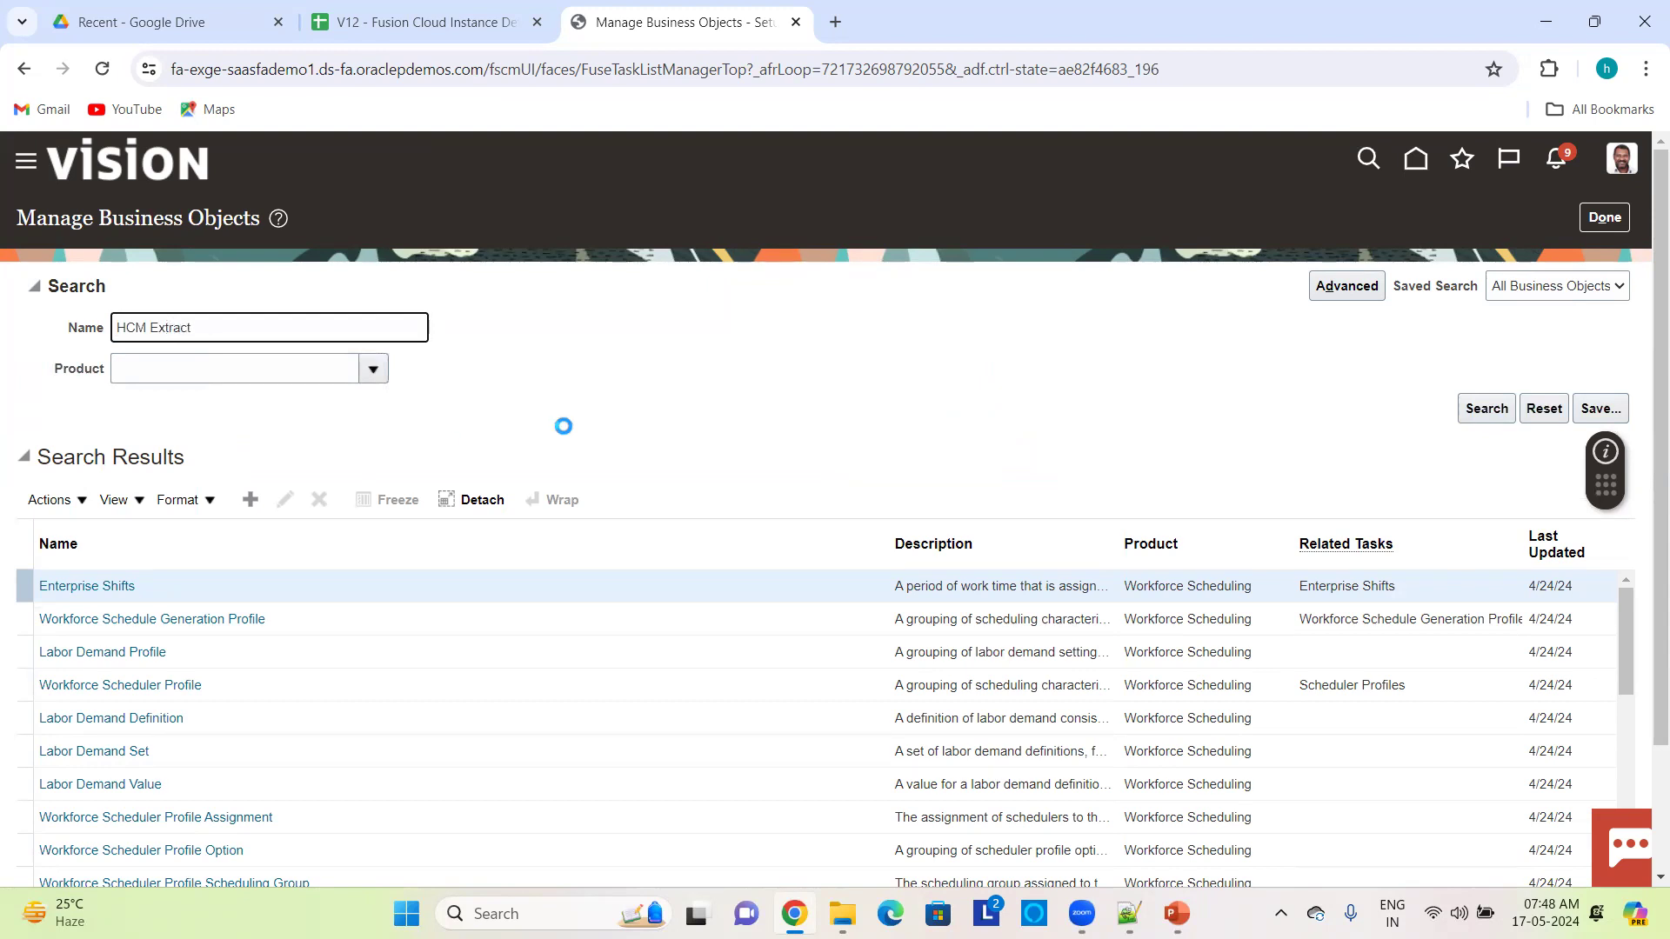
# - Open the HCM Extract Definition business object from the results and review its service, attributes and scope
pyautogui.scroll(-2, 564, 433)
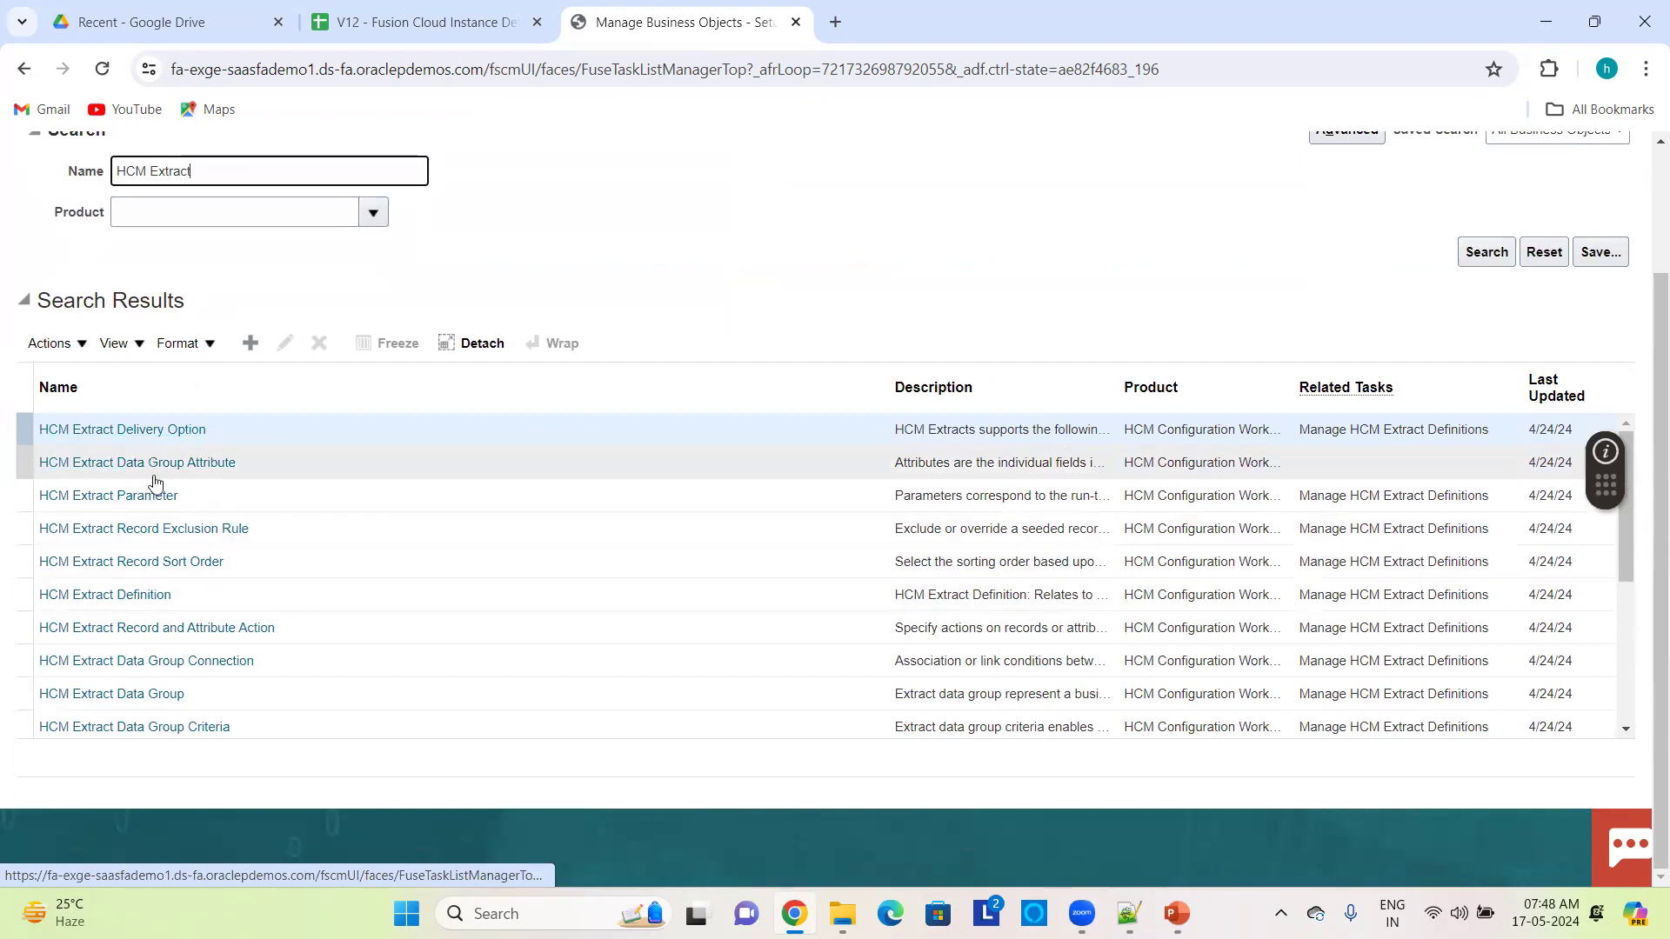
pyautogui.scroll(-3, 146, 544)
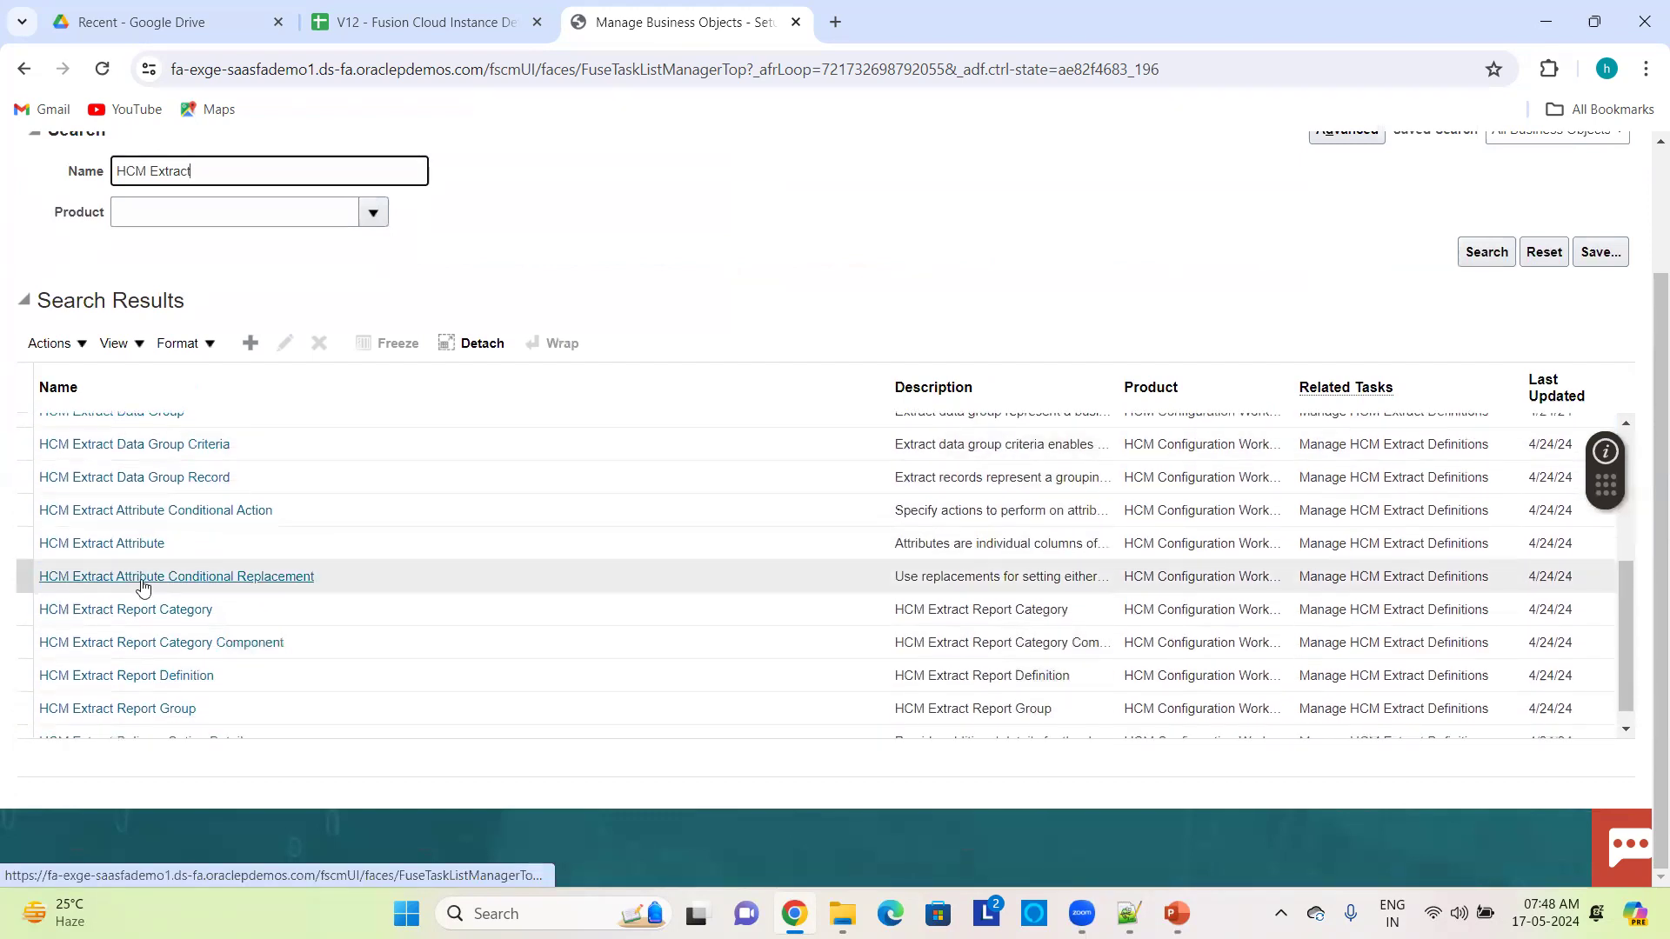
pyautogui.scroll(-1, 219, 647)
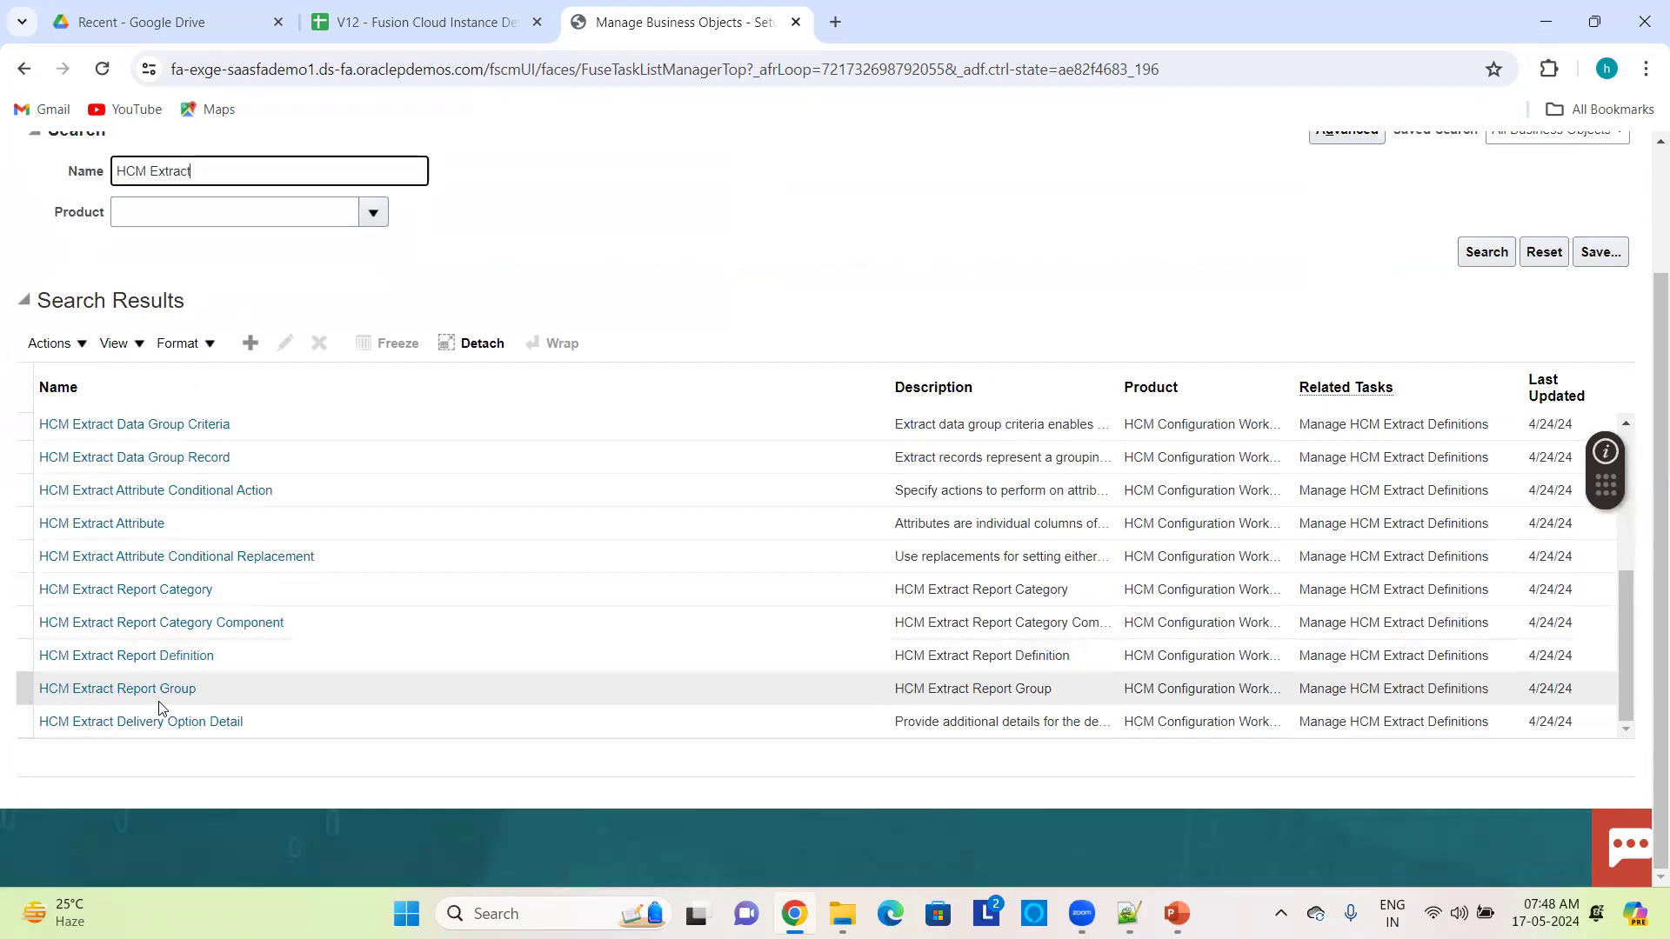
pyautogui.scroll(3, 194, 541)
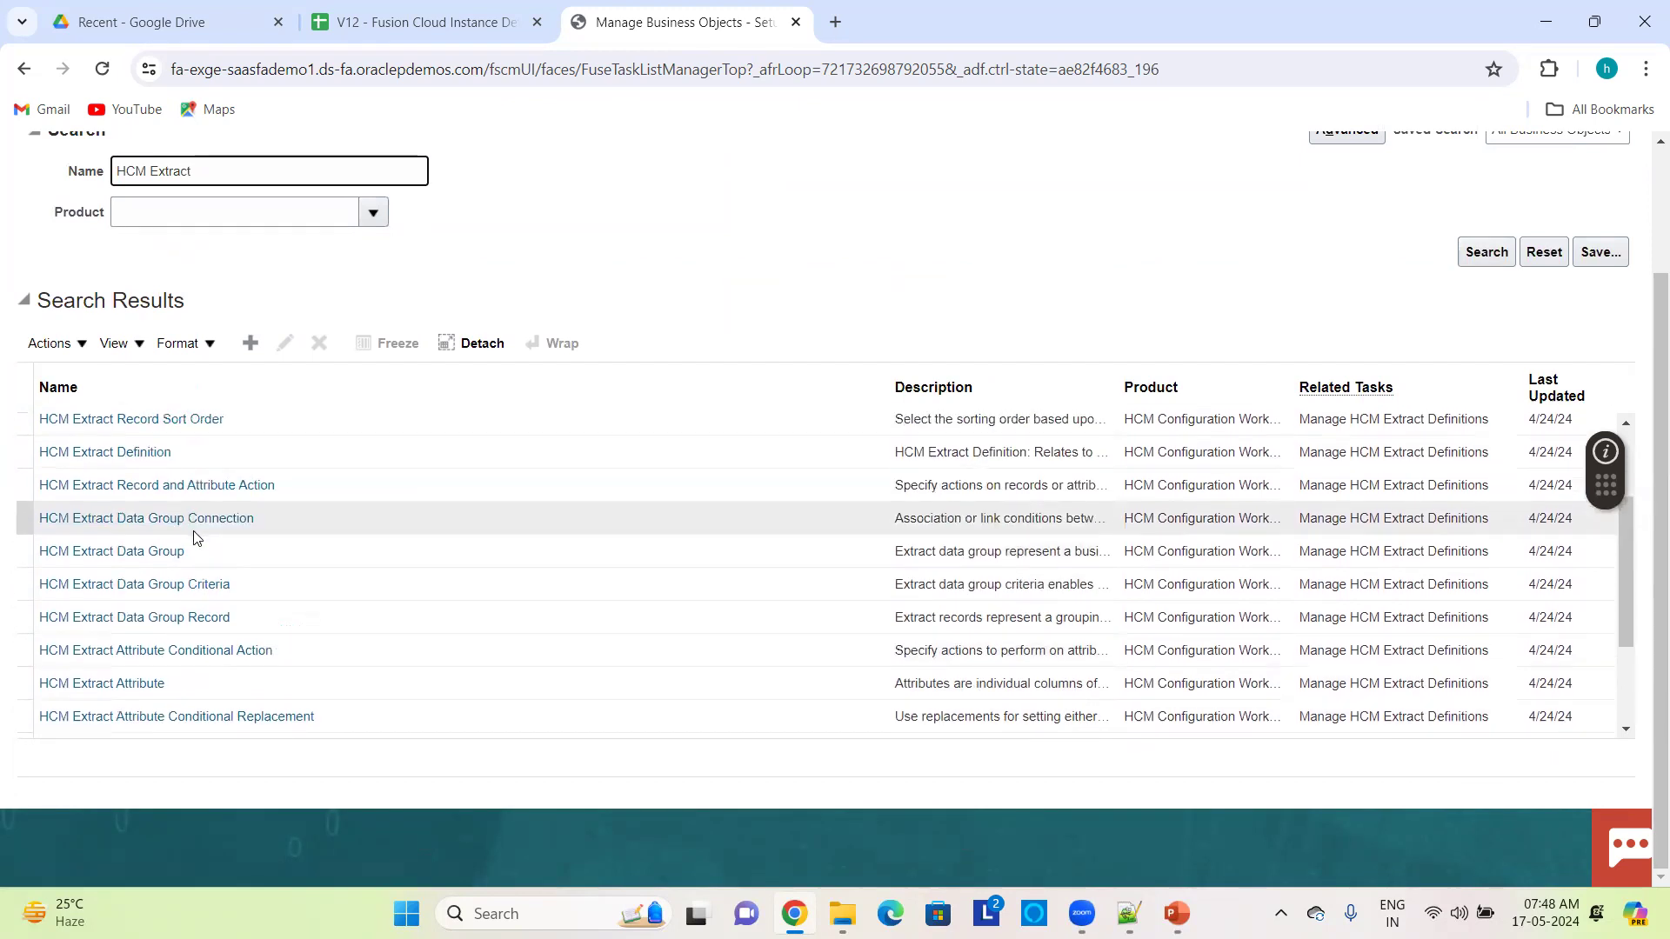
pyautogui.scroll(1, 134, 481)
pyautogui.click(139, 475)
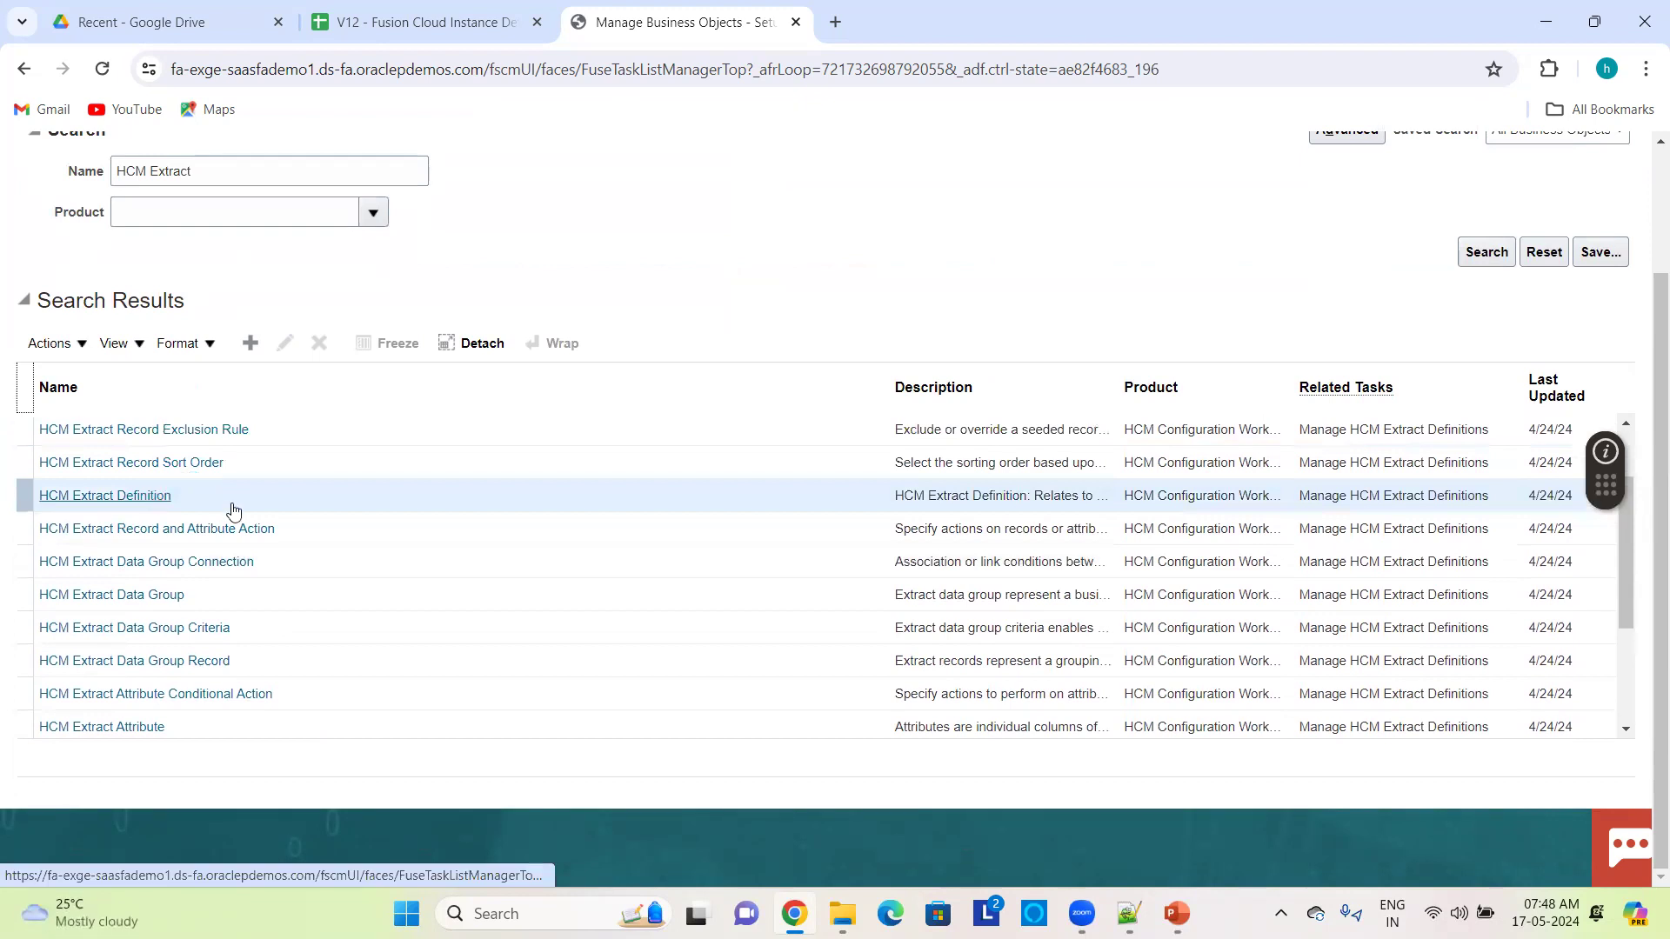
pyautogui.scroll(-3, 304, 557)
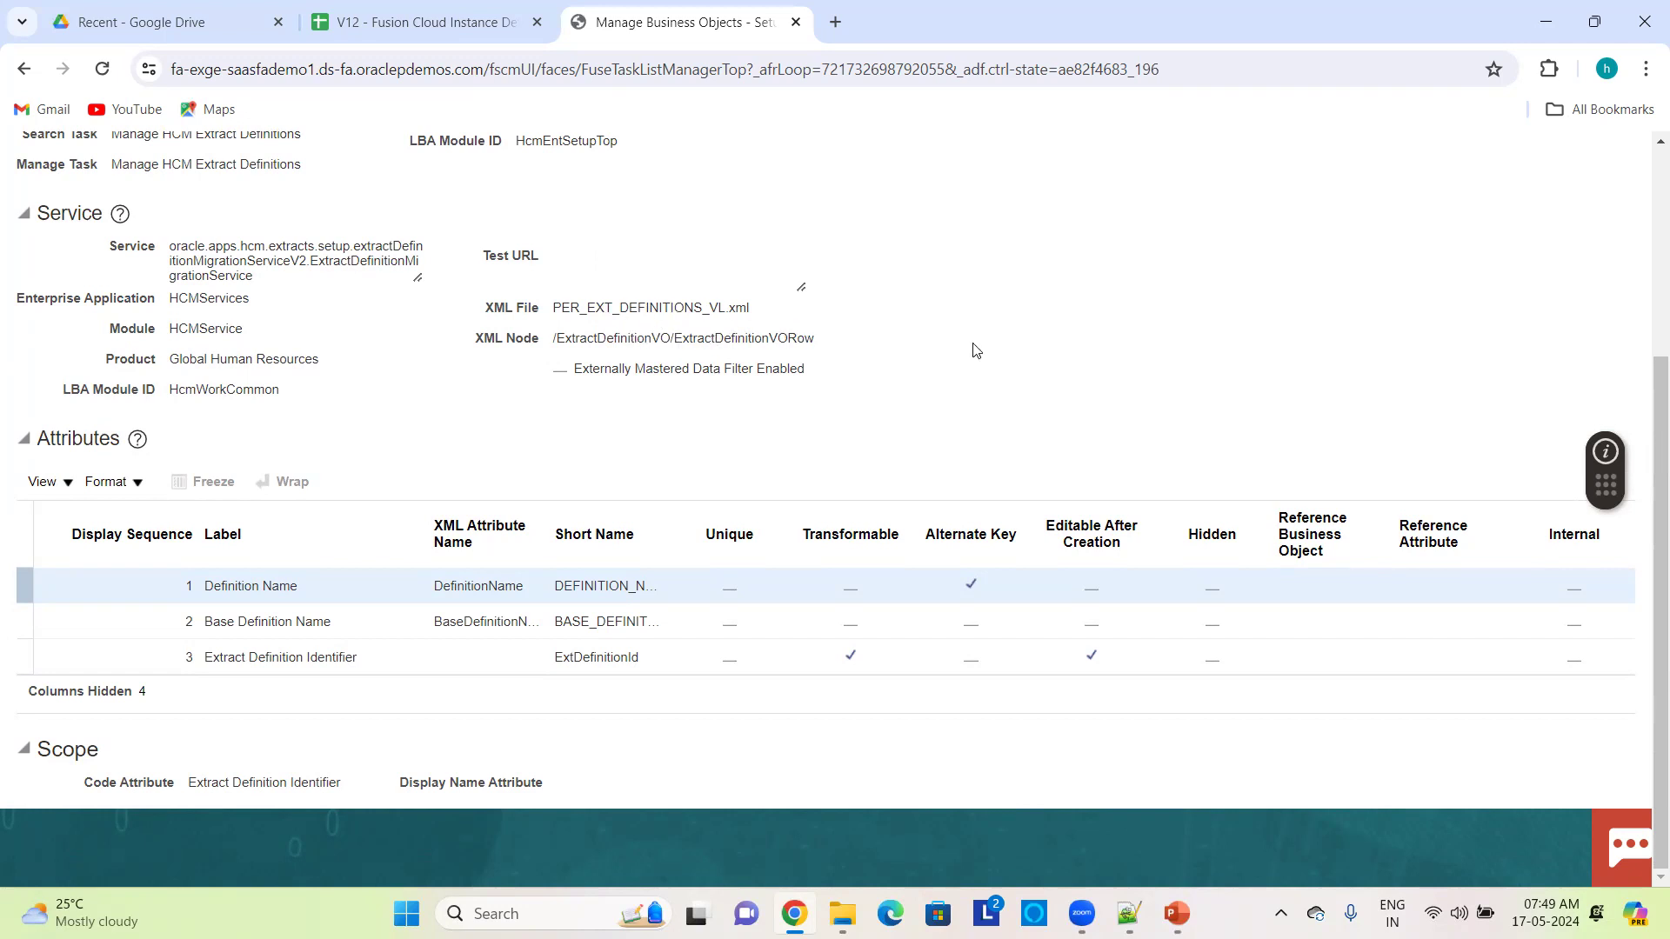
# - Close the business object and setup content pages to return to the Workforce Deployment setup
pyautogui.scroll(4, 974, 351)
pyautogui.click(1600, 218)
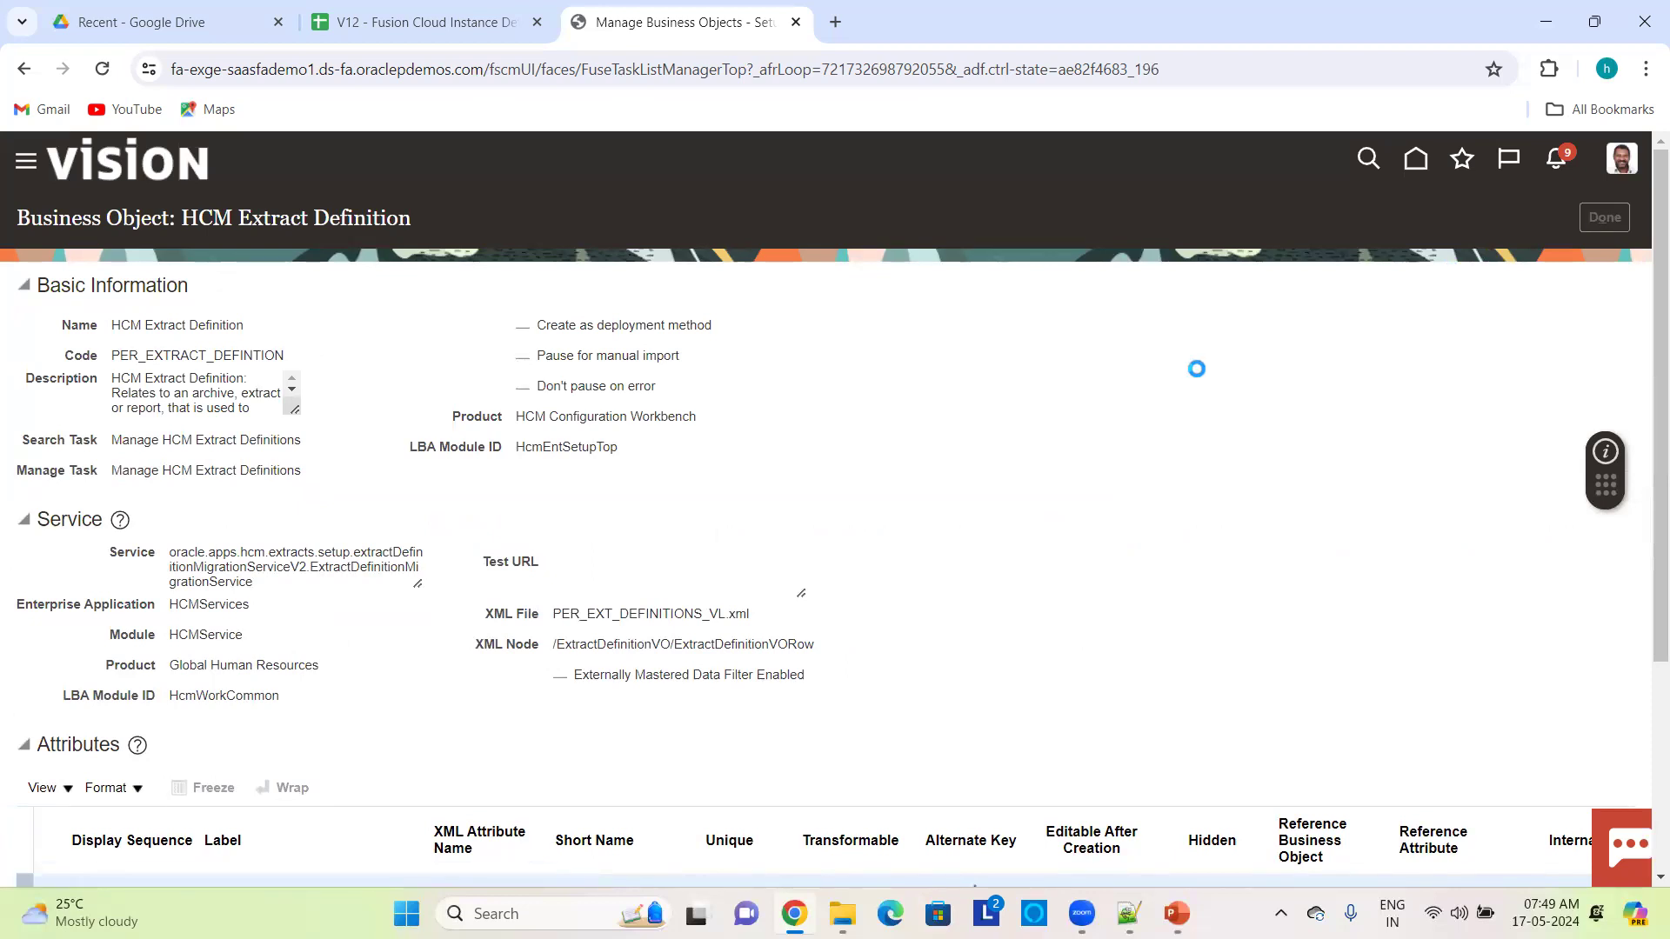
pyautogui.click(1615, 220)
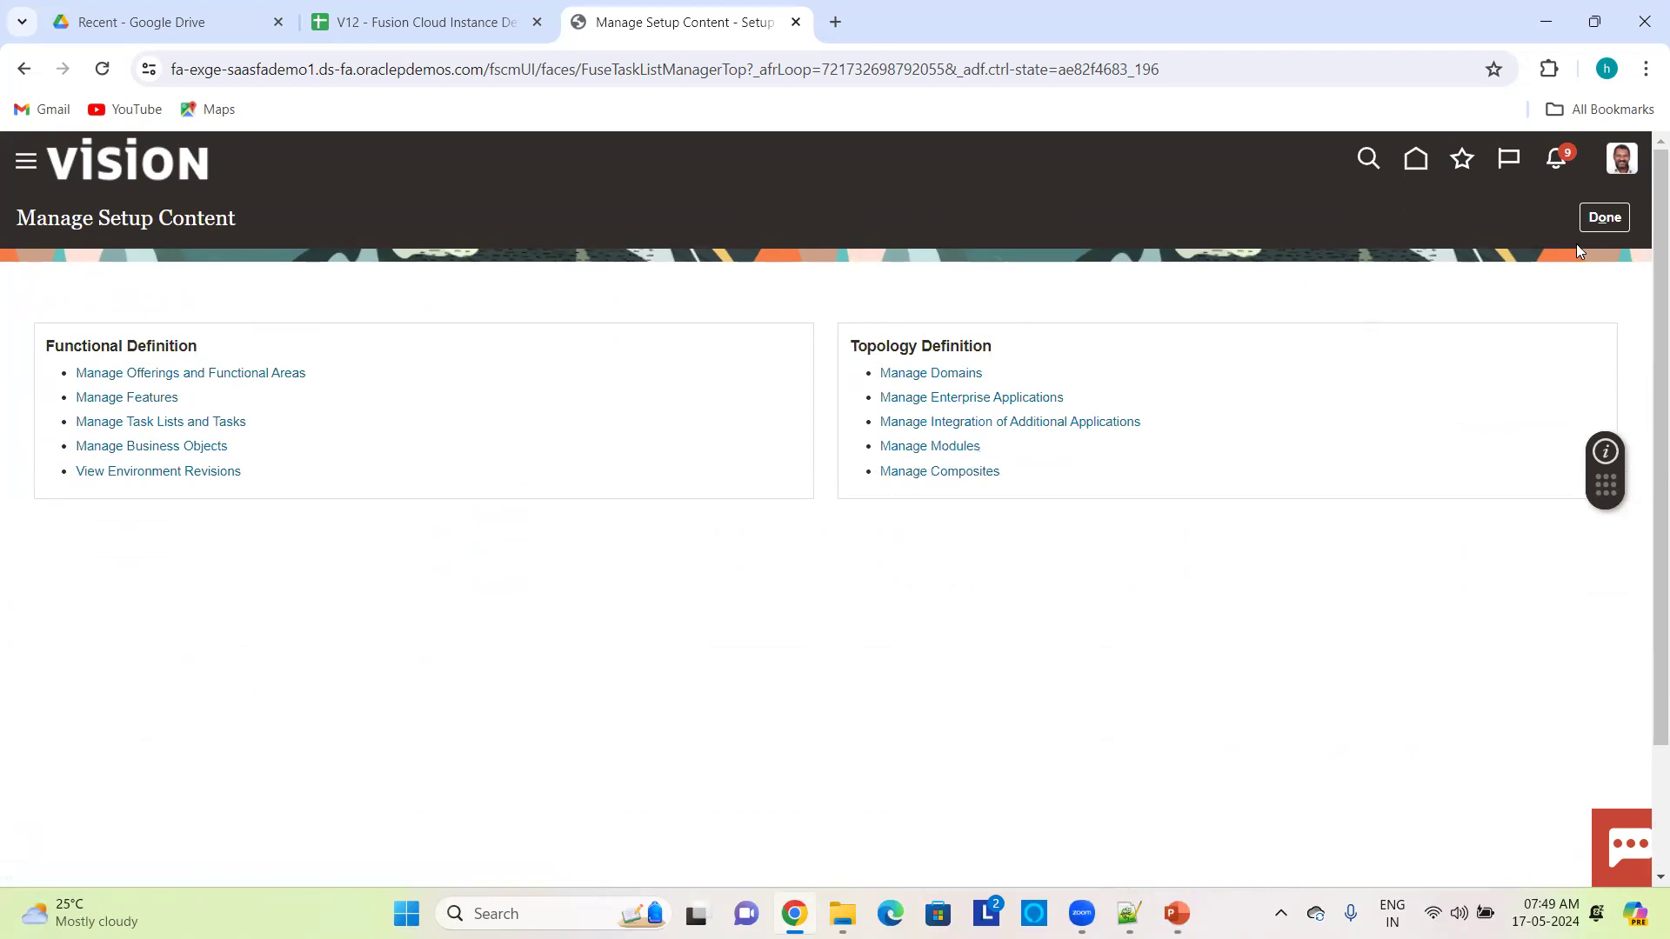
pyautogui.click(1605, 218)
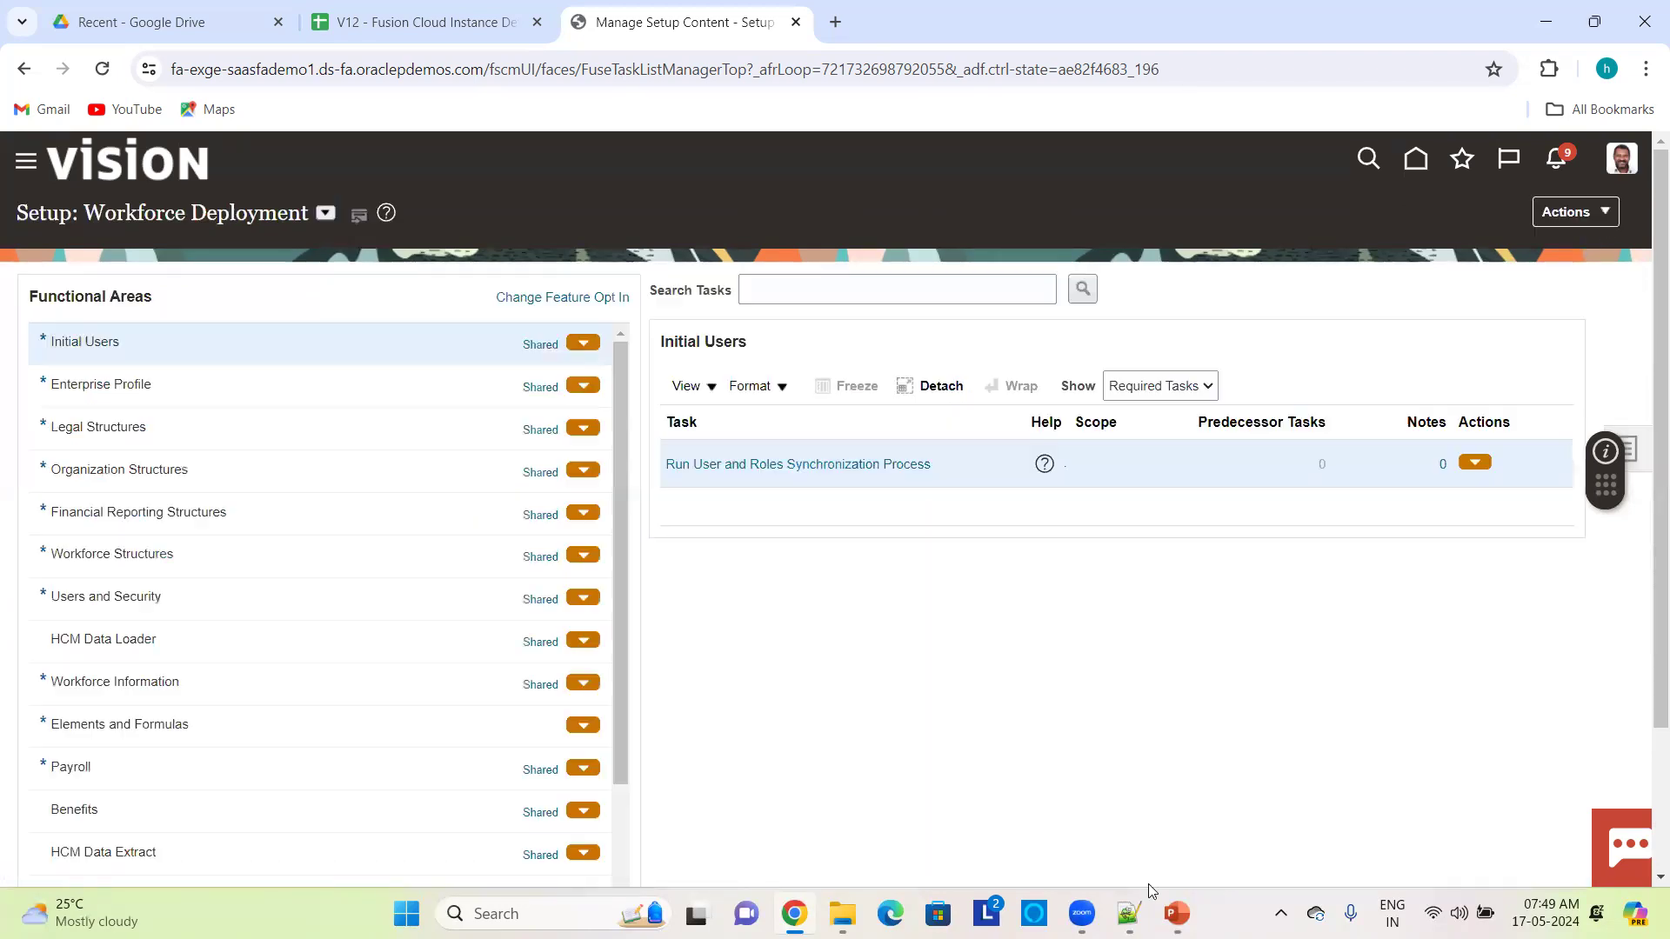
# - Switch the setup offering to Workforce Development and look through its functional areas
pyautogui.moveTo(1129, 912)
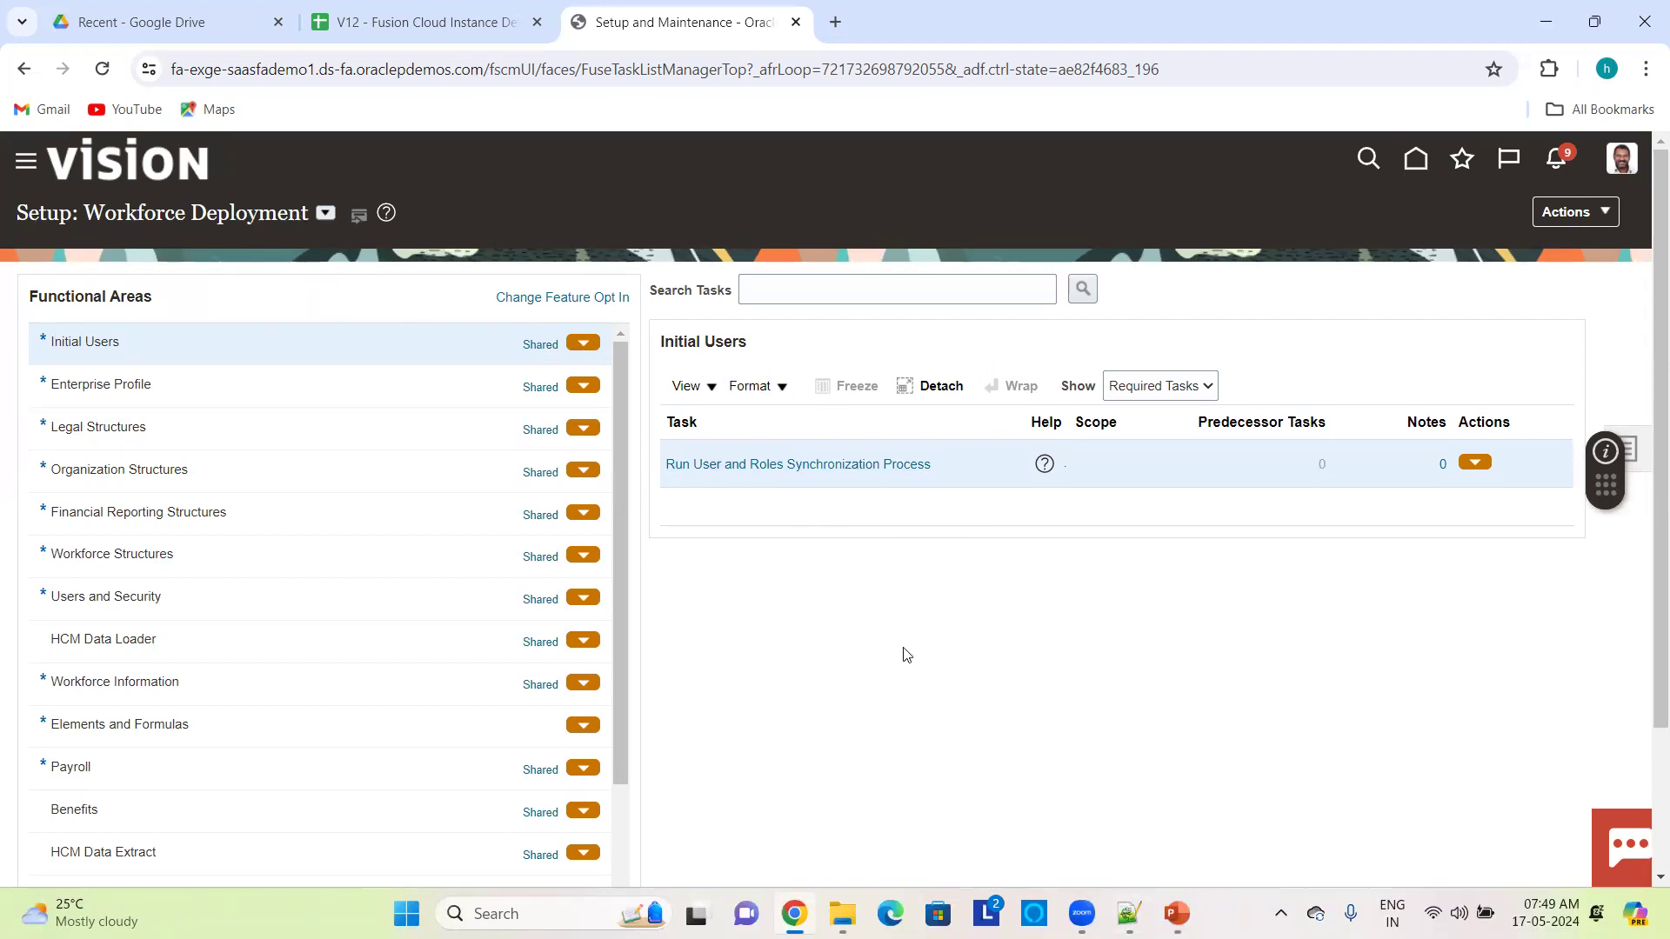
pyautogui.click(327, 218)
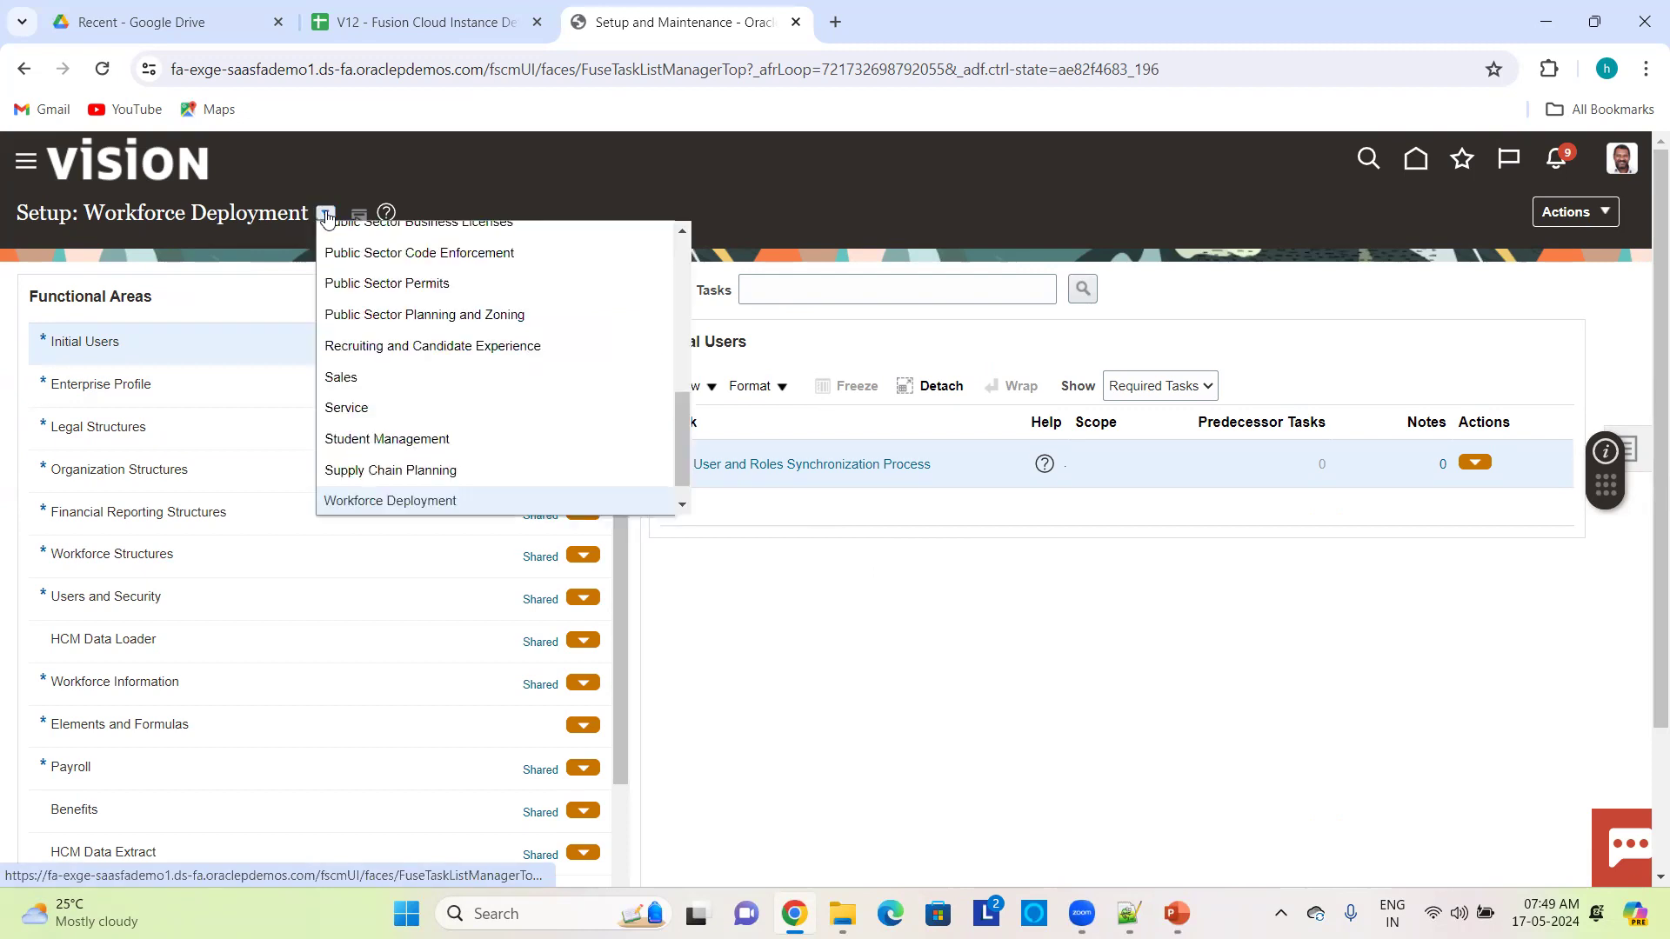
pyautogui.scroll(-1, 432, 487)
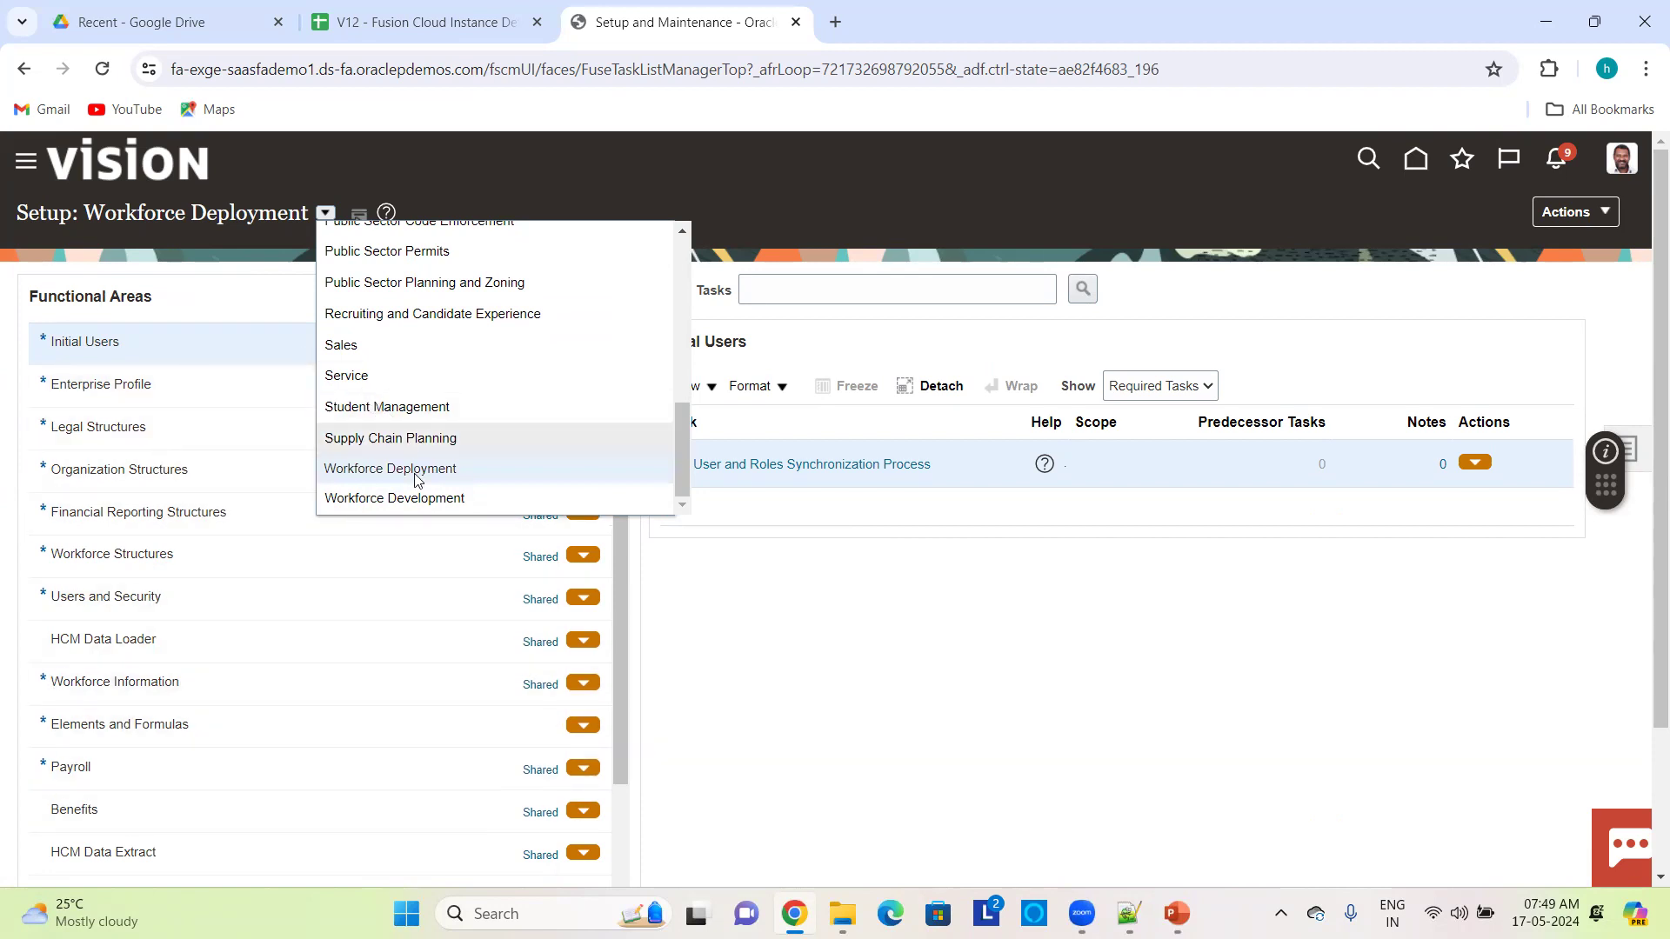
pyautogui.click(415, 499)
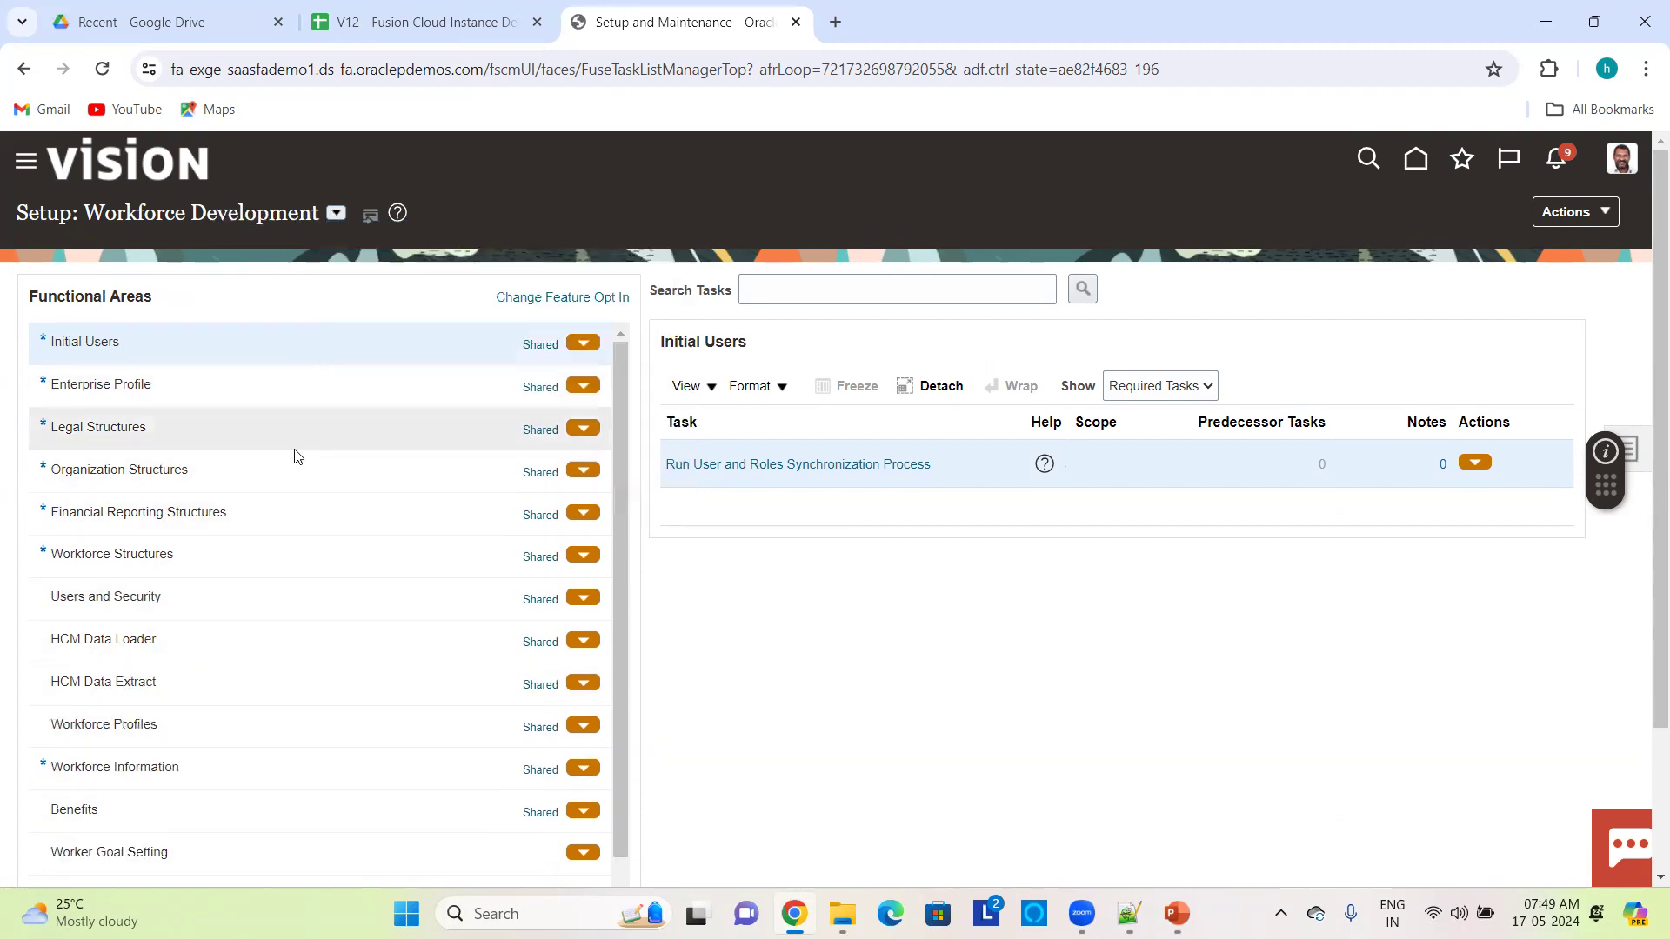
pyautogui.scroll(-2, 165, 677)
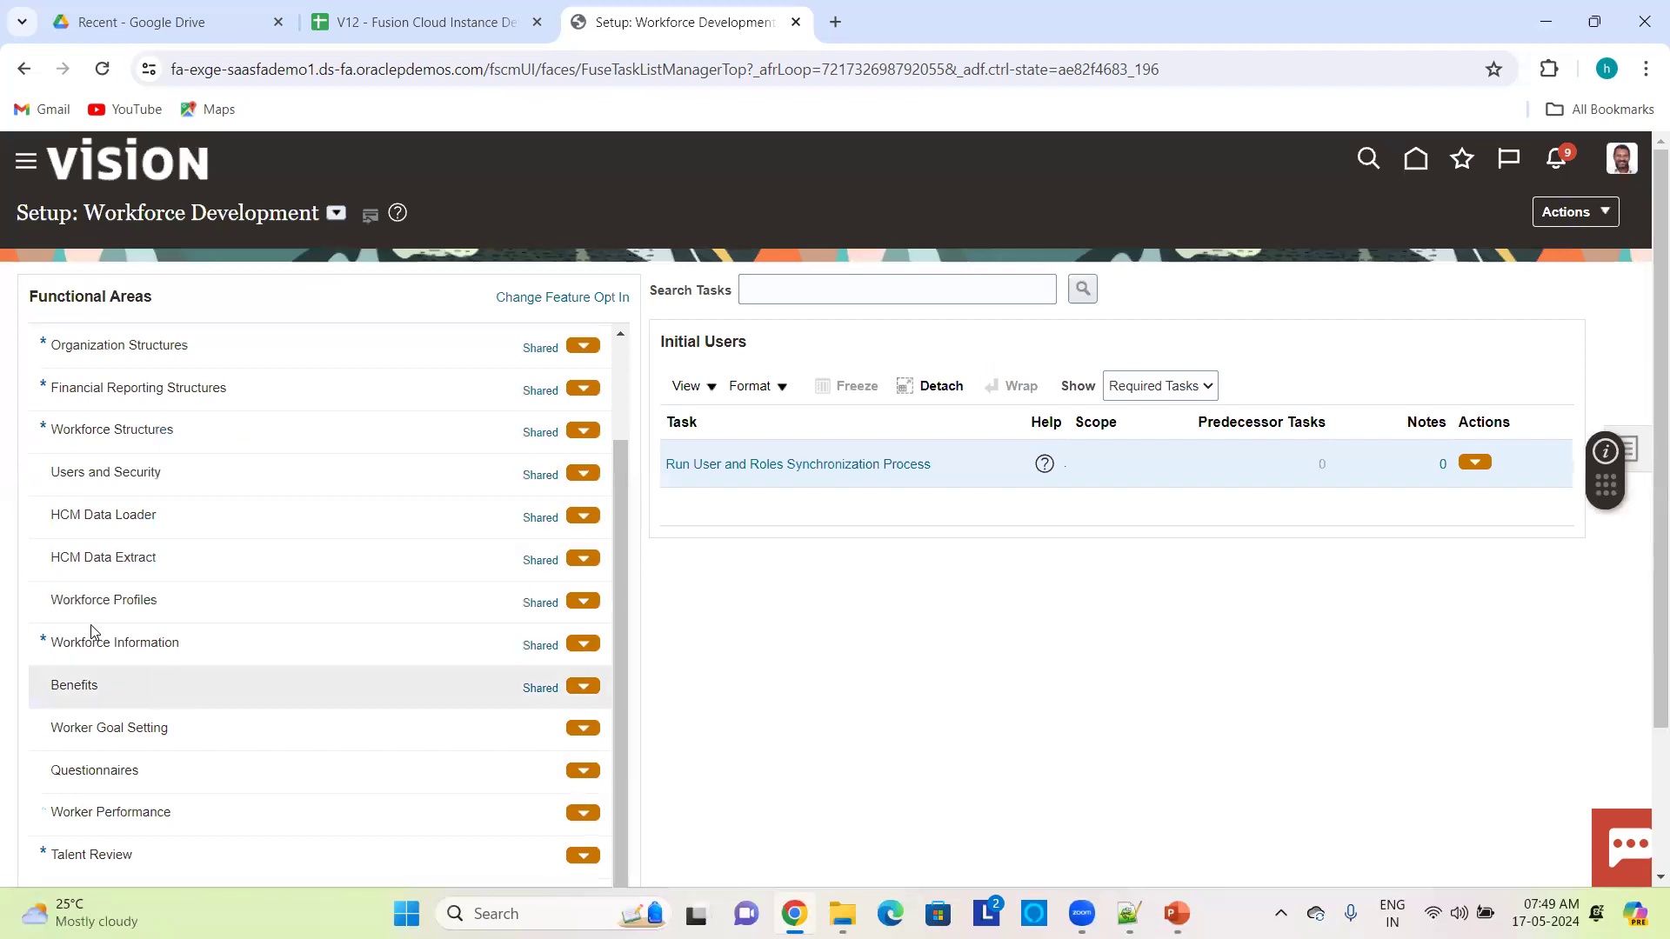
pyautogui.scroll(-2, 174, 826)
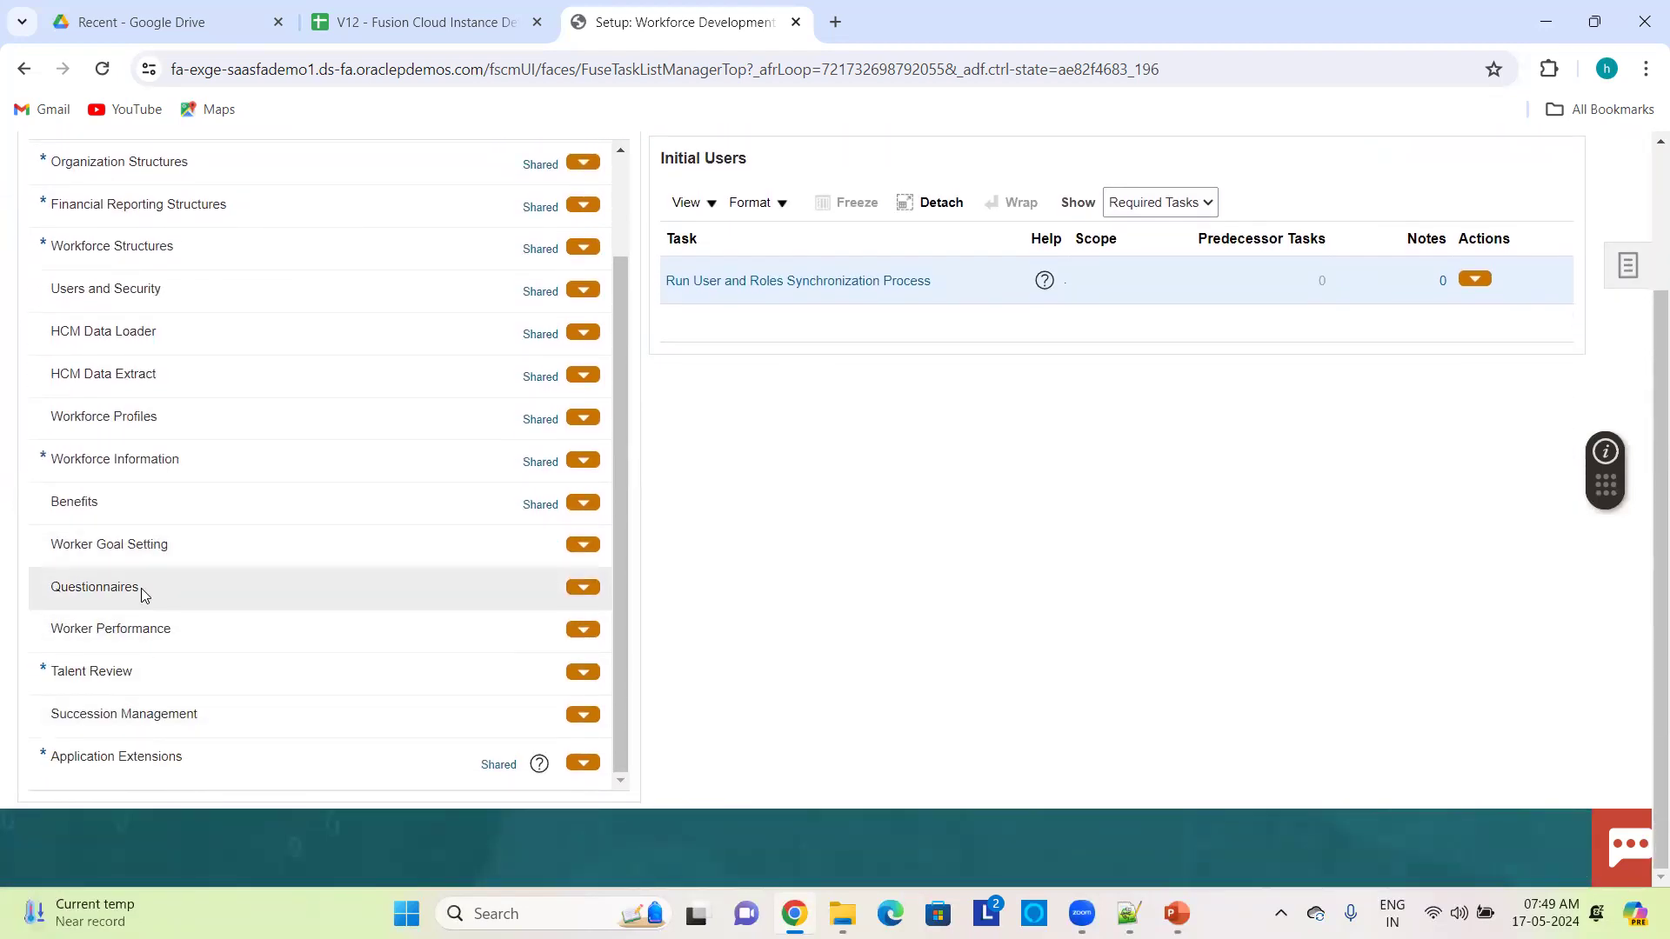
# - Open the Benefits functional area of Workforce Development and review its tasks, display filter options and the neighbouring functional areas
pyautogui.scroll(3, 224, 343)
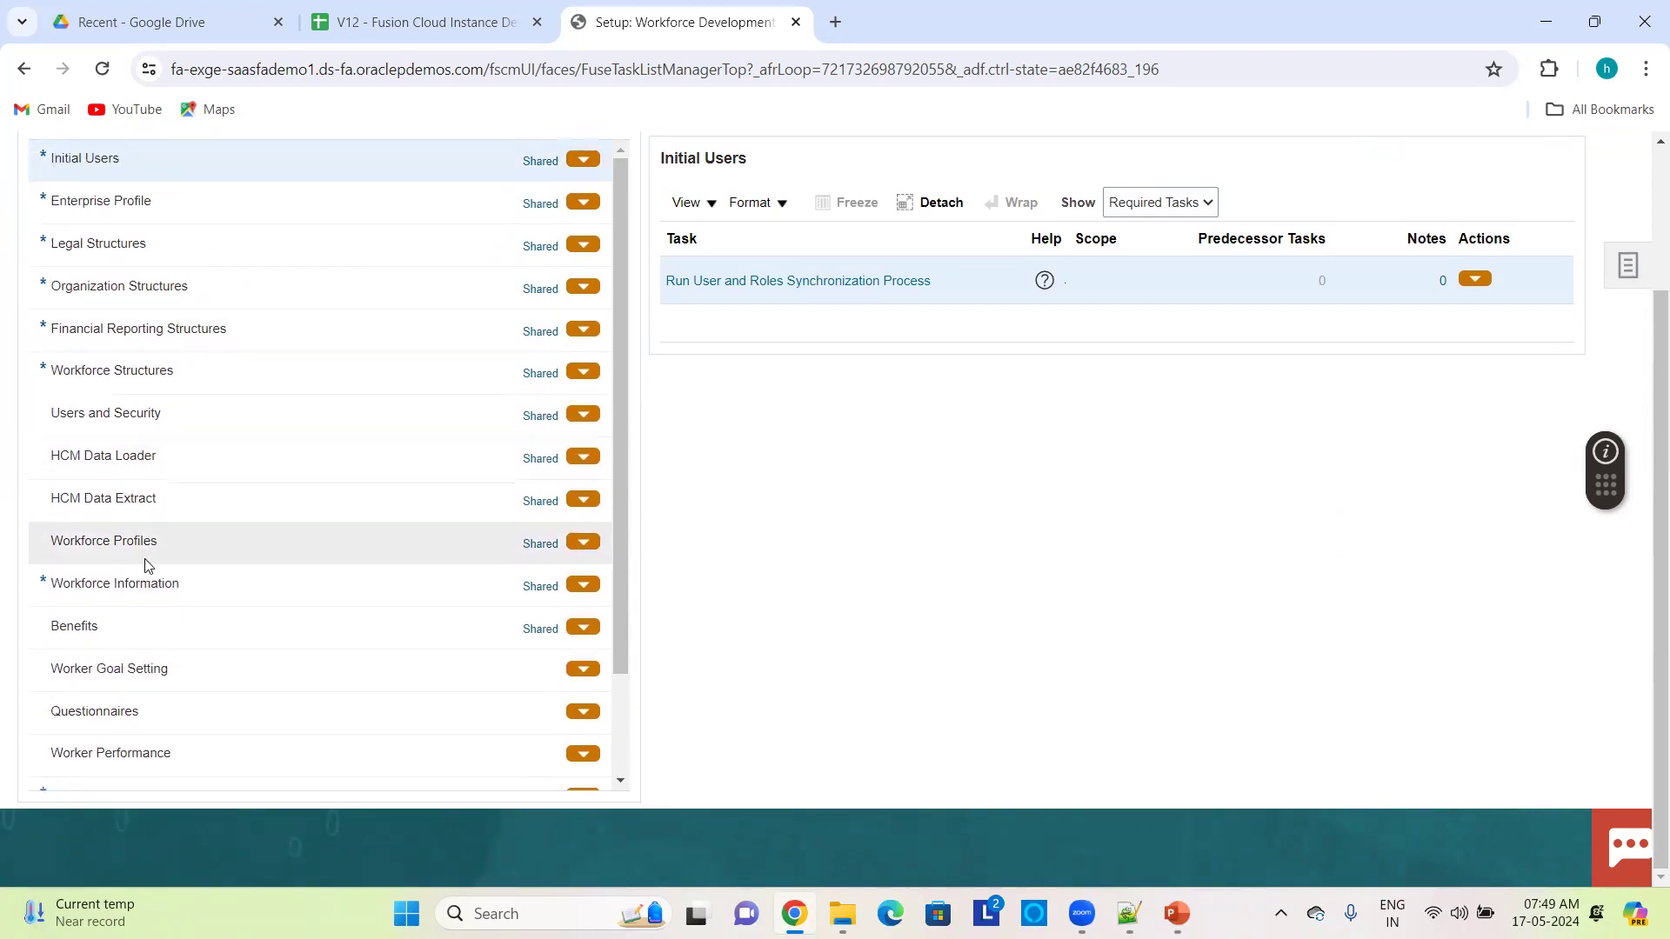
pyautogui.click(122, 632)
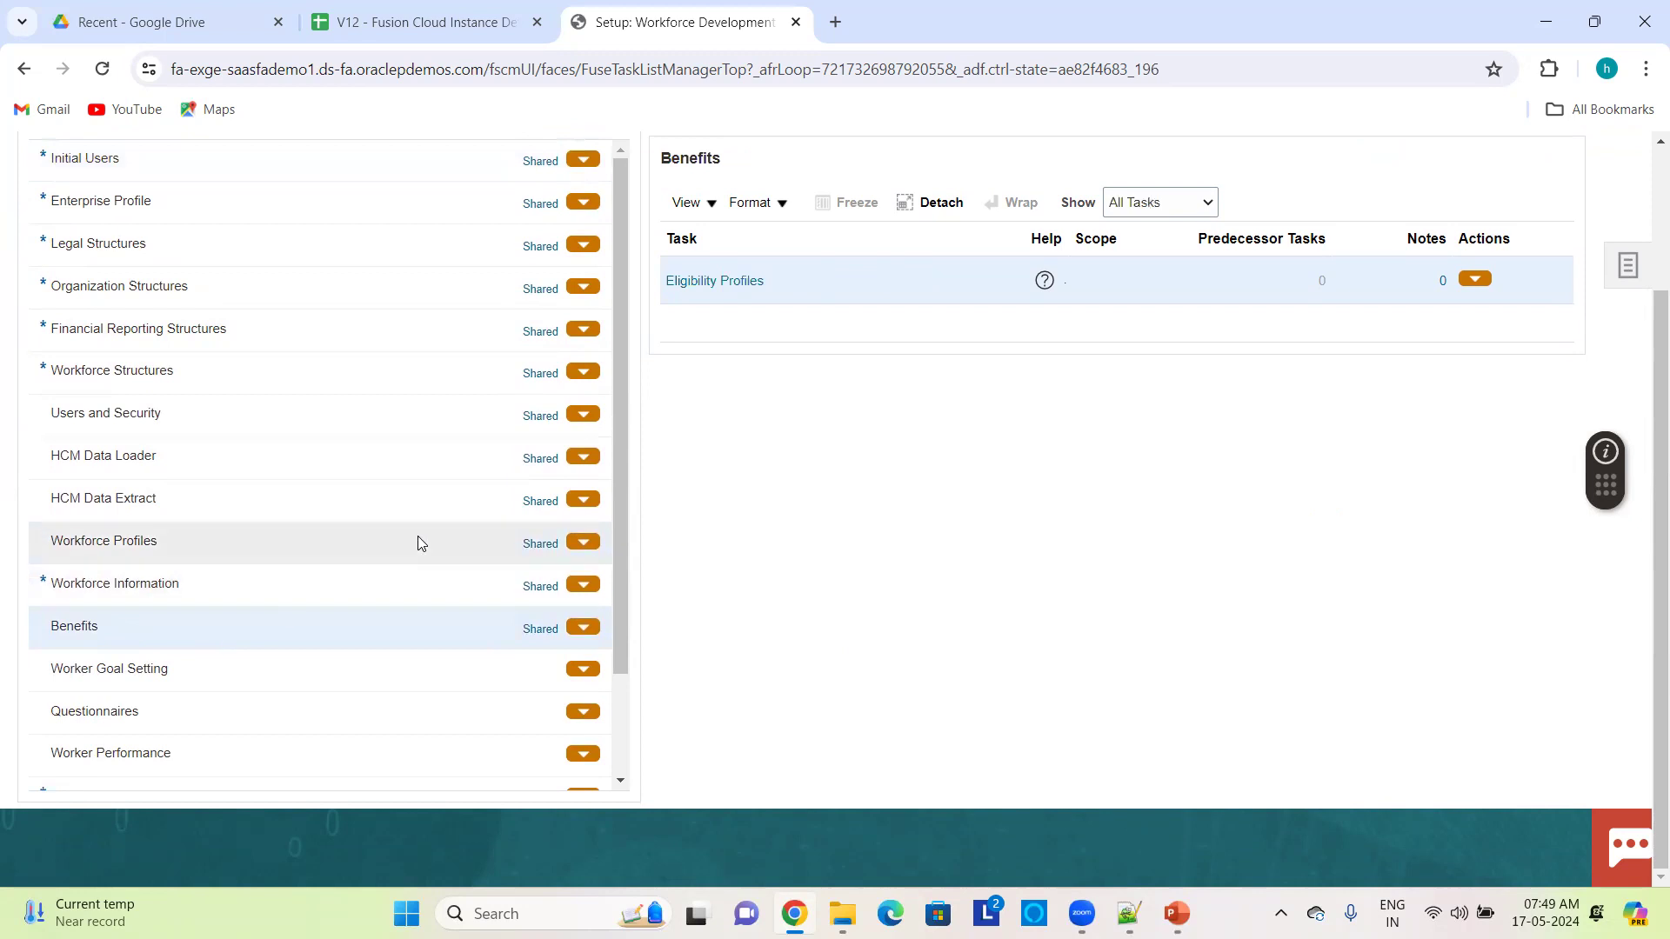
pyautogui.scroll(3, 744, 474)
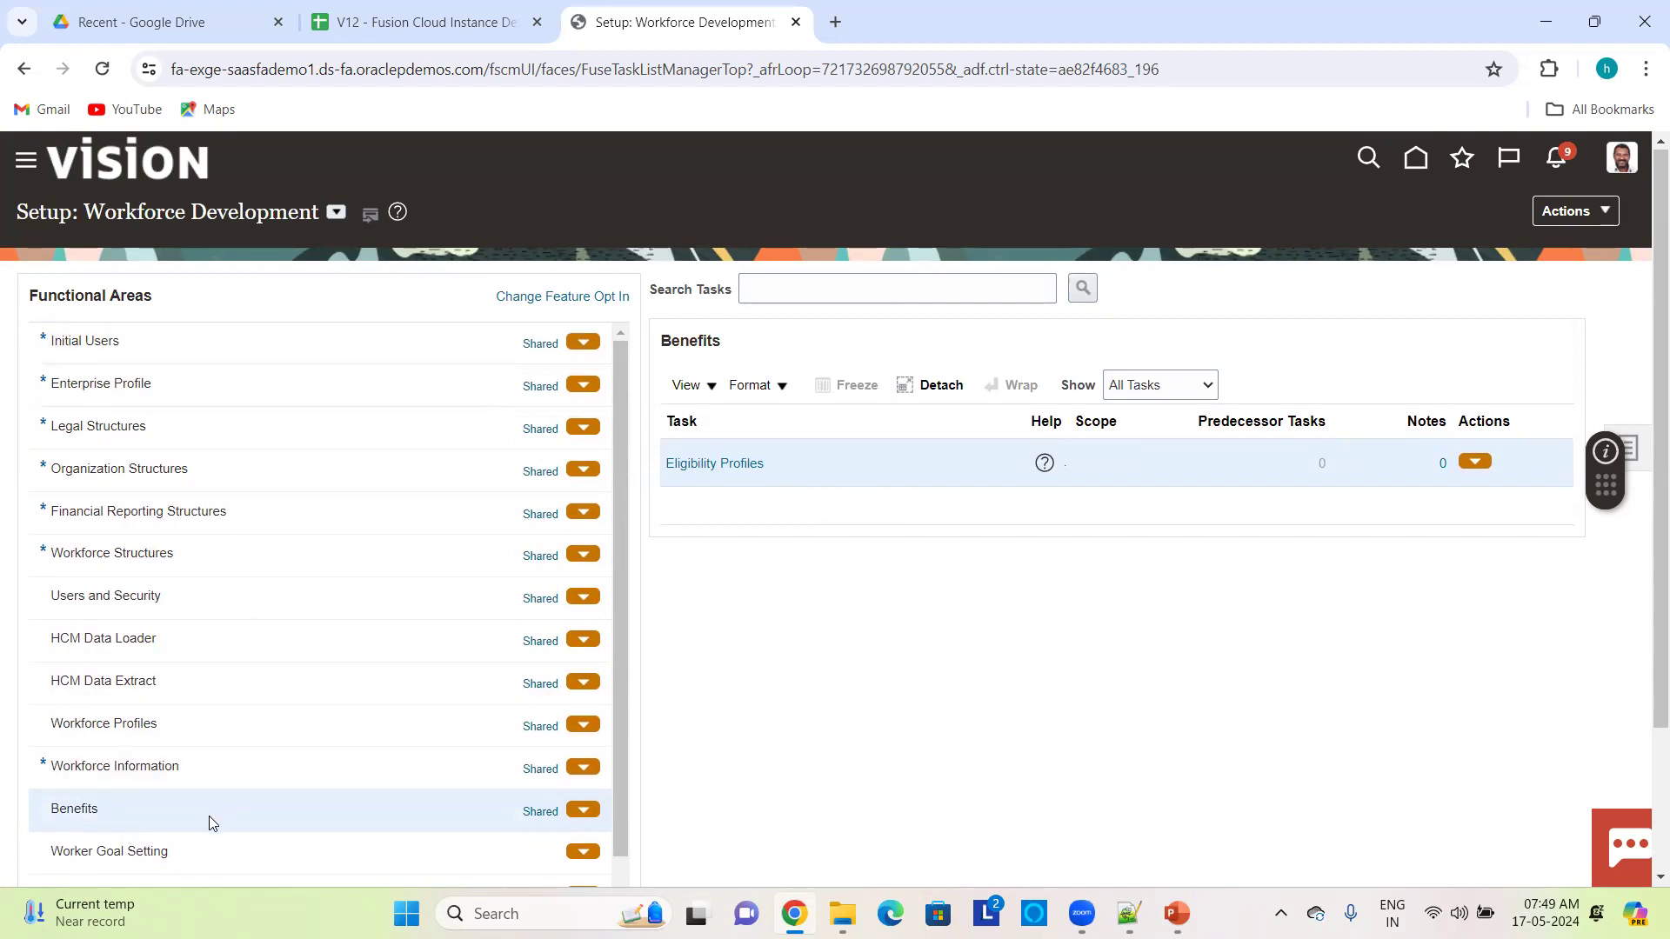
pyautogui.click(1154, 393)
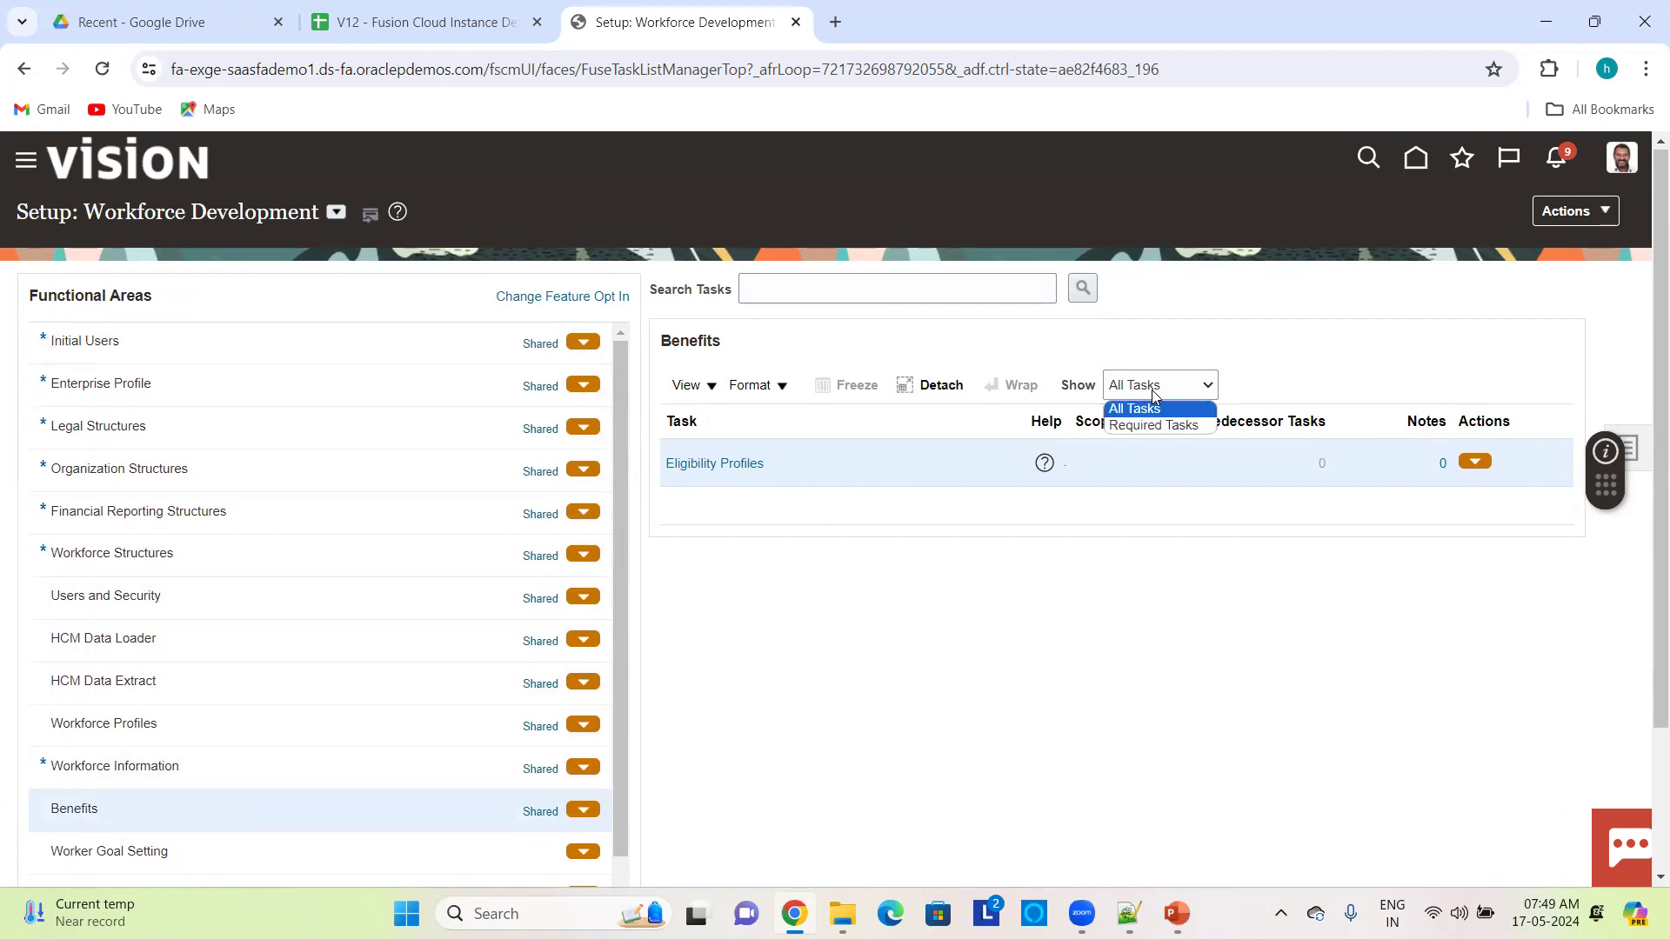
pyautogui.click(953, 645)
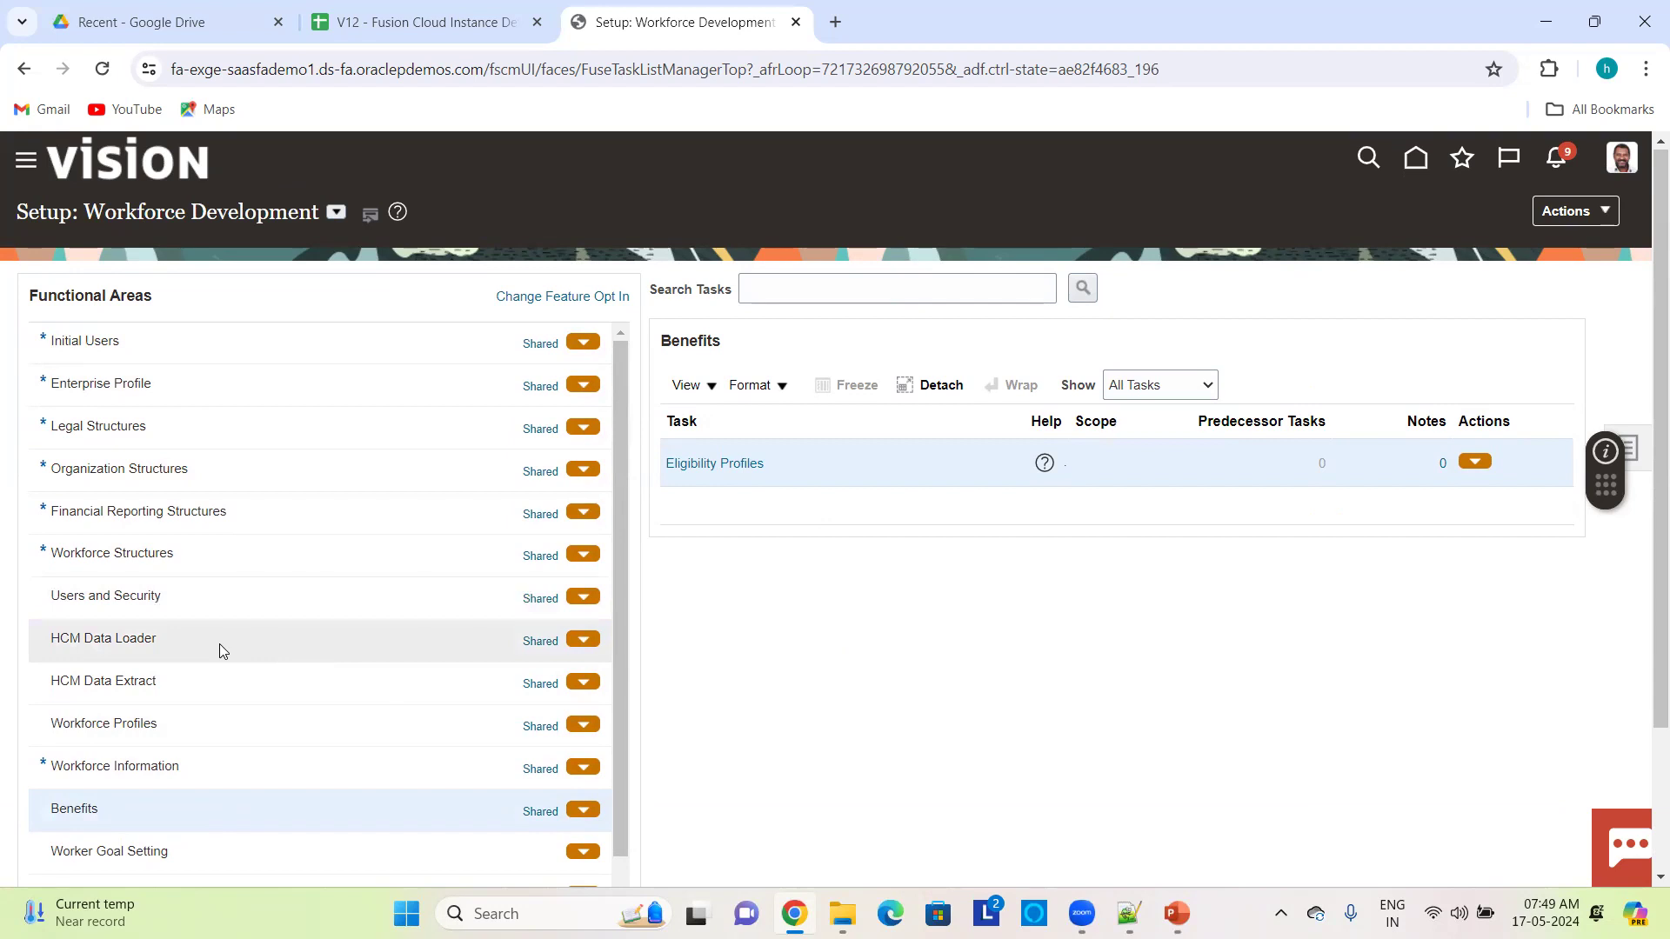
pyautogui.scroll(-1, 219, 643)
pyautogui.scroll(-1, 219, 644)
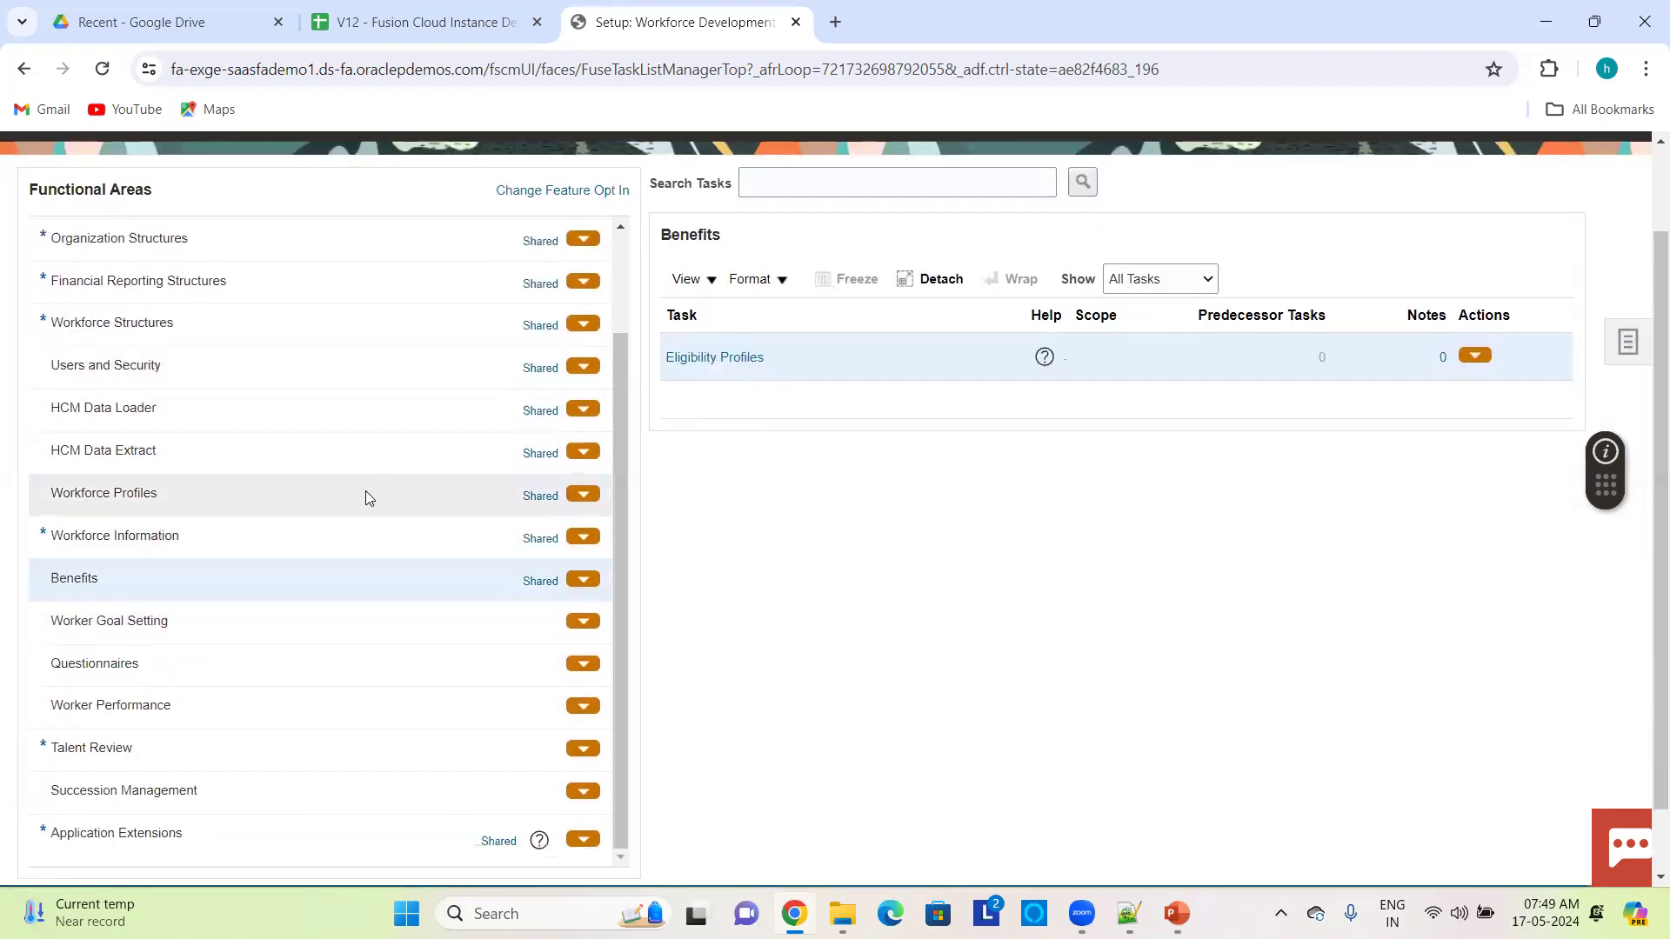
pyautogui.scroll(-1, 366, 491)
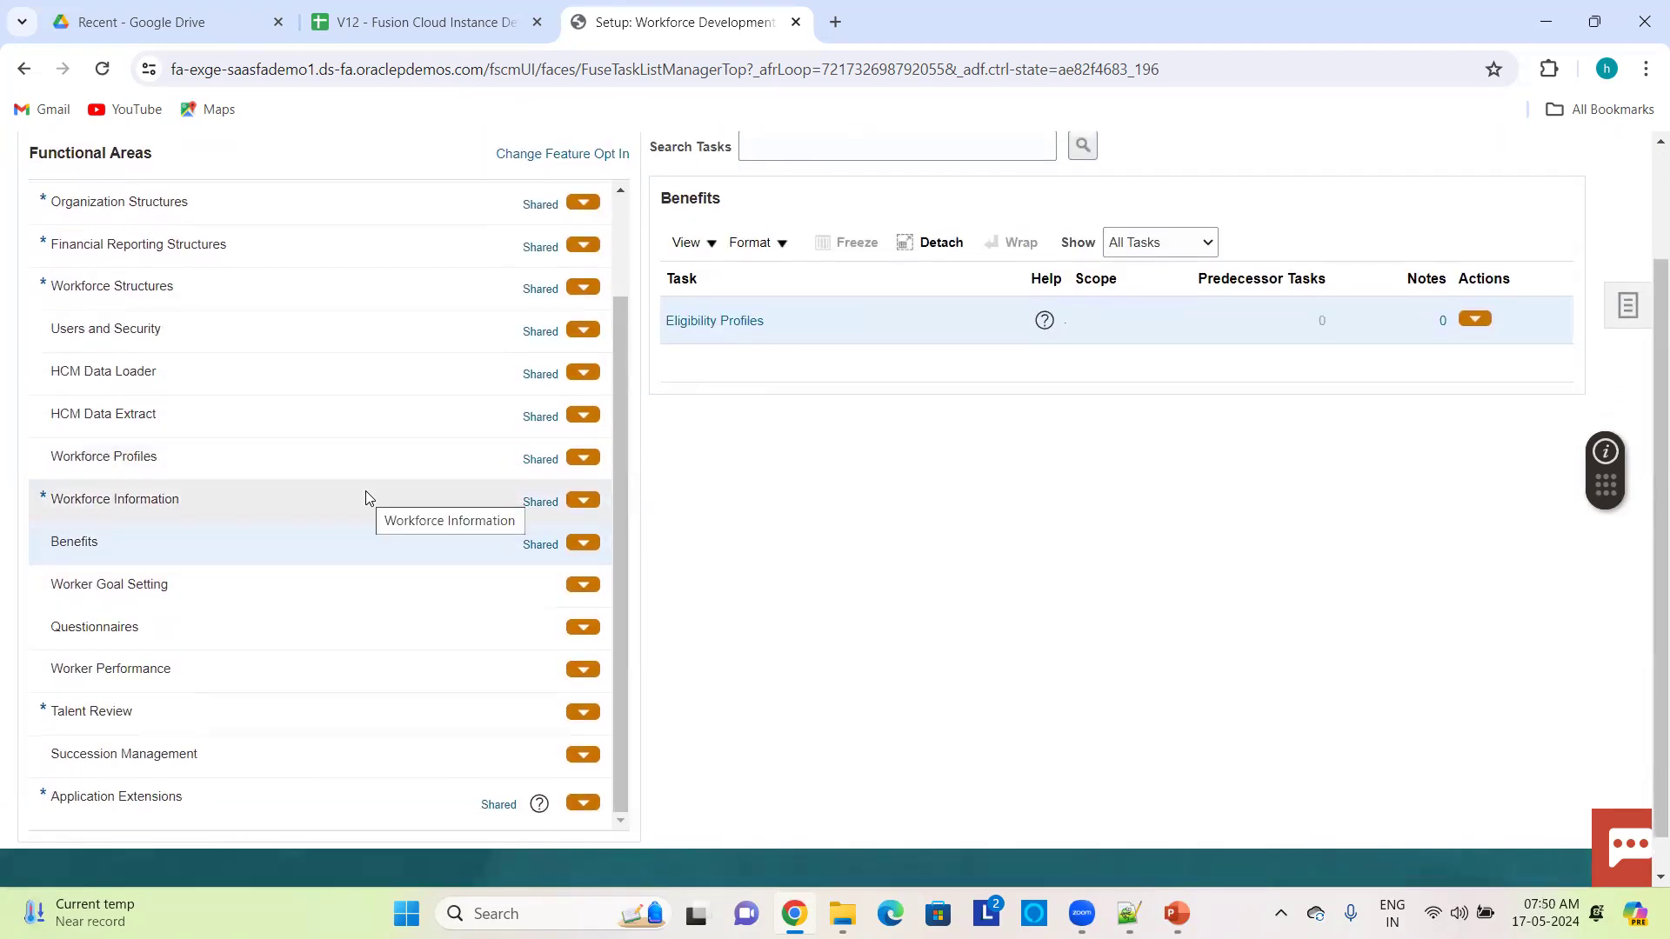
pyautogui.scroll(1, 365, 494)
pyautogui.scroll(-1, 229, 445)
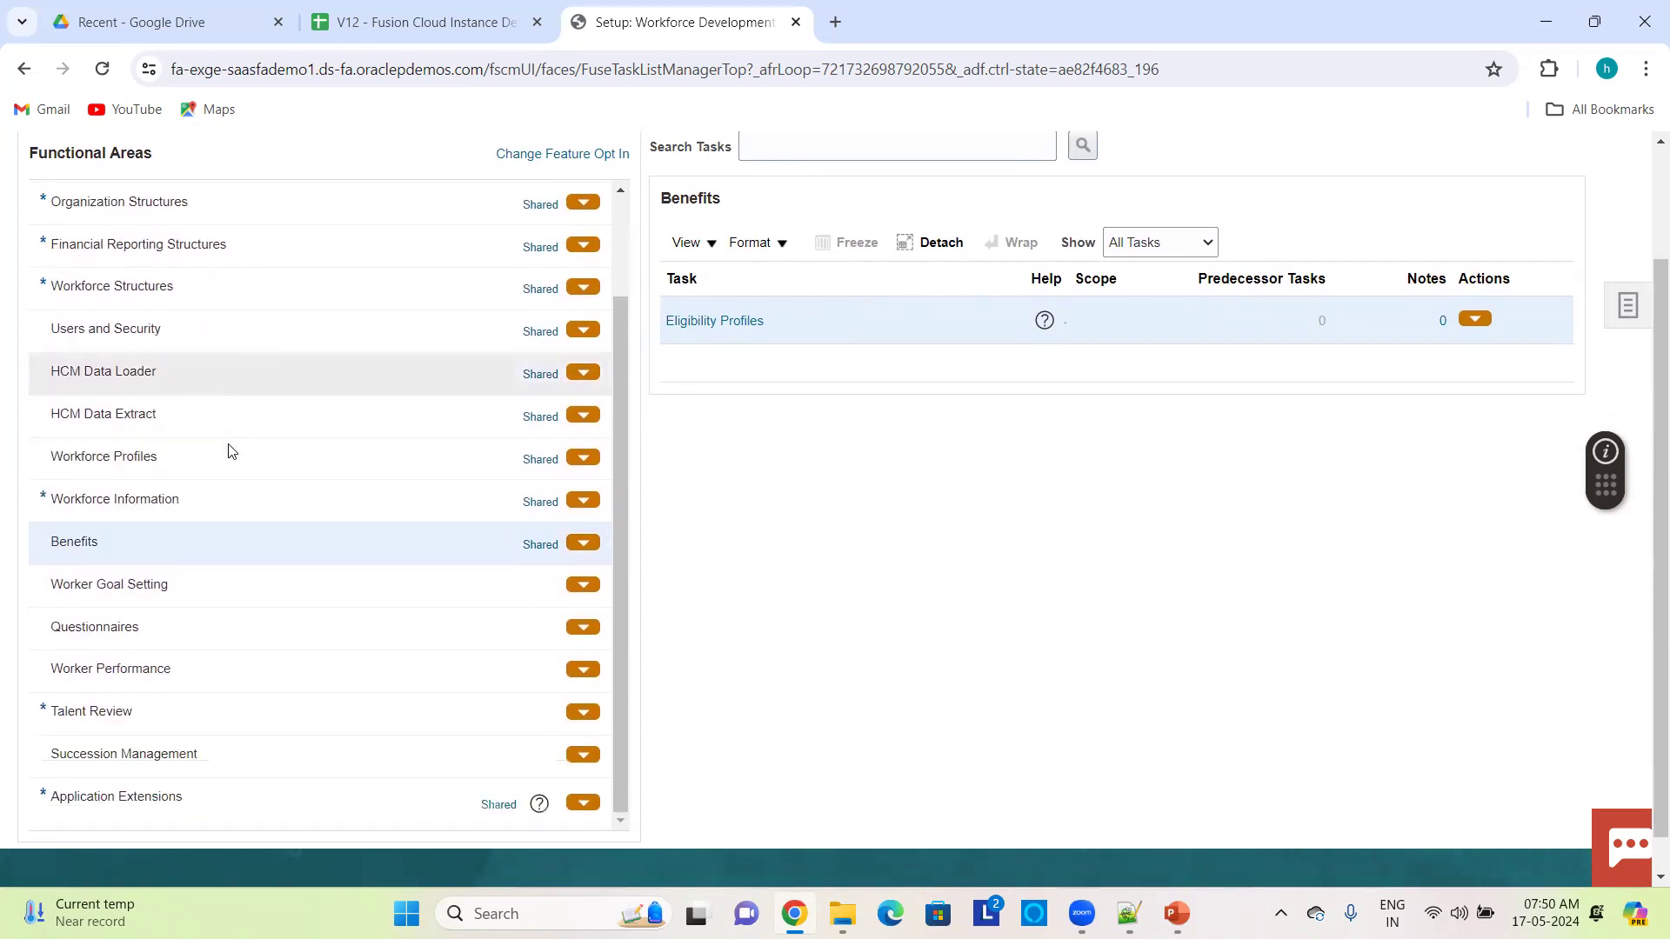
pyautogui.scroll(2, 229, 447)
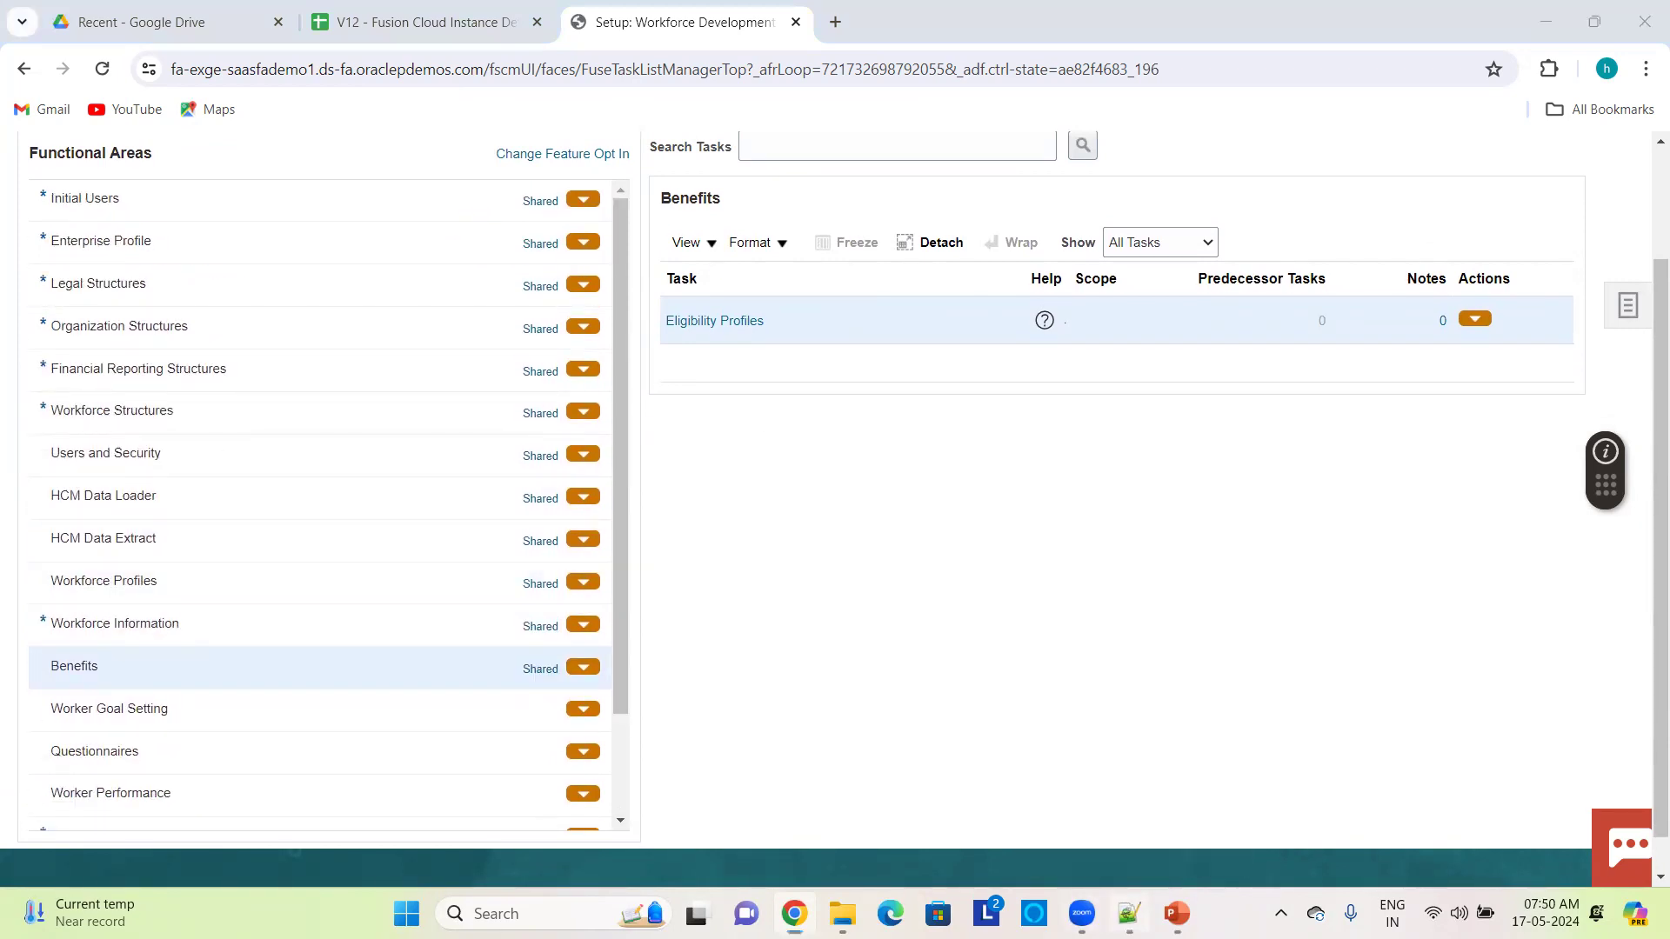
# - Switch to Notepad++ to review the notes on offerings, tasks and release versions, and view the Oracle Fusion HCM slide in PowerPoint
pyautogui.hotkey('alt', 'Tab')
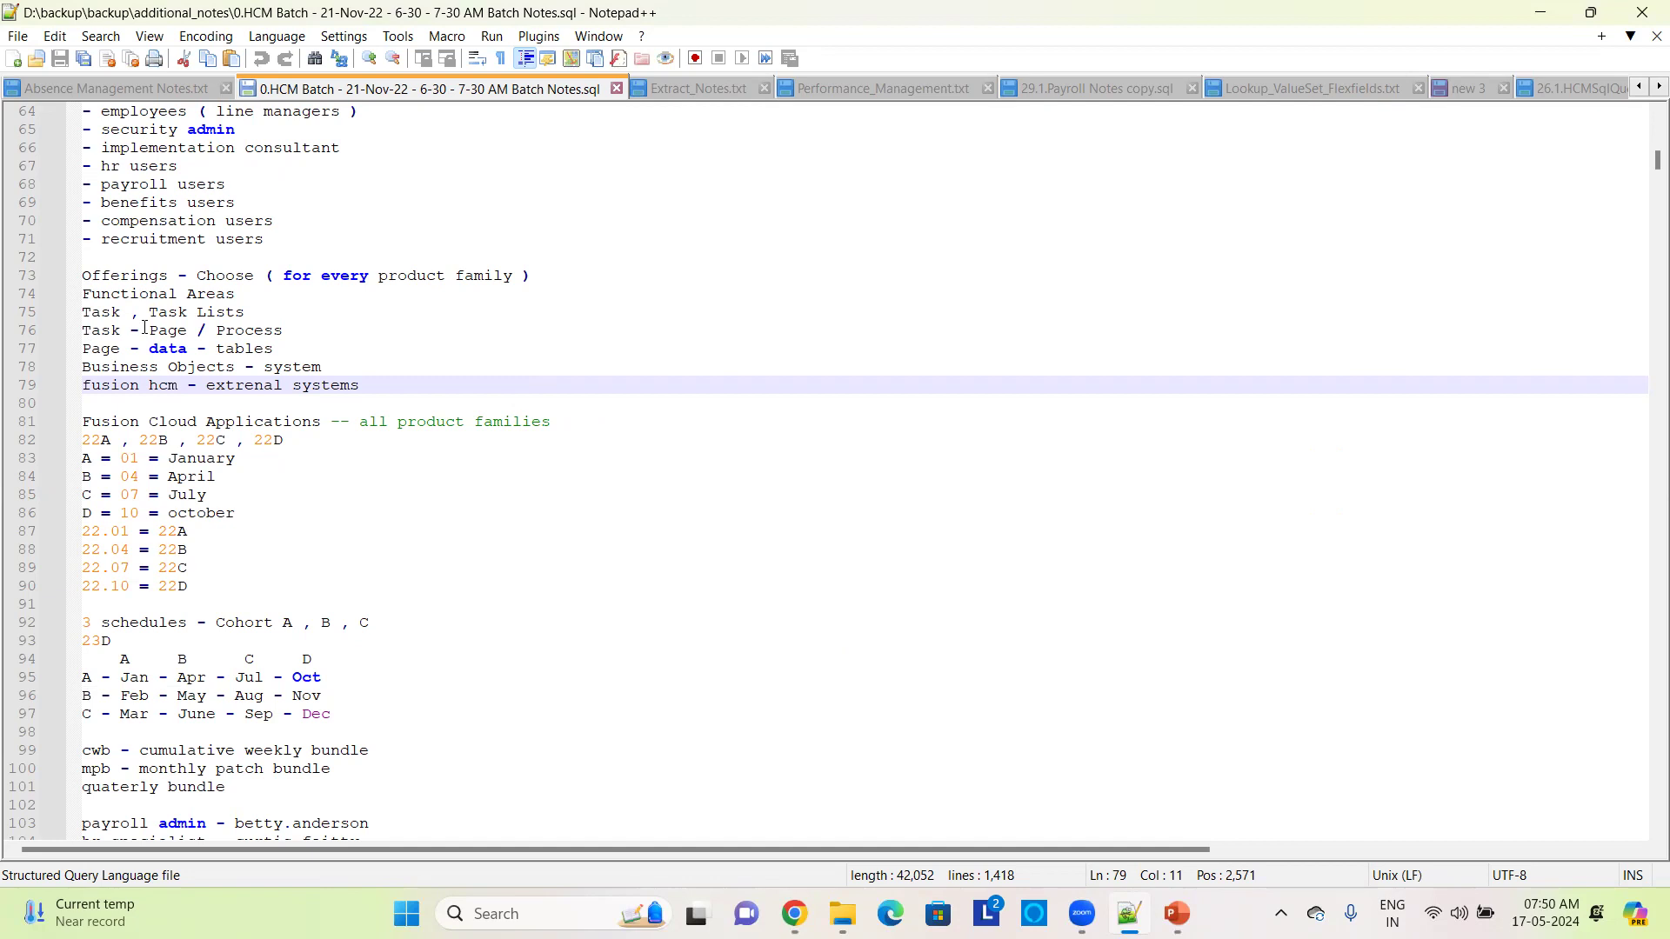
pyautogui.click(312, 337)
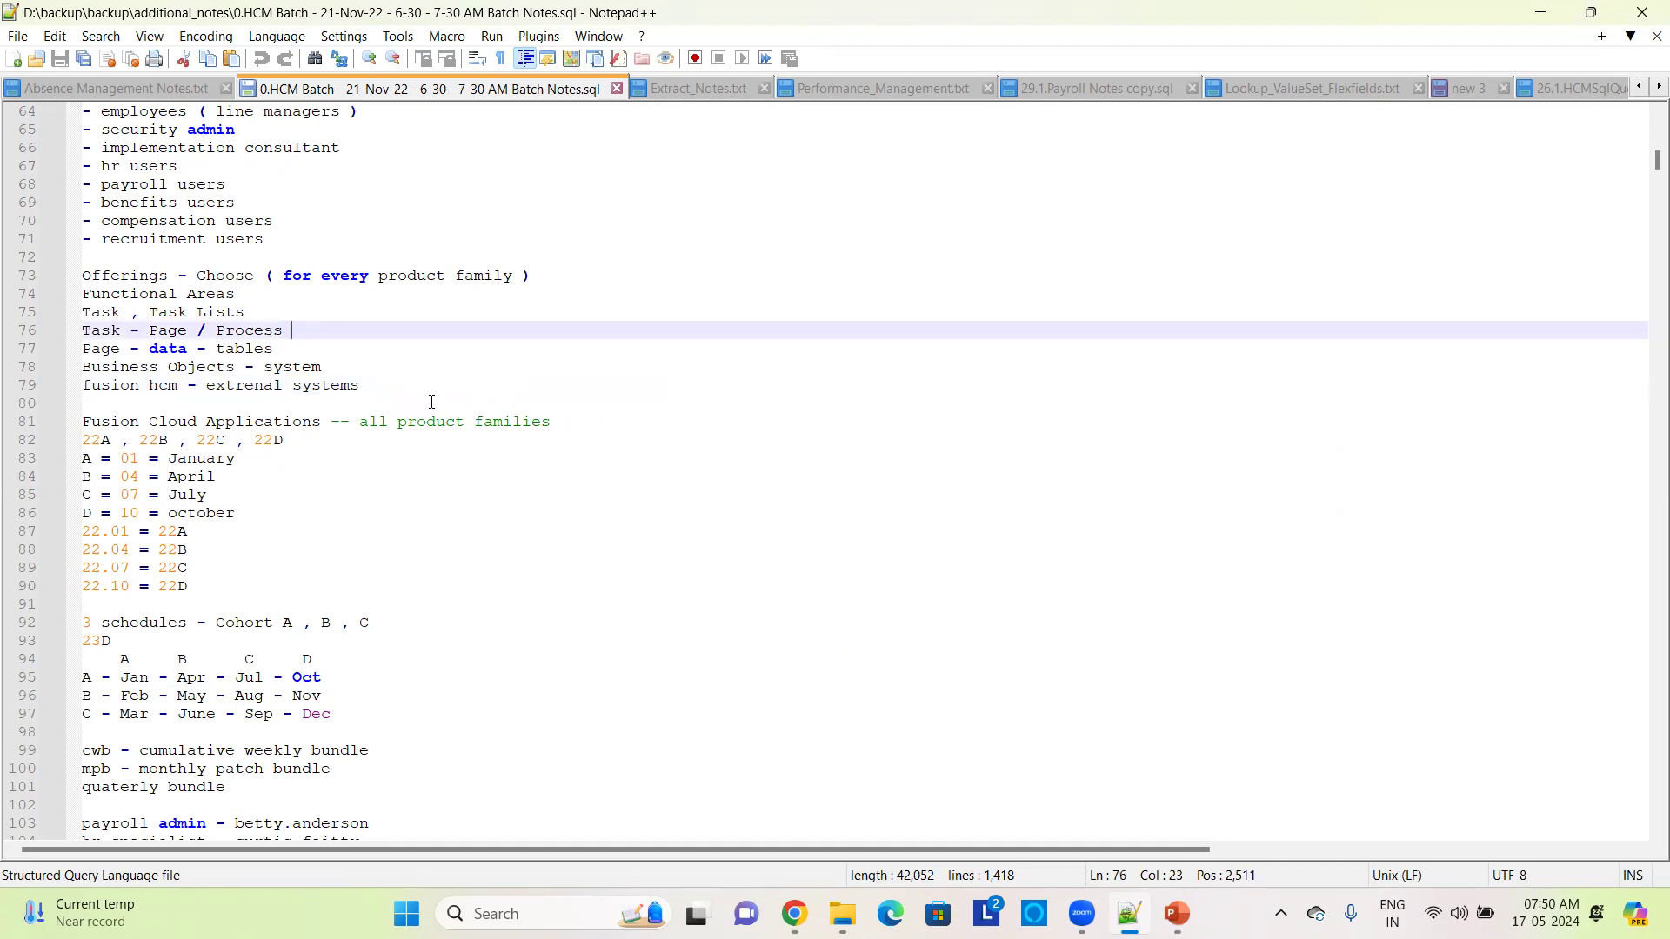
pyautogui.click(644, 507)
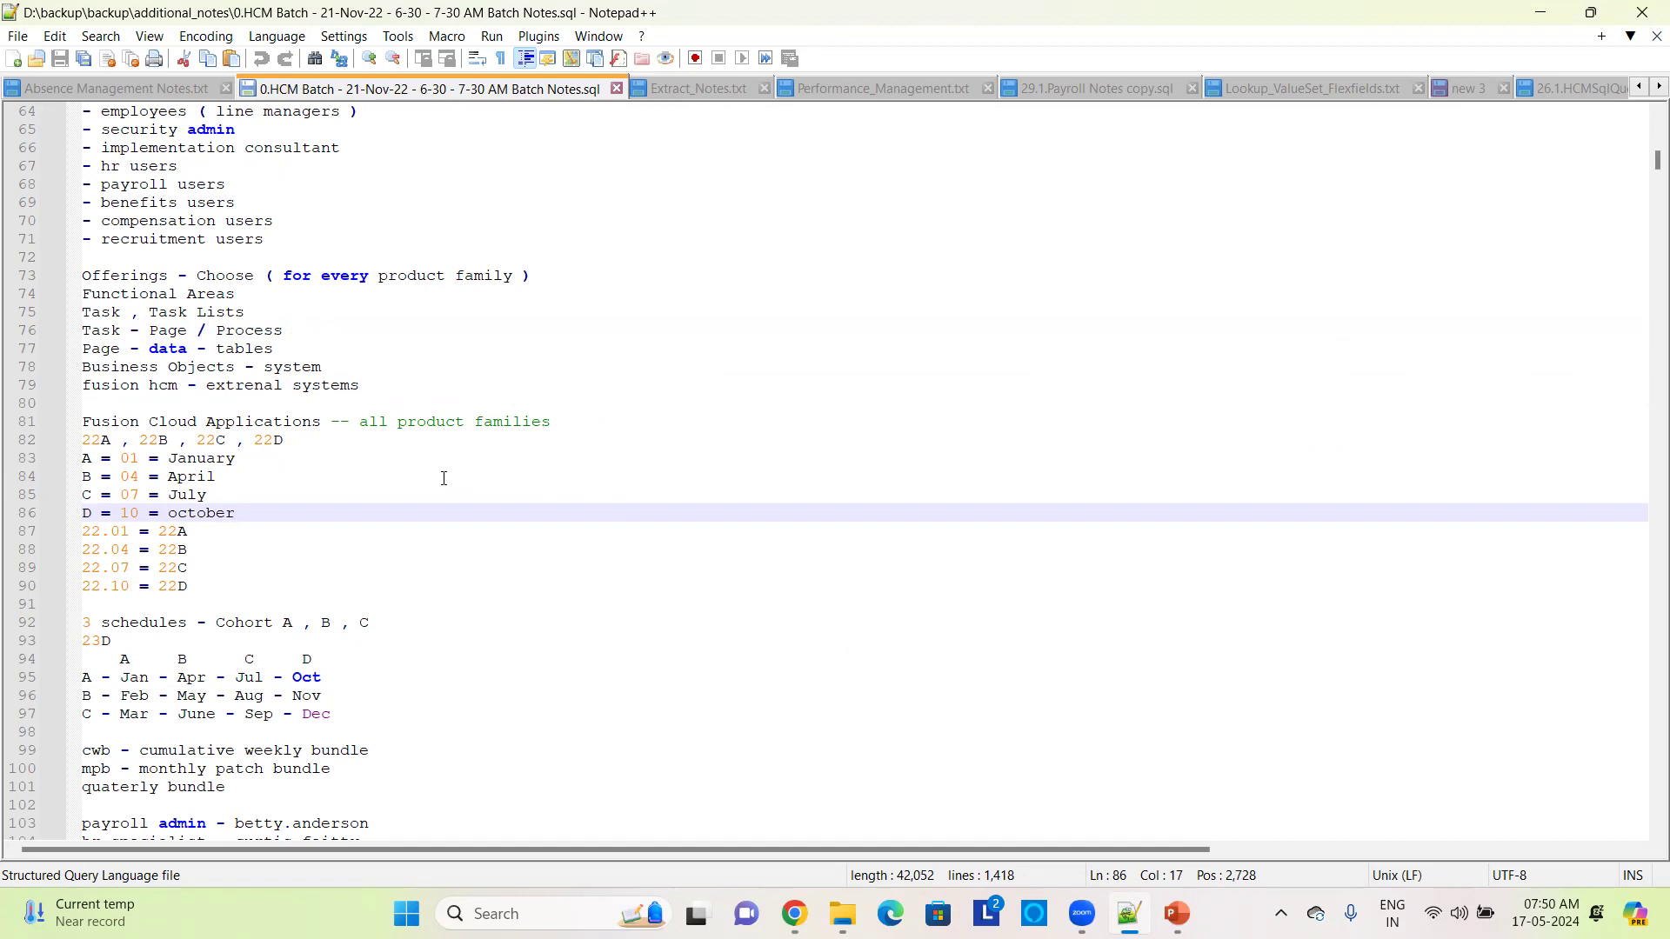
pyautogui.click(315, 437)
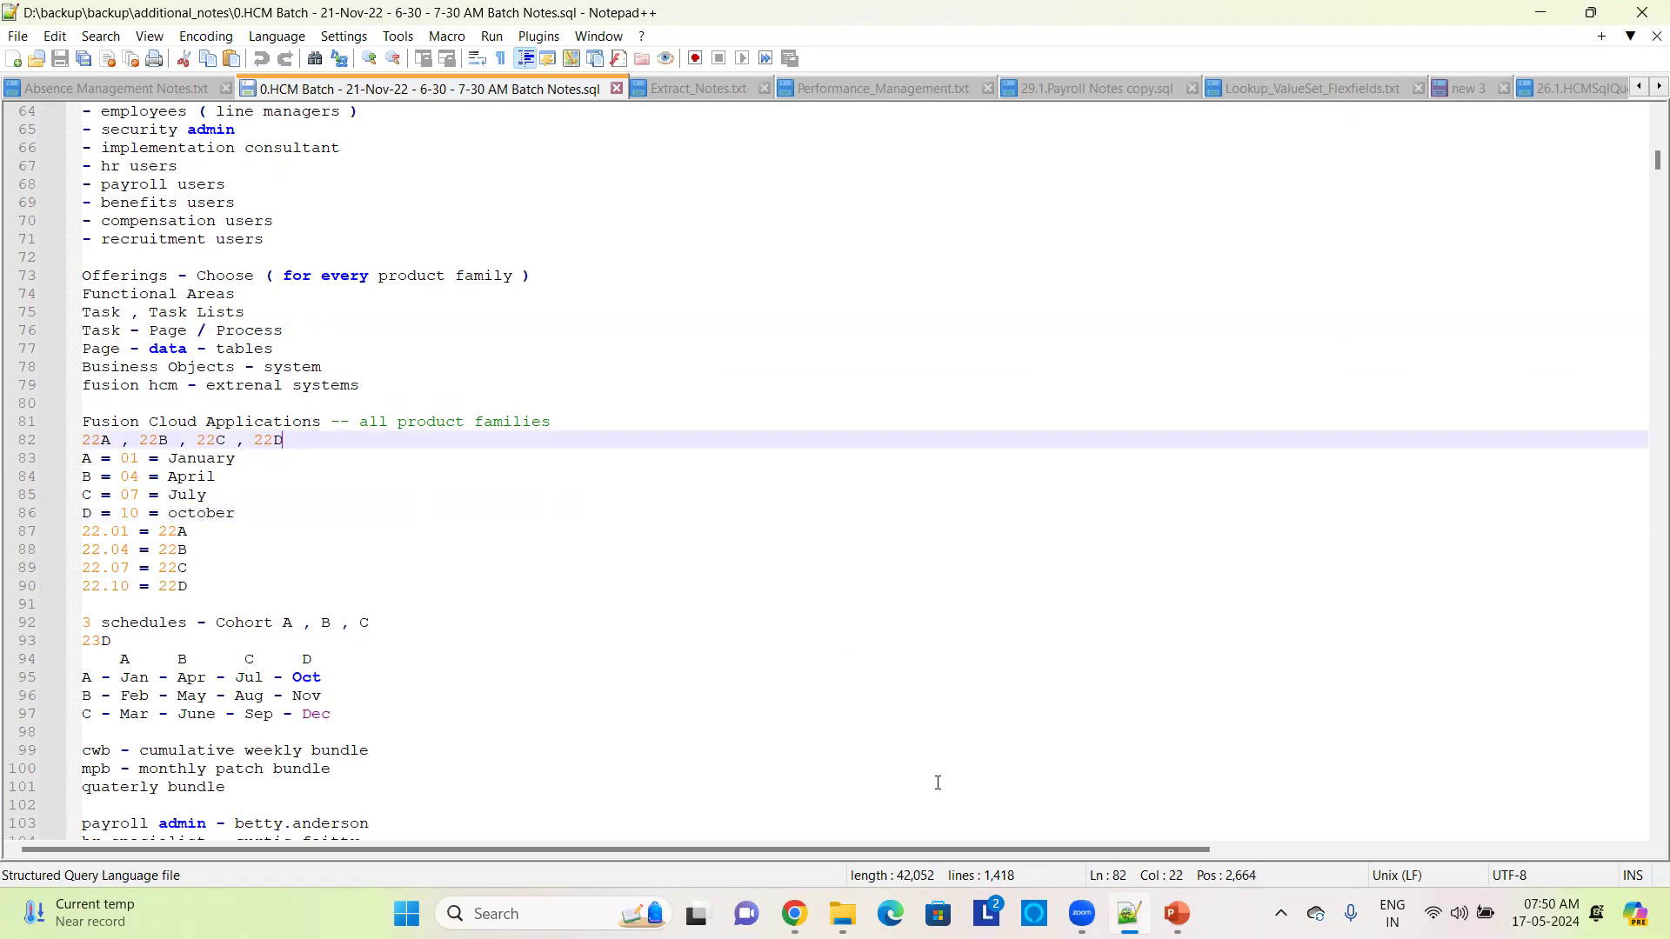
pyautogui.click(1176, 914)
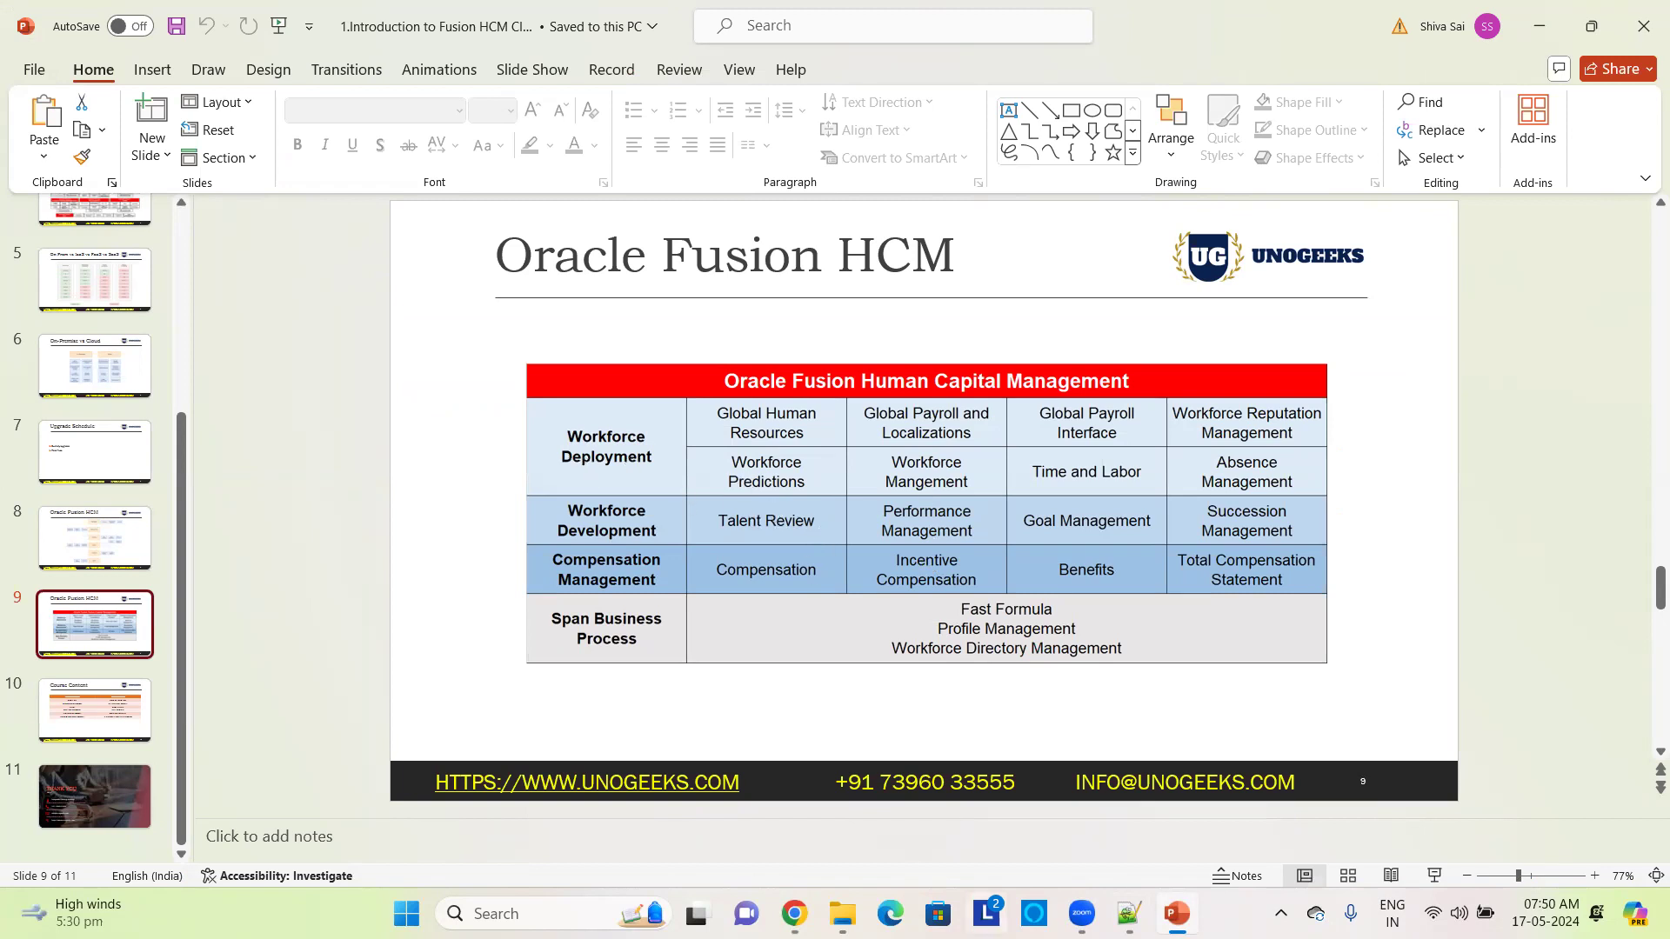
# - Return to the Chrome setup page, switch the offering to Recruiting and Candidate Experience and look through its functional areas
pyautogui.click(794, 913)
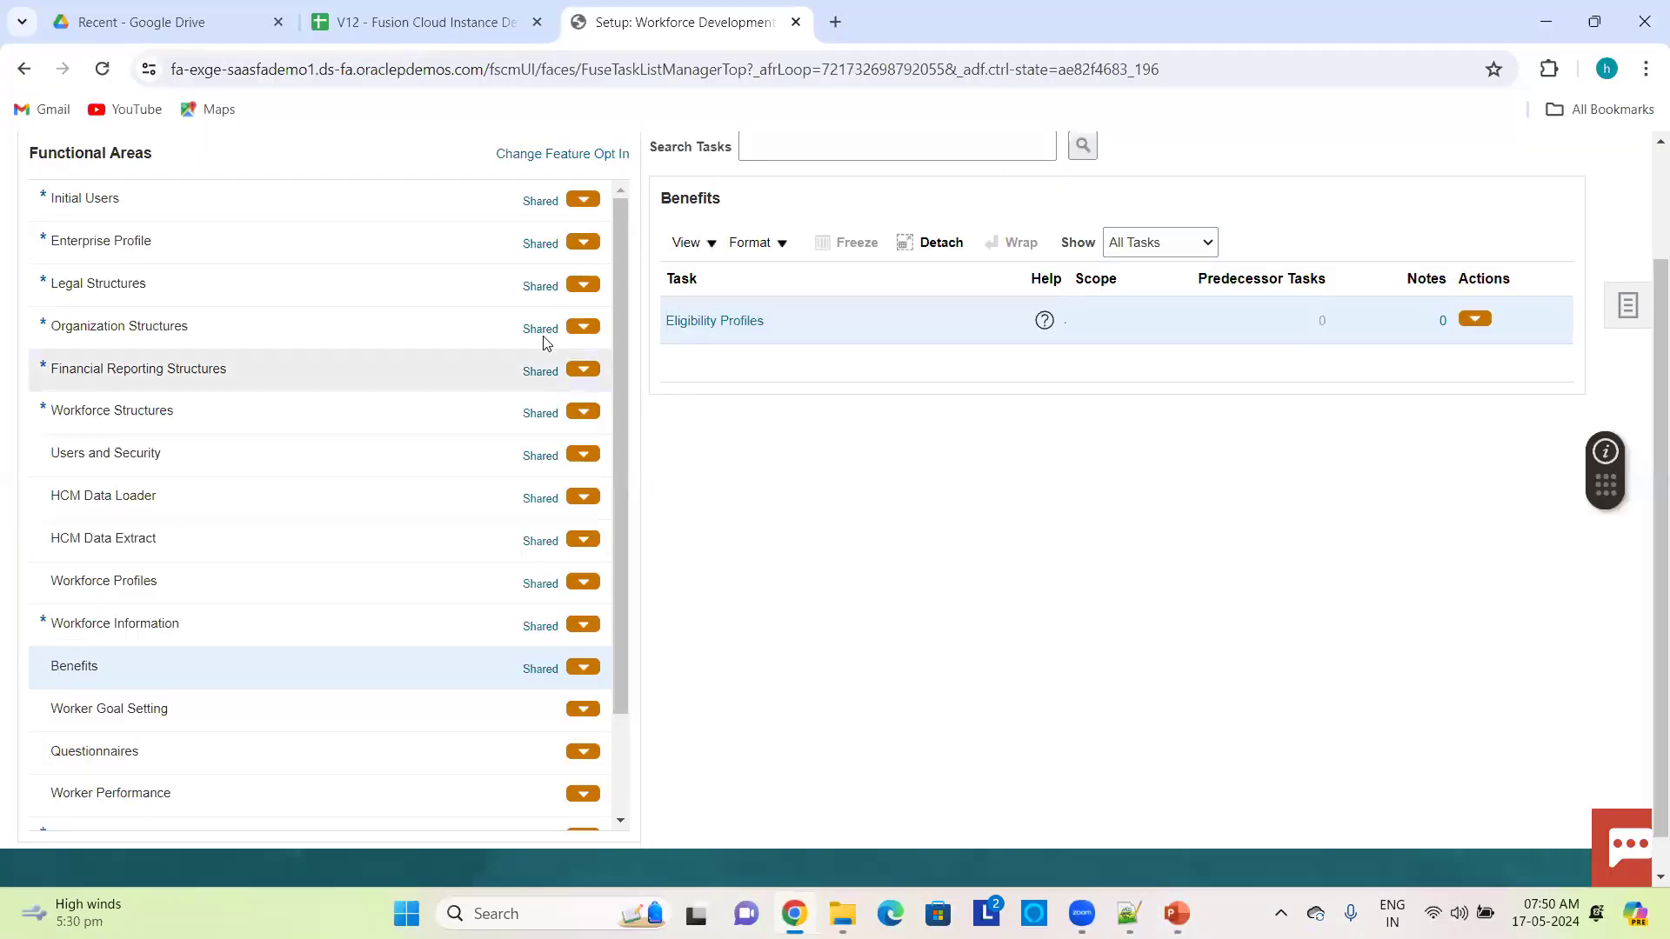
pyautogui.scroll(2, 360, 318)
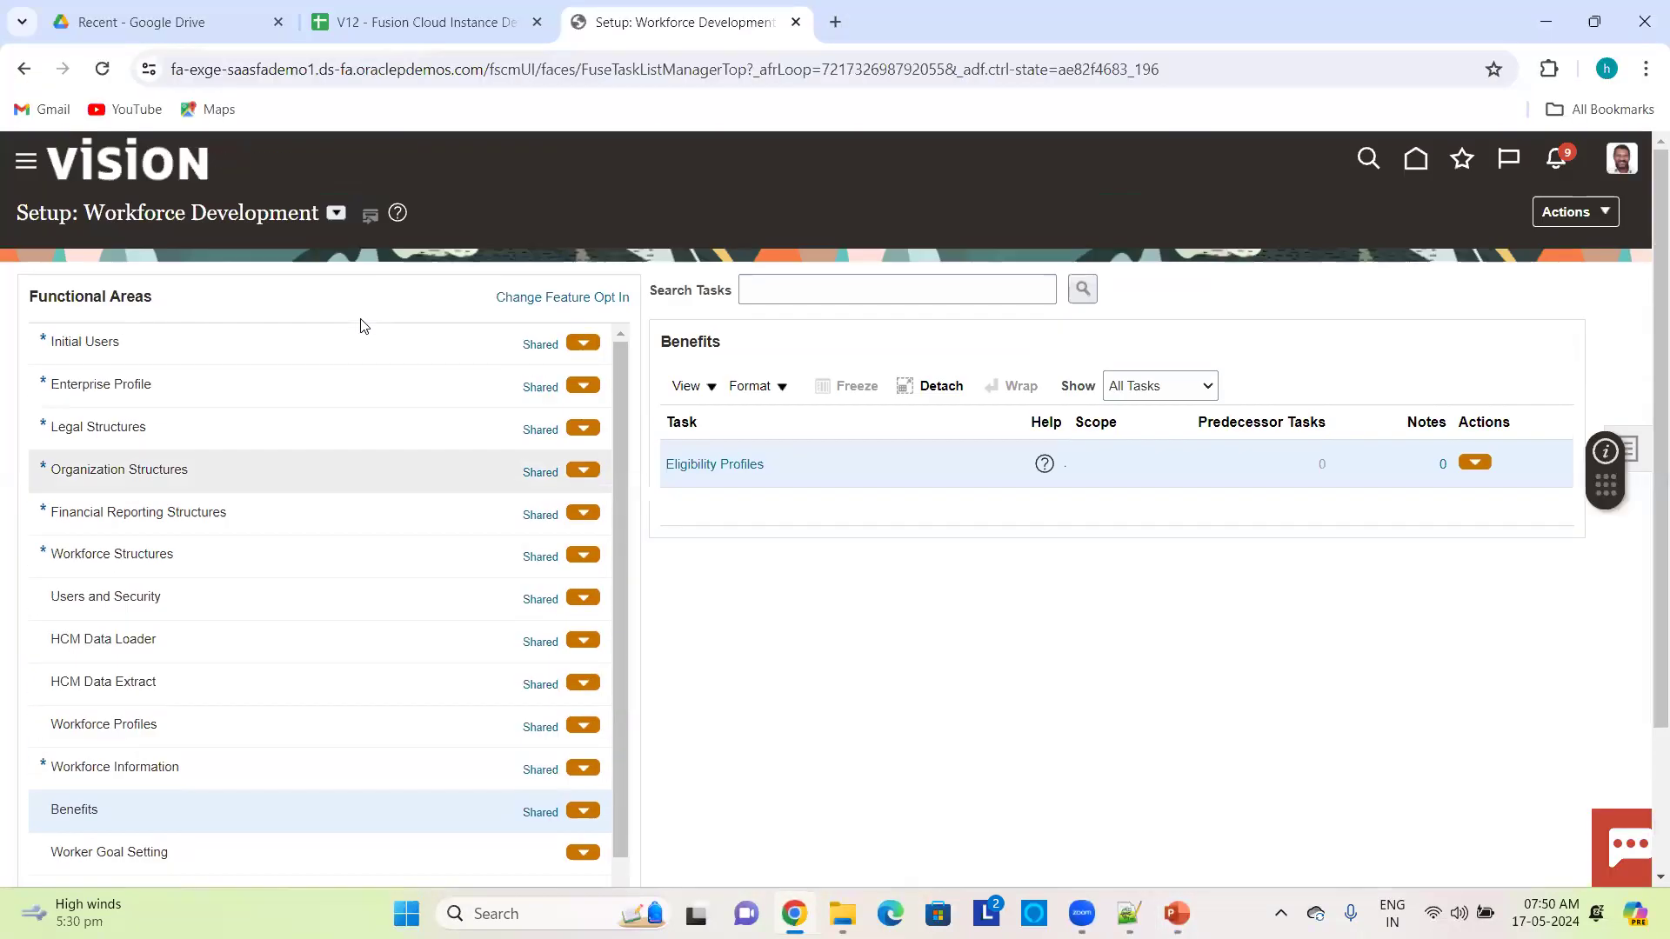
pyautogui.click(338, 217)
pyautogui.scroll(1, 454, 357)
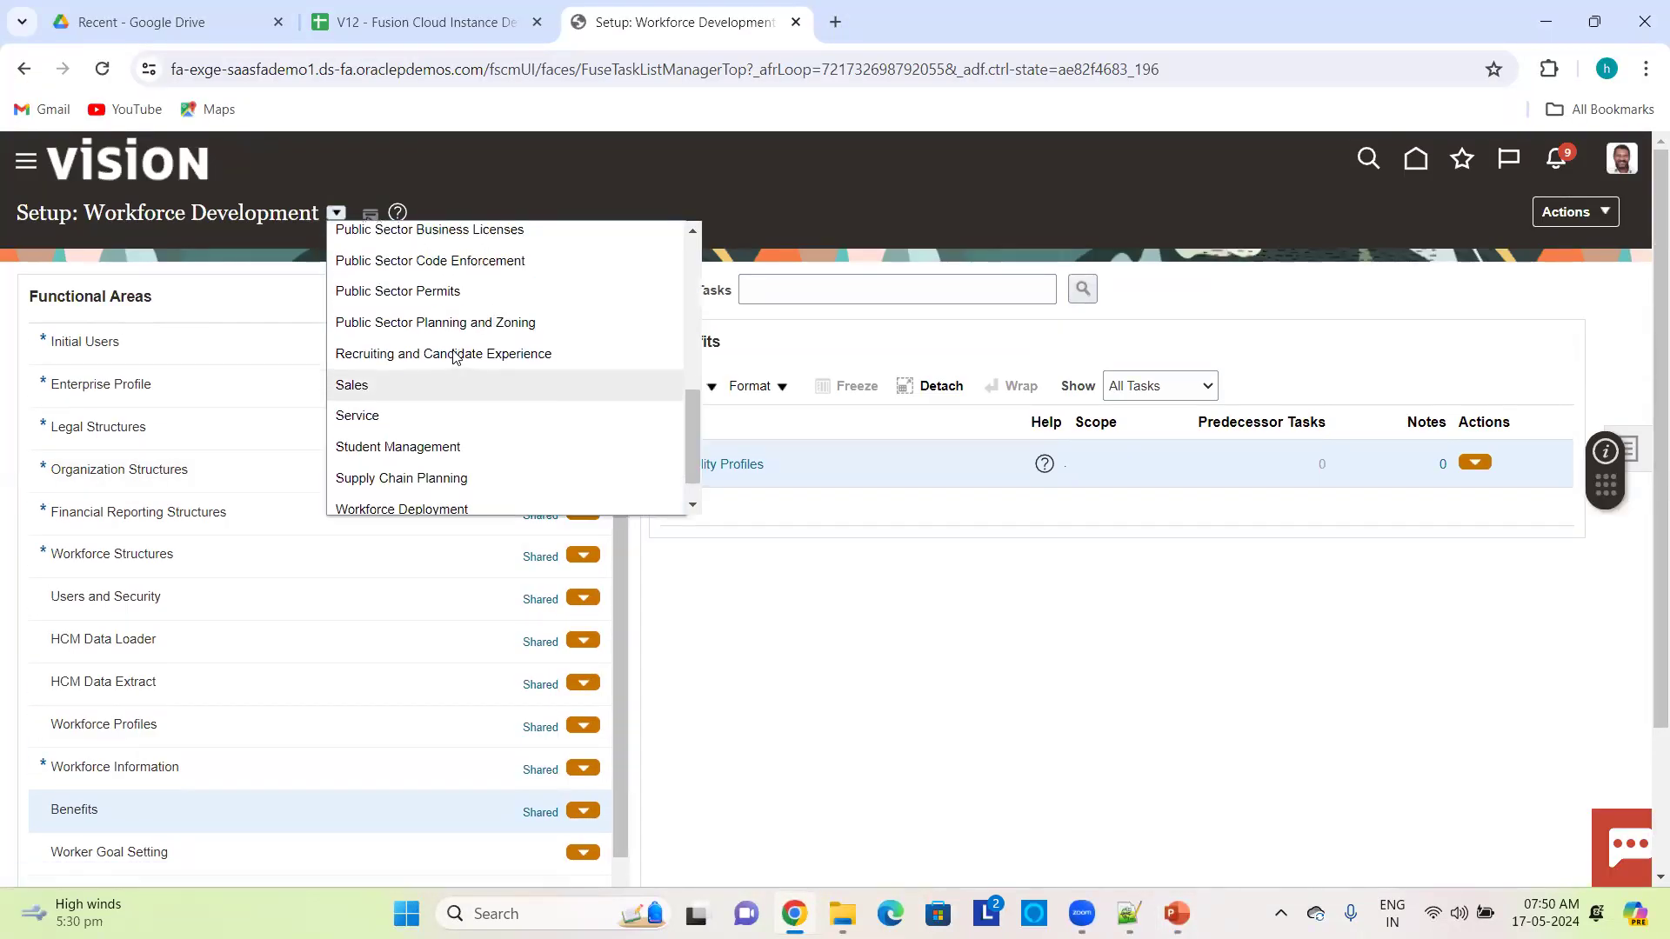
pyautogui.click(453, 358)
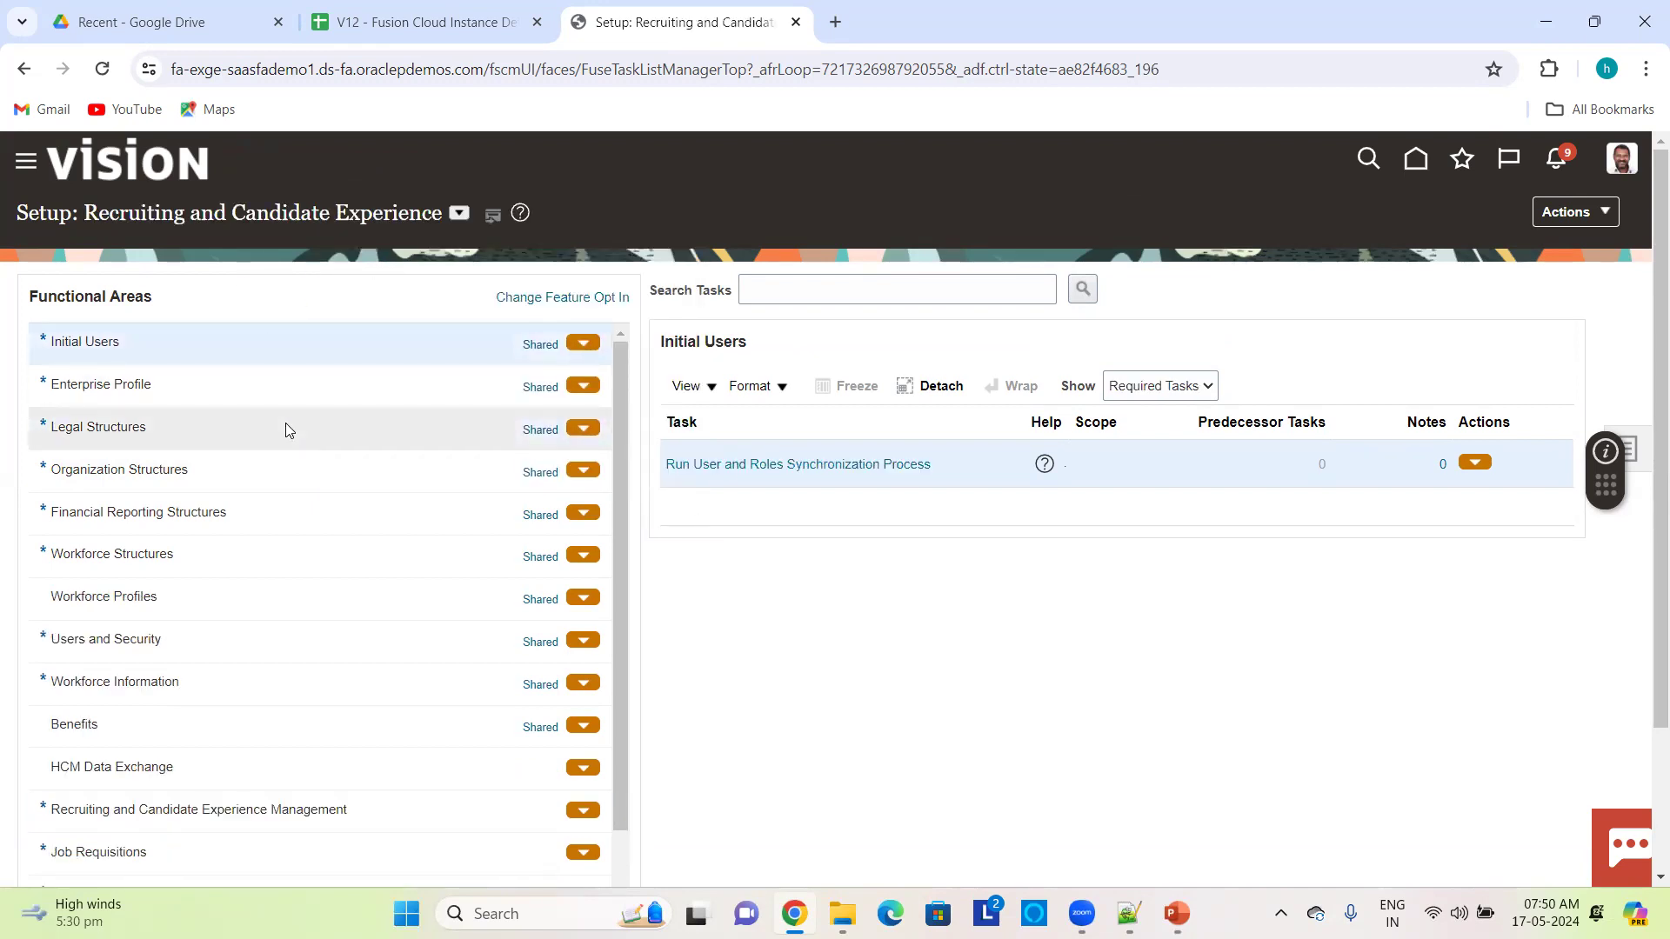
pyautogui.scroll(-2, 287, 429)
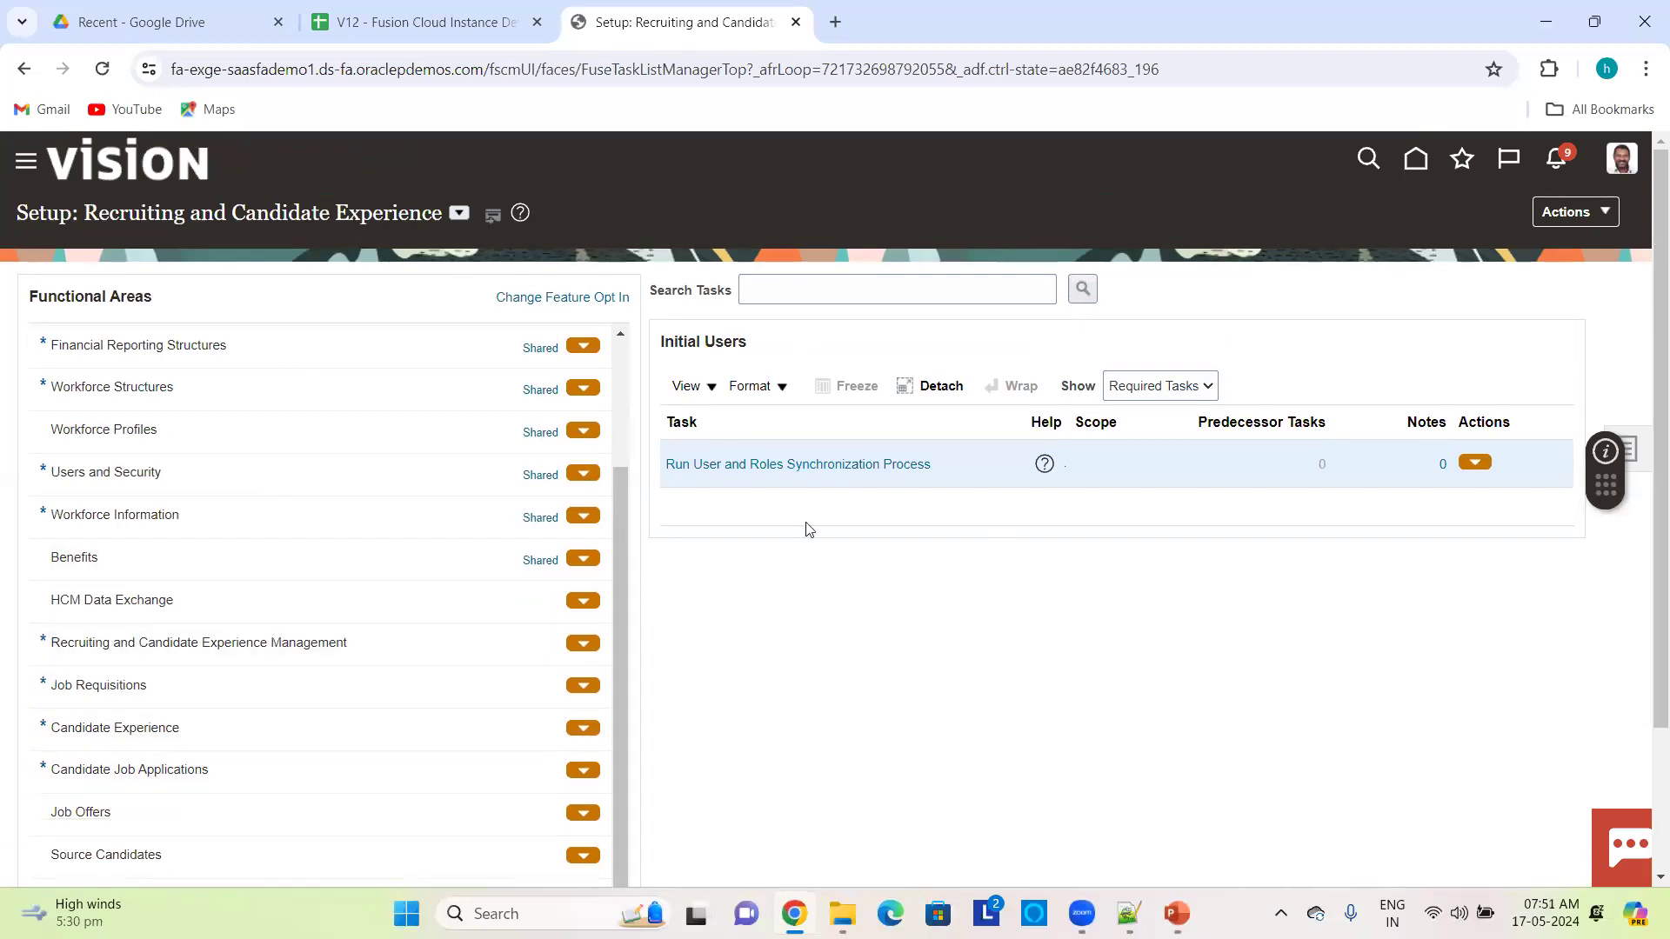
pyautogui.scroll(2, 294, 634)
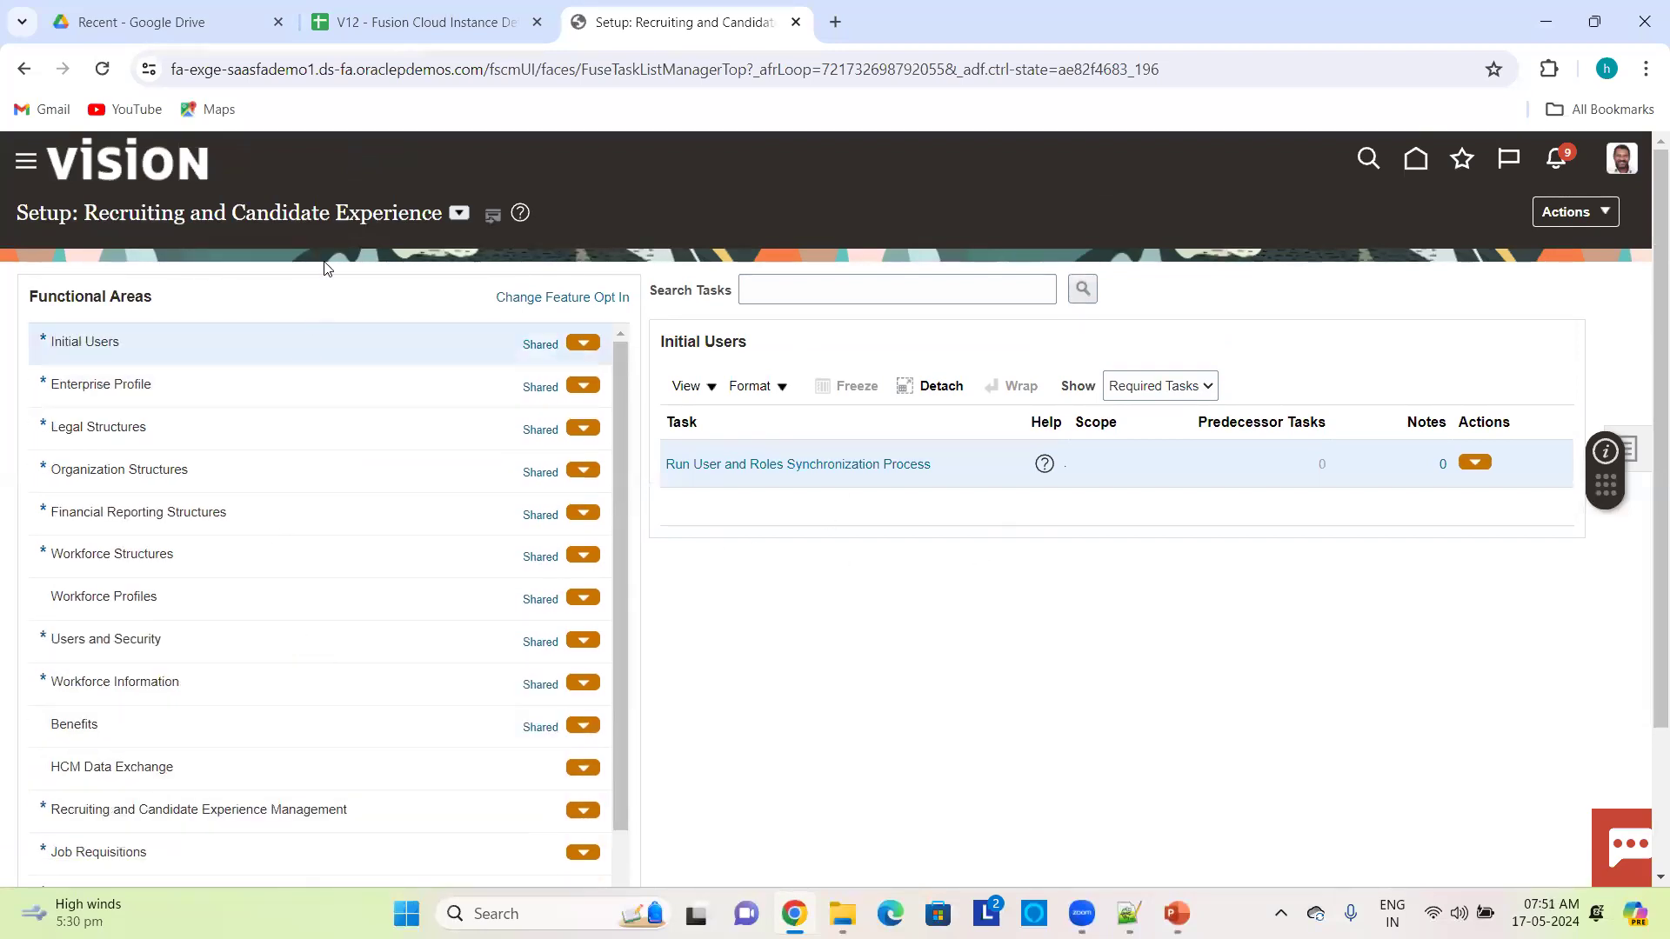
# - Switch the setup offering to Compensation Management and look through its functional areas
pyautogui.click(457, 215)
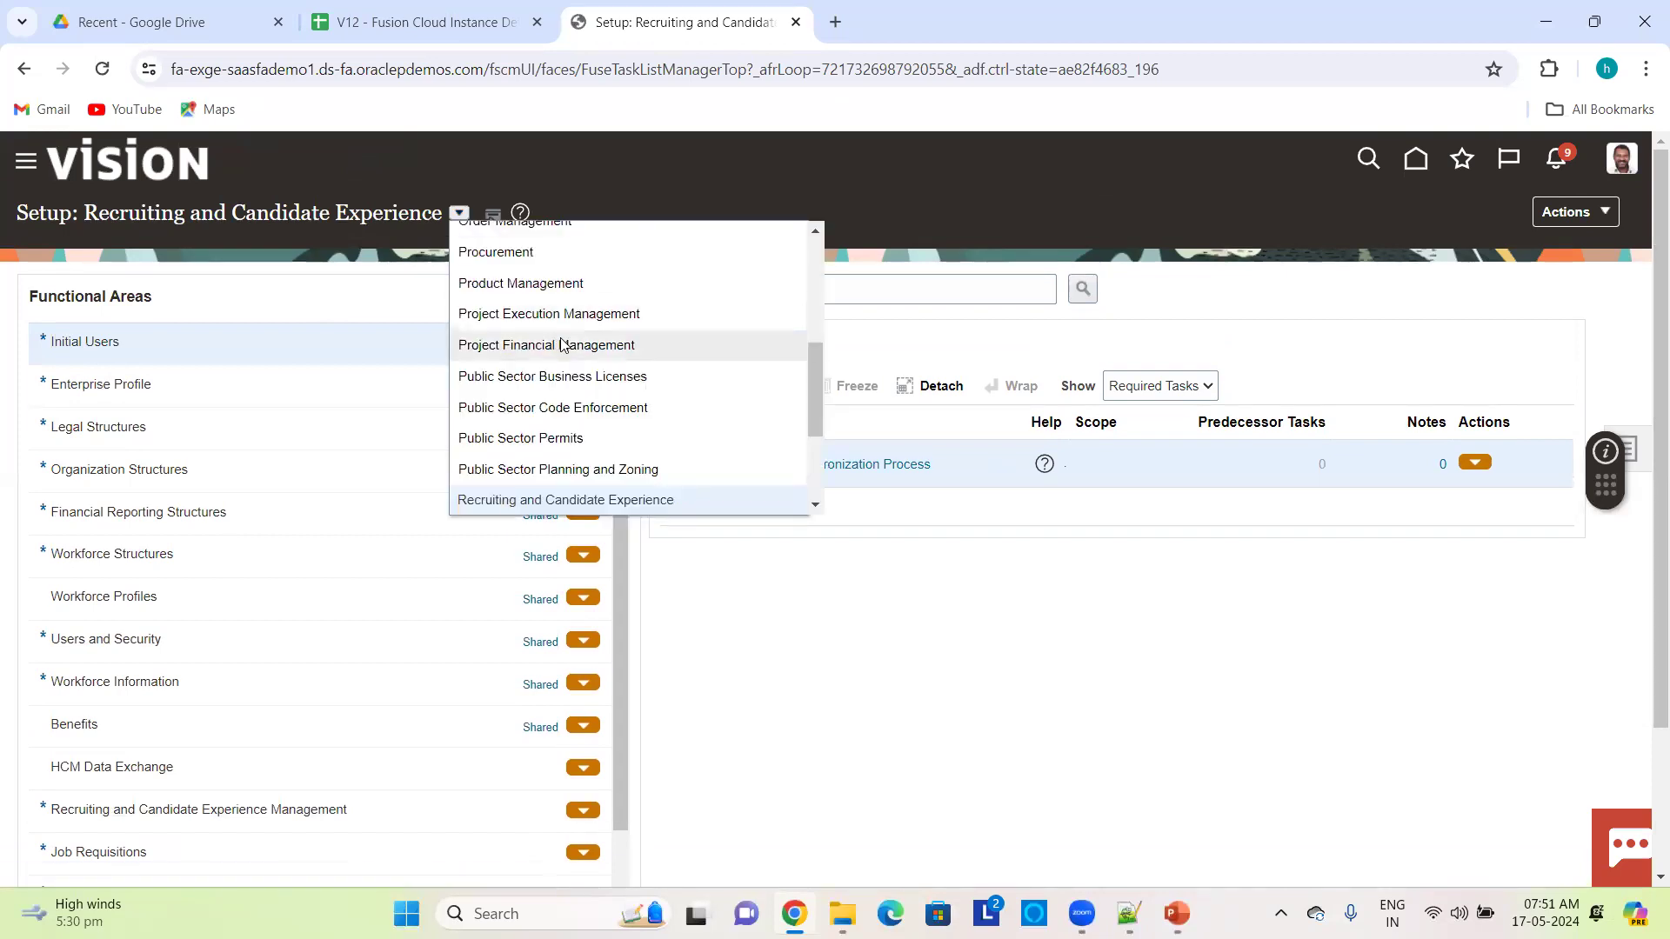
pyautogui.scroll(3, 561, 345)
pyautogui.scroll(2, 561, 346)
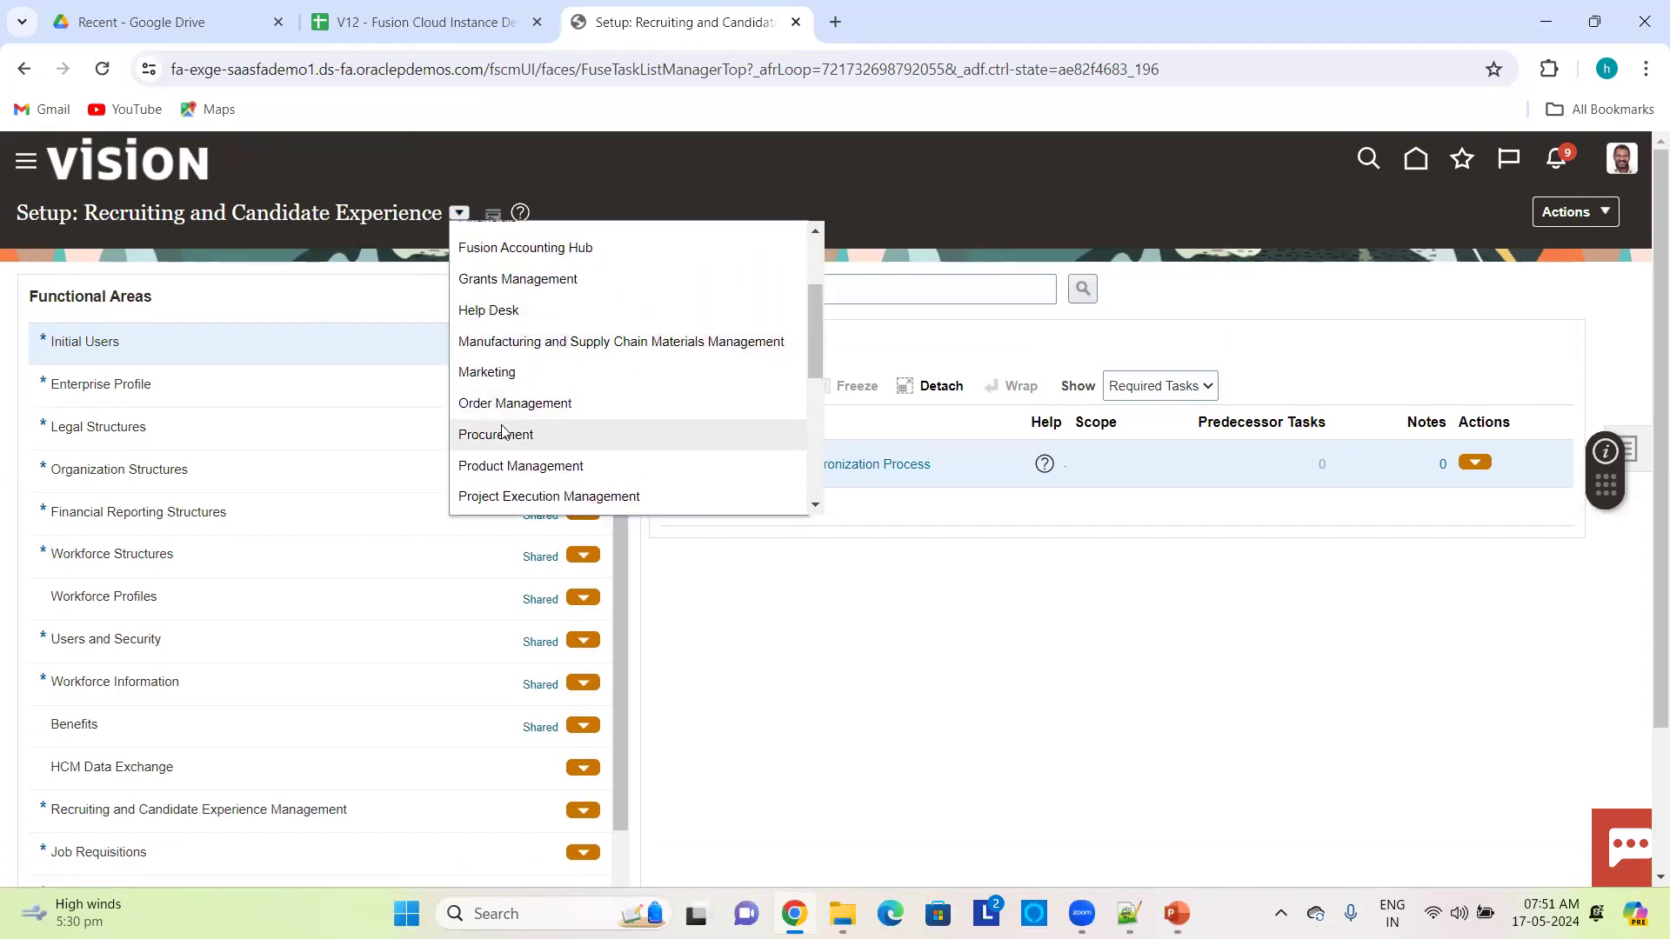
pyautogui.scroll(1, 553, 311)
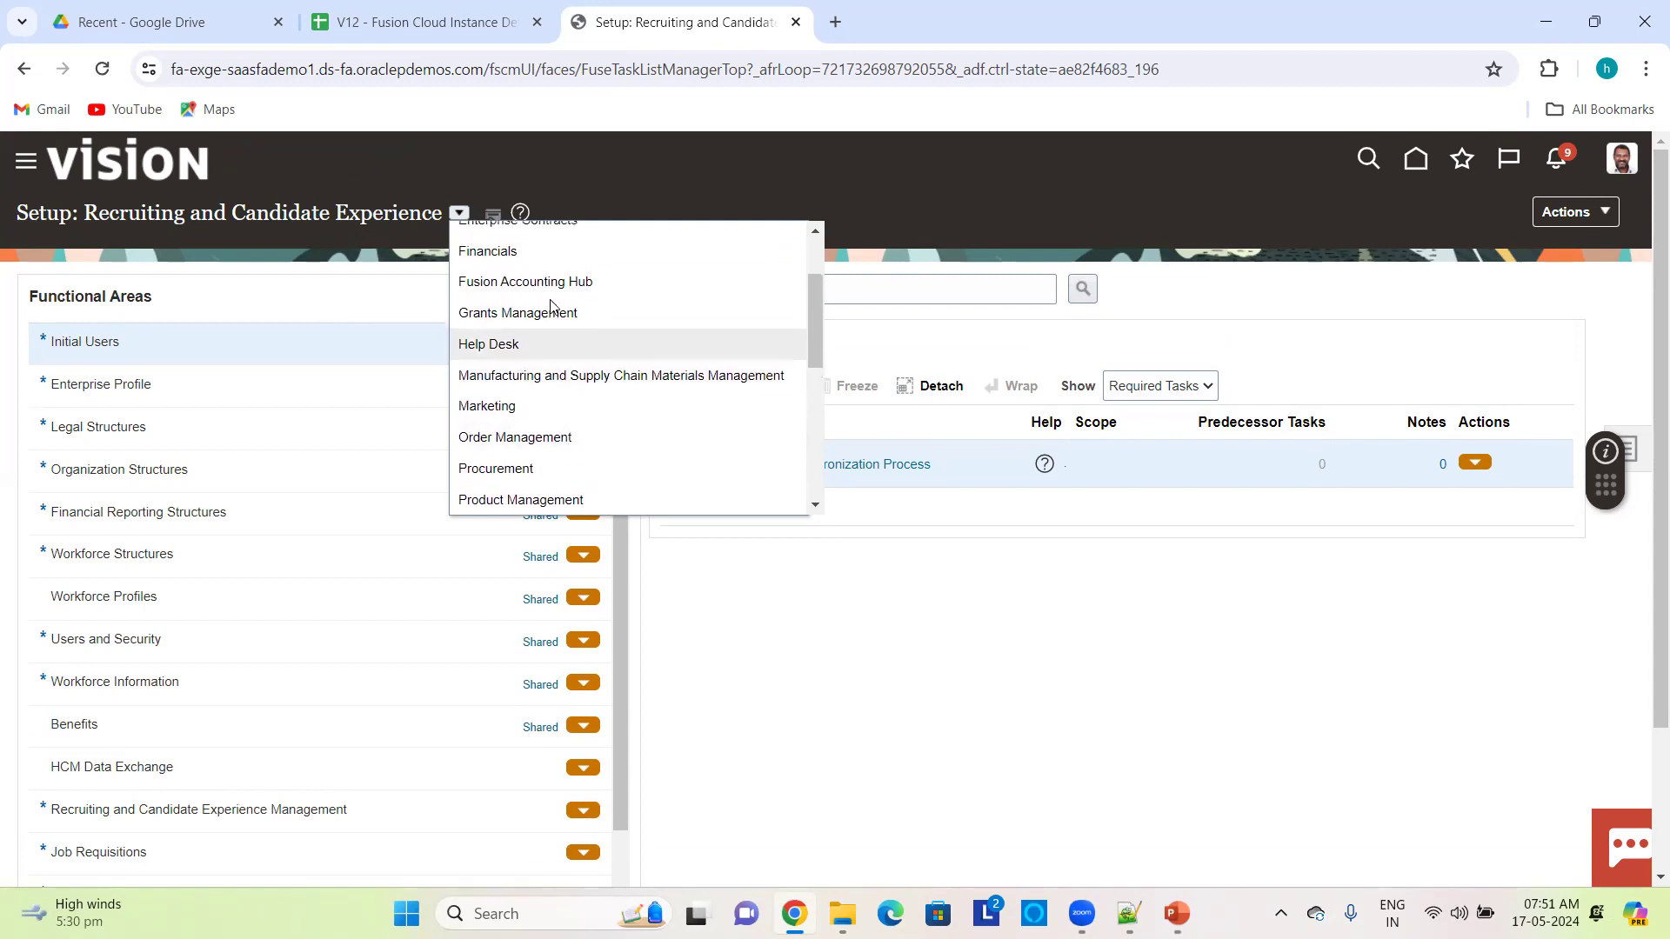
pyautogui.scroll(2, 639, 407)
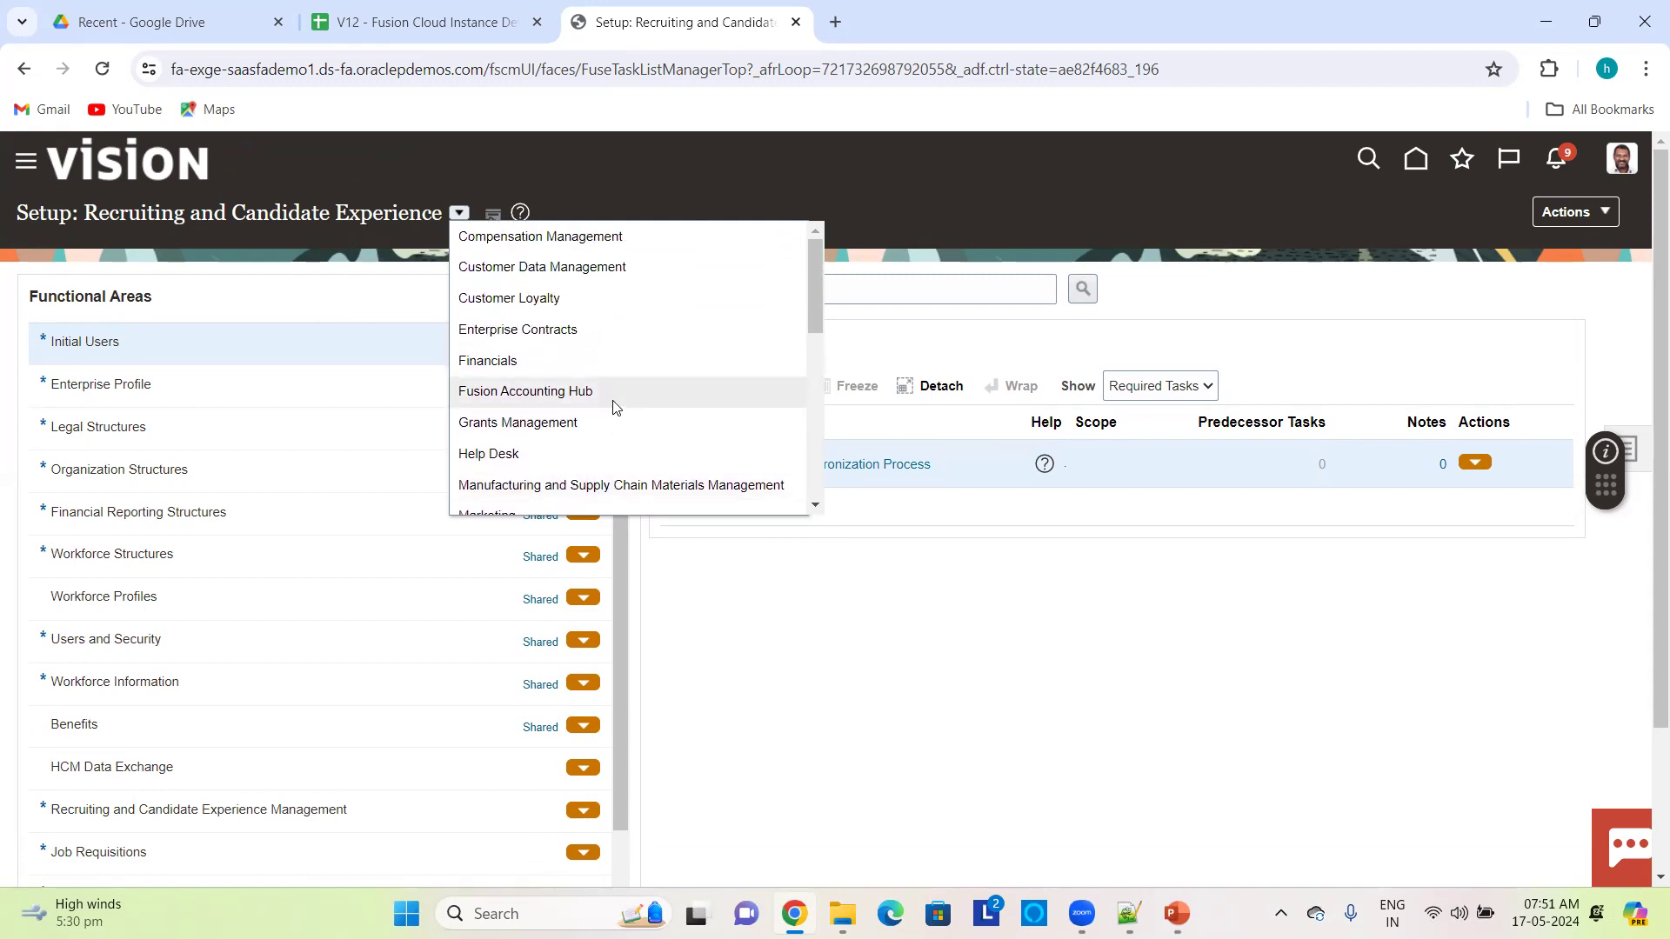
pyautogui.click(548, 235)
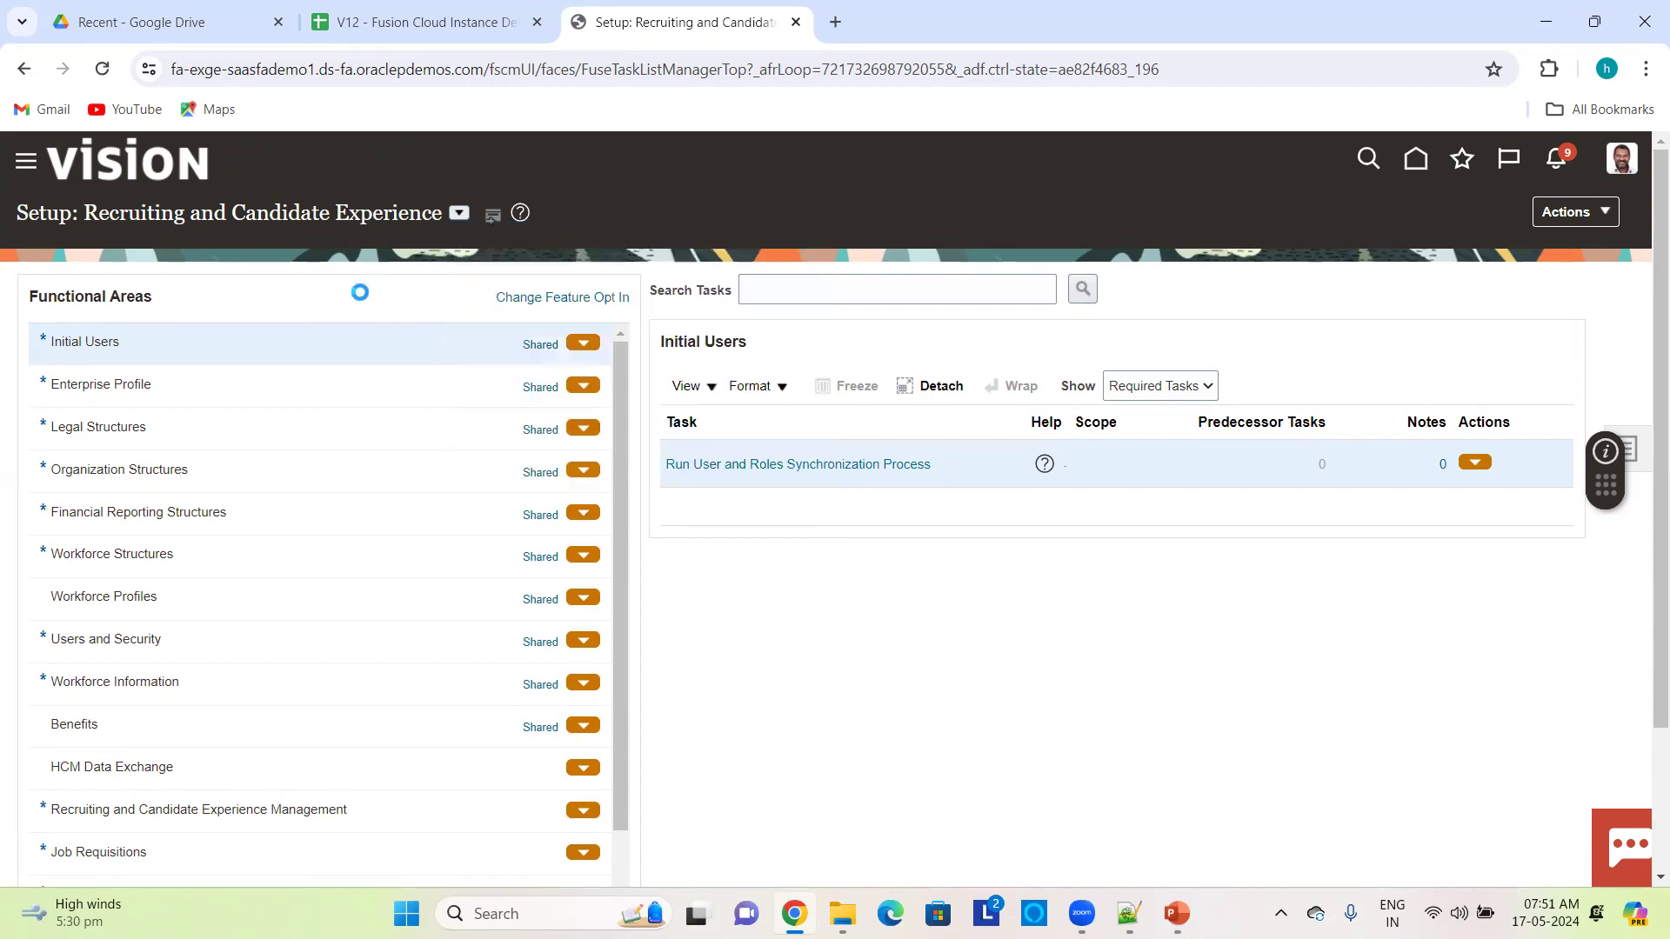
pyautogui.scroll(-2, 362, 301)
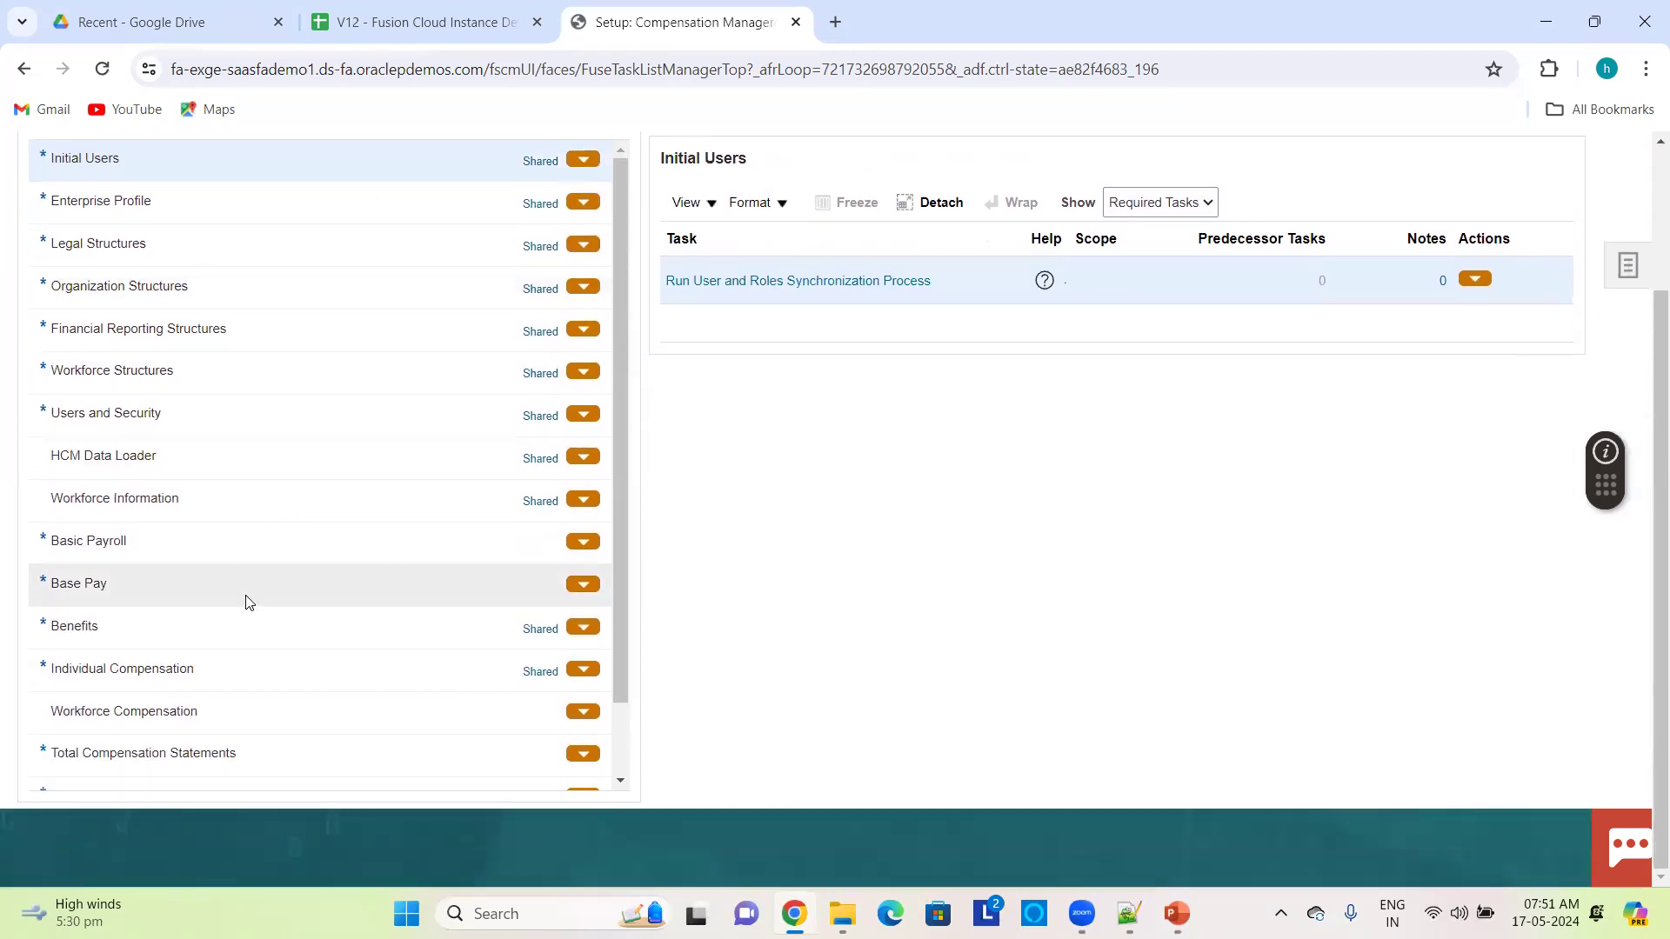
pyautogui.scroll(-1, 235, 587)
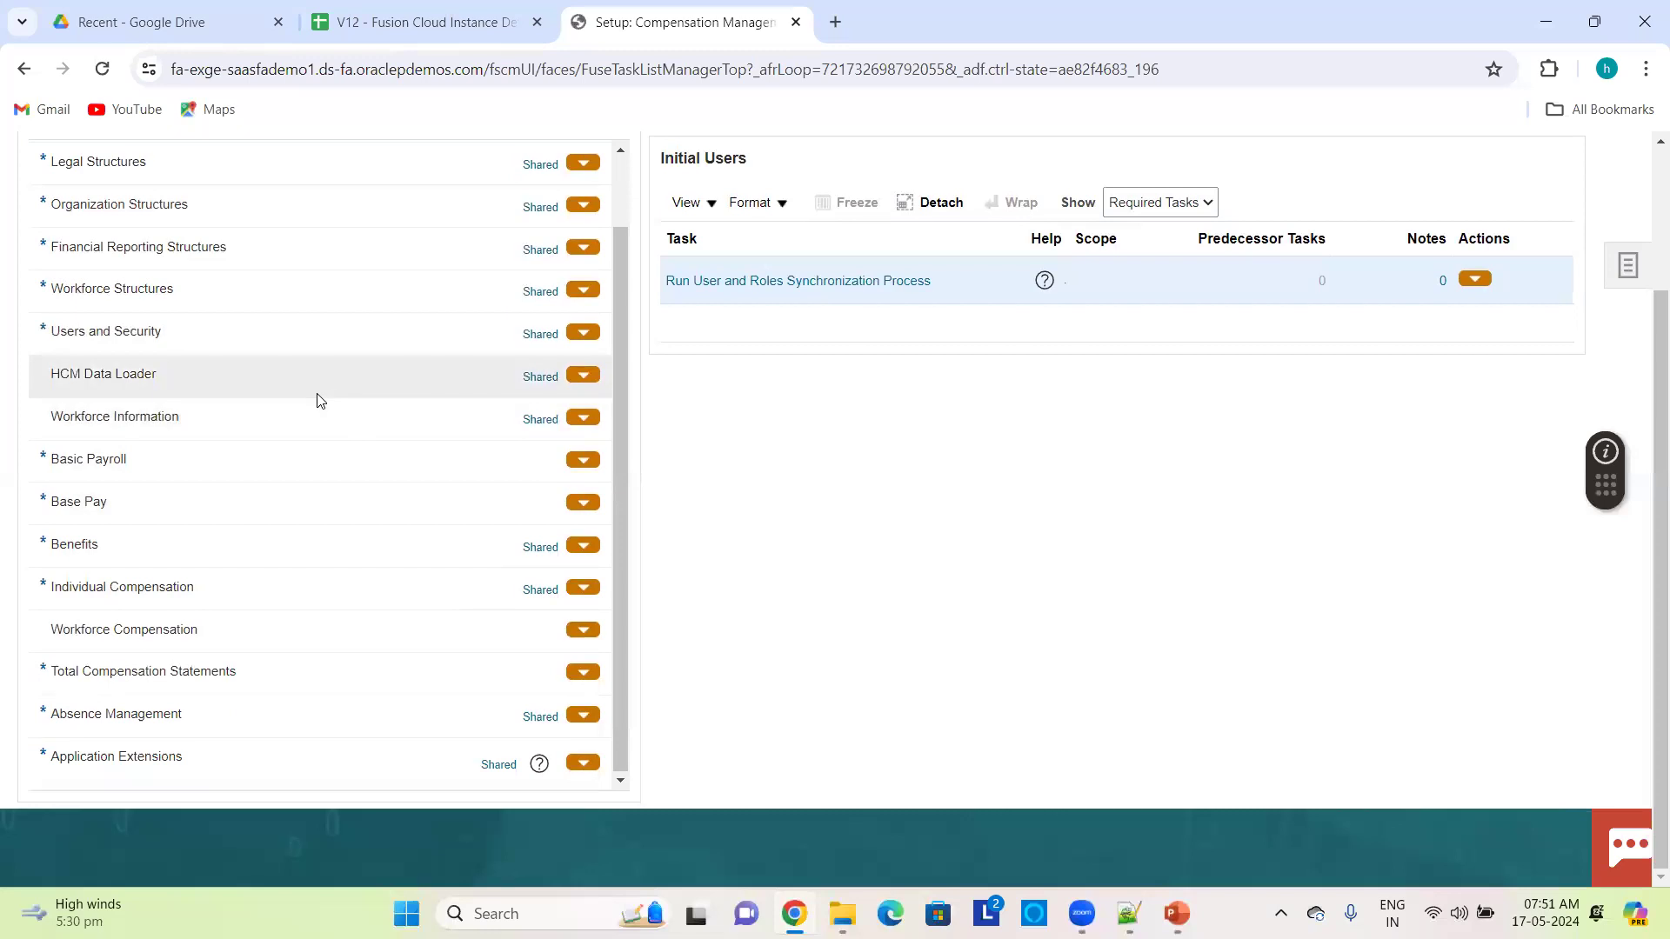
pyautogui.scroll(1, 278, 449)
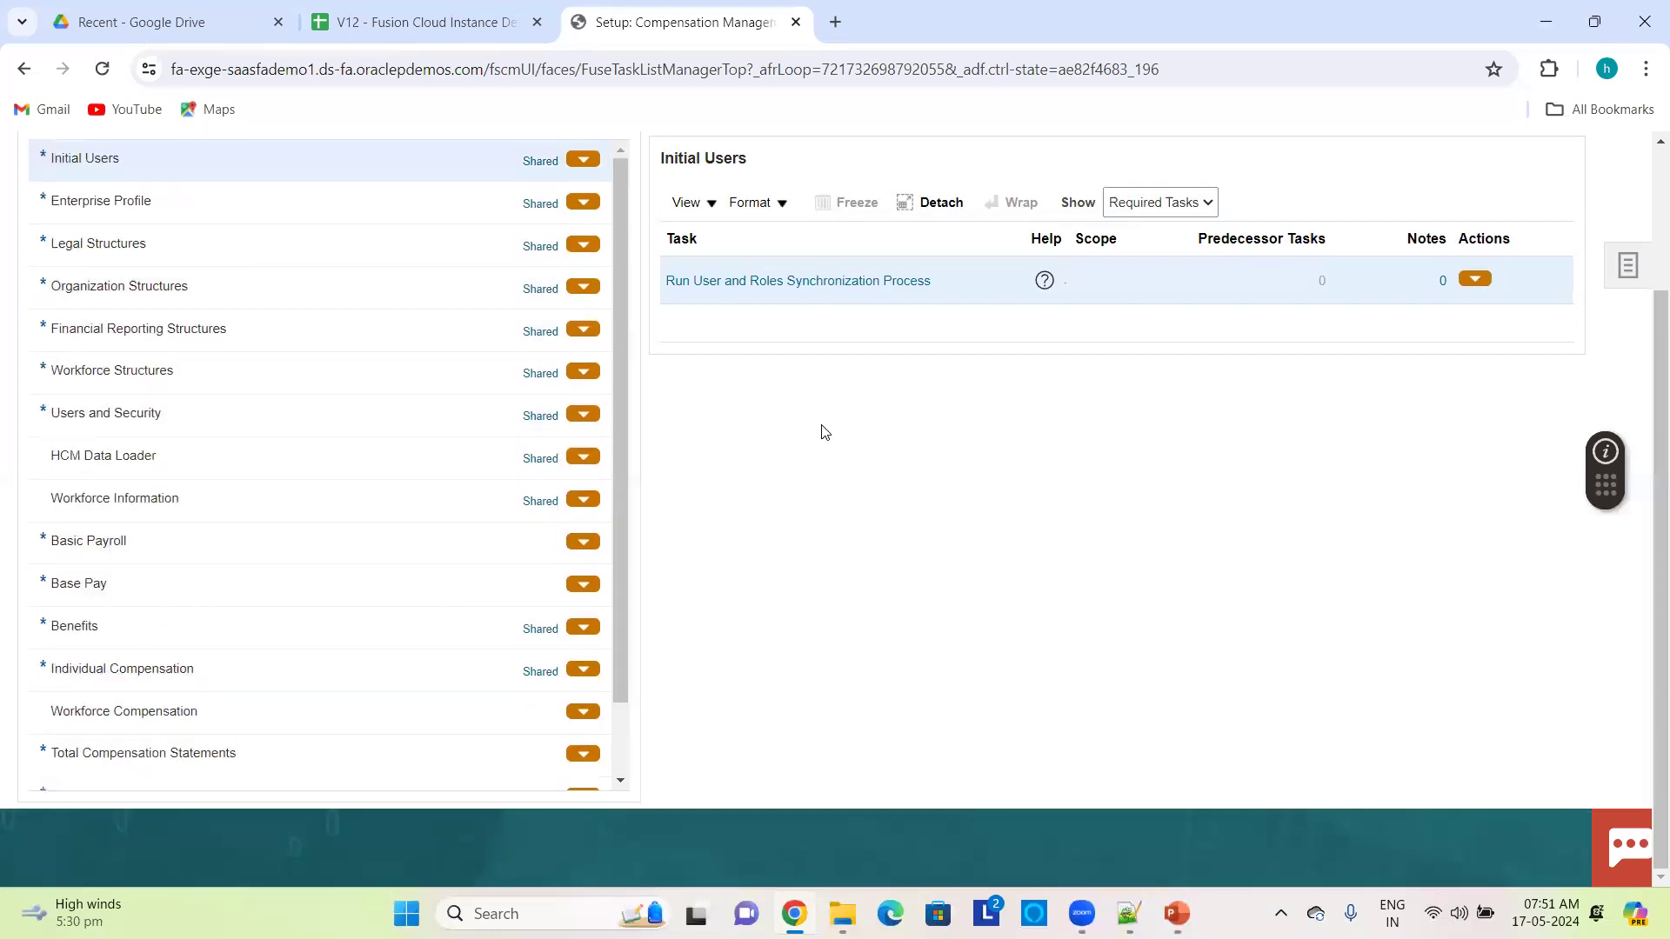
pyautogui.scroll(2, 824, 429)
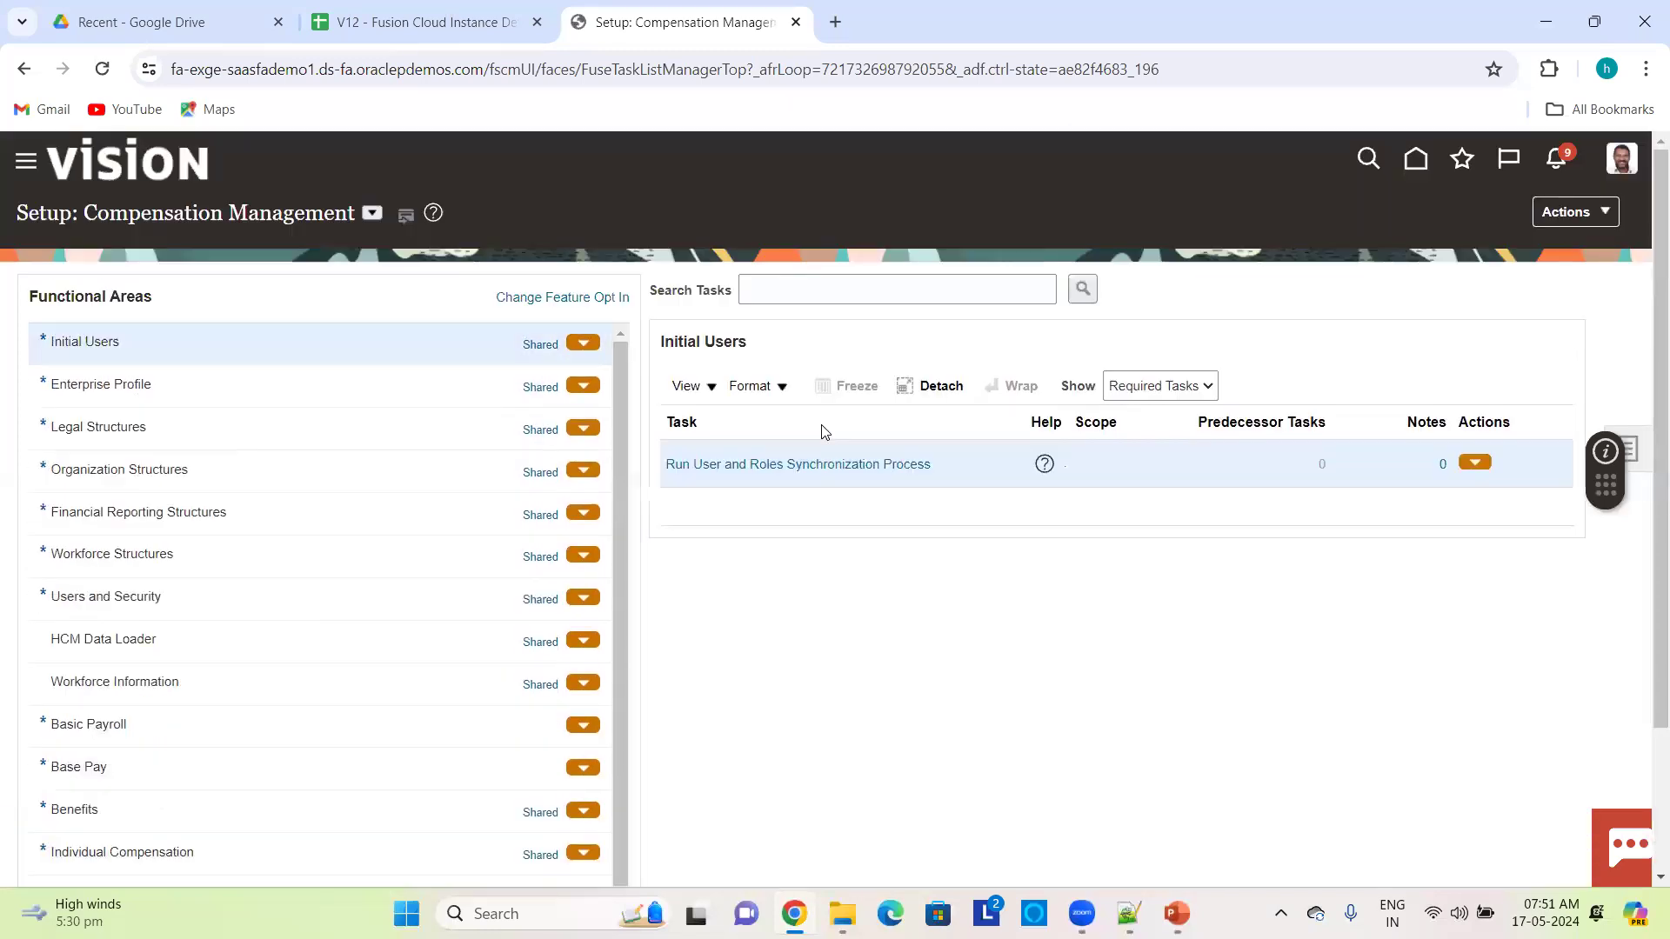
# - Look through the list of available setup offerings and close it, keeping Compensation Management selected
pyautogui.click(372, 222)
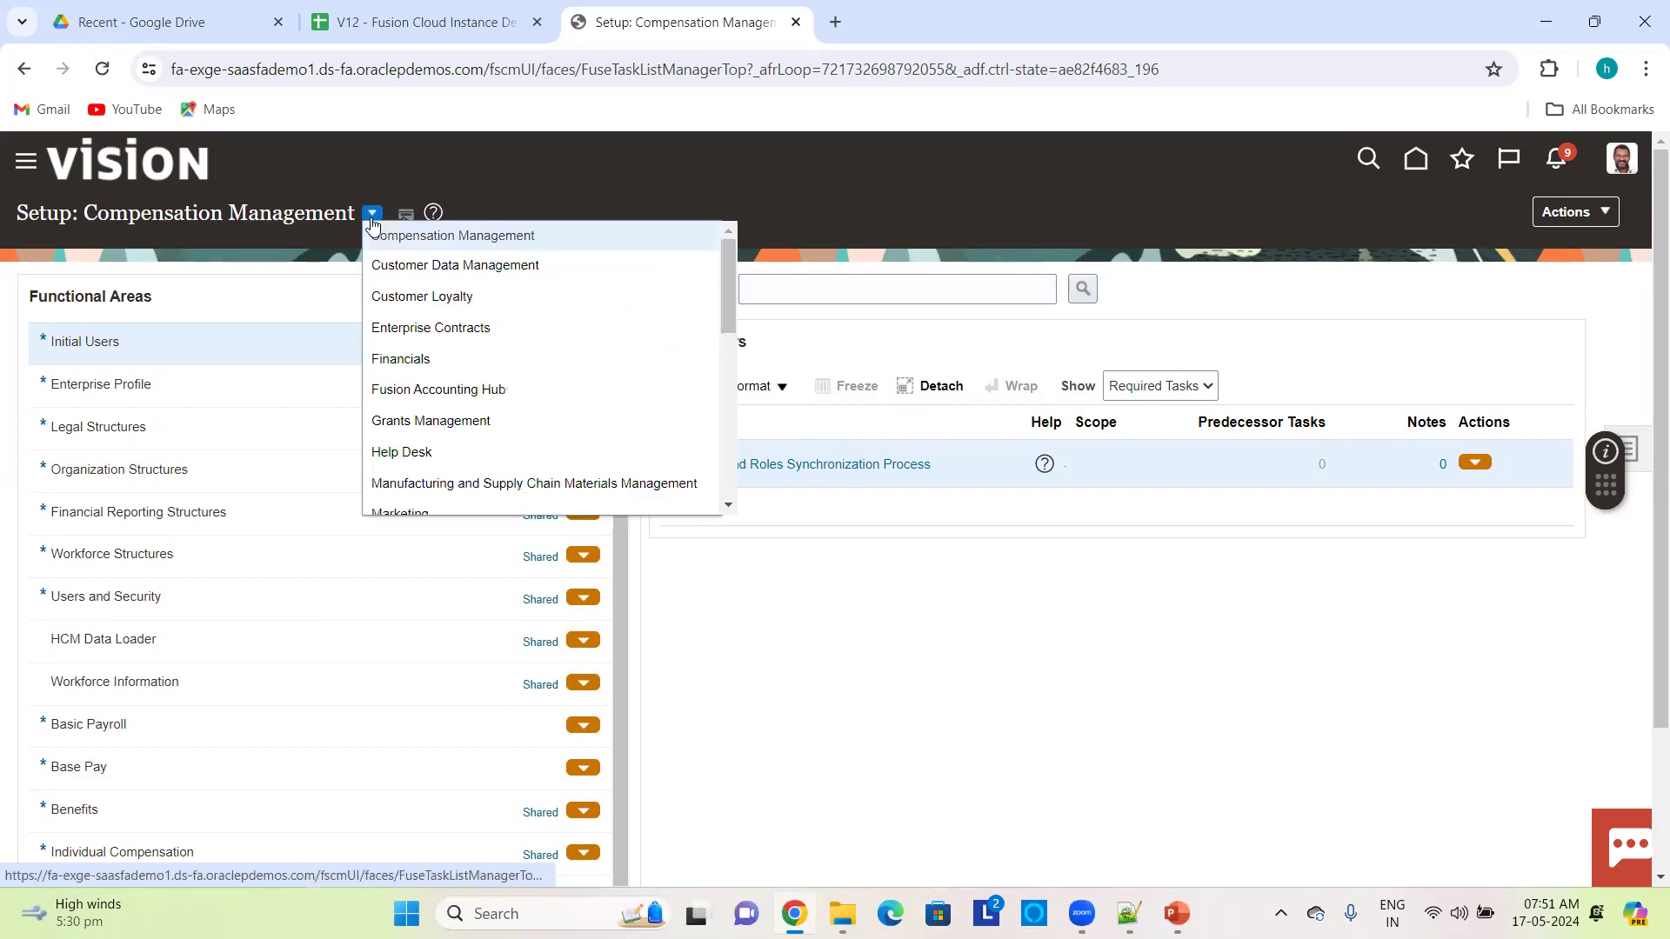
pyautogui.scroll(-10, 505, 438)
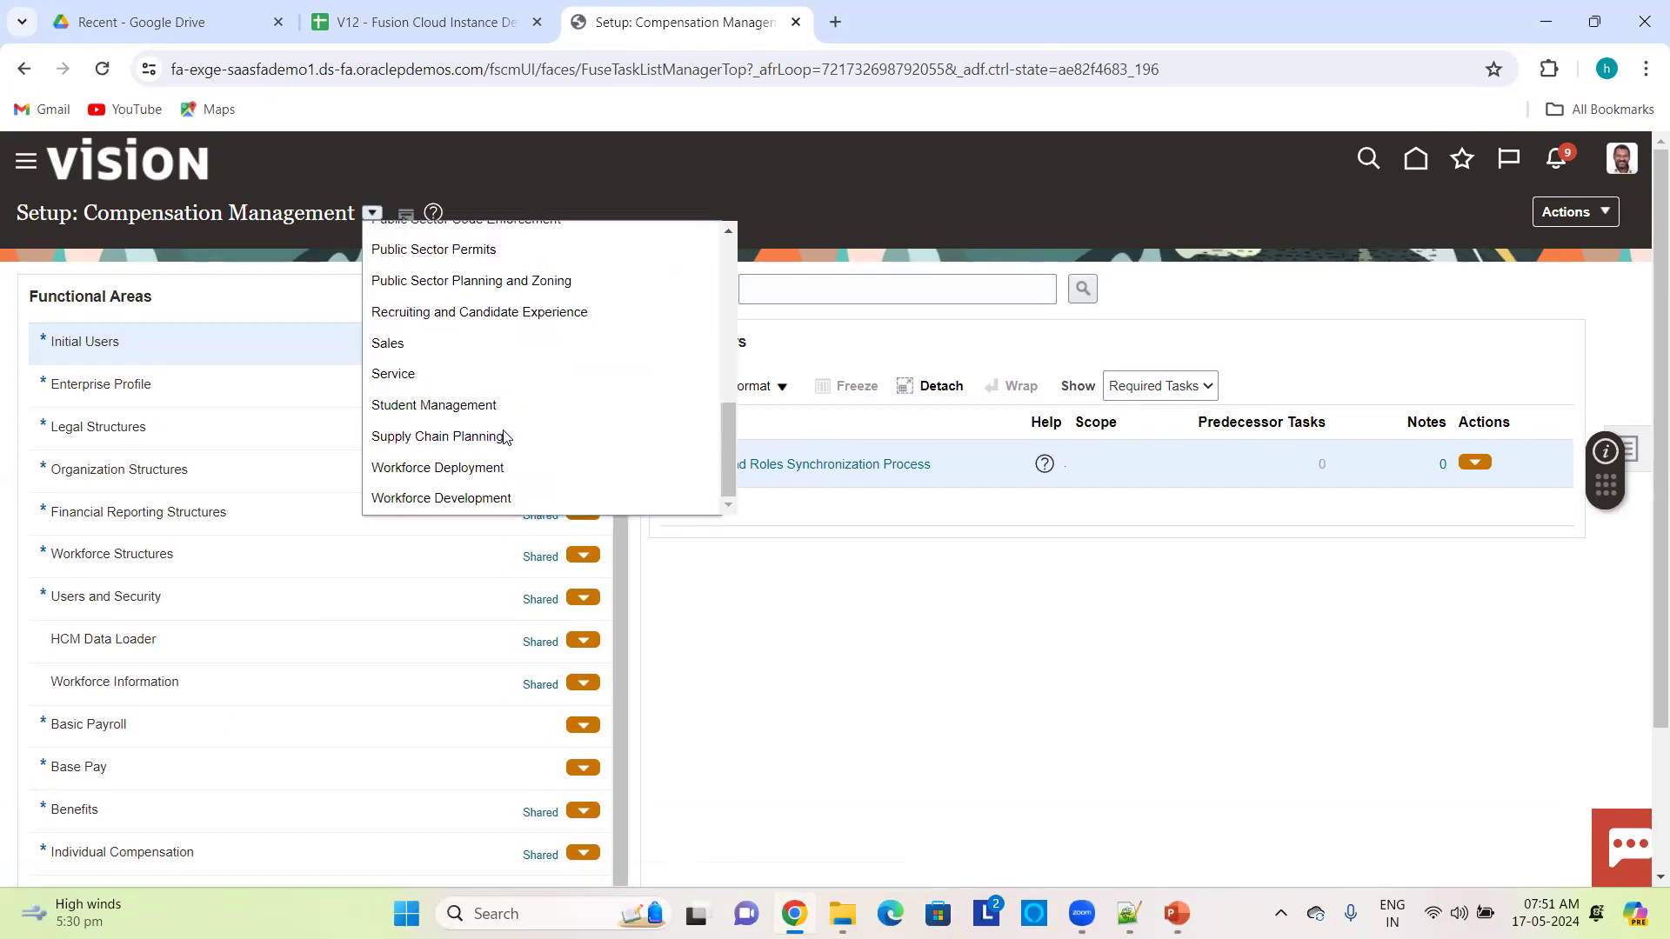
pyautogui.click(763, 643)
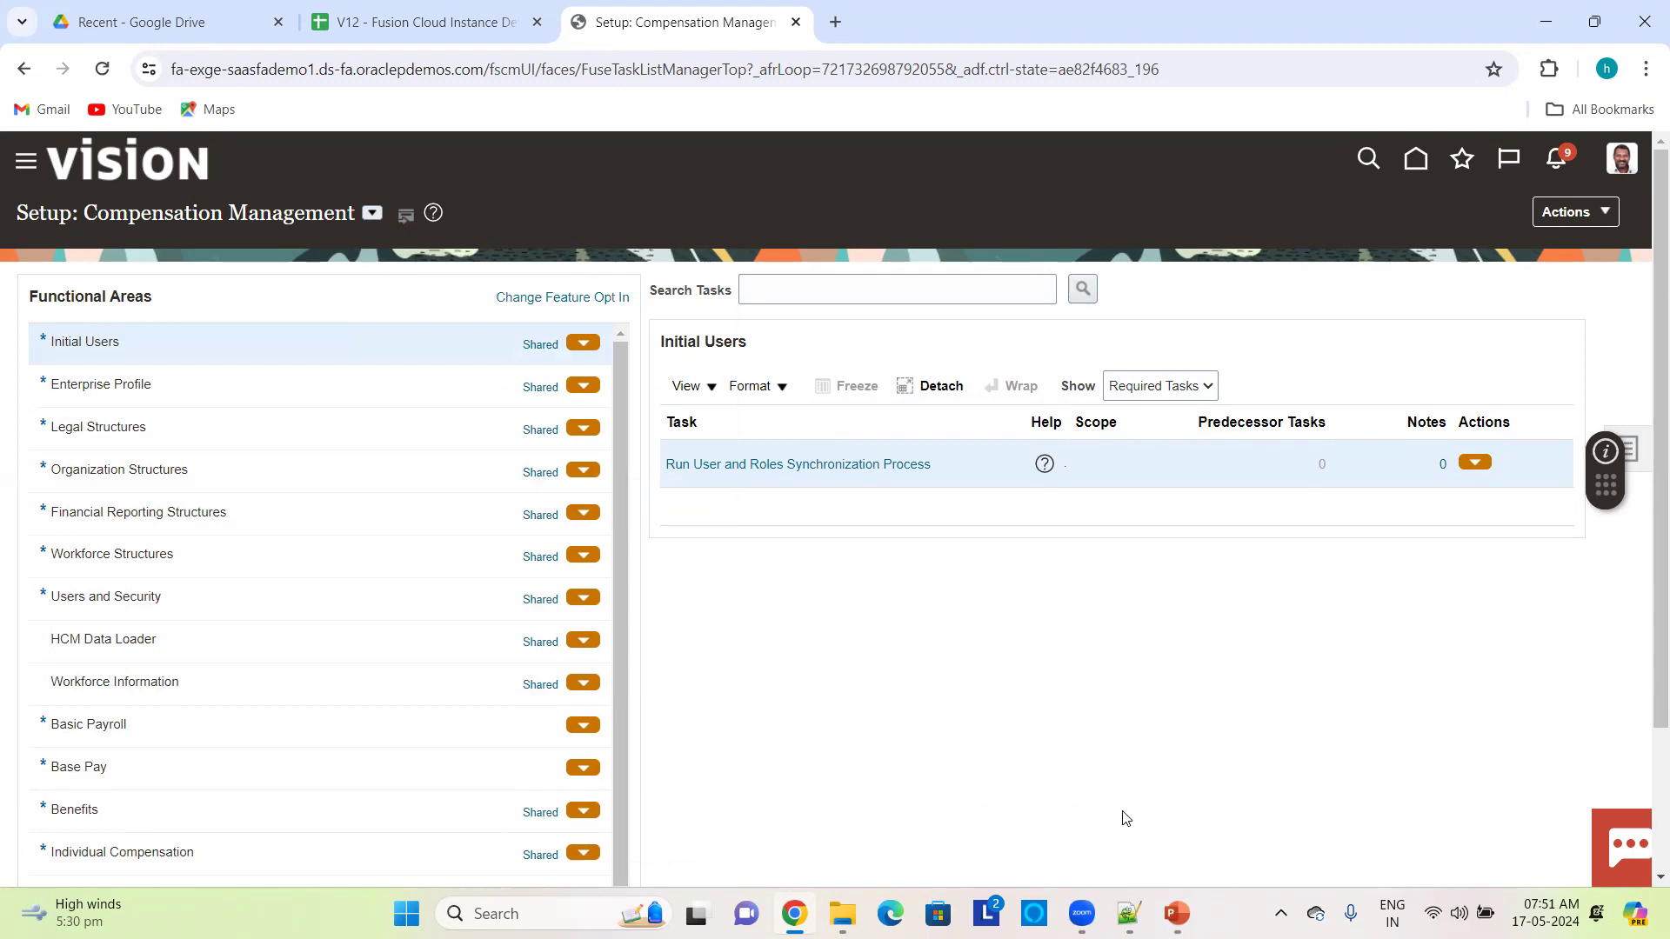
# - Switch to the PowerPoint presentation and show the Upgrade Schedule slide
pyautogui.click(1175, 914)
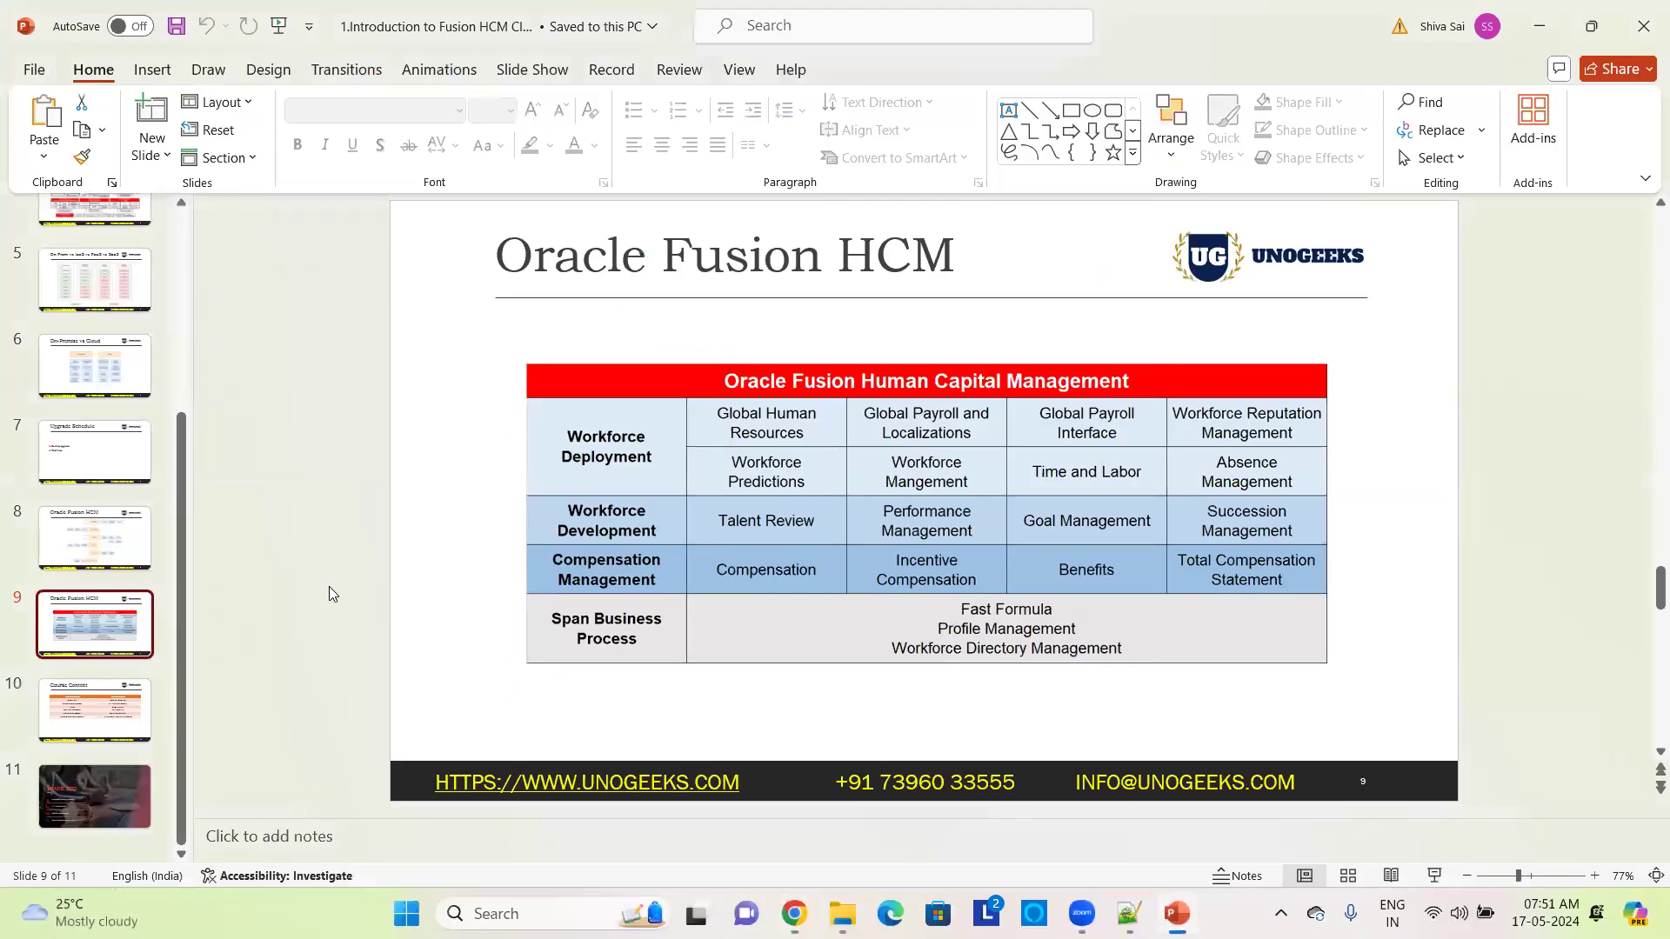
pyautogui.click(128, 469)
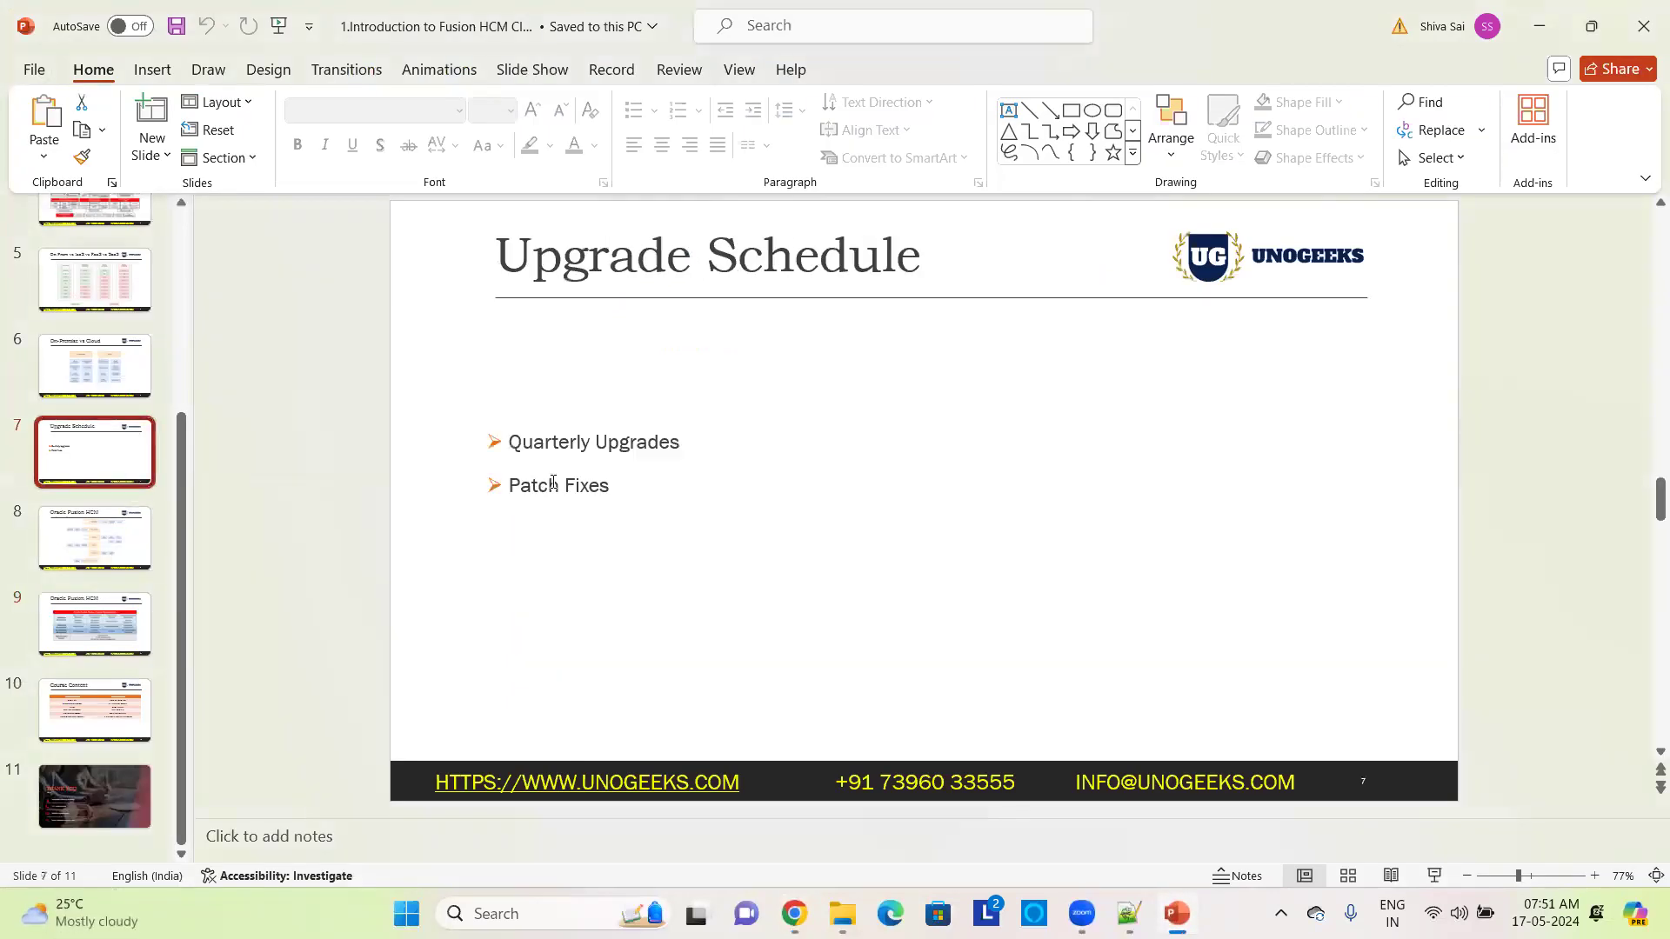
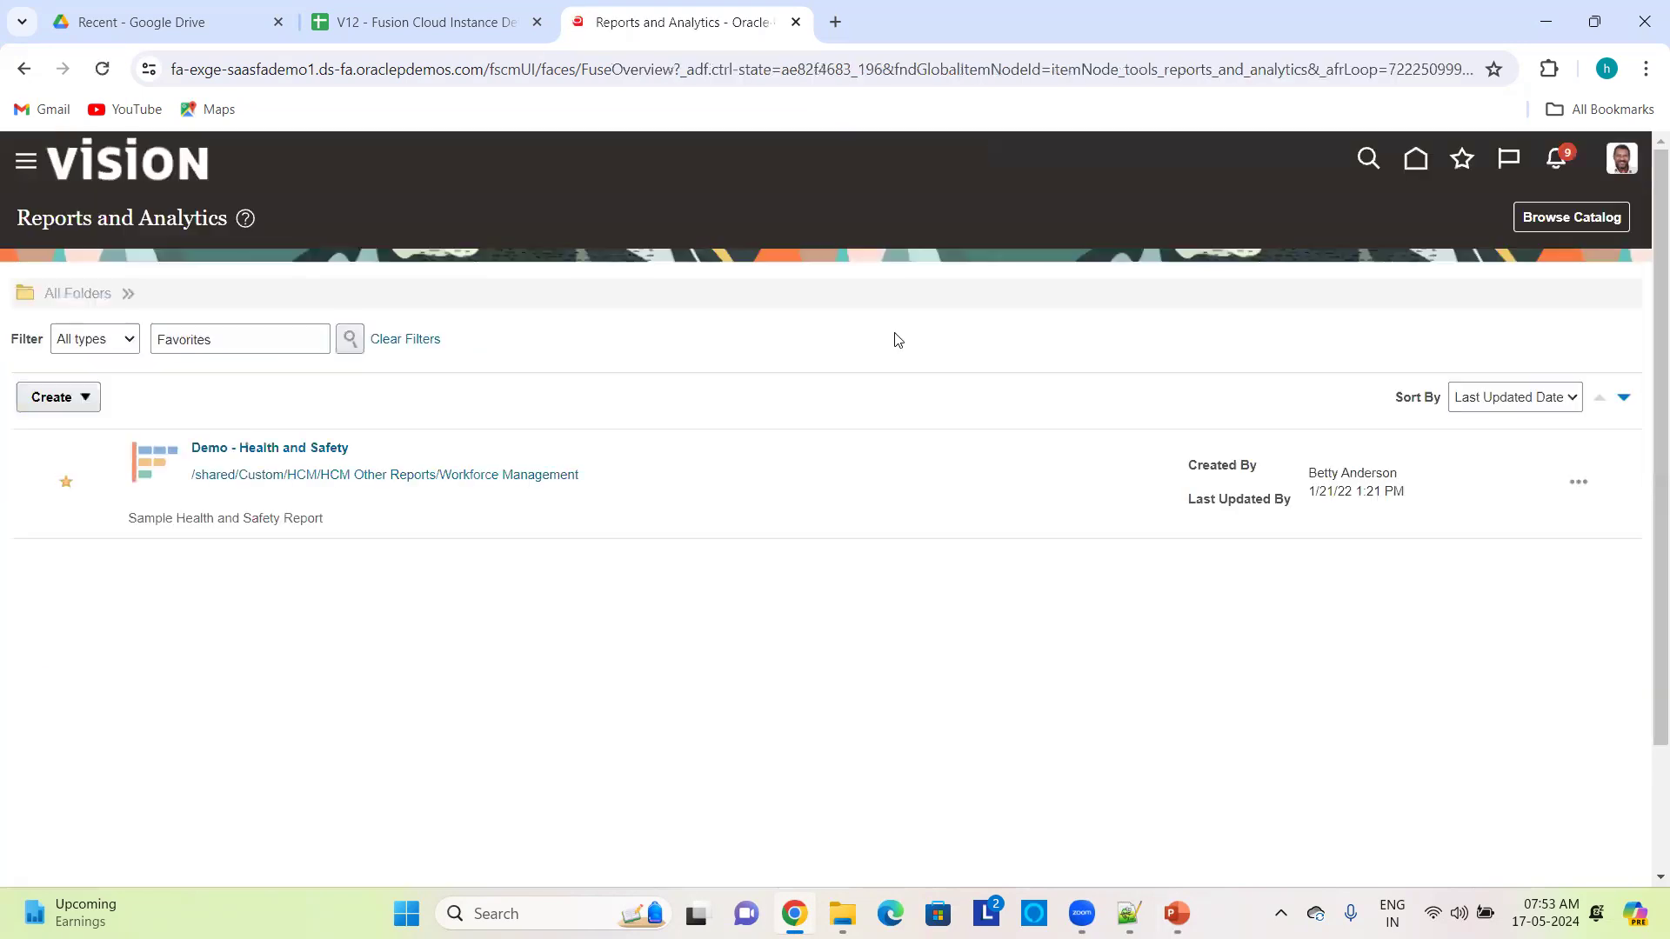
# - Open the reporting catalog and display the contents of the Custom folder under Shared Folders
pyautogui.click(1582, 218)
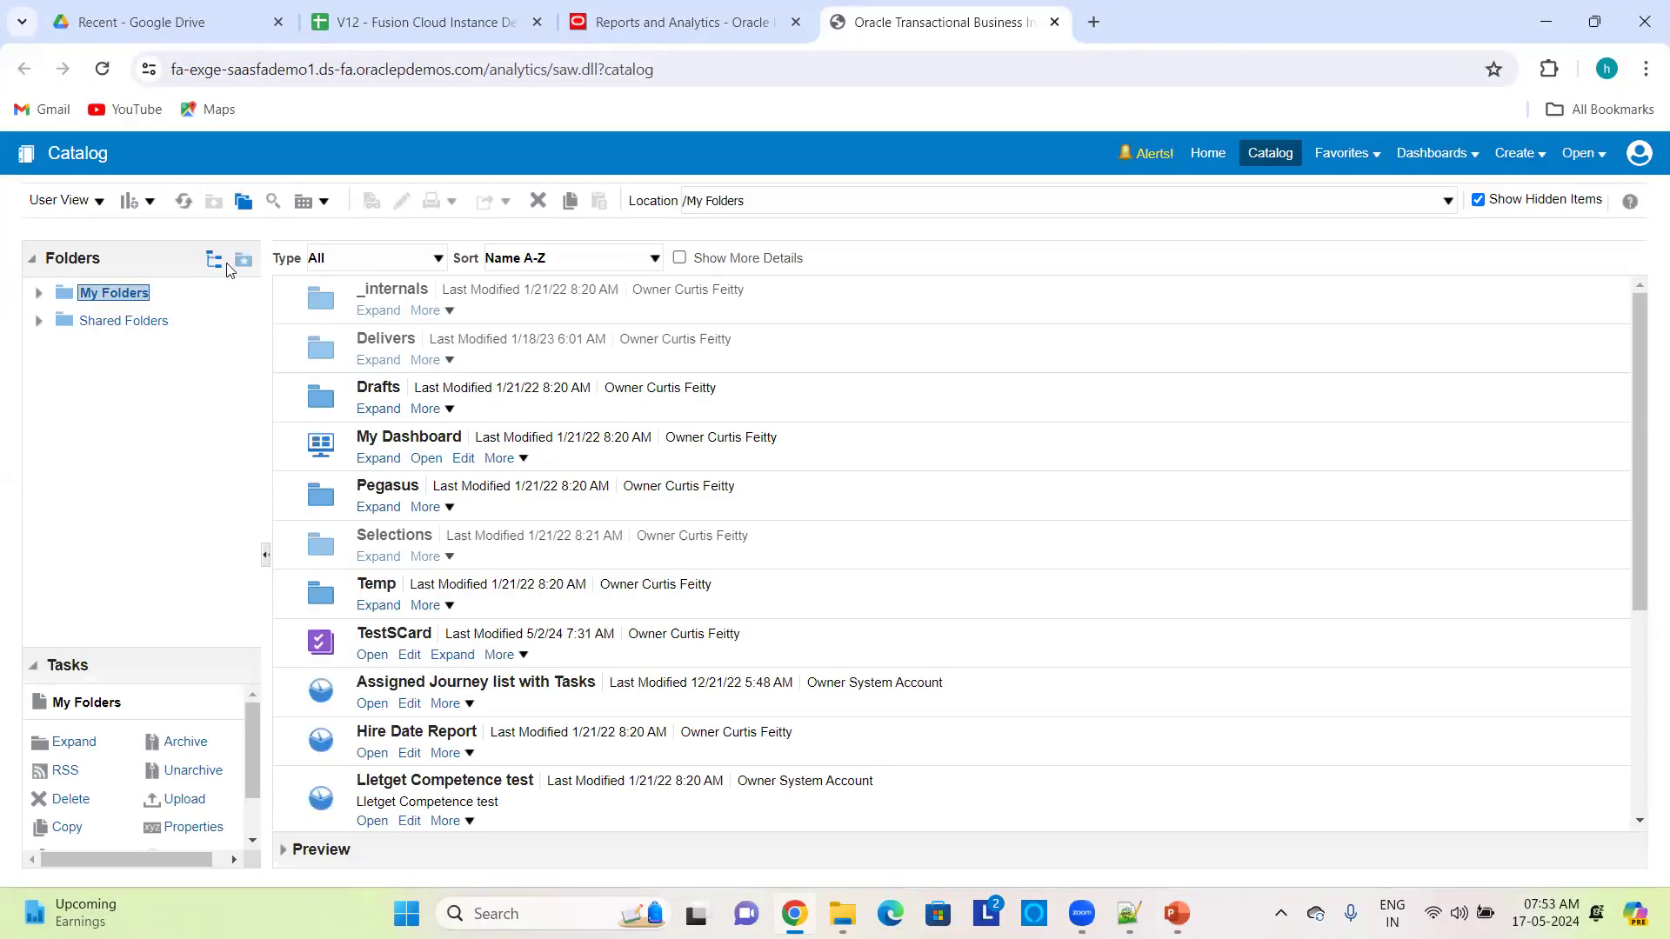
pyautogui.click(122, 321)
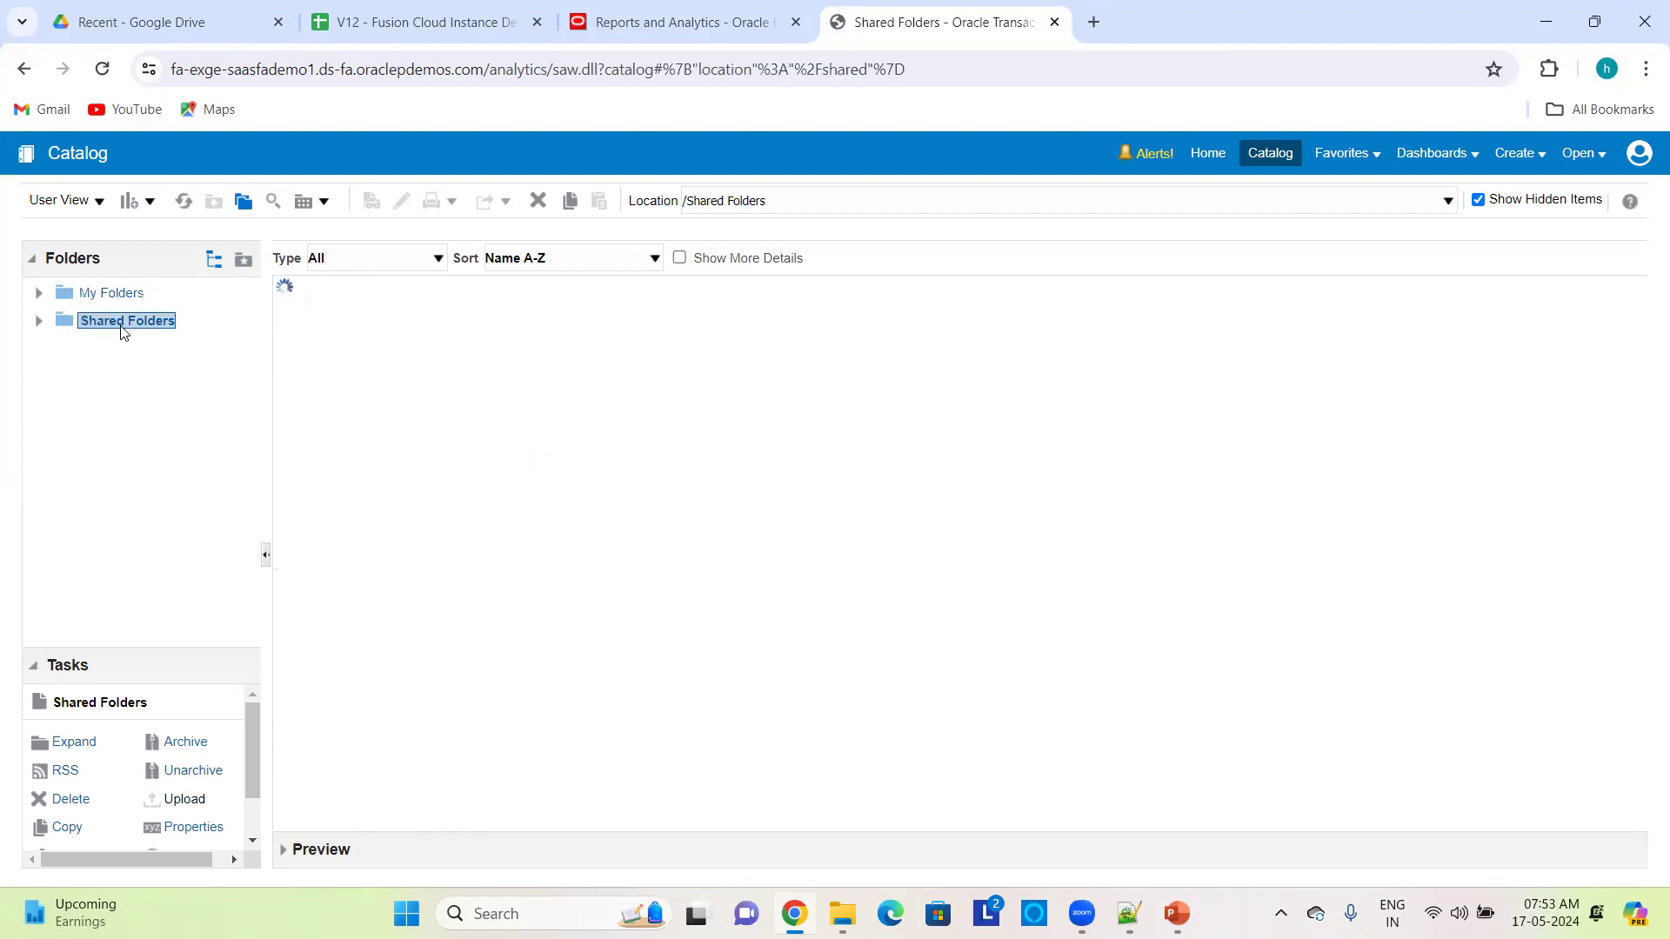
pyautogui.click(38, 321)
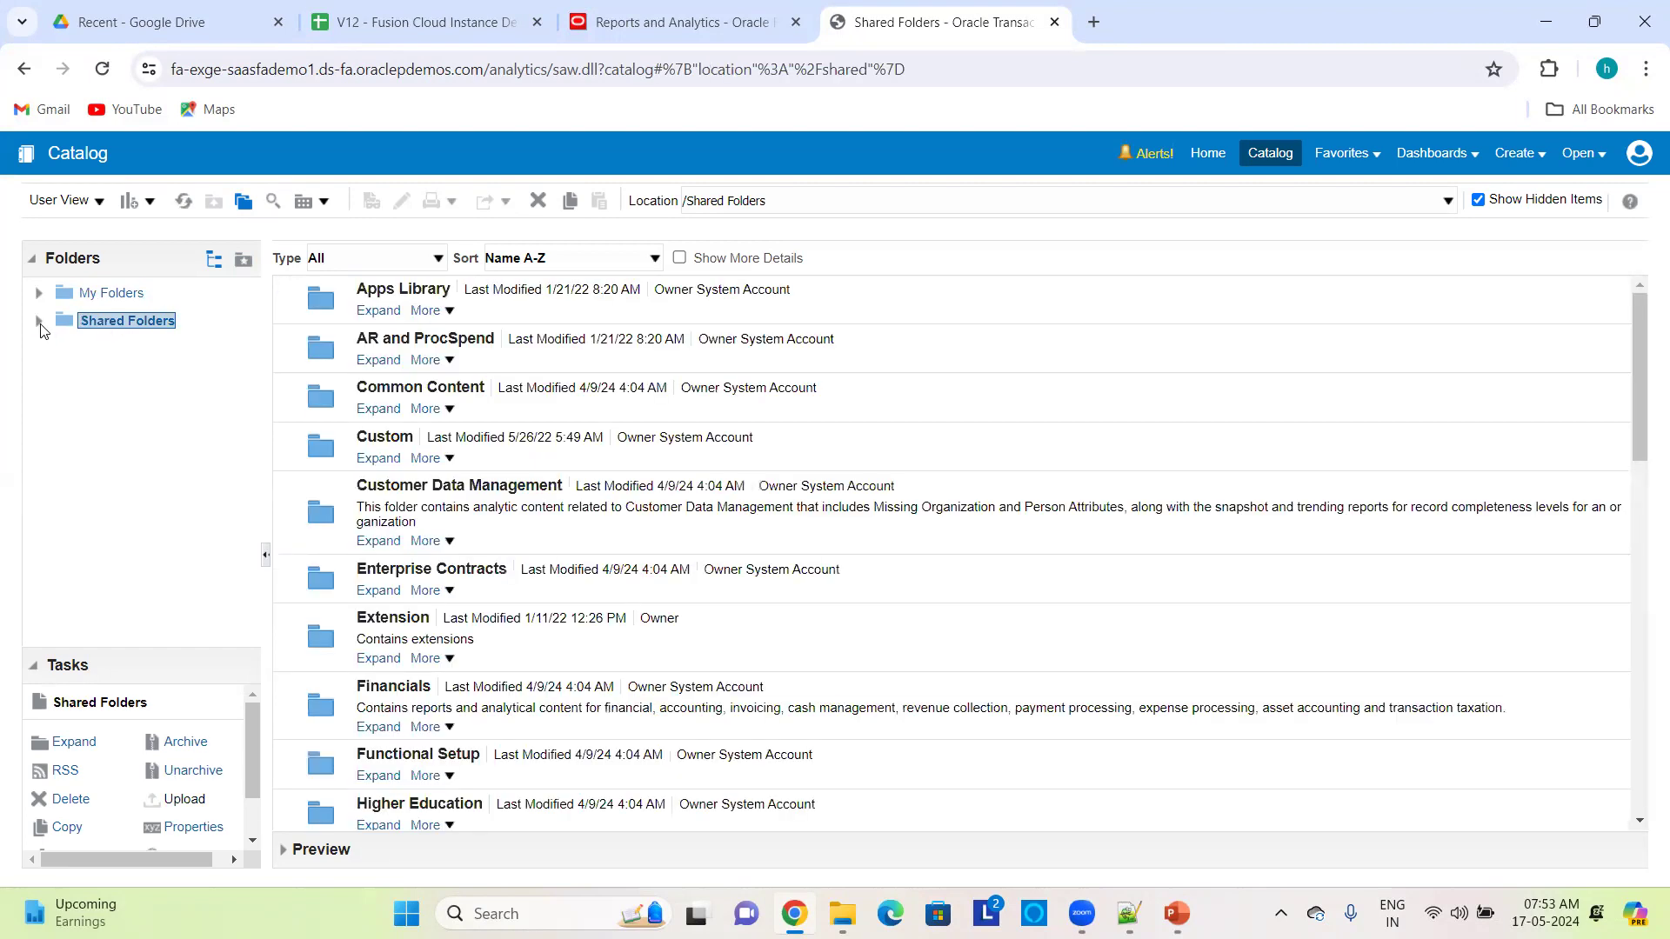
pyautogui.click(378, 459)
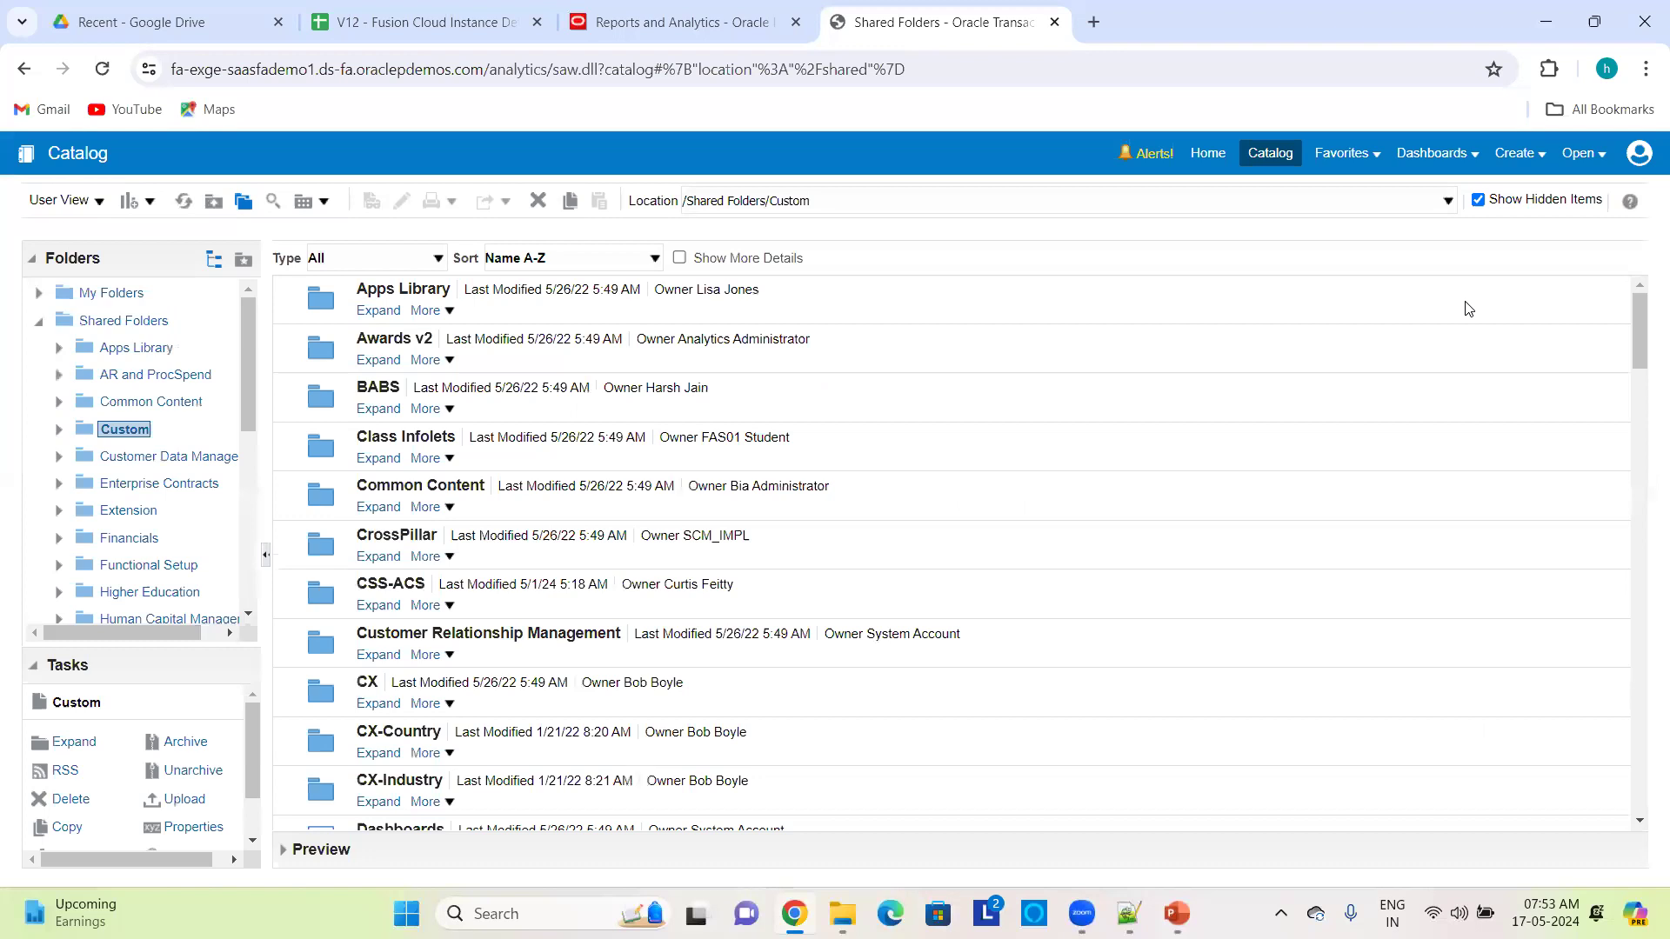
# - Create a new data model and start a SQL Query data set in it
pyautogui.click(1543, 163)
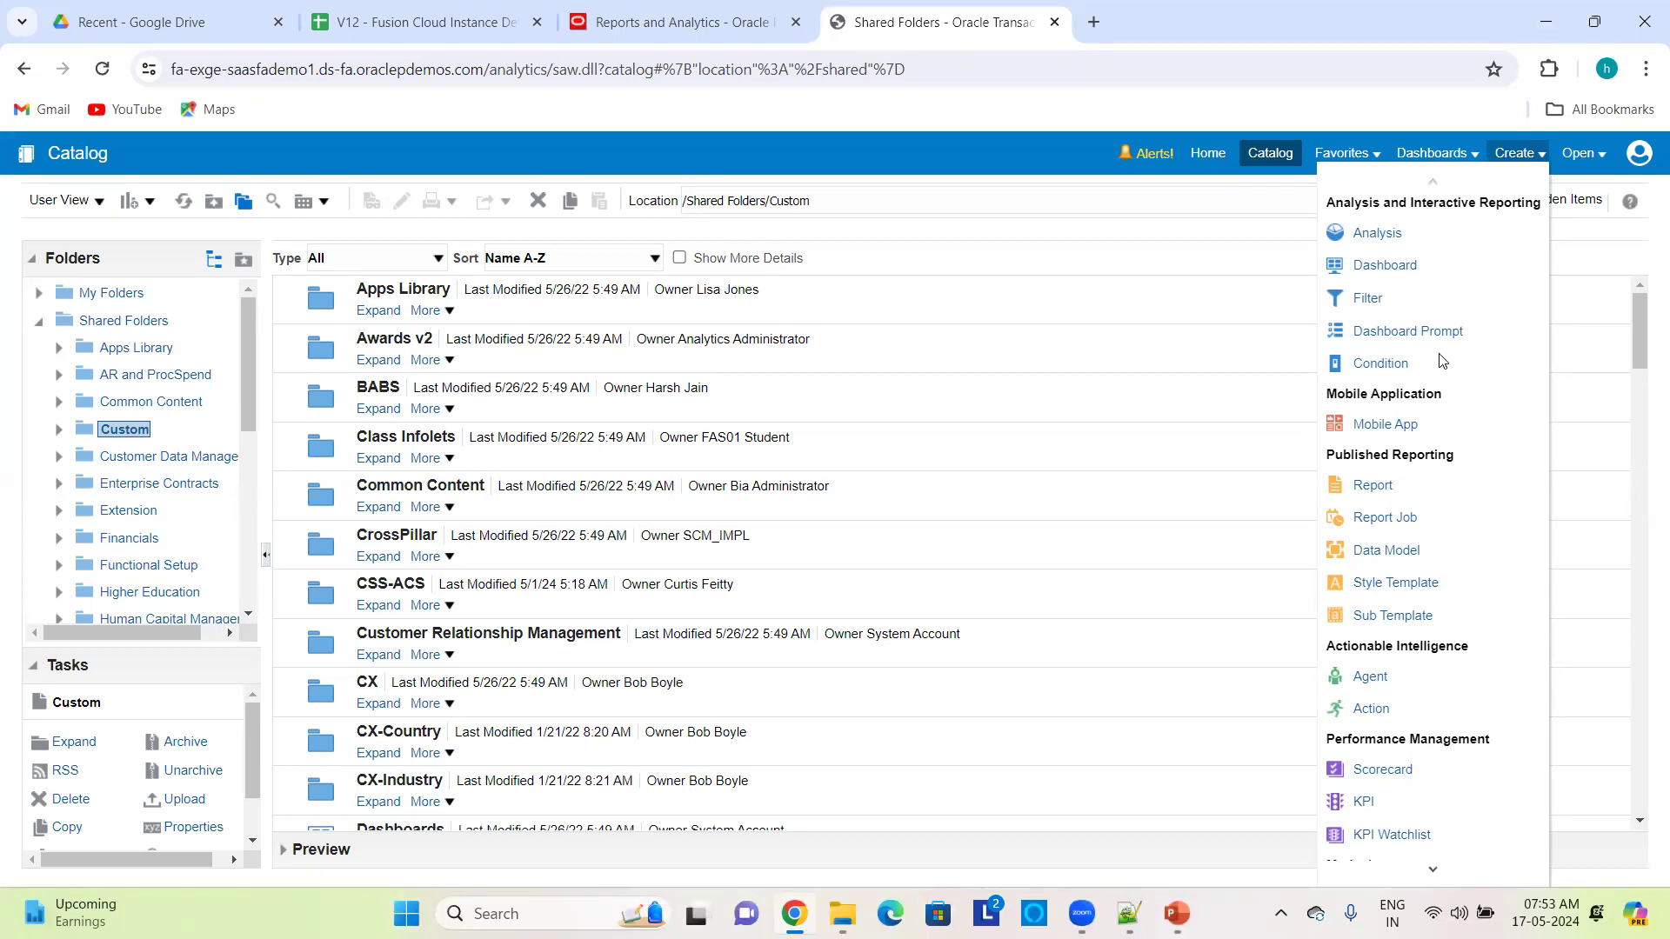
pyautogui.click(1389, 552)
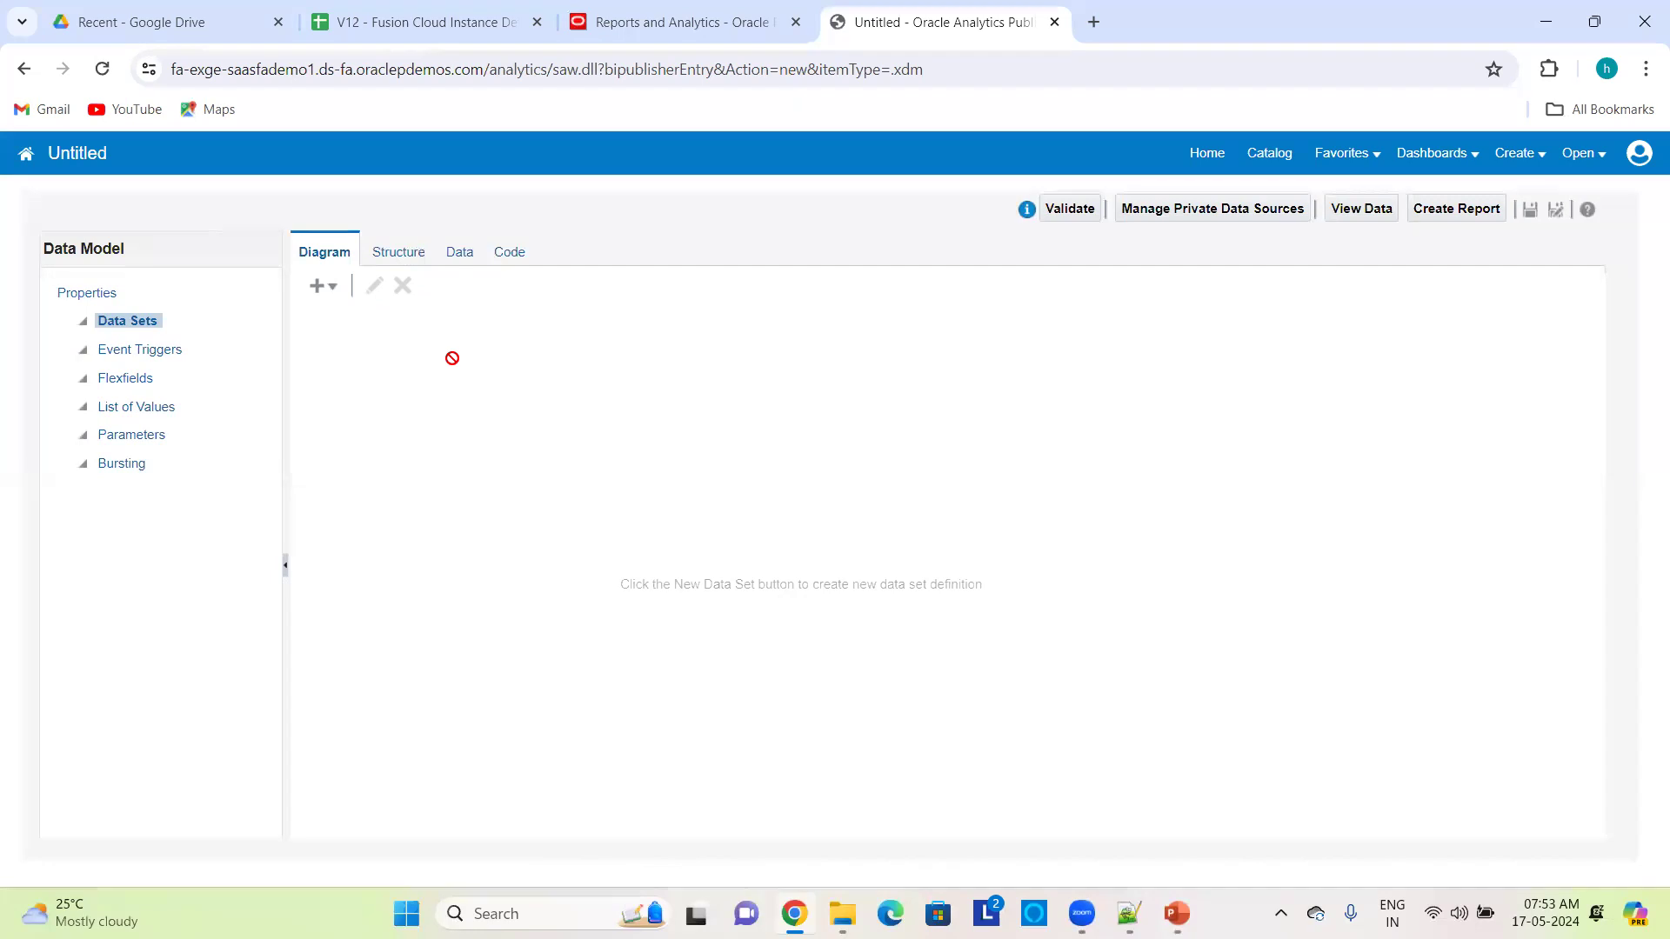
pyautogui.click(328, 292)
pyautogui.click(361, 318)
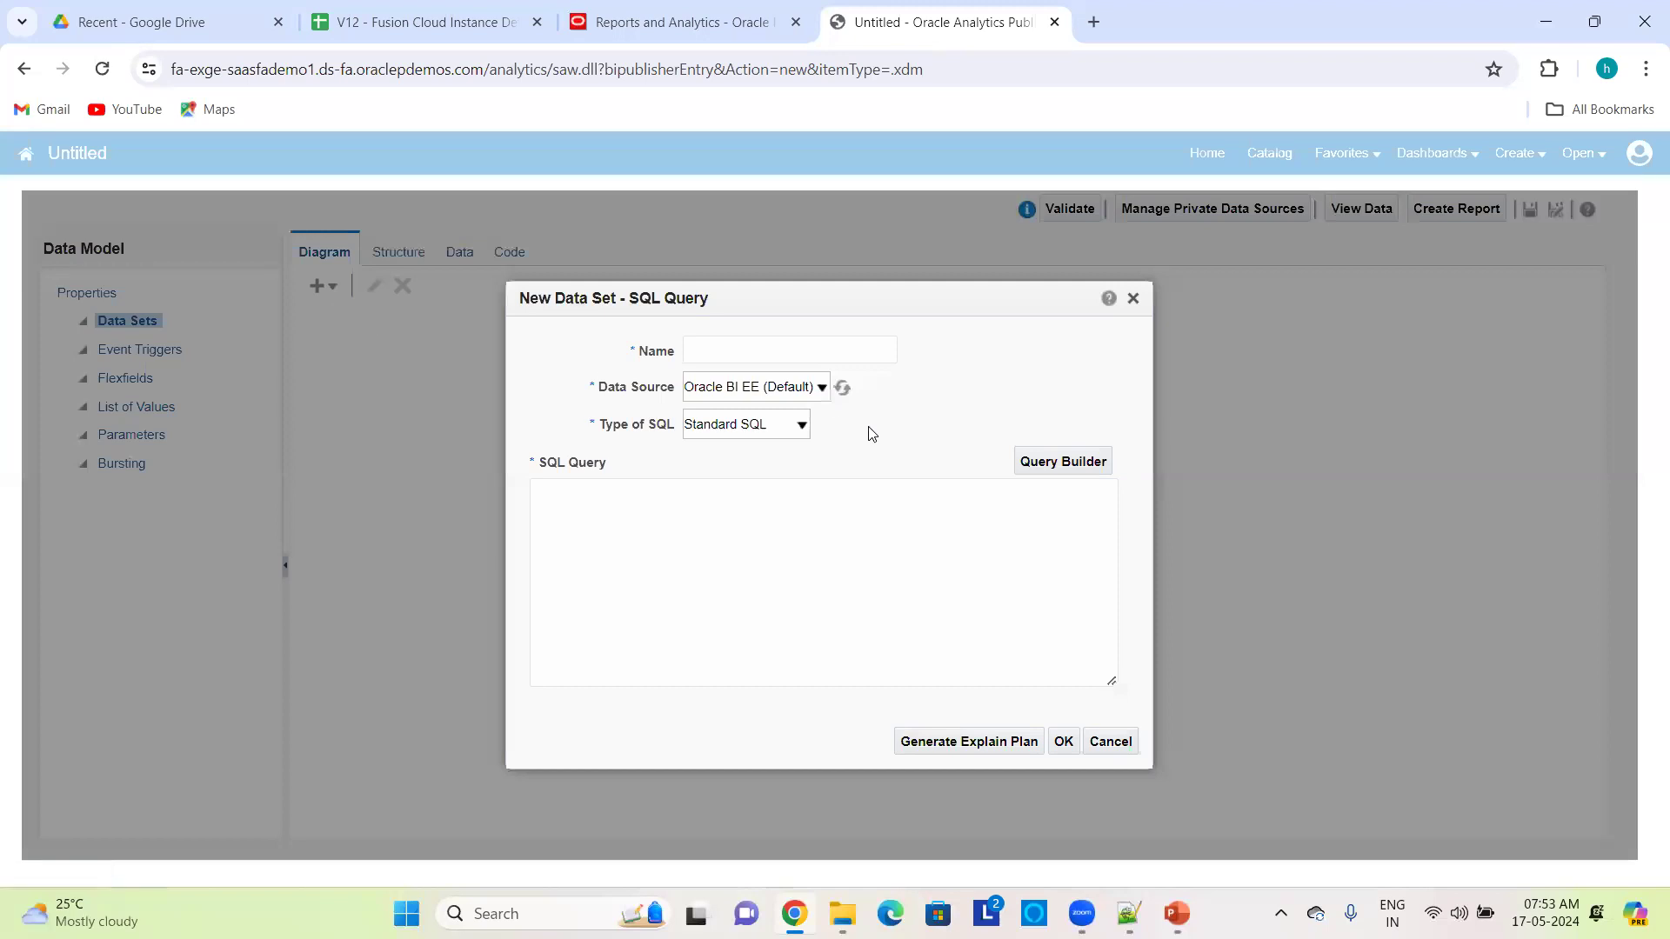
# - Name the new data set fsdfadsf and set its data source to ApplicationDB_HCM
pyautogui.click(735, 349)
pyautogui.write('fsdfadsf')
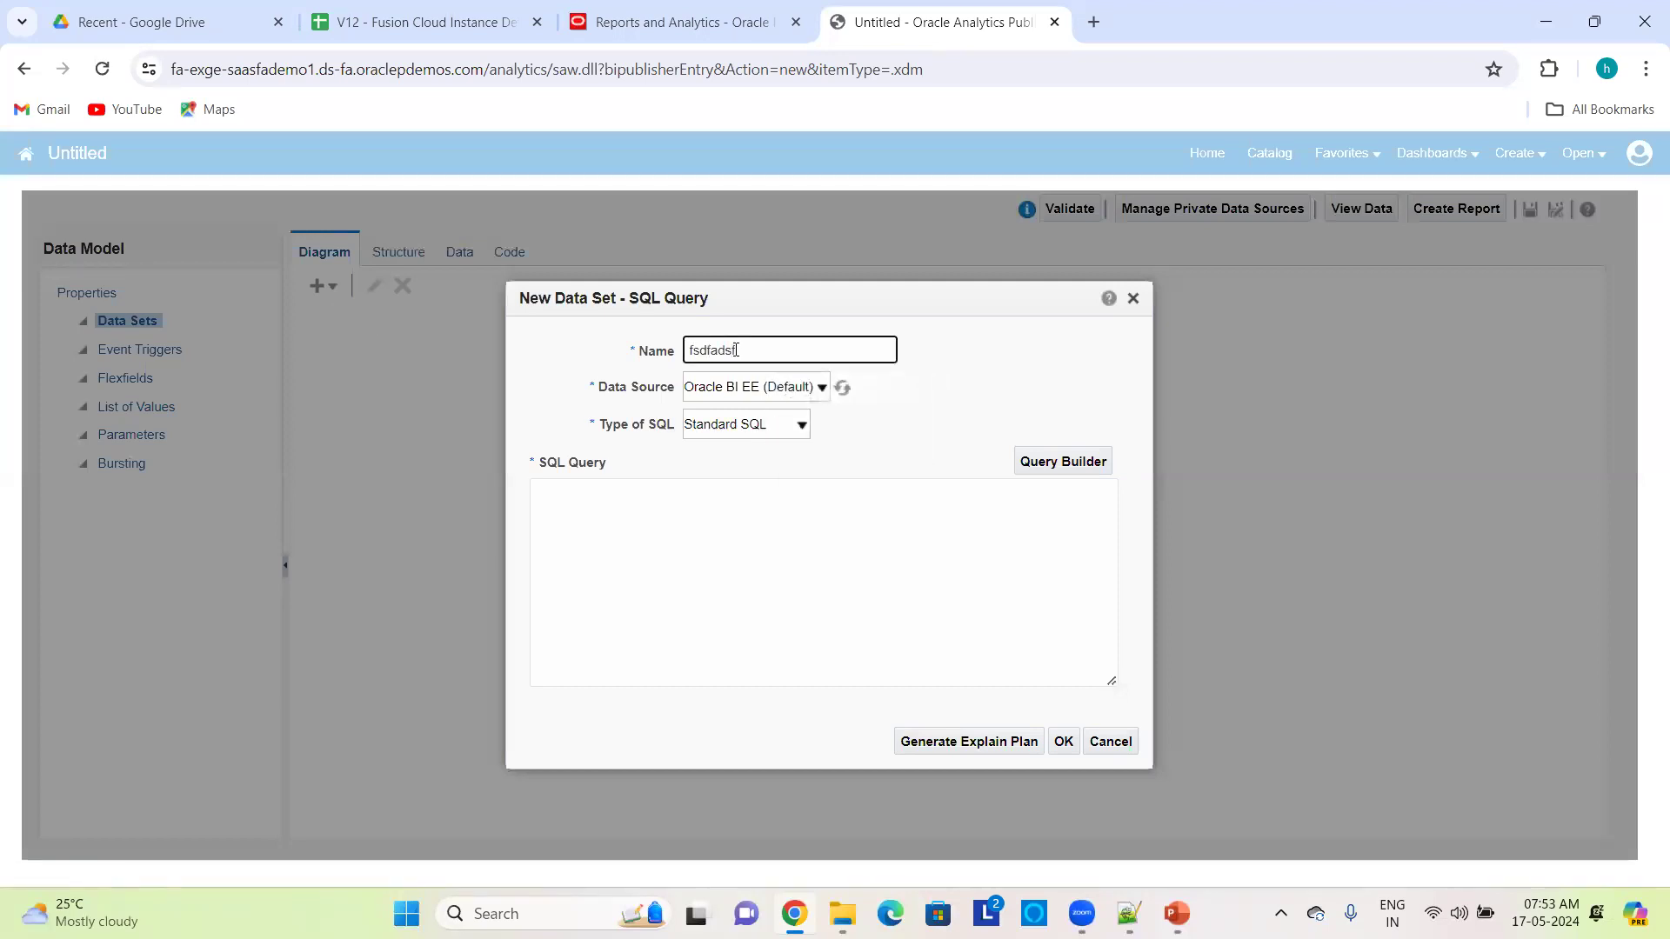
pyautogui.click(764, 396)
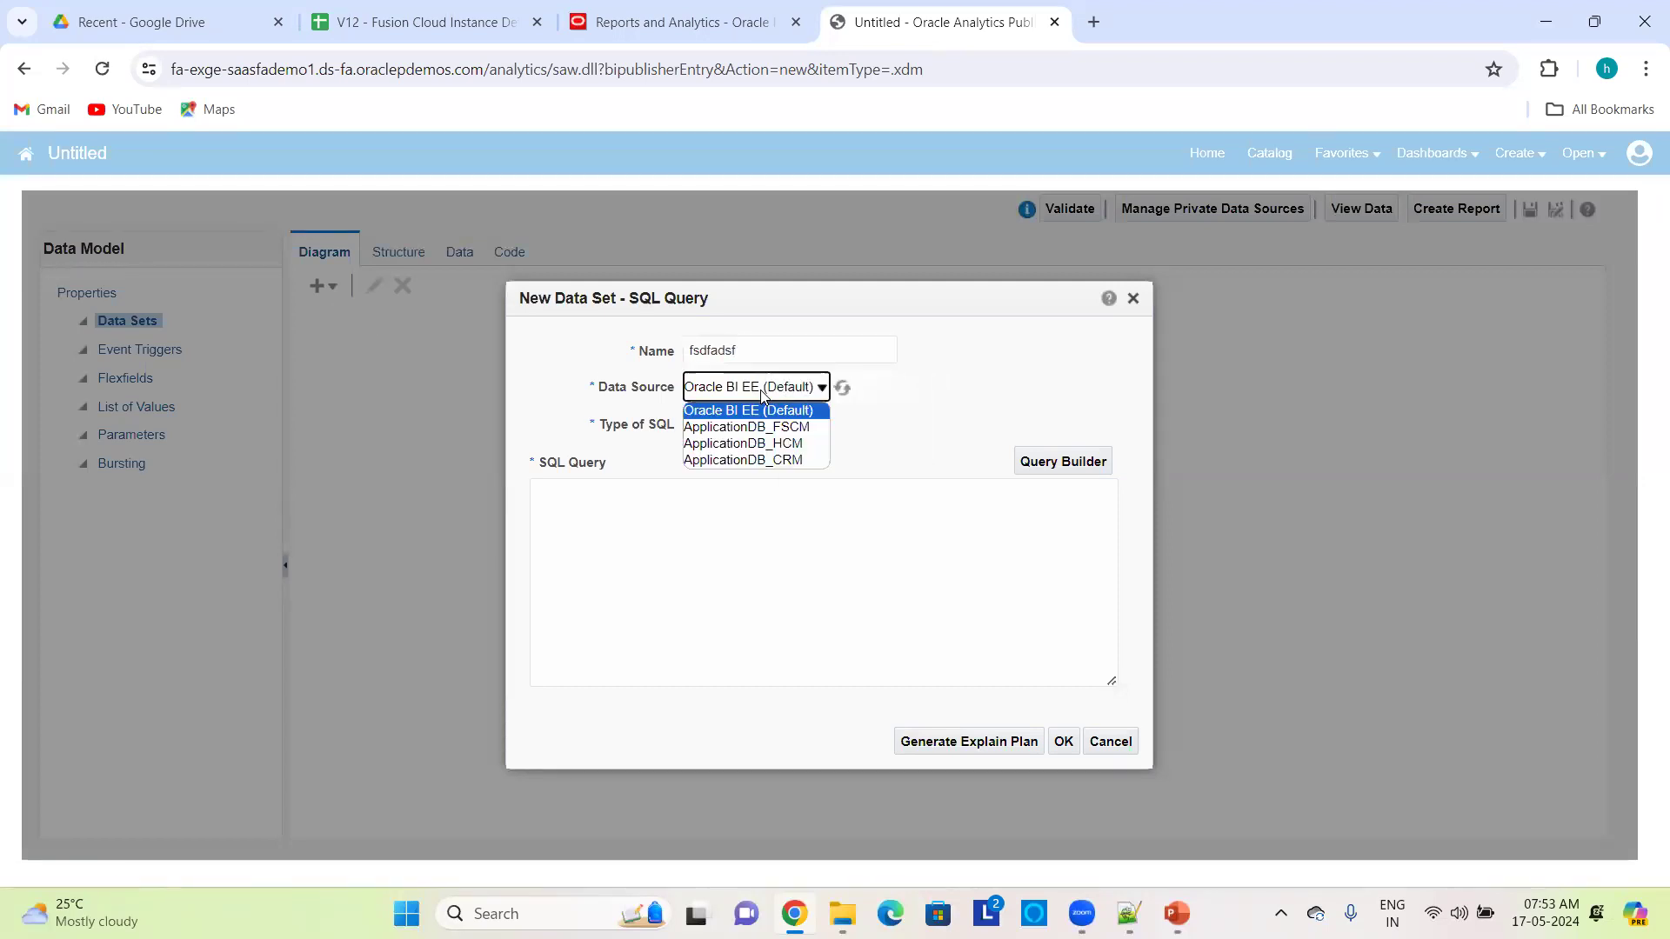
pyautogui.click(765, 445)
# - Enter a query selecting all columns from per_ext_definitions_vl ordered by creation_date descending, and create the data set
pyautogui.click(694, 506)
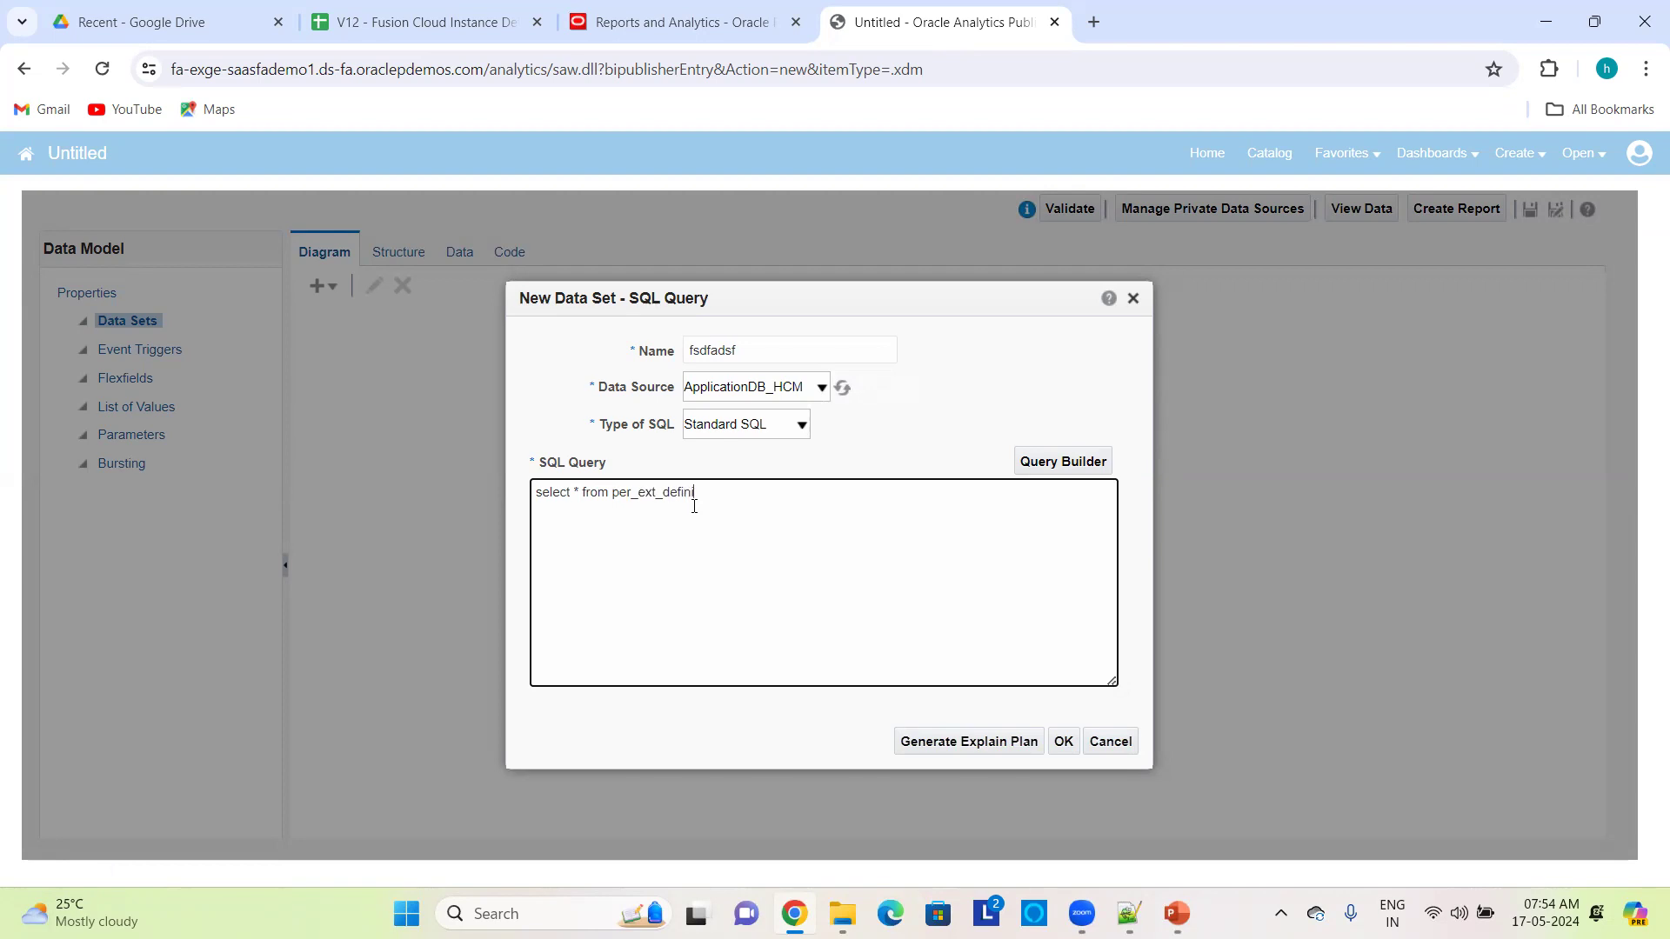
pyautogui.write('l order by creation_date des')
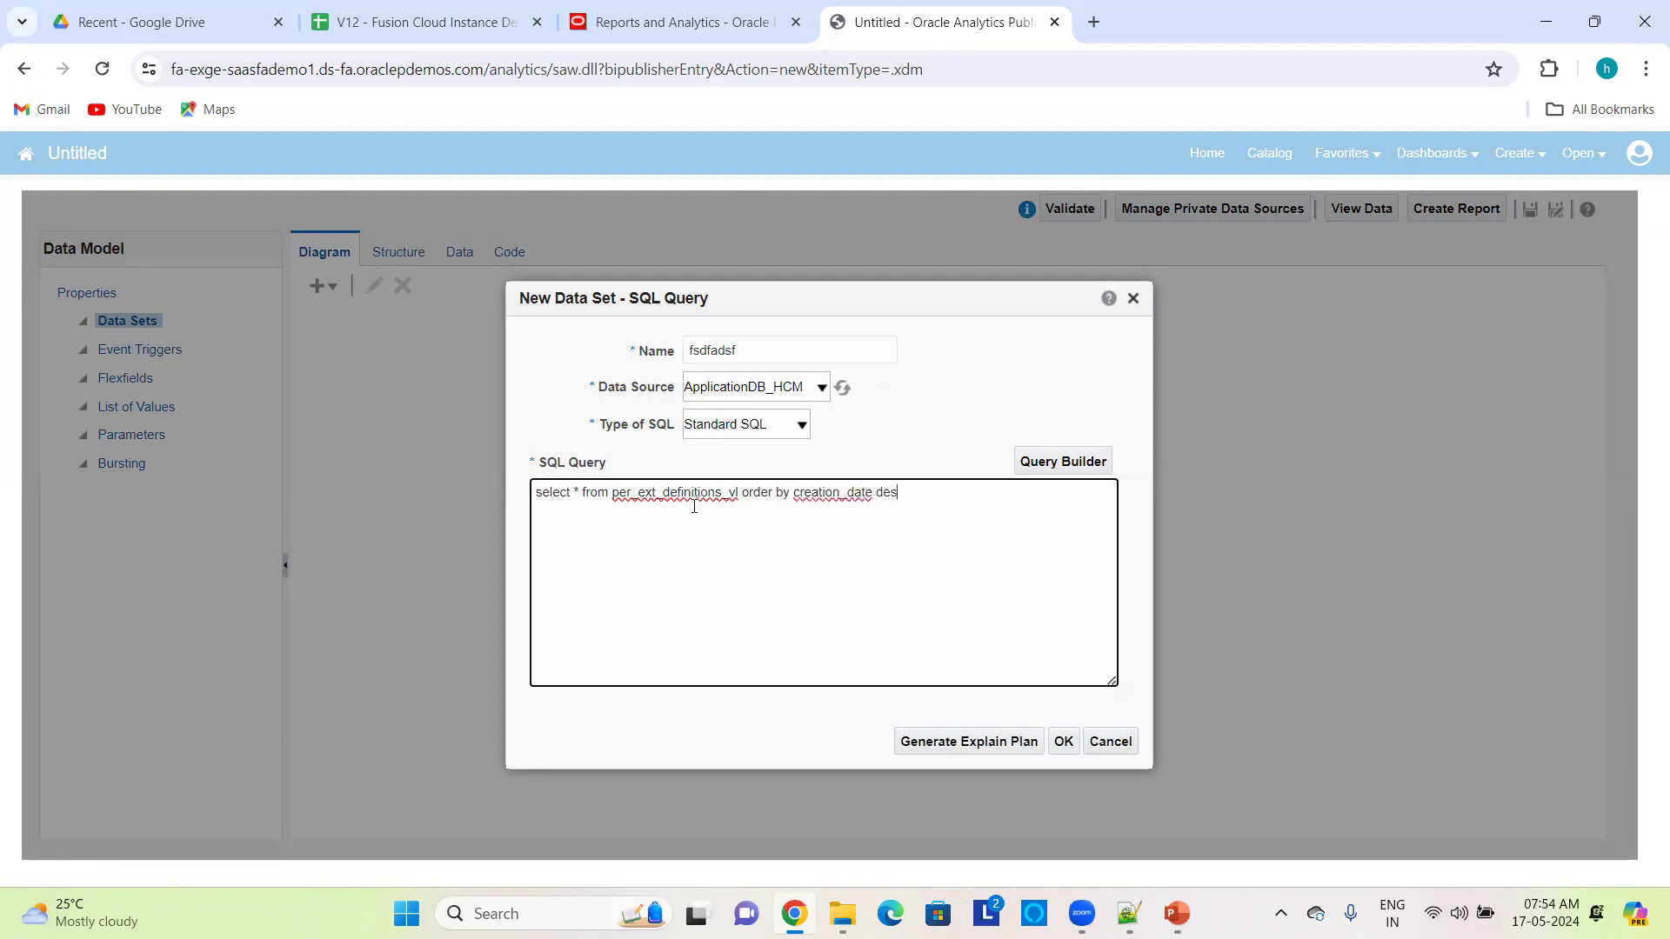
pyautogui.click(1063, 741)
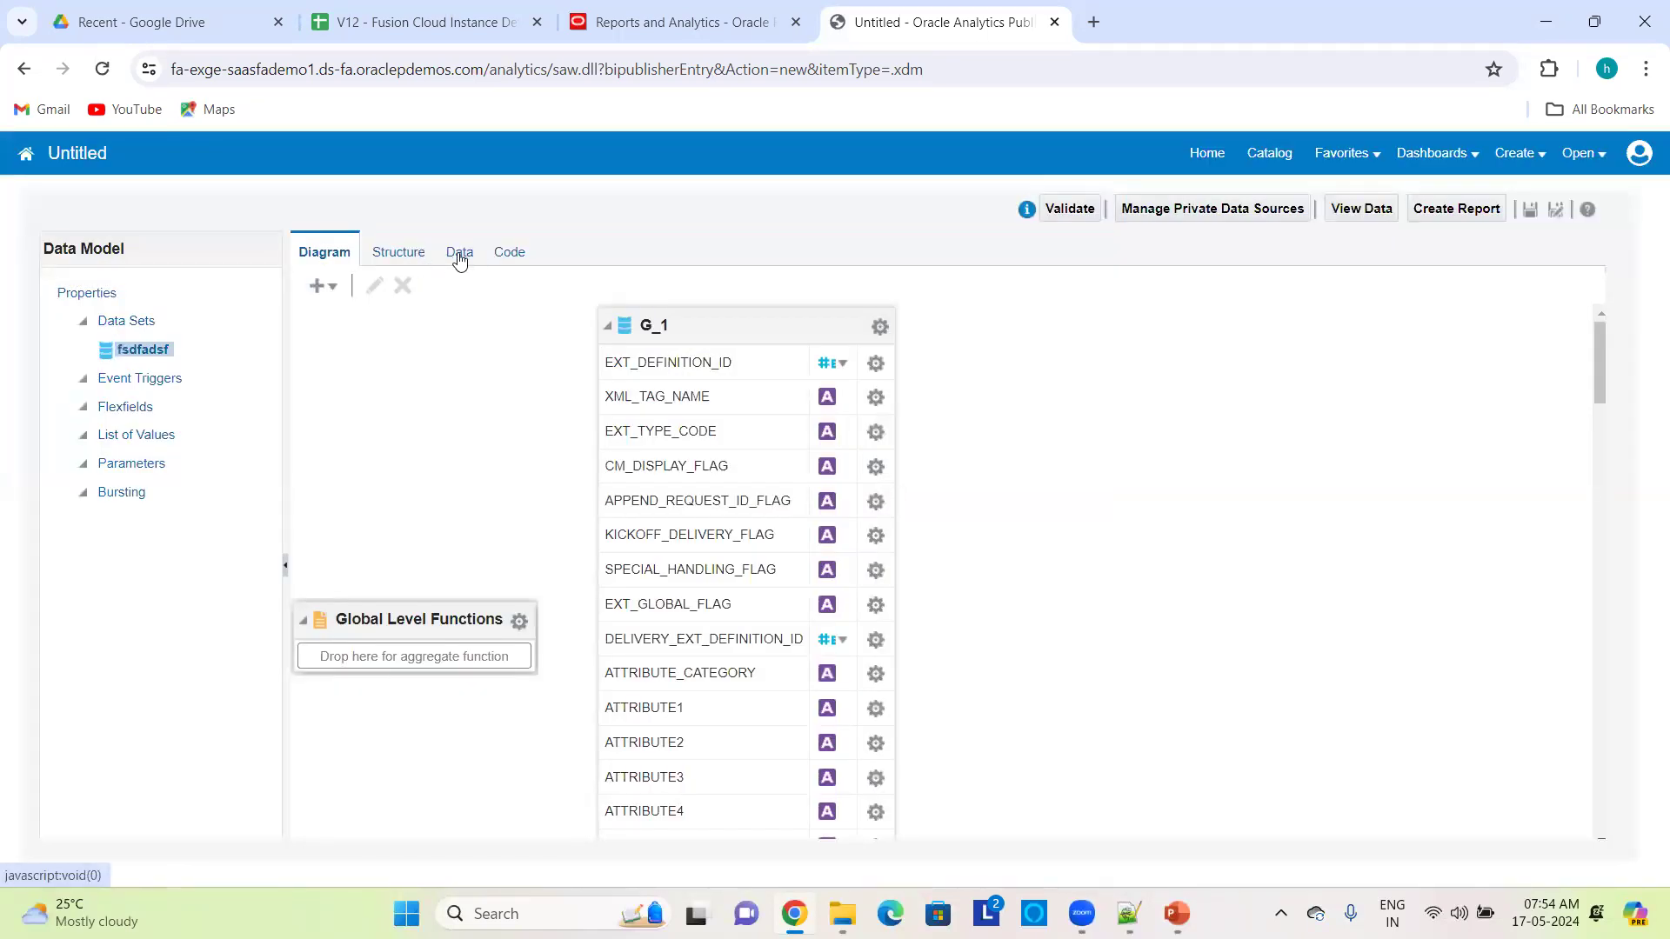
# - Set the data preview to 200 rows, run it and look over the first records in the tree
pyautogui.click(459, 255)
pyautogui.click(383, 301)
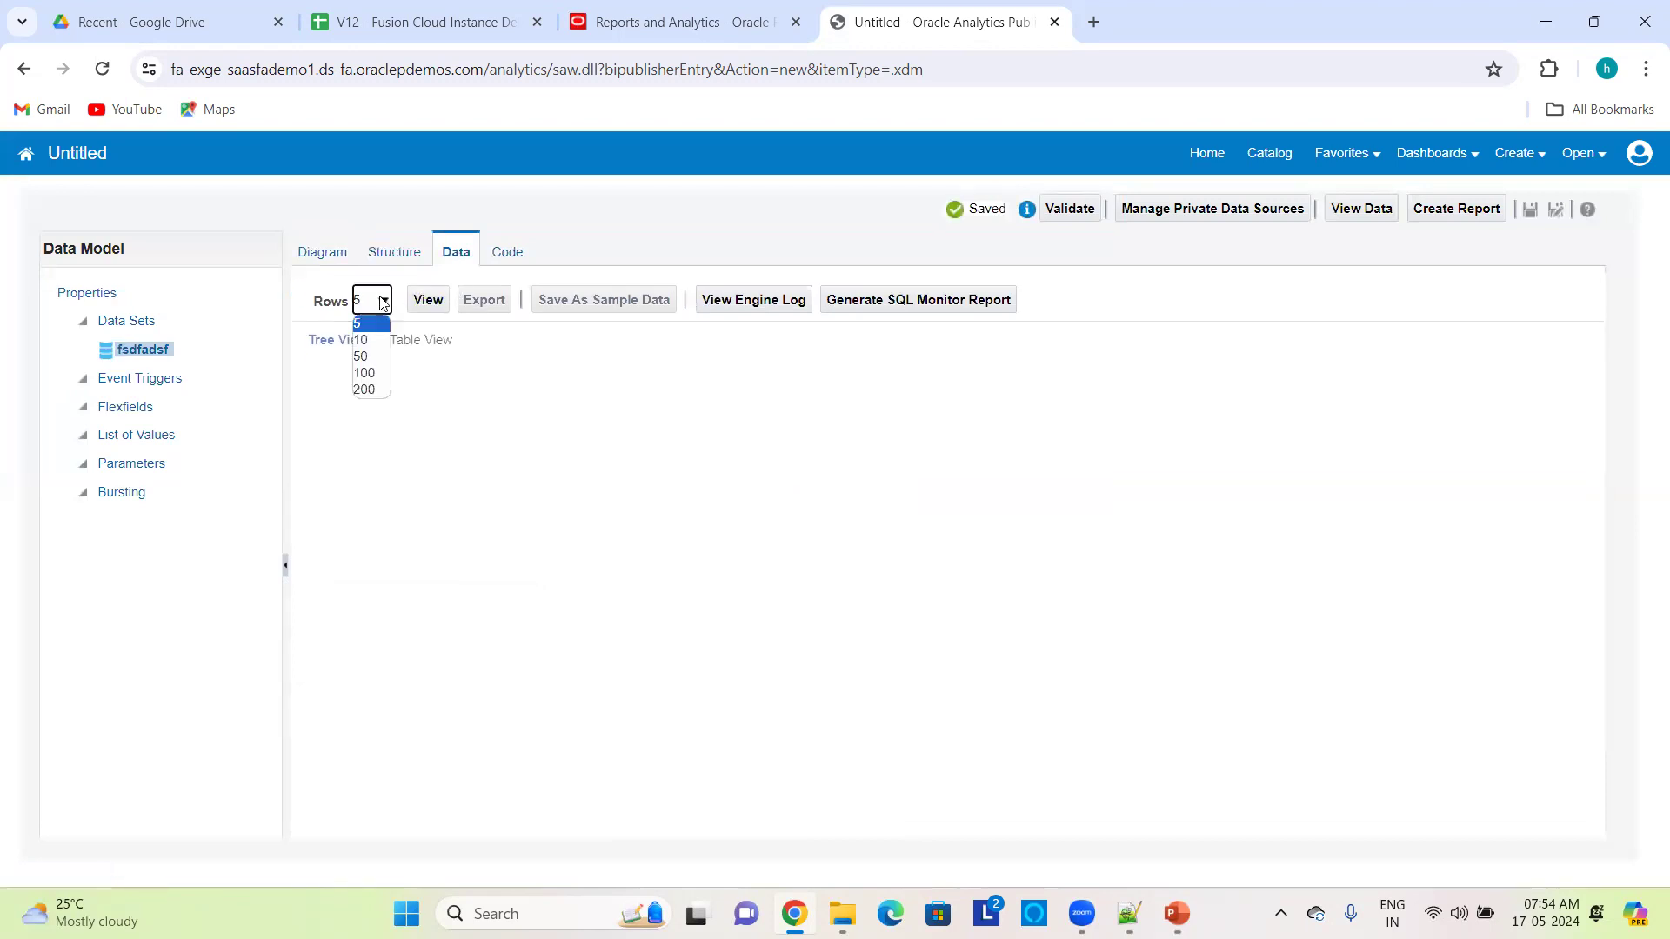
pyautogui.click(365, 389)
pyautogui.click(428, 300)
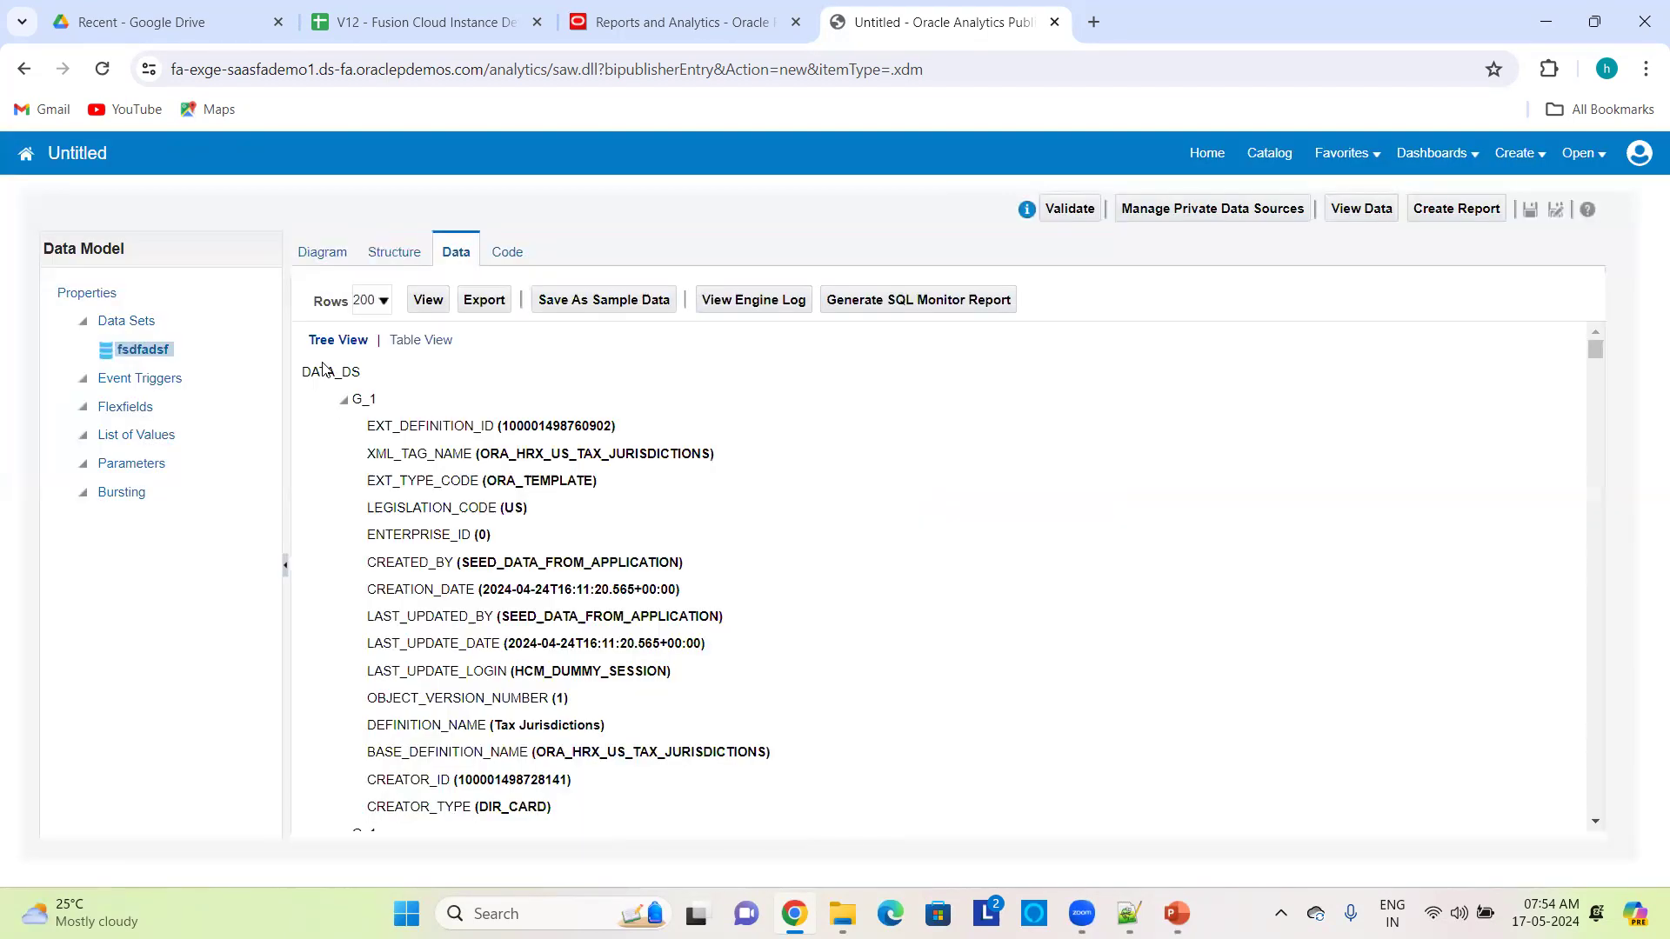
pyautogui.scroll(-1, 503, 480)
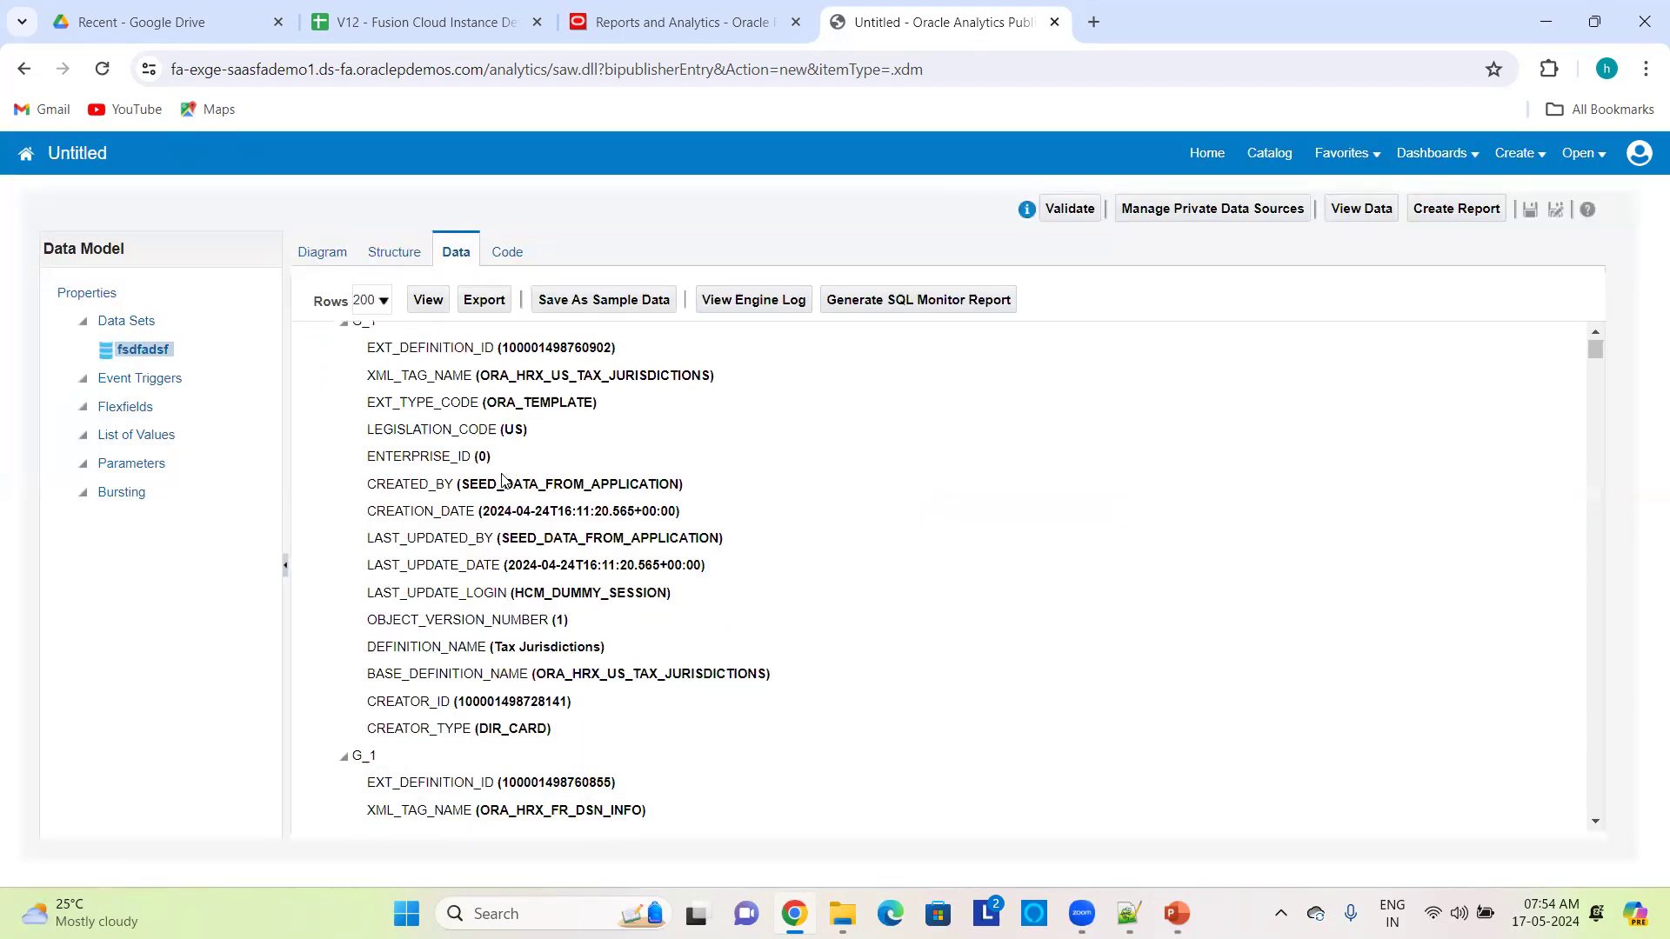
pyautogui.scroll(1, 502, 480)
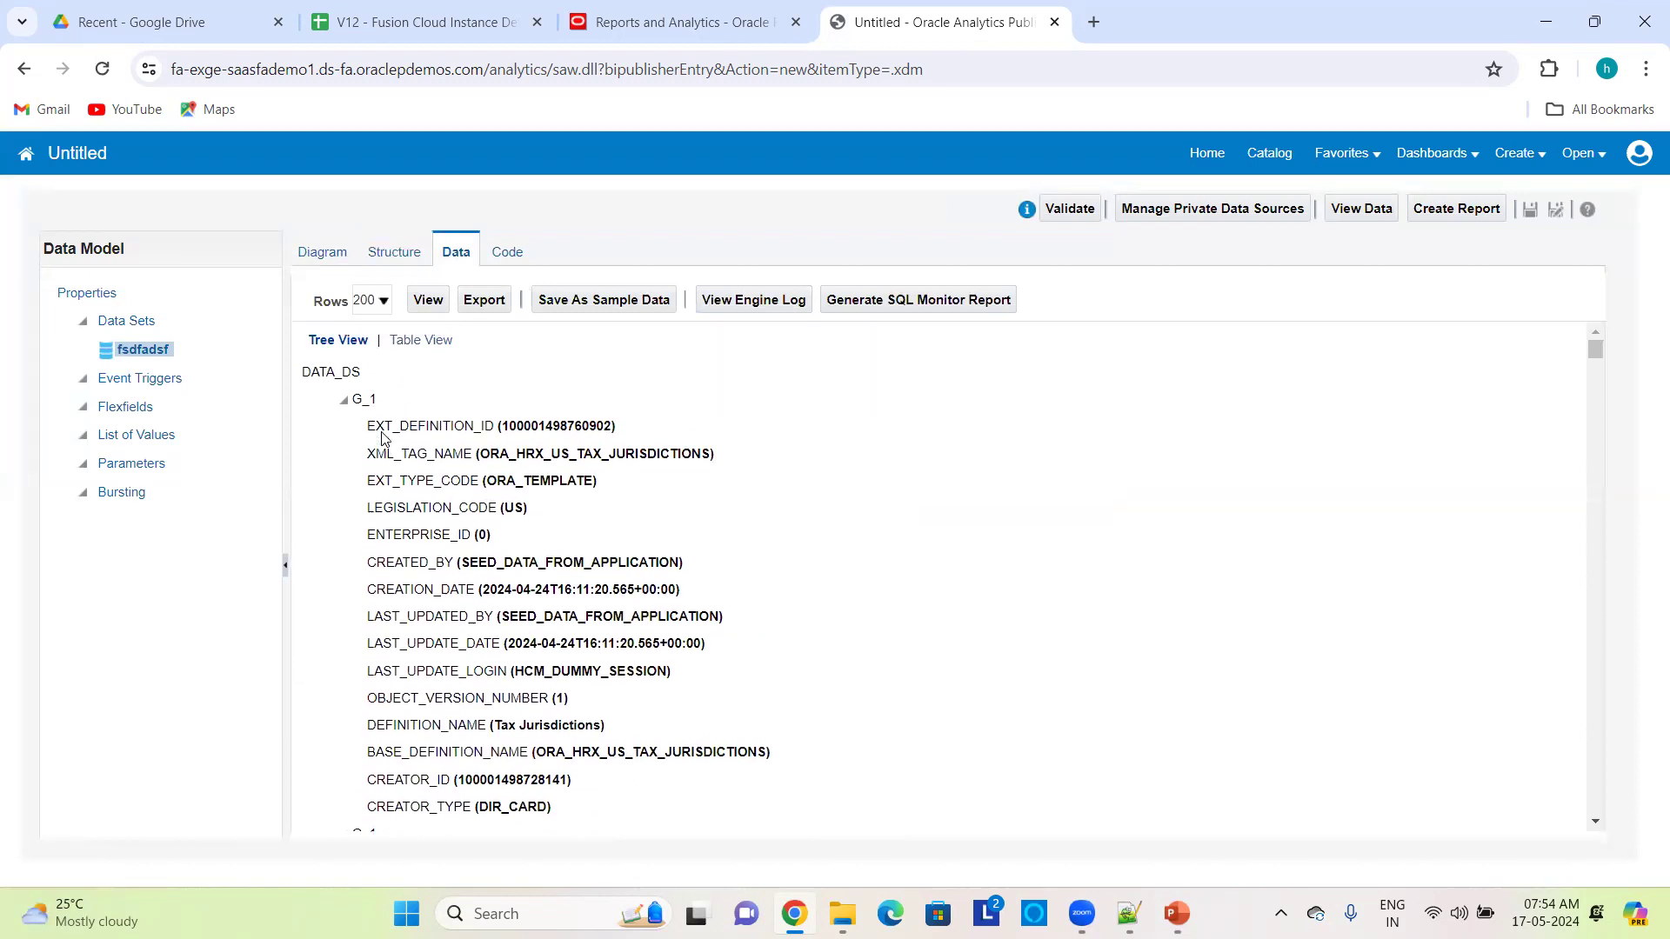
# - Switch the data preview to Table View and look across its columns, including the attributes, legislation code and creation date
pyautogui.click(412, 343)
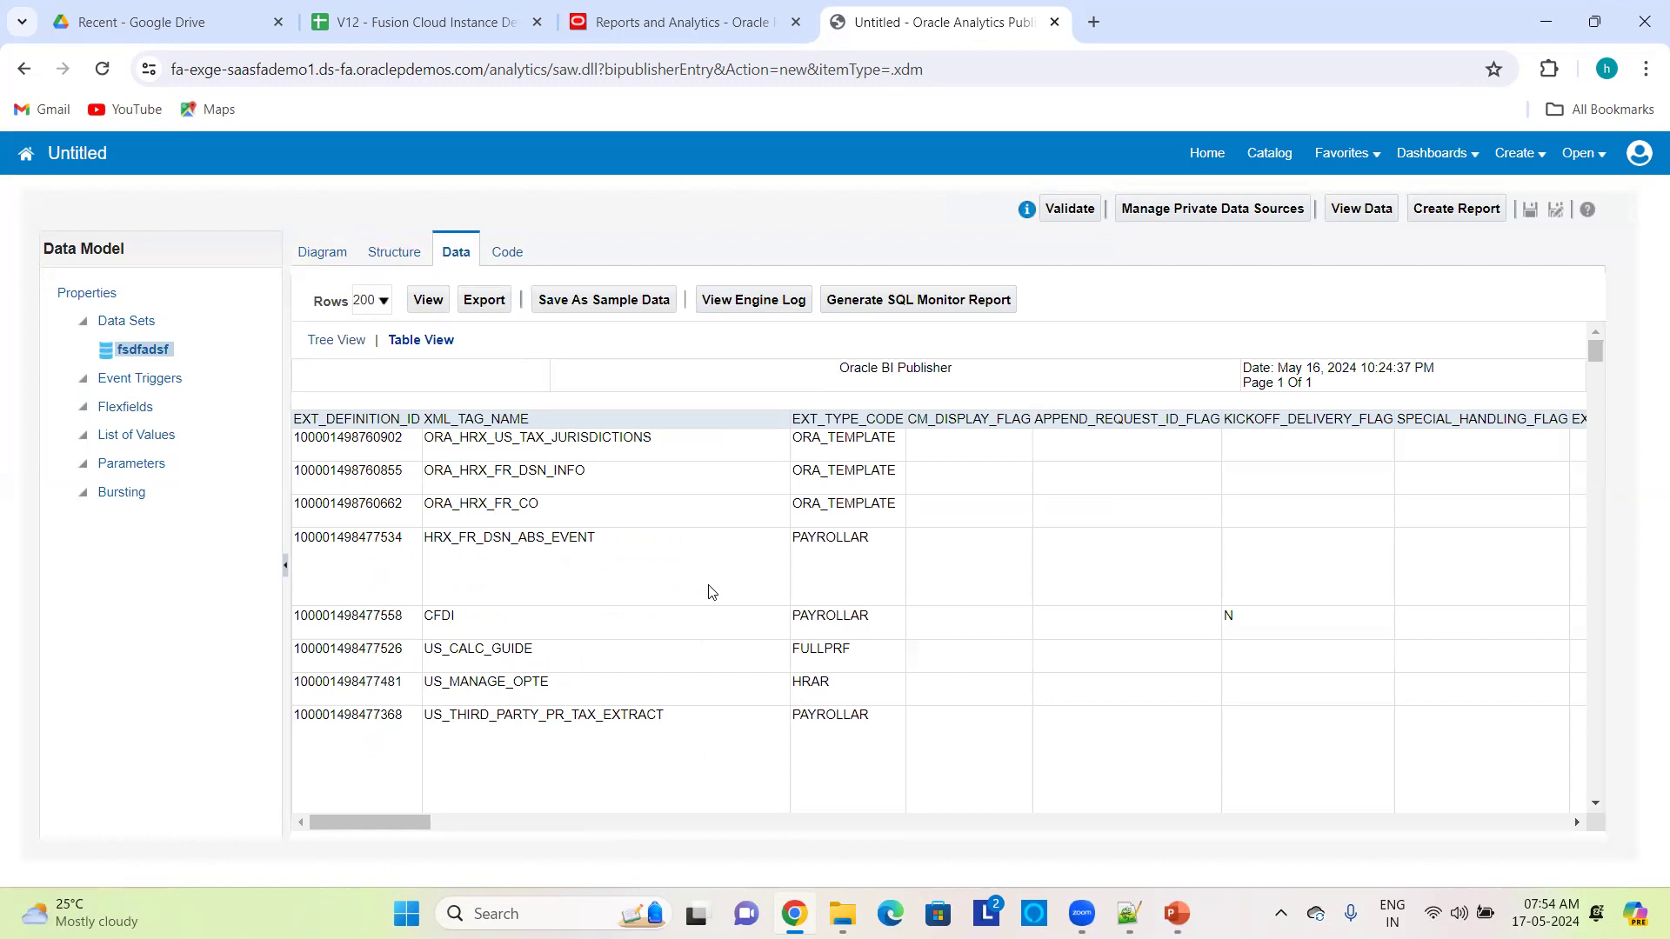
pyautogui.scroll(-5, 711, 592)
pyautogui.hscroll(4, 711, 592)
pyautogui.scroll(5, 711, 592)
pyautogui.hscroll(8, 712, 592)
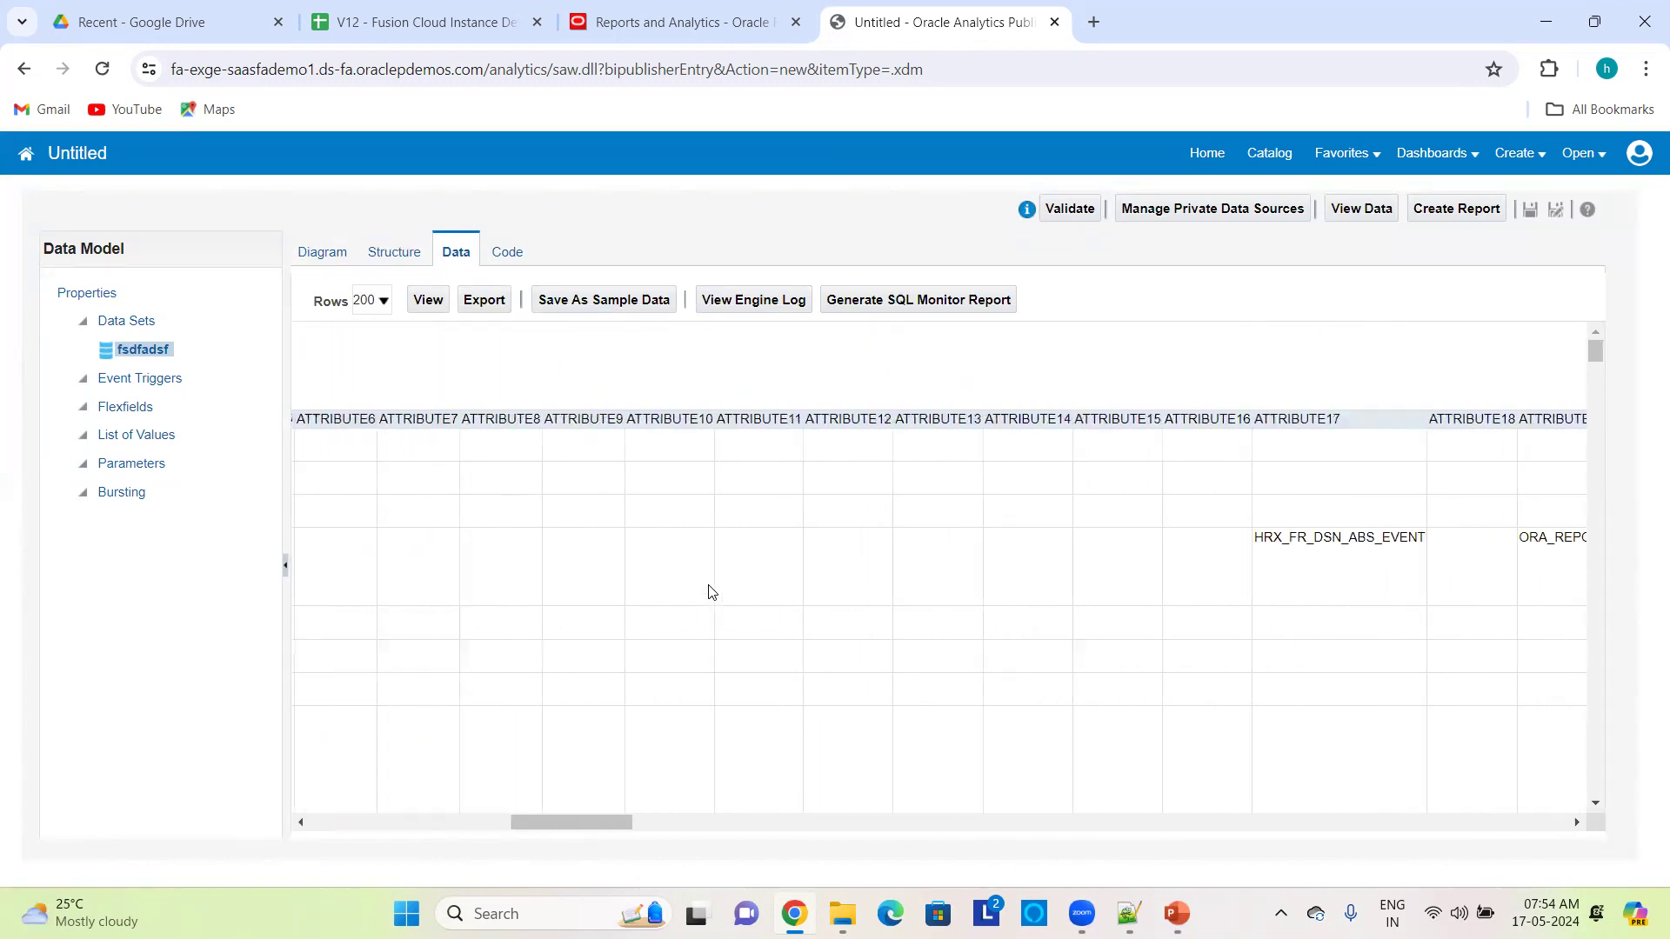
pyautogui.hscroll(8, 711, 593)
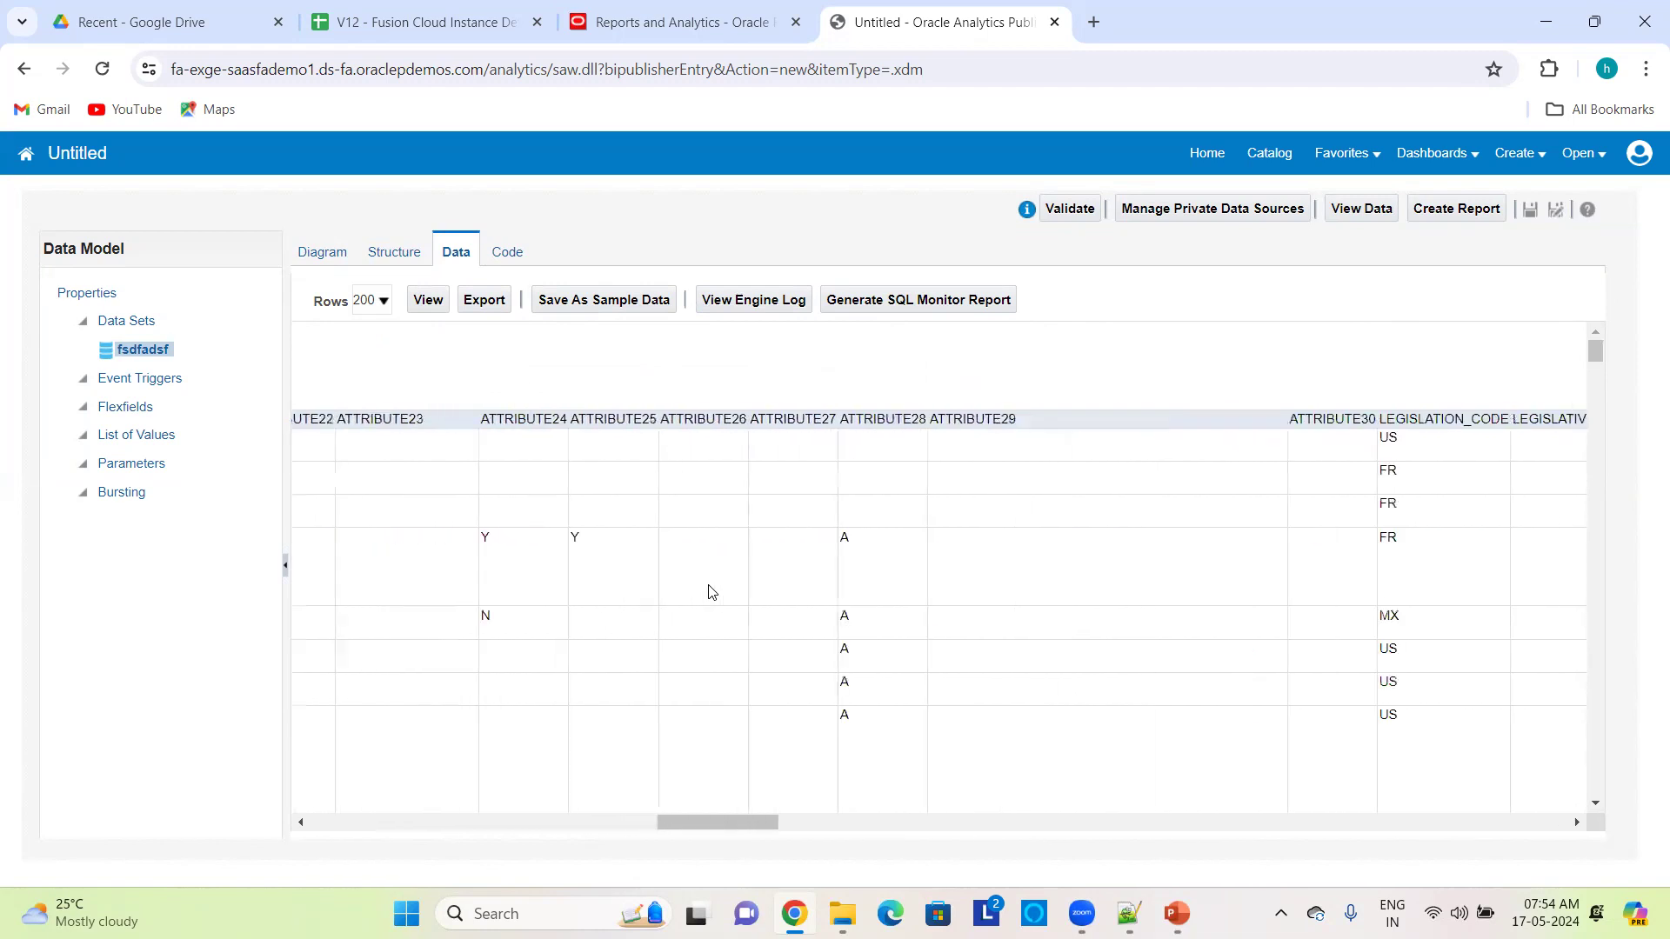
pyautogui.hscroll(8, 711, 592)
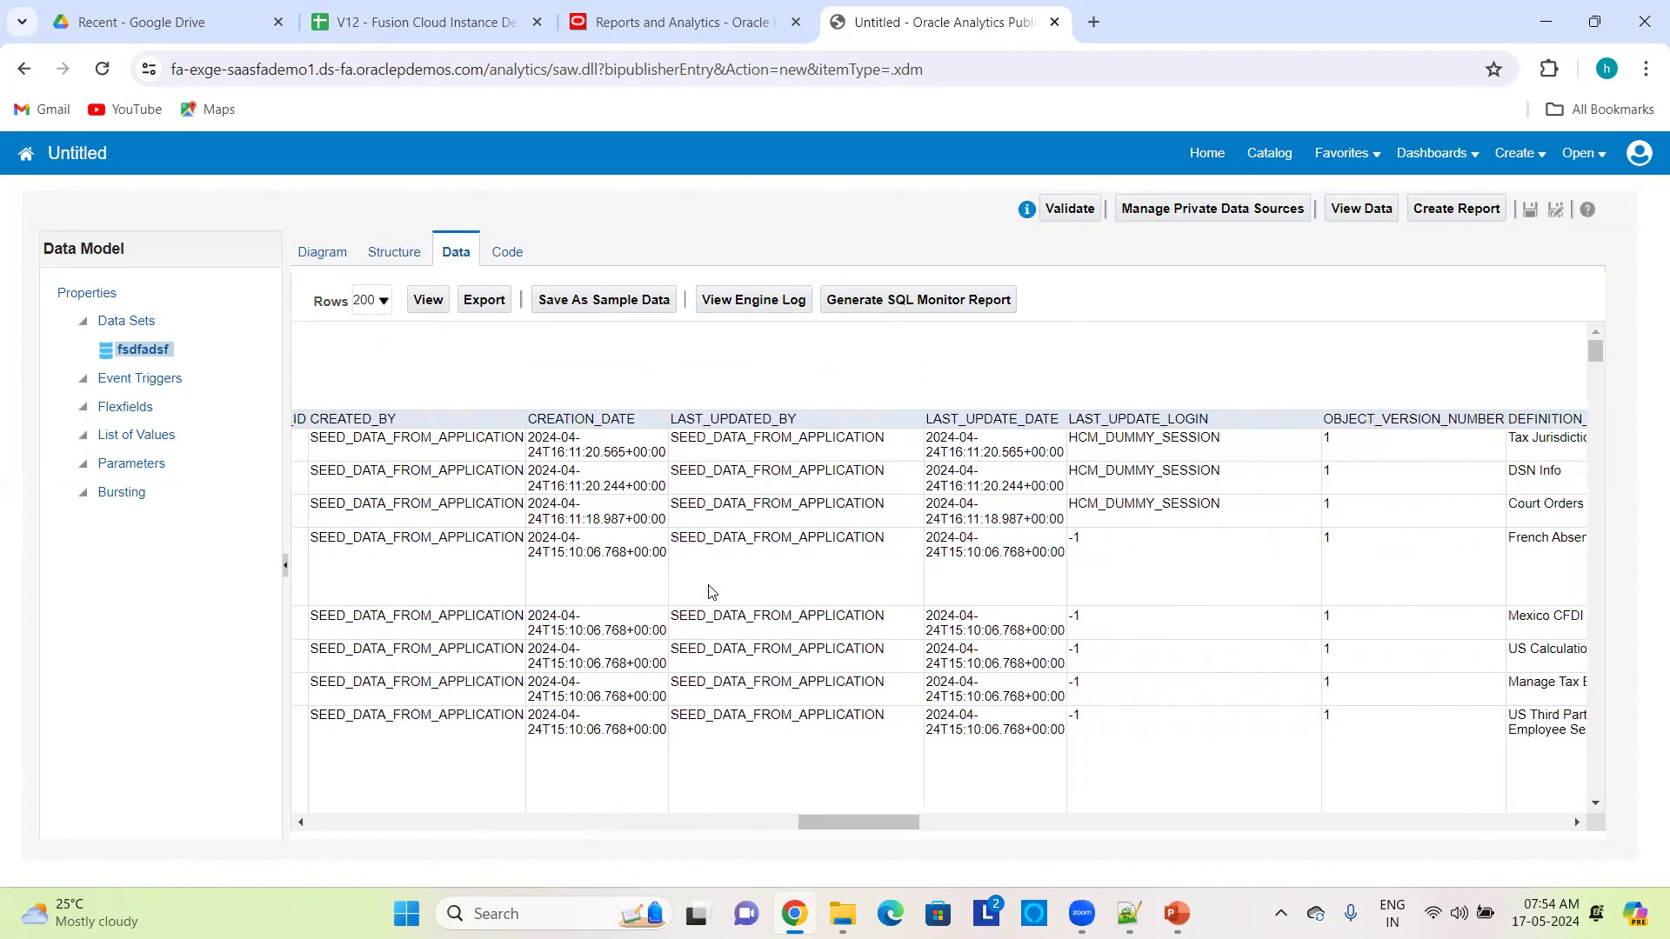
pyautogui.hscroll(-14, 711, 592)
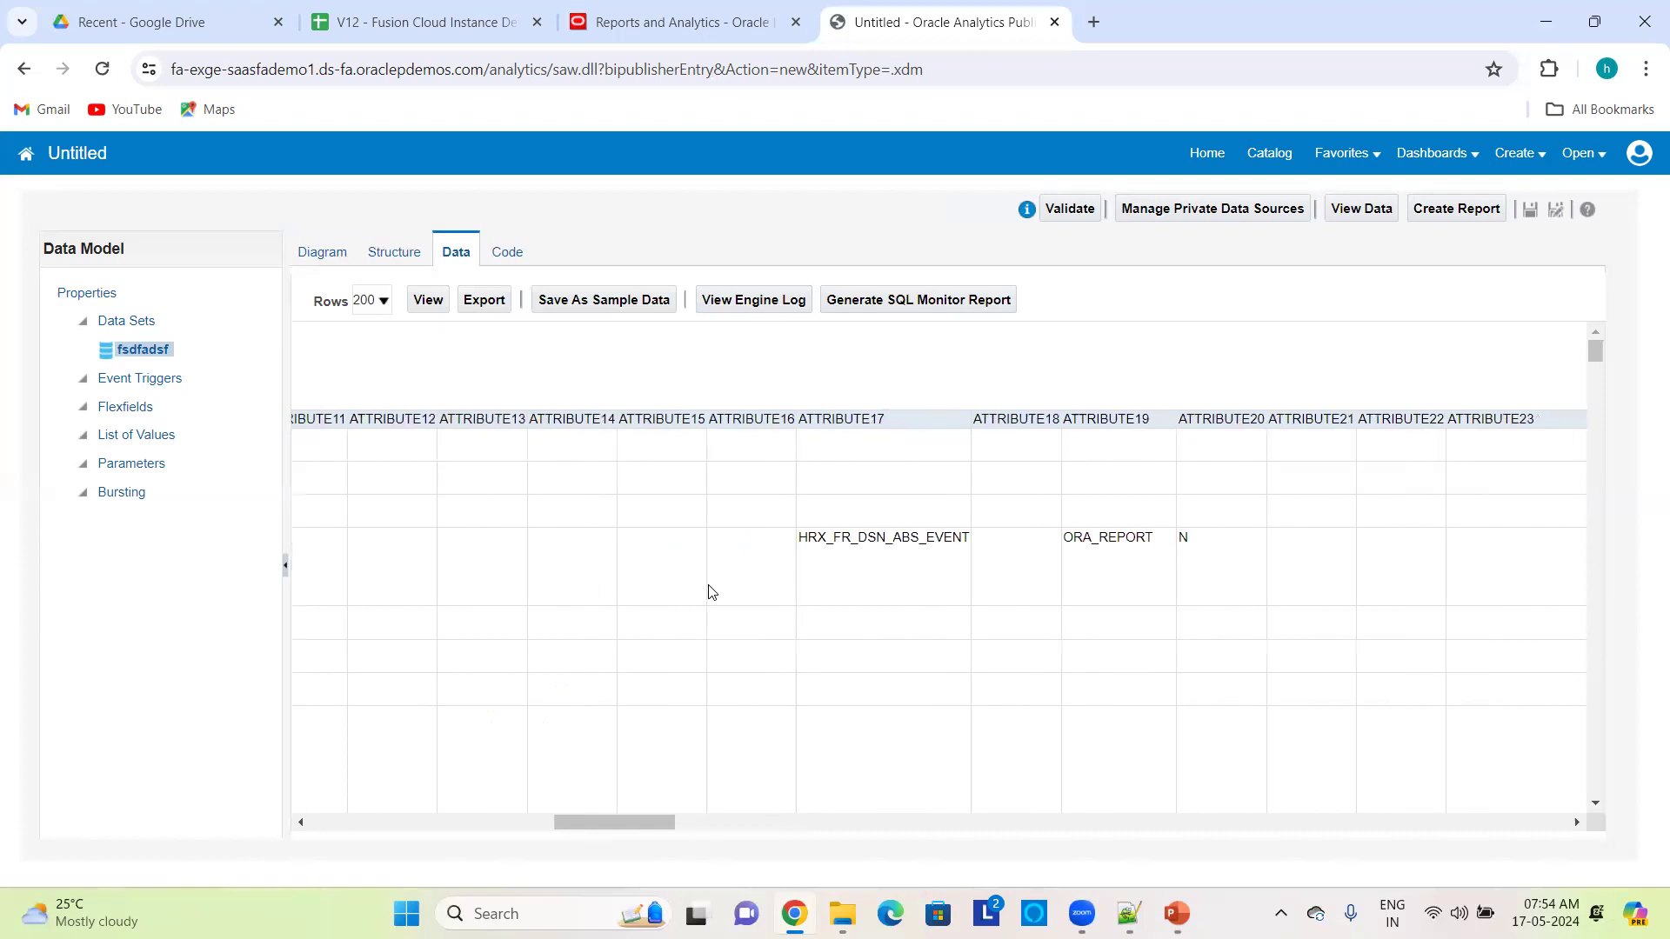
pyautogui.hscroll(-10, 712, 593)
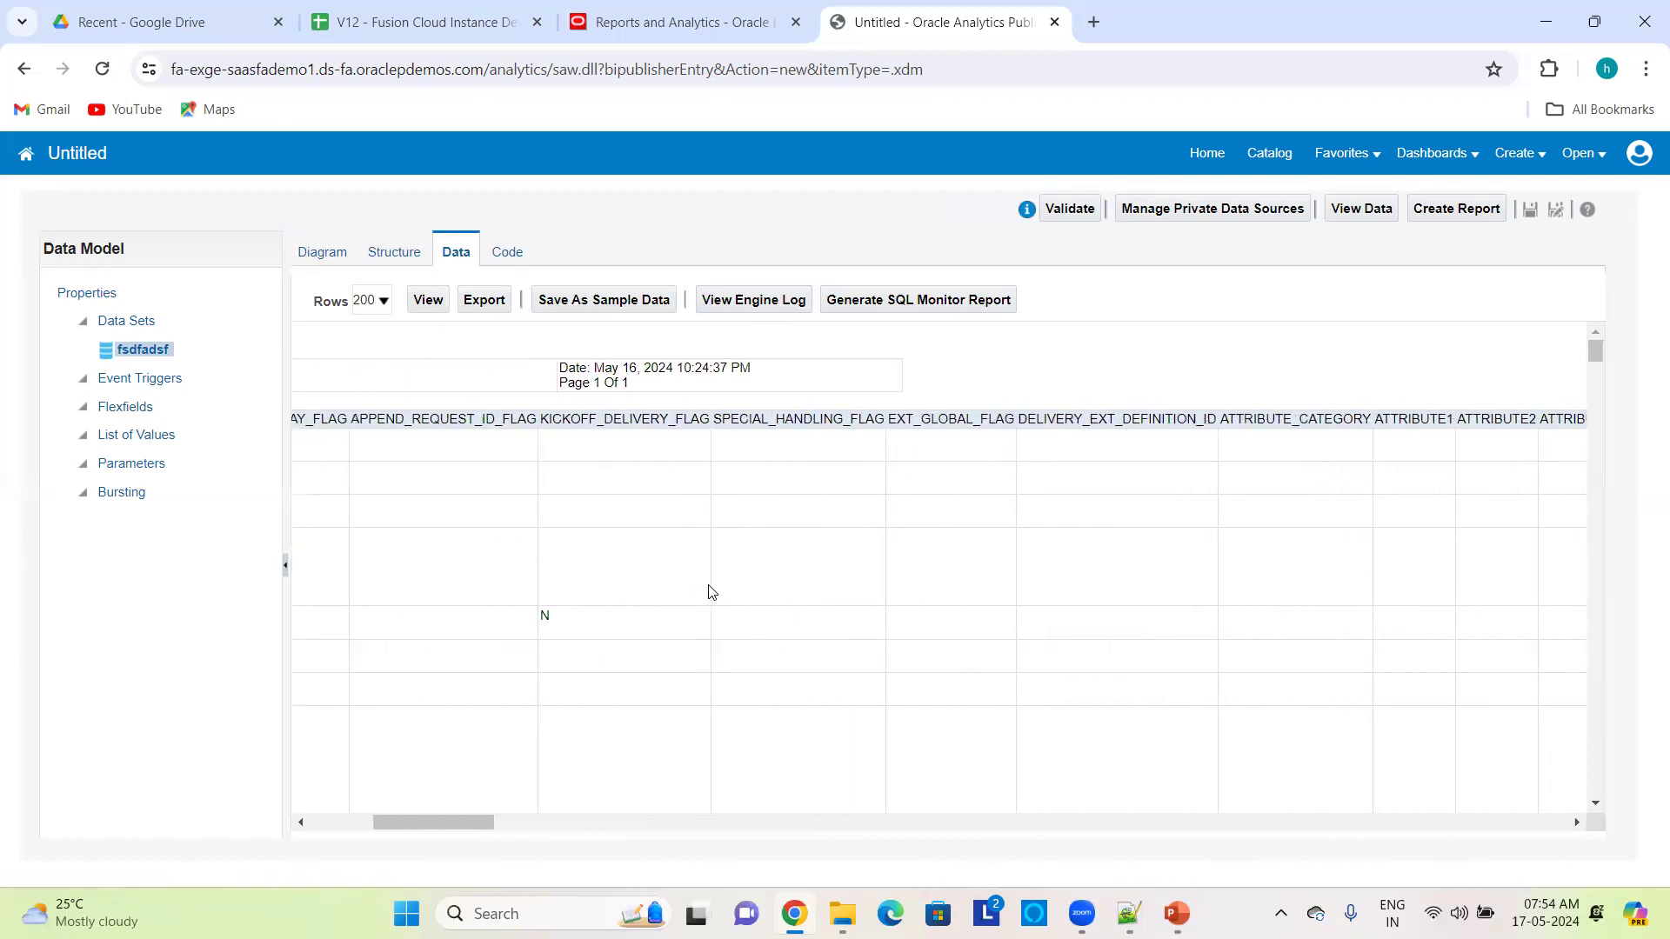
pyautogui.hscroll(-4, 711, 593)
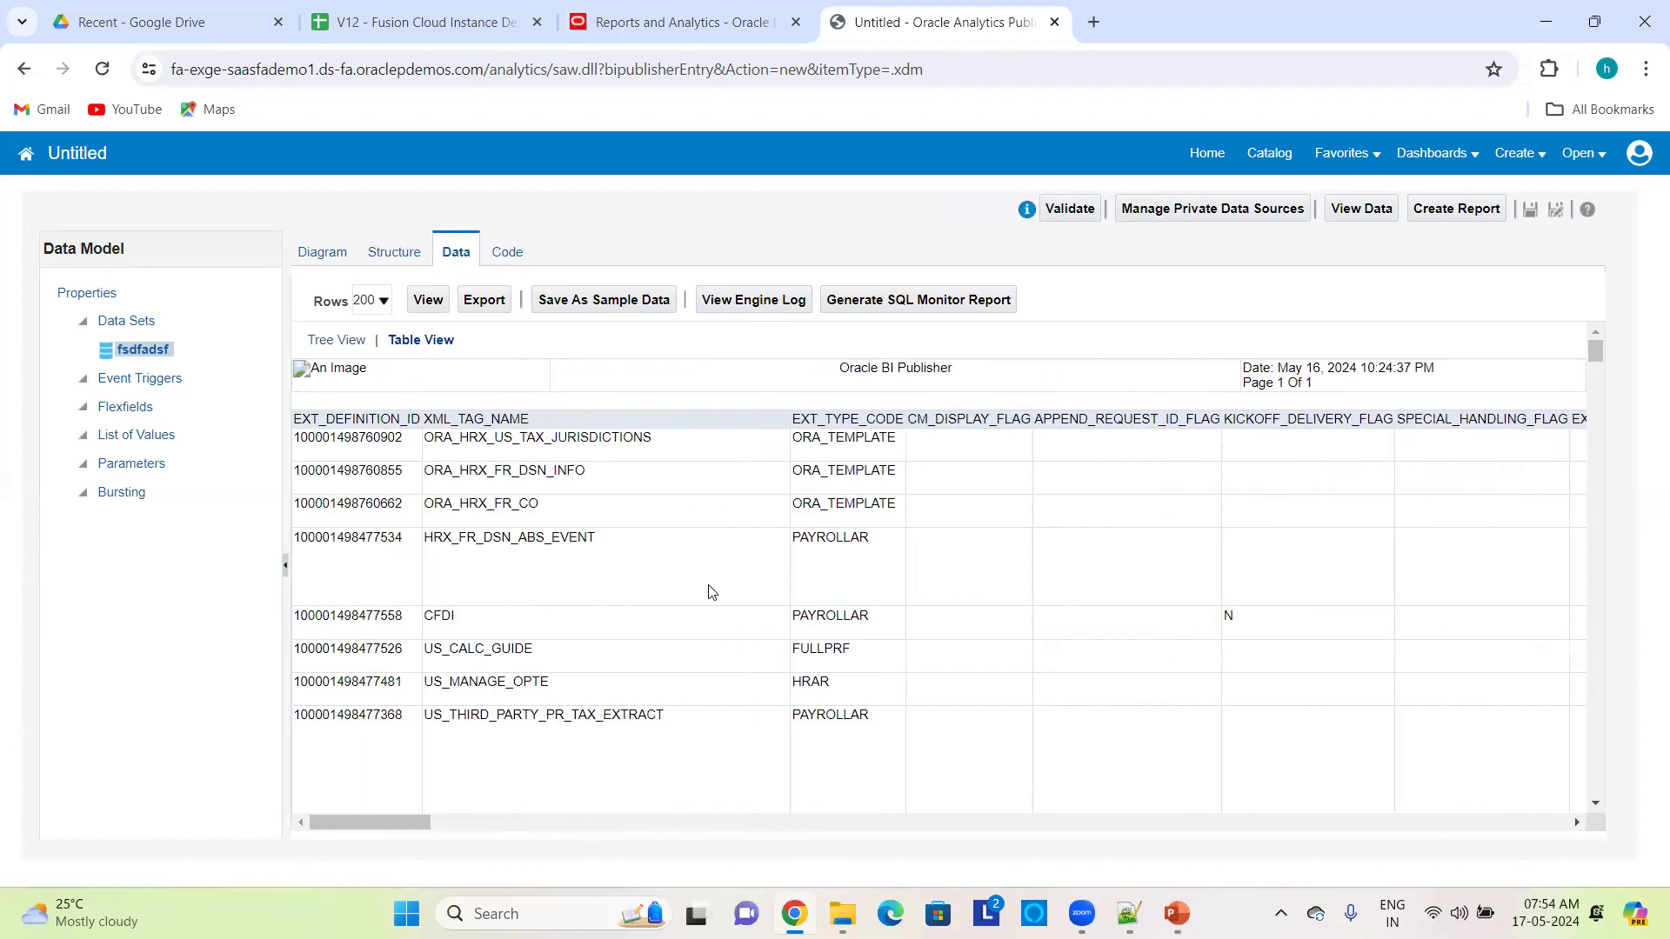
# - Look down the table rows to examine the XML tag names and type codes of the extract definitions
pyautogui.scroll(-10, 711, 592)
pyautogui.scroll(-3, 712, 593)
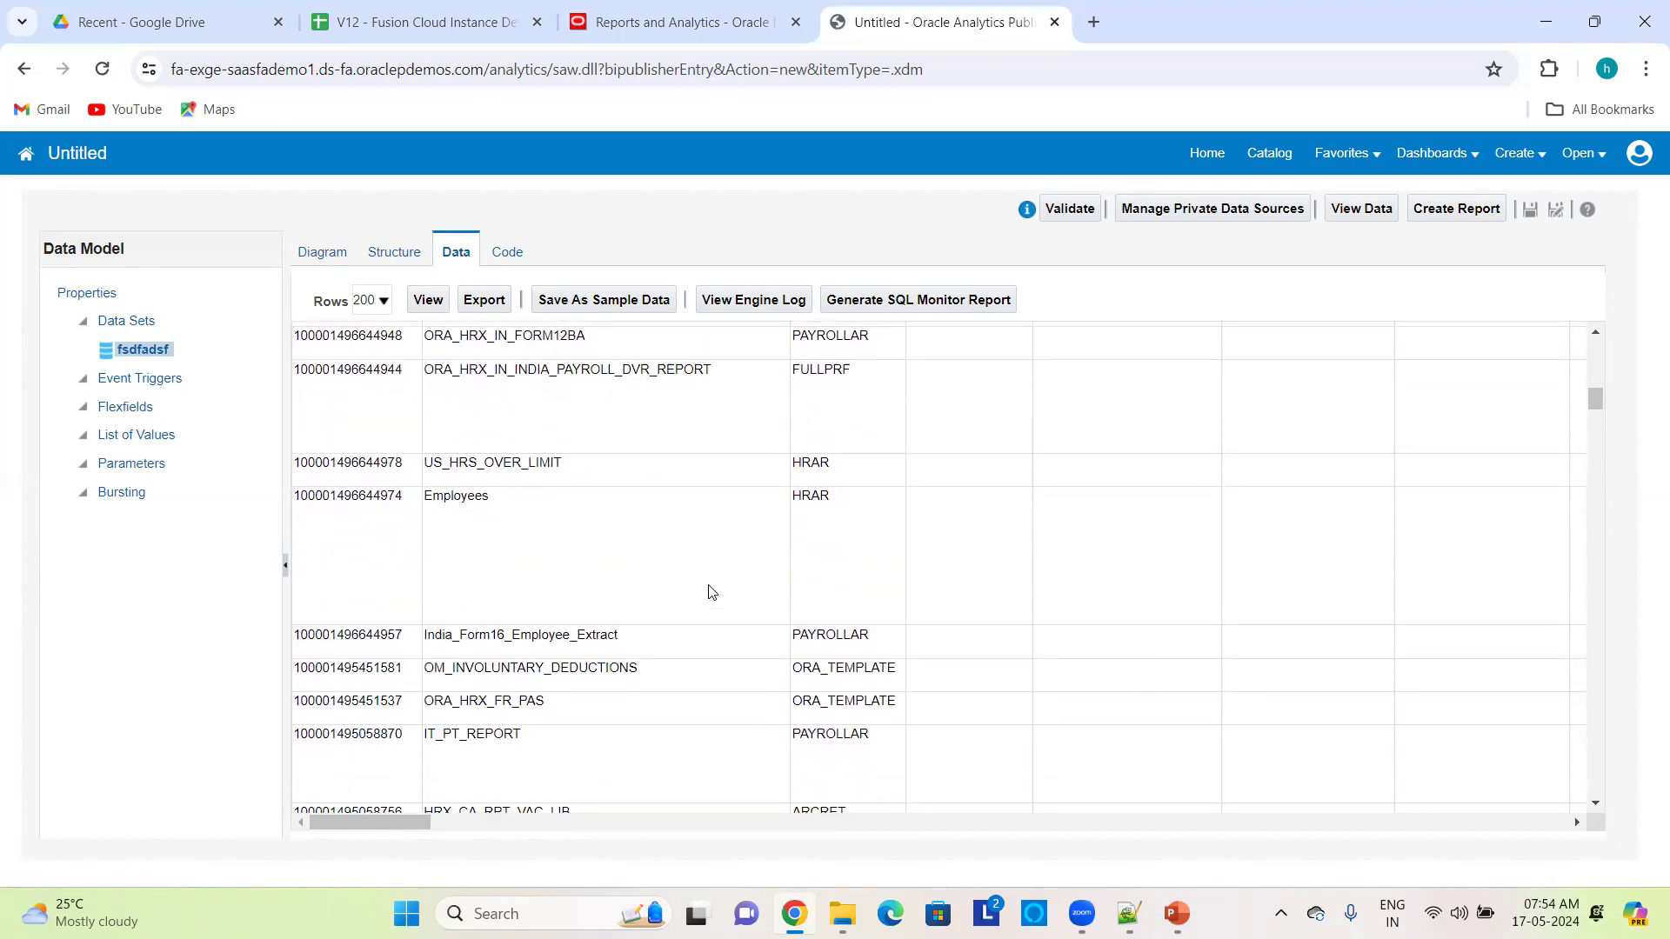
pyautogui.scroll(-15, 712, 592)
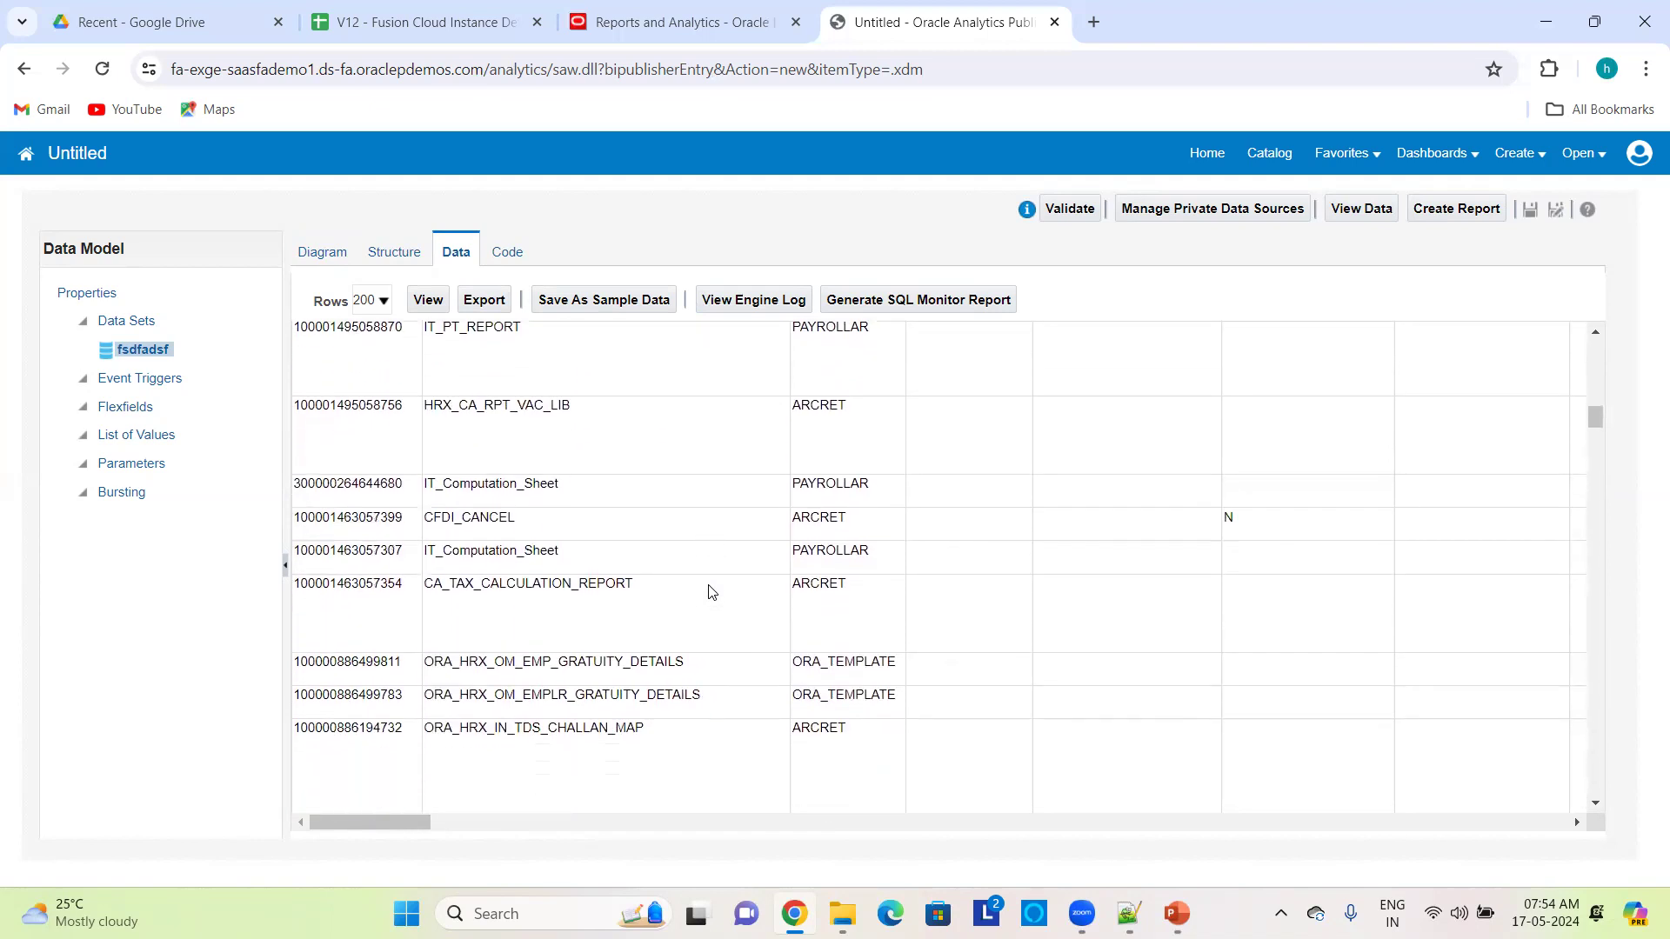
pyautogui.scroll(-12, 712, 592)
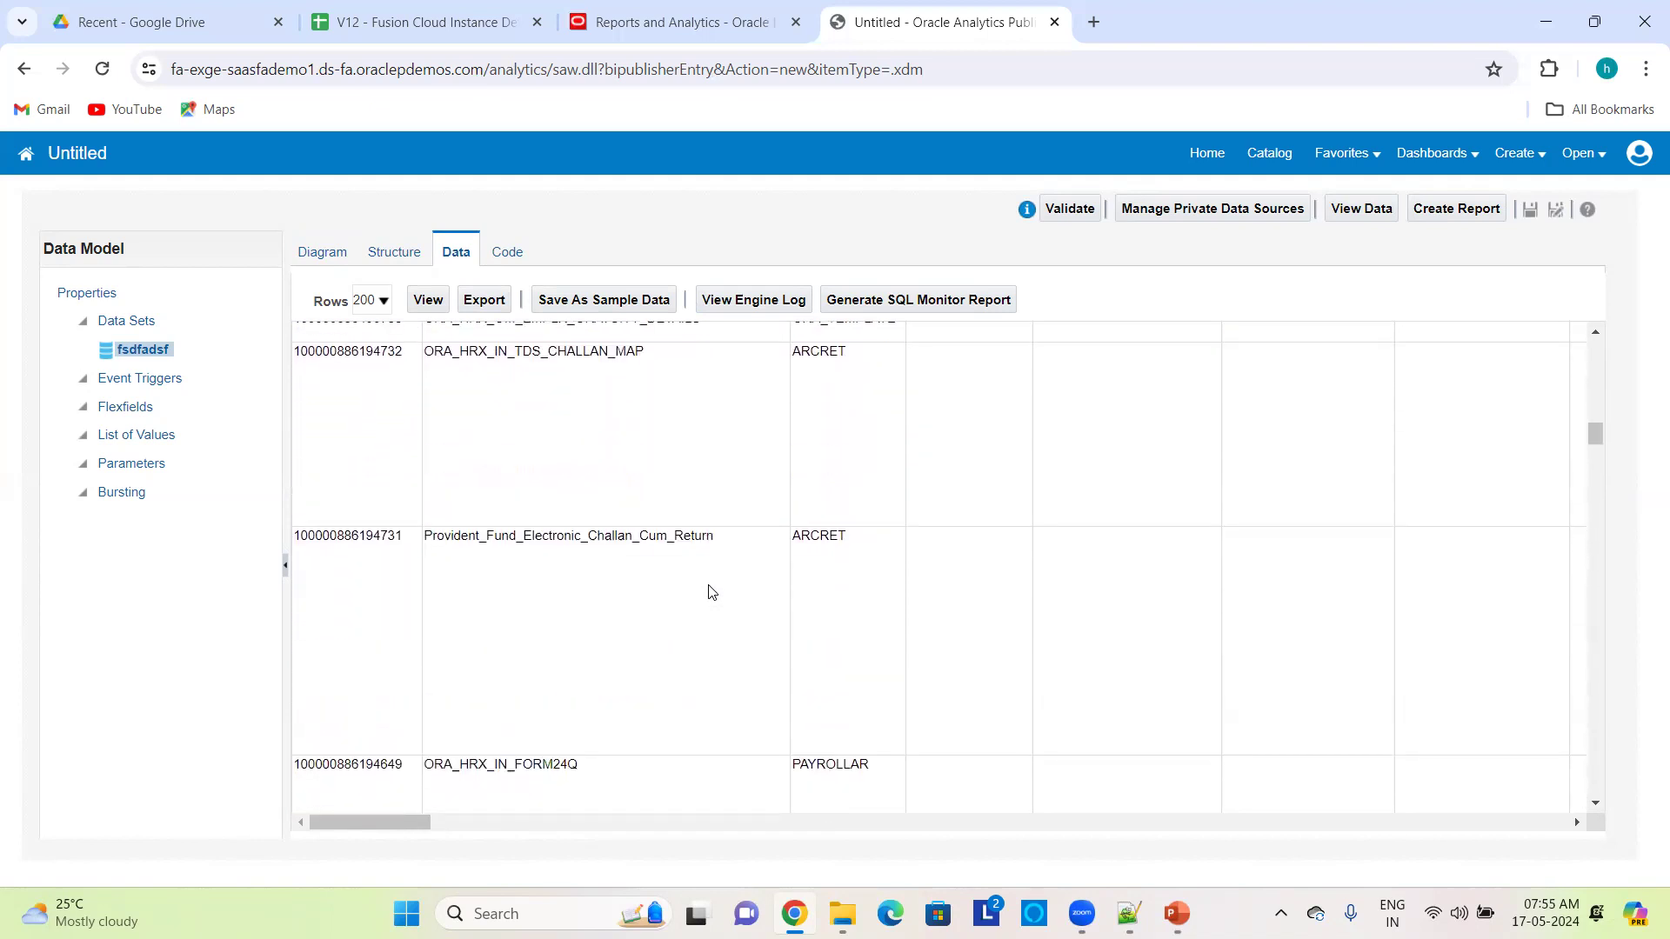
pyautogui.scroll(-5, 712, 592)
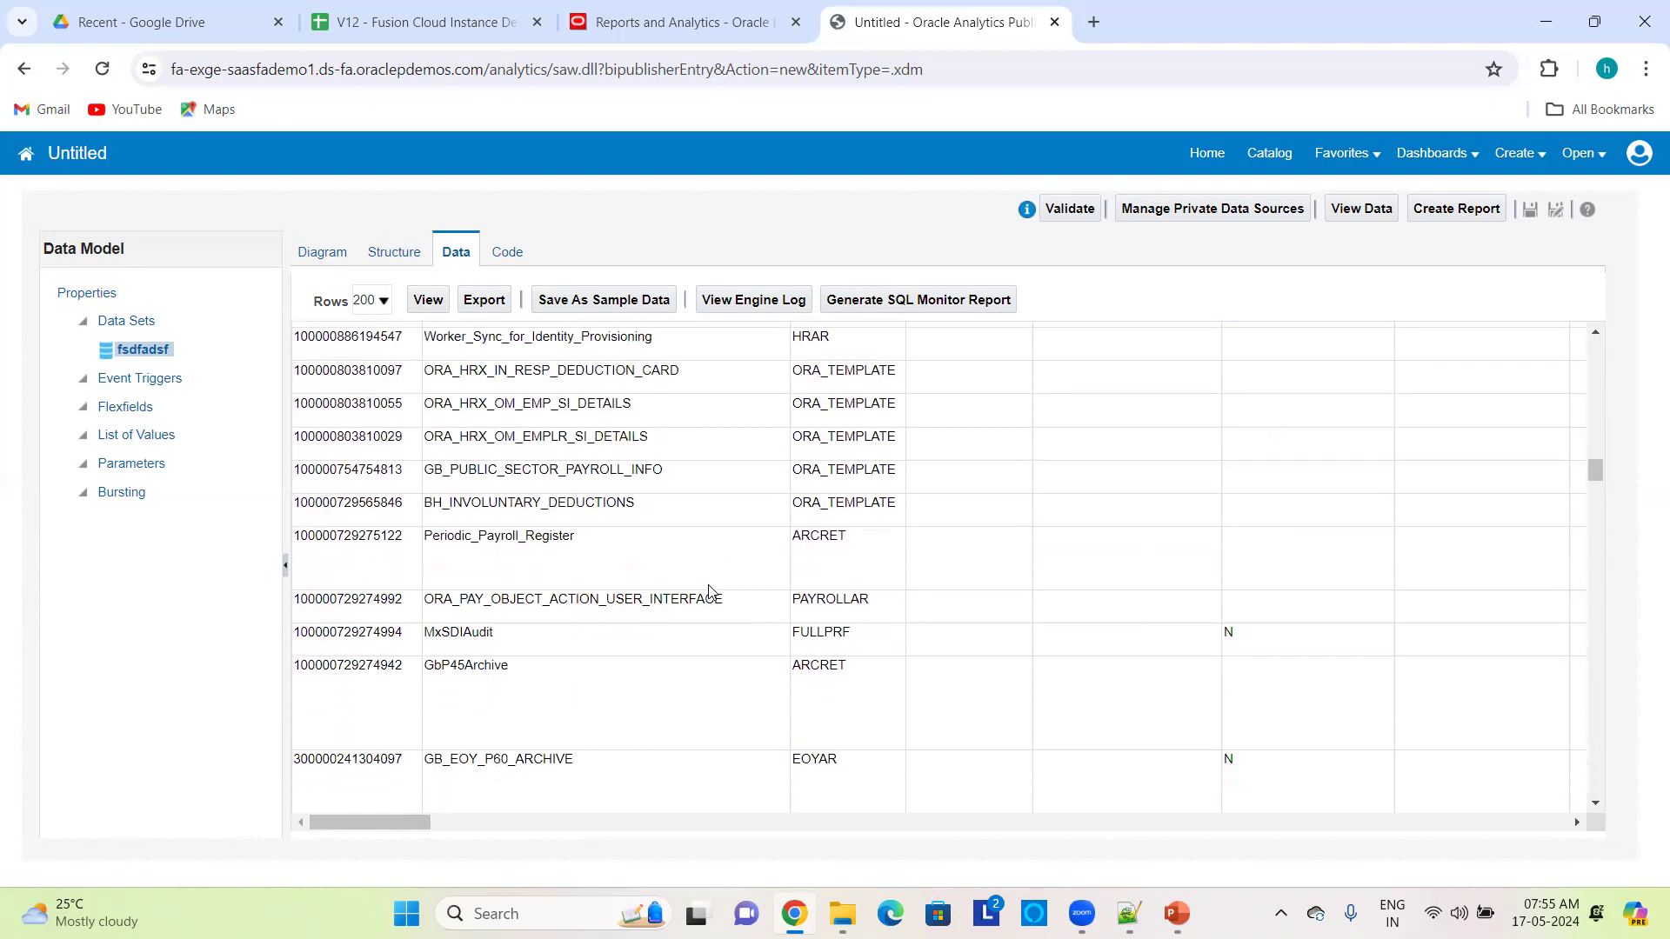
pyautogui.scroll(-4, 712, 593)
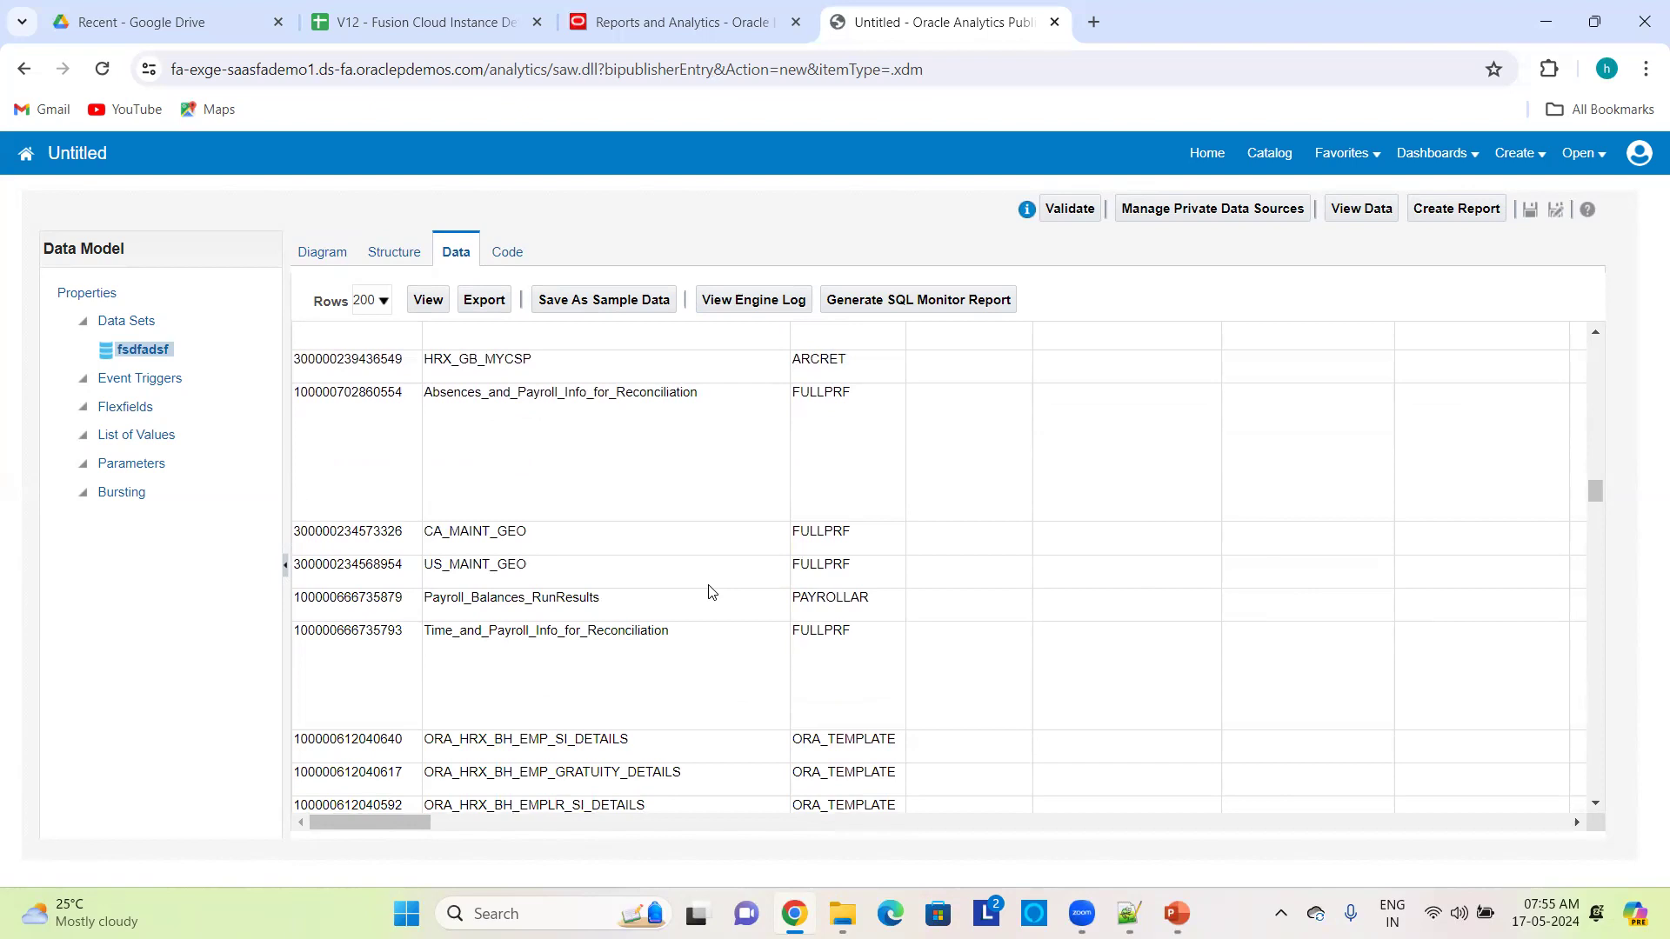
pyautogui.scroll(-5, 711, 592)
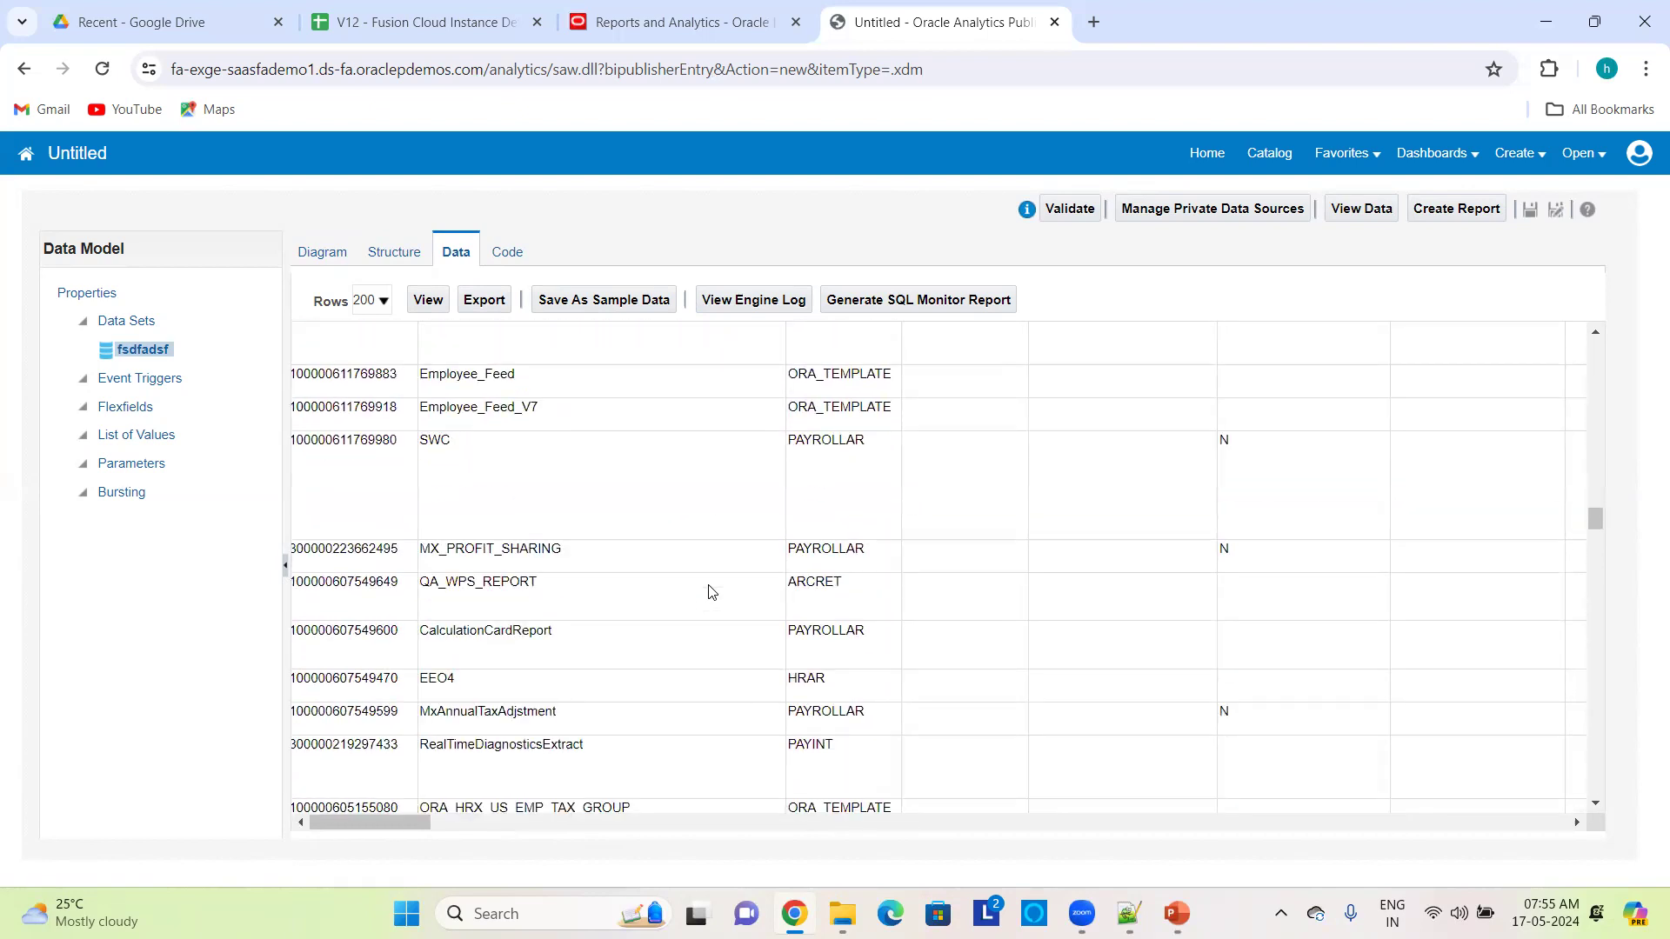
pyautogui.scroll(-6, 712, 593)
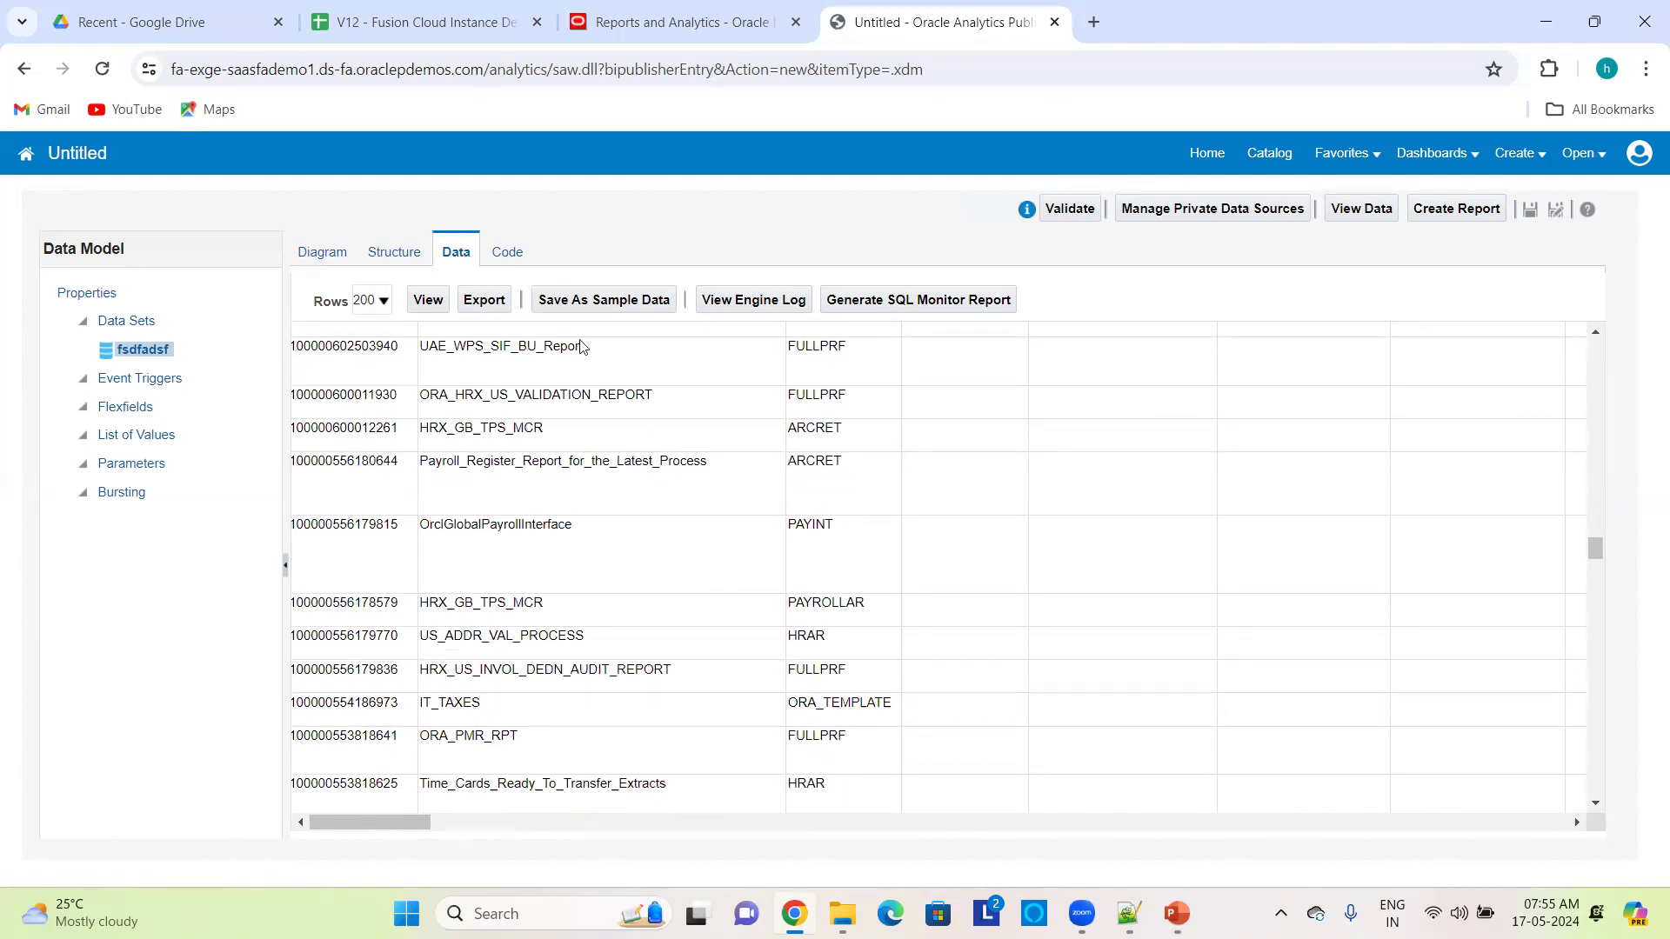
pyautogui.scroll(-6, 570, 627)
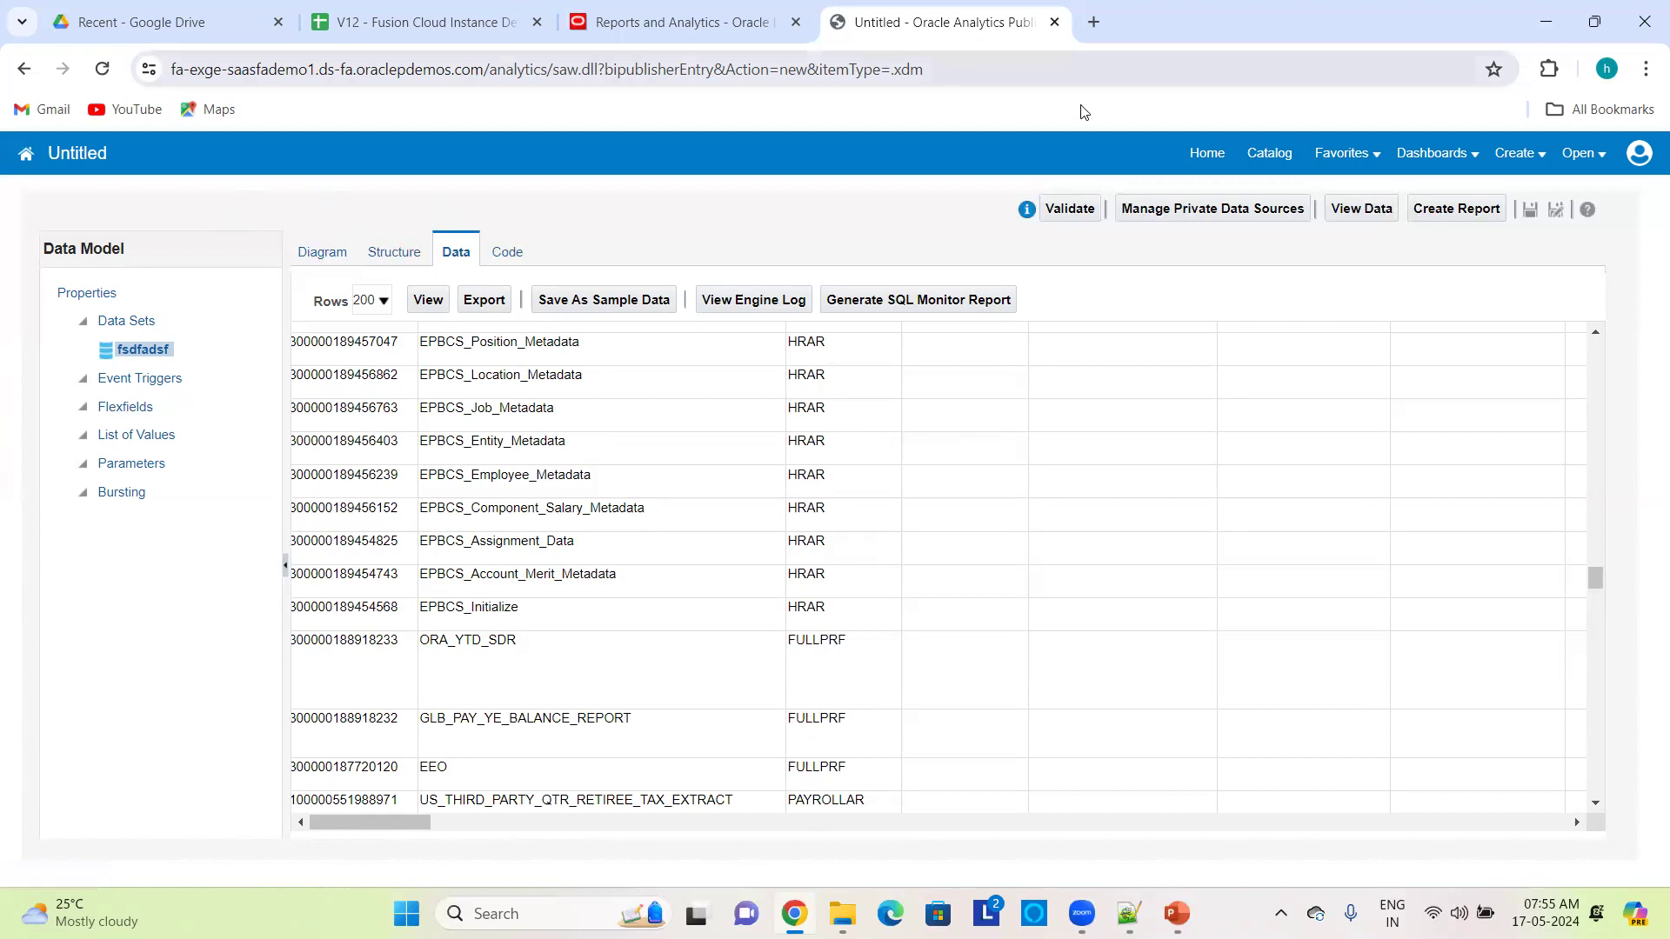
# - Start closing the untitled data model, cancel leaving the page and look further through the extract definition rows
pyautogui.click(1054, 22)
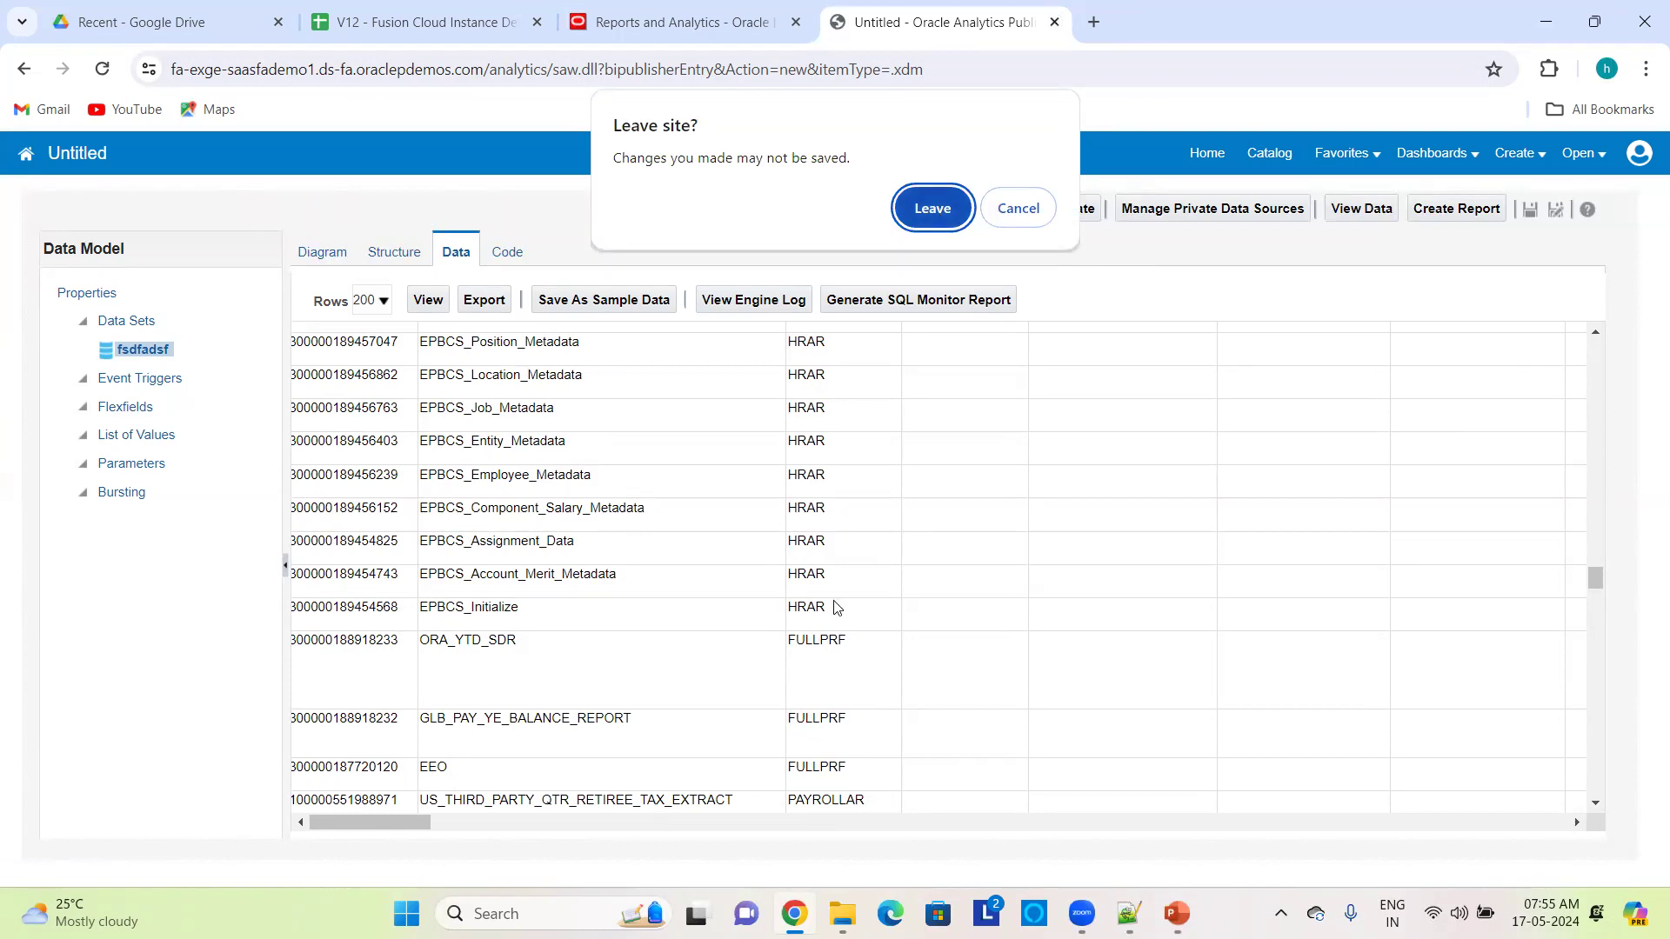
pyautogui.click(1044, 211)
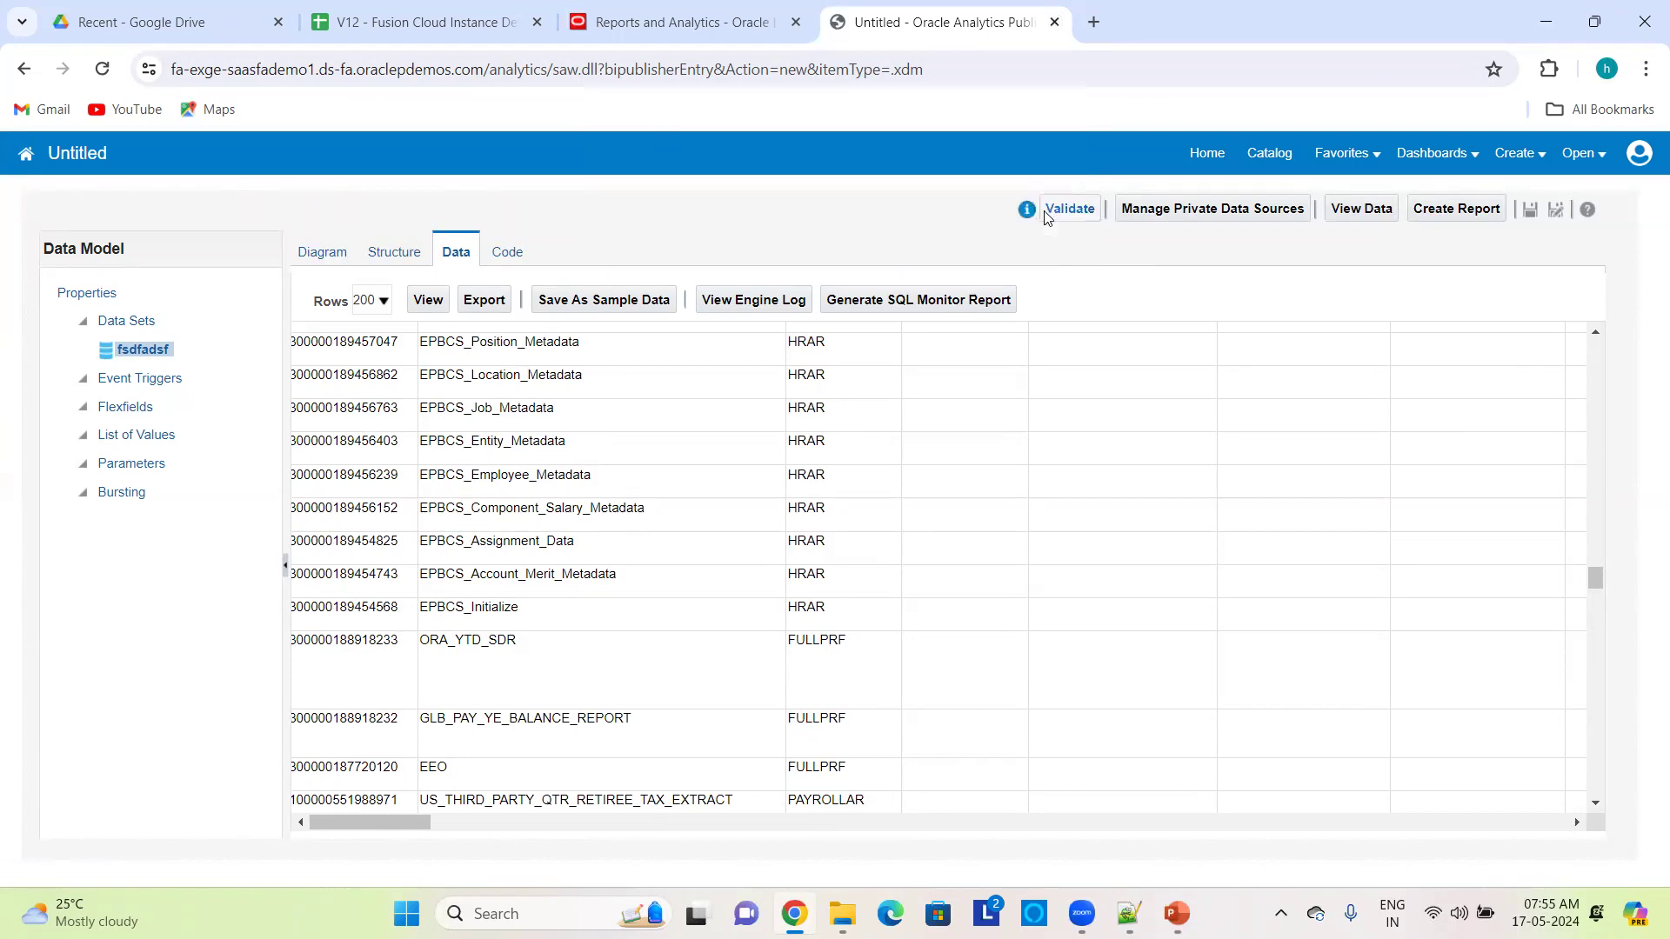
pyautogui.scroll(-10, 816, 561)
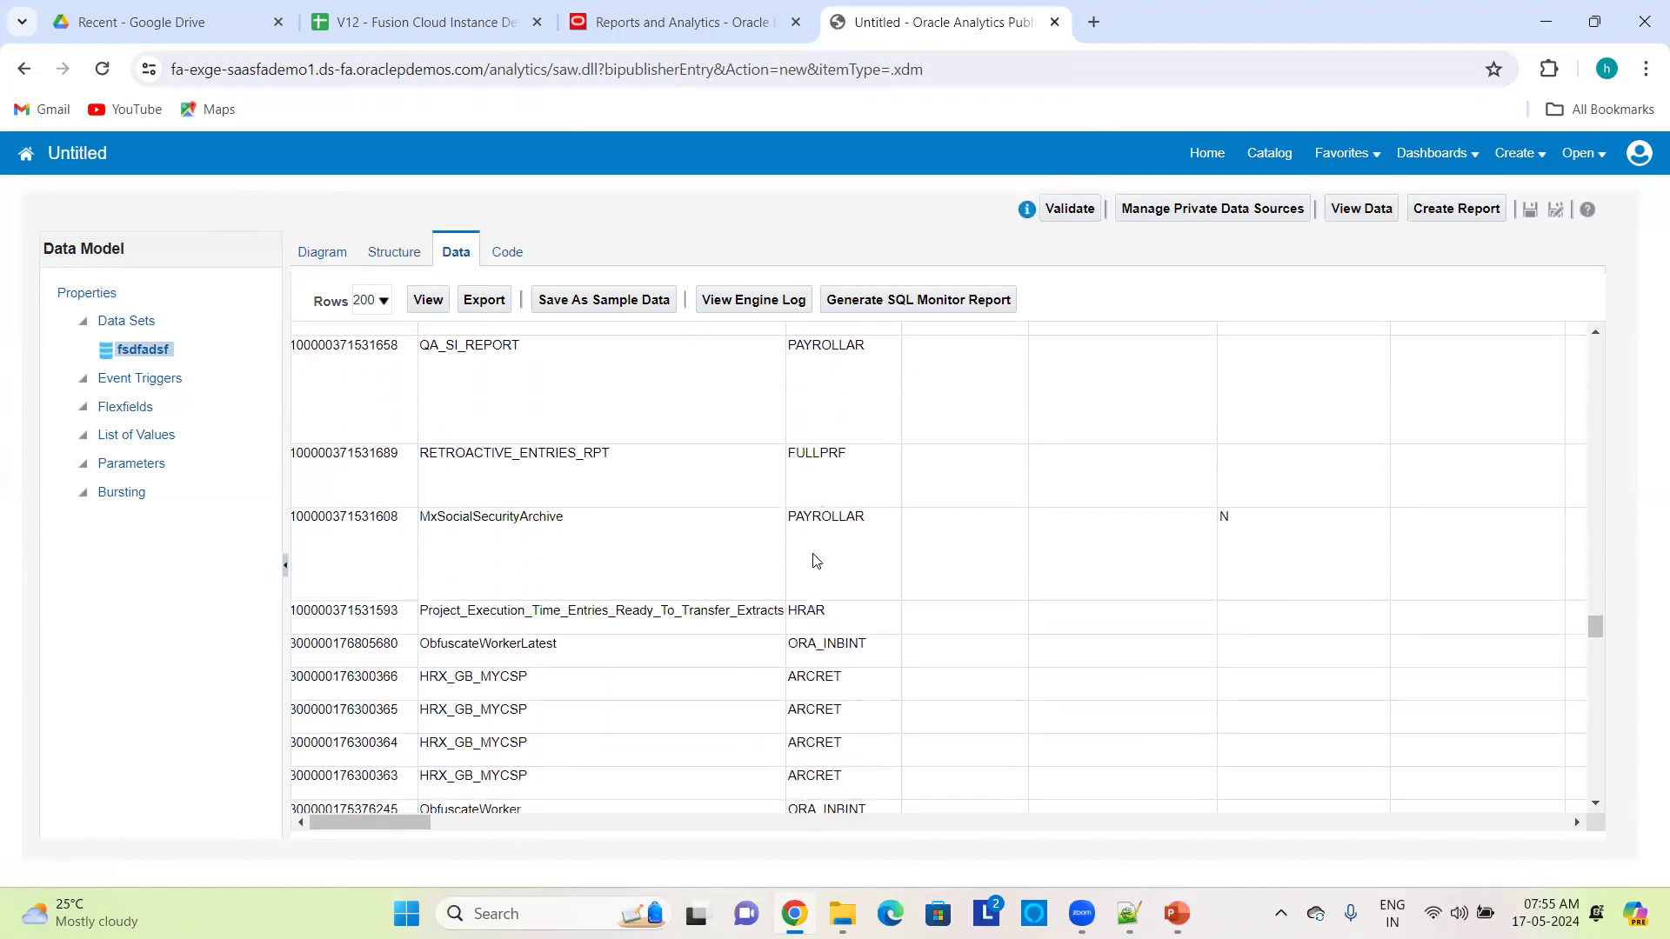
pyautogui.scroll(10, 816, 561)
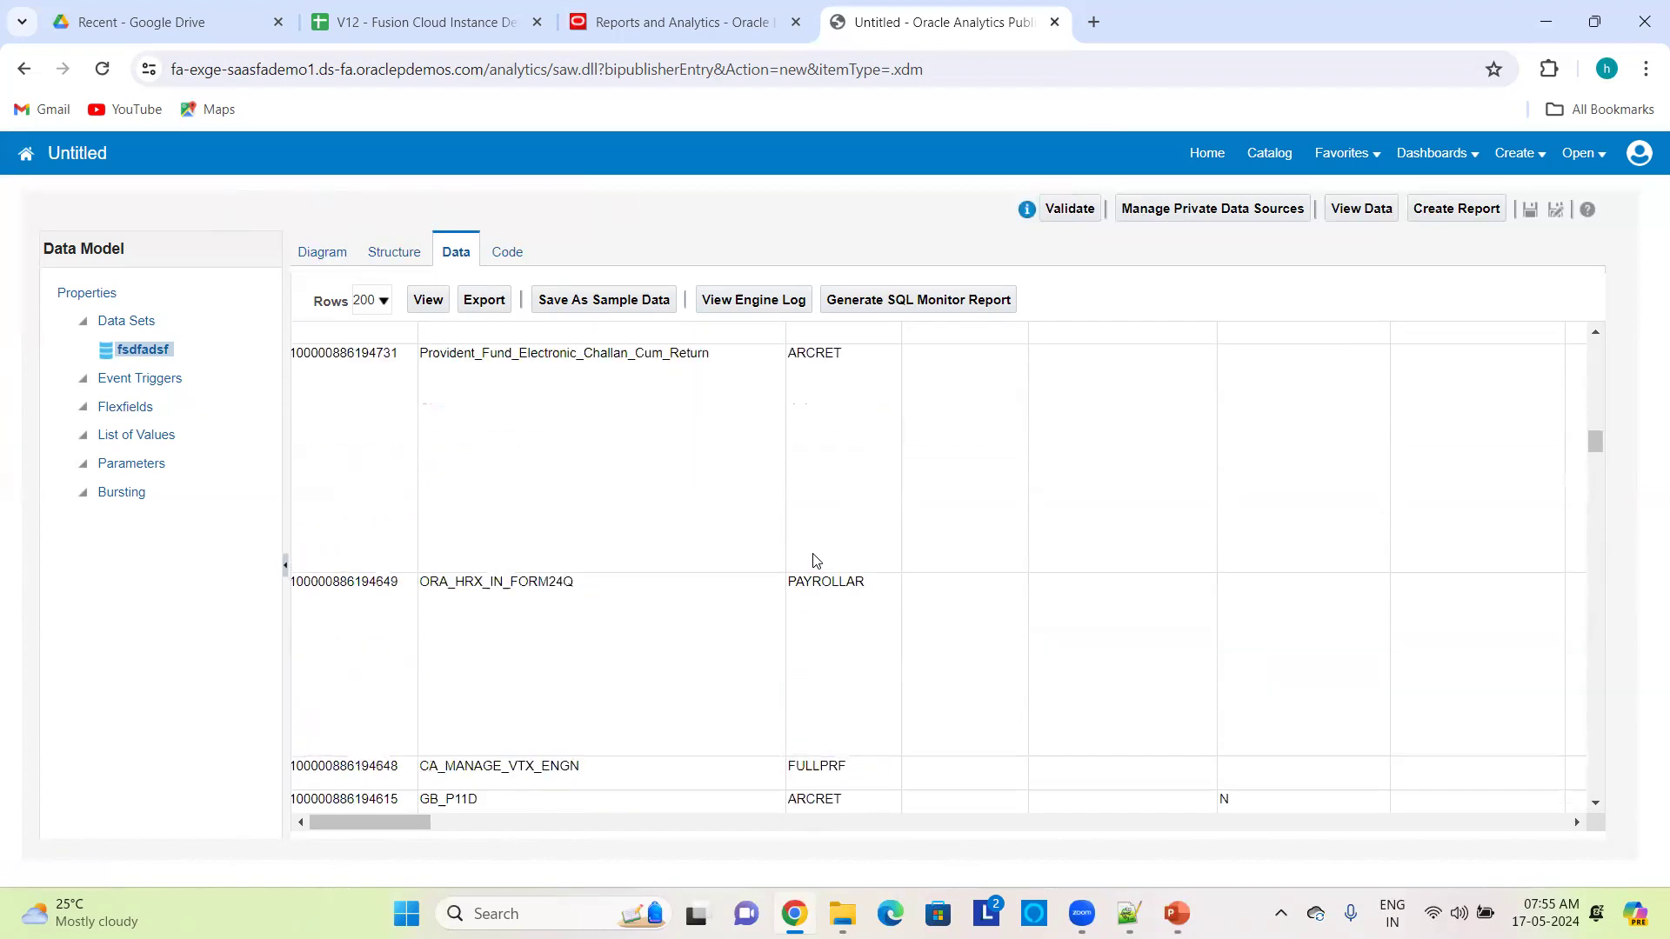
# - Close the untitled data model without saving and return to the Fusion home page
pyautogui.click(1054, 22)
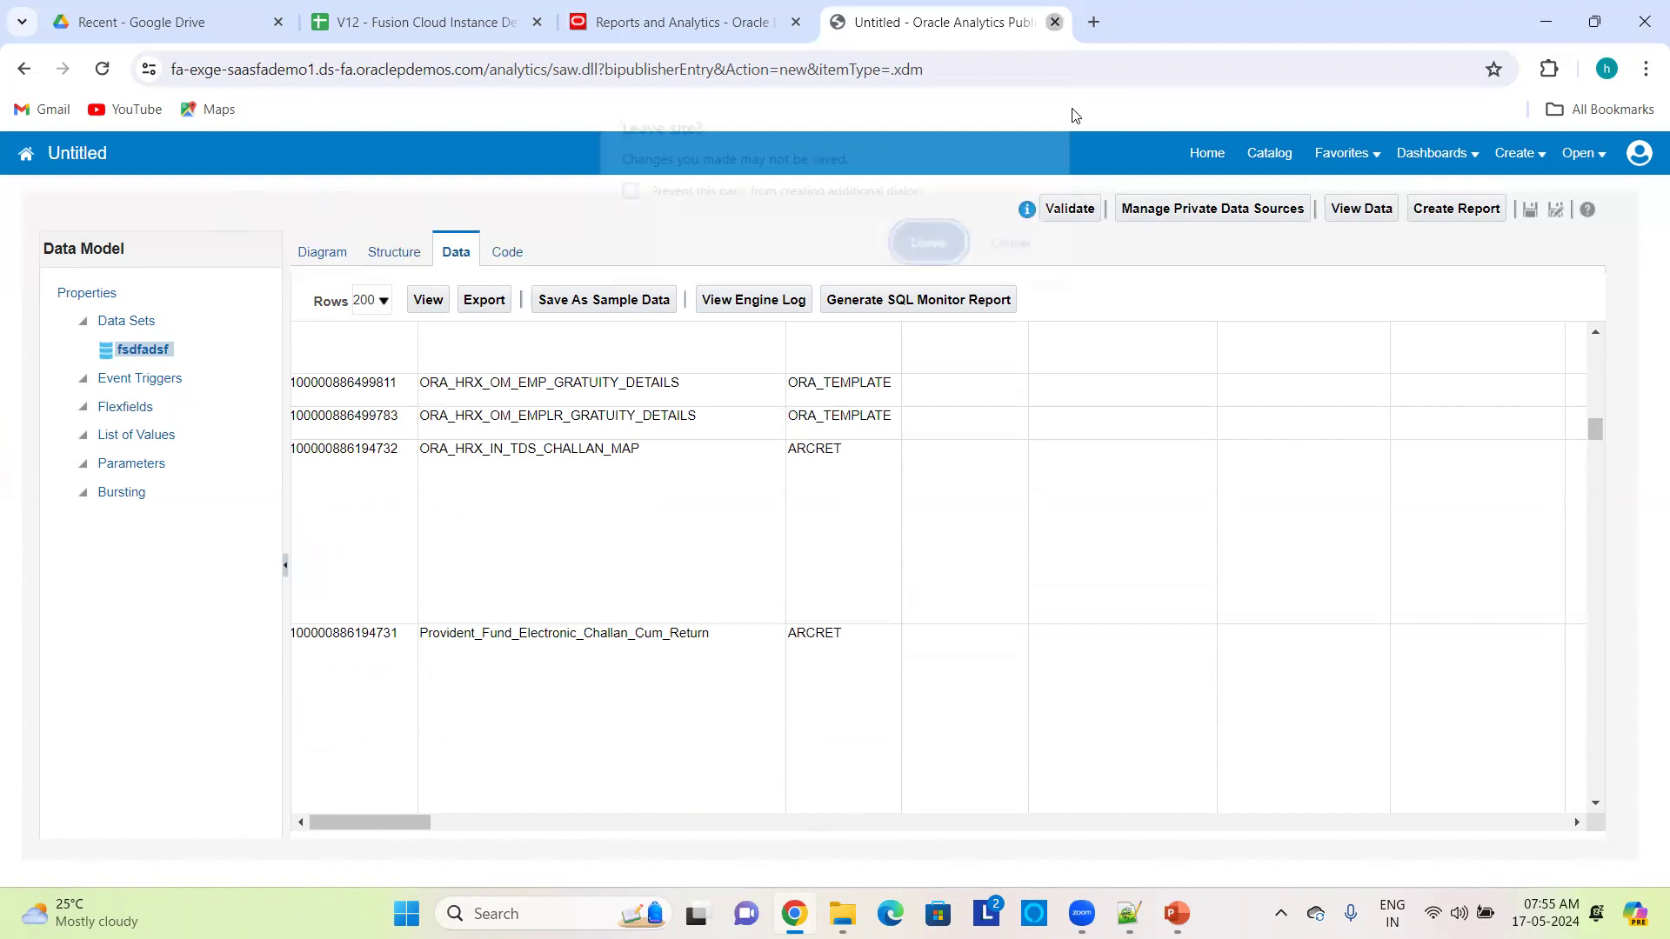
pyautogui.click(932, 245)
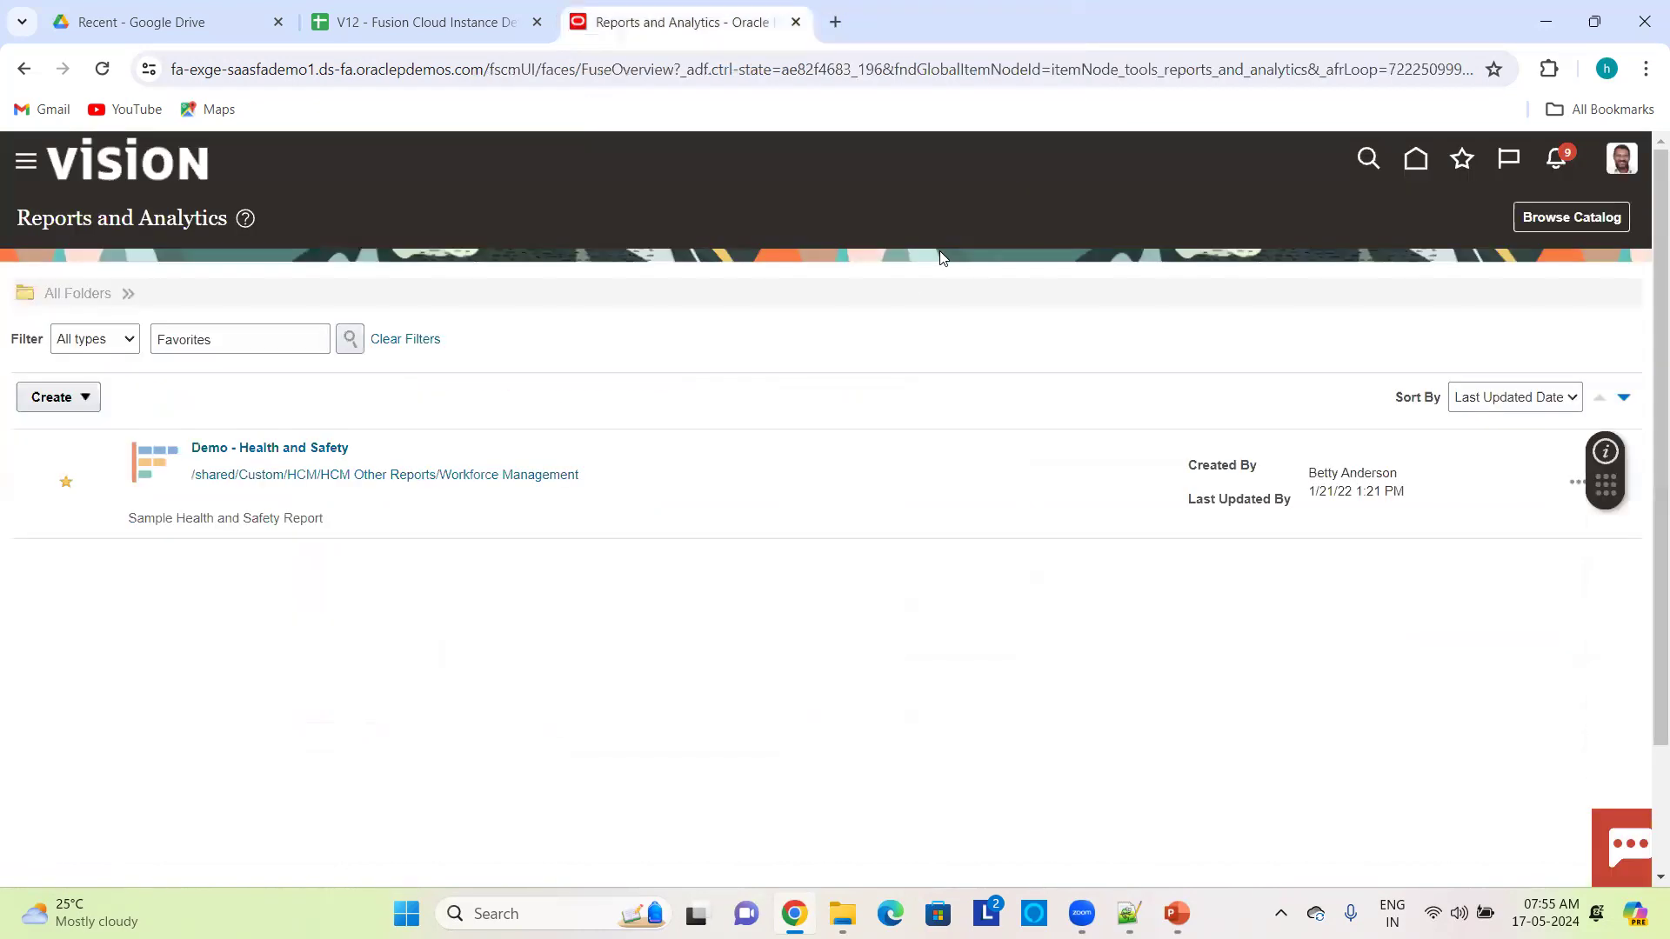
pyautogui.click(1418, 156)
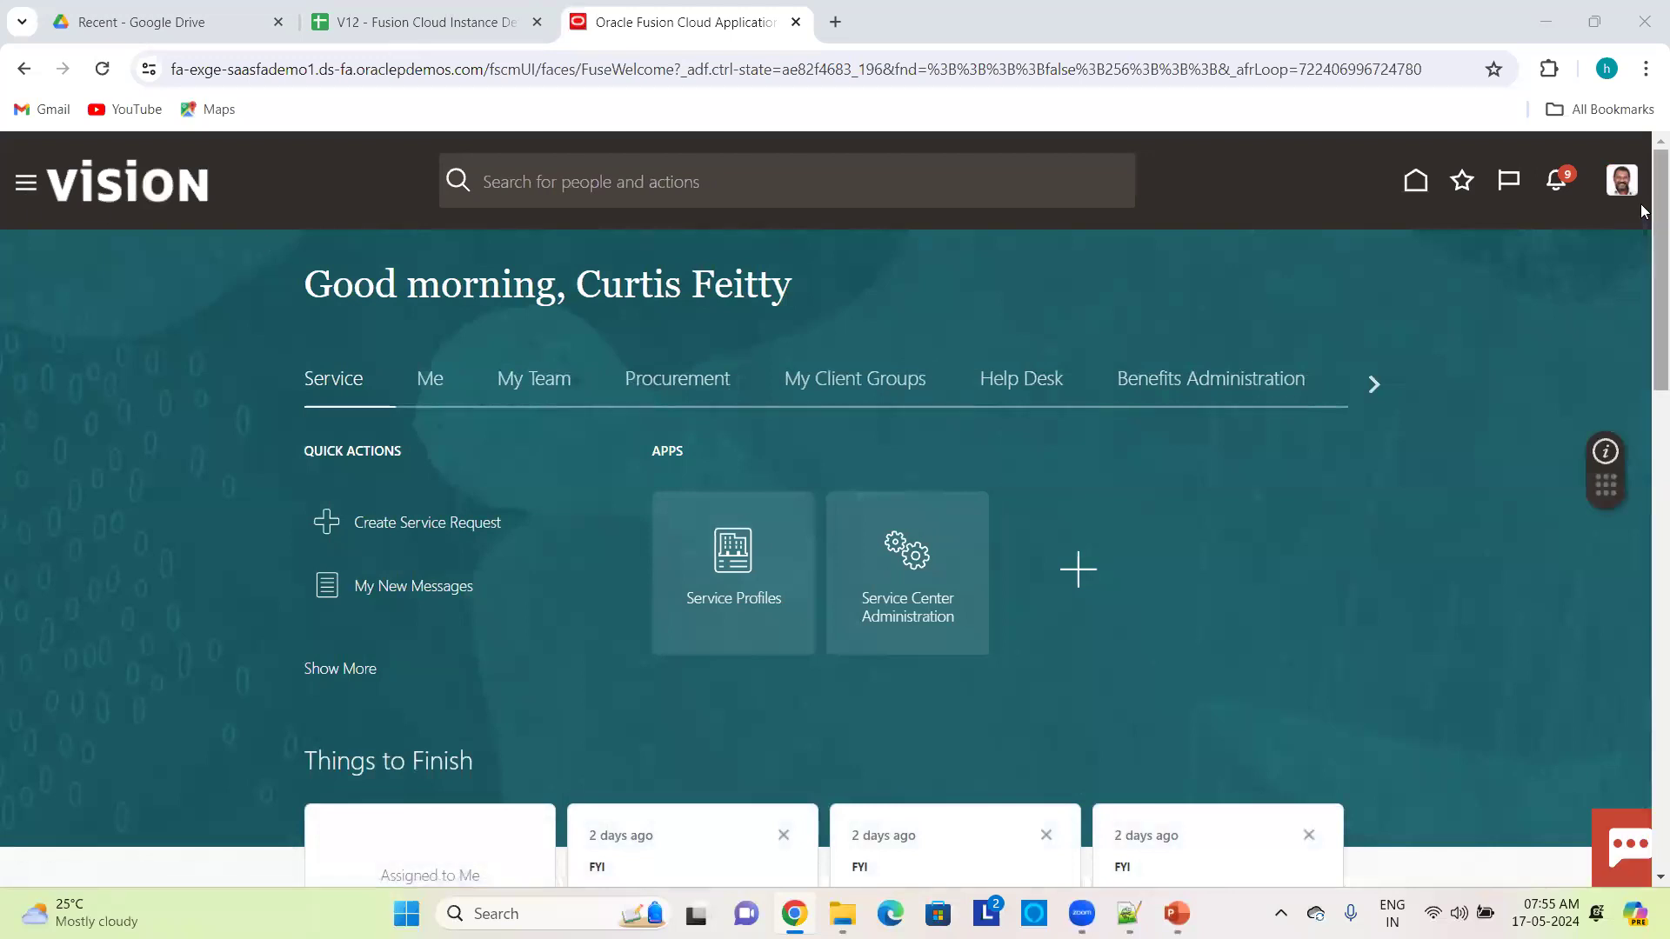
# - Open Setup and Maintenance and show all tasks for the Initial Users functional area
pyautogui.click(1621, 181)
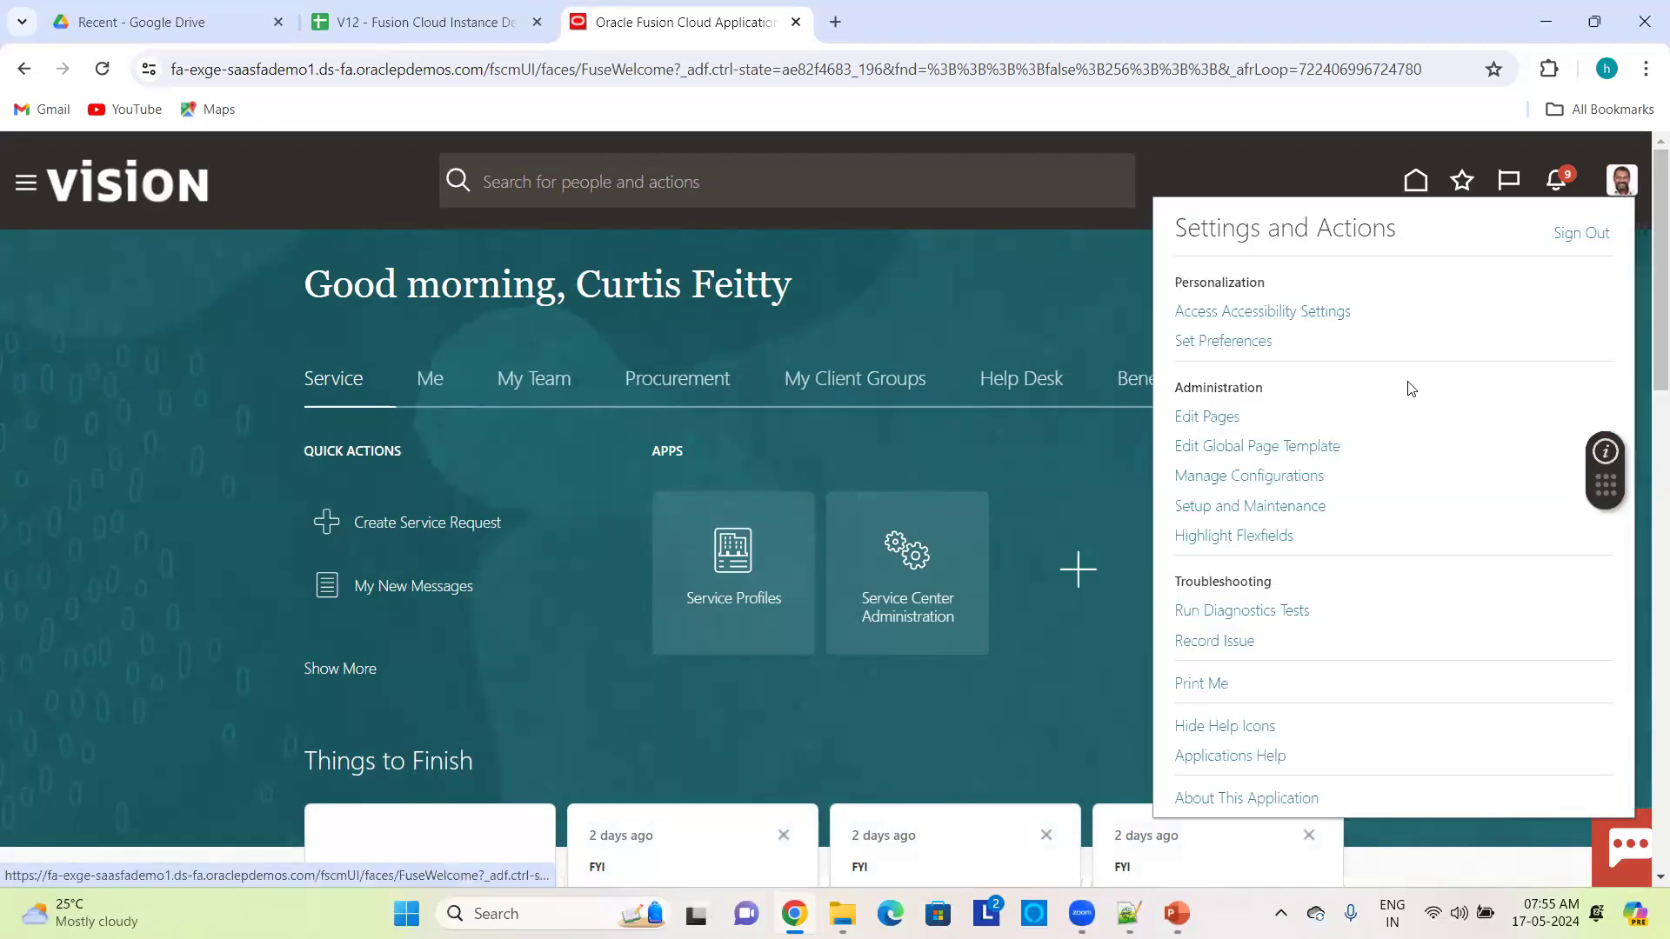
pyautogui.click(1271, 507)
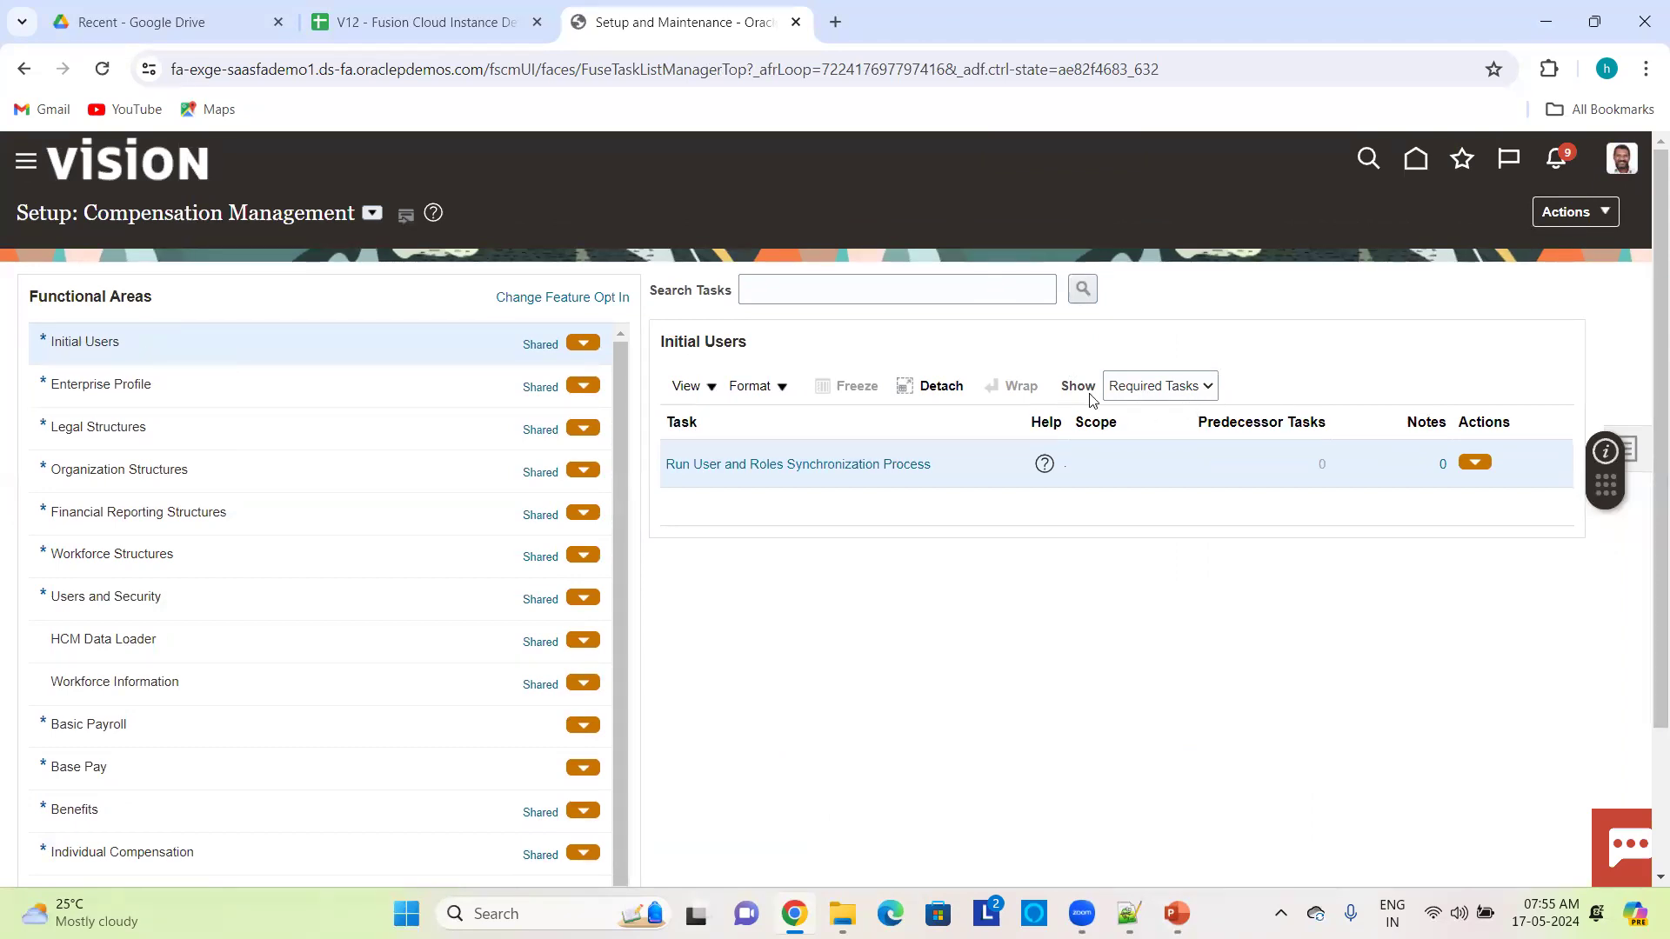
pyautogui.click(1166, 395)
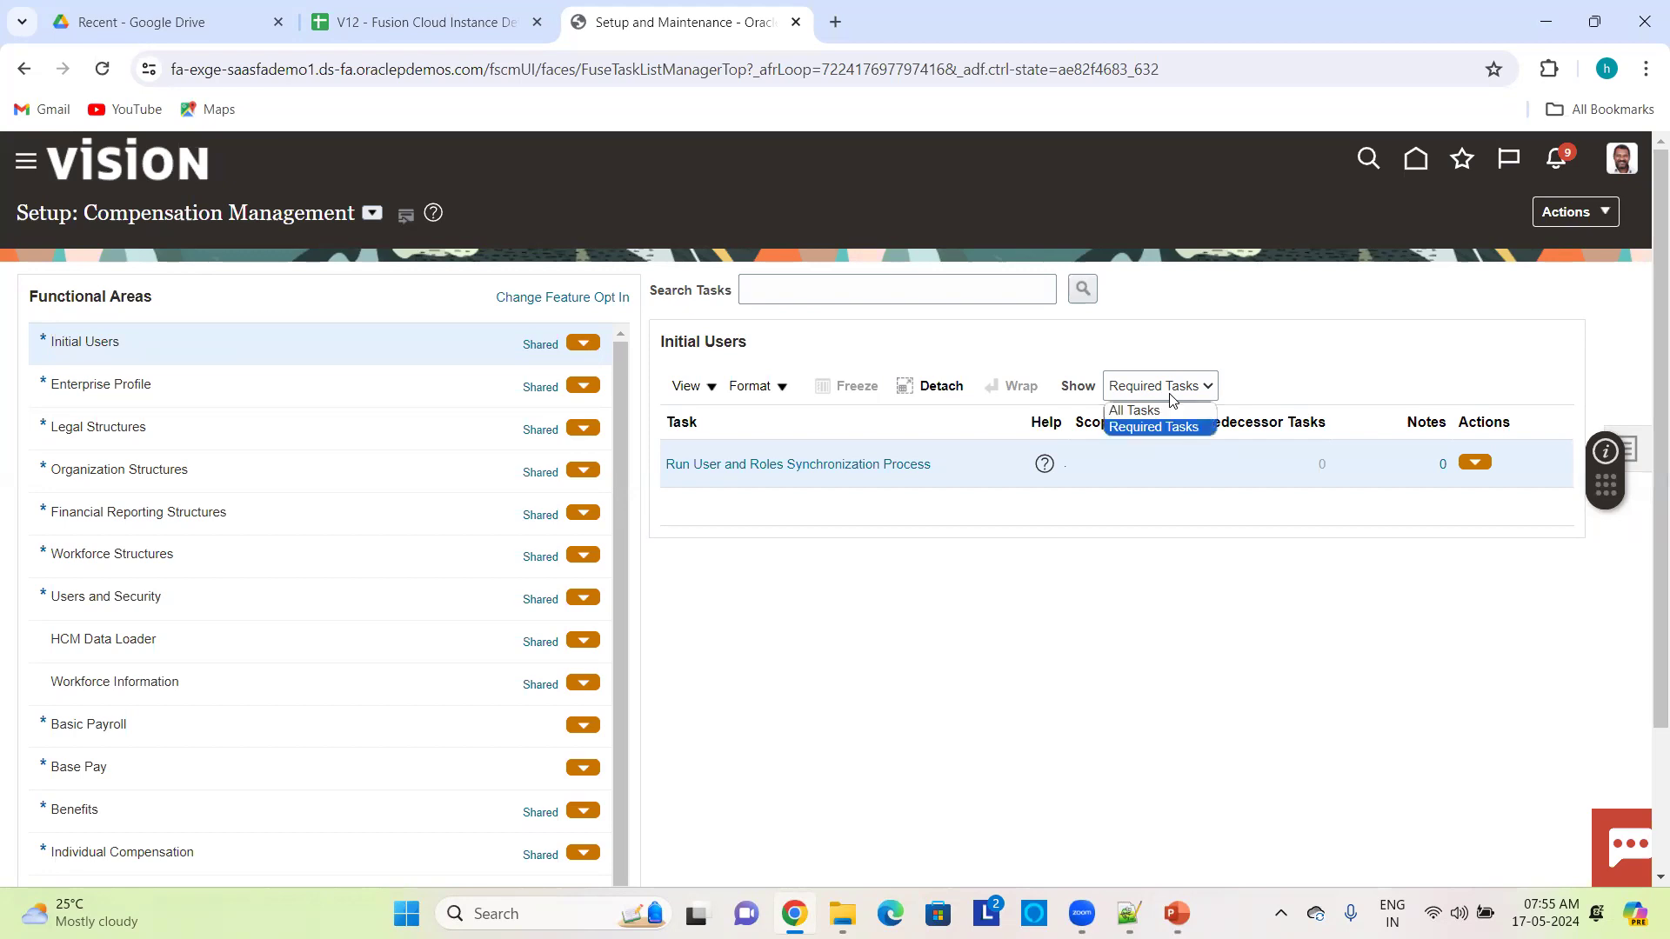
pyautogui.click(1159, 412)
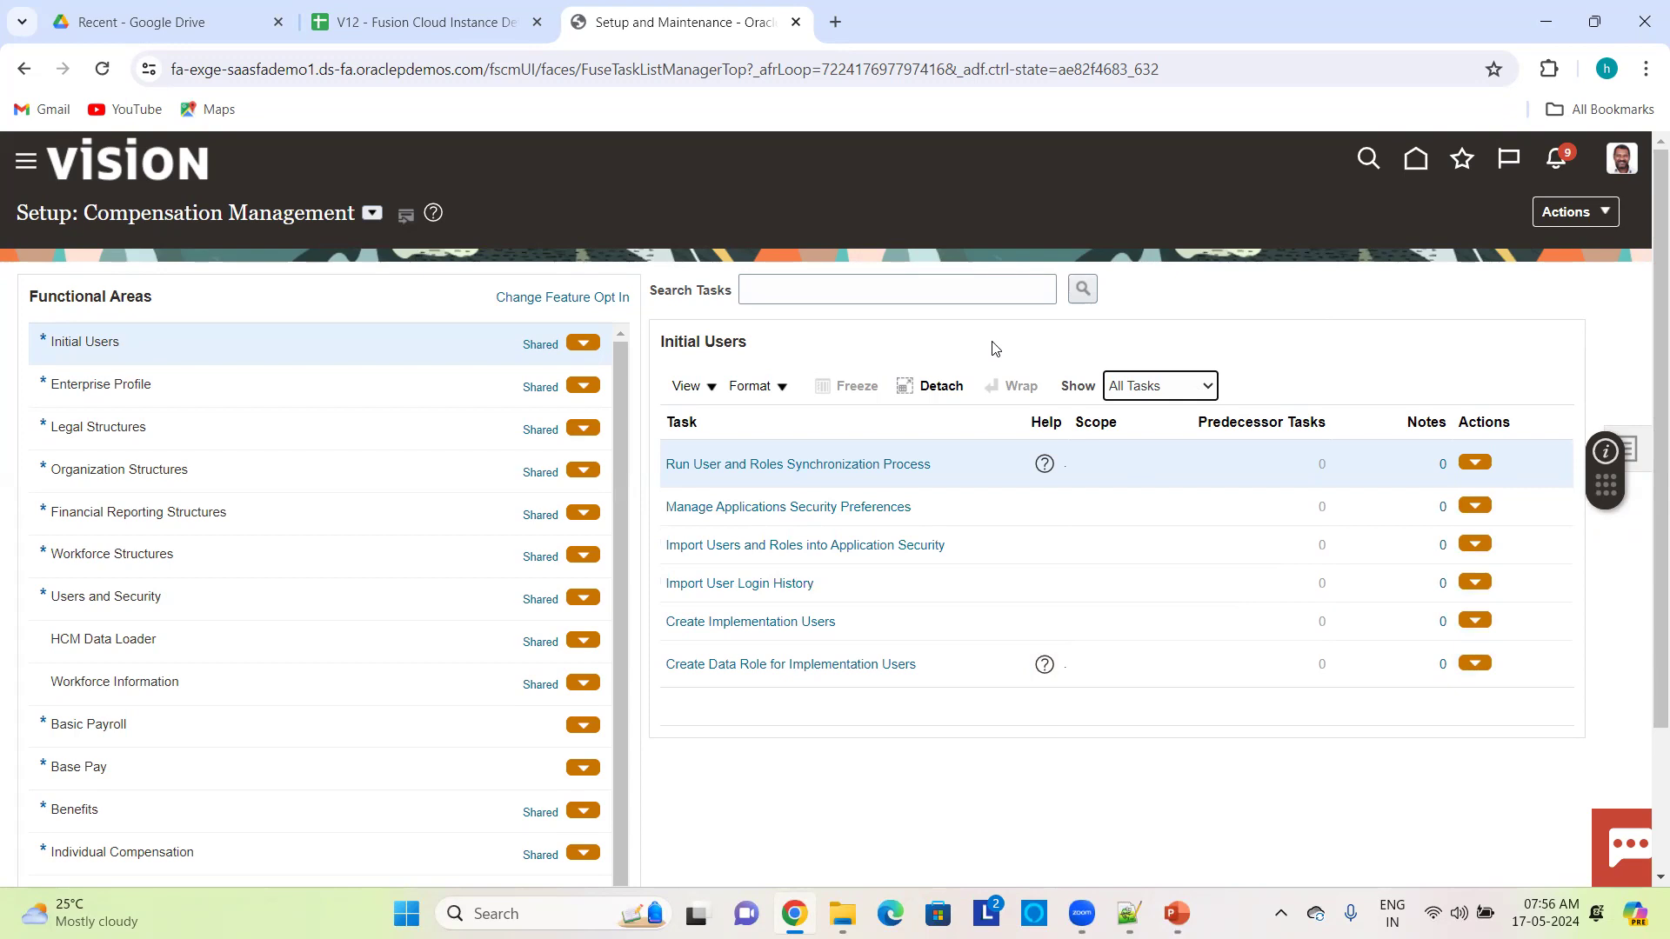
# - Examine the view, column and format options available for the Initial Users task table
pyautogui.click(687, 387)
pyautogui.moveTo(721, 474)
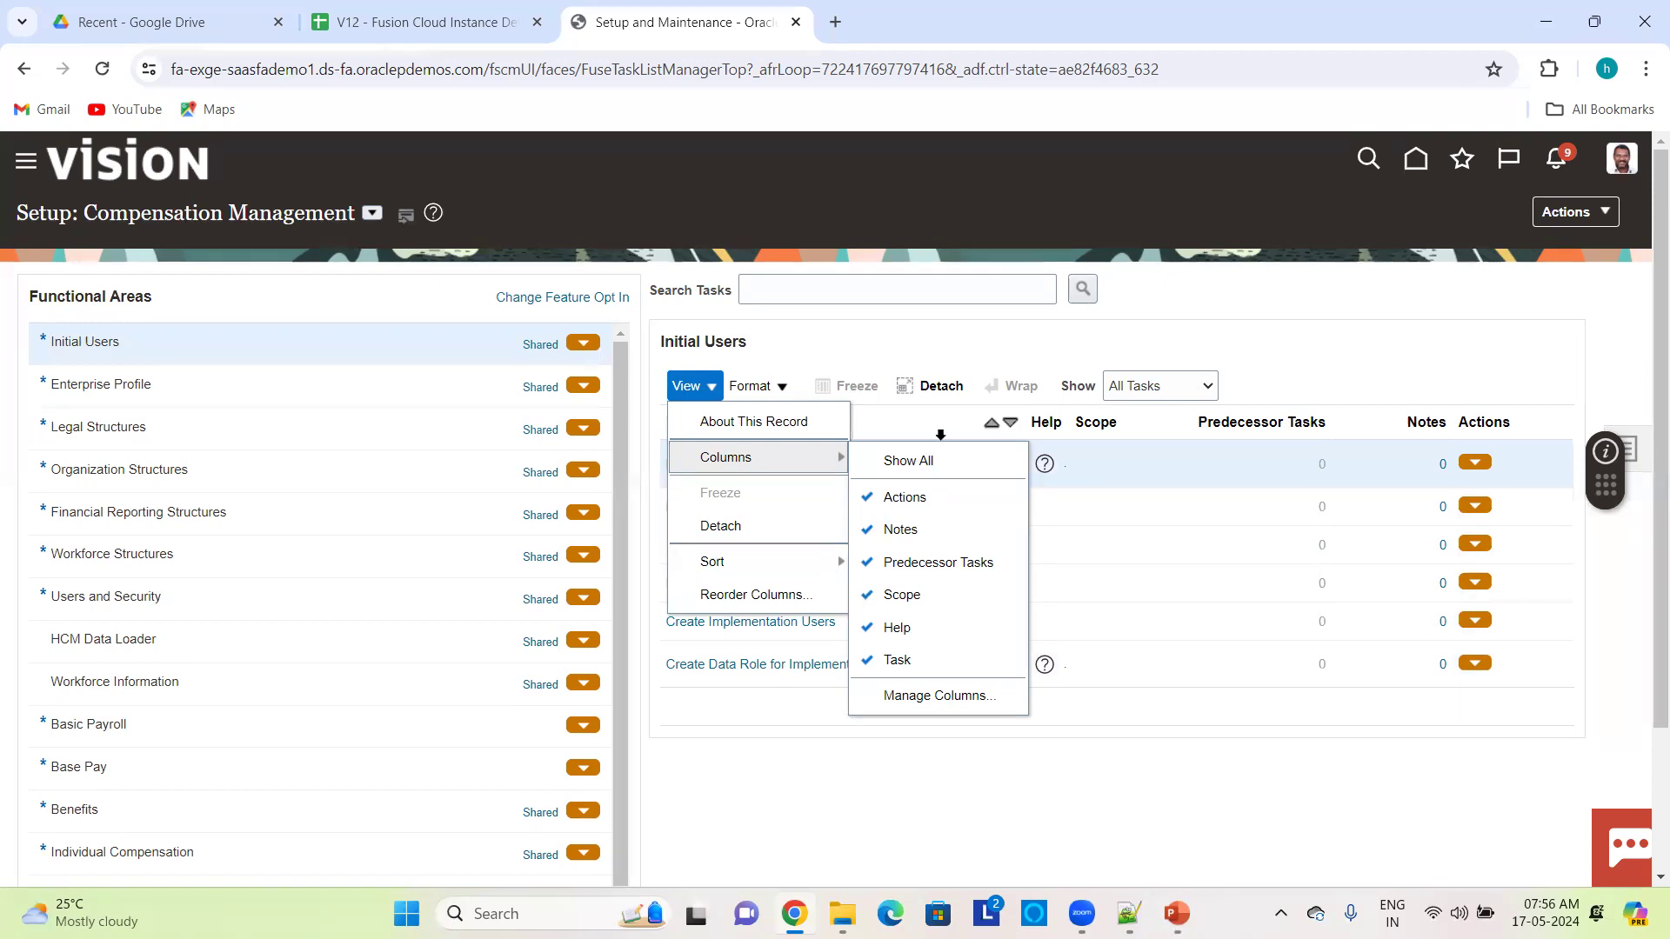
pyautogui.click(1151, 358)
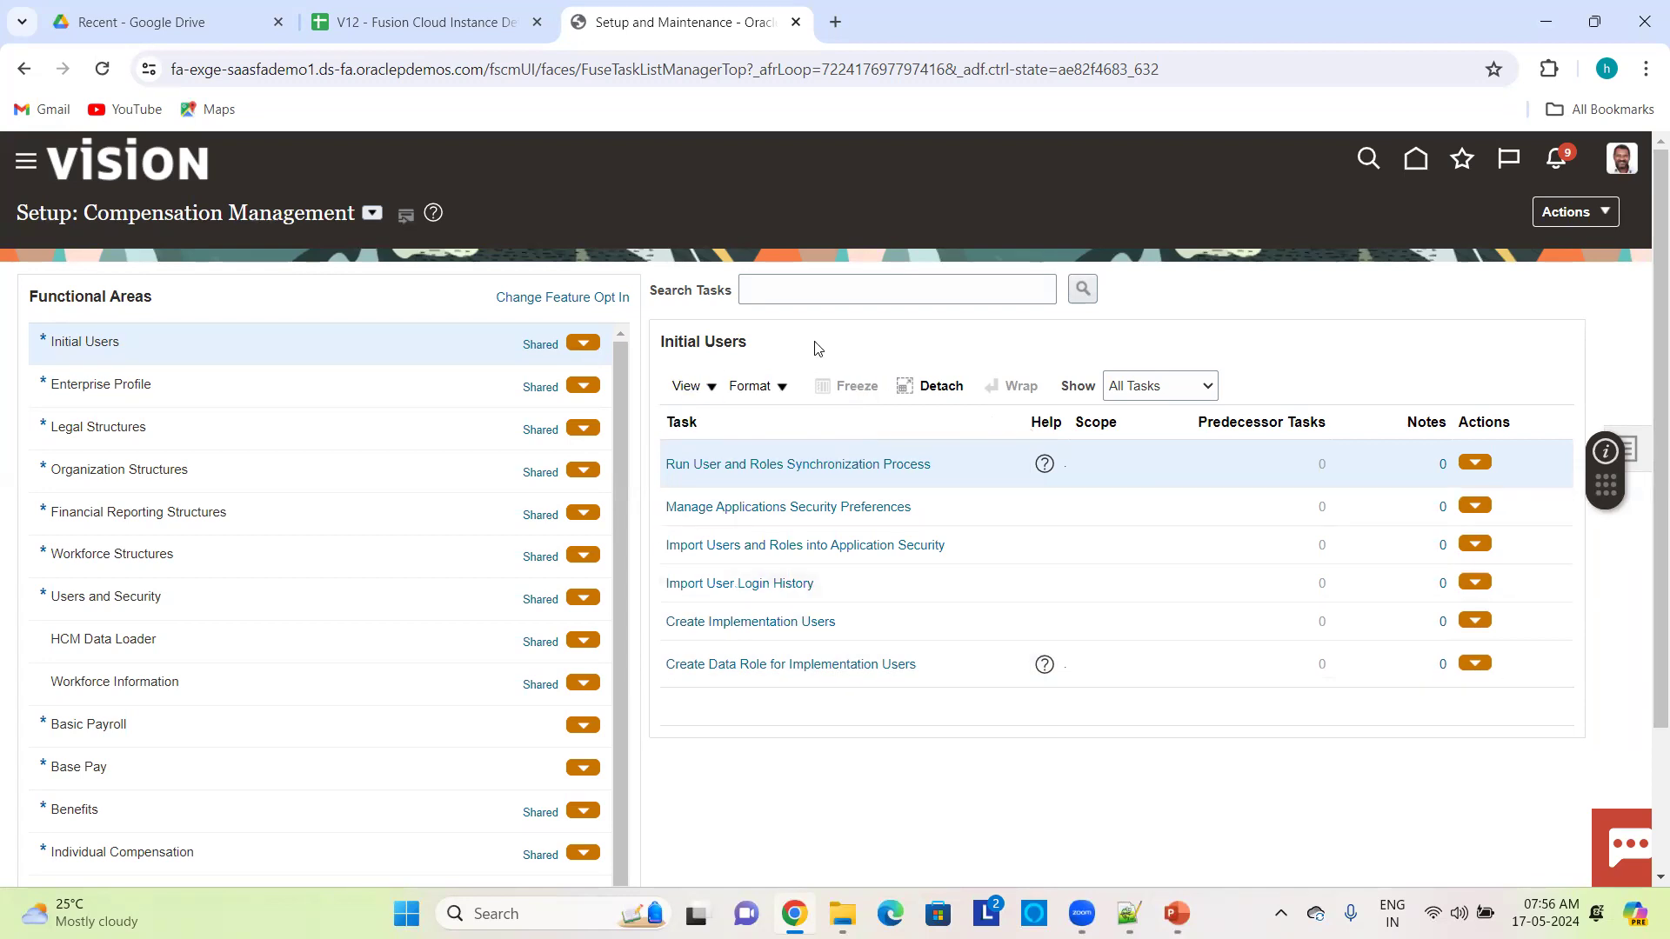
pyautogui.click(712, 386)
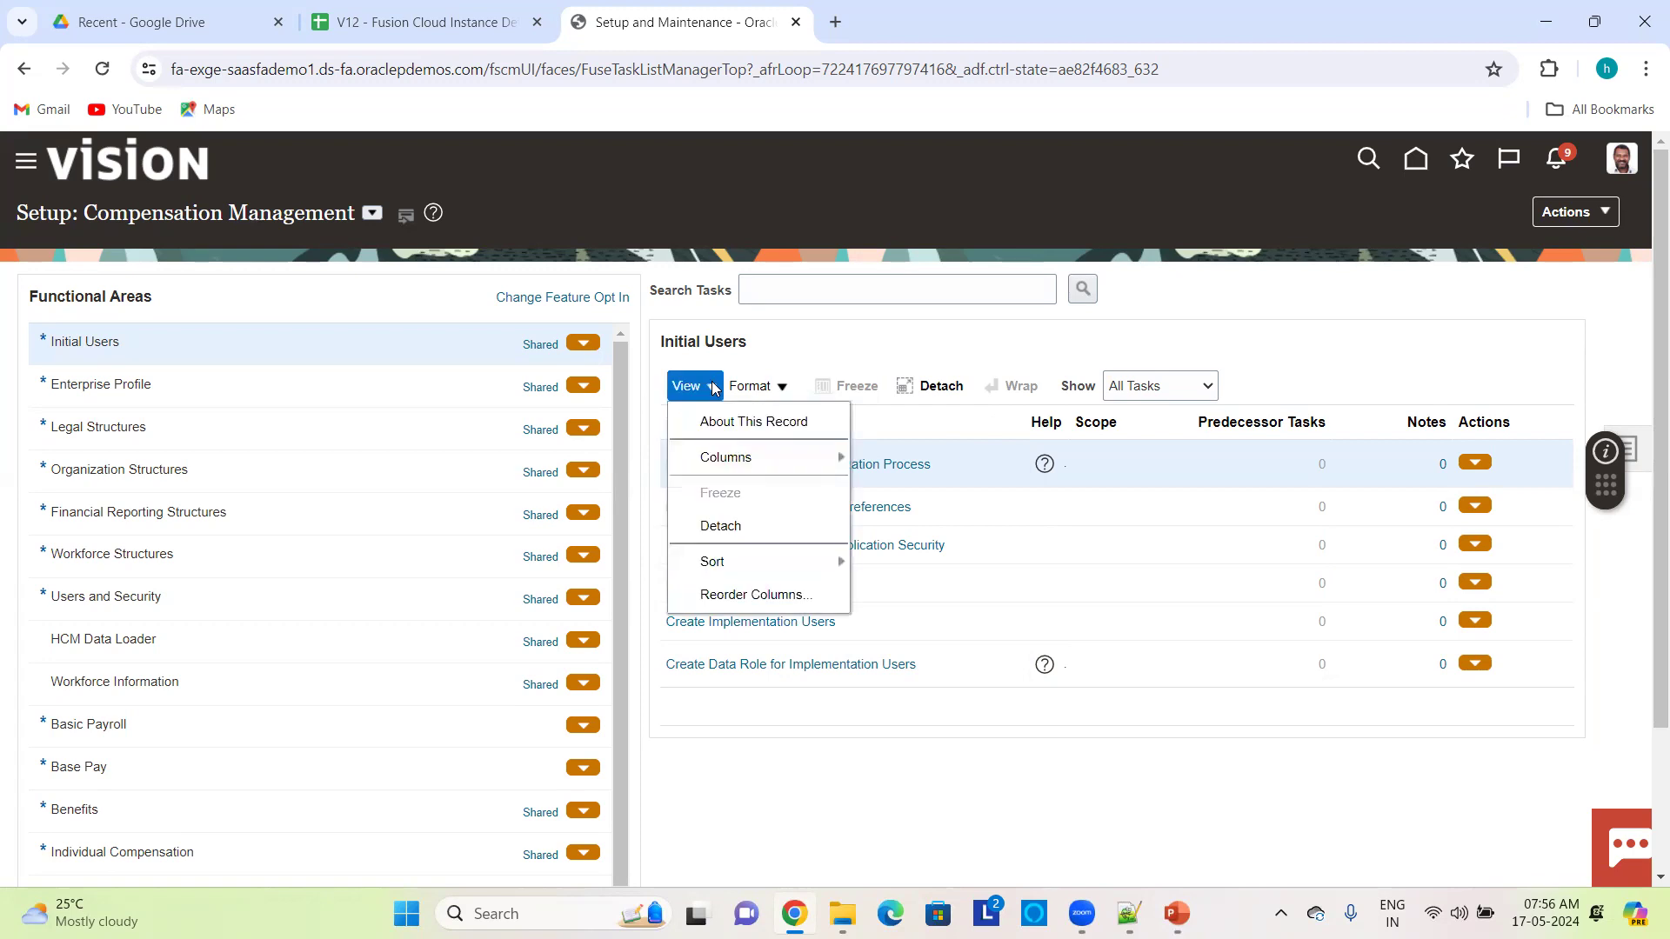
pyautogui.click(765, 386)
pyautogui.click(851, 353)
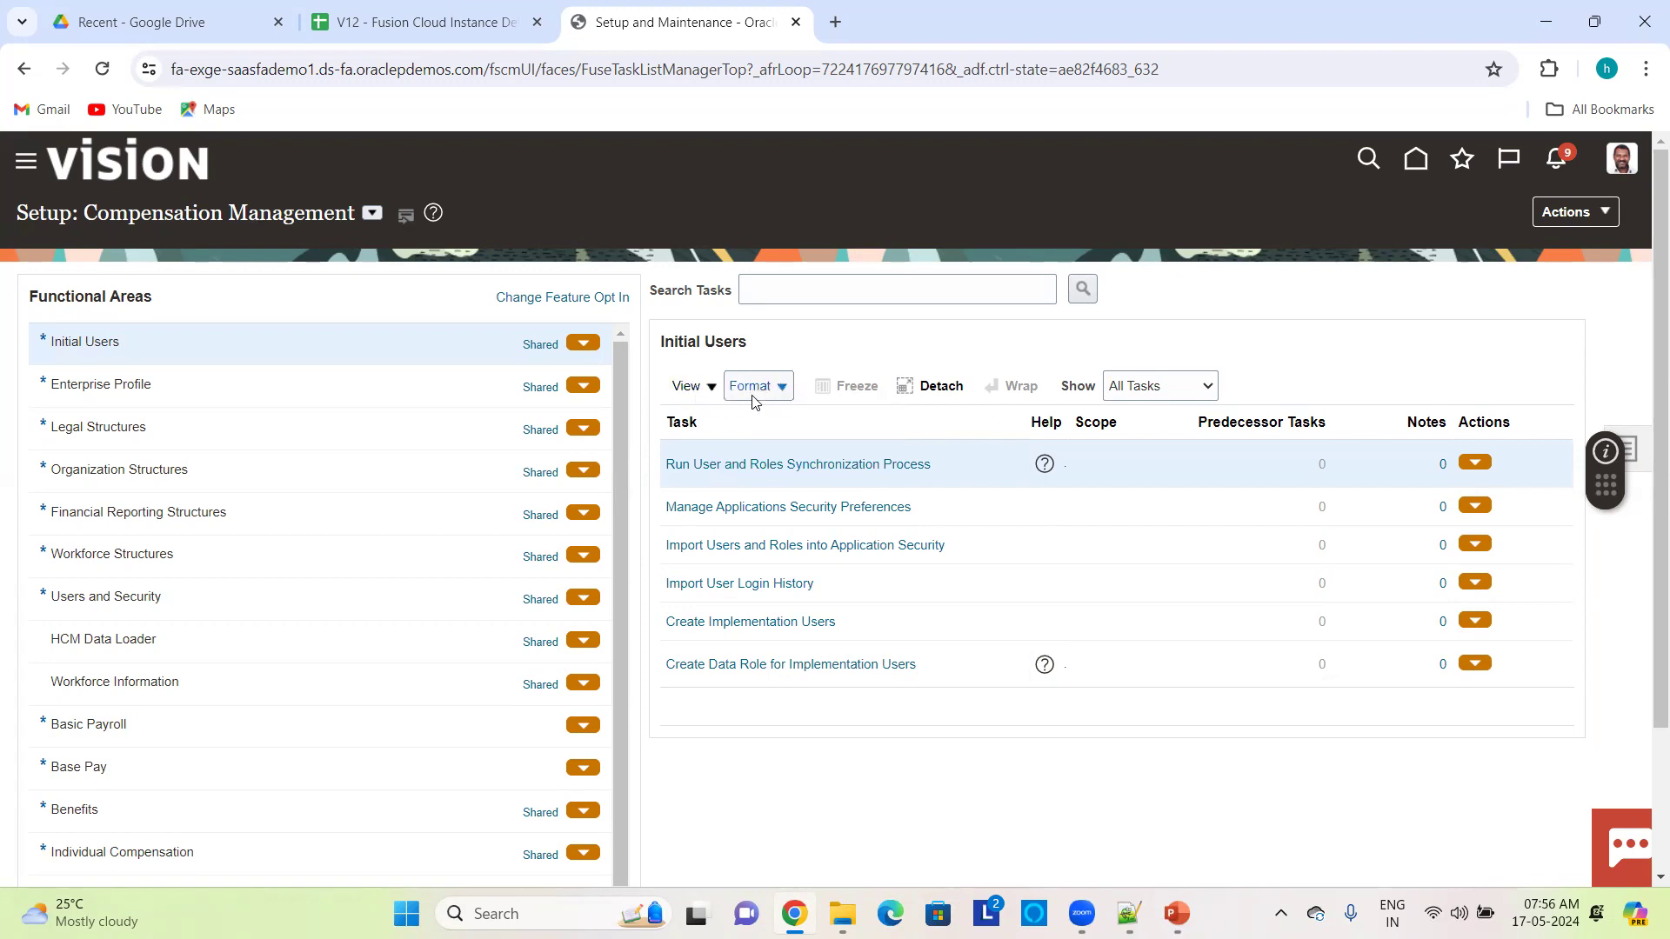
pyautogui.click(698, 397)
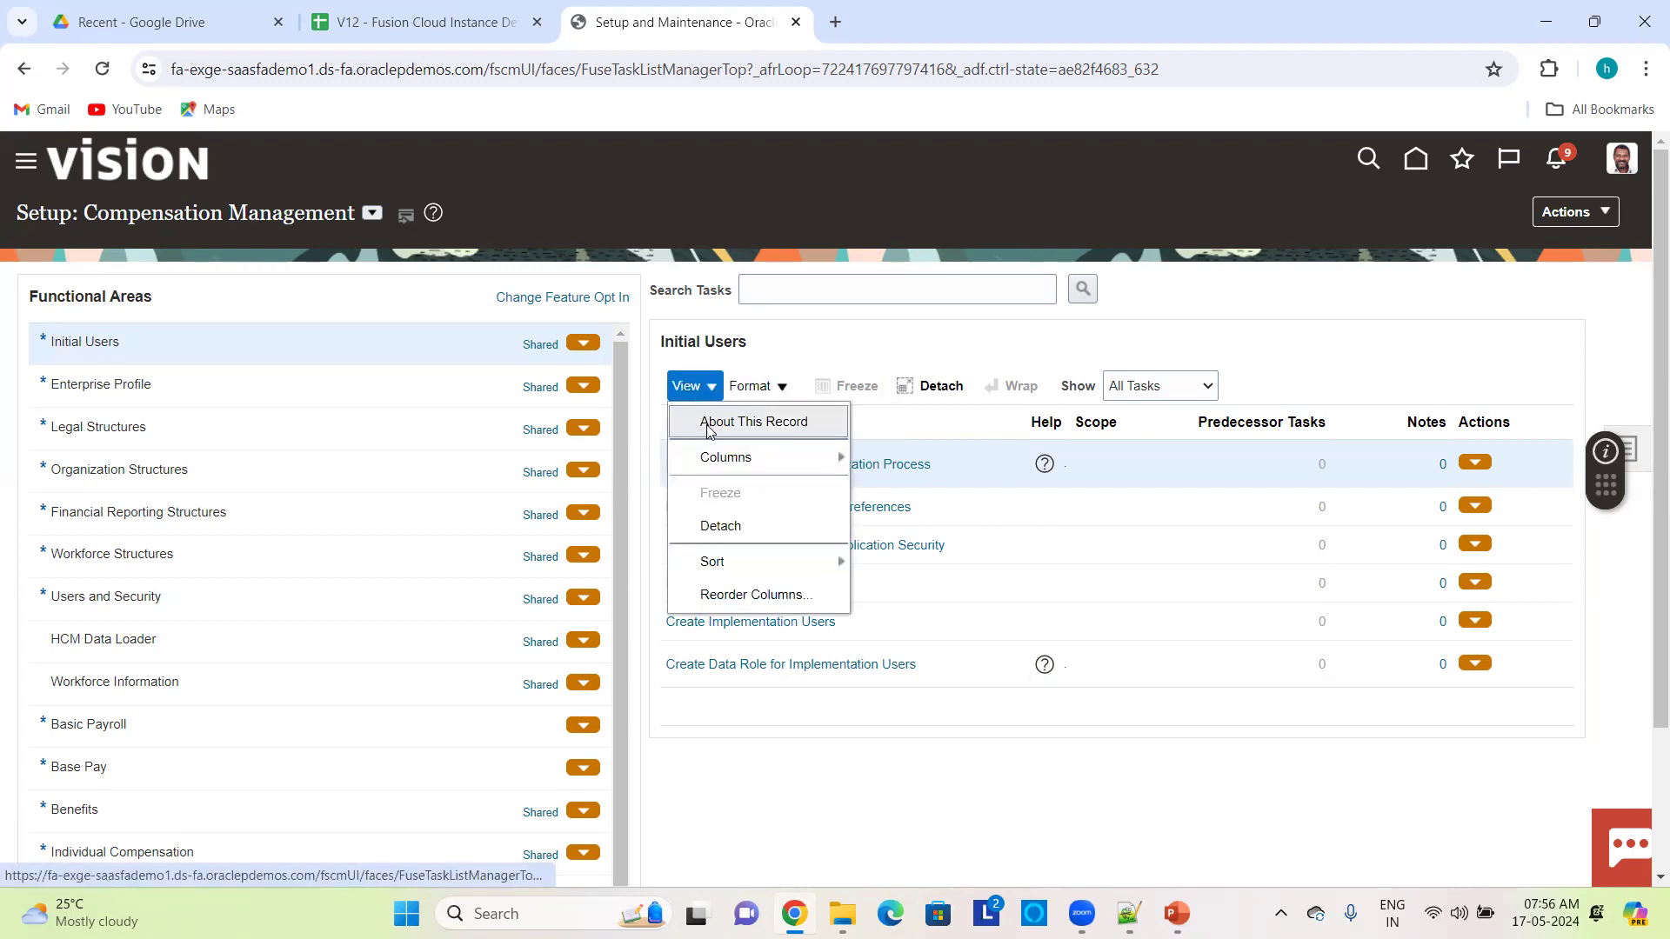
pyautogui.moveTo(716, 463)
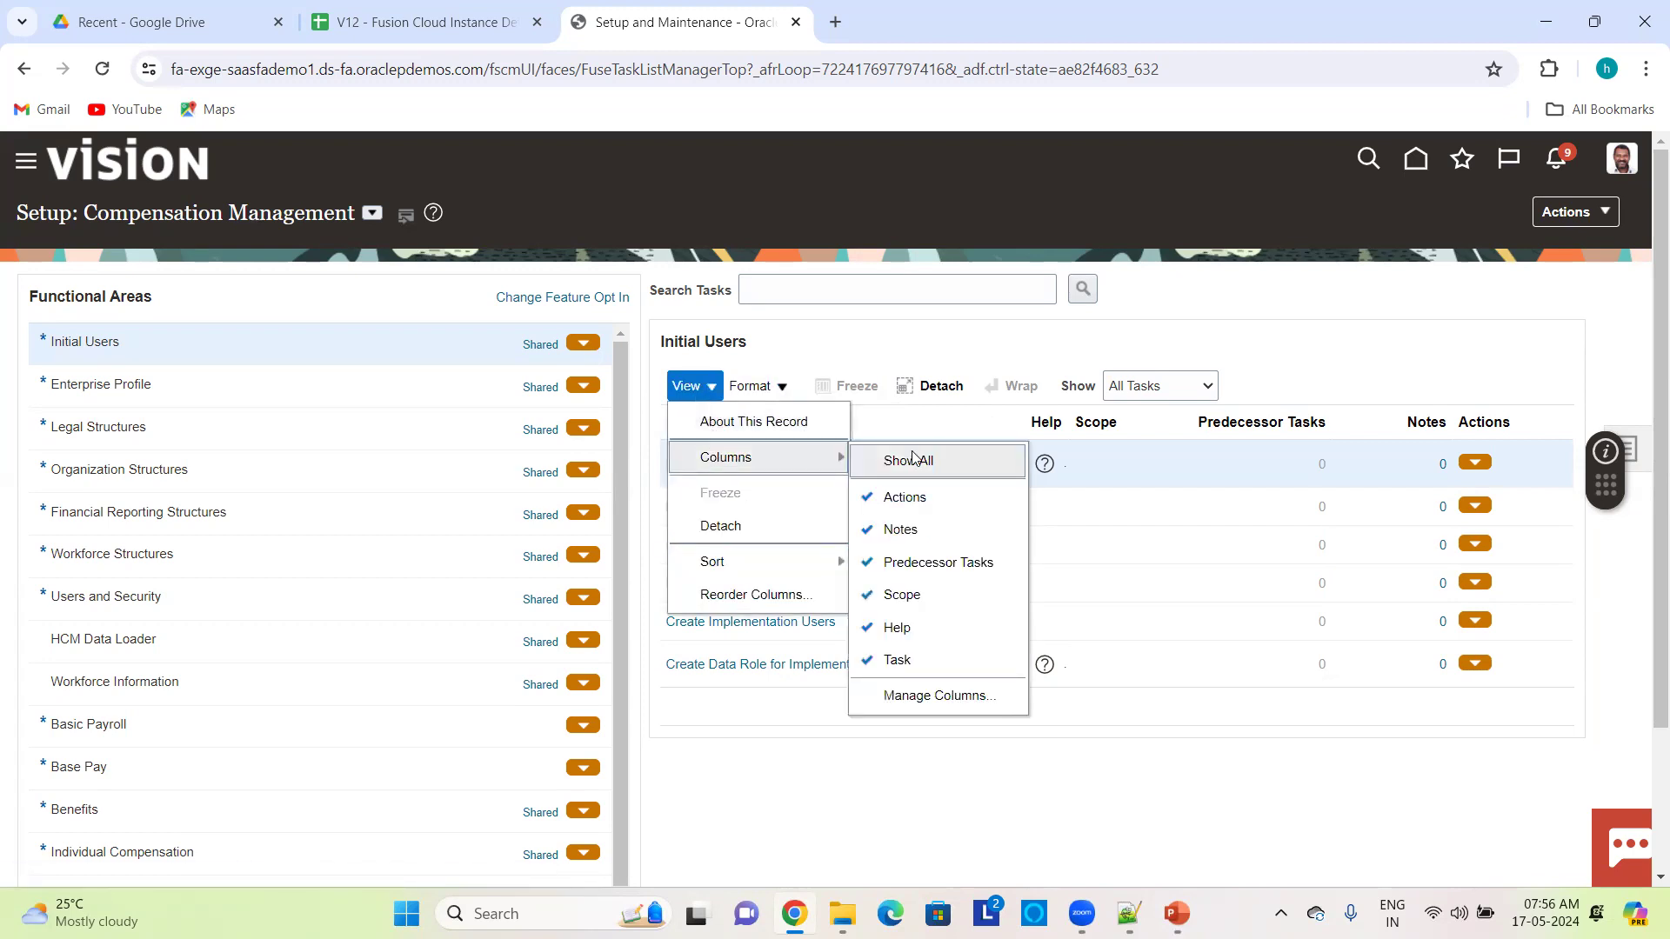
pyautogui.click(809, 792)
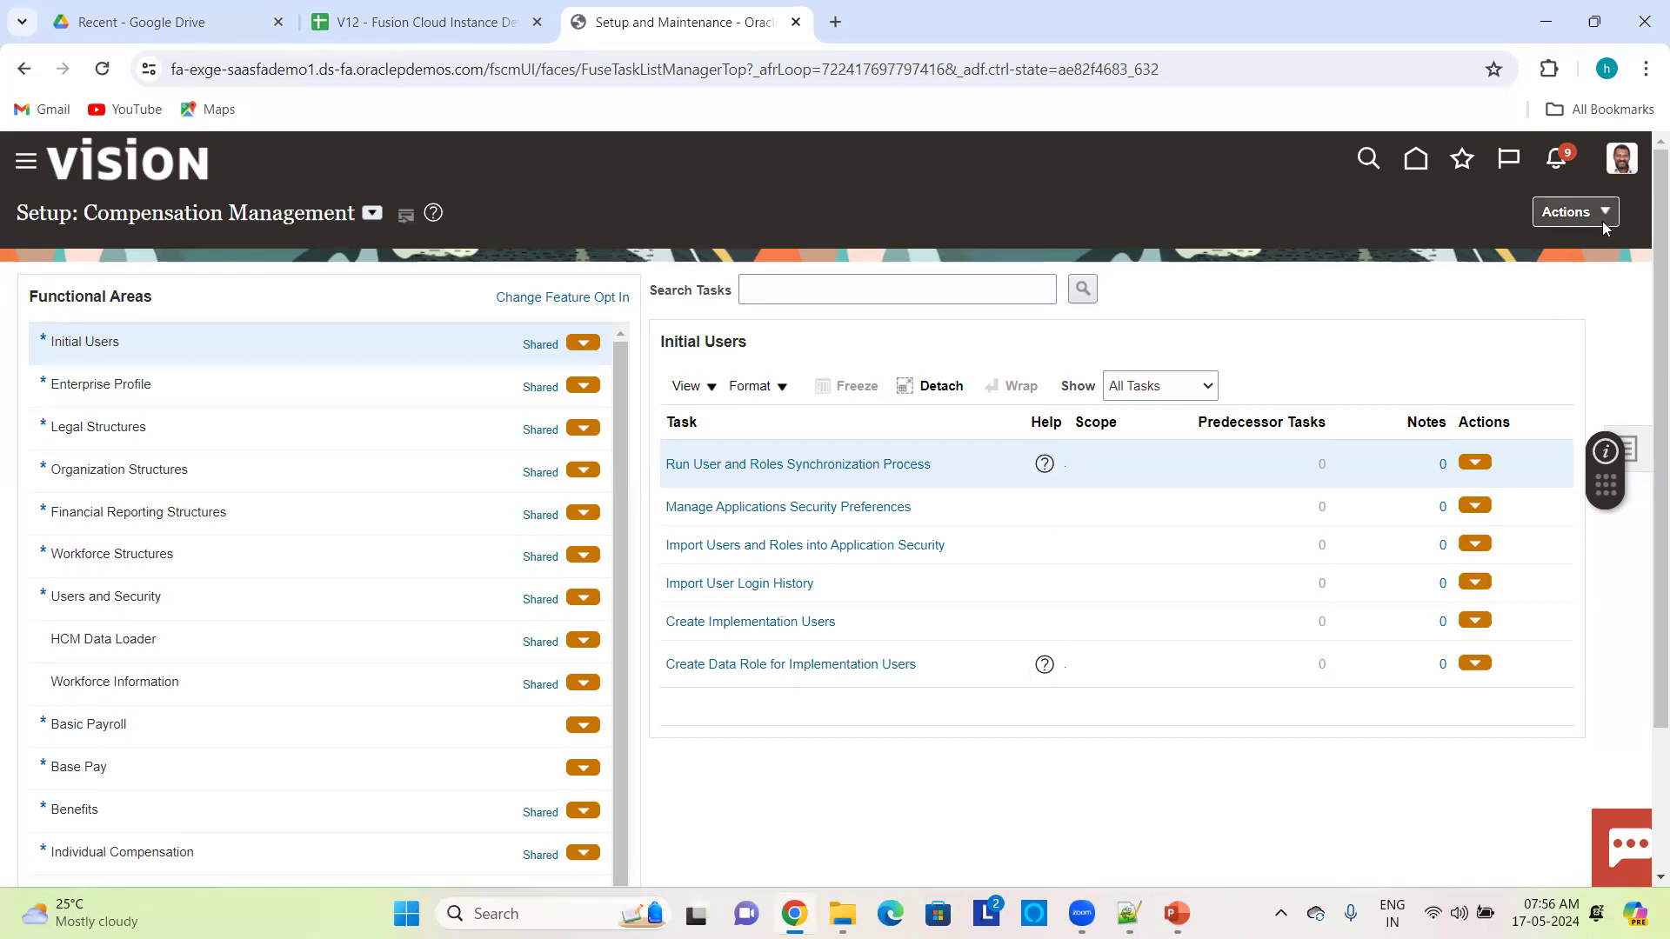
# - Hide the help icons through Settings and Actions and show them again
pyautogui.click(1623, 158)
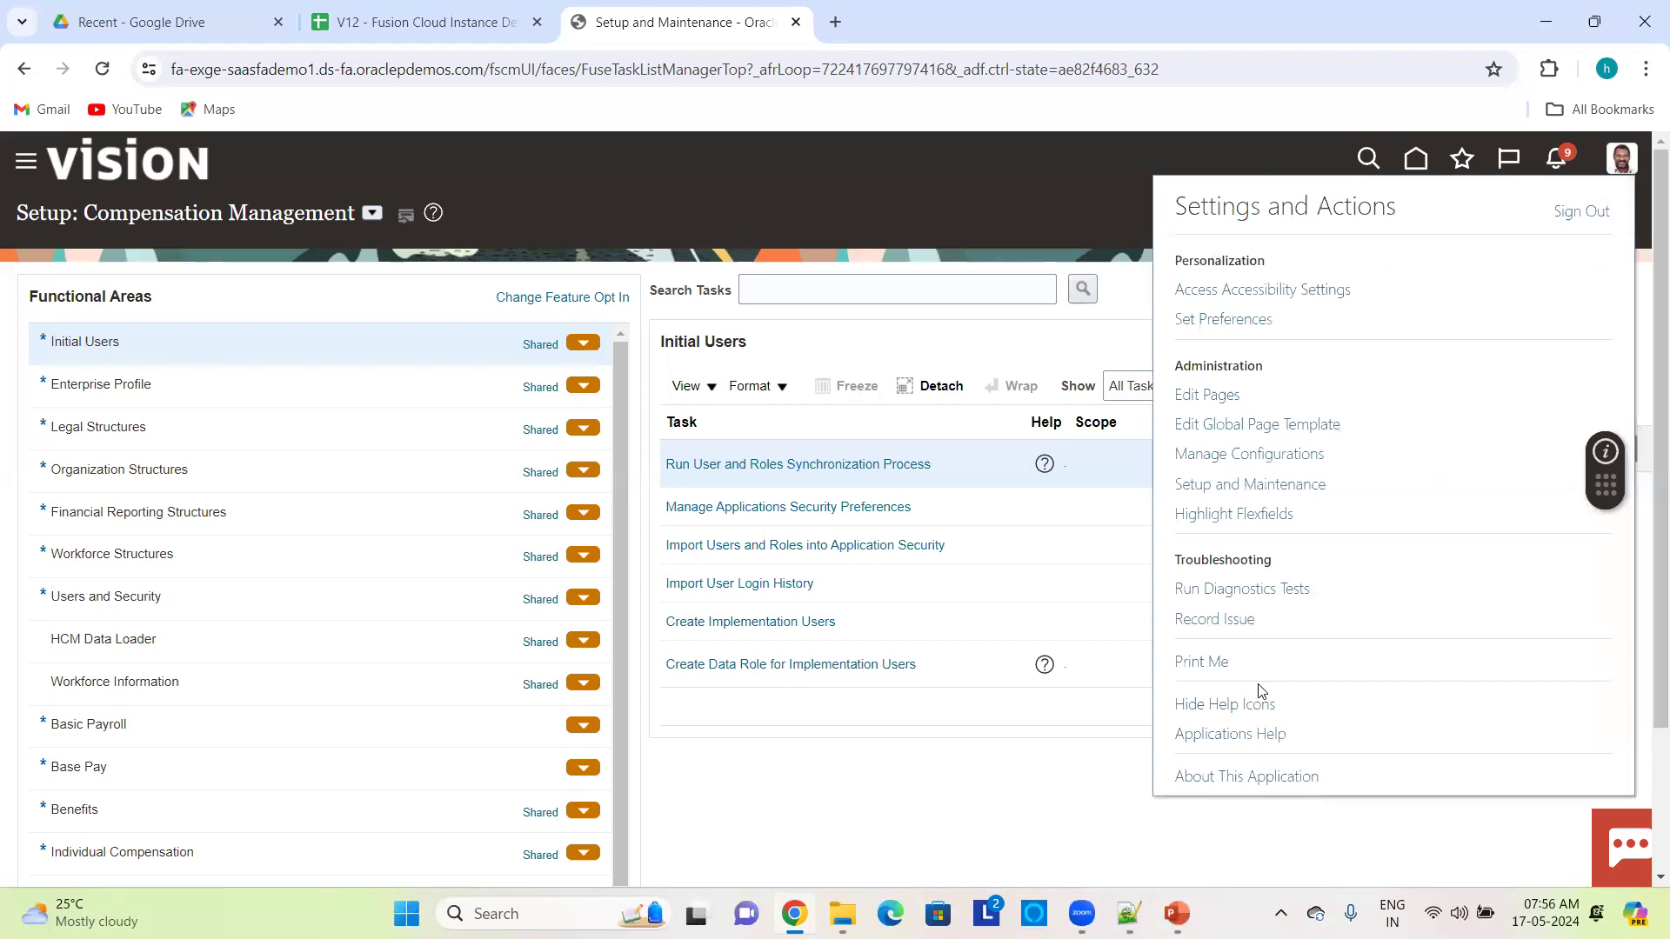
pyautogui.click(1235, 709)
pyautogui.click(1239, 703)
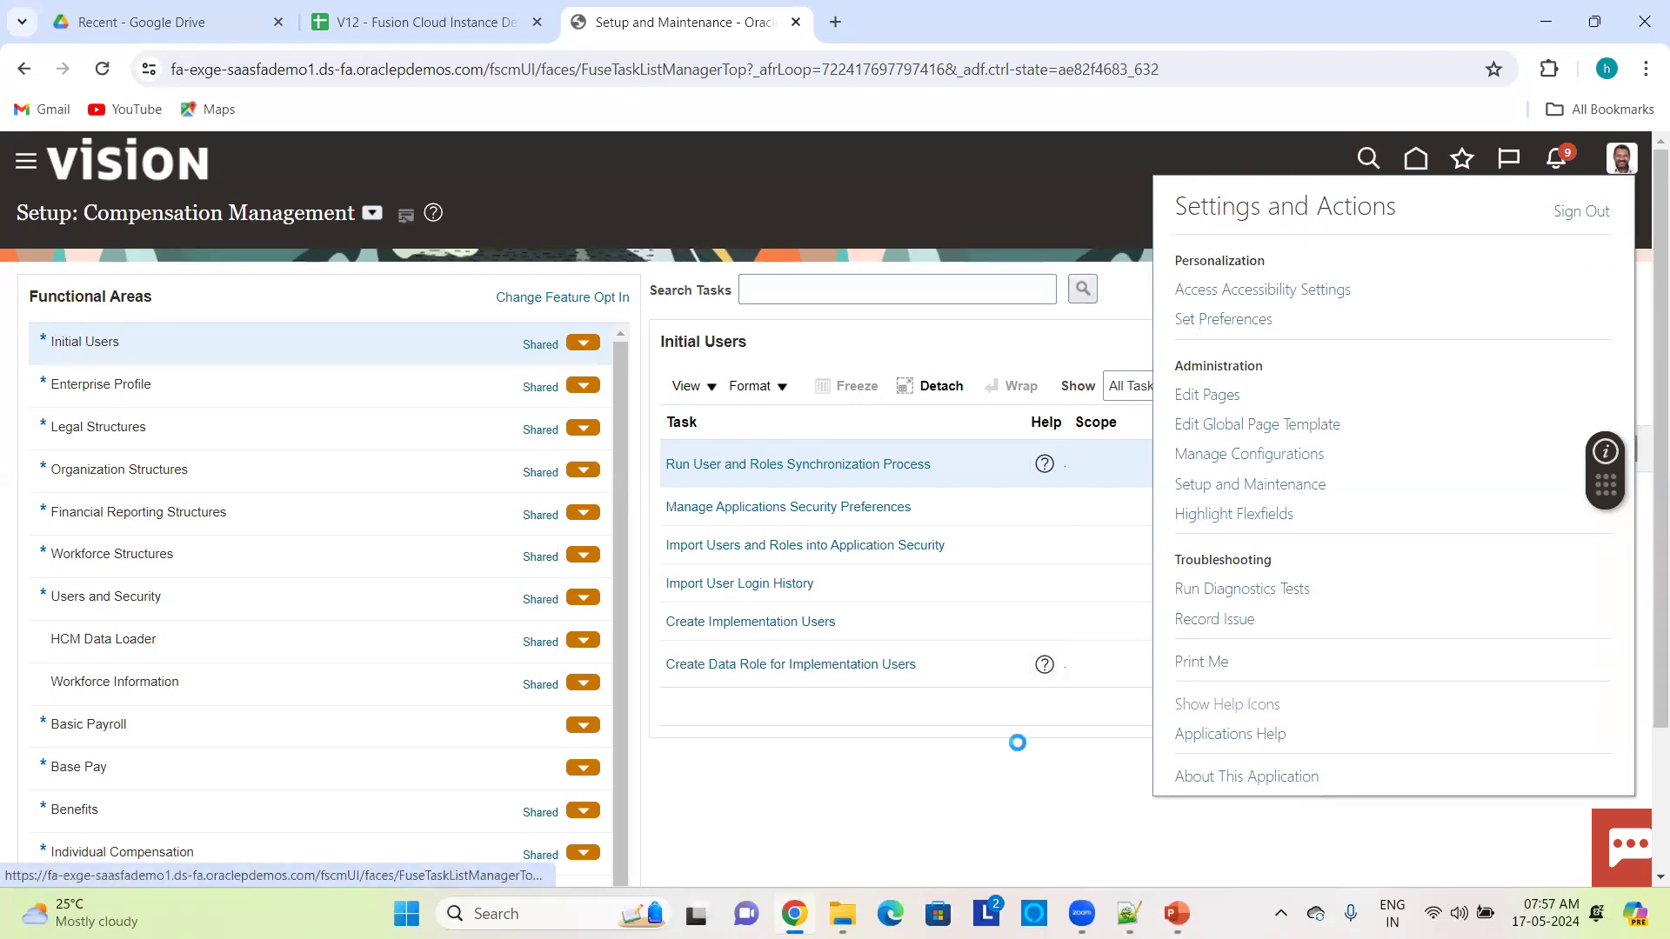
pyautogui.click(948, 765)
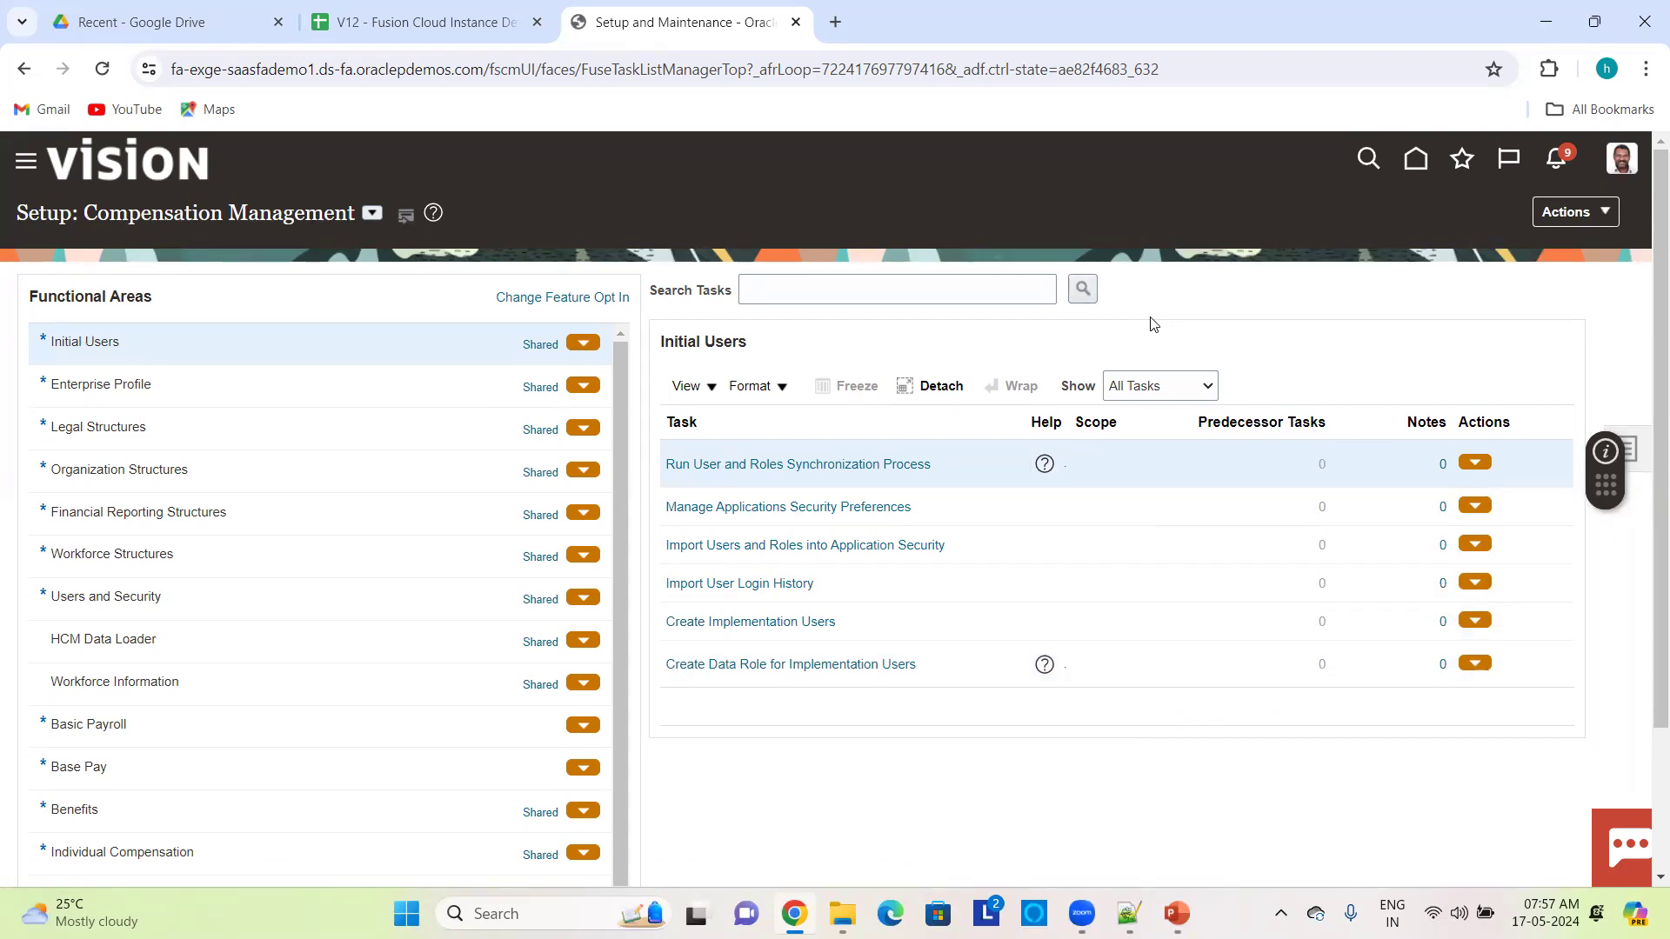
# - Read the help for the Run User and Roles Synchronization Process and Create Data Role for Implementation Users tasks
pyautogui.click(1043, 466)
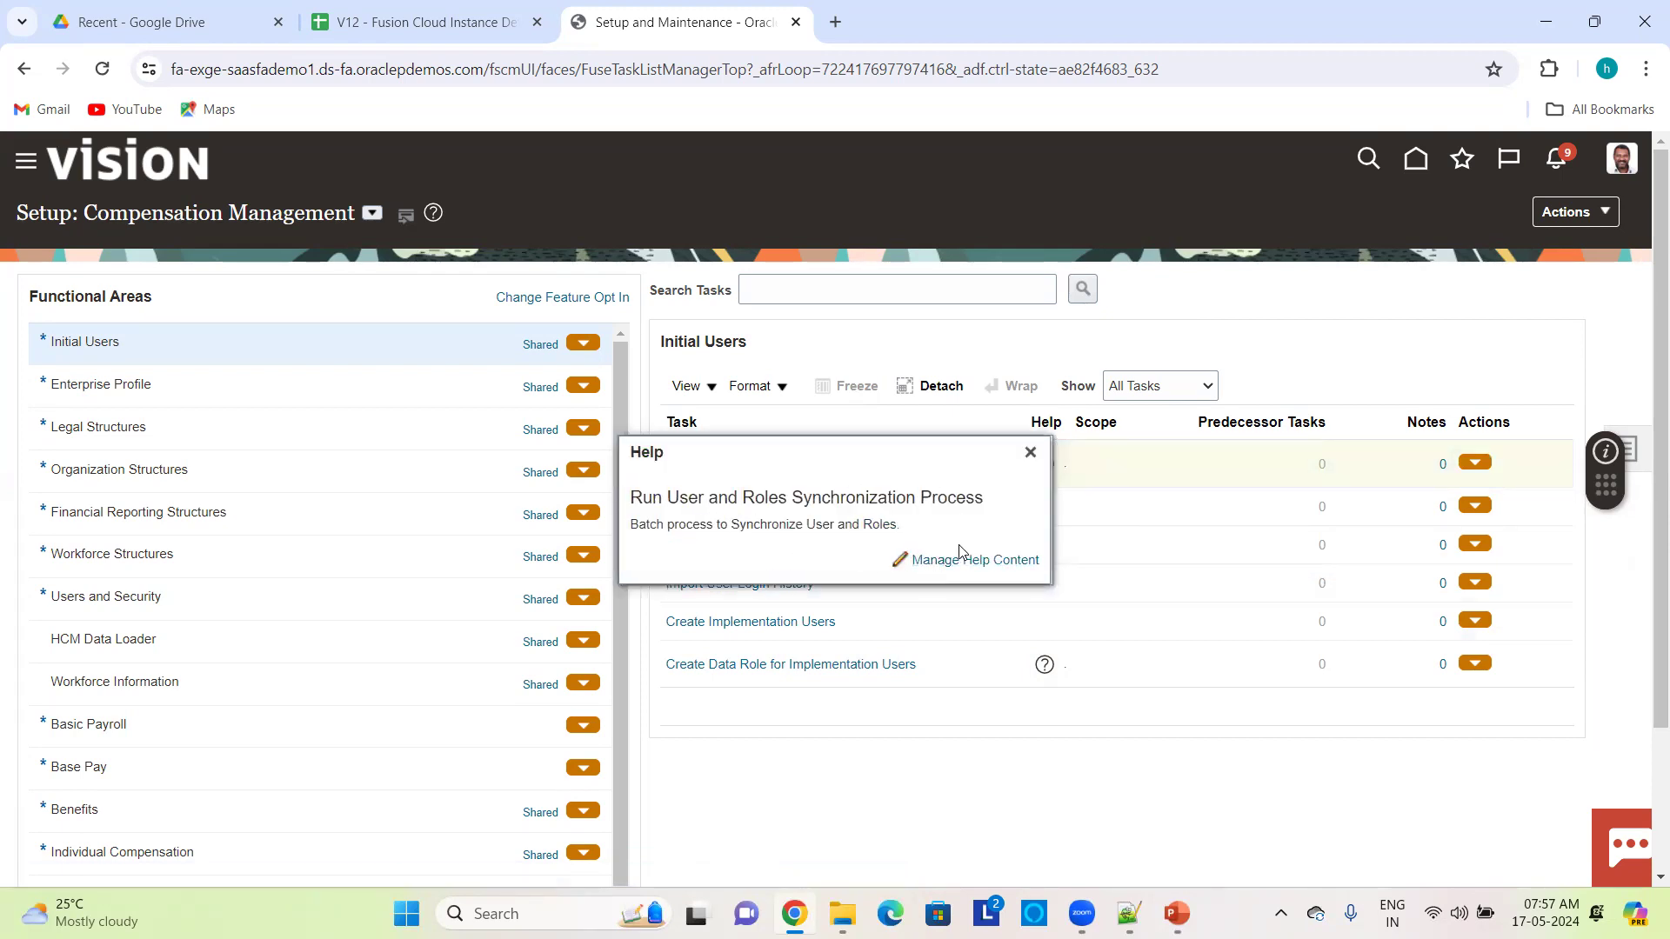
pyautogui.click(1030, 453)
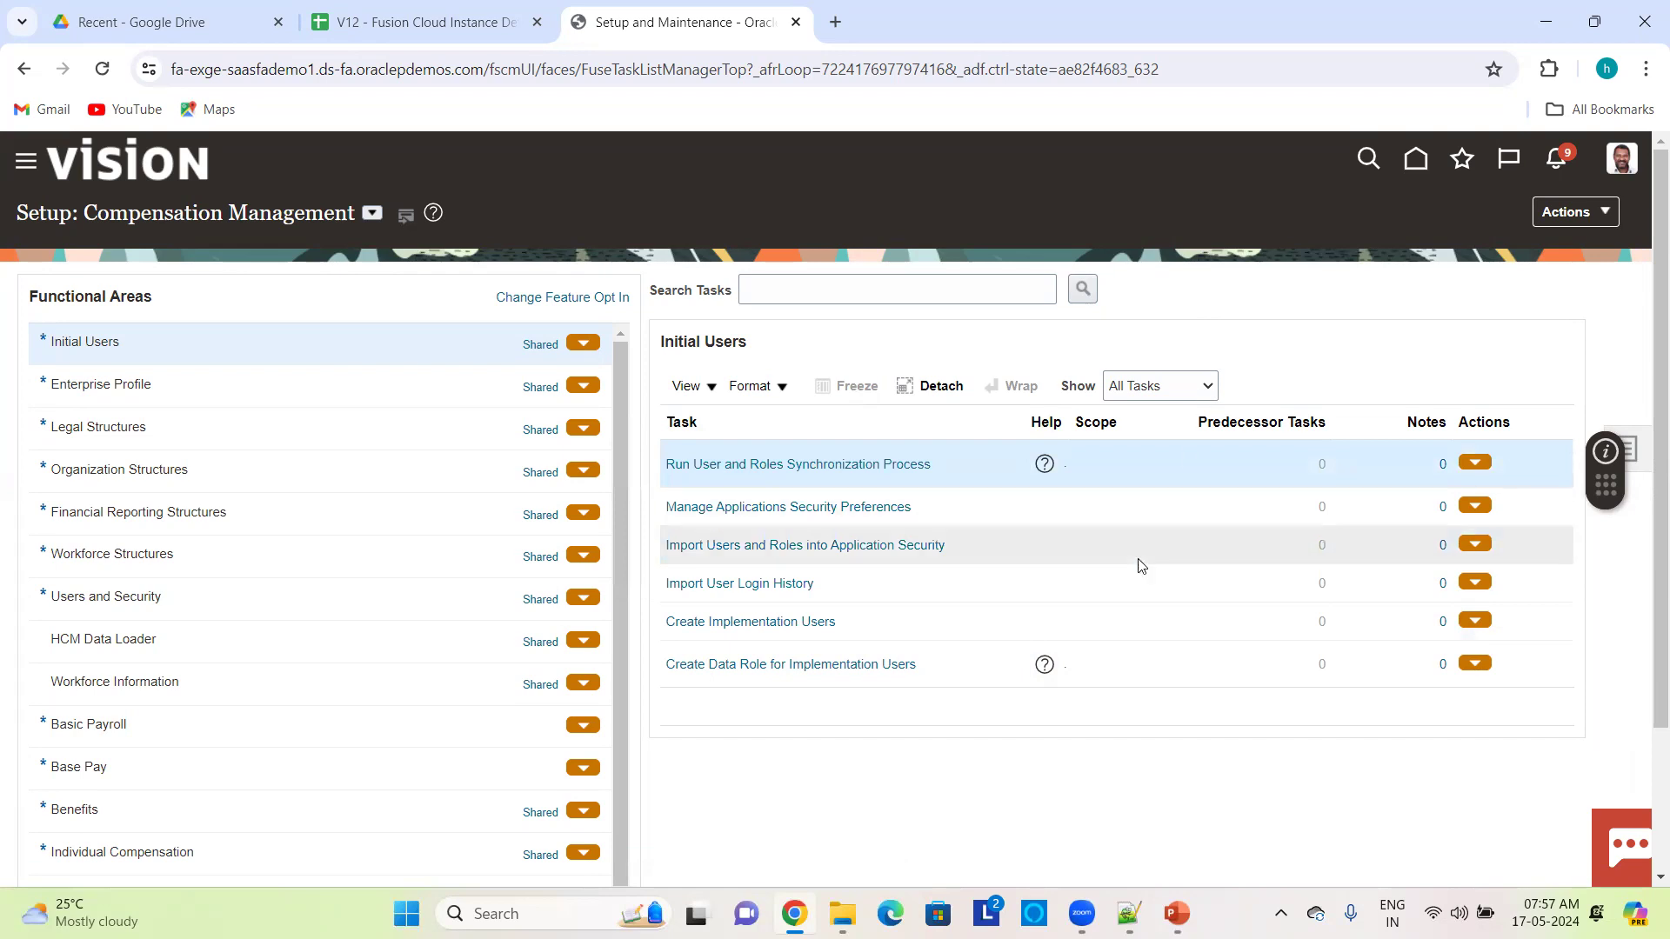
pyautogui.click(1042, 666)
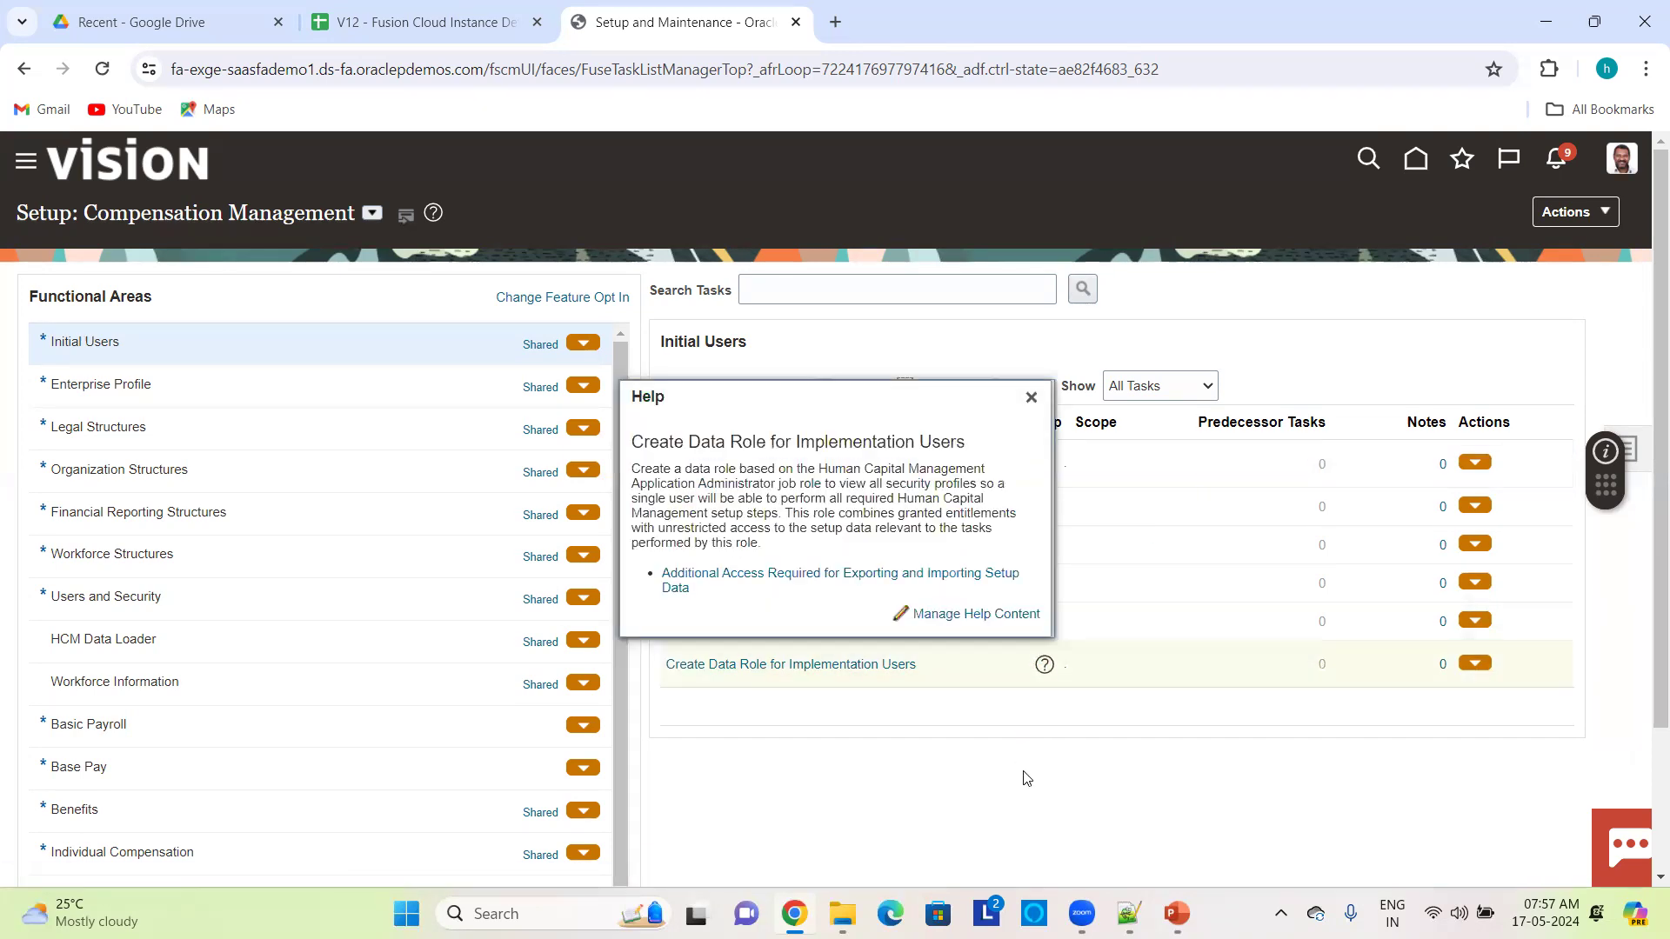
pyautogui.click(1031, 393)
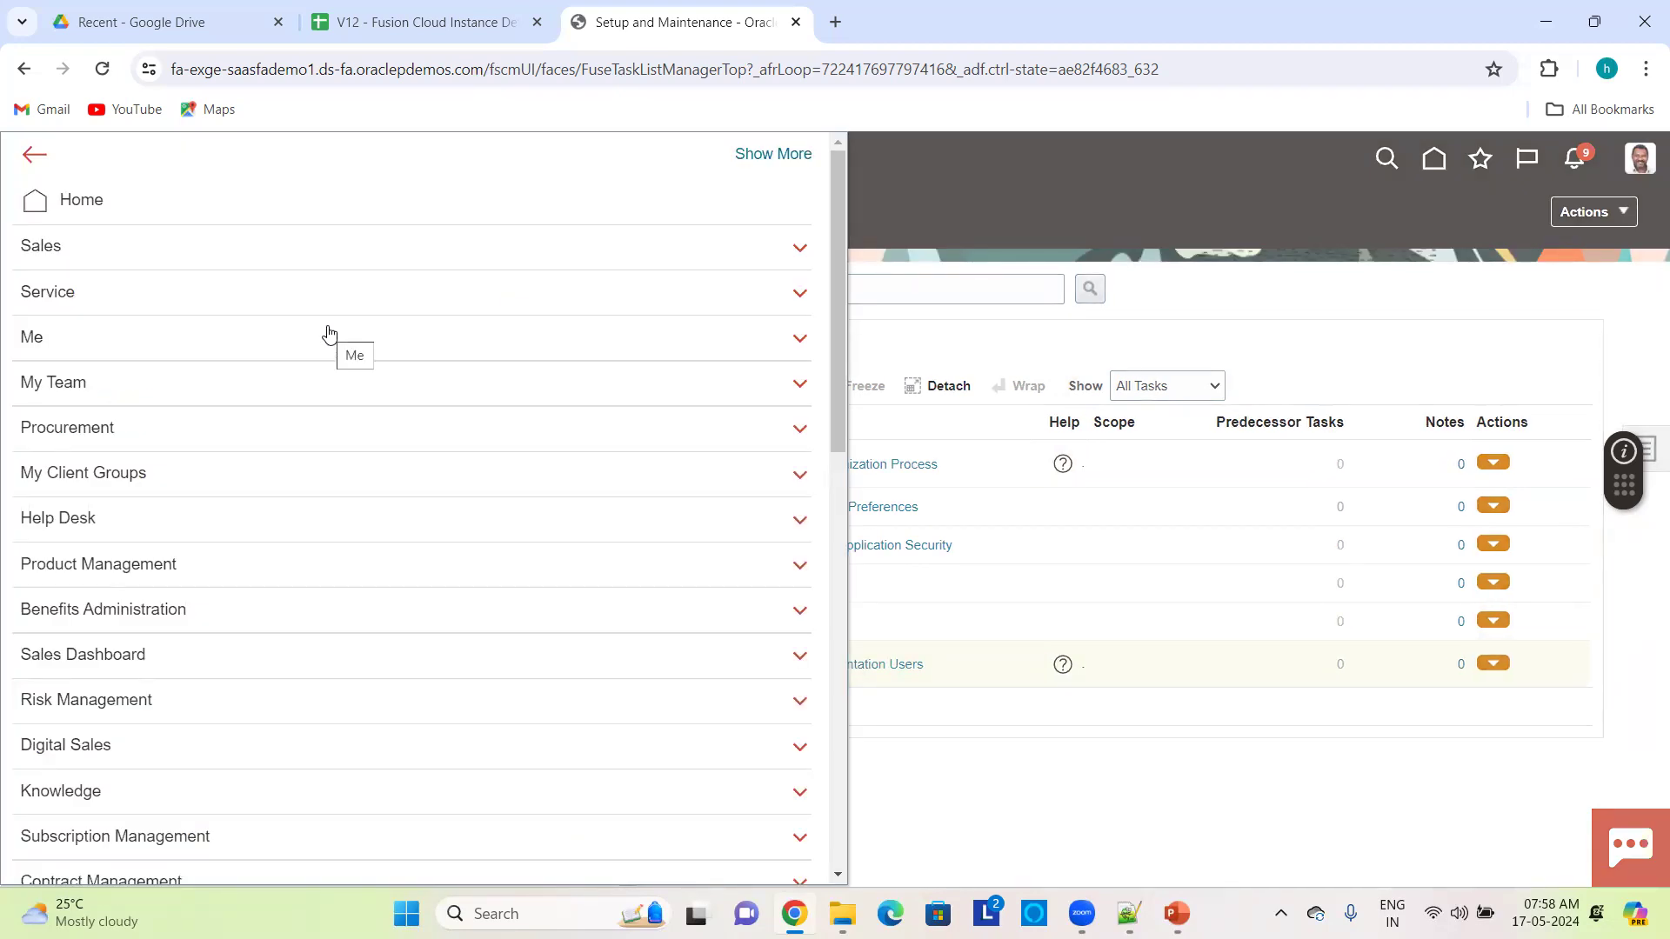
# - Look through the Navigator's work areas, expanding the Configuration group, and close the Navigator
pyautogui.scroll(-8, 328, 333)
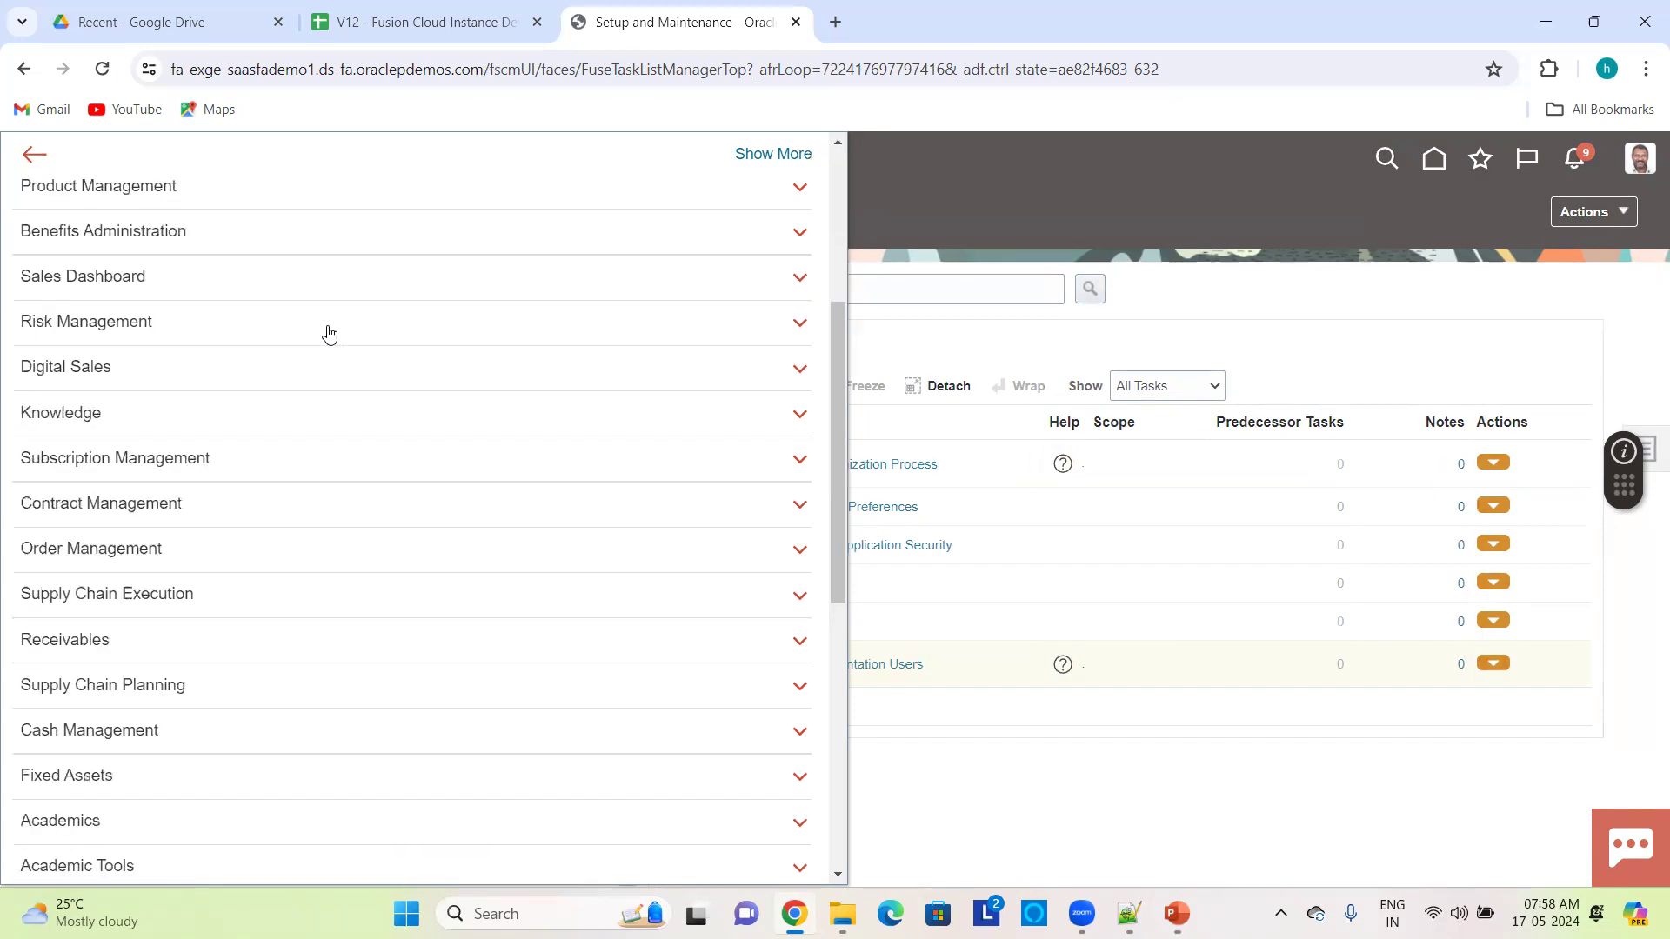
pyautogui.scroll(-4, 212, 572)
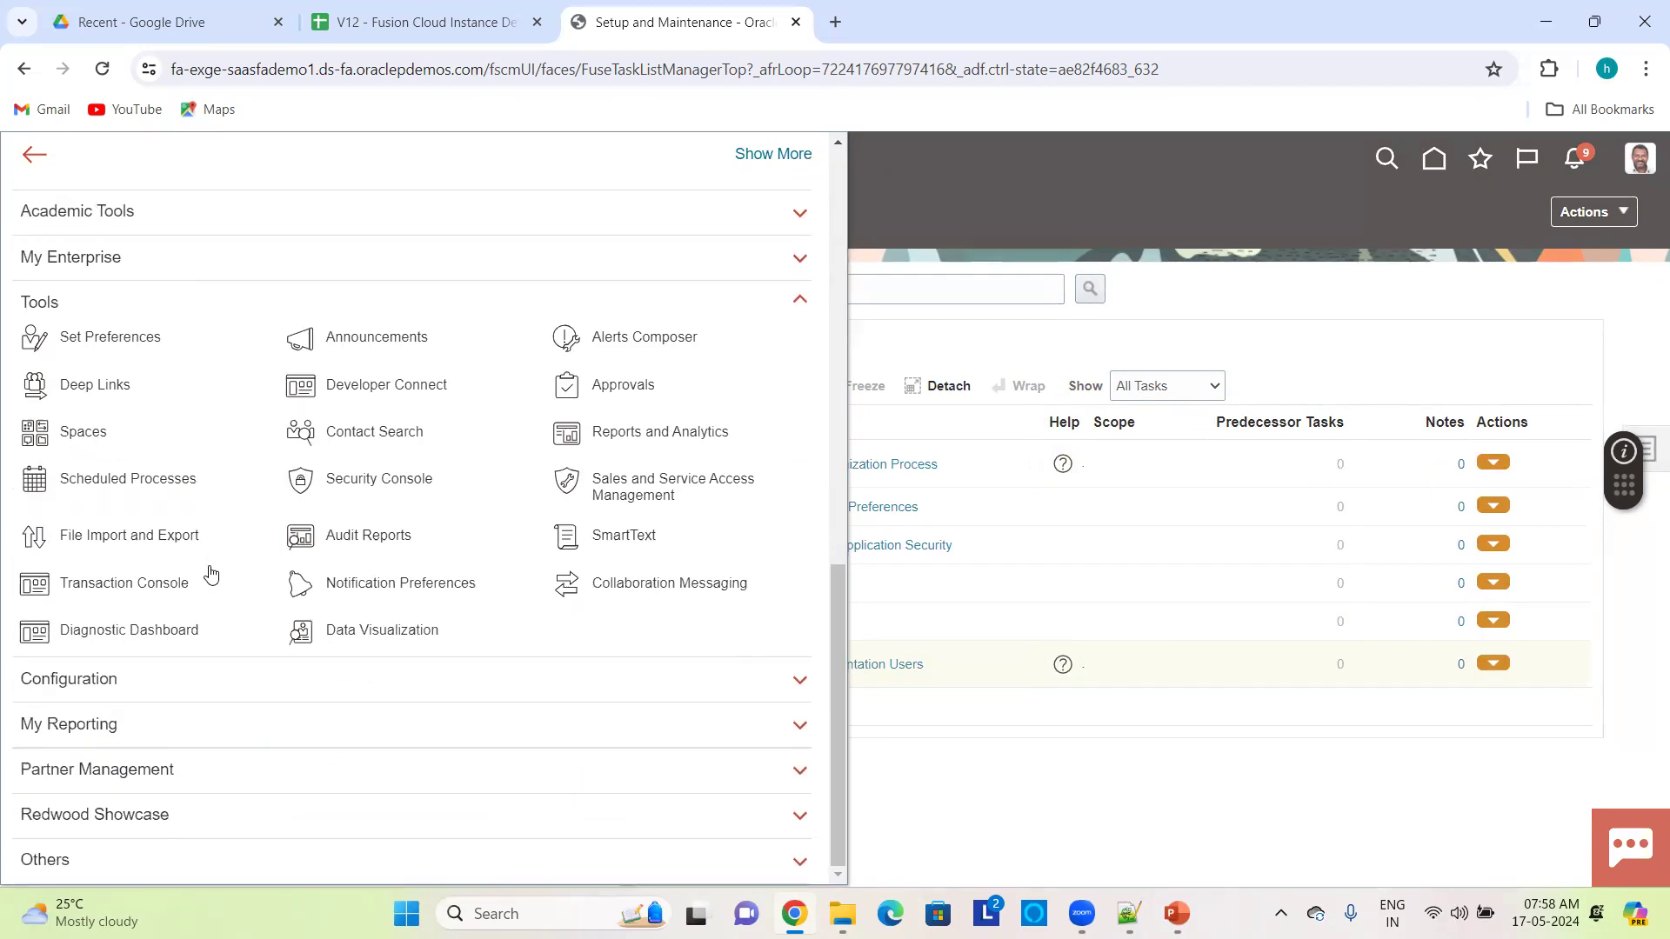
pyautogui.click(124, 683)
pyautogui.scroll(-2, 126, 678)
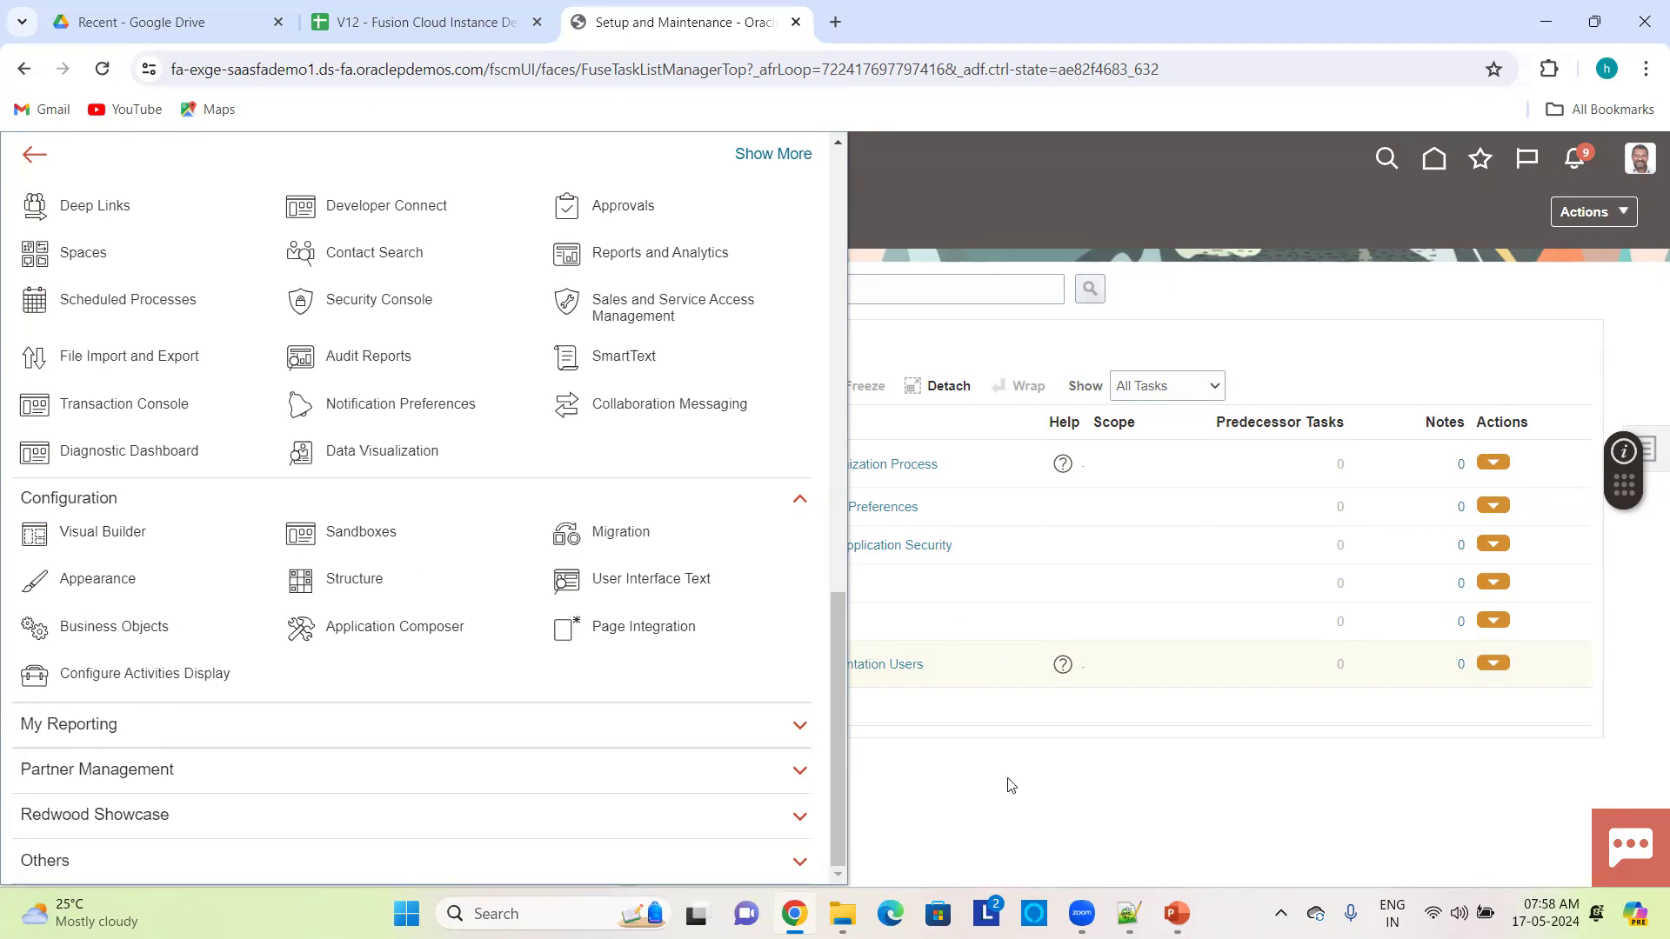
pyautogui.scroll(15, 522, 421)
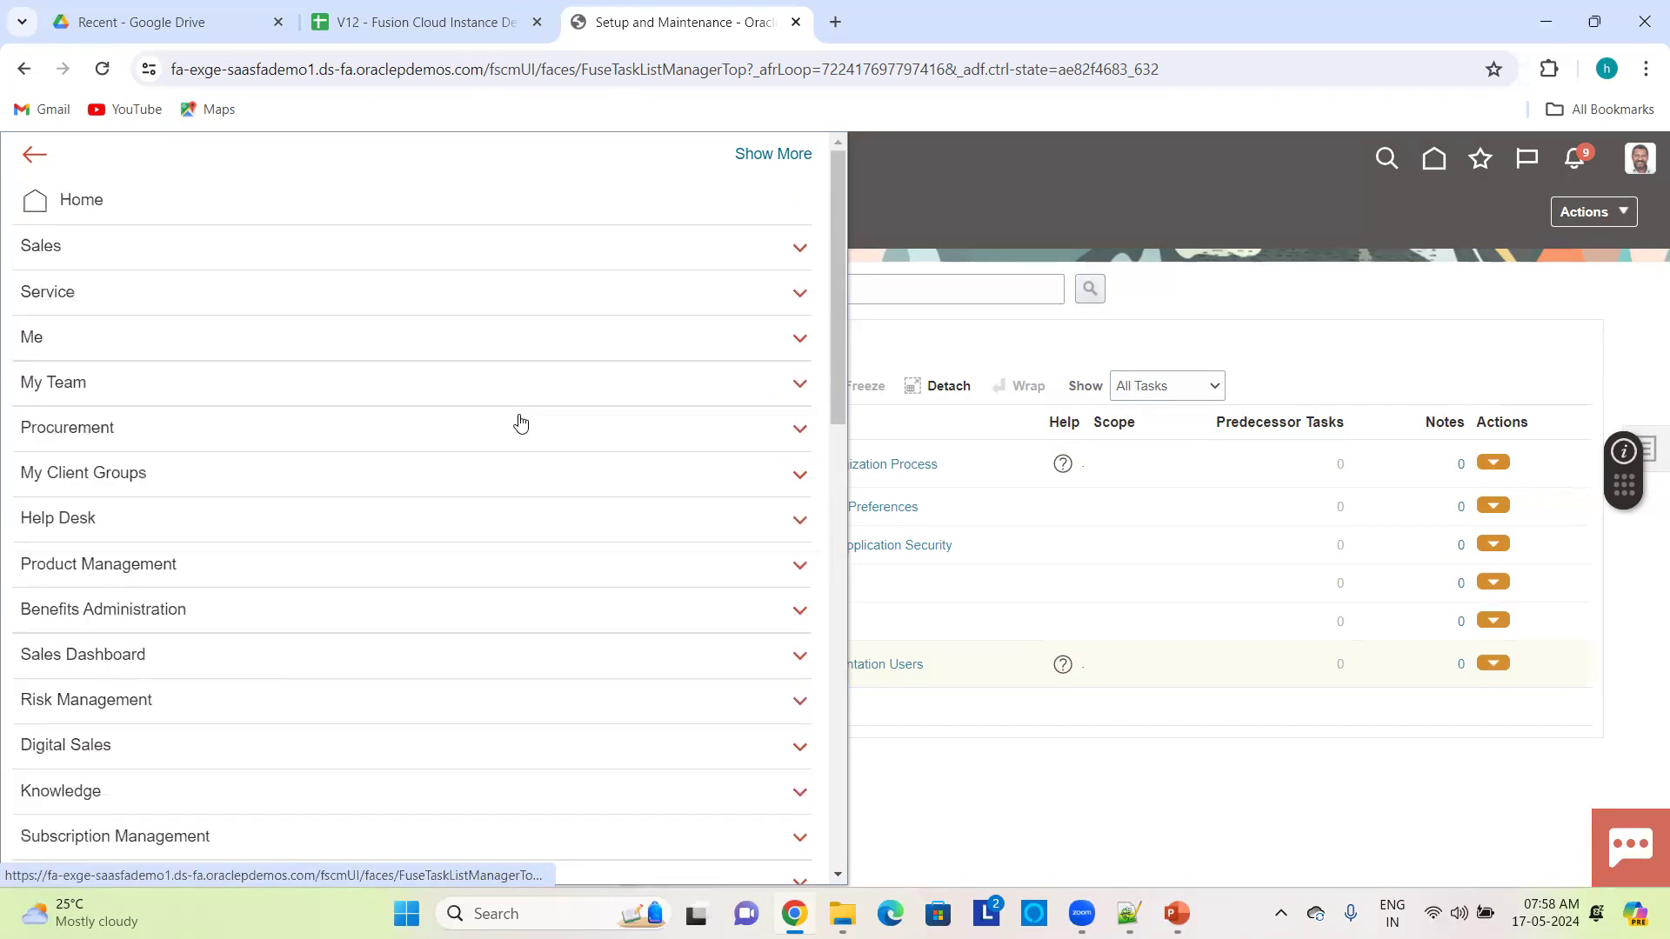
pyautogui.click(1014, 757)
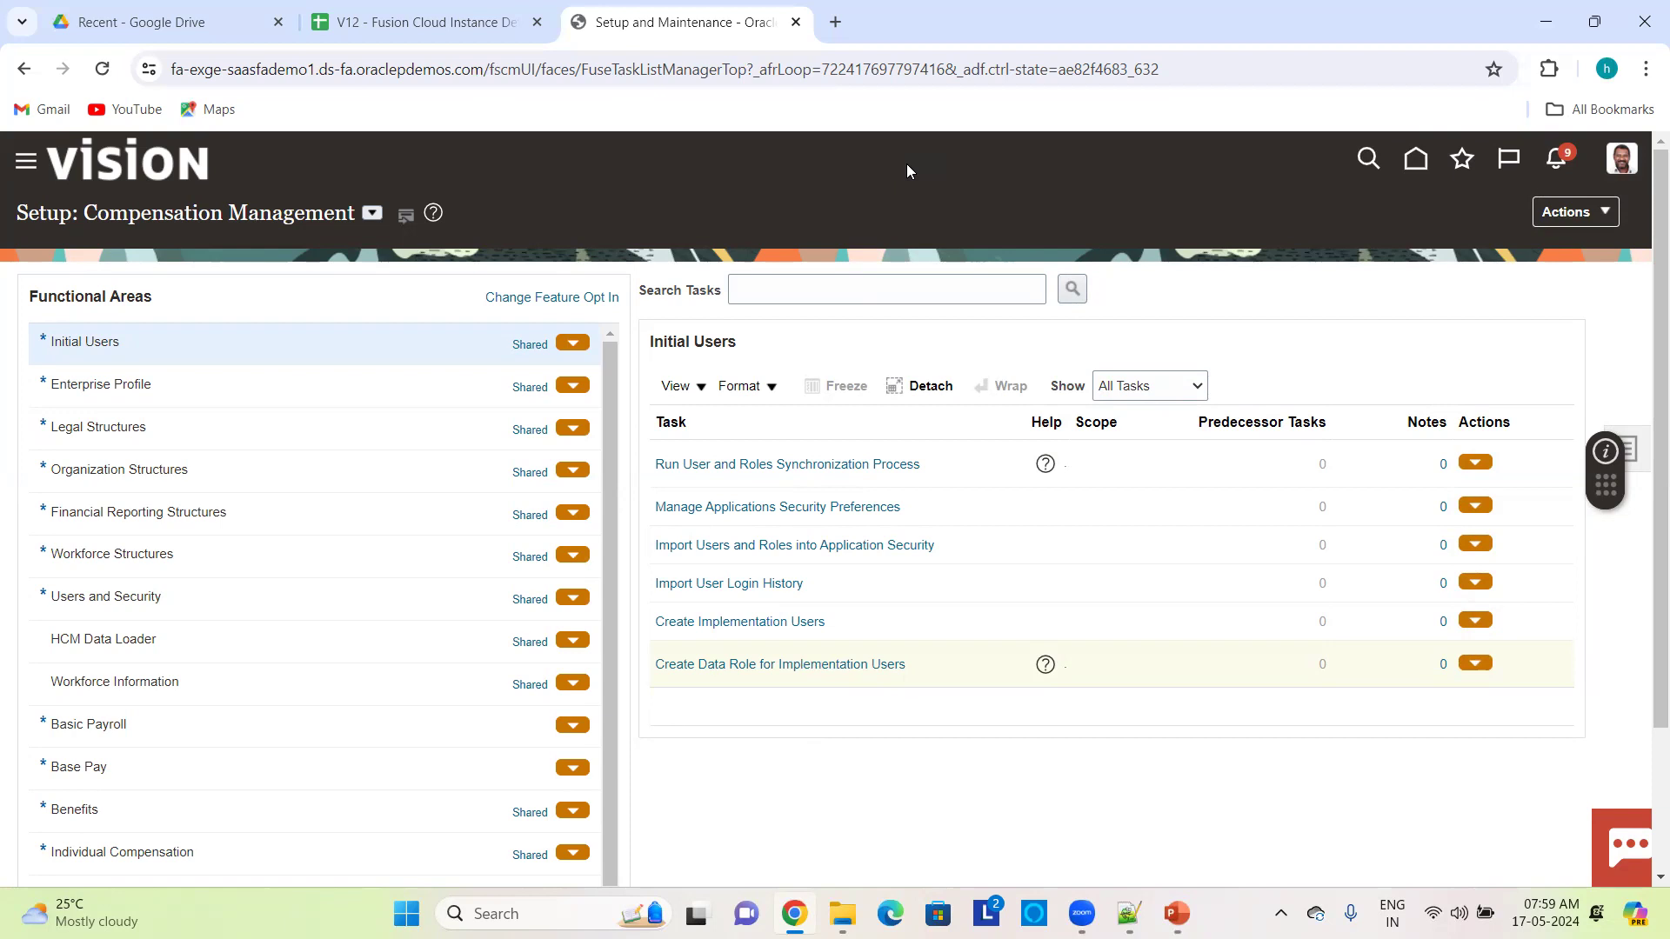
# - Return to the home page and open the Security Console, dismissing its warning
pyautogui.click(1416, 163)
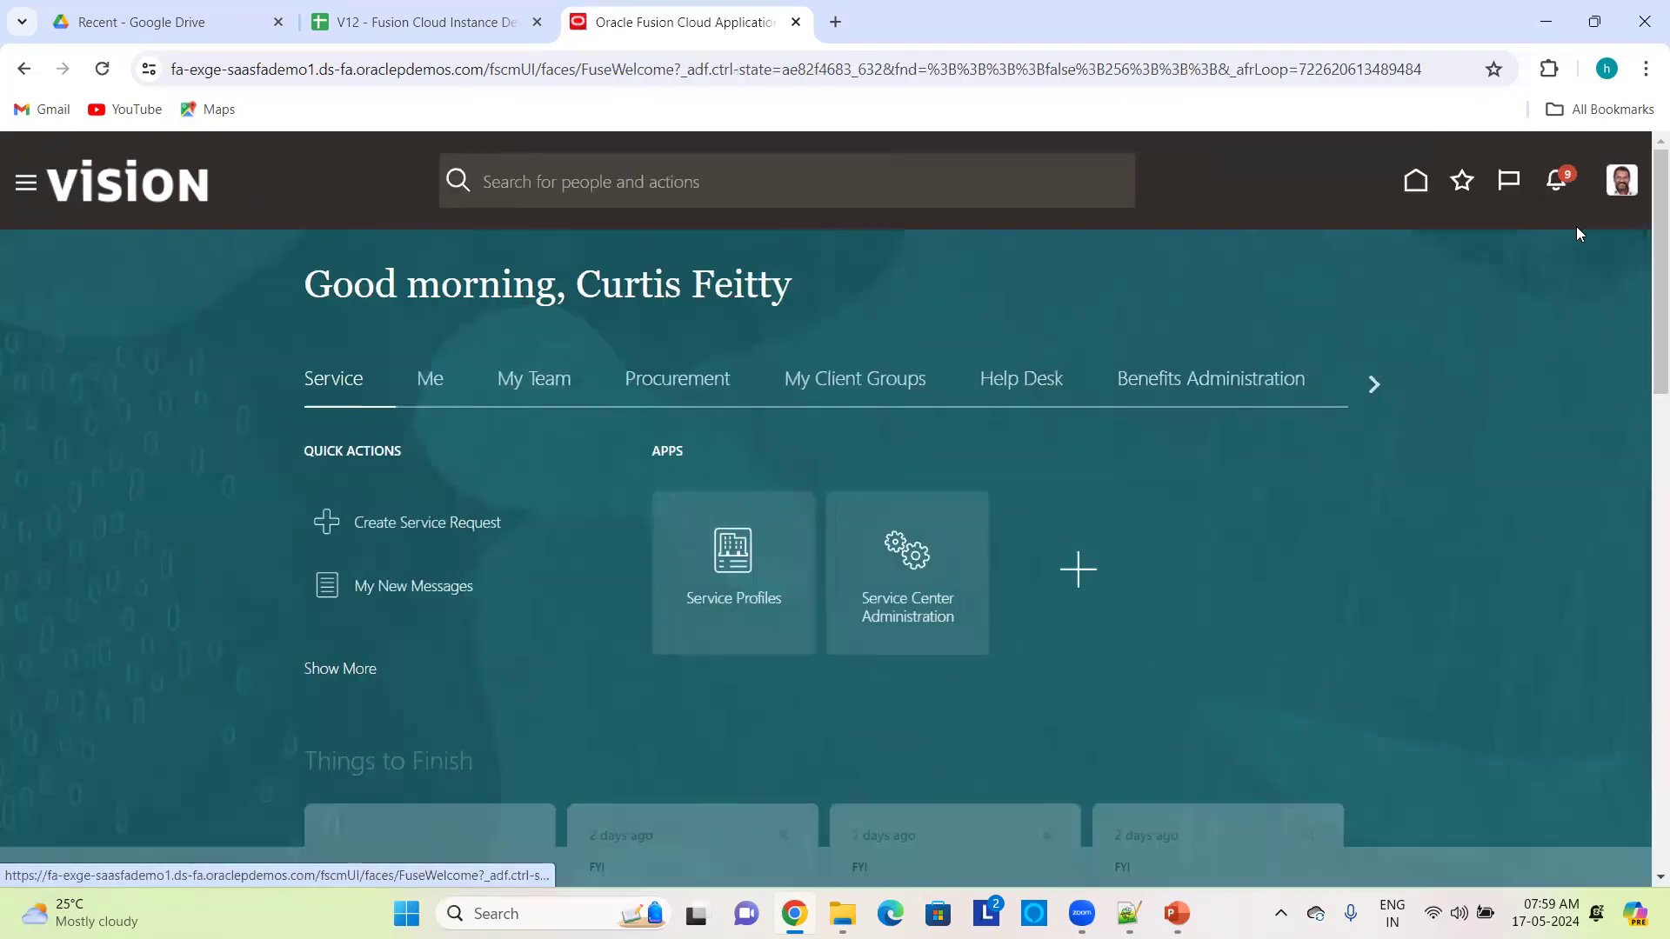
pyautogui.click(844, 383)
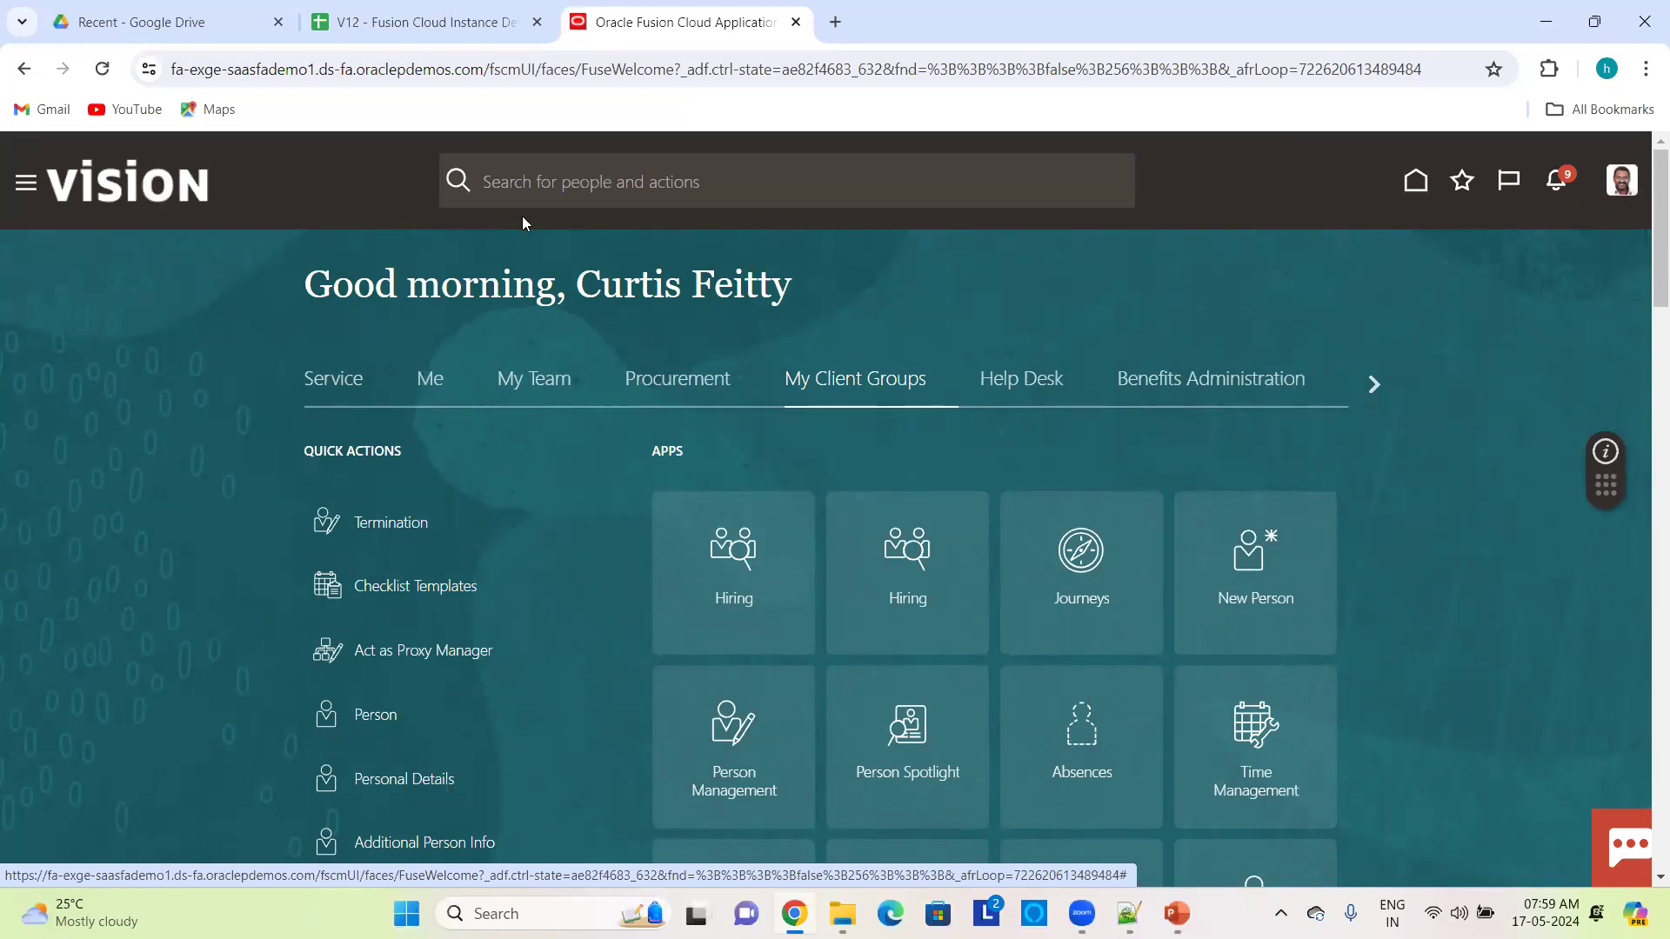
pyautogui.click(26, 182)
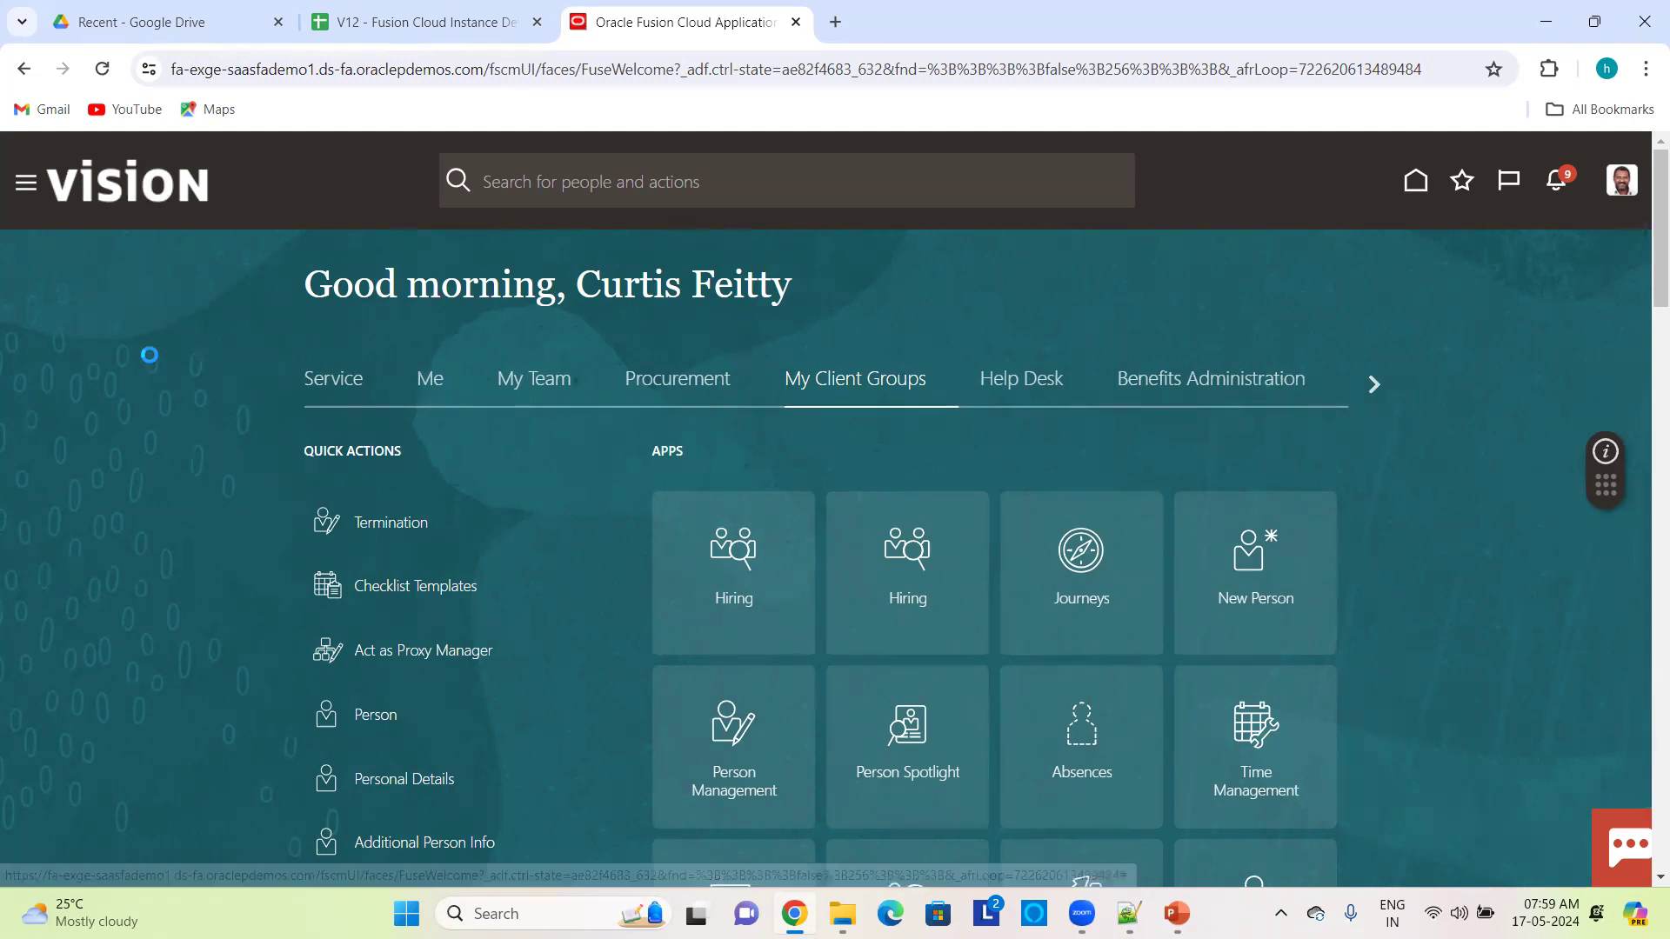
pyautogui.scroll(-10, 182, 473)
pyautogui.scroll(-3, 187, 473)
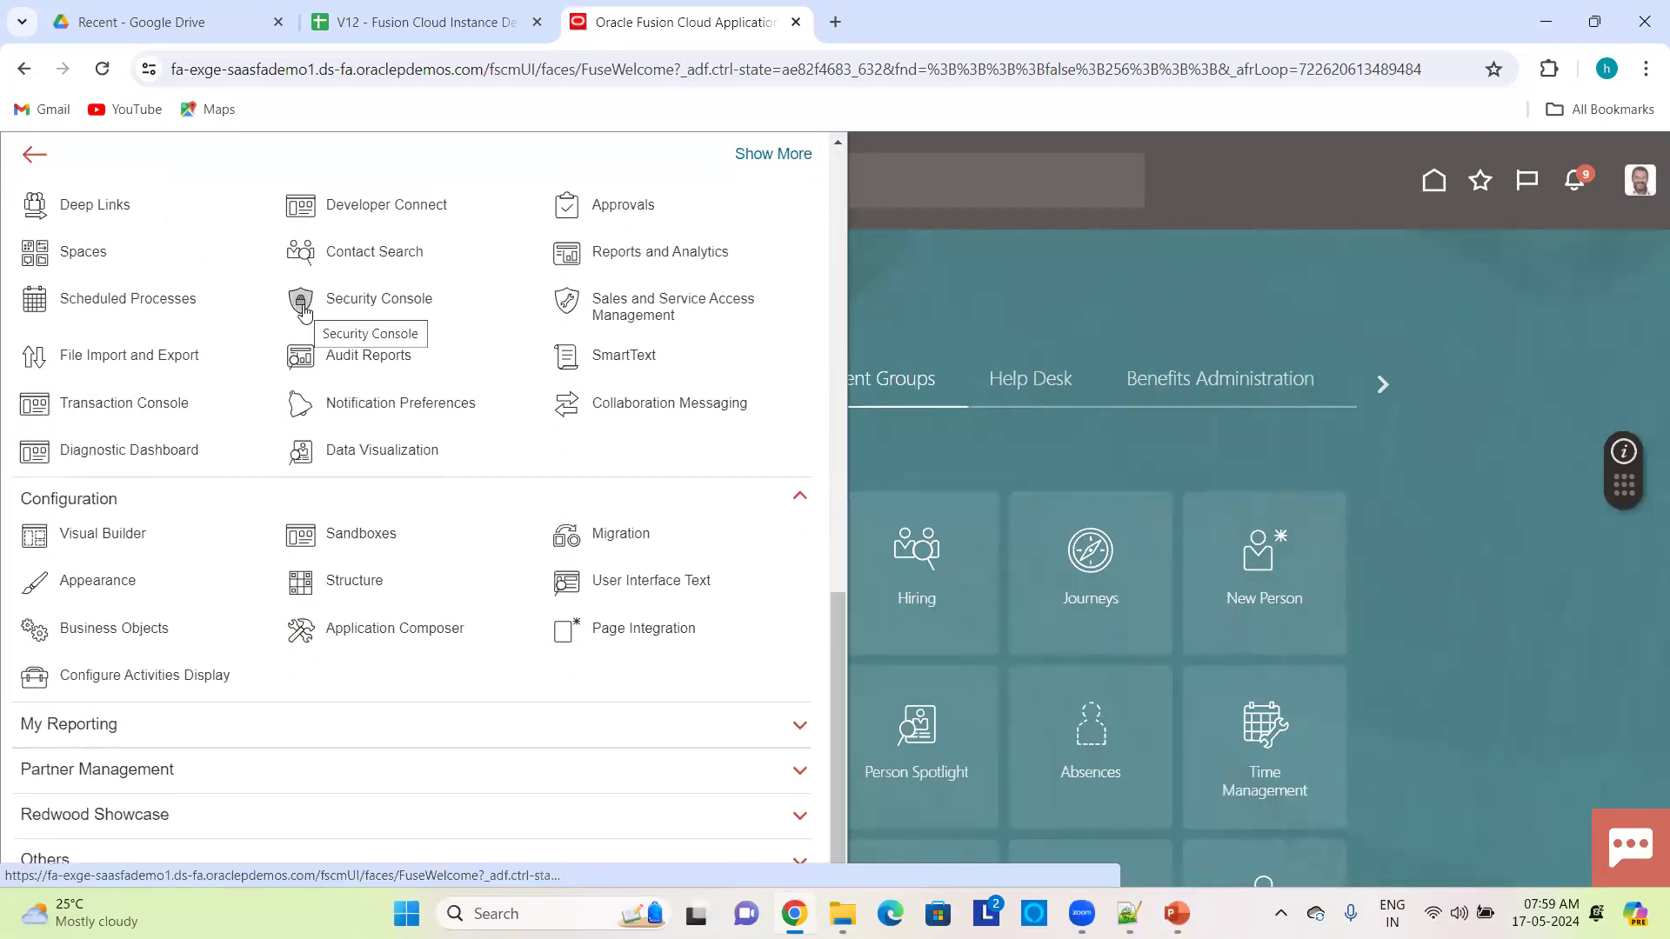
pyautogui.scroll(2, 175, 281)
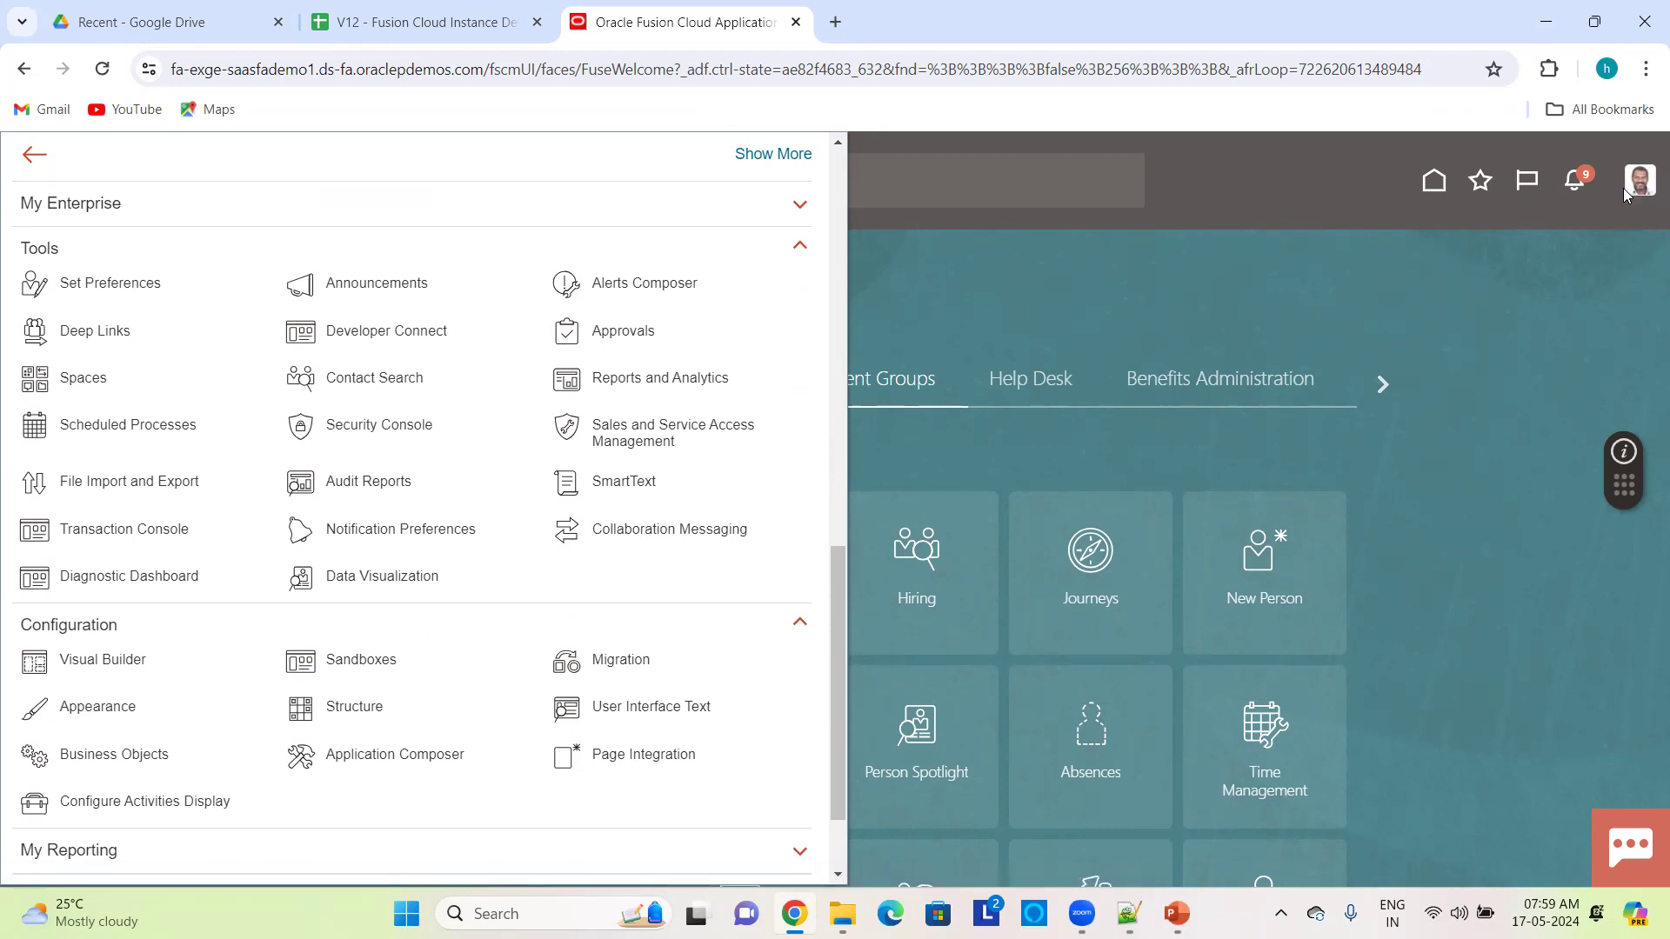
pyautogui.click(357, 439)
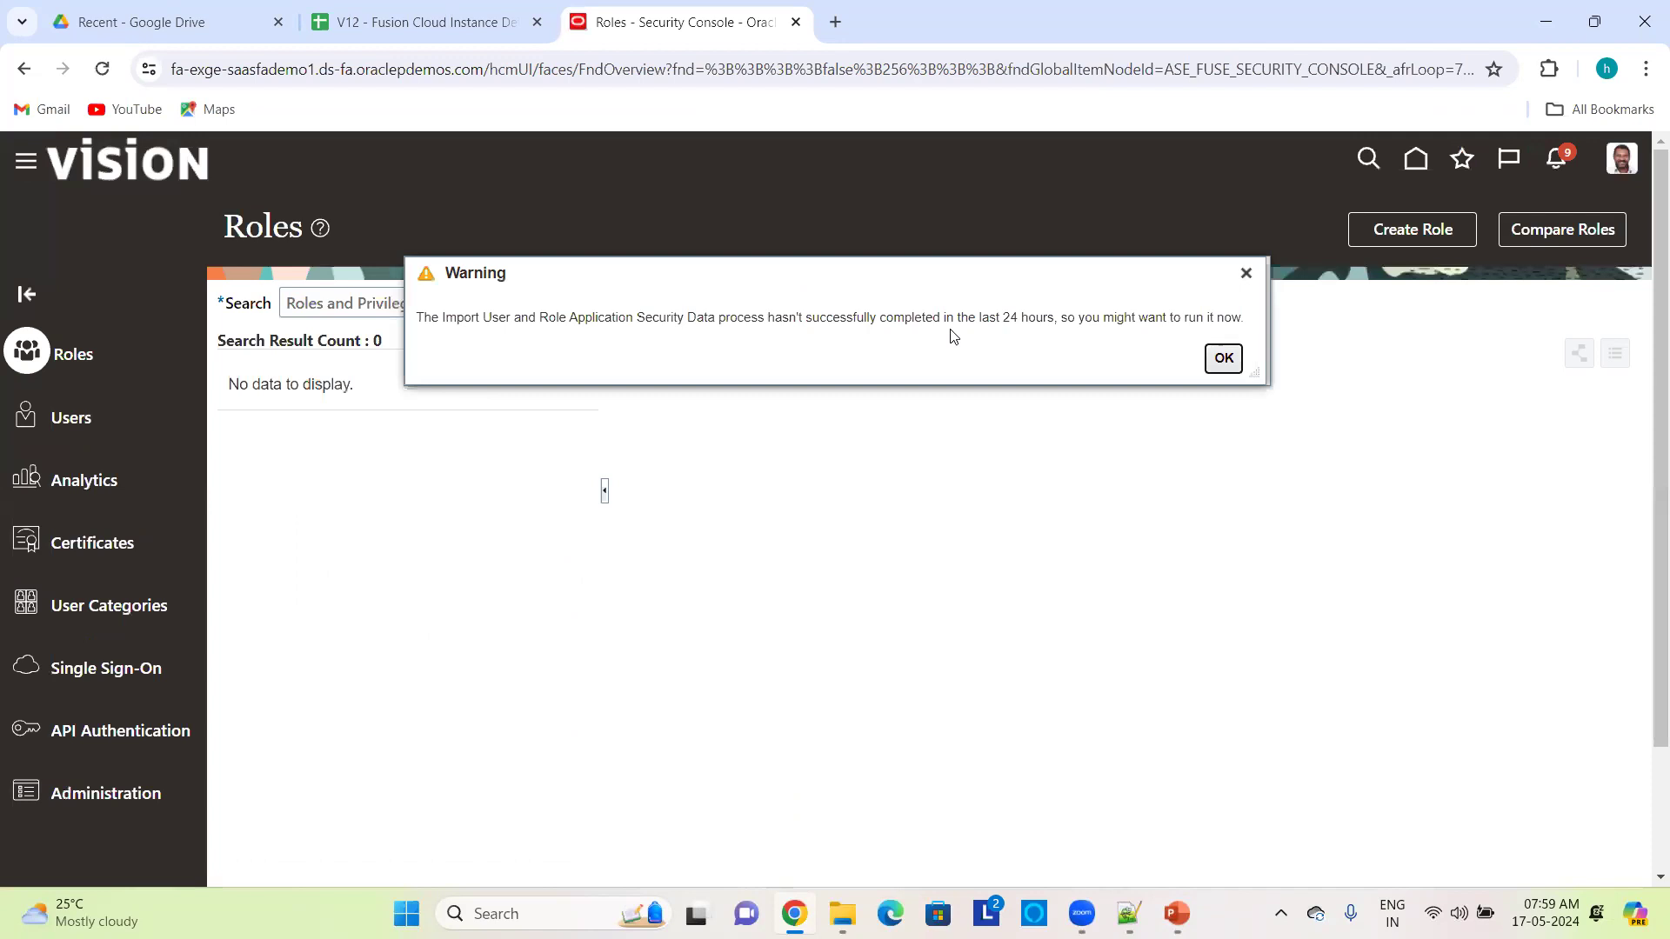
pyautogui.click(1225, 359)
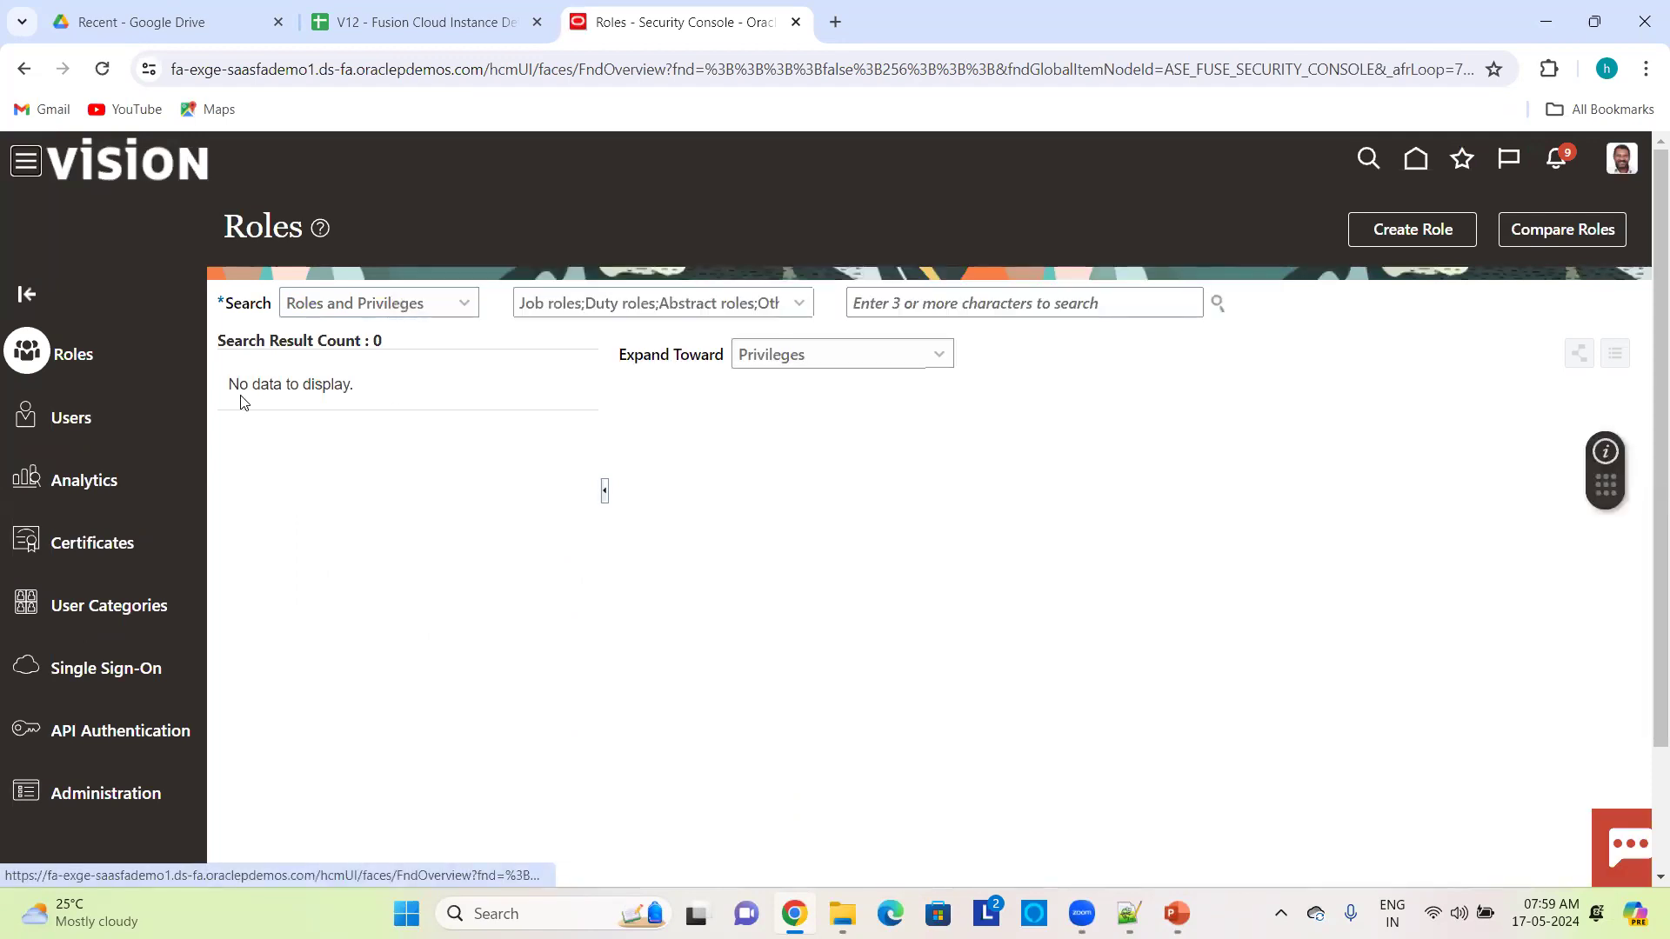
# - Search the Security Console's user accounts for the signed-in user's user name and open that account's details
pyautogui.click(72, 416)
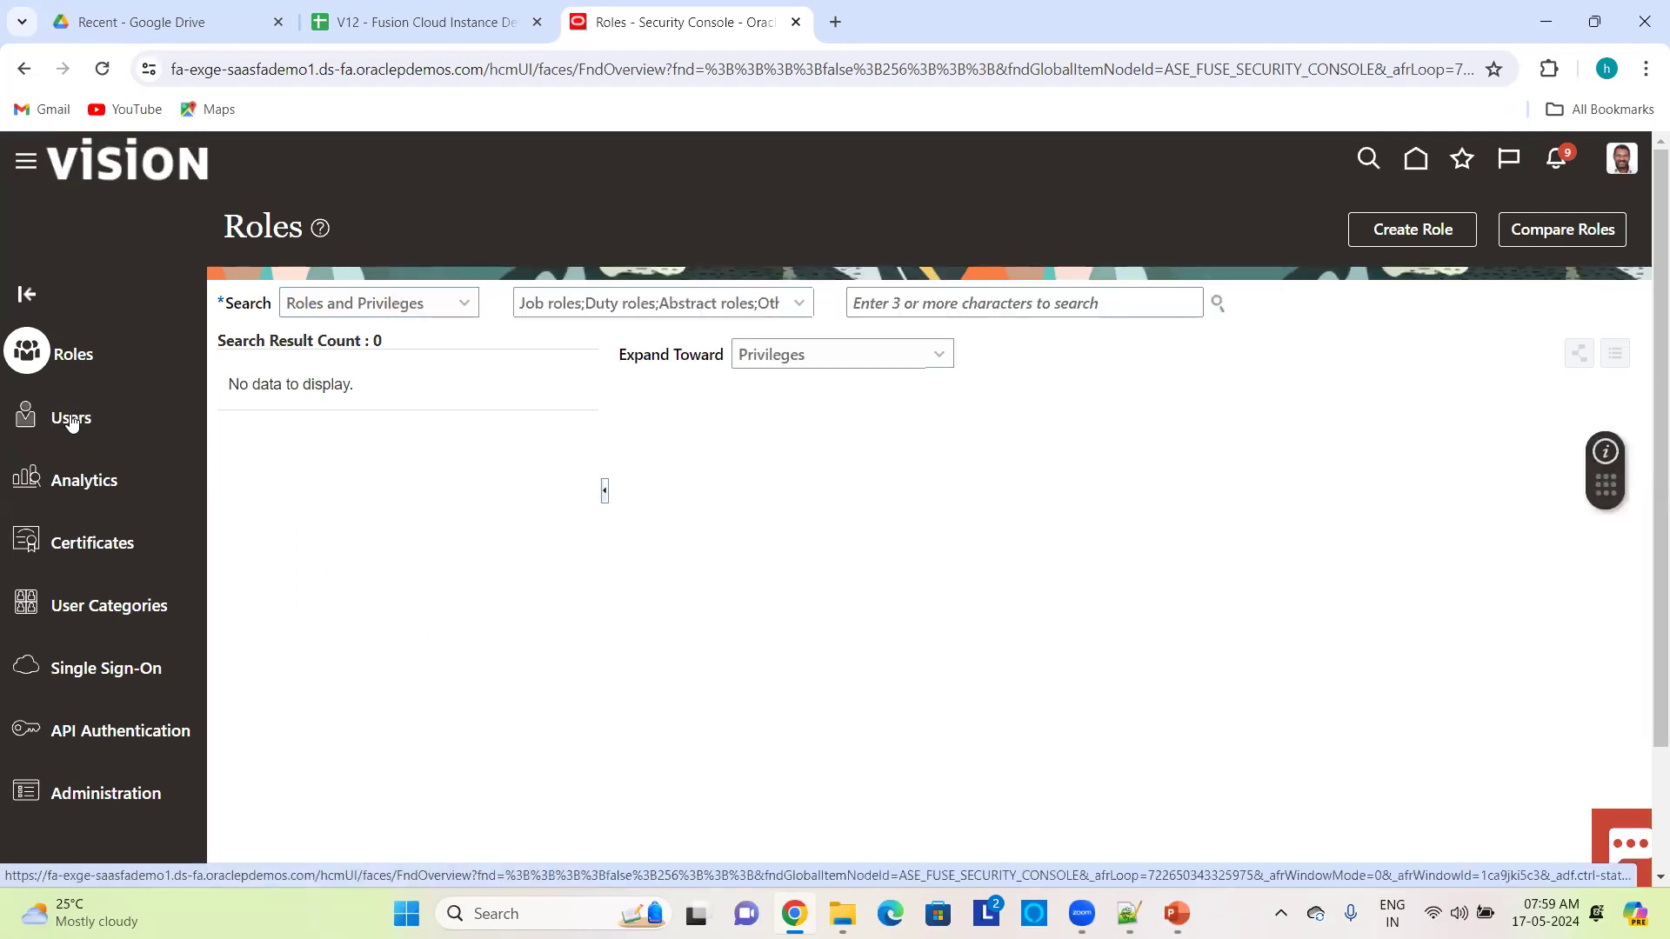
pyautogui.click(856, 299)
pyautogui.write('curtis.feitty')
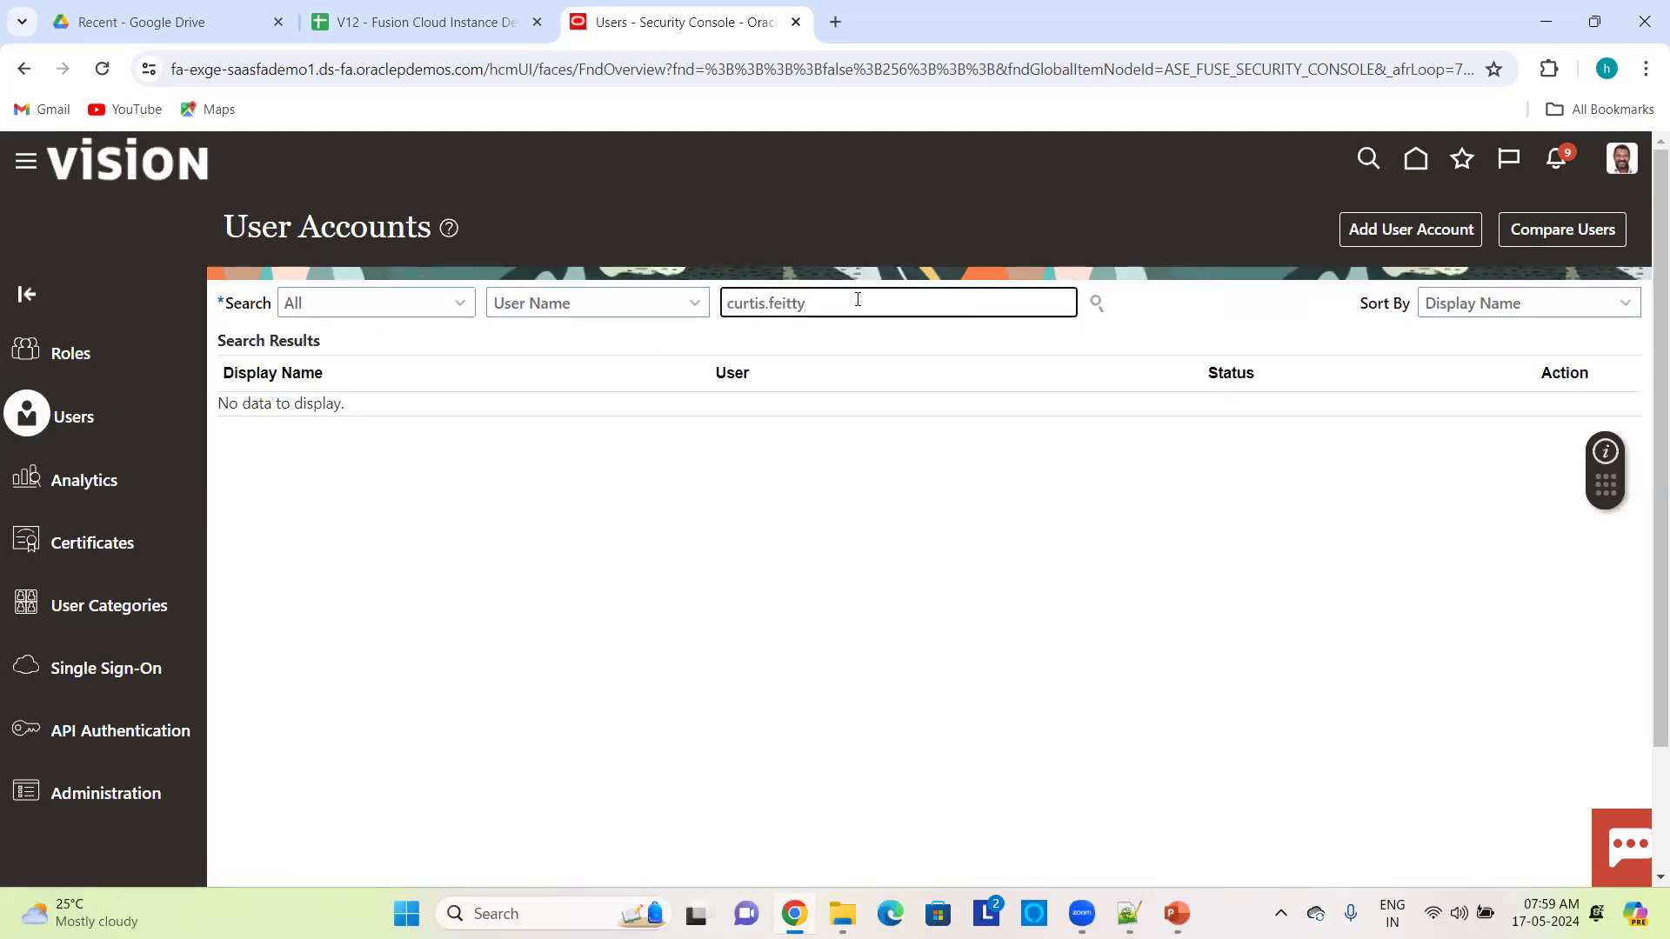
pyautogui.press('Return')
pyautogui.click(852, 428)
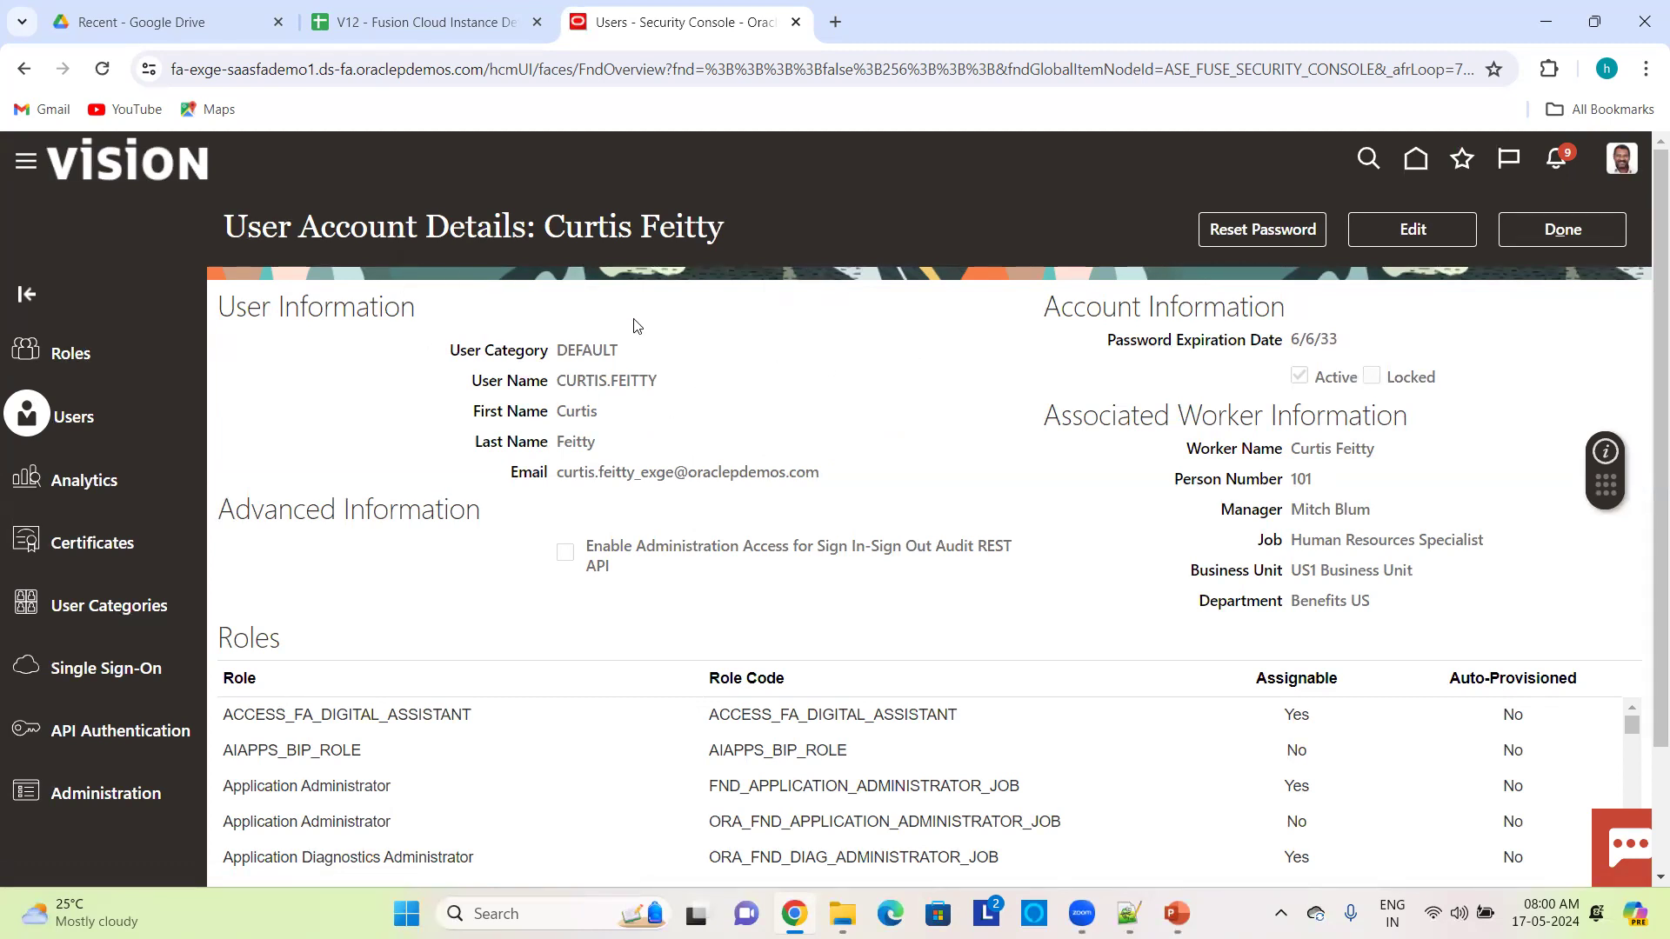
# - Examine the full list of roles assigned to the user account, including role codes and the assignable and auto-provisioned settings
pyautogui.scroll(-2, 737, 399)
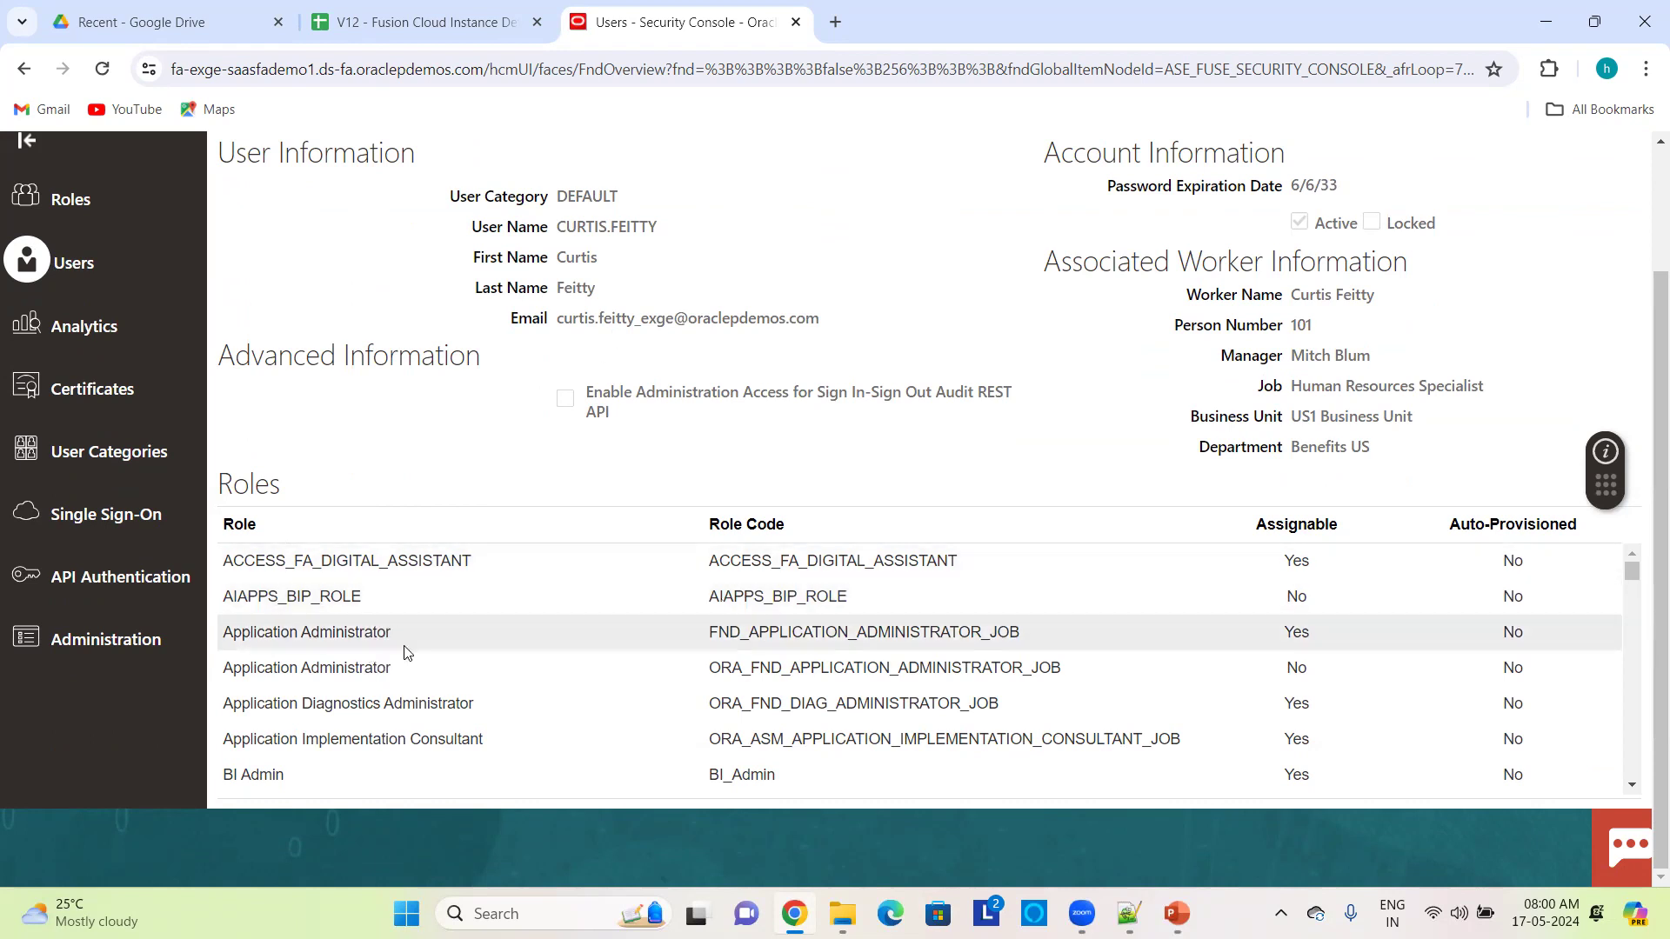
pyautogui.scroll(-1, 403, 689)
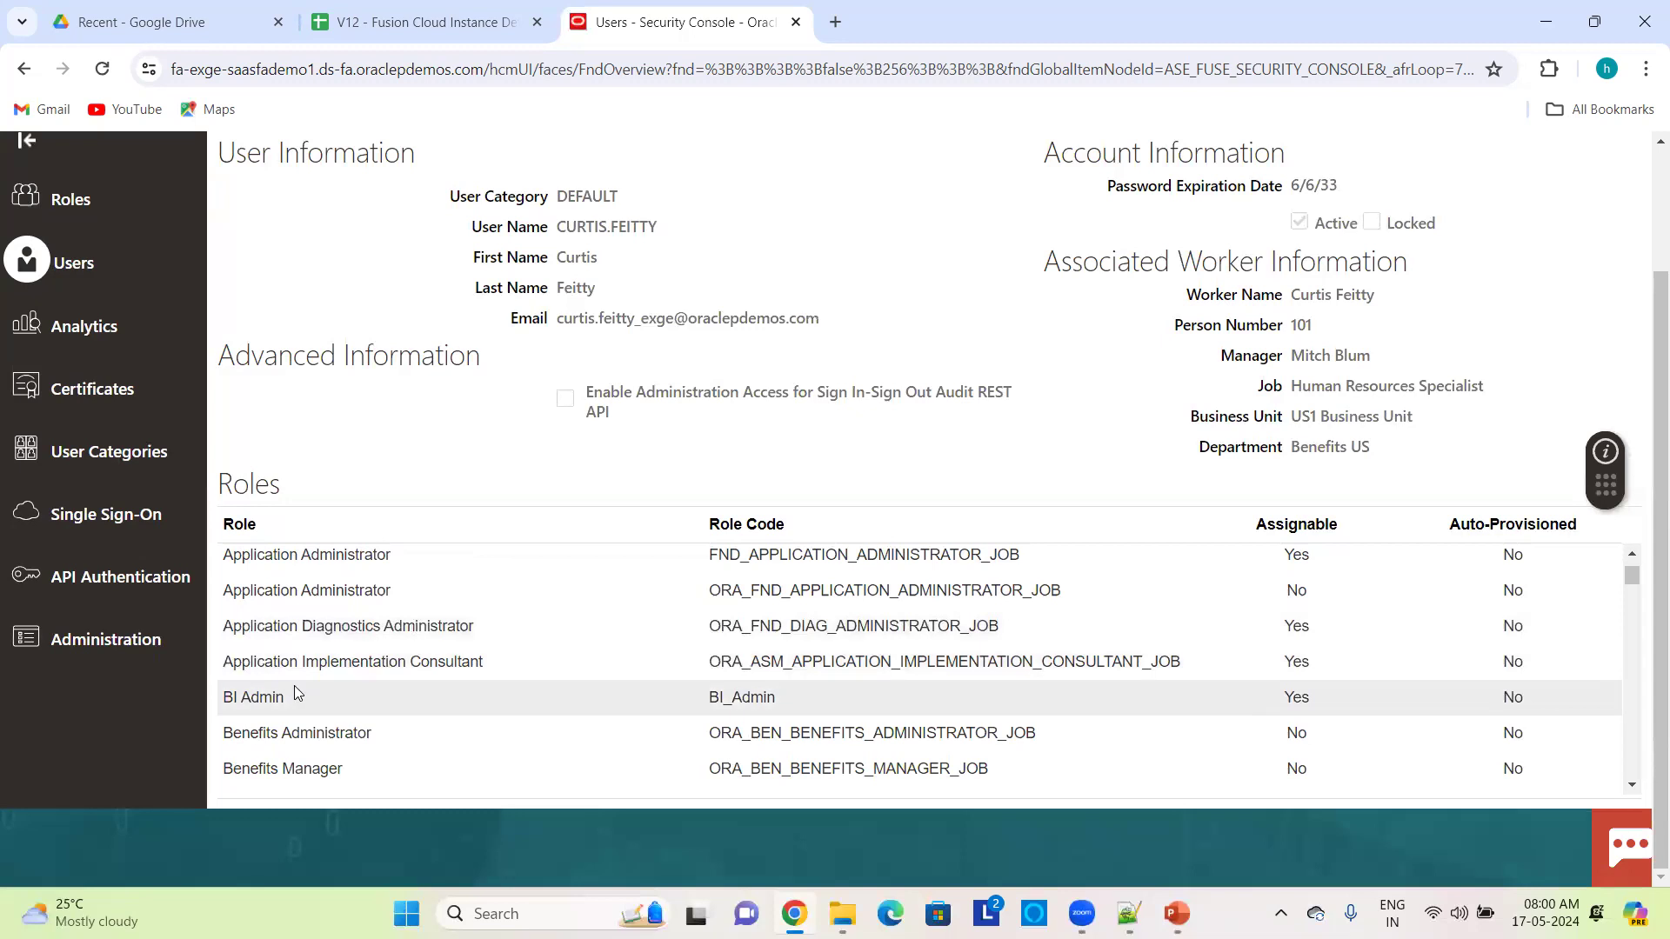
pyautogui.scroll(-2, 447, 670)
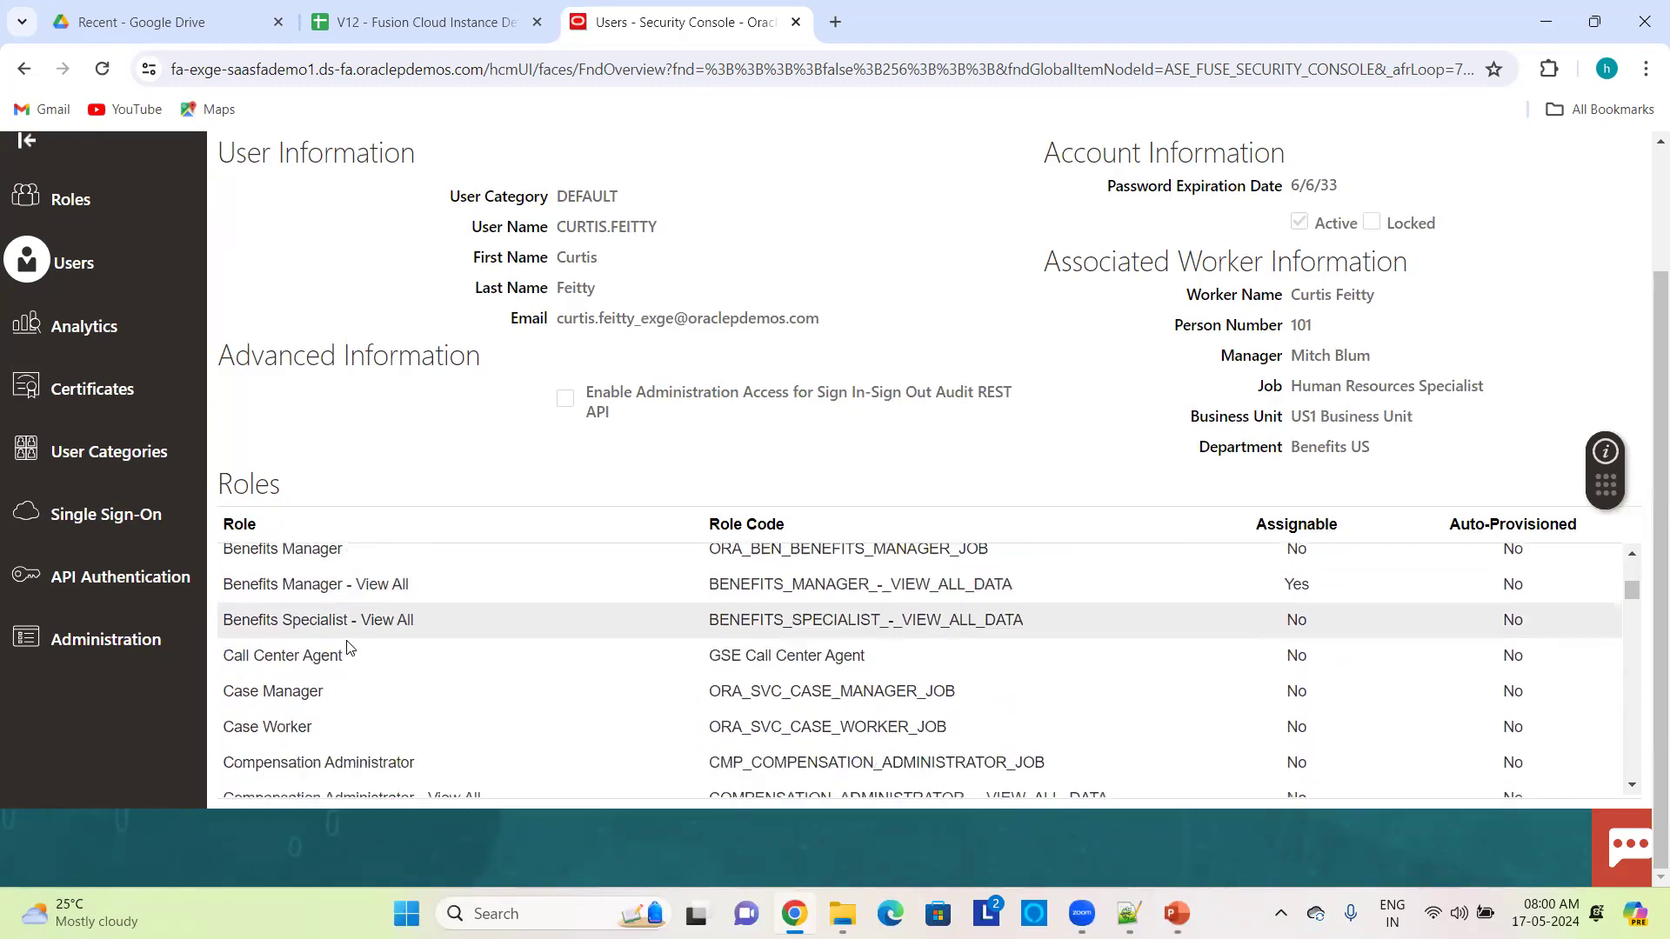
pyautogui.scroll(-2, 345, 644)
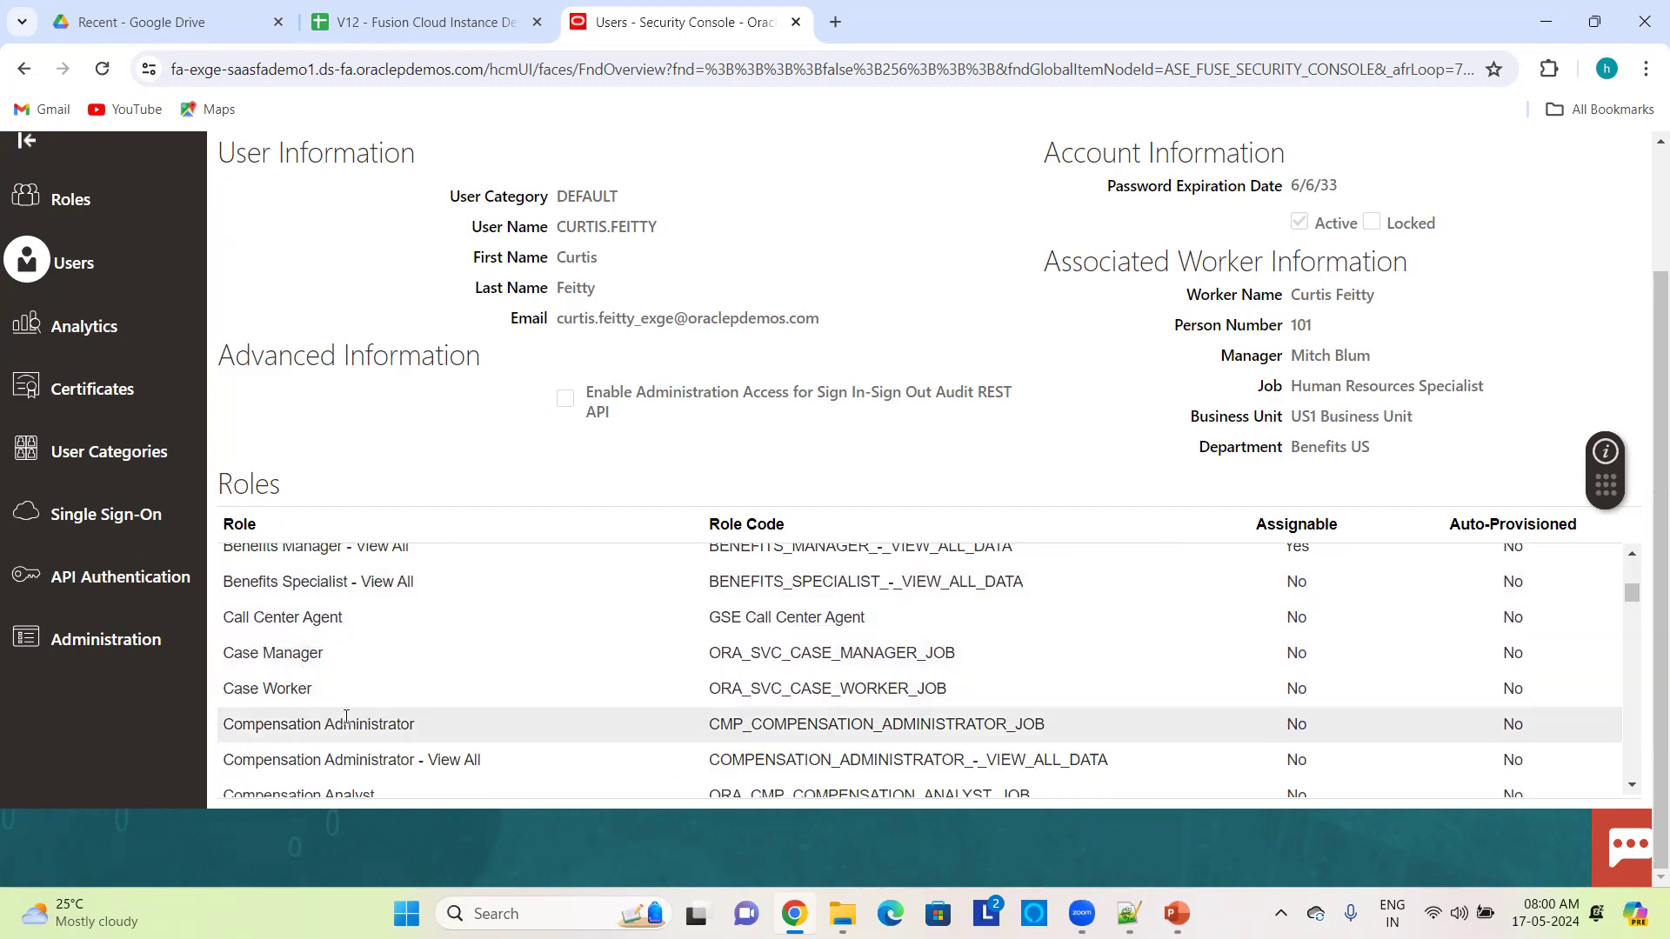
pyautogui.scroll(-2, 367, 722)
pyautogui.scroll(-1, 352, 706)
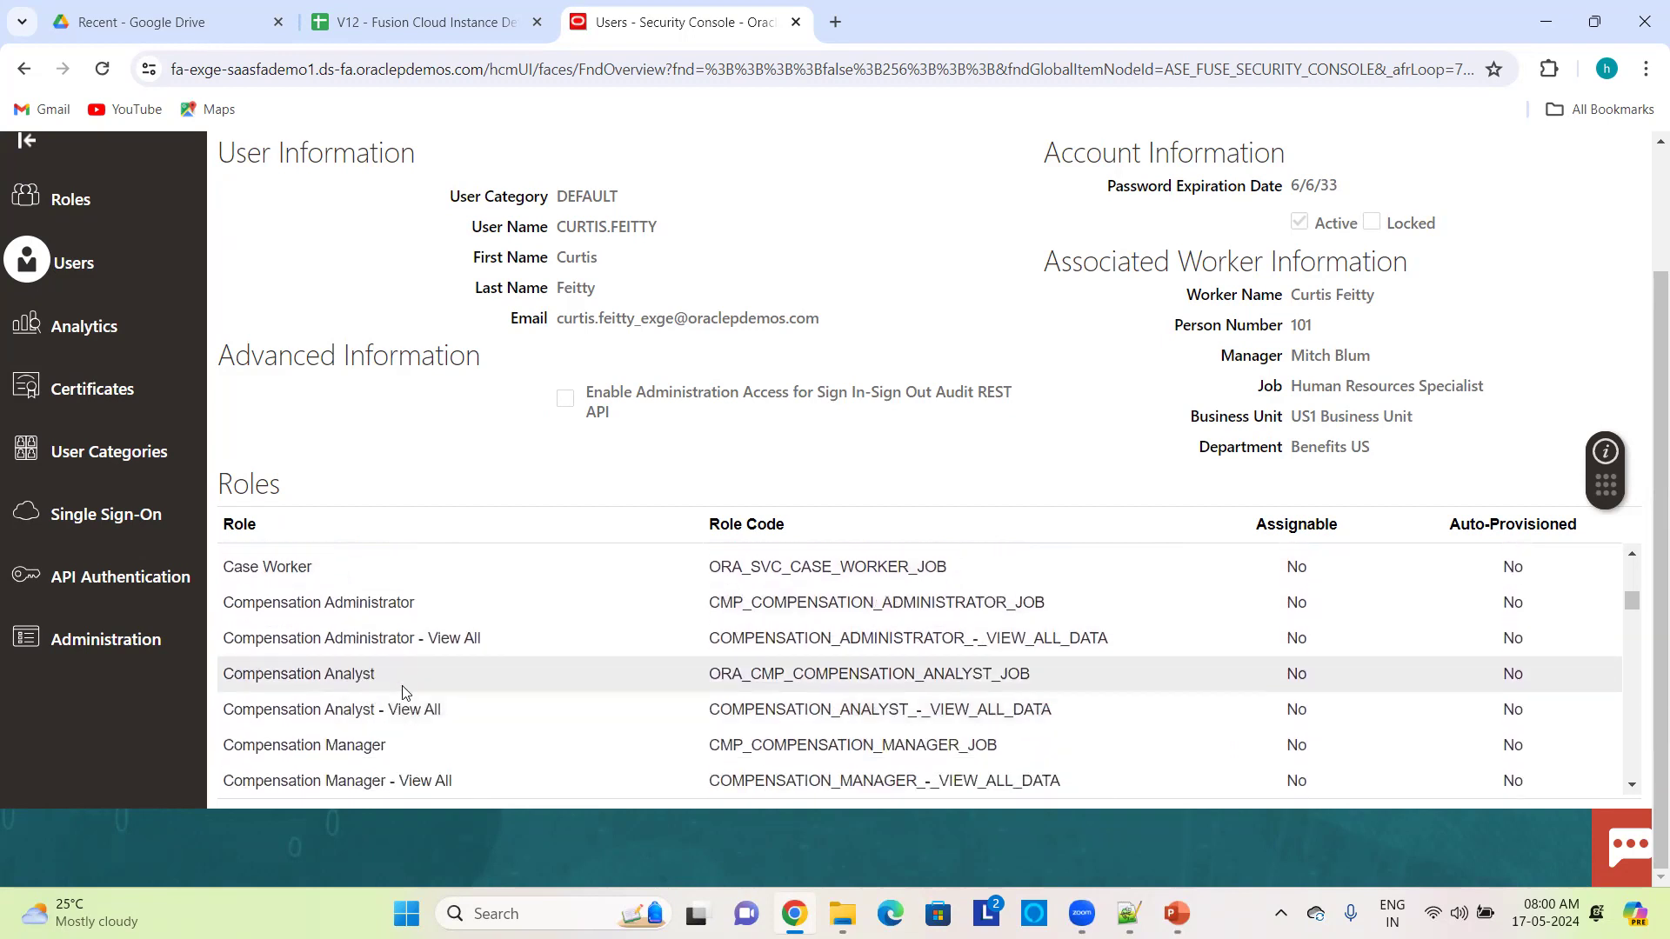
pyautogui.scroll(-3, 348, 687)
pyautogui.scroll(-4, 421, 691)
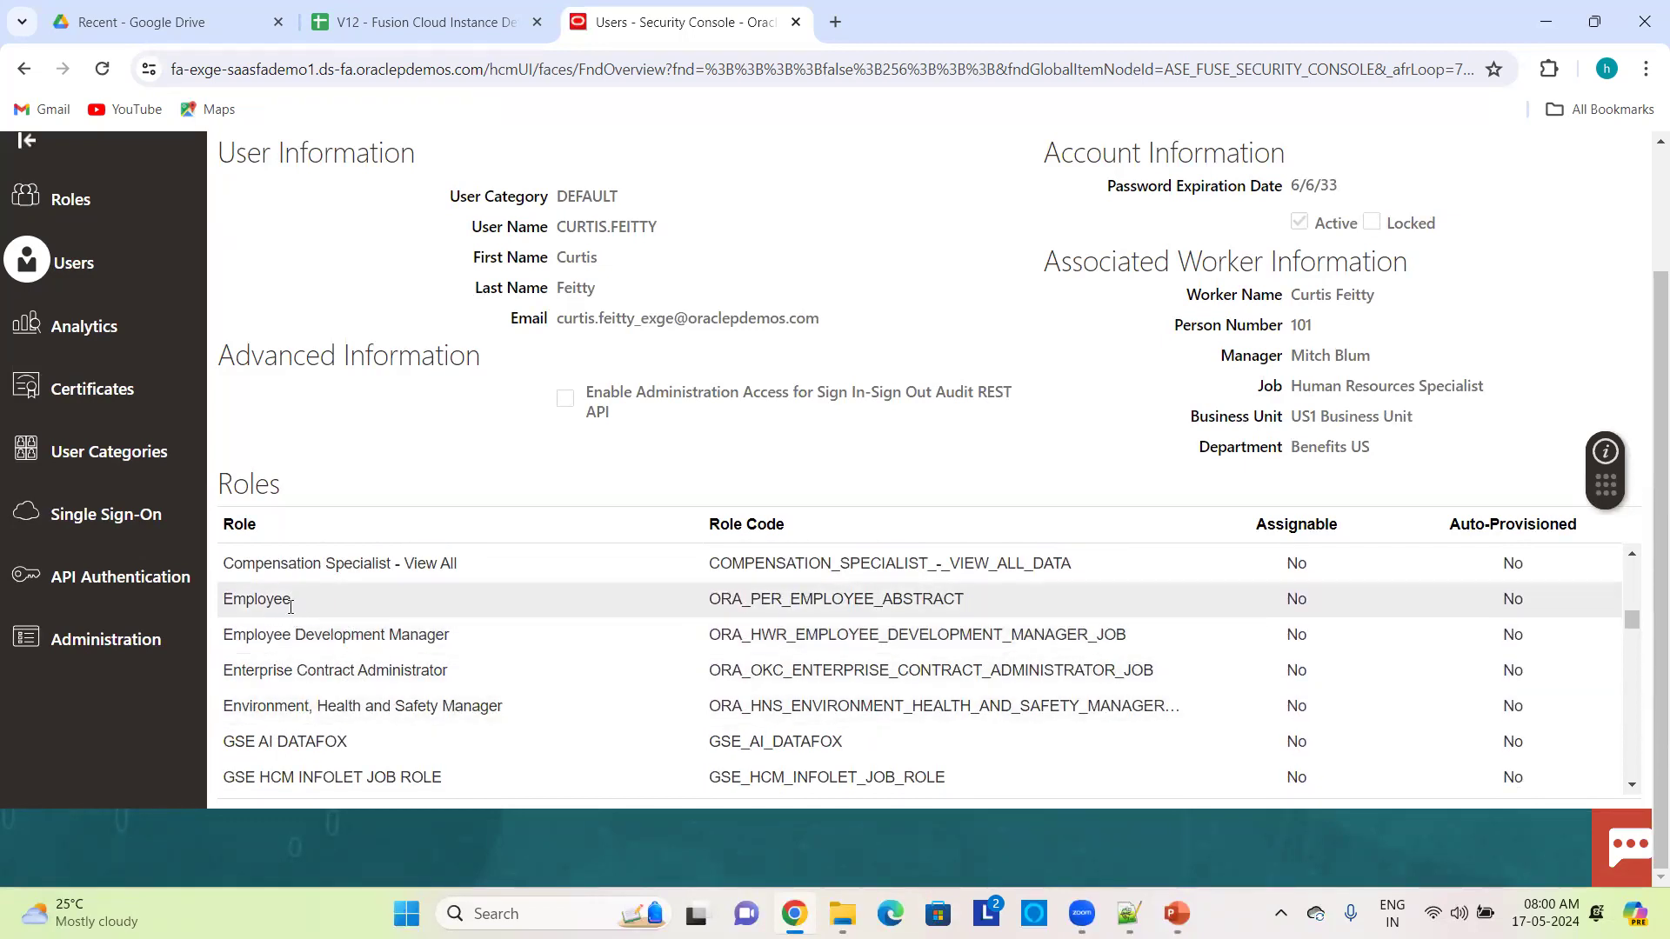
pyautogui.scroll(-3, 278, 606)
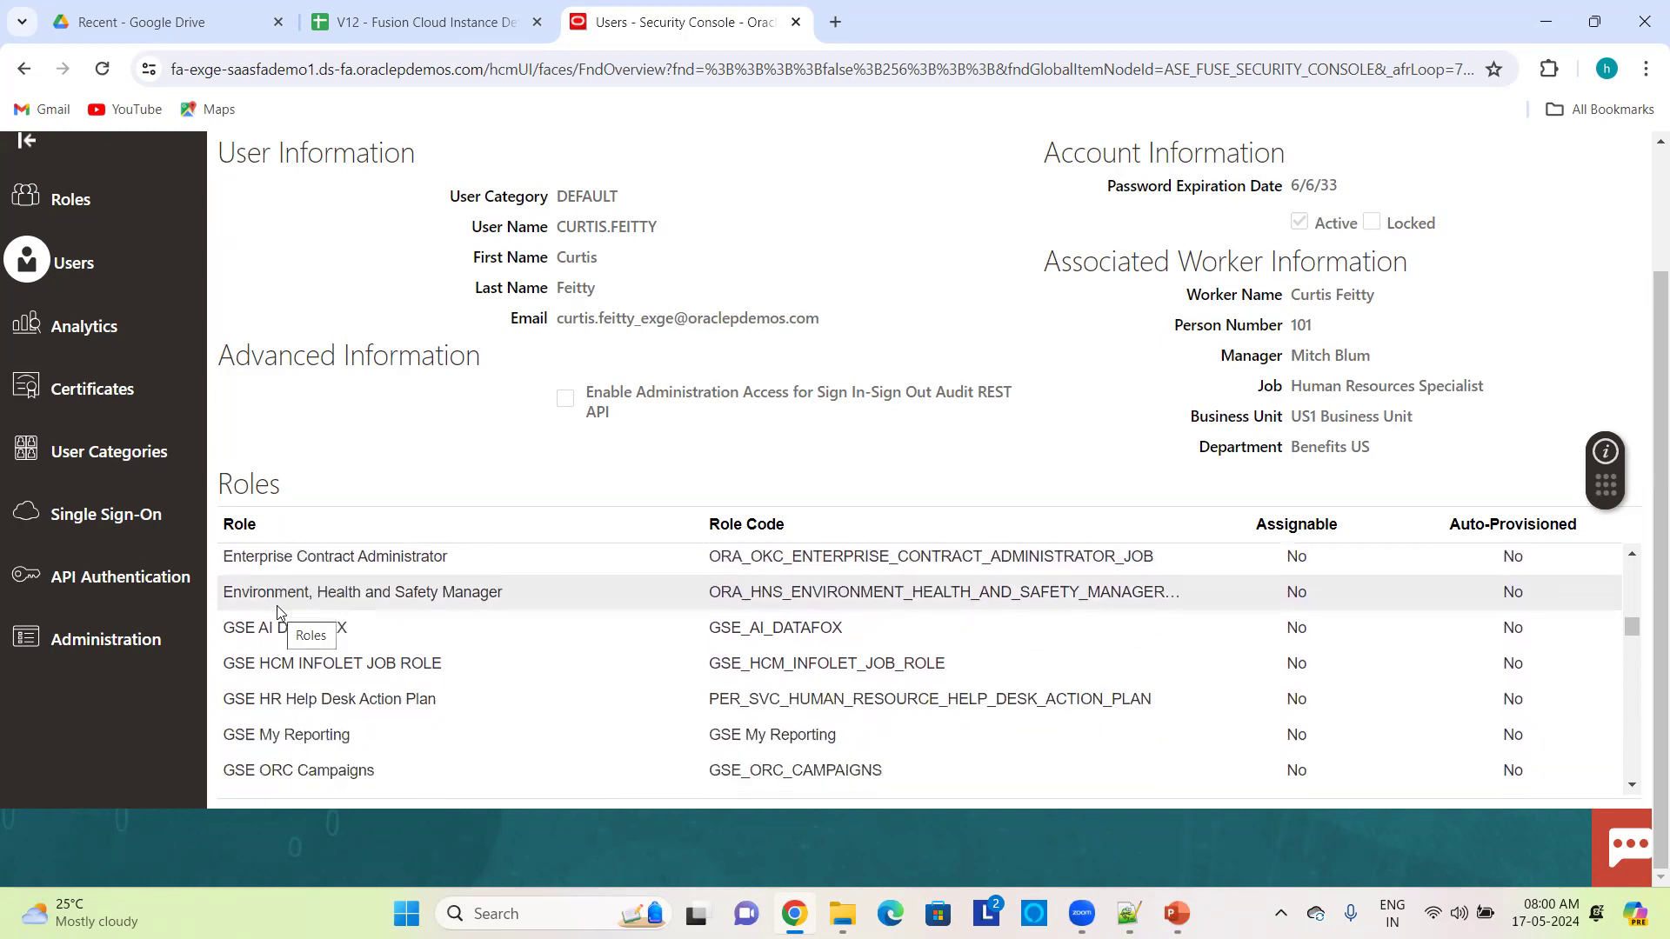
pyautogui.scroll(-2, 390, 693)
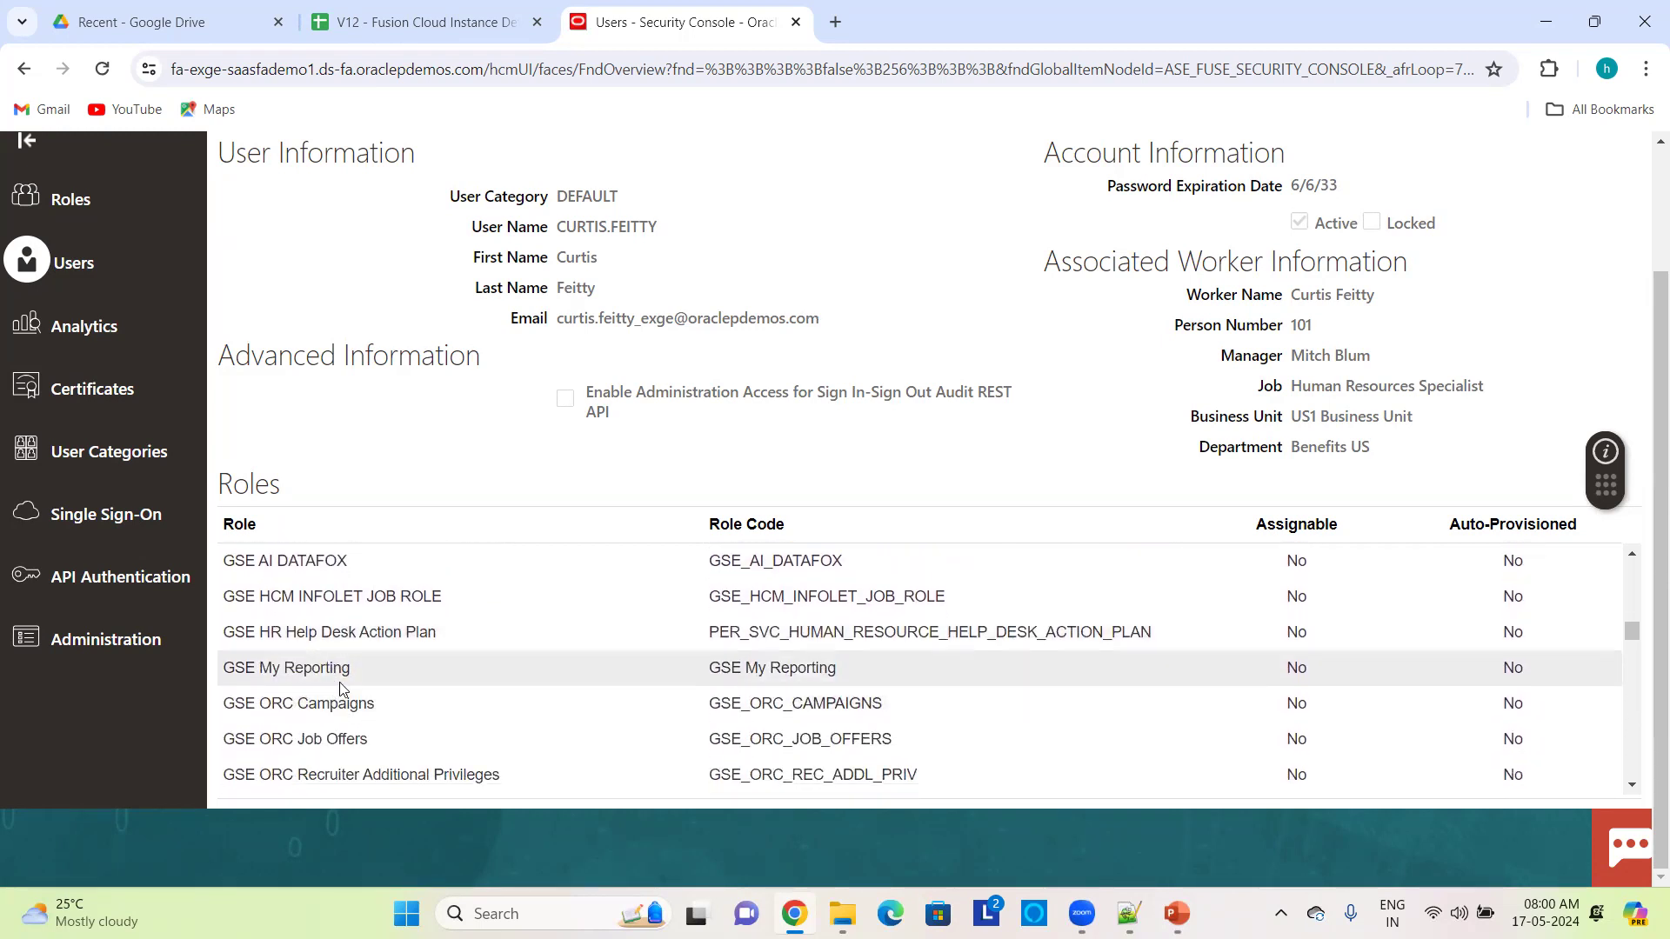
pyautogui.scroll(-4, 343, 692)
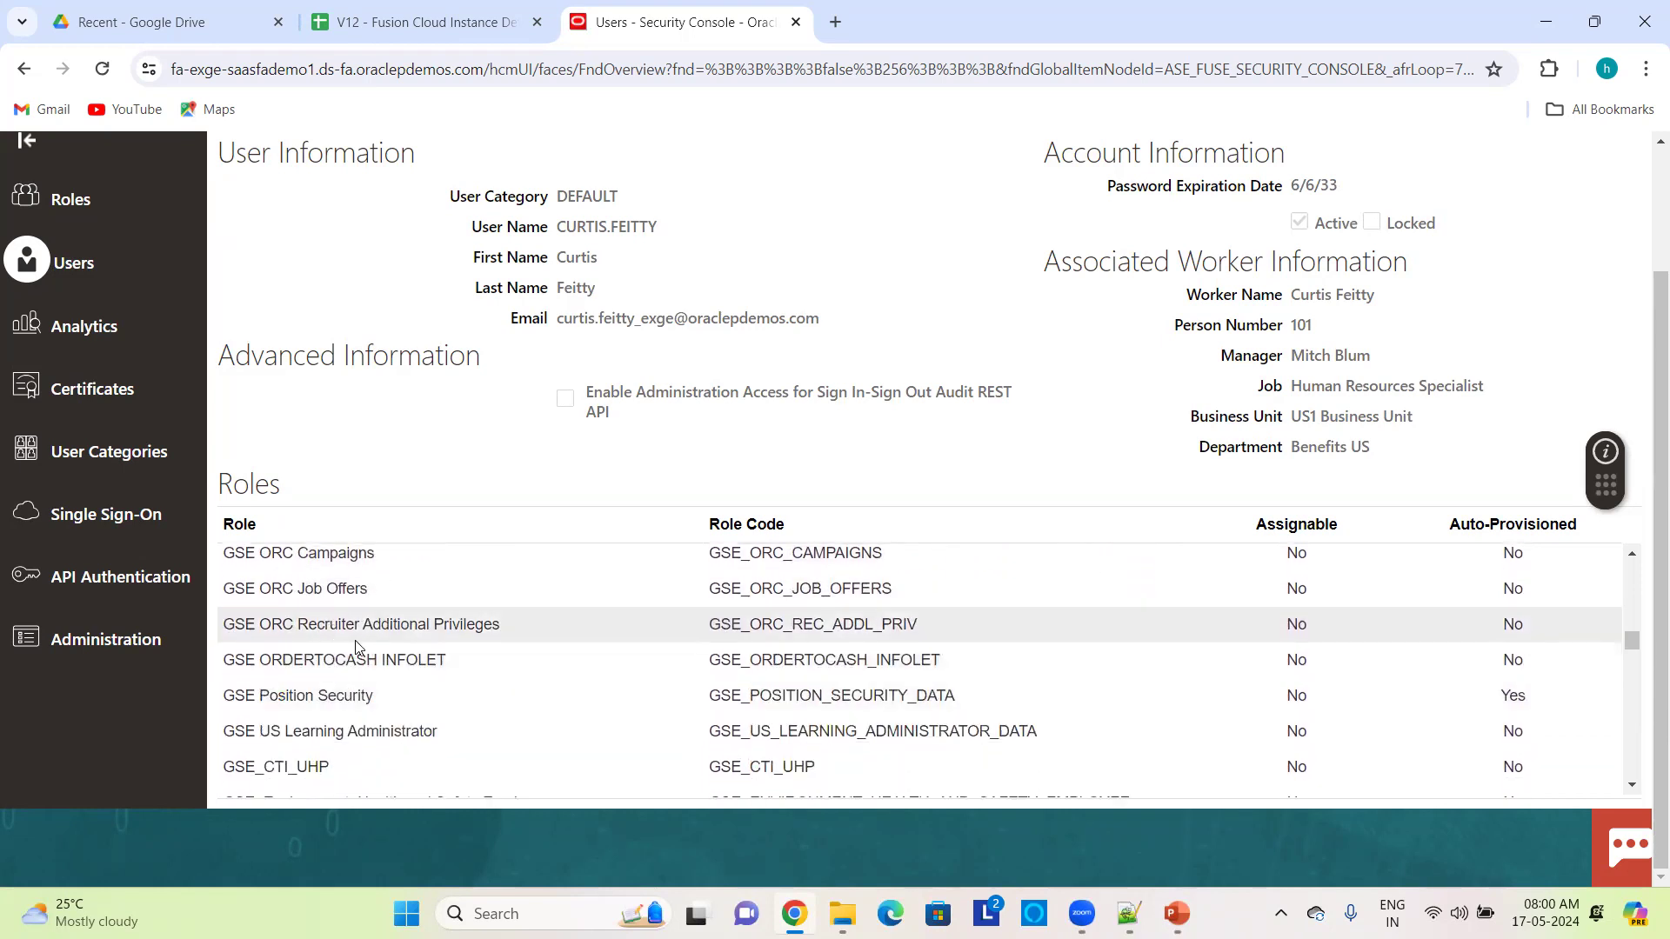
pyautogui.scroll(-4, 363, 651)
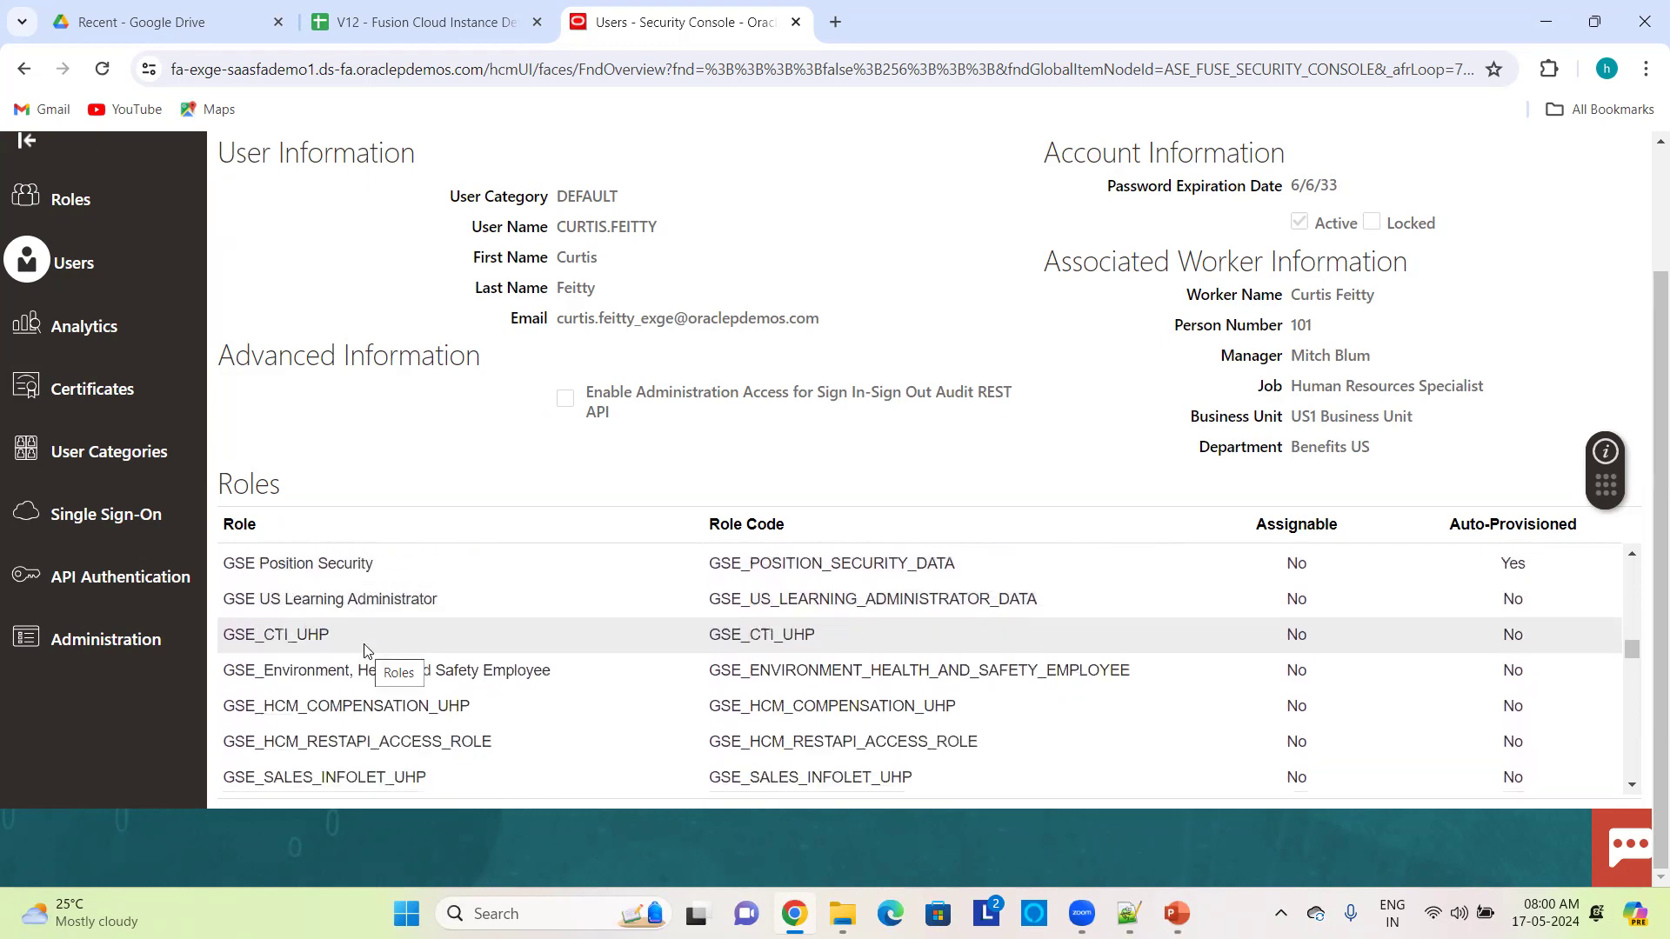
pyautogui.scroll(-3, 363, 774)
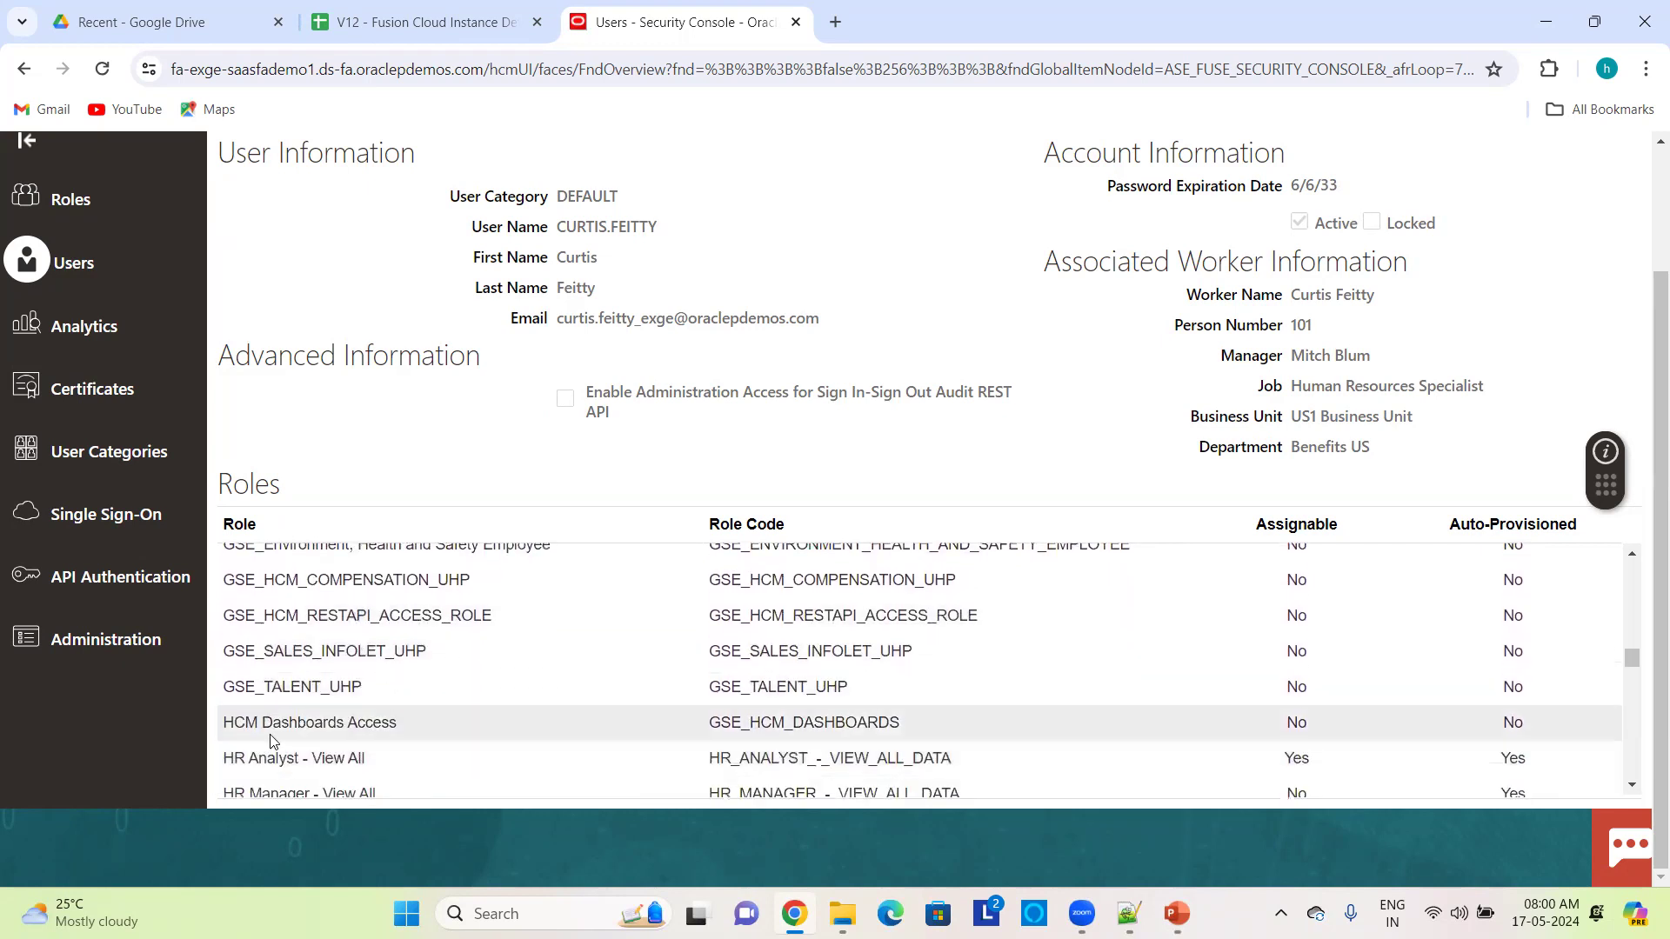
pyautogui.scroll(-3, 389, 744)
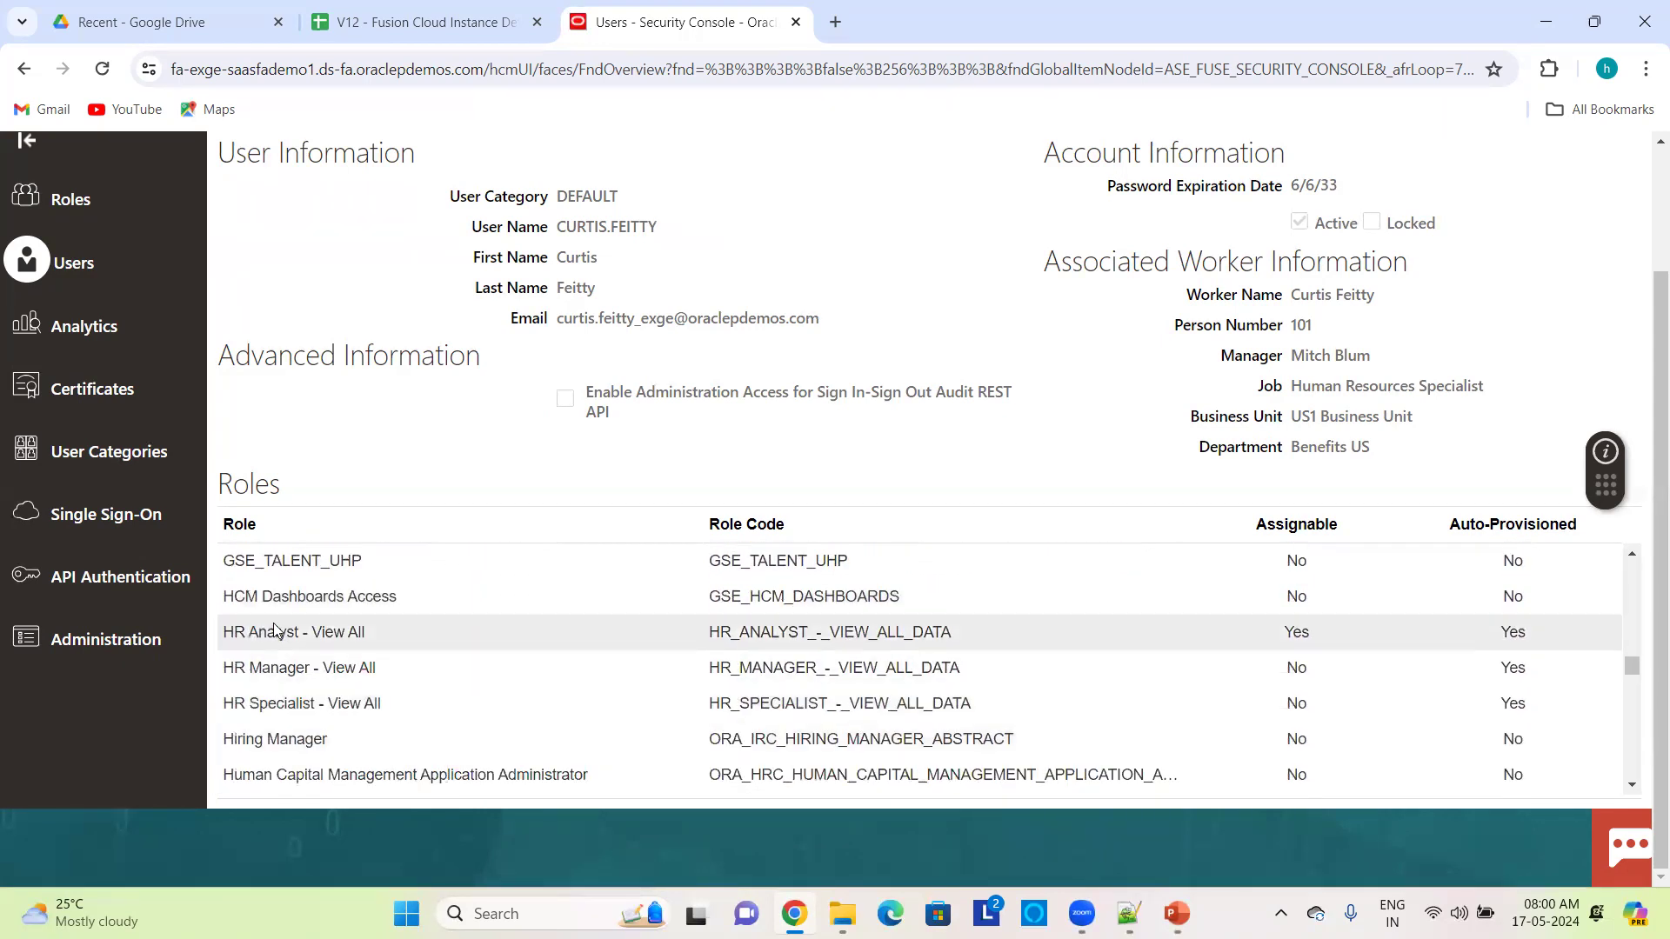
pyautogui.scroll(-3, 292, 705)
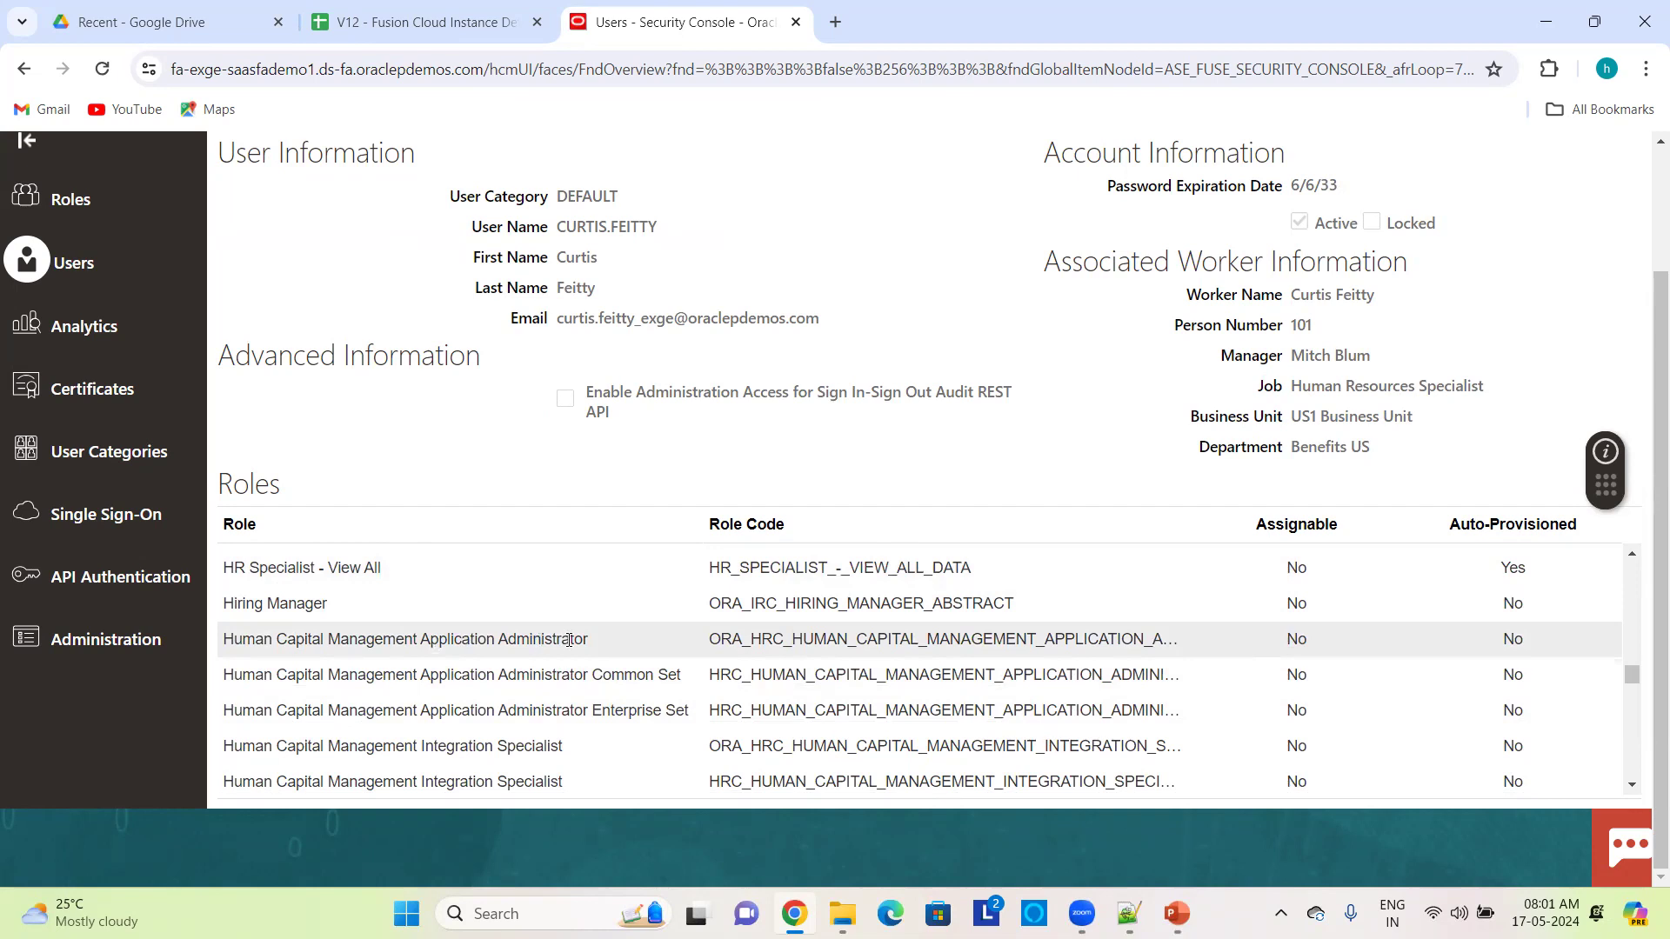
pyautogui.scroll(-3, 553, 779)
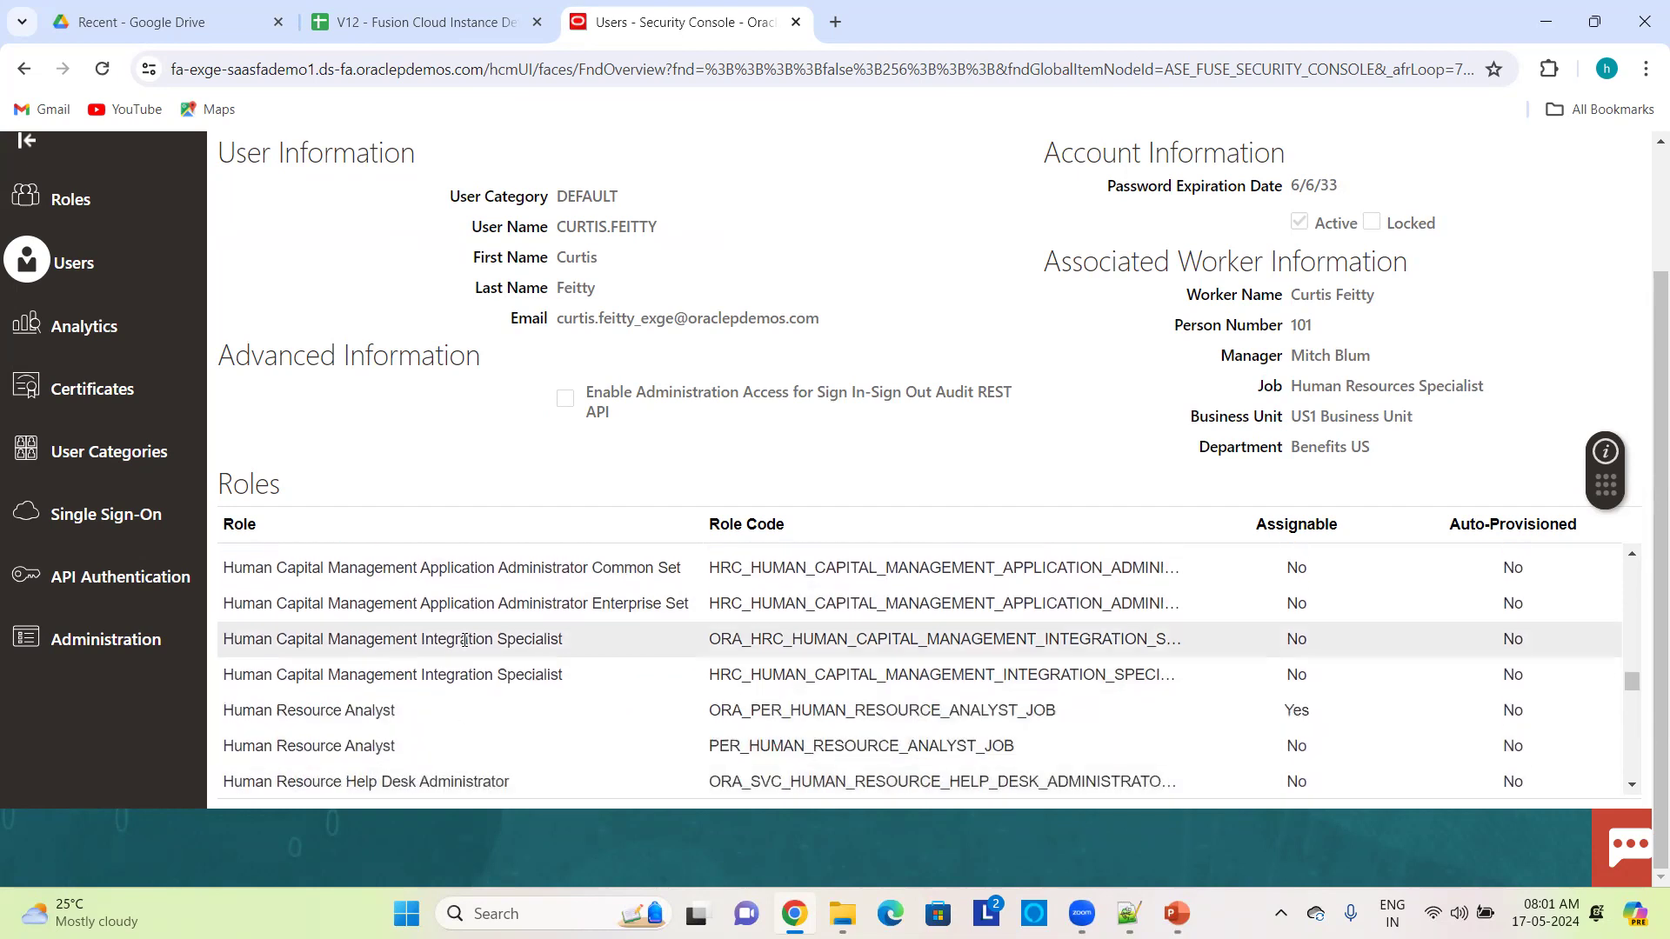
pyautogui.scroll(-3, 300, 717)
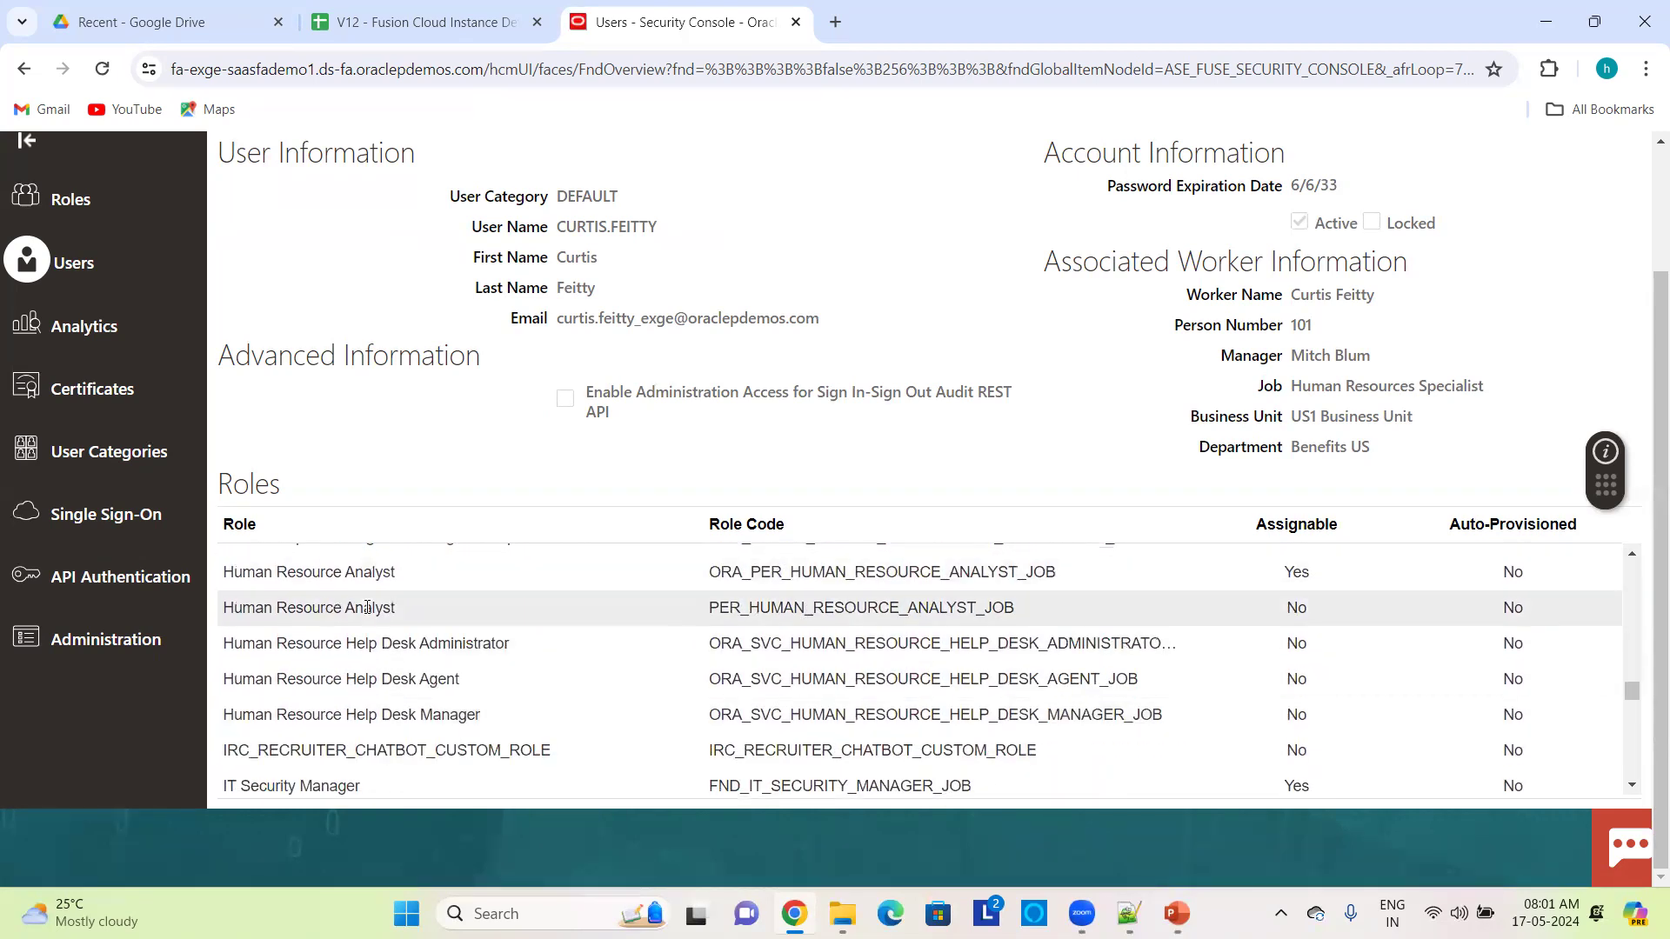
pyautogui.scroll(-3, 346, 713)
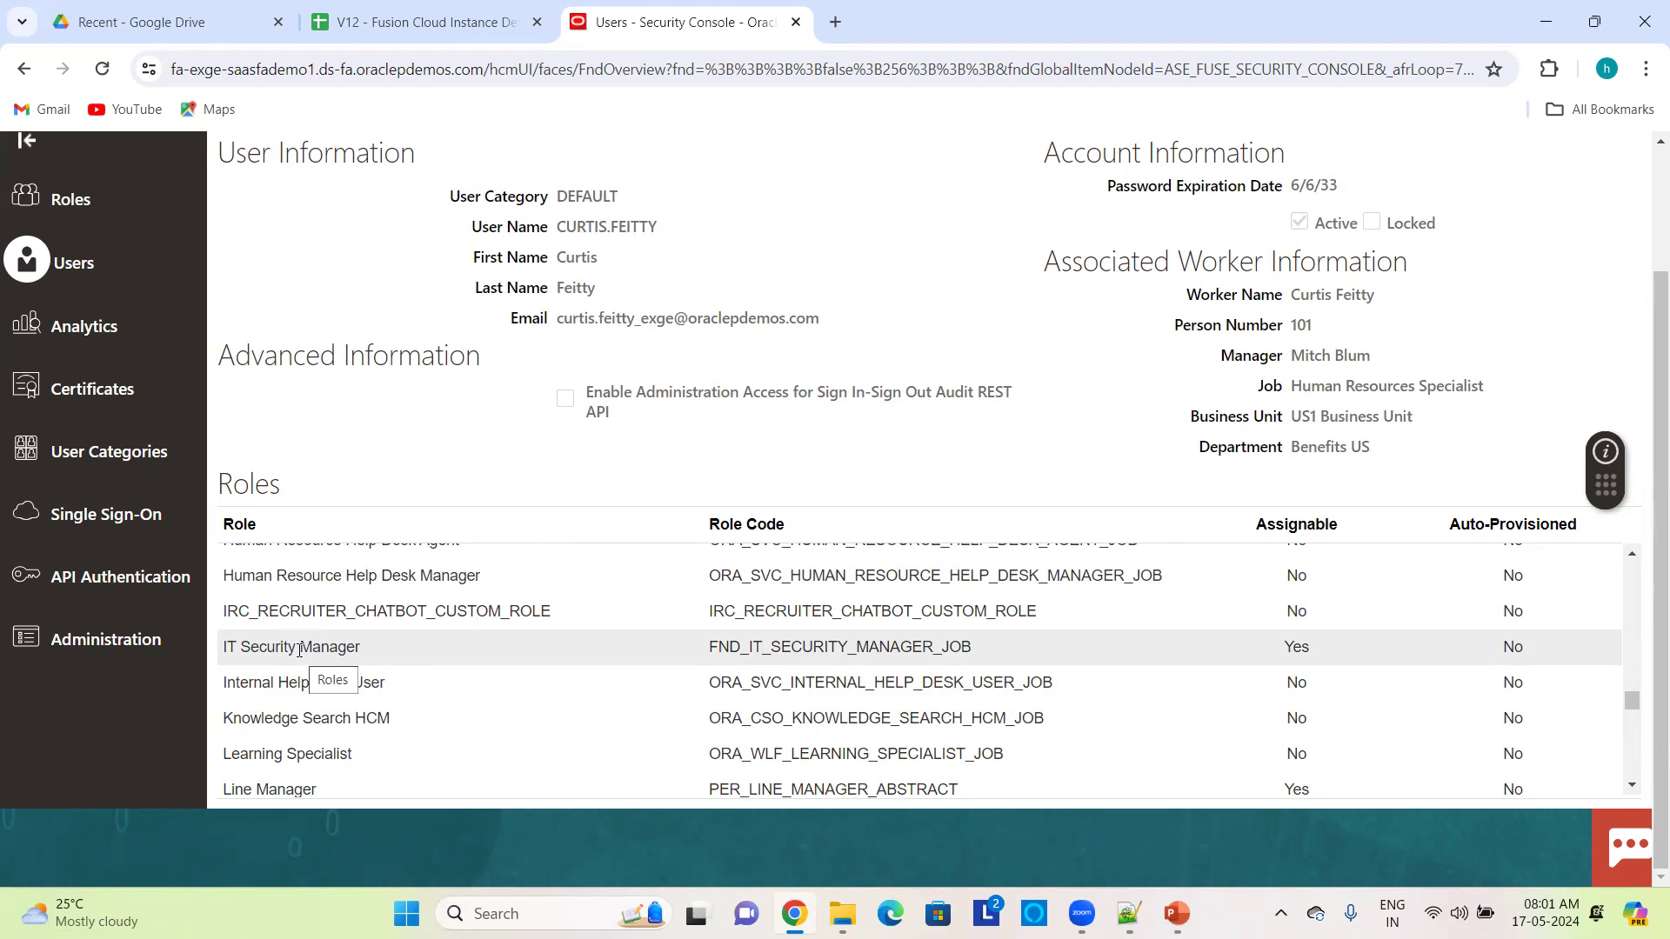
pyautogui.scroll(-3, 288, 644)
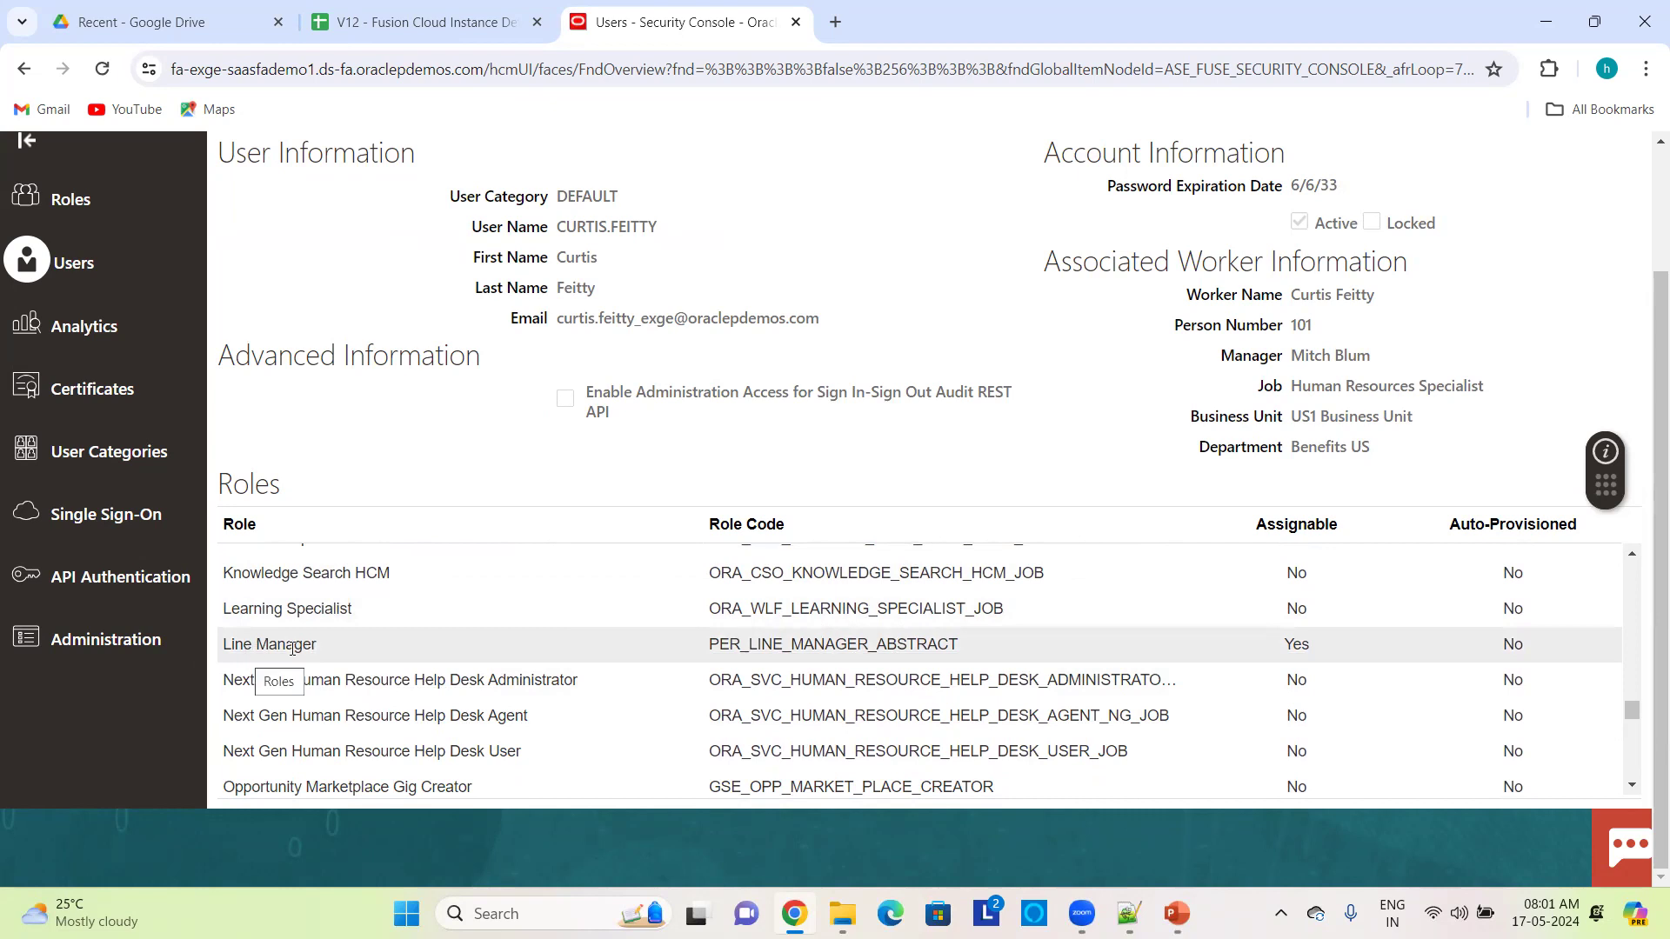
pyautogui.scroll(-3, 331, 661)
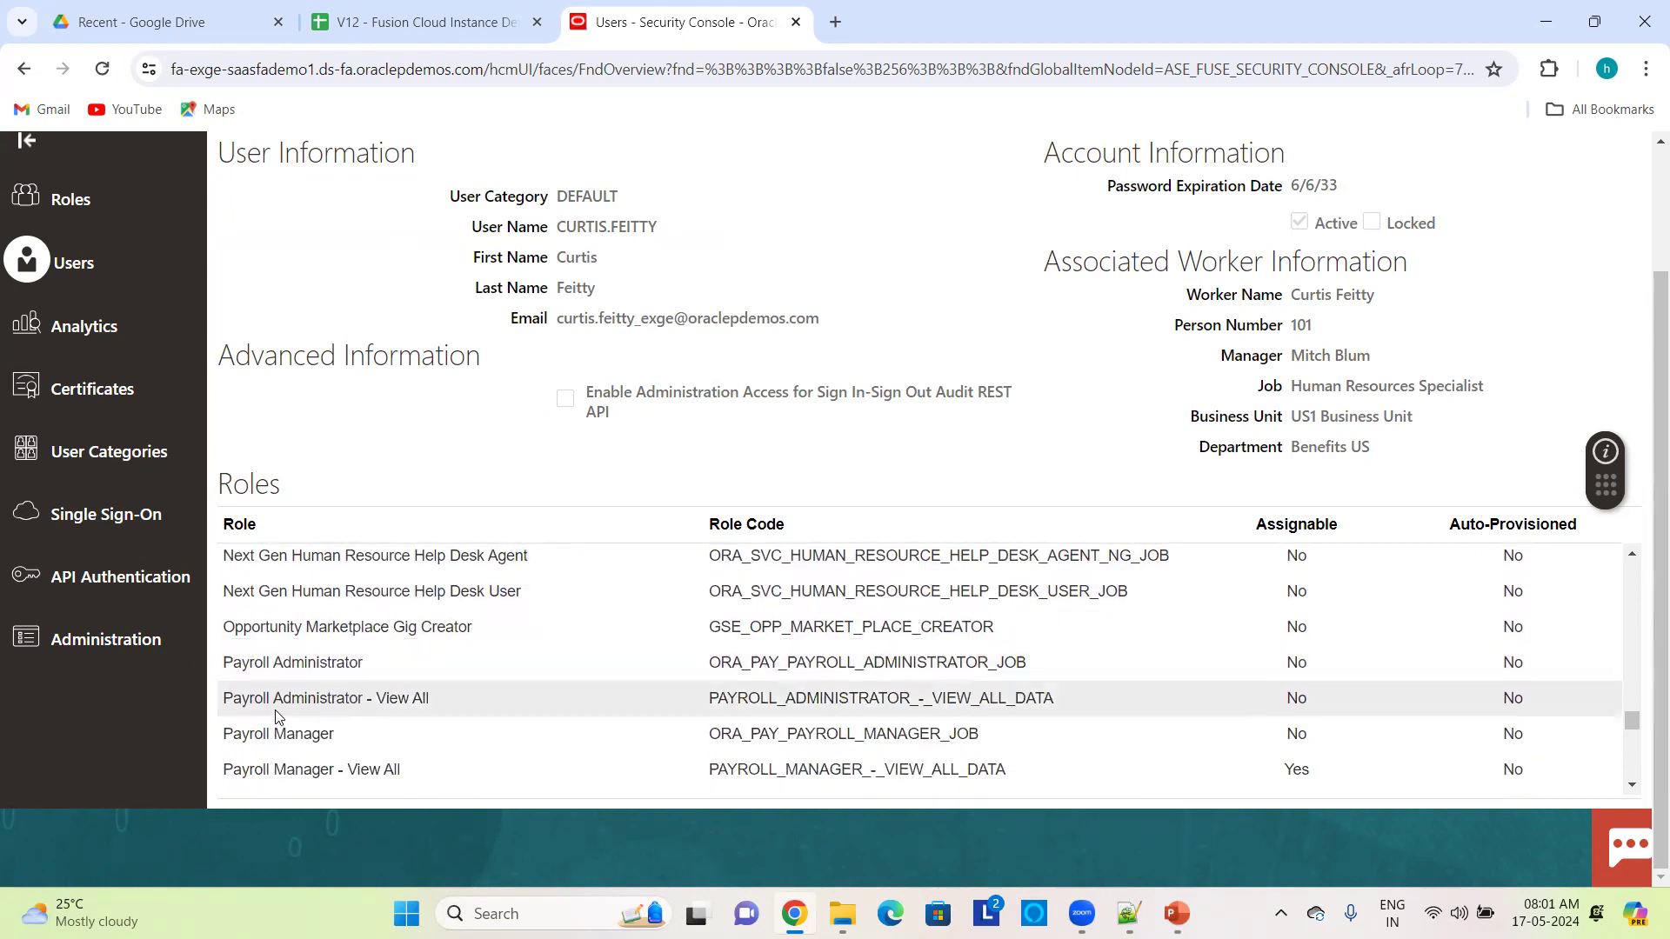
pyautogui.scroll(-2, 398, 736)
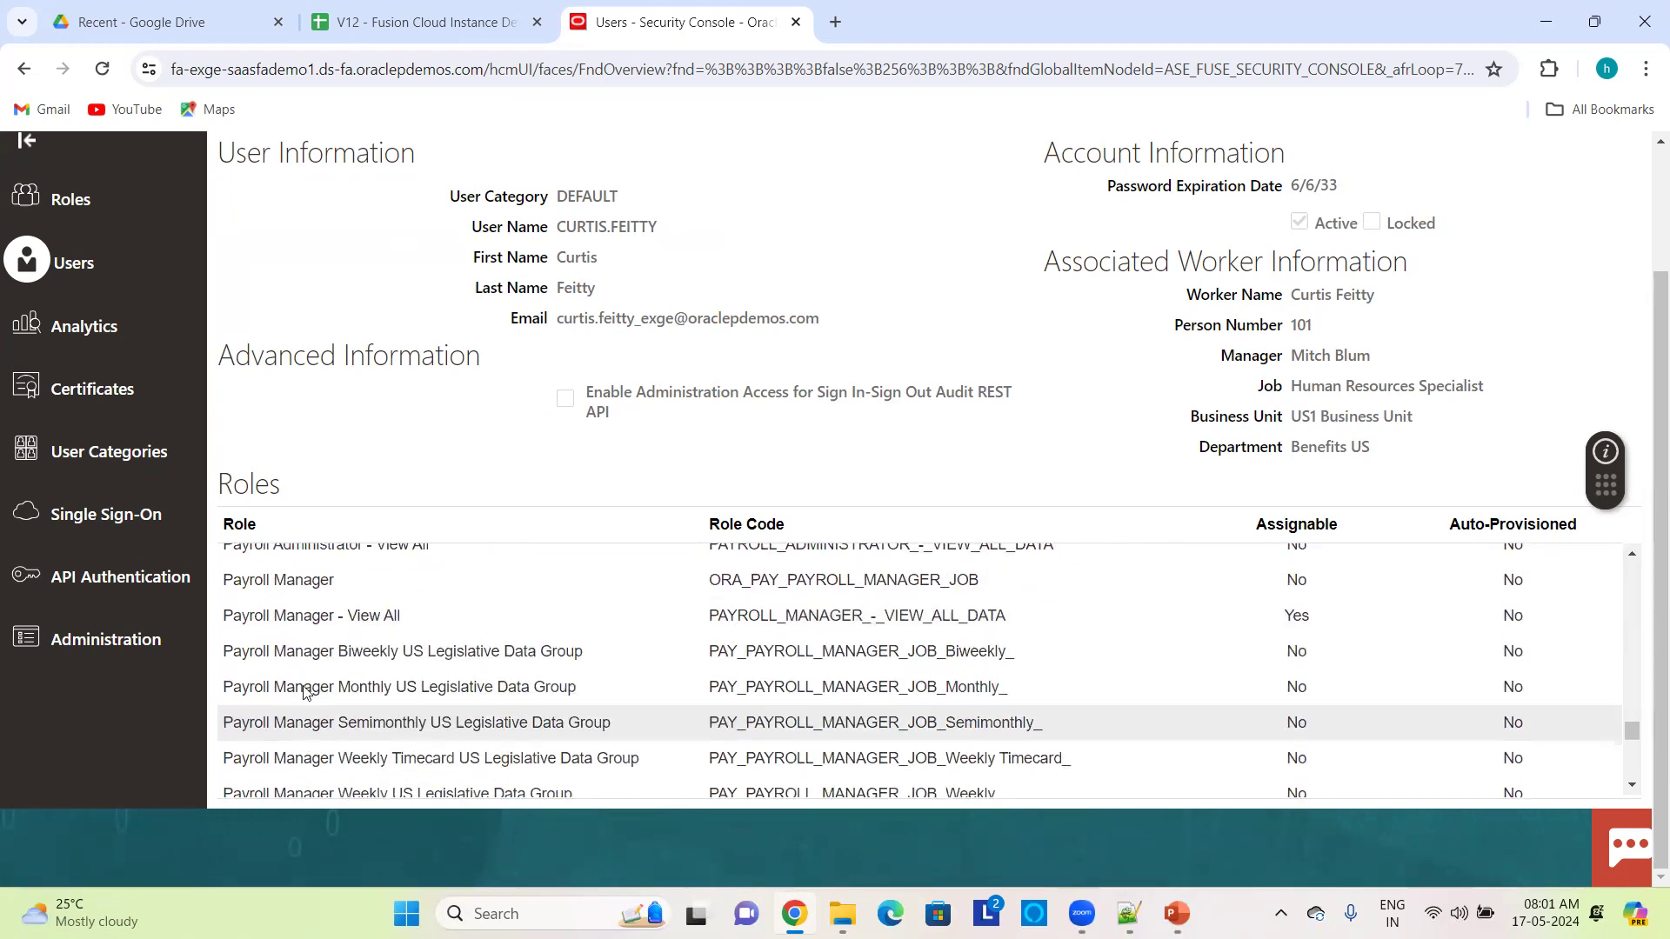
pyautogui.scroll(-3, 326, 687)
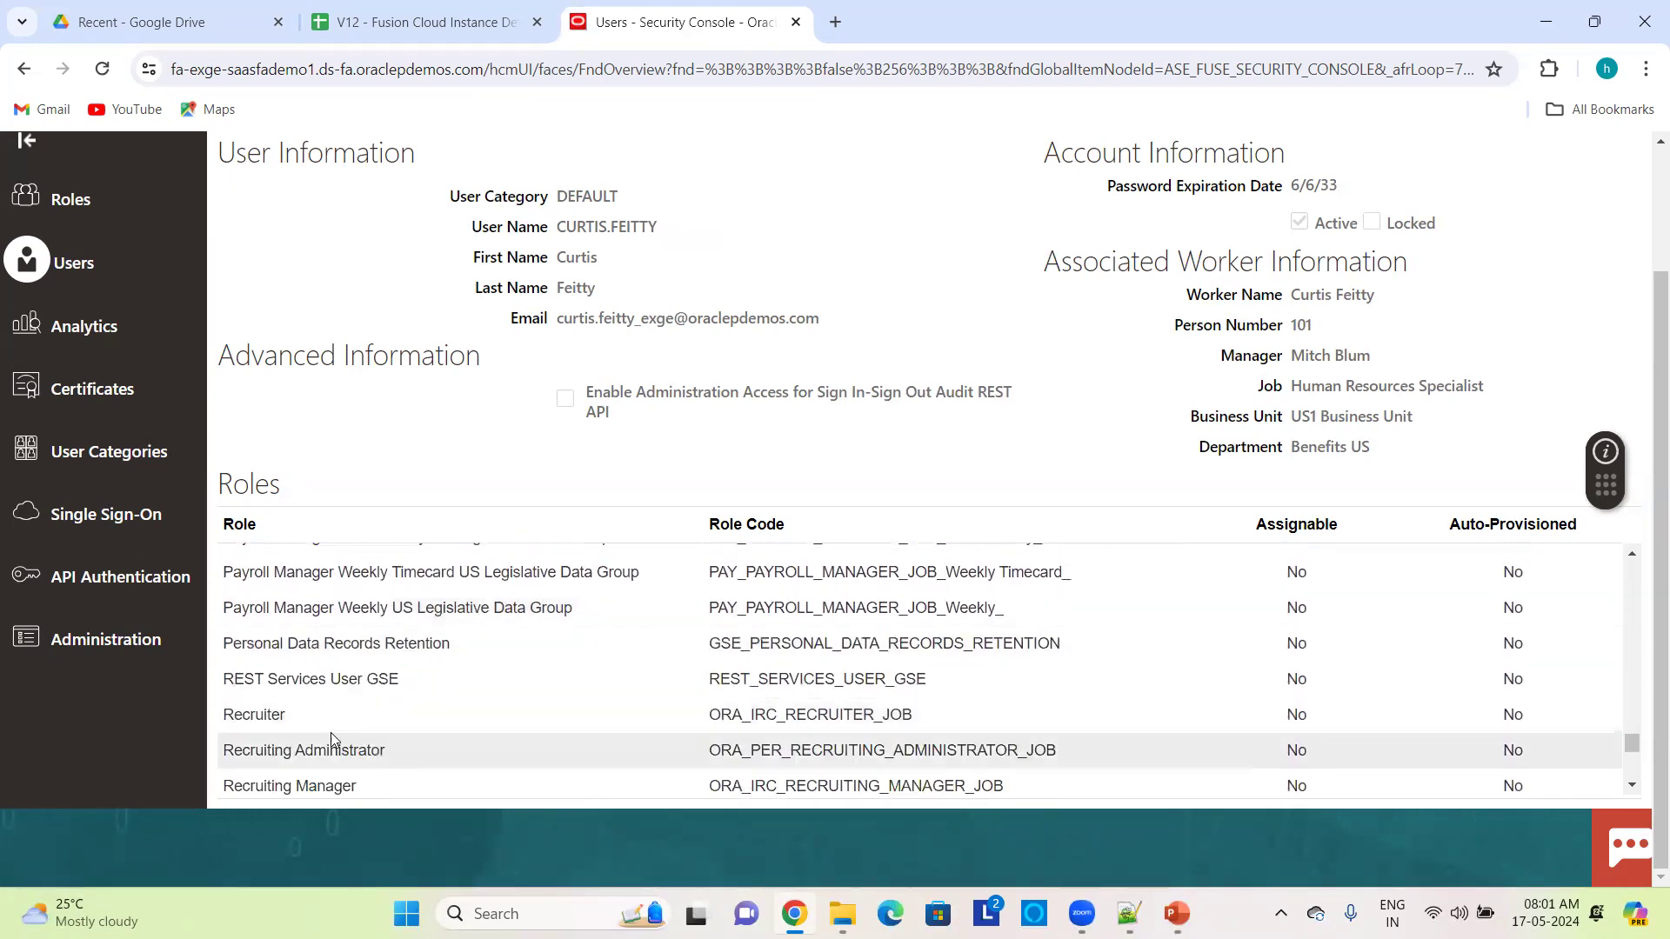
pyautogui.scroll(-2, 323, 721)
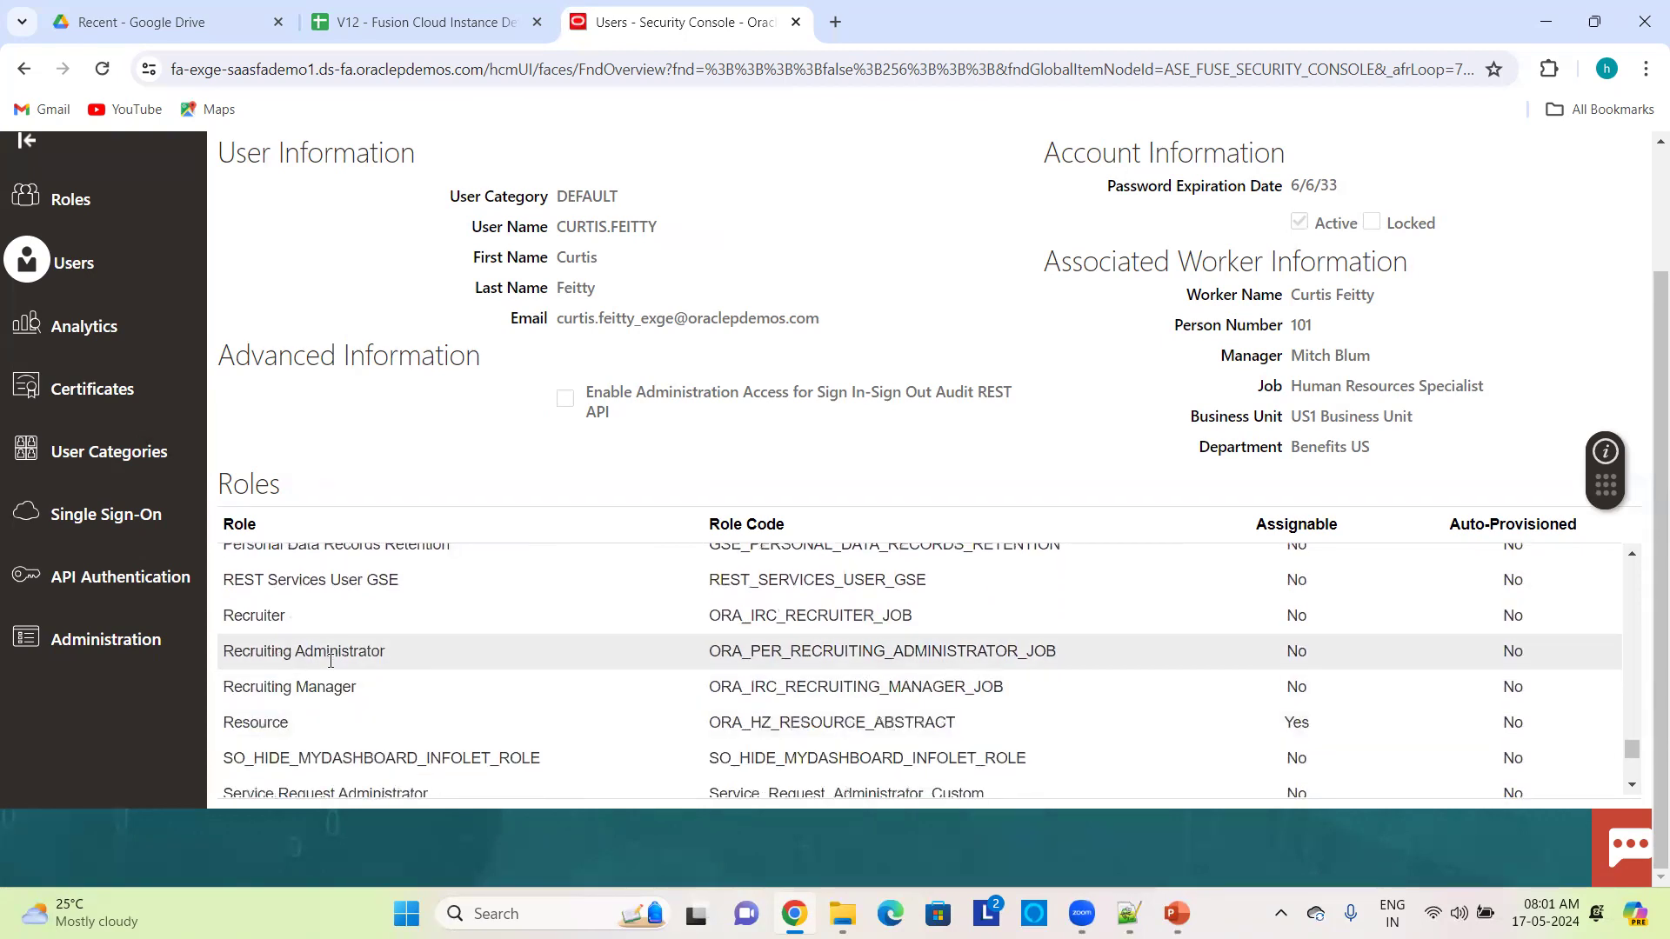
pyautogui.scroll(-4, 353, 695)
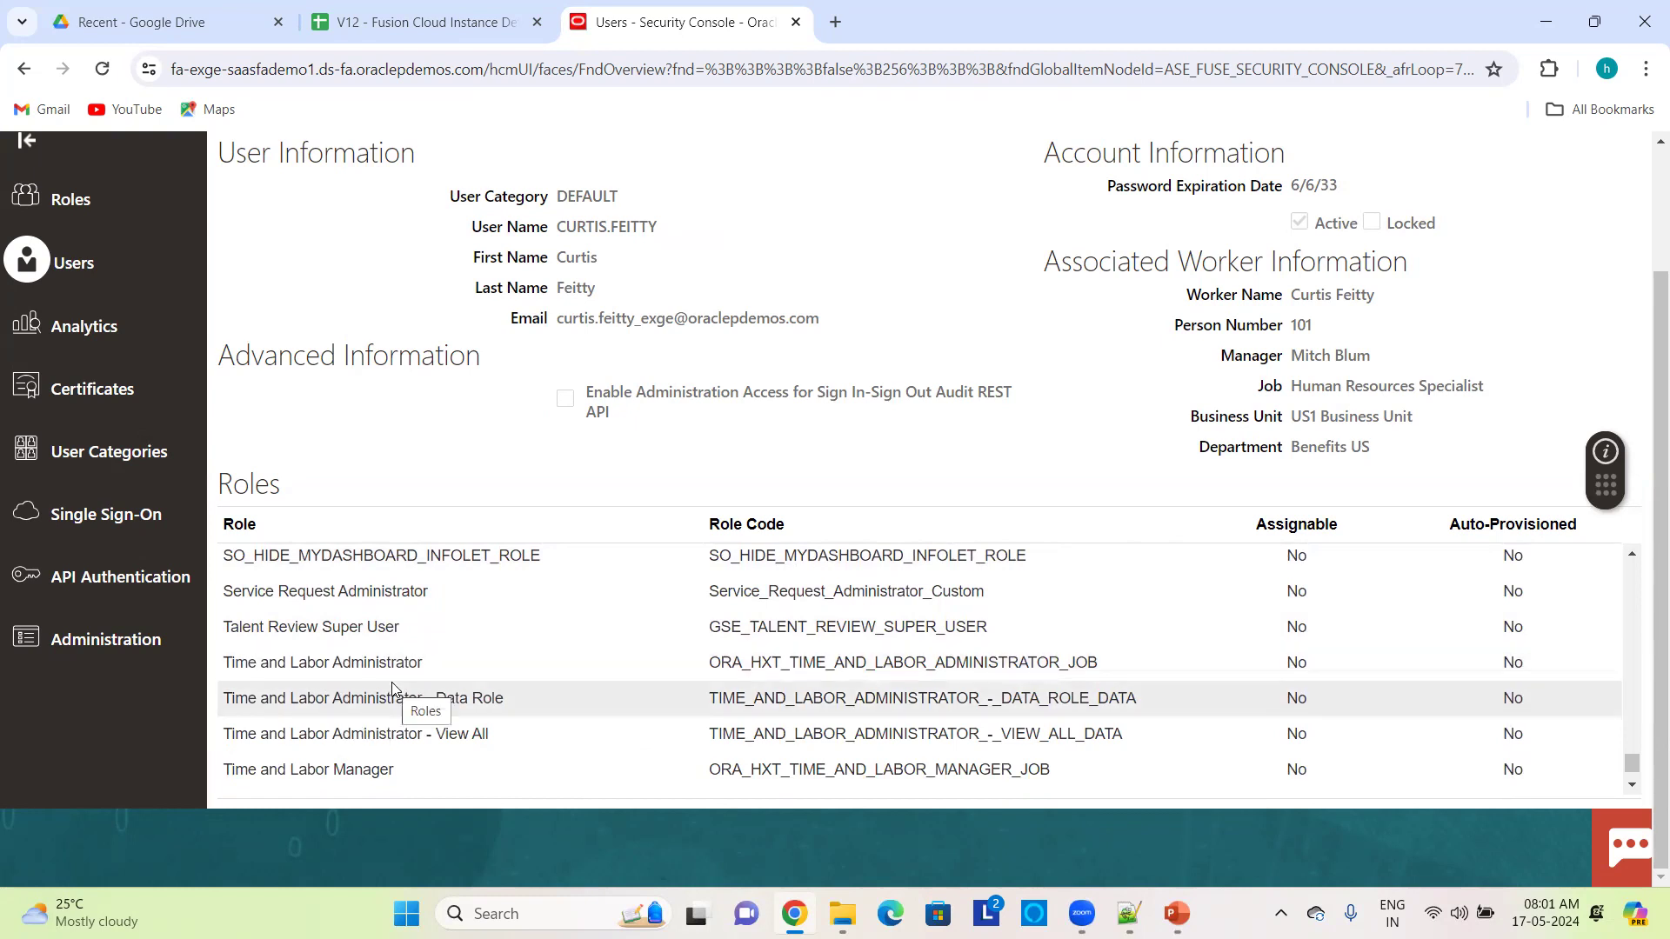
pyautogui.scroll(-1, 388, 696)
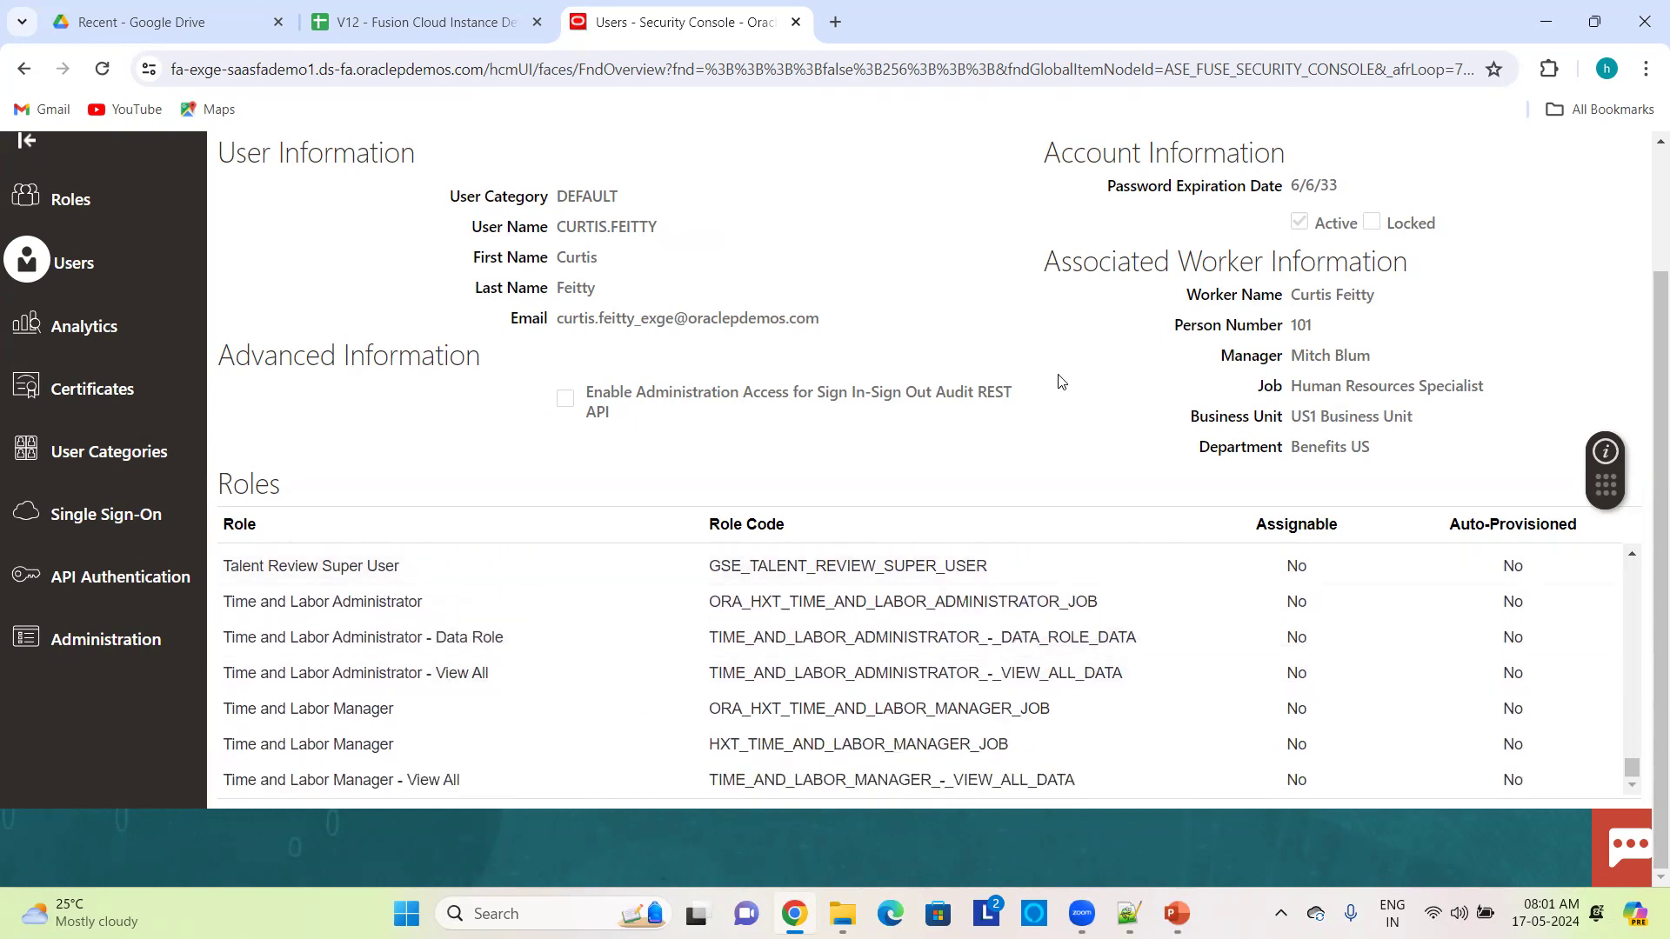
pyautogui.scroll(2, 965, 331)
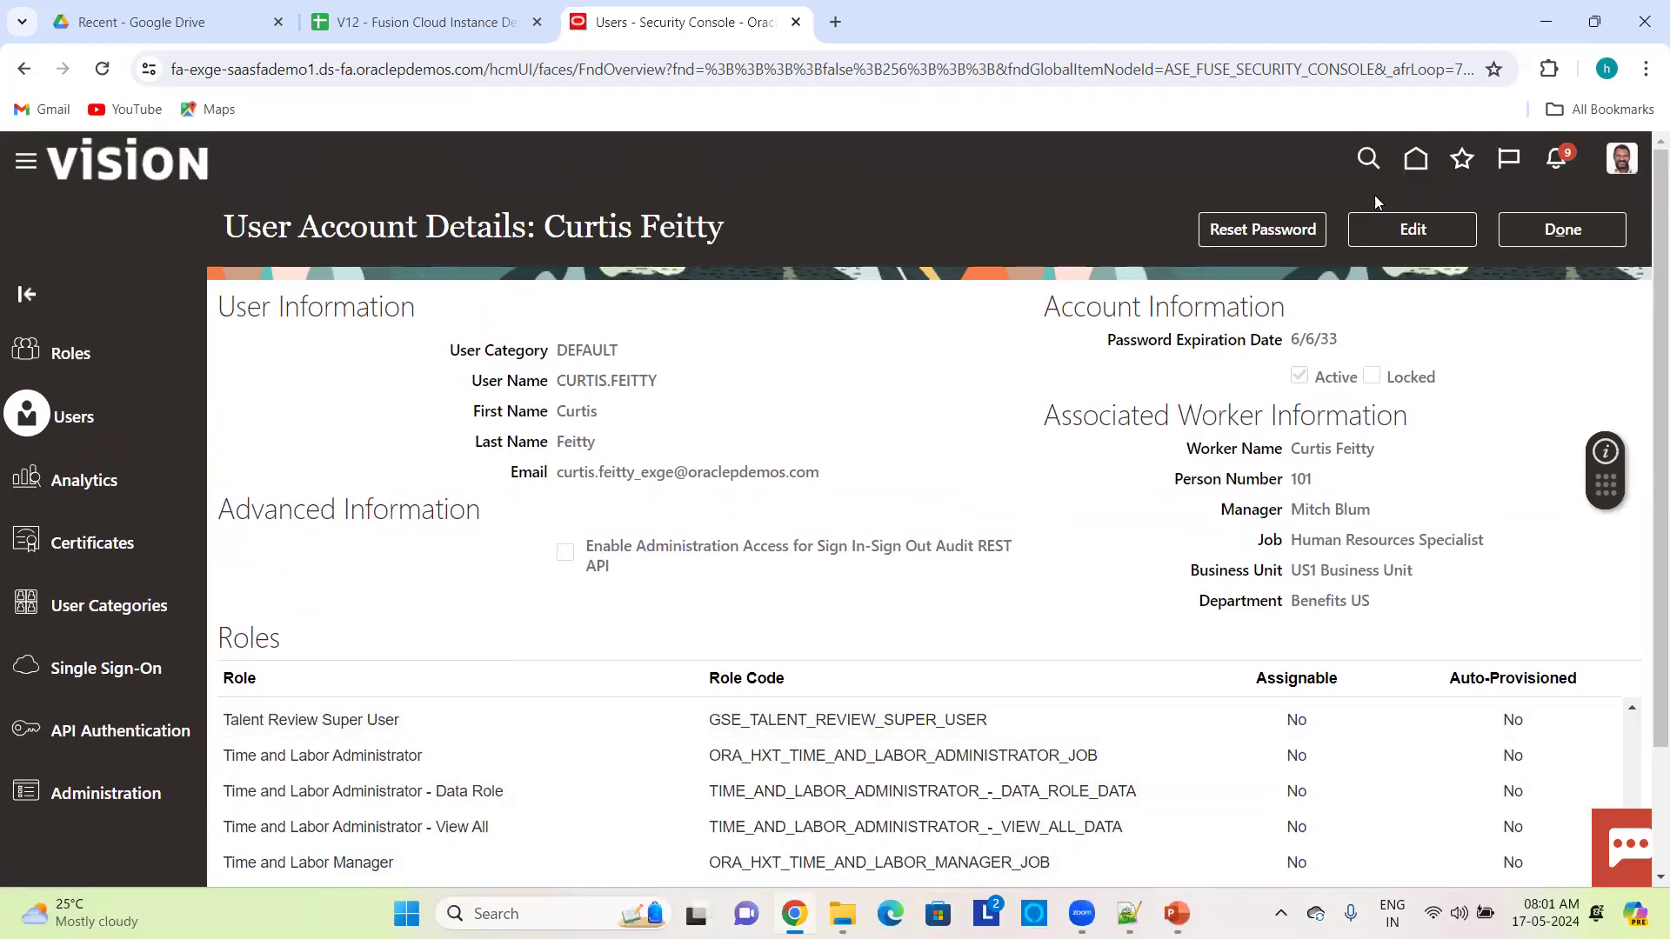
# - Return to the home page's My Client Groups apps and open Setup and Maintenance
pyautogui.click(1416, 161)
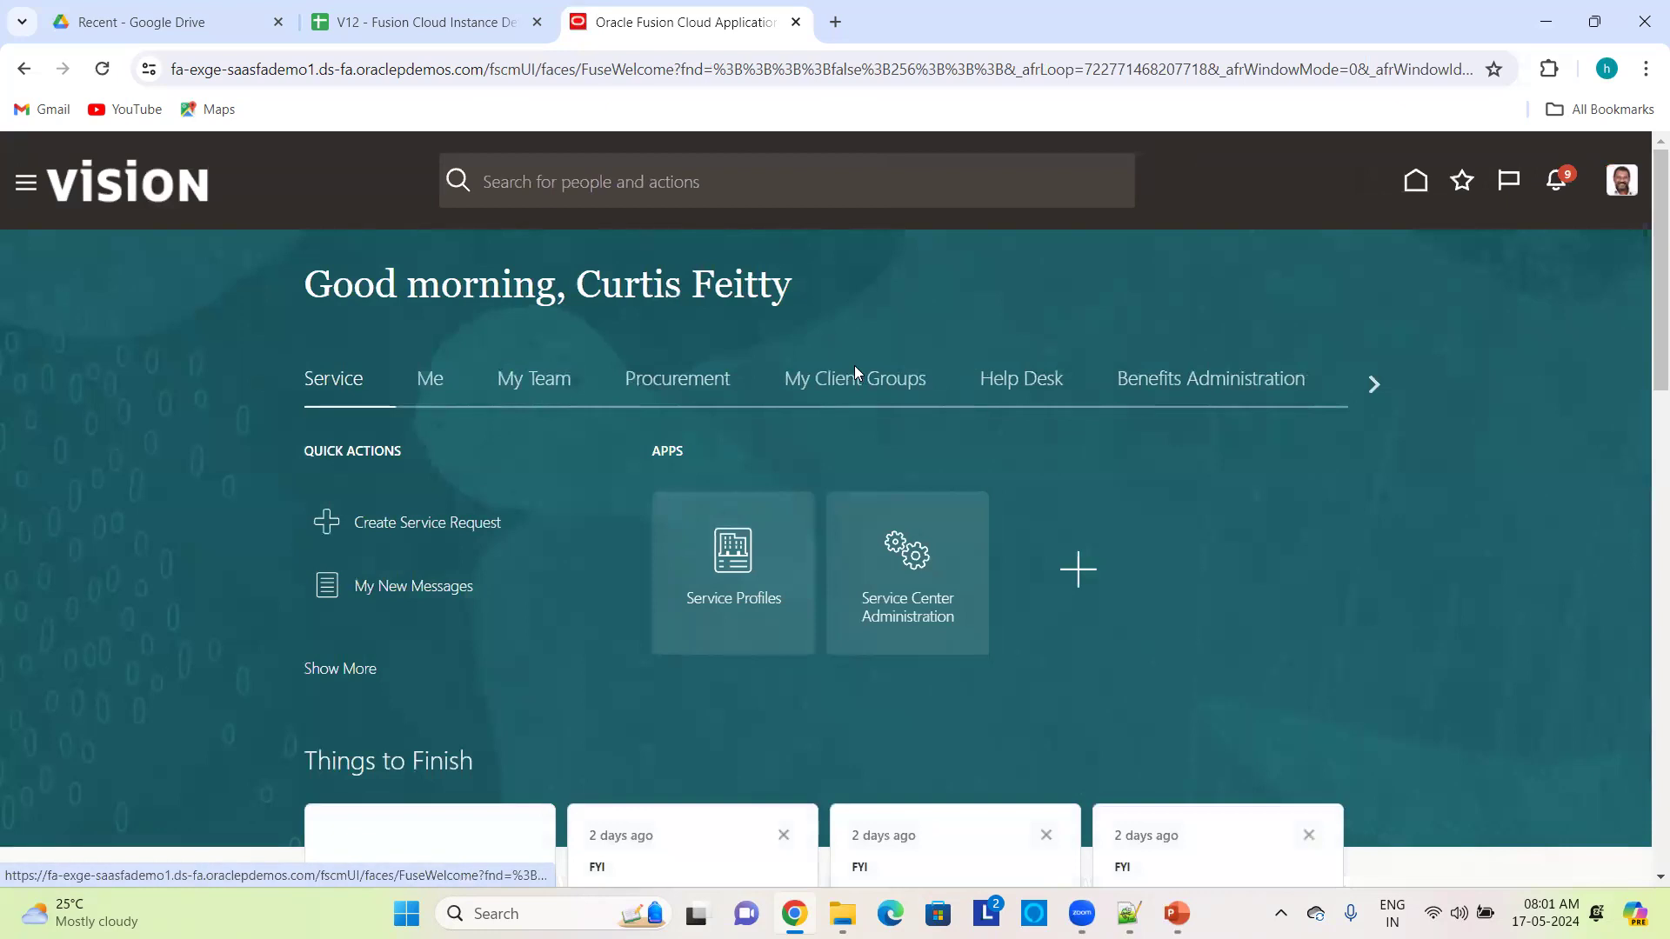
pyautogui.click(856, 375)
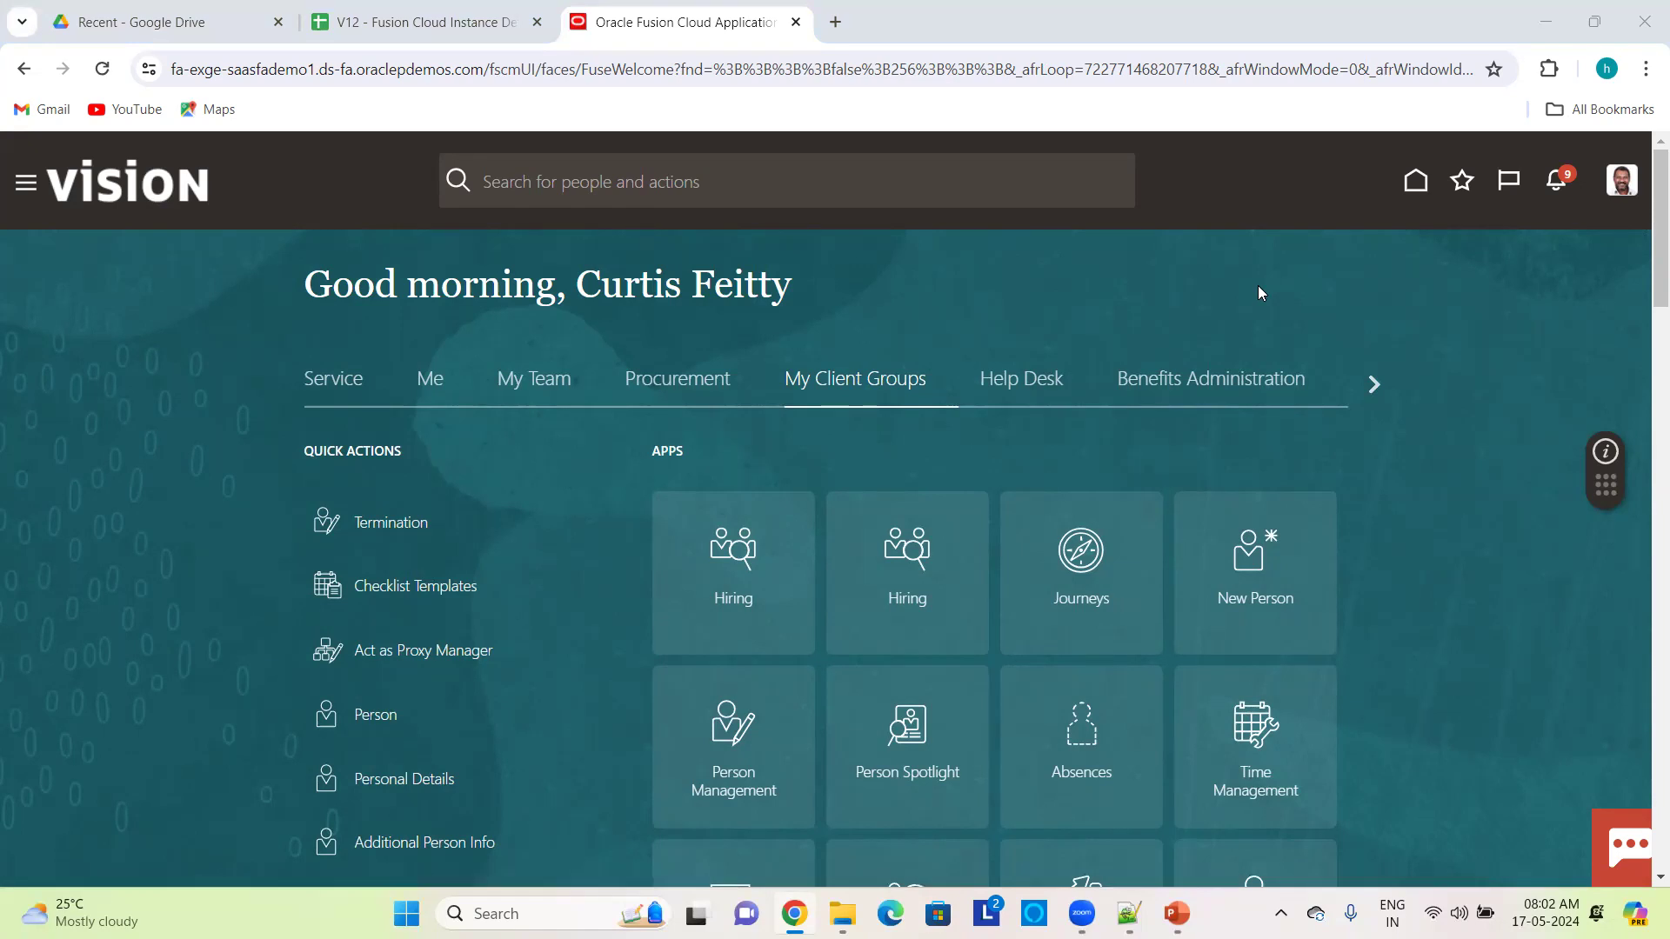
pyautogui.click(1622, 183)
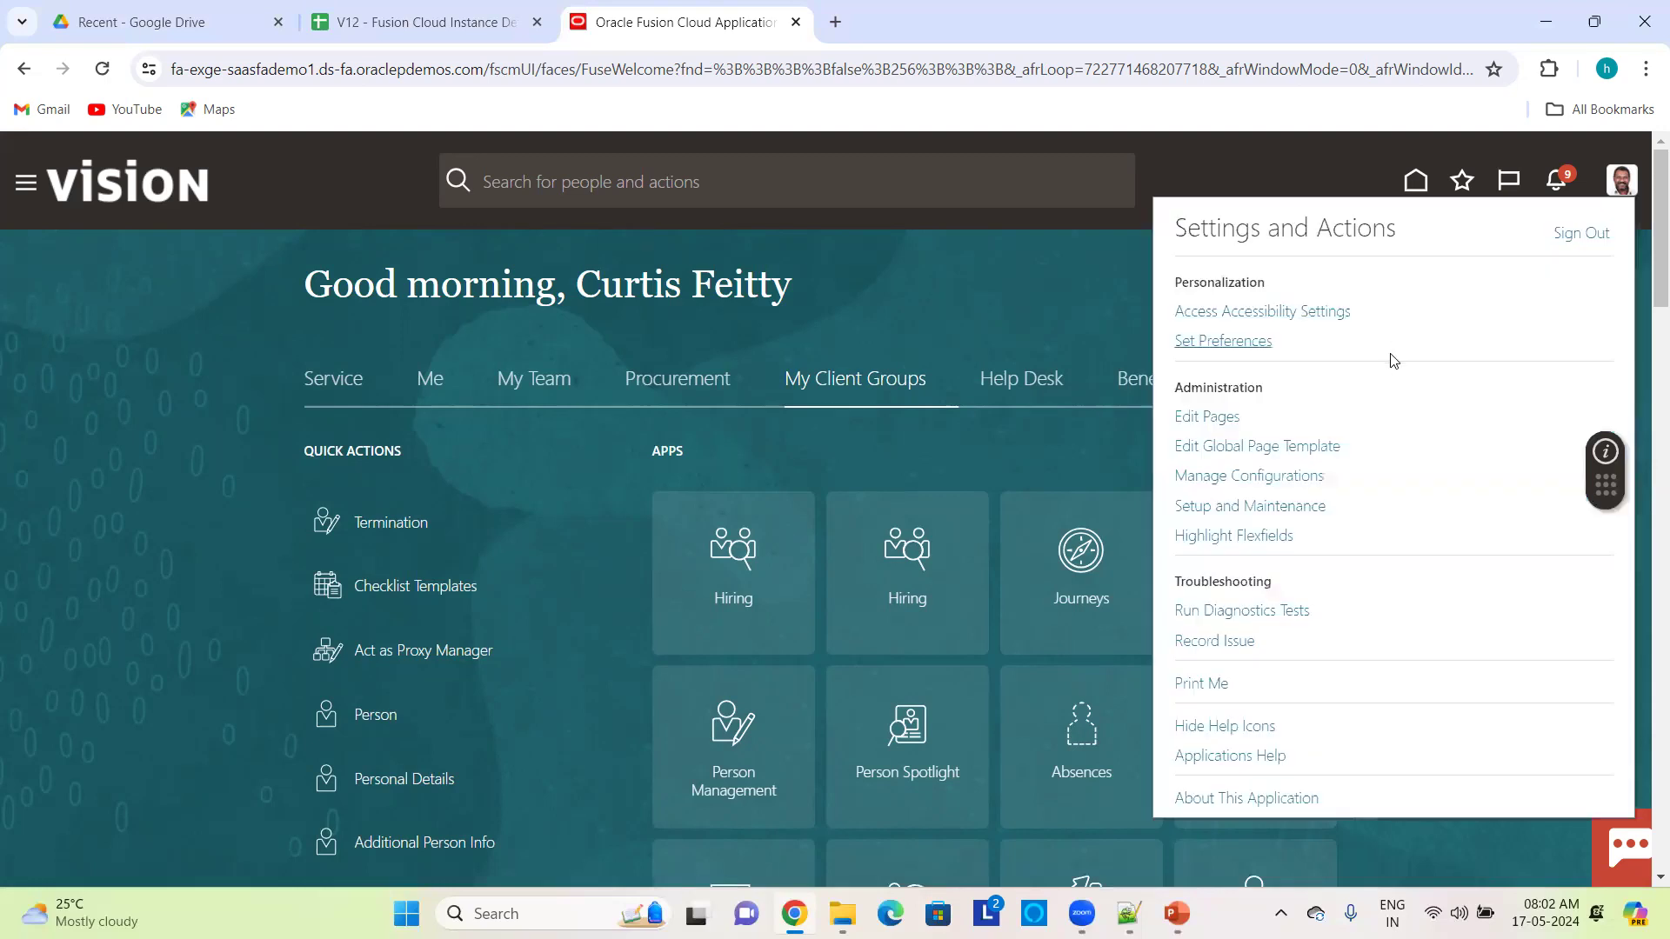
pyautogui.click(1263, 507)
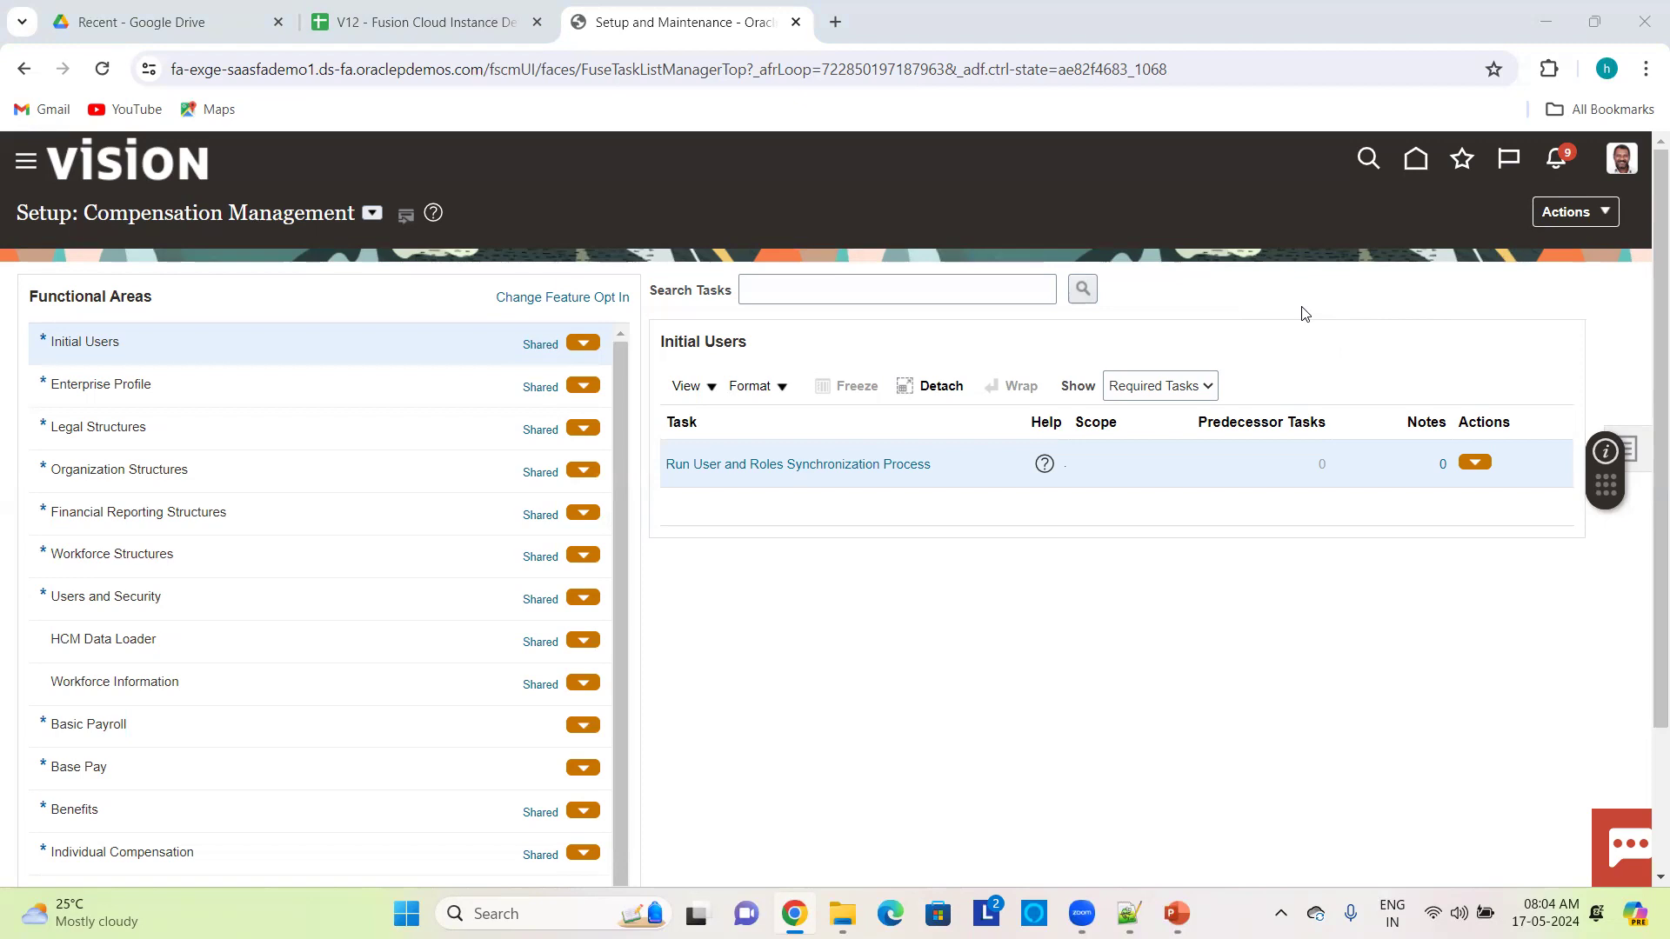
# - Switch to the HCM batch notes file in Notepad++ and read from its beginning down to the notes on users and roles
pyautogui.hotkey('ctrl', 'shift', 'Tab')
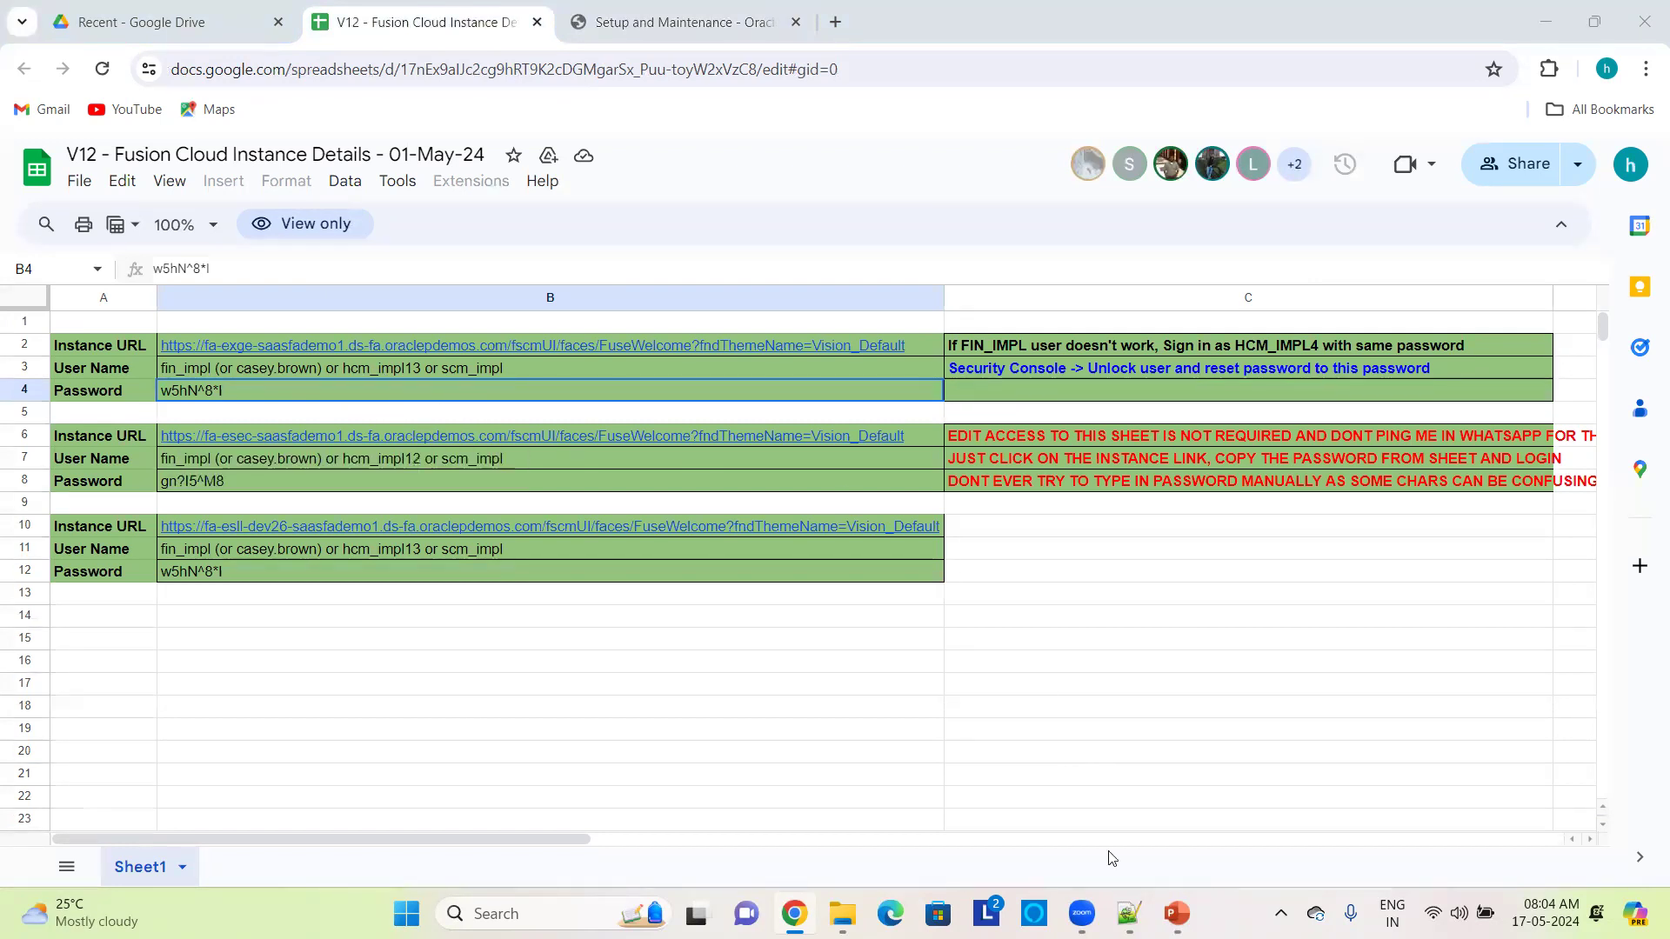
pyautogui.click(1129, 914)
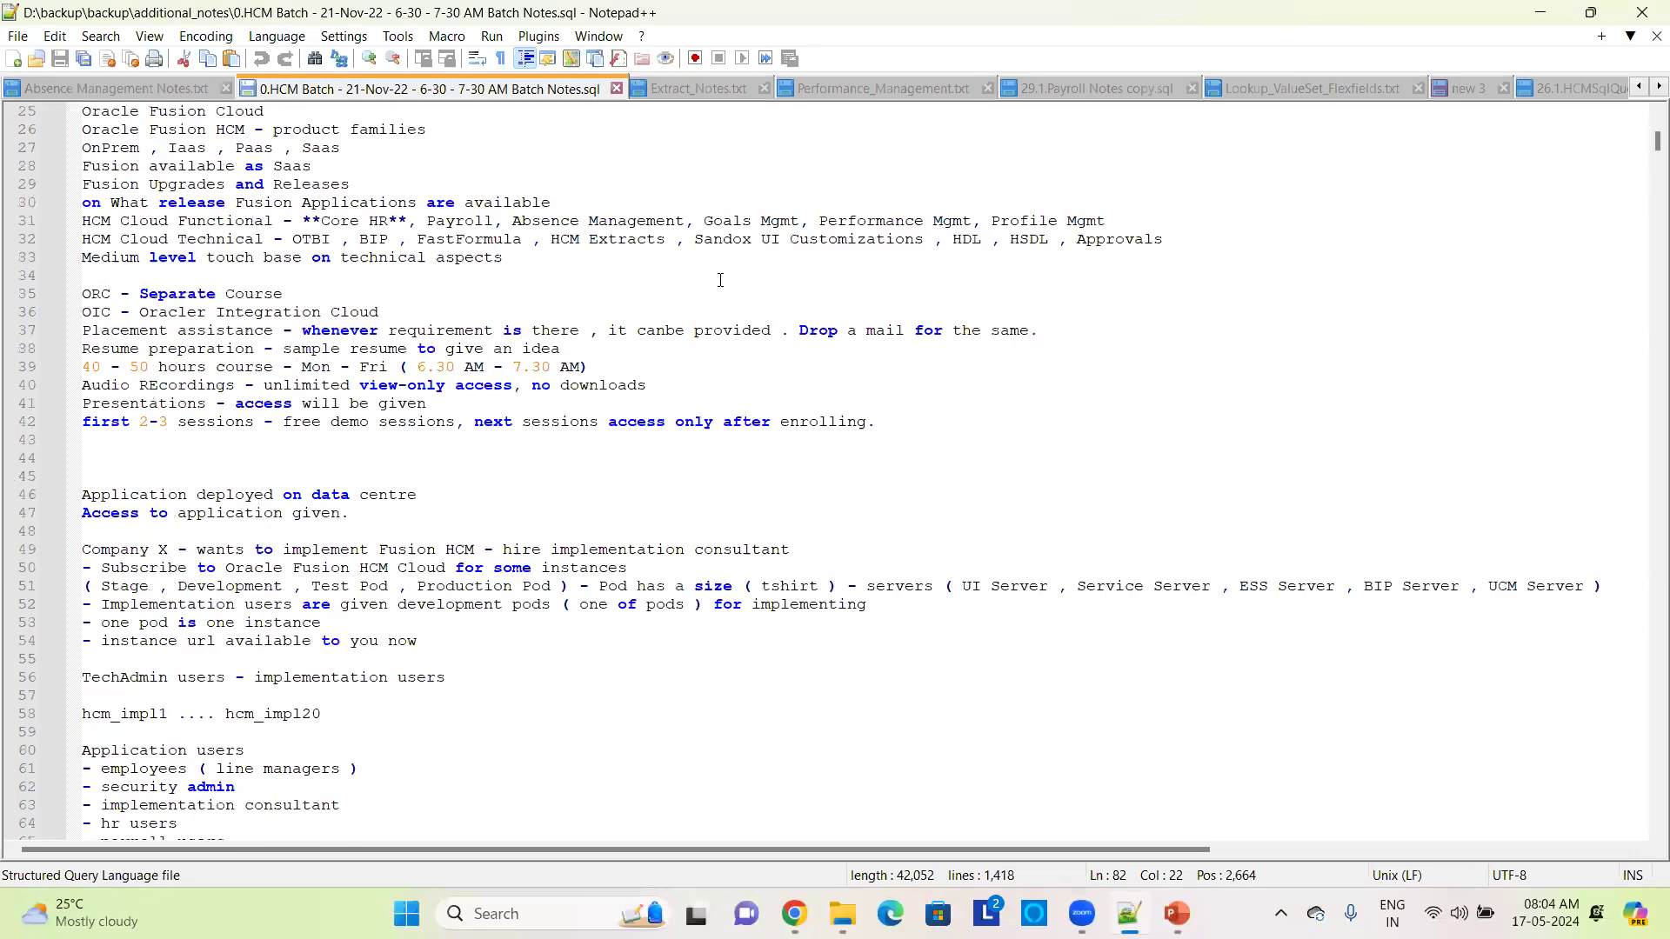
pyautogui.scroll(8, 721, 279)
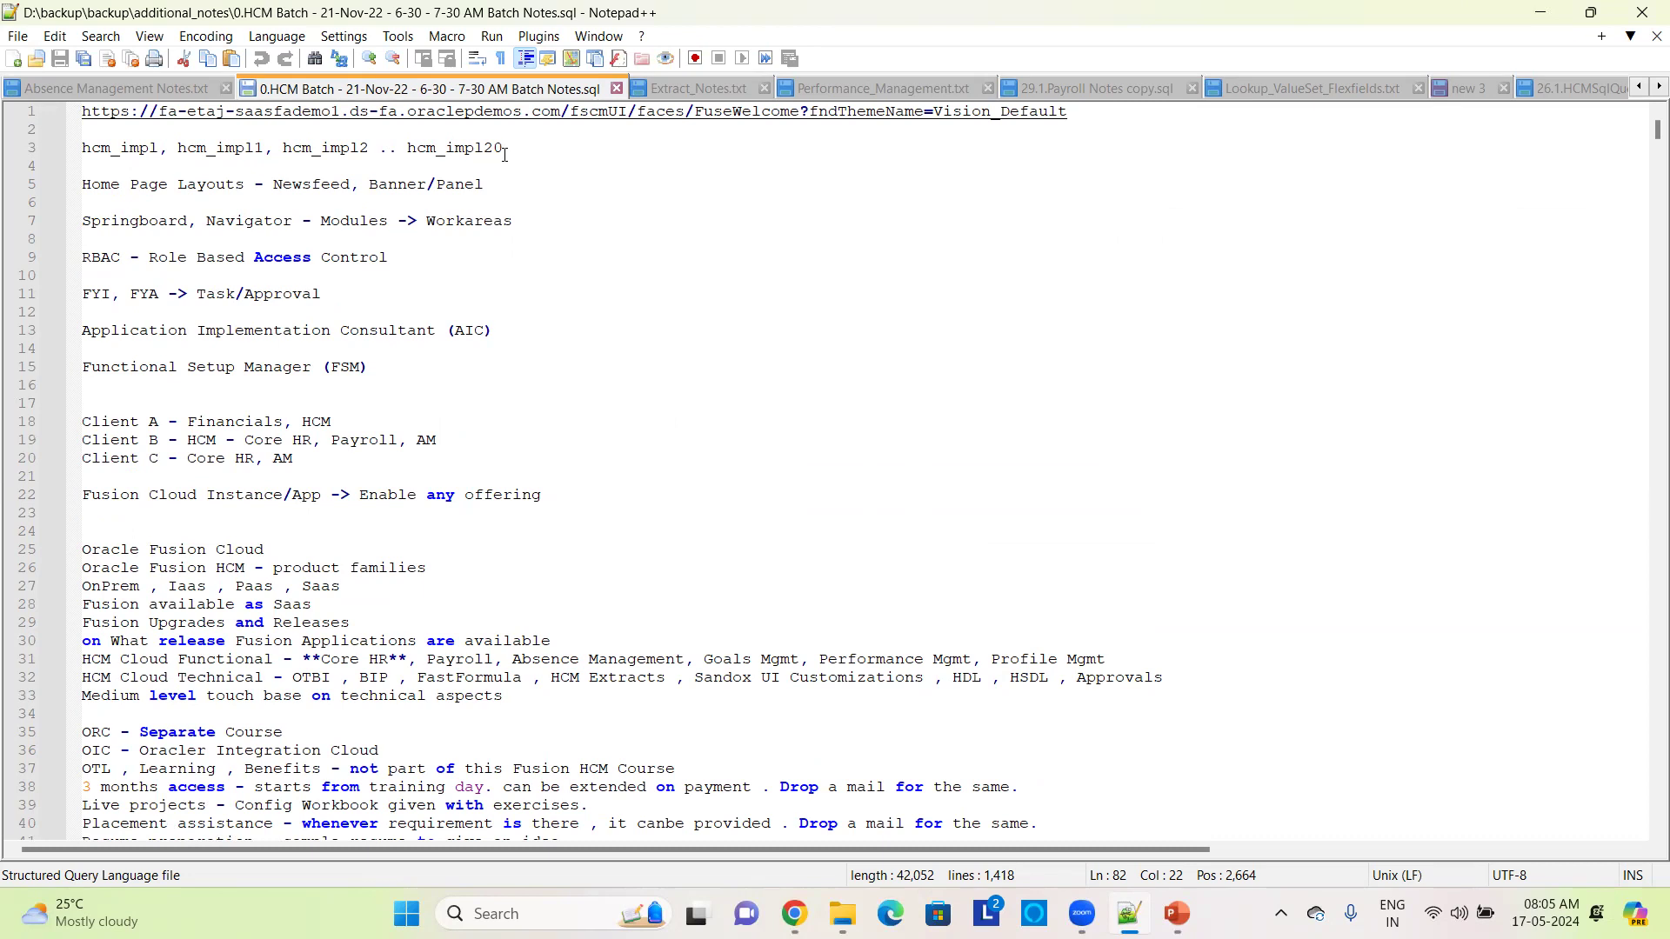
pyautogui.scroll(-20, 612, 357)
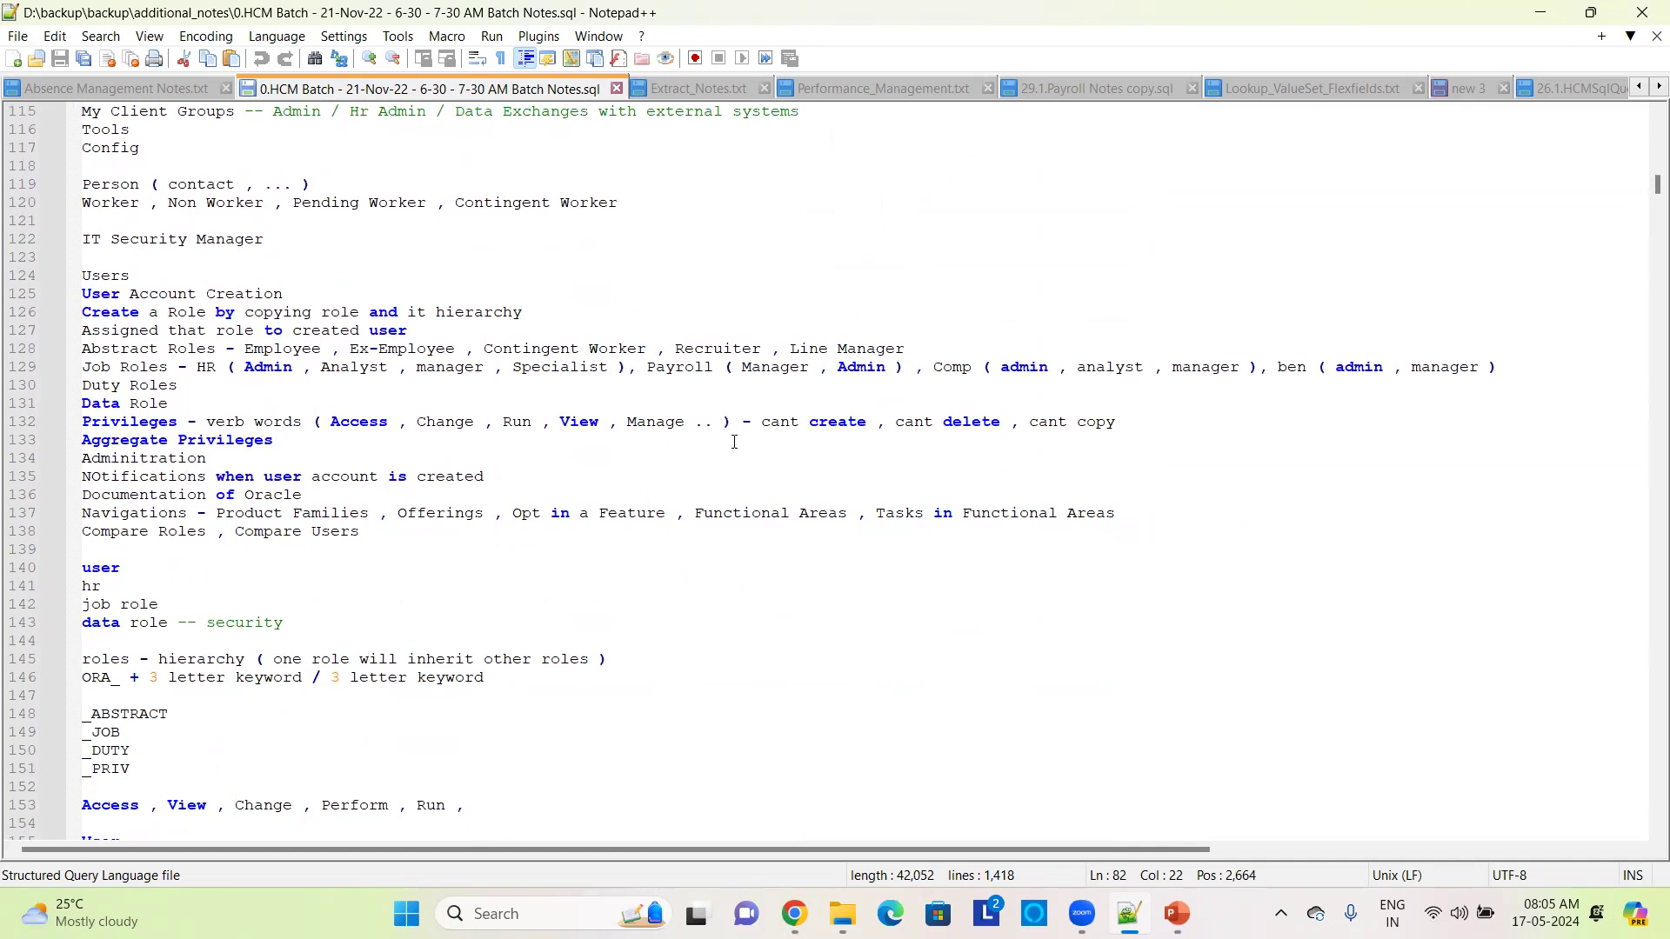
# - Switch to Chrome, look over the instance URLs in the Fusion Cloud Instance Details spreadsheet, and return to the Setup and Maintenance page
pyautogui.click(794, 913)
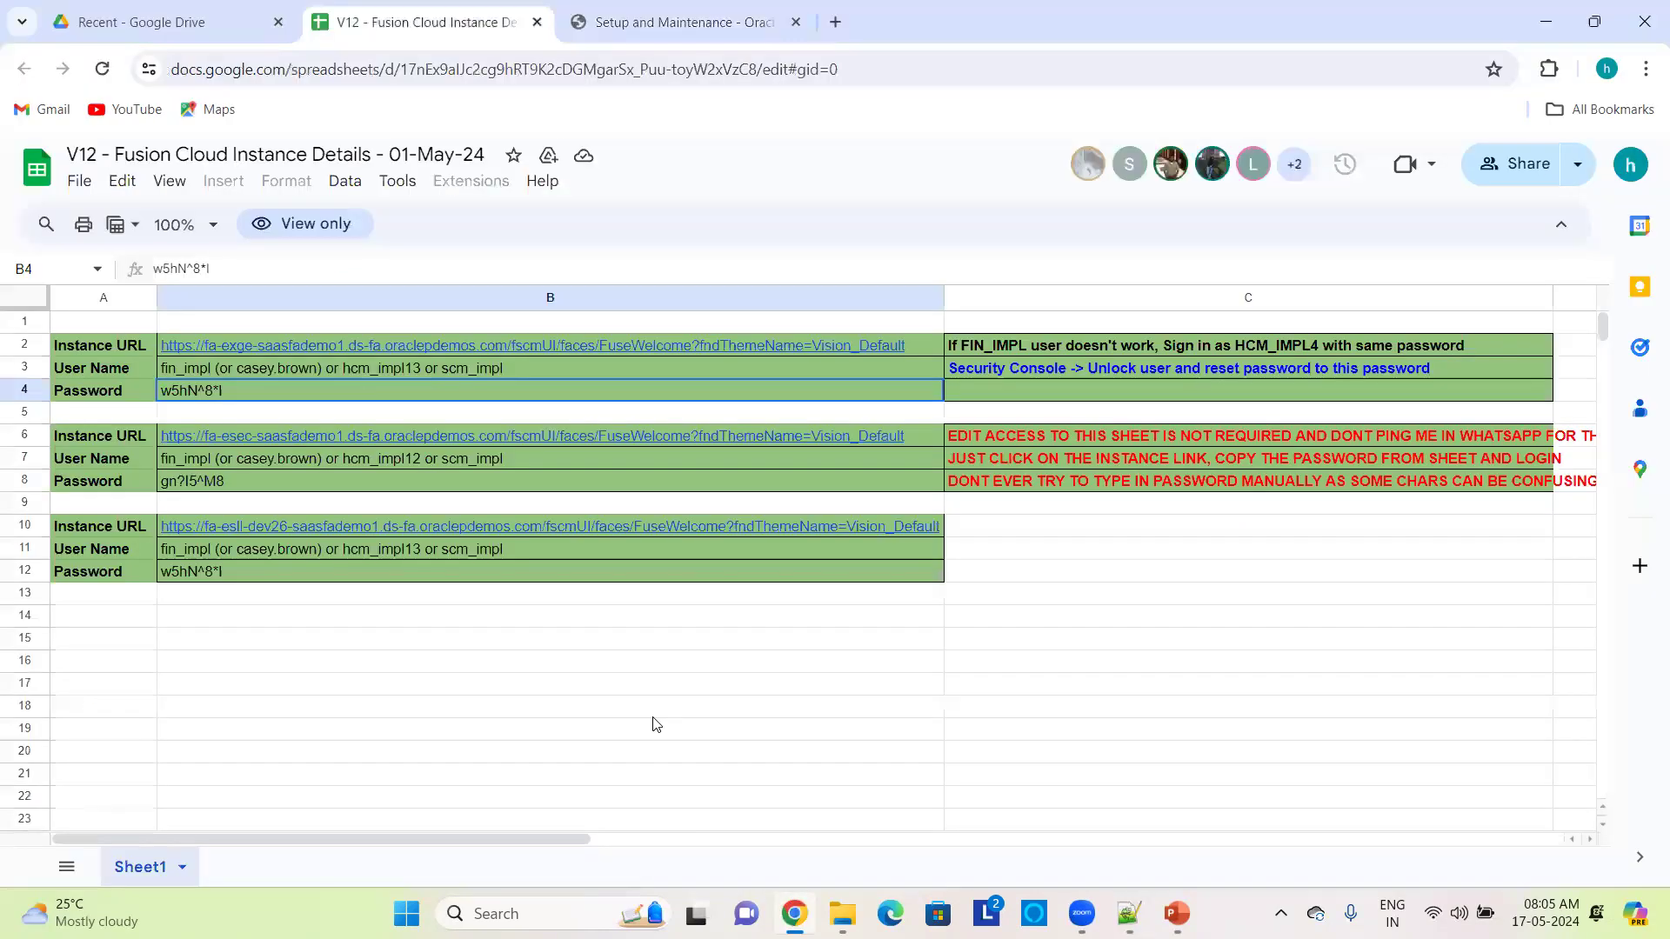
pyautogui.moveTo(540, 347)
pyautogui.moveTo(258, 346)
pyautogui.moveTo(325, 453)
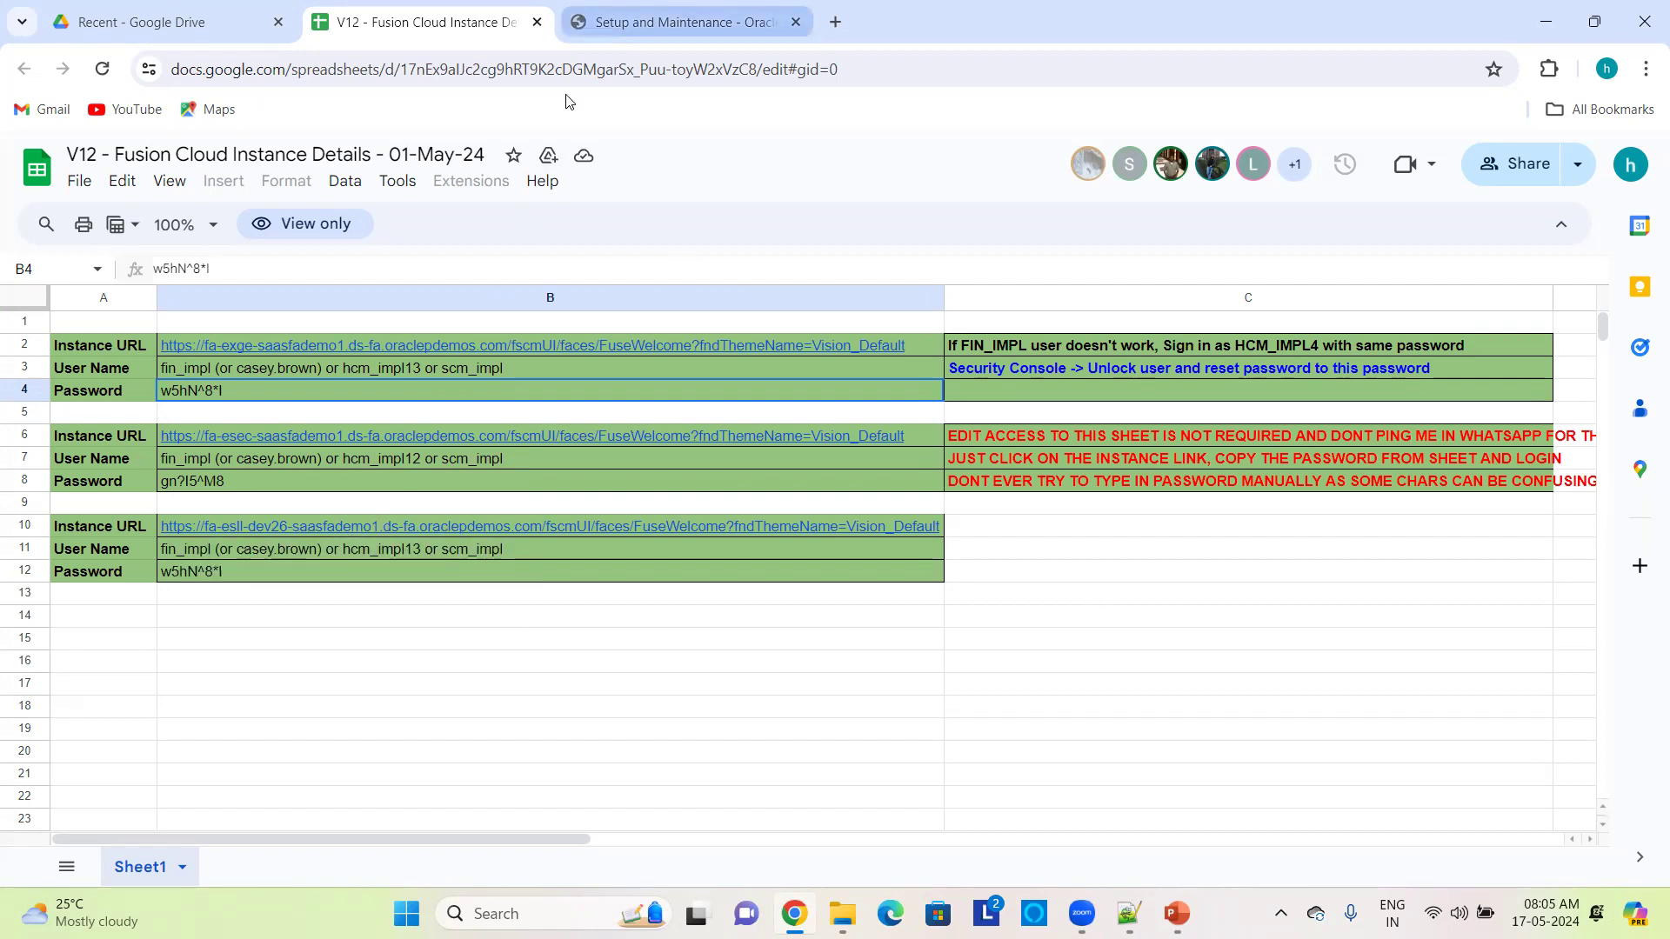
pyautogui.click(609, 22)
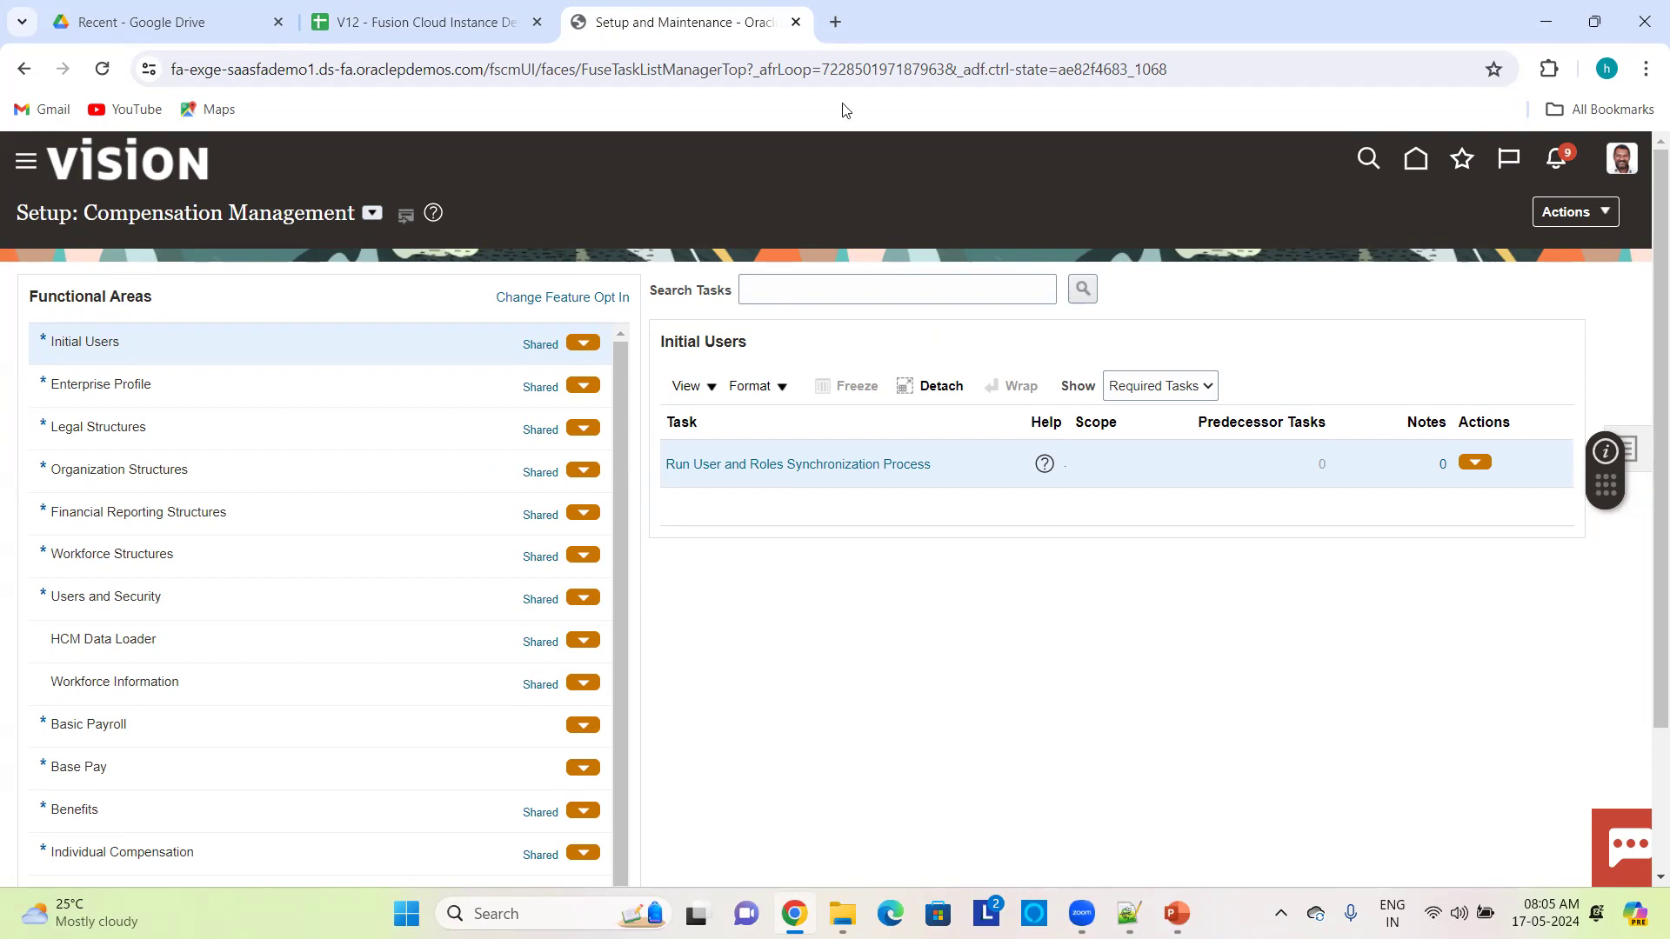
# - Show all tasks instead of only the required ones for the Initial Users functional area
pyautogui.click(1170, 391)
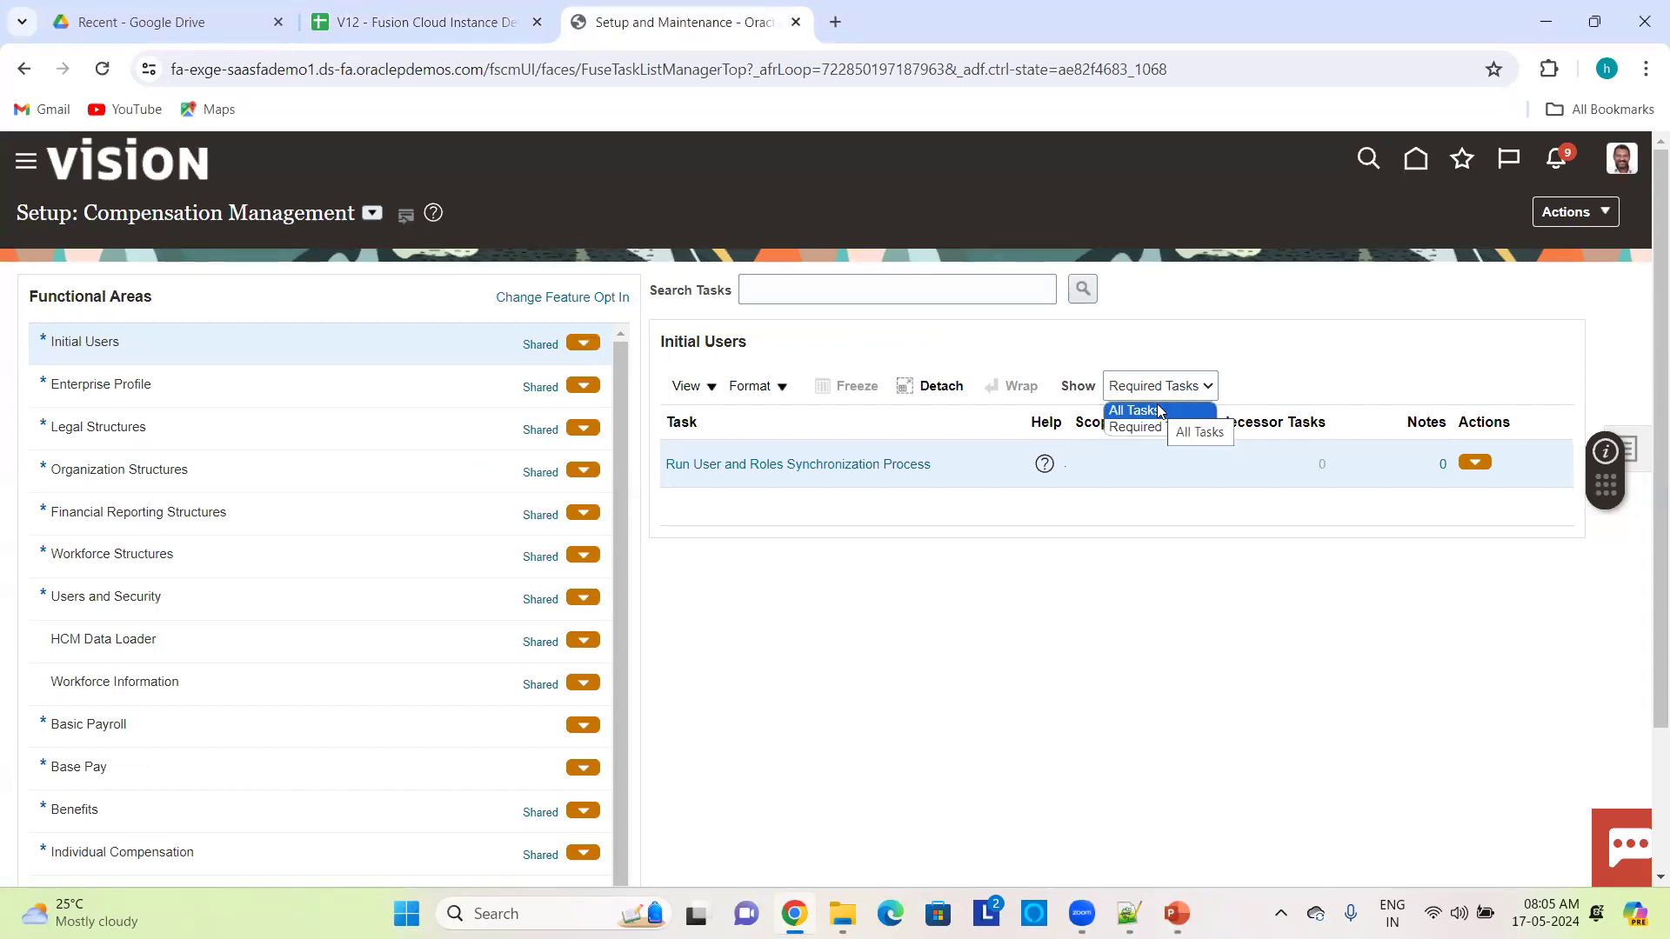
pyautogui.click(1133, 612)
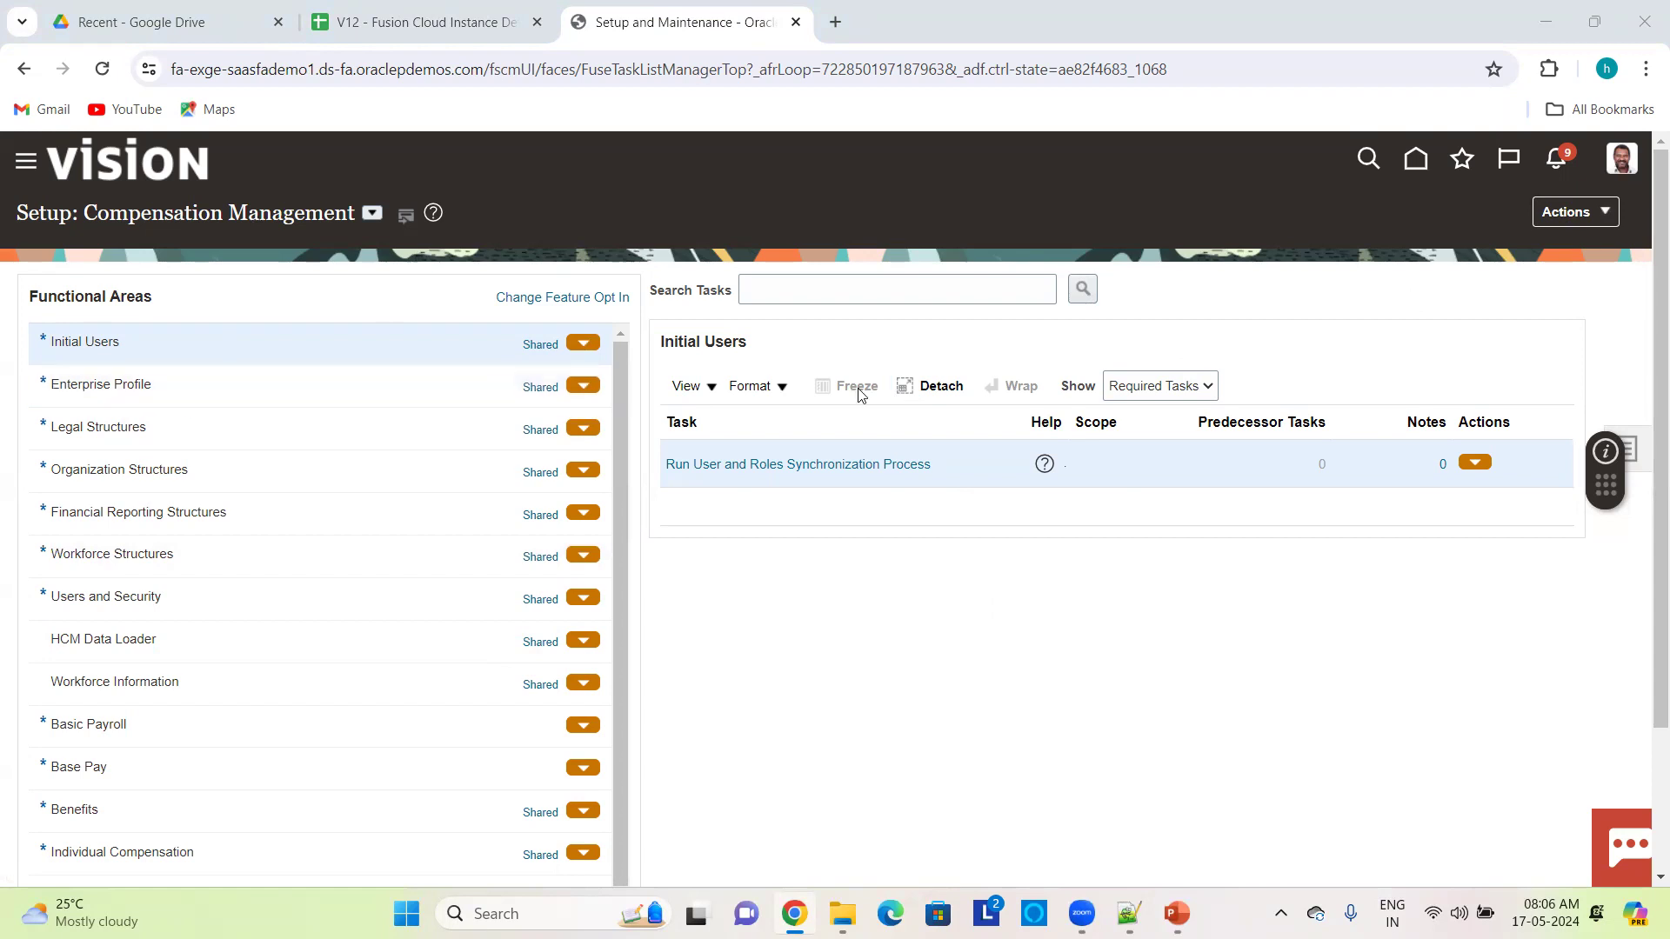
pyautogui.click(1162, 392)
pyautogui.click(1156, 413)
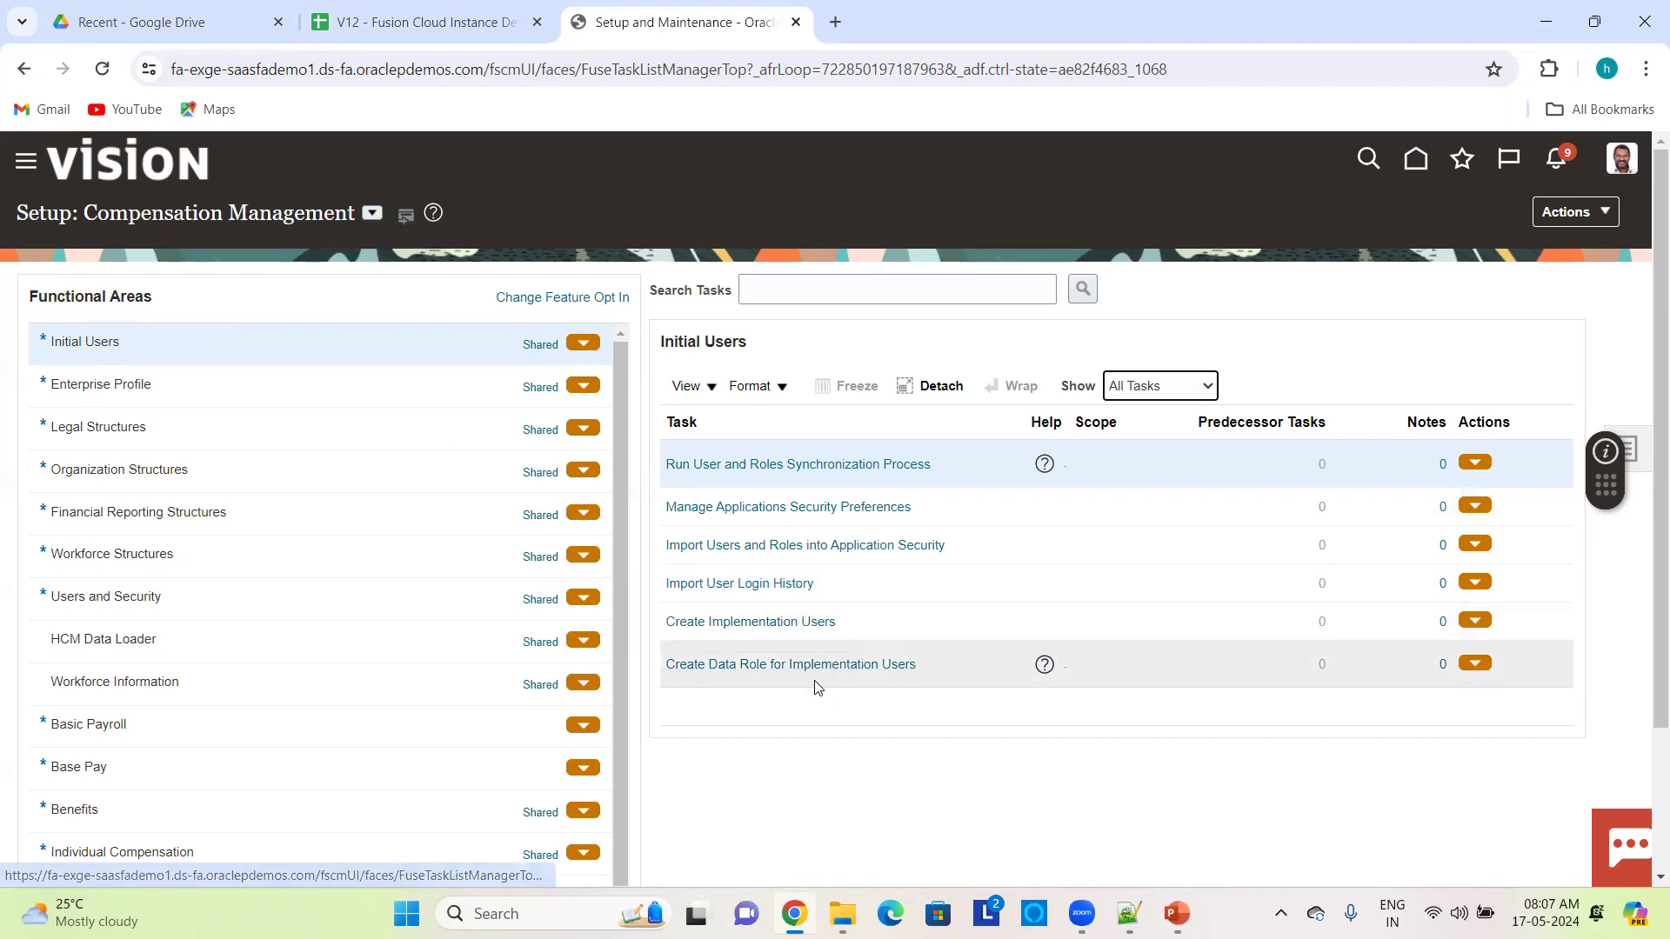
# - Browse the tasks of the Enterprise Profile, Legal Structures, Users and Security, and HCM Data Loader functional areas
pyautogui.click(135, 385)
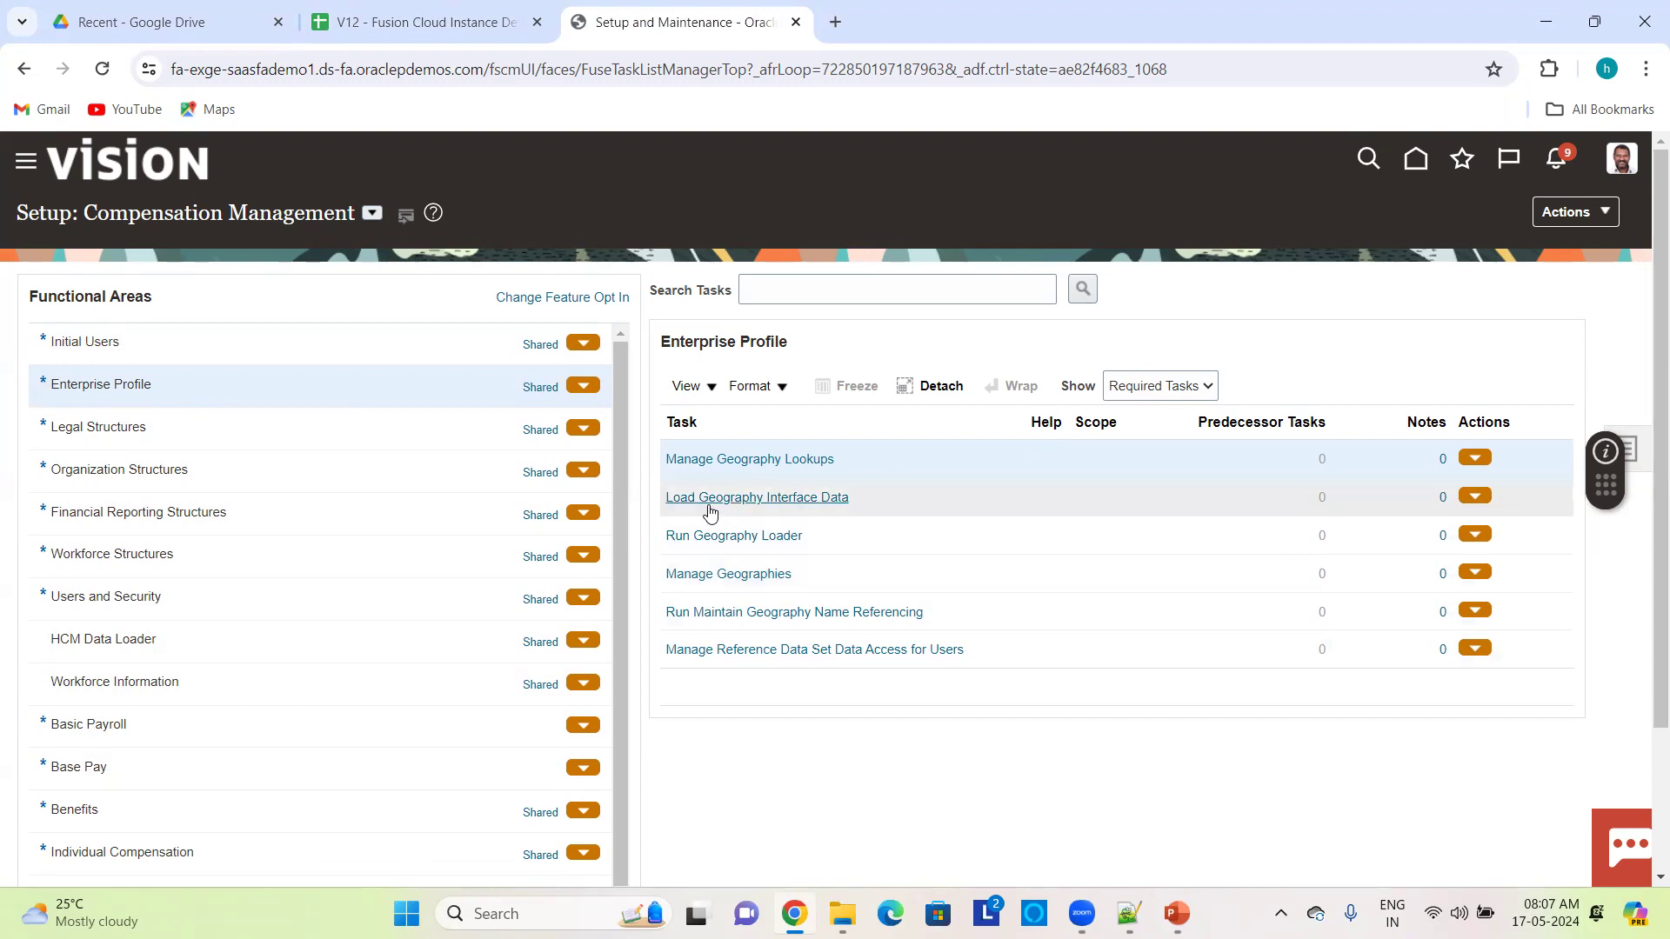
pyautogui.click(149, 433)
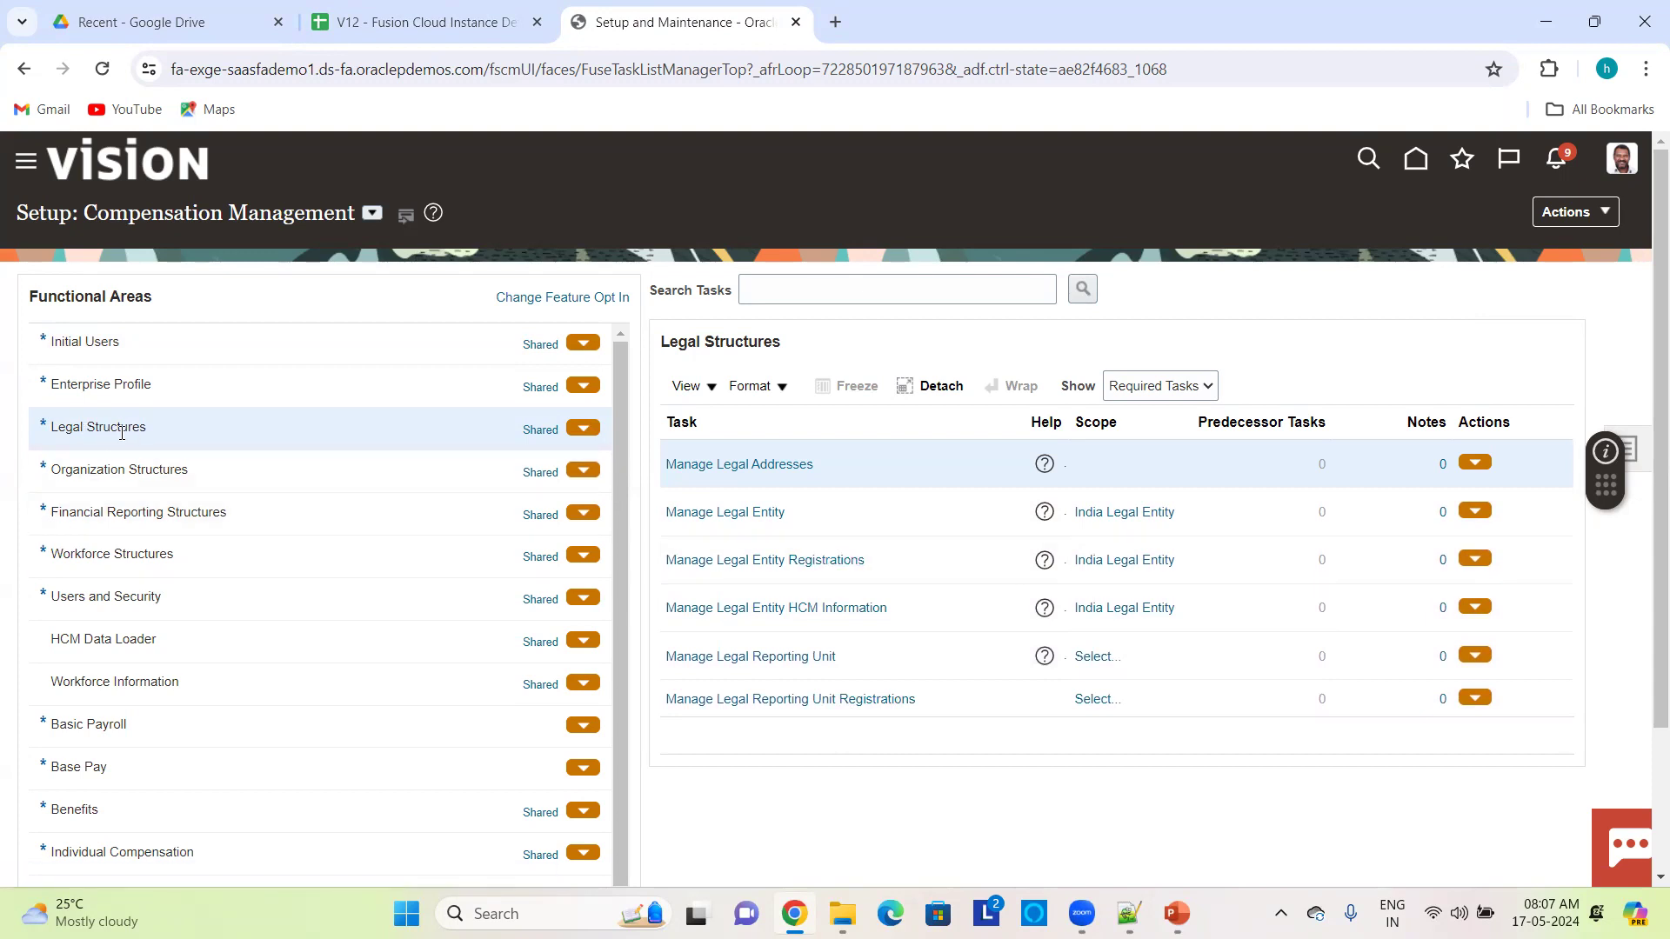
pyautogui.click(119, 598)
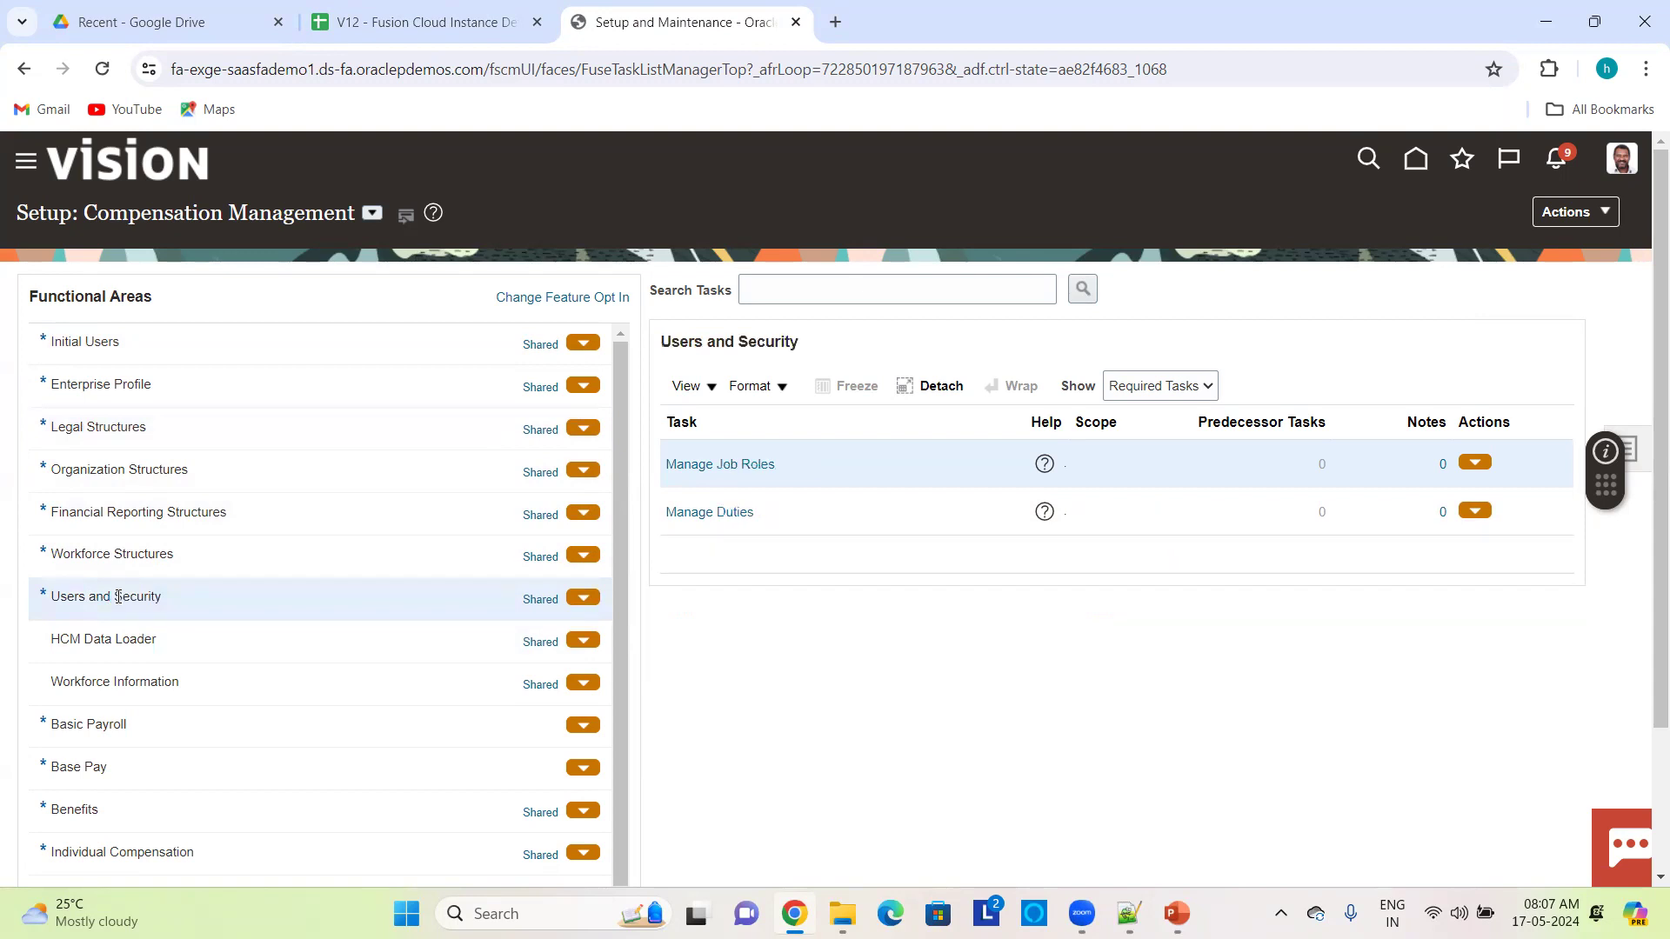
pyautogui.click(116, 635)
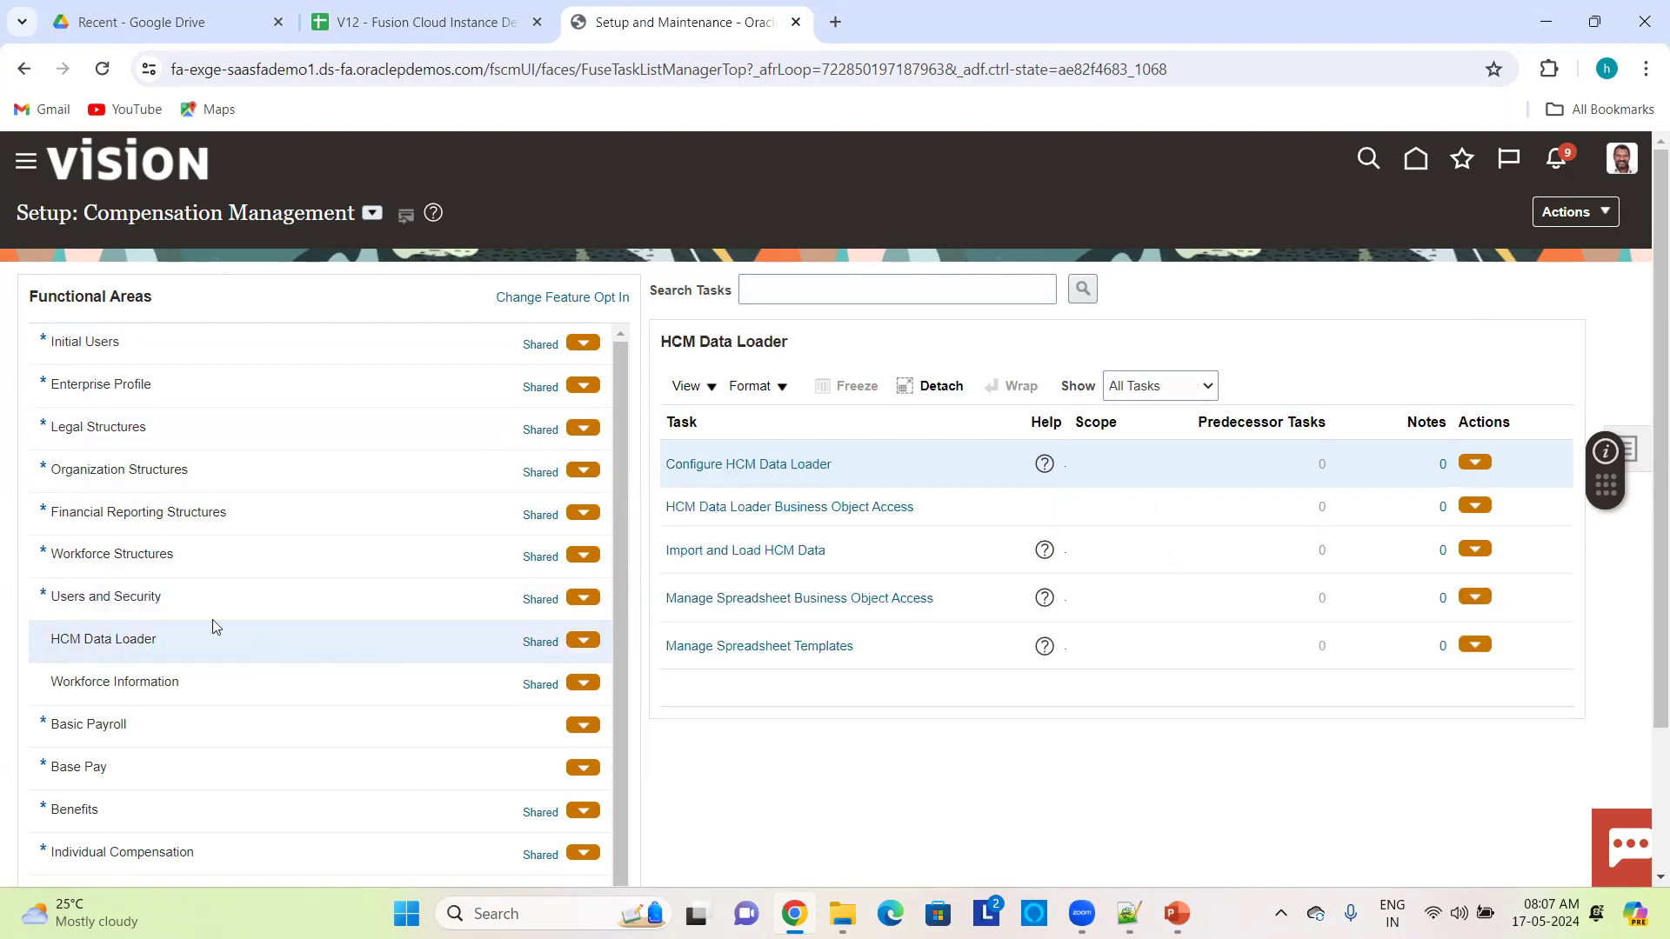
pyautogui.click(162, 594)
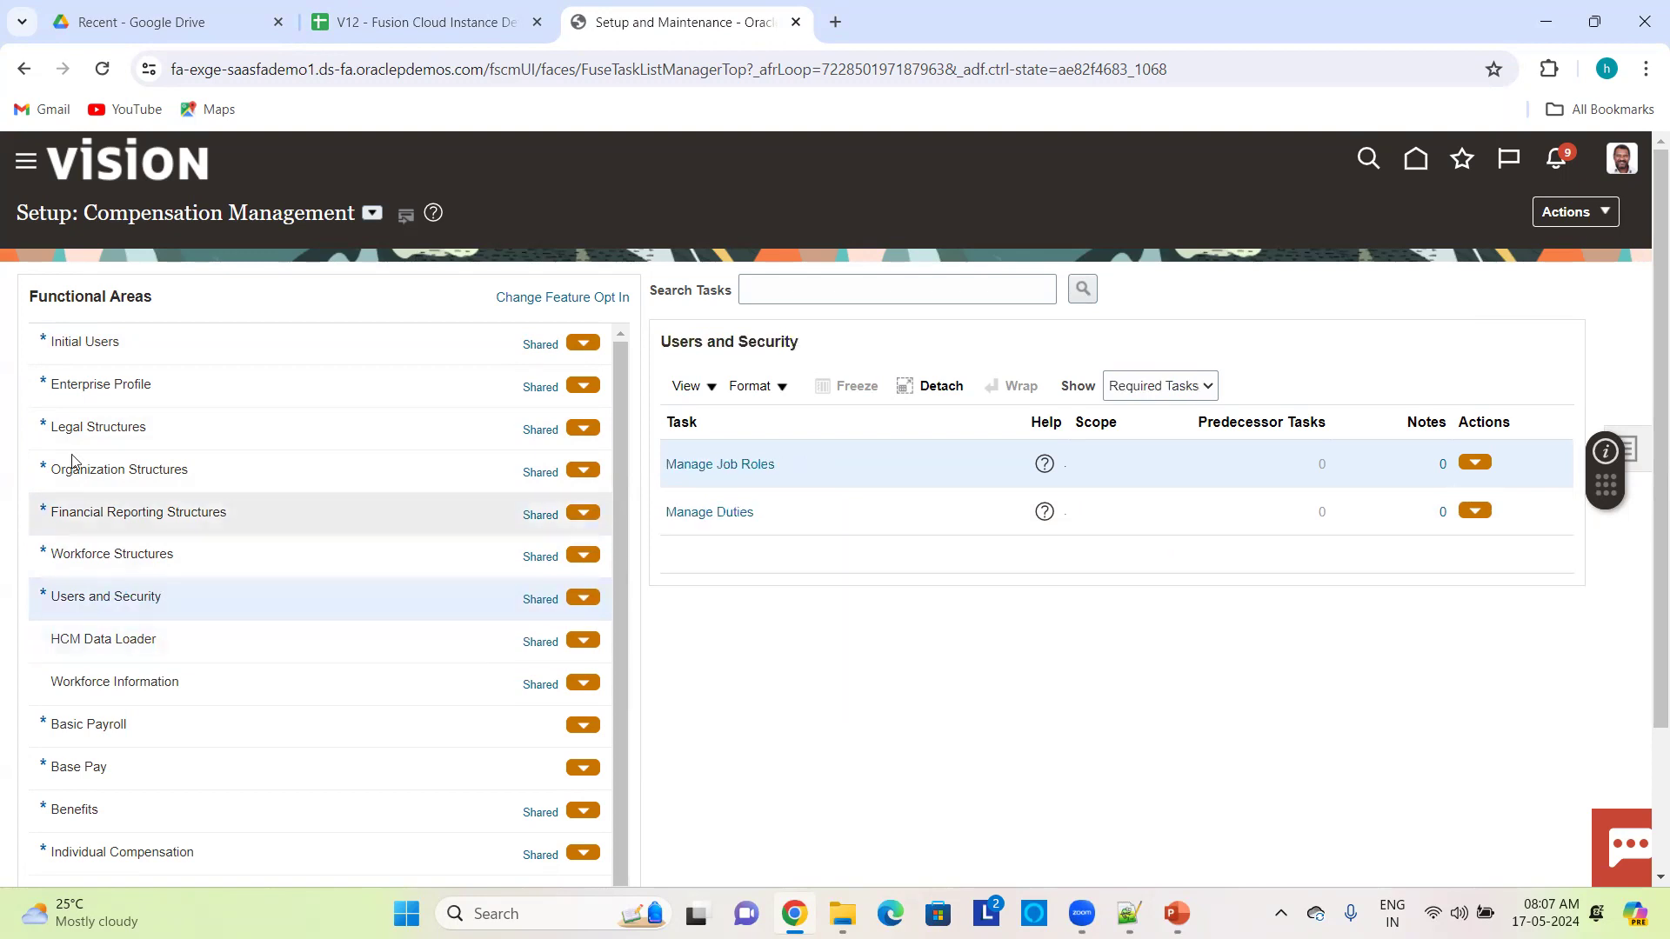
# - Show all tasks for the Workforce Structures functional area and read through the list down to Configure Seniority Dates
pyautogui.click(118, 550)
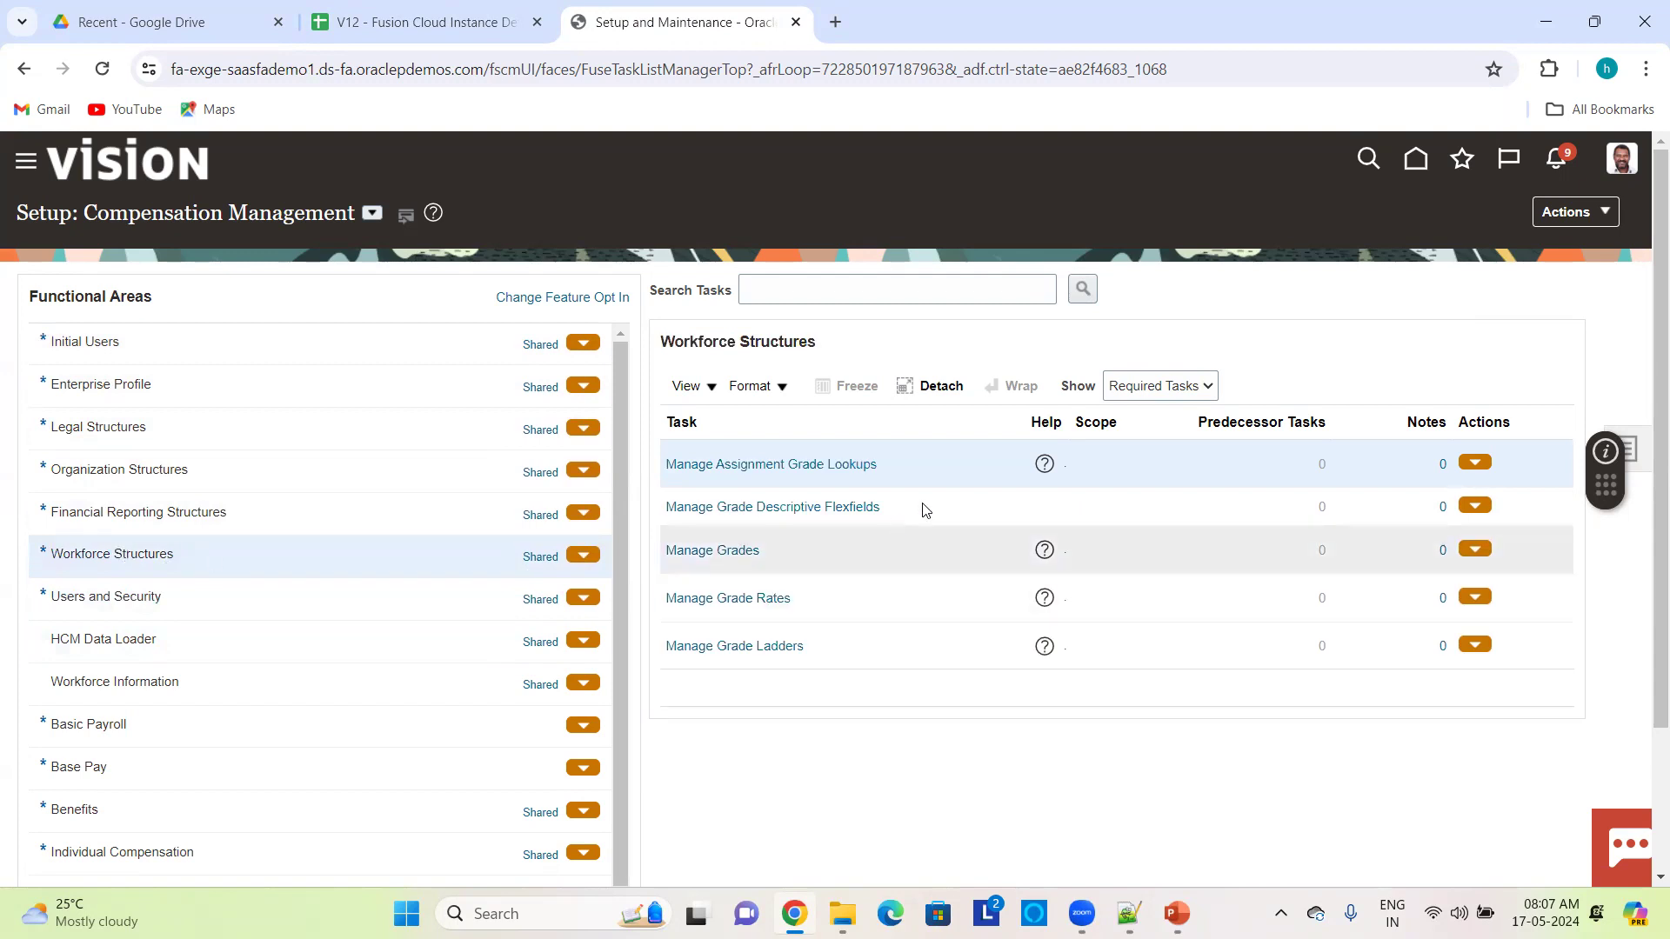
pyautogui.click(1185, 386)
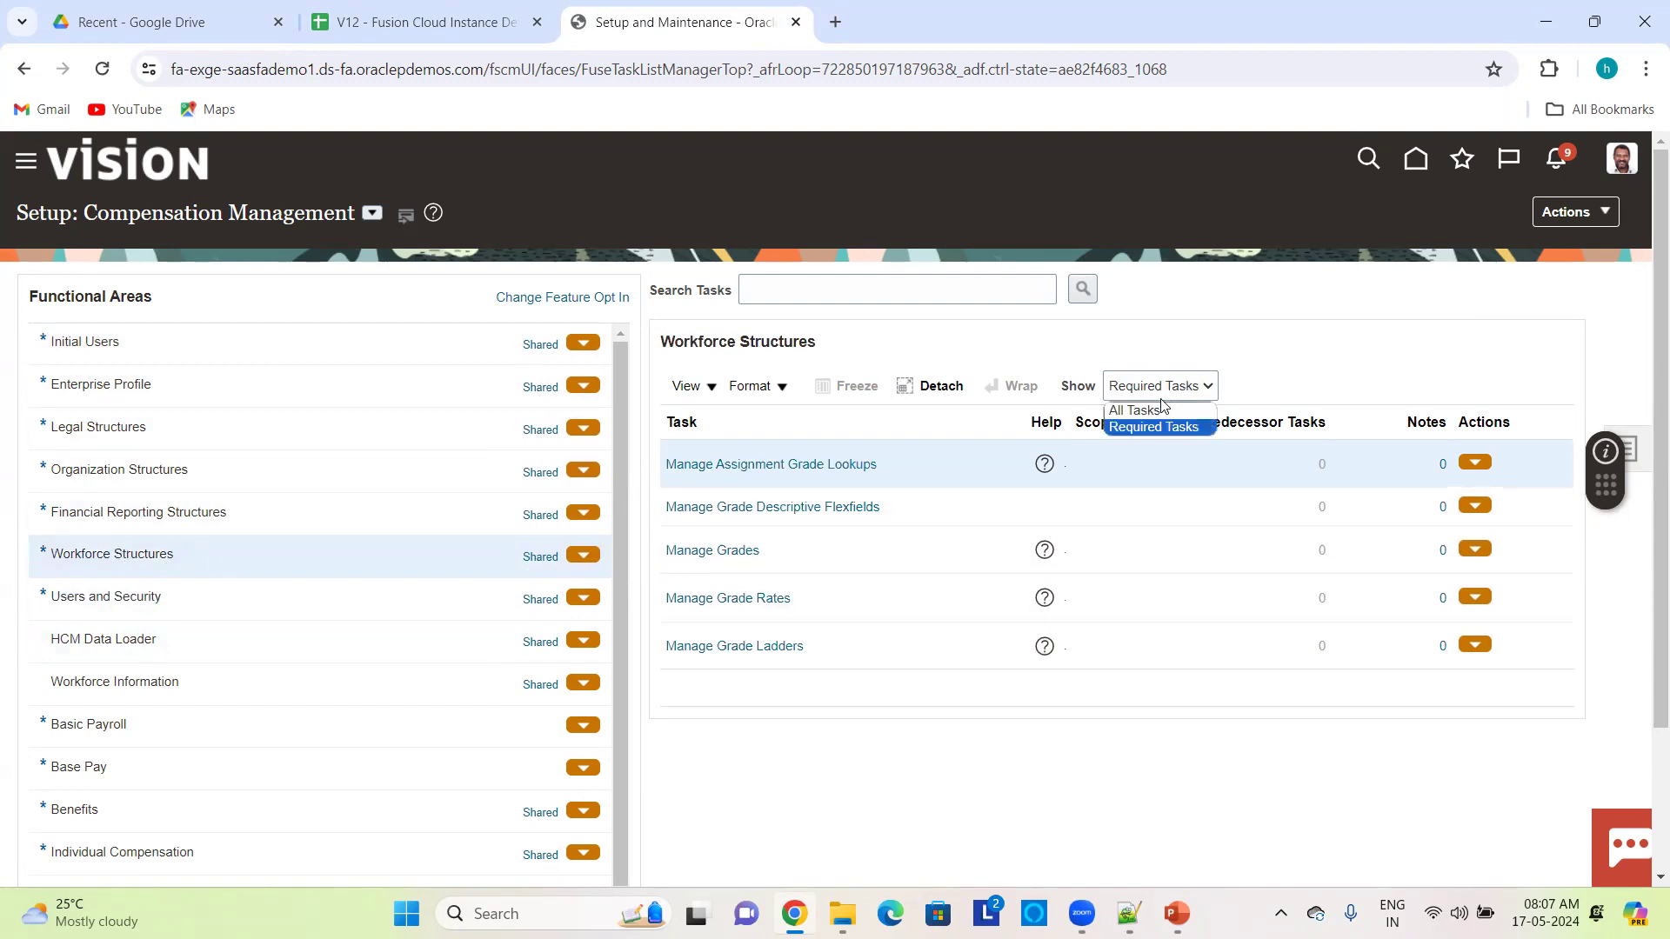
pyautogui.click(1135, 410)
pyautogui.scroll(-5, 888, 688)
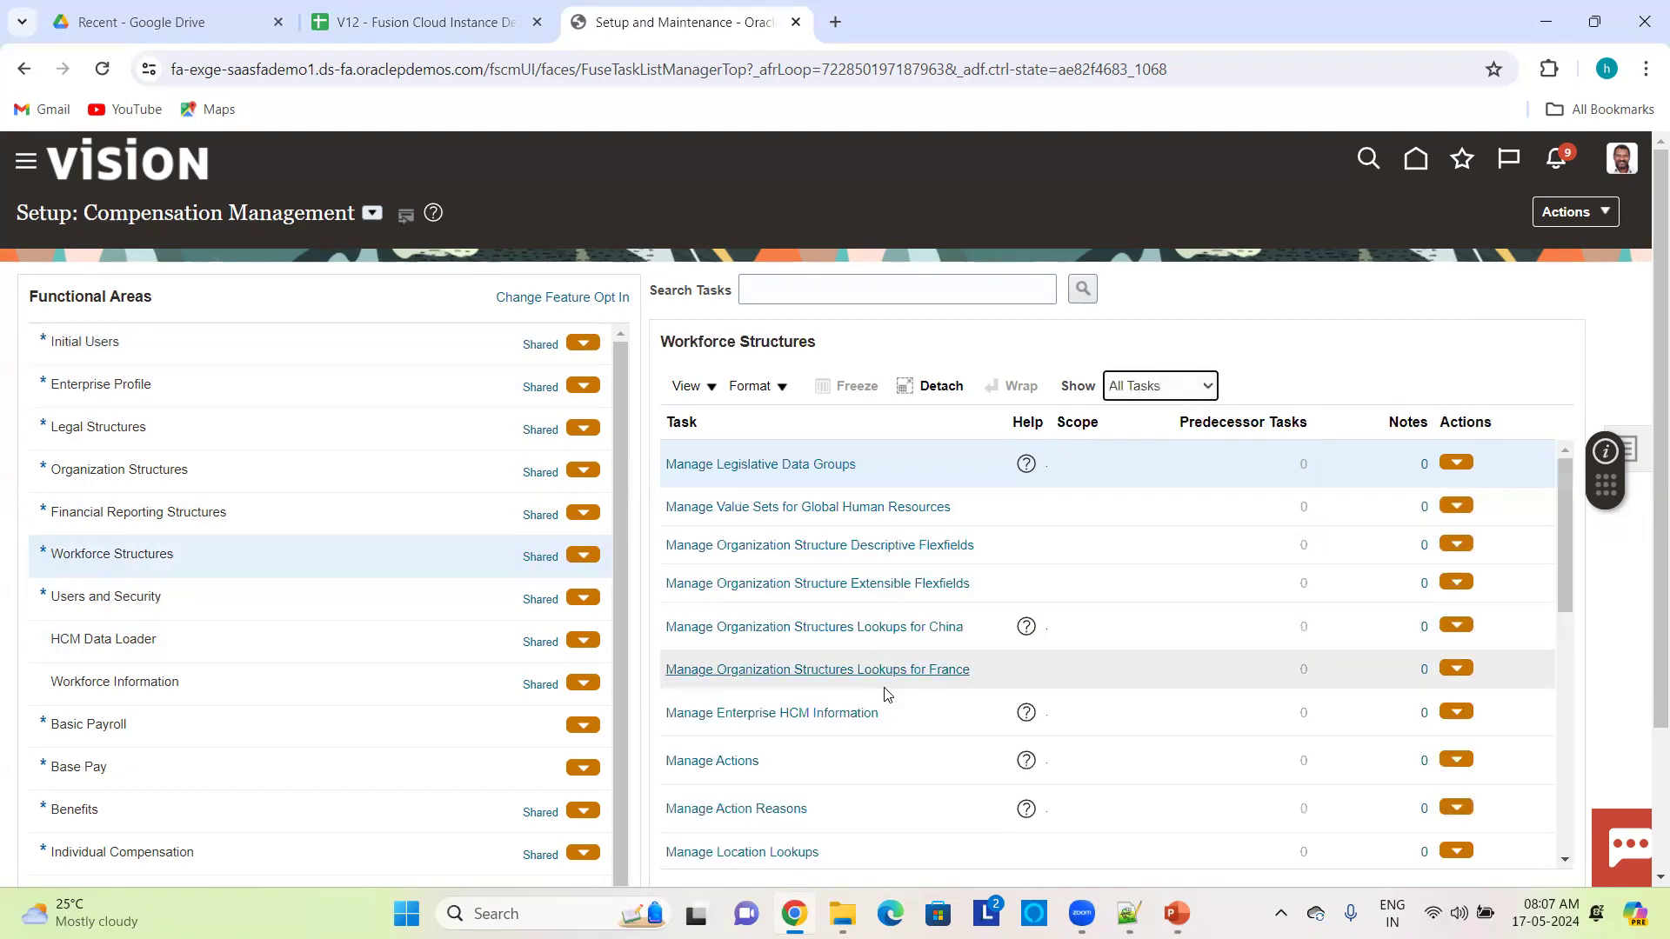
pyautogui.scroll(-3, 896, 716)
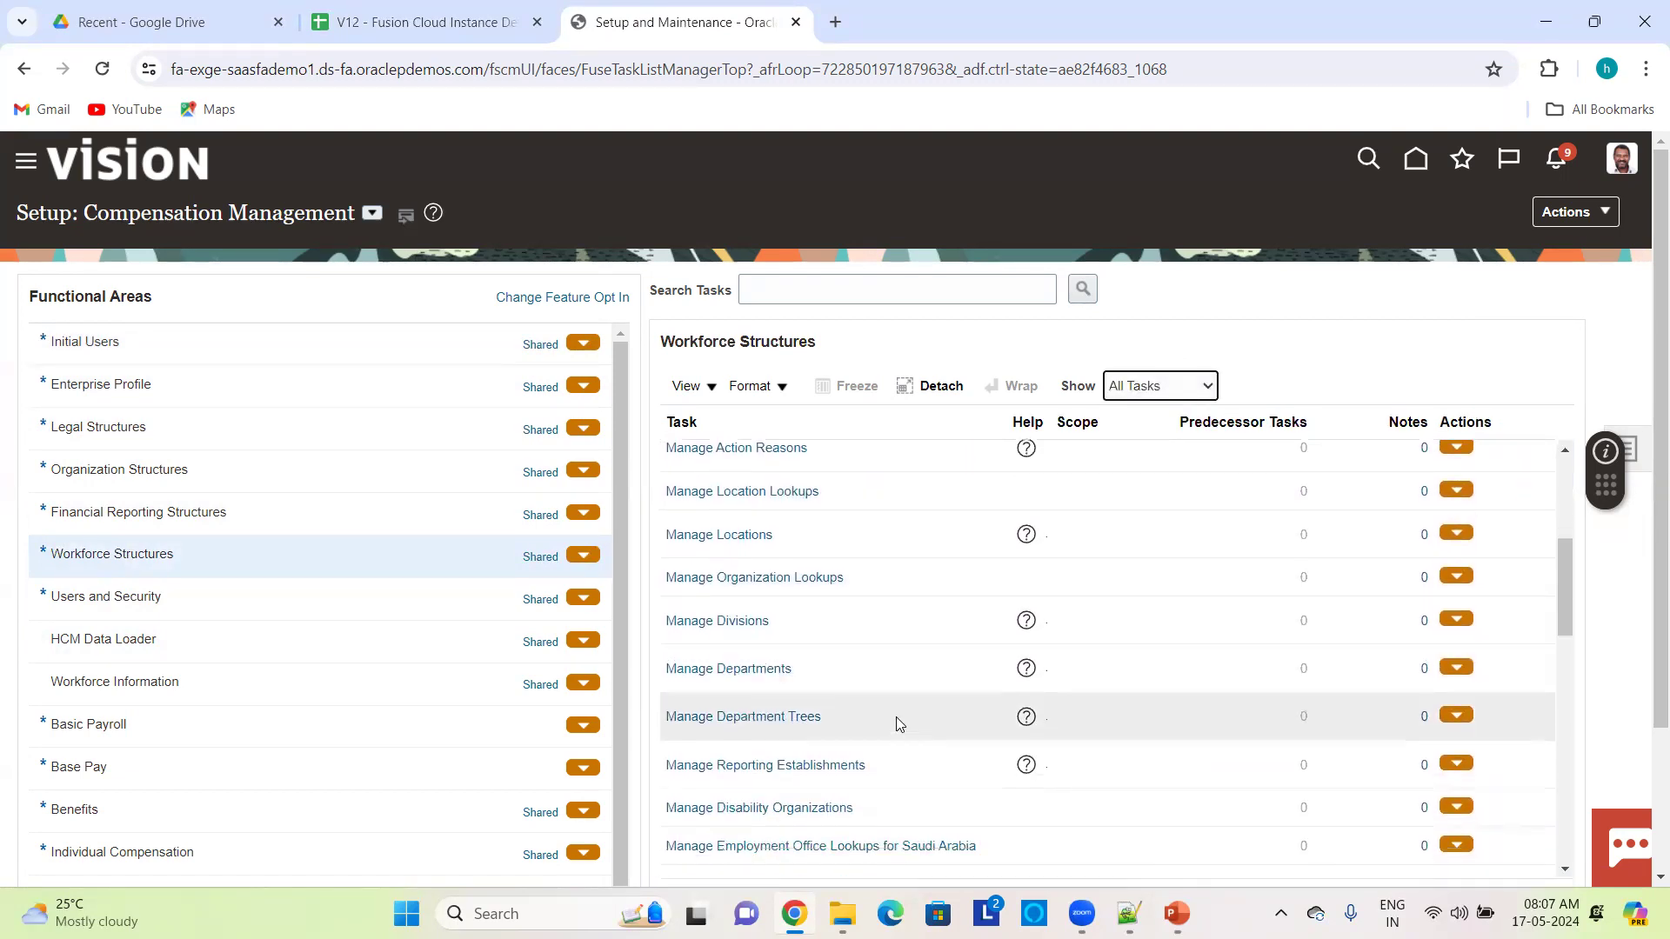
pyautogui.scroll(-2, 897, 661)
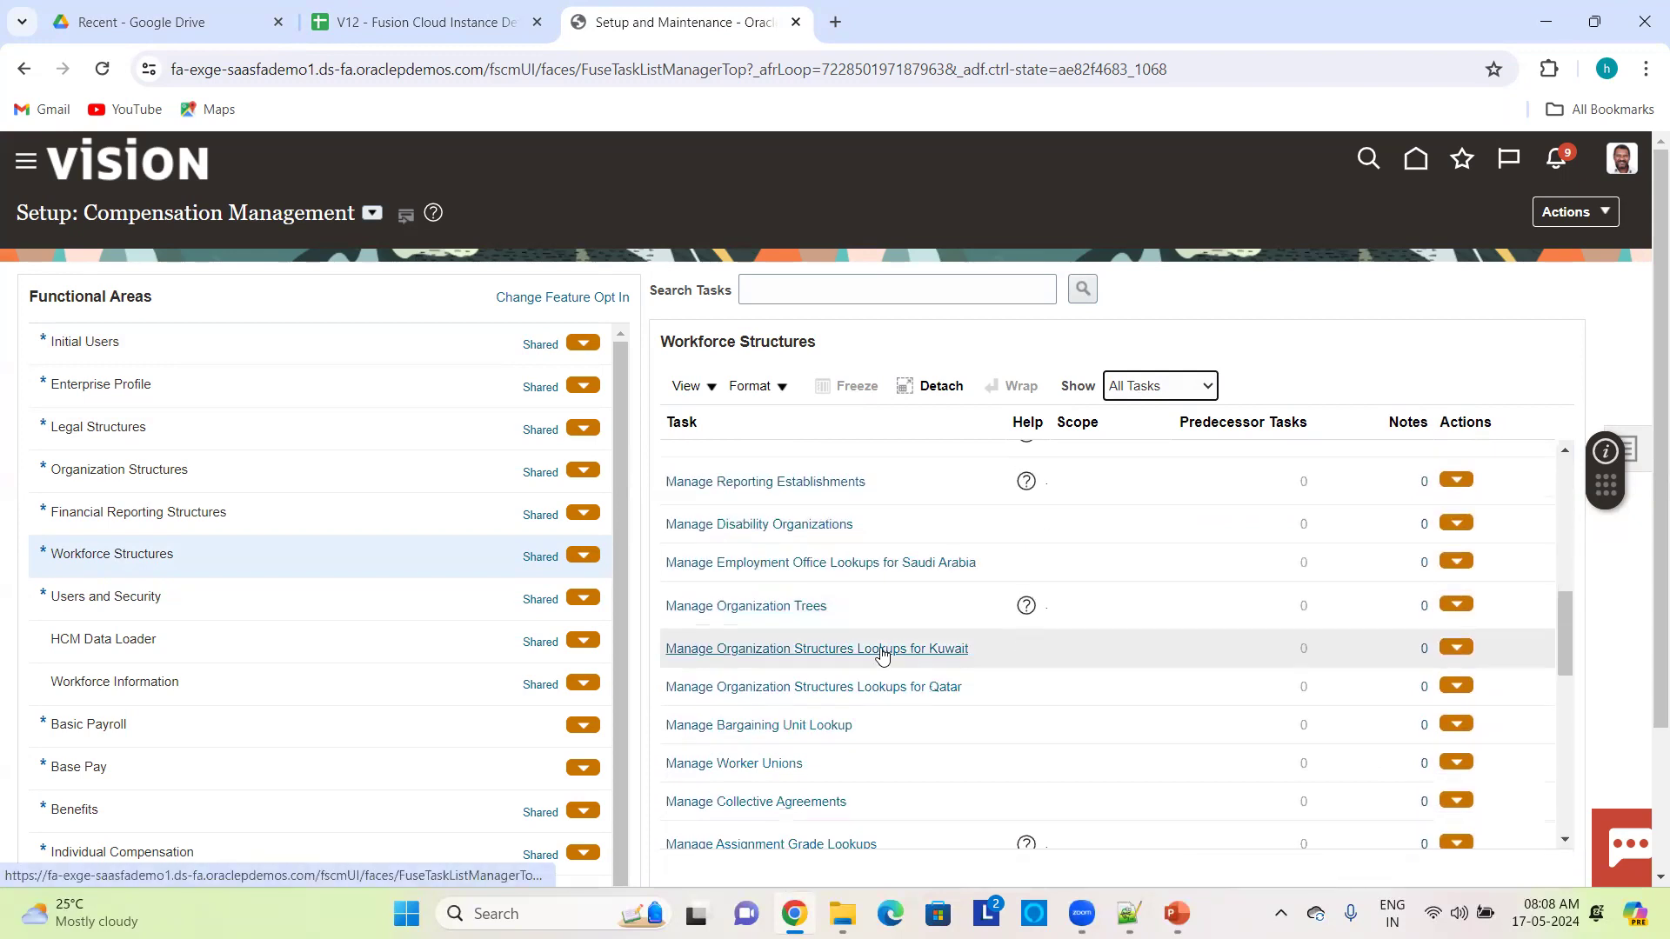
pyautogui.scroll(-3, 900, 735)
pyautogui.scroll(-2, 907, 742)
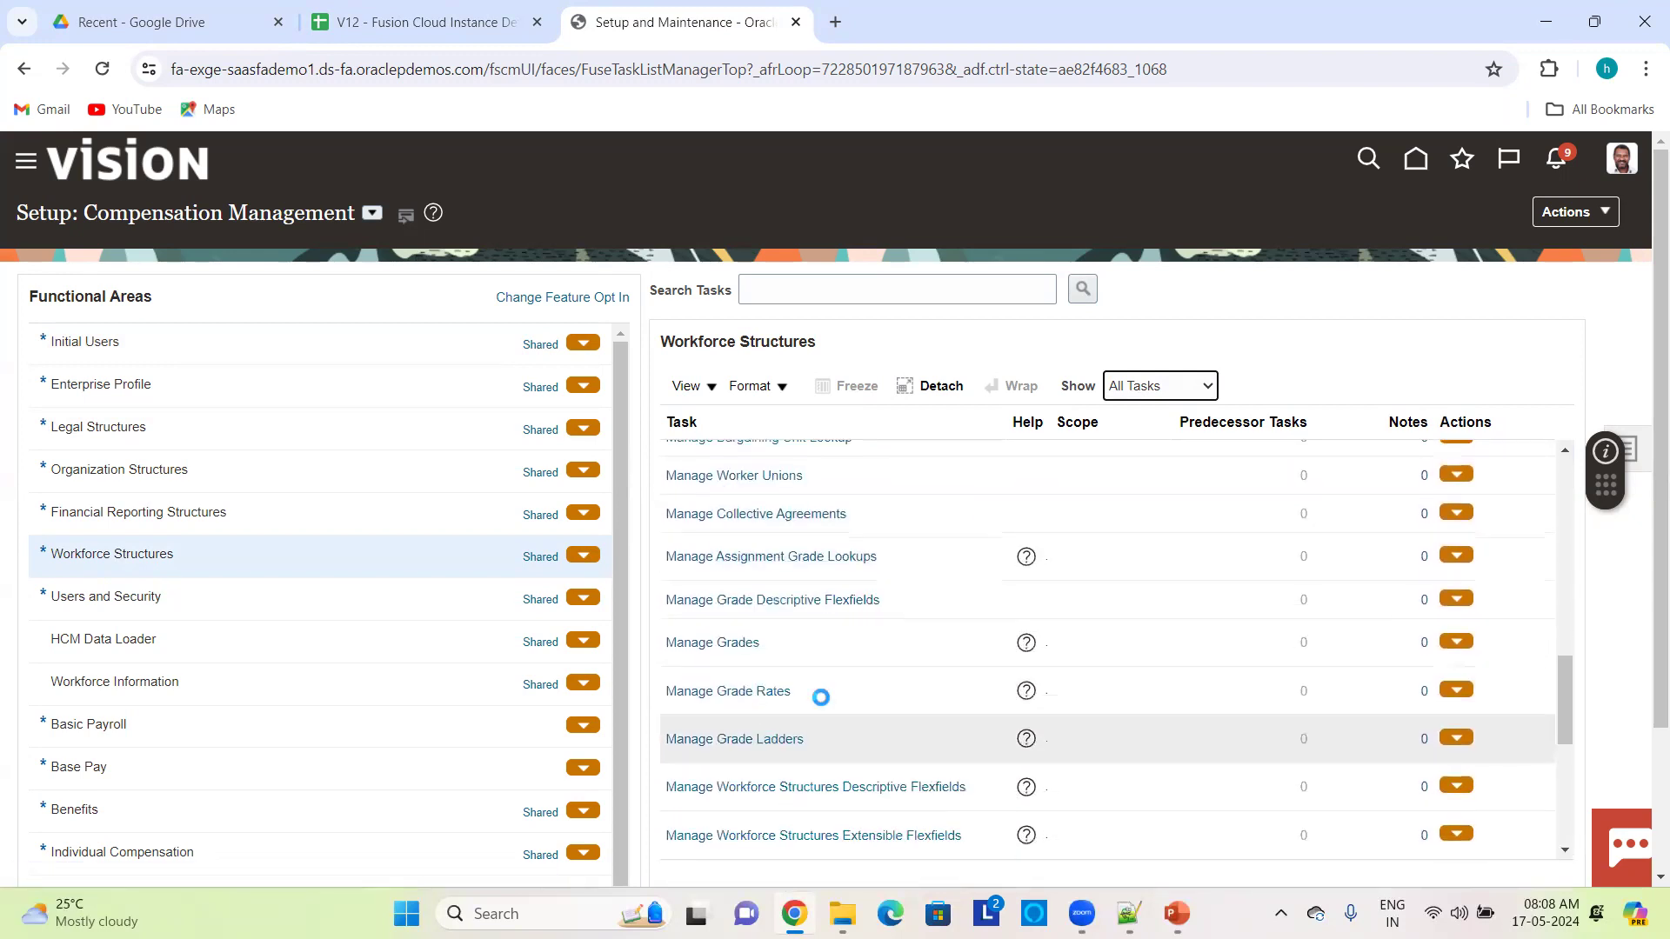
pyautogui.scroll(-4, 814, 676)
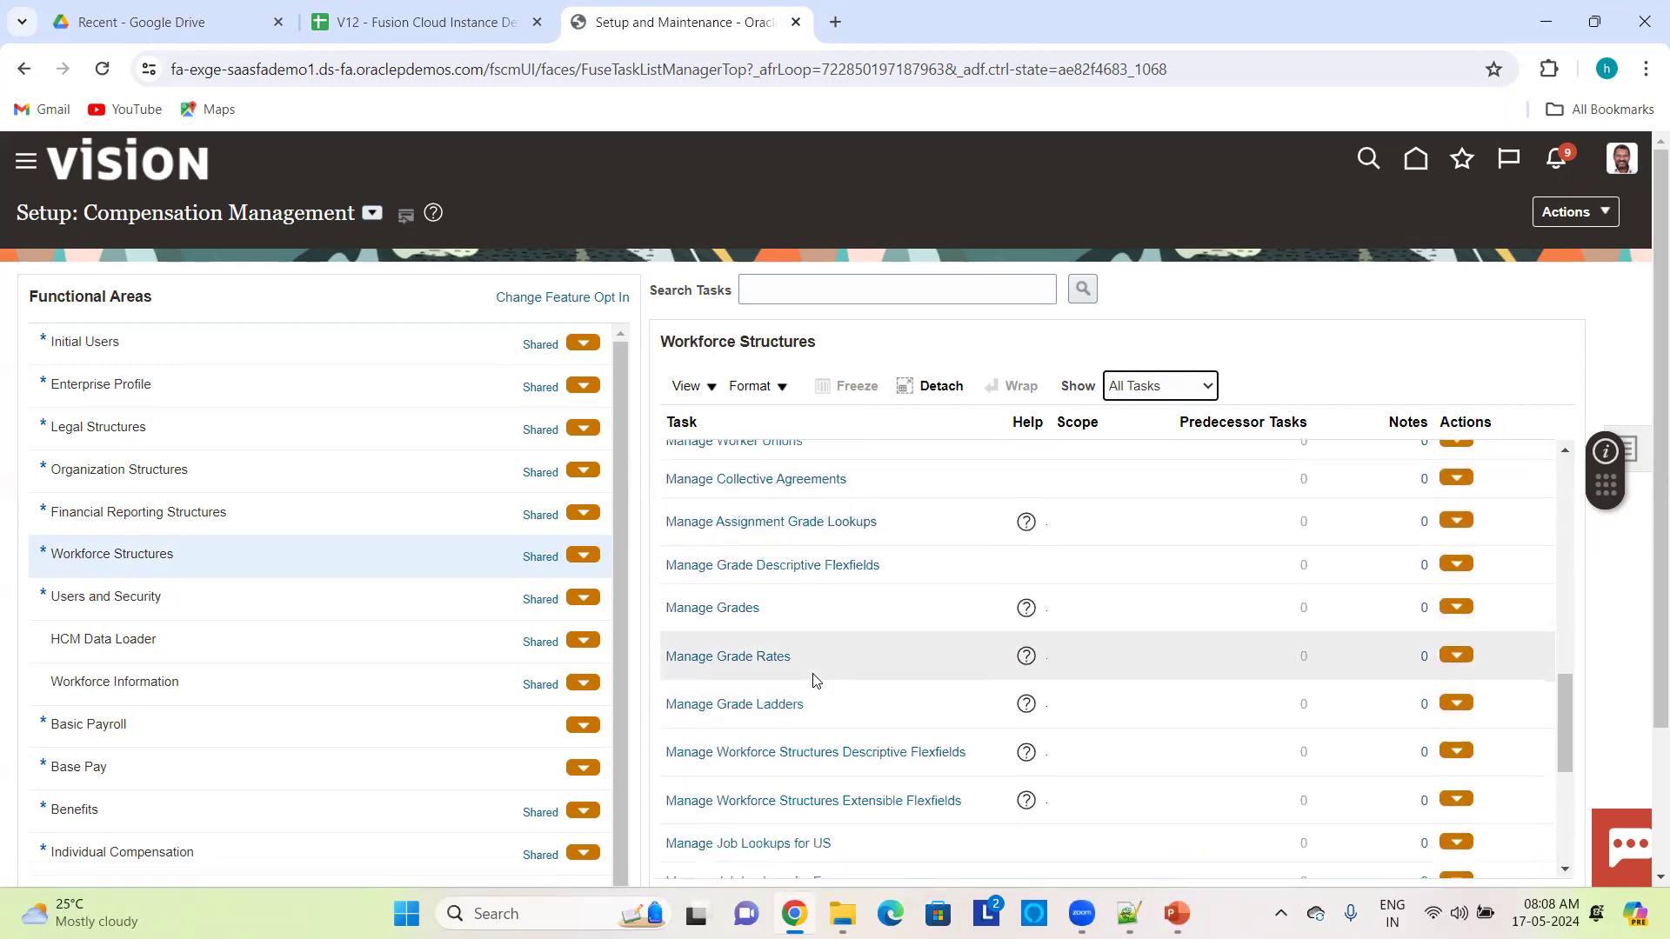
pyautogui.scroll(-3, 828, 797)
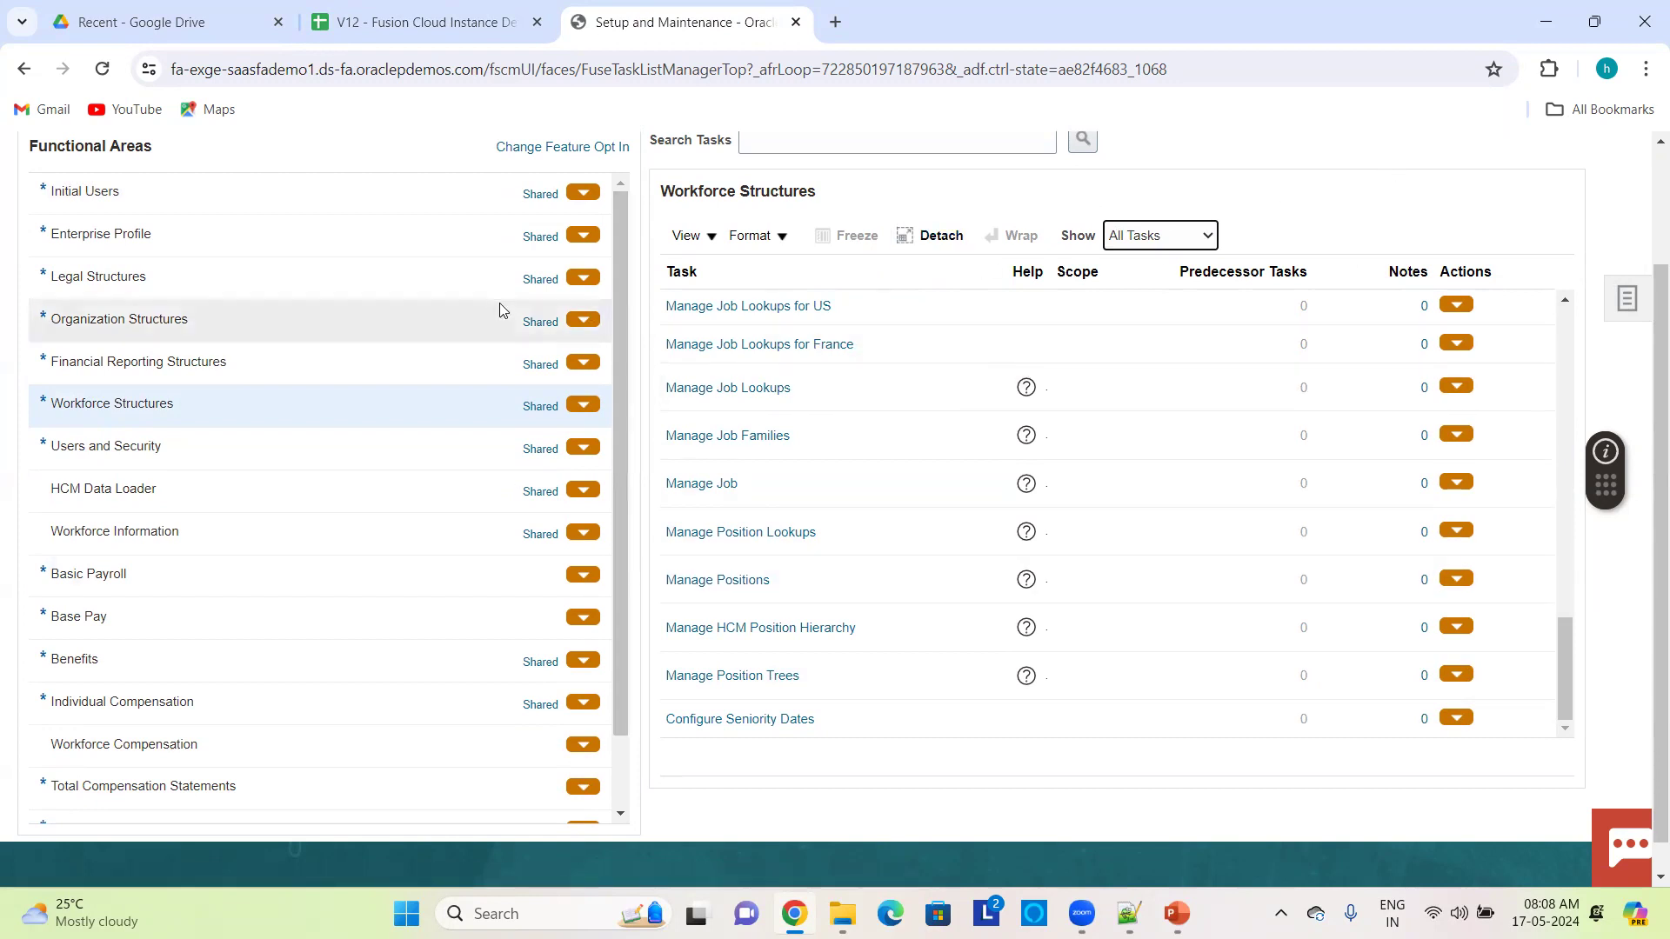
# - Show all tasks for the Users and Security functional area and read the list down to Manage Role Provisioning Rules
pyautogui.click(122, 455)
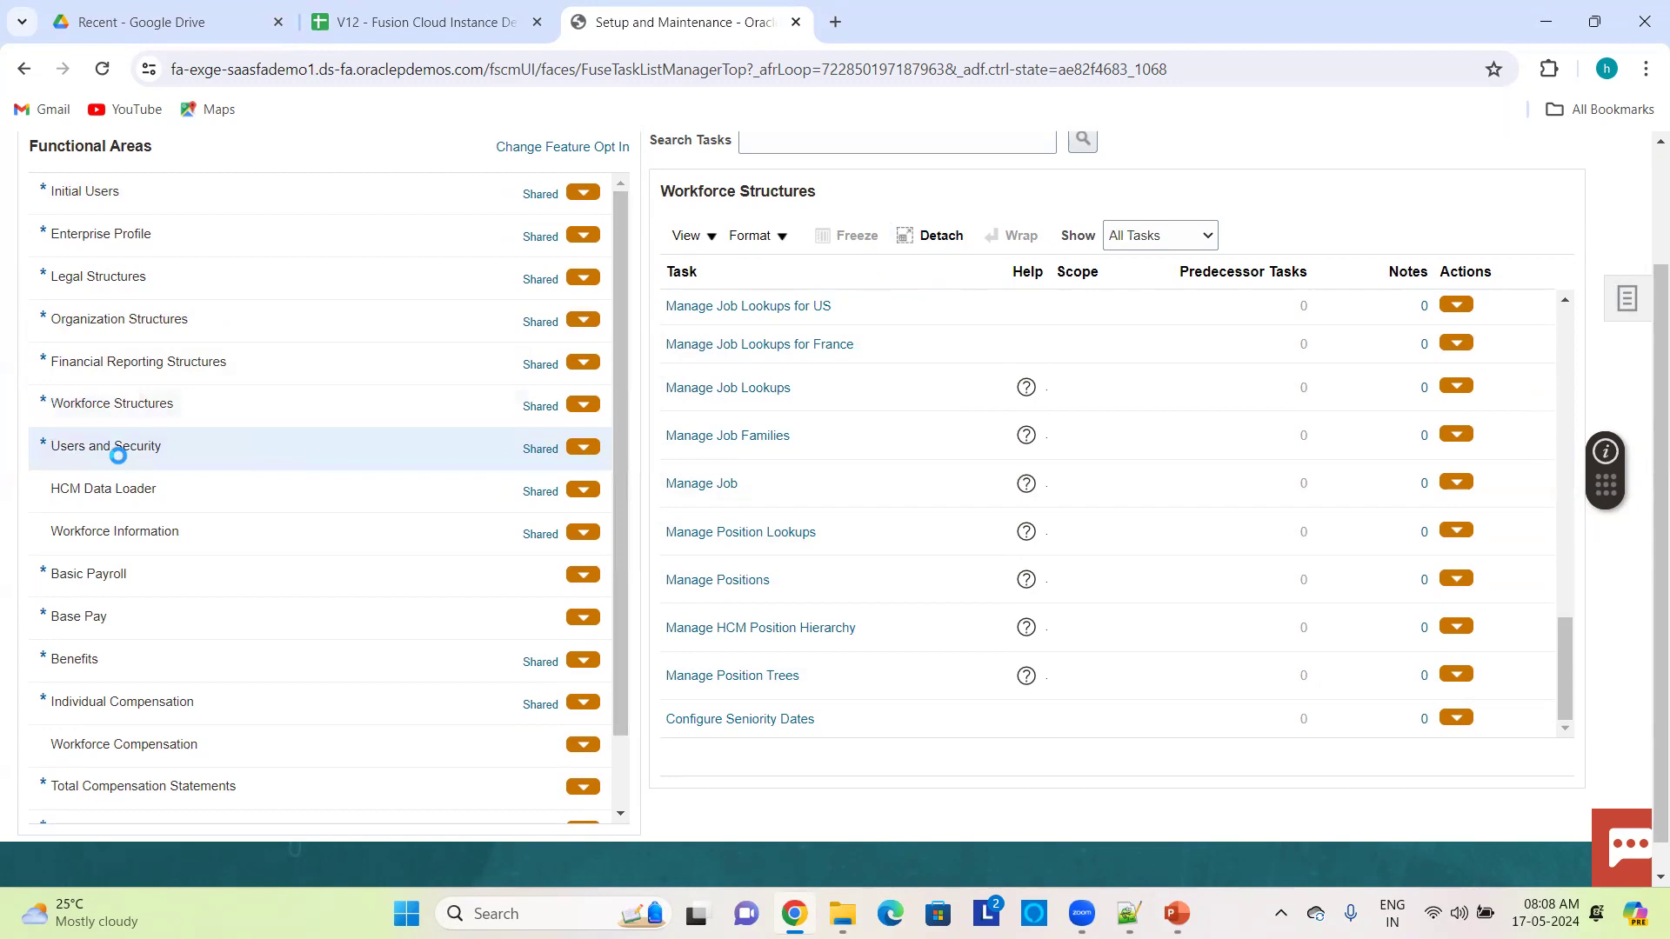
pyautogui.click(1179, 238)
pyautogui.click(1163, 259)
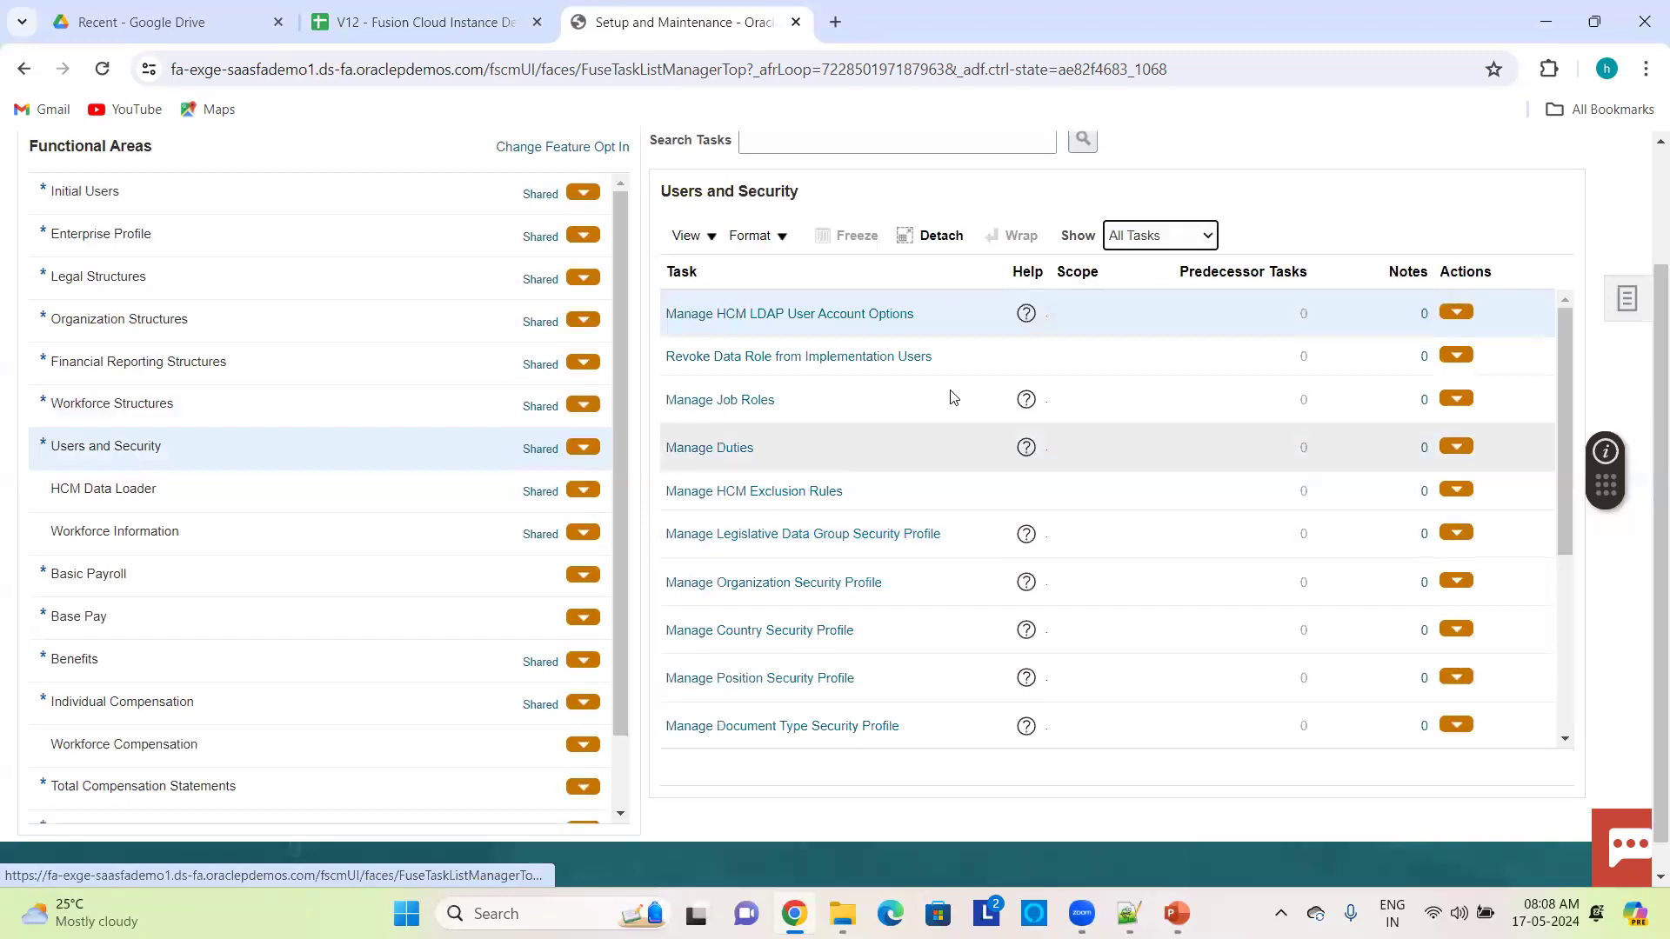
pyautogui.scroll(-1, 1007, 506)
pyautogui.scroll(-5, 1008, 507)
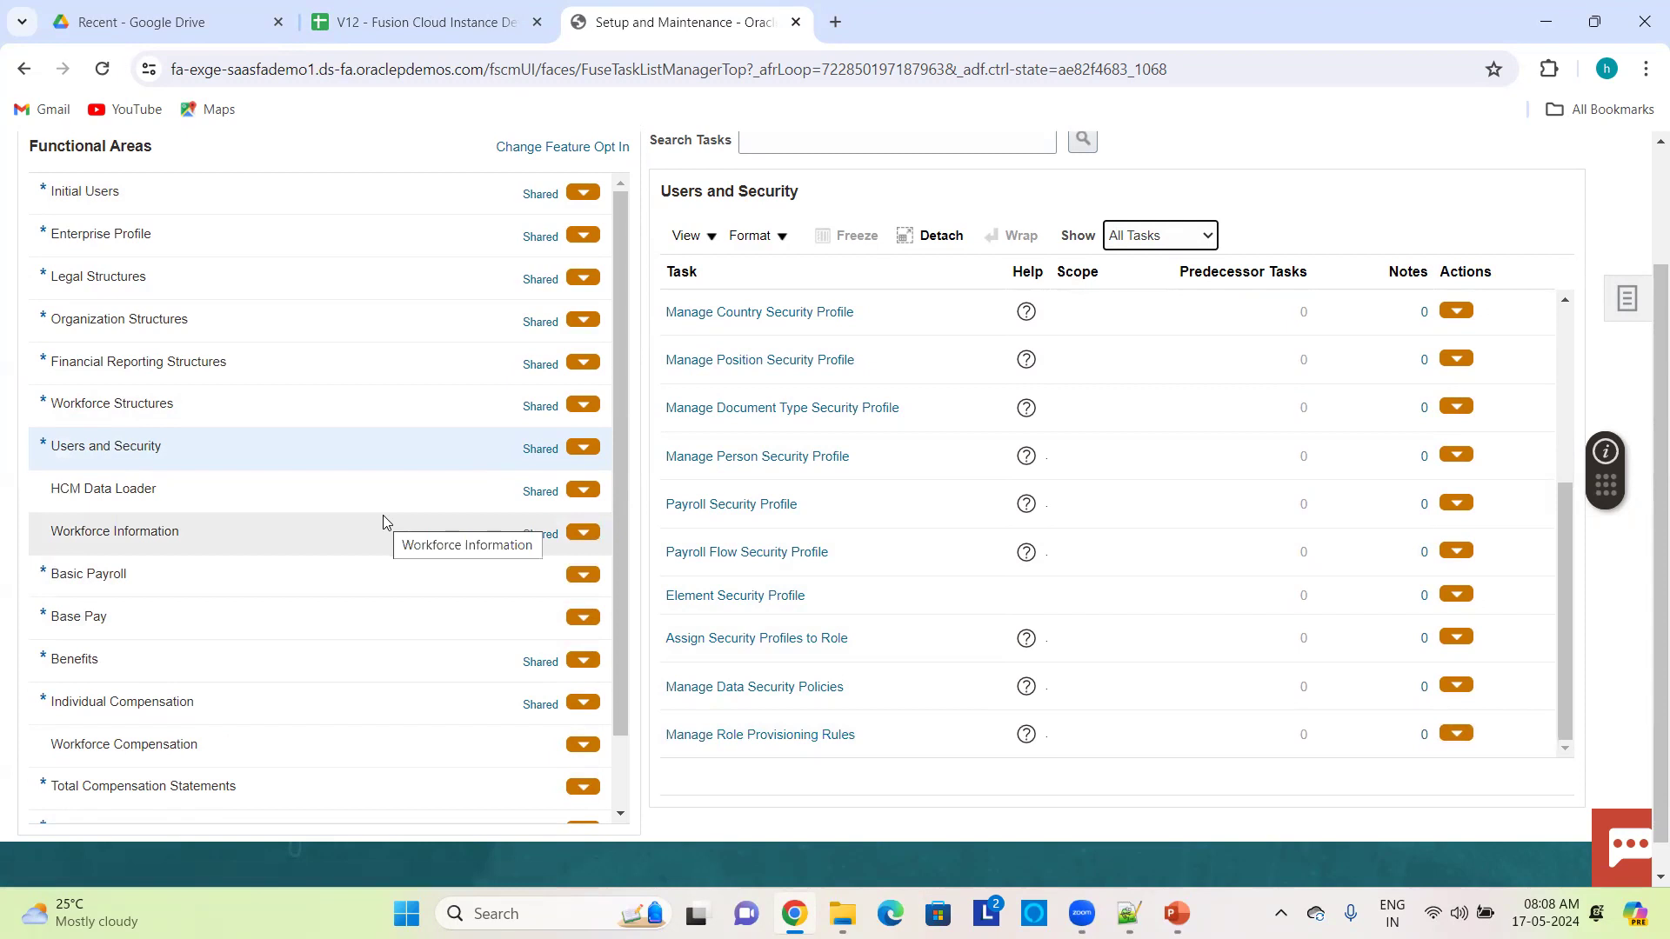
# - Examine the HCM Data Loader tasks and the full Workforce Information task list down to Checklist Templates
pyautogui.click(301, 501)
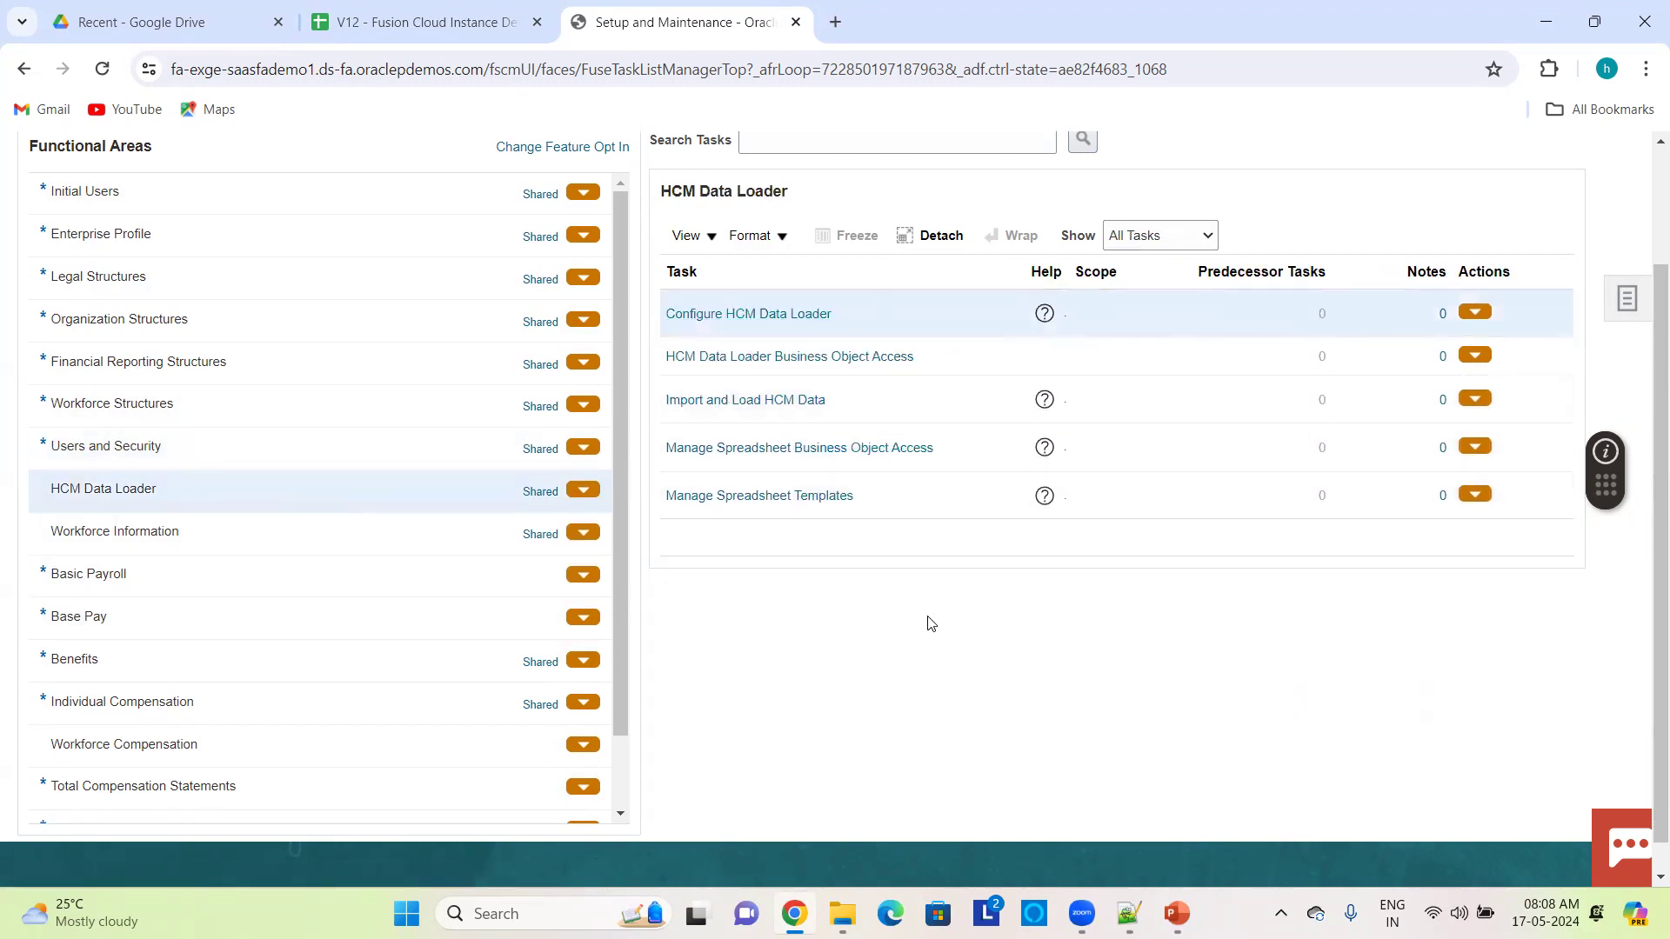
pyautogui.click(204, 538)
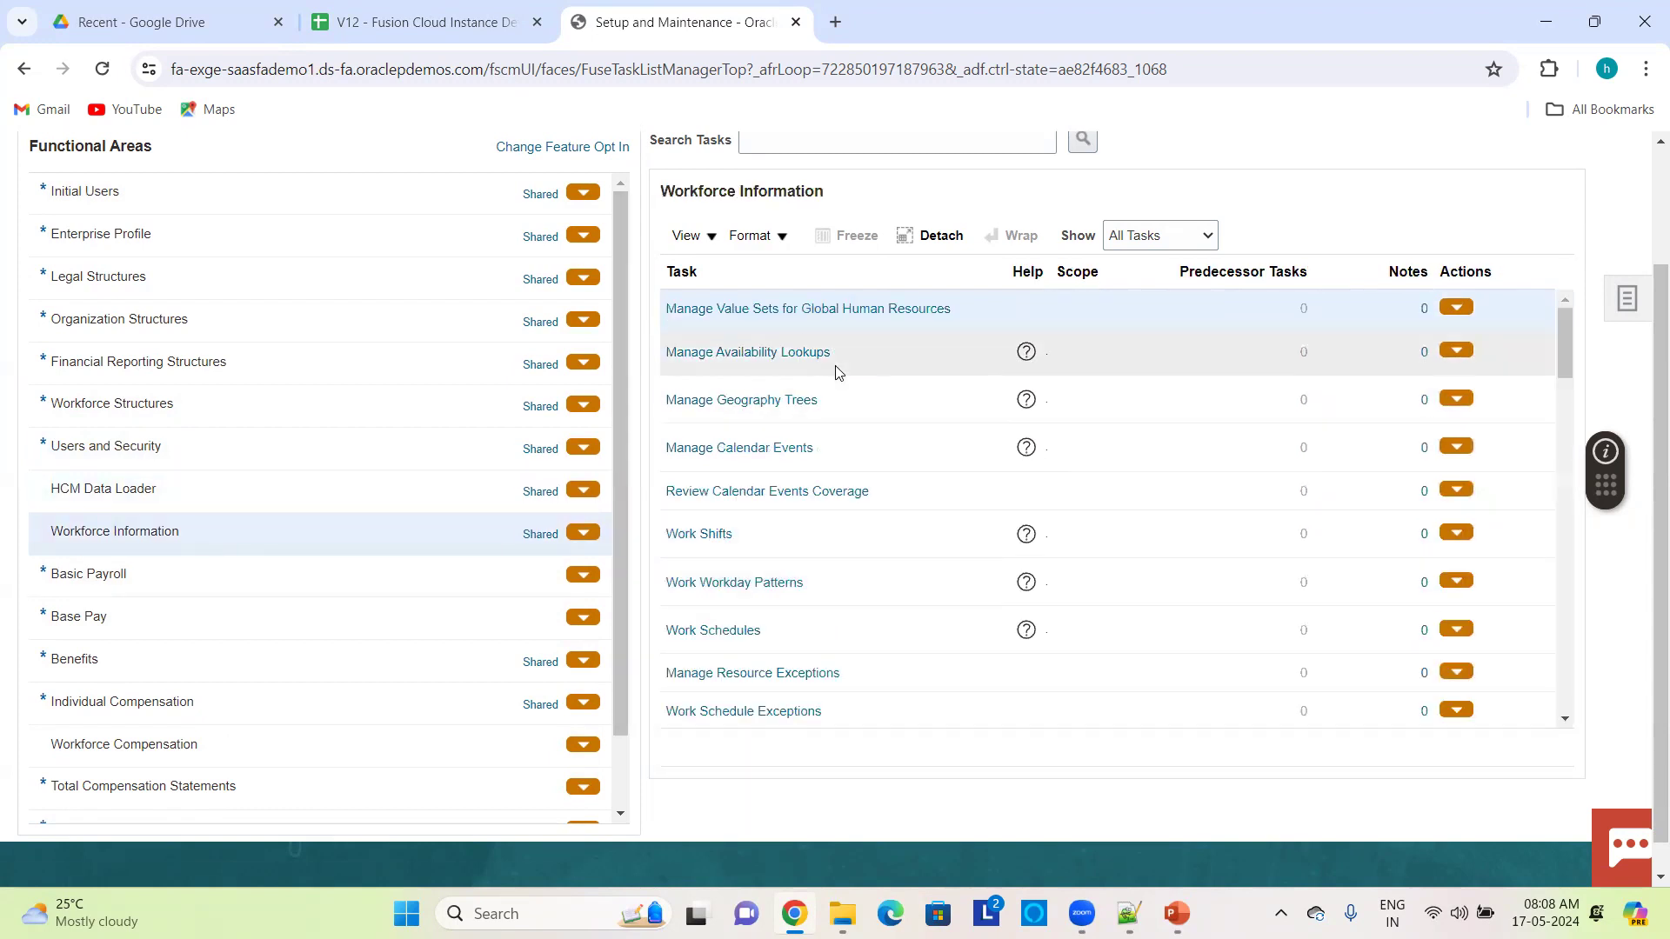
pyautogui.scroll(-10, 849, 537)
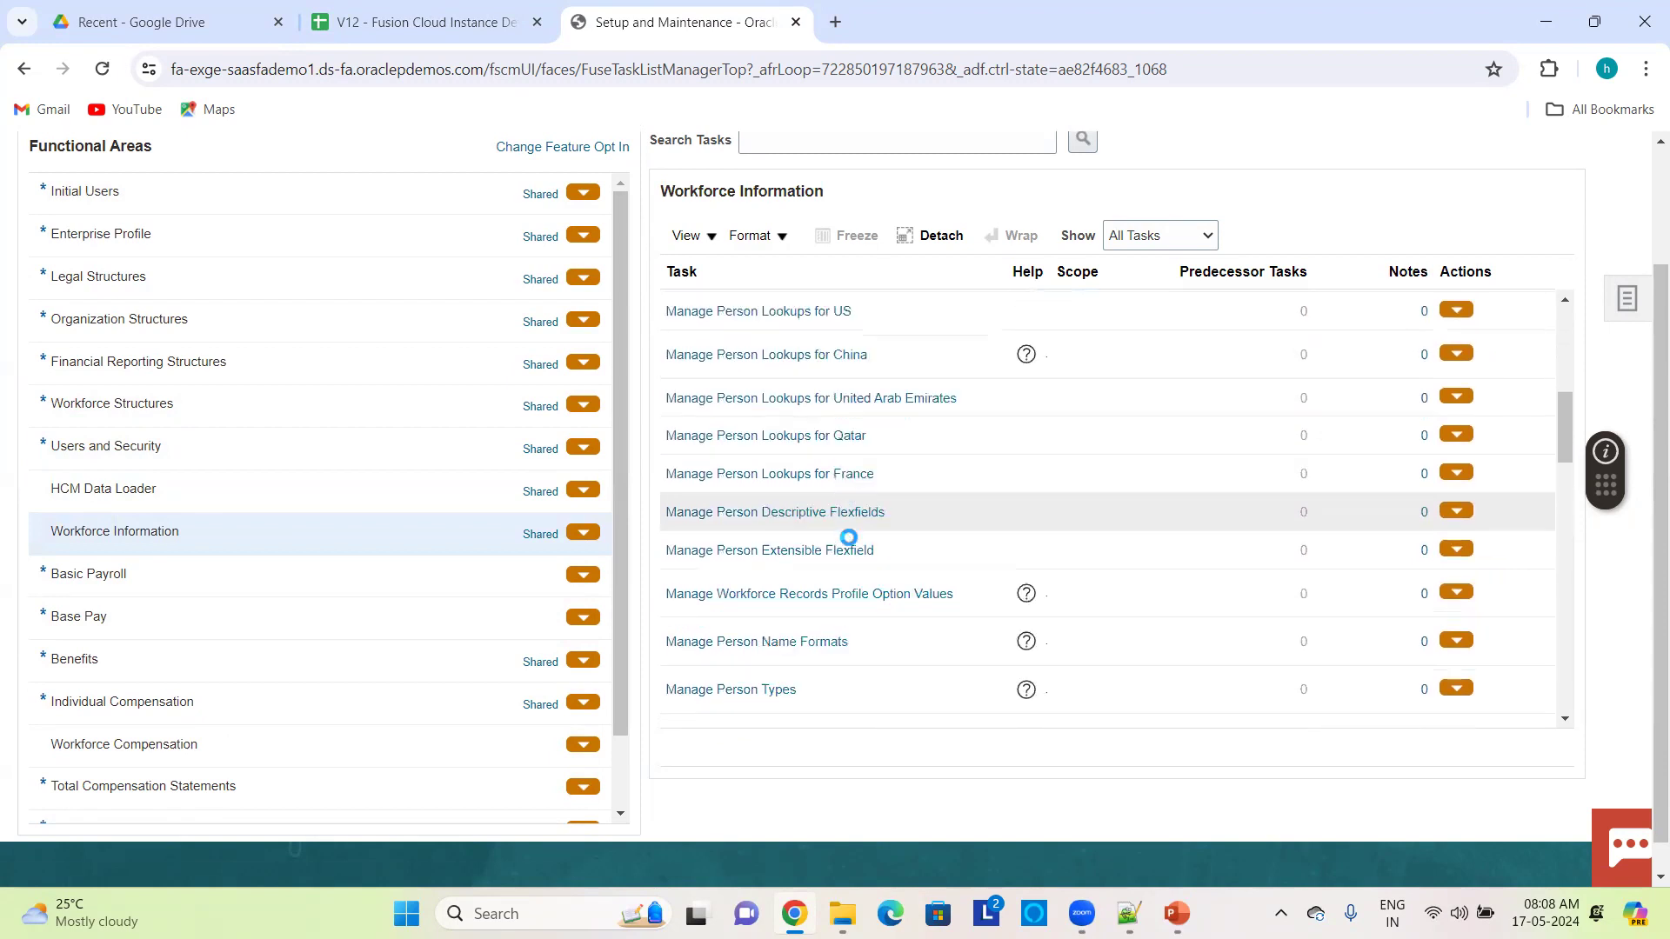
pyautogui.scroll(-10, 848, 537)
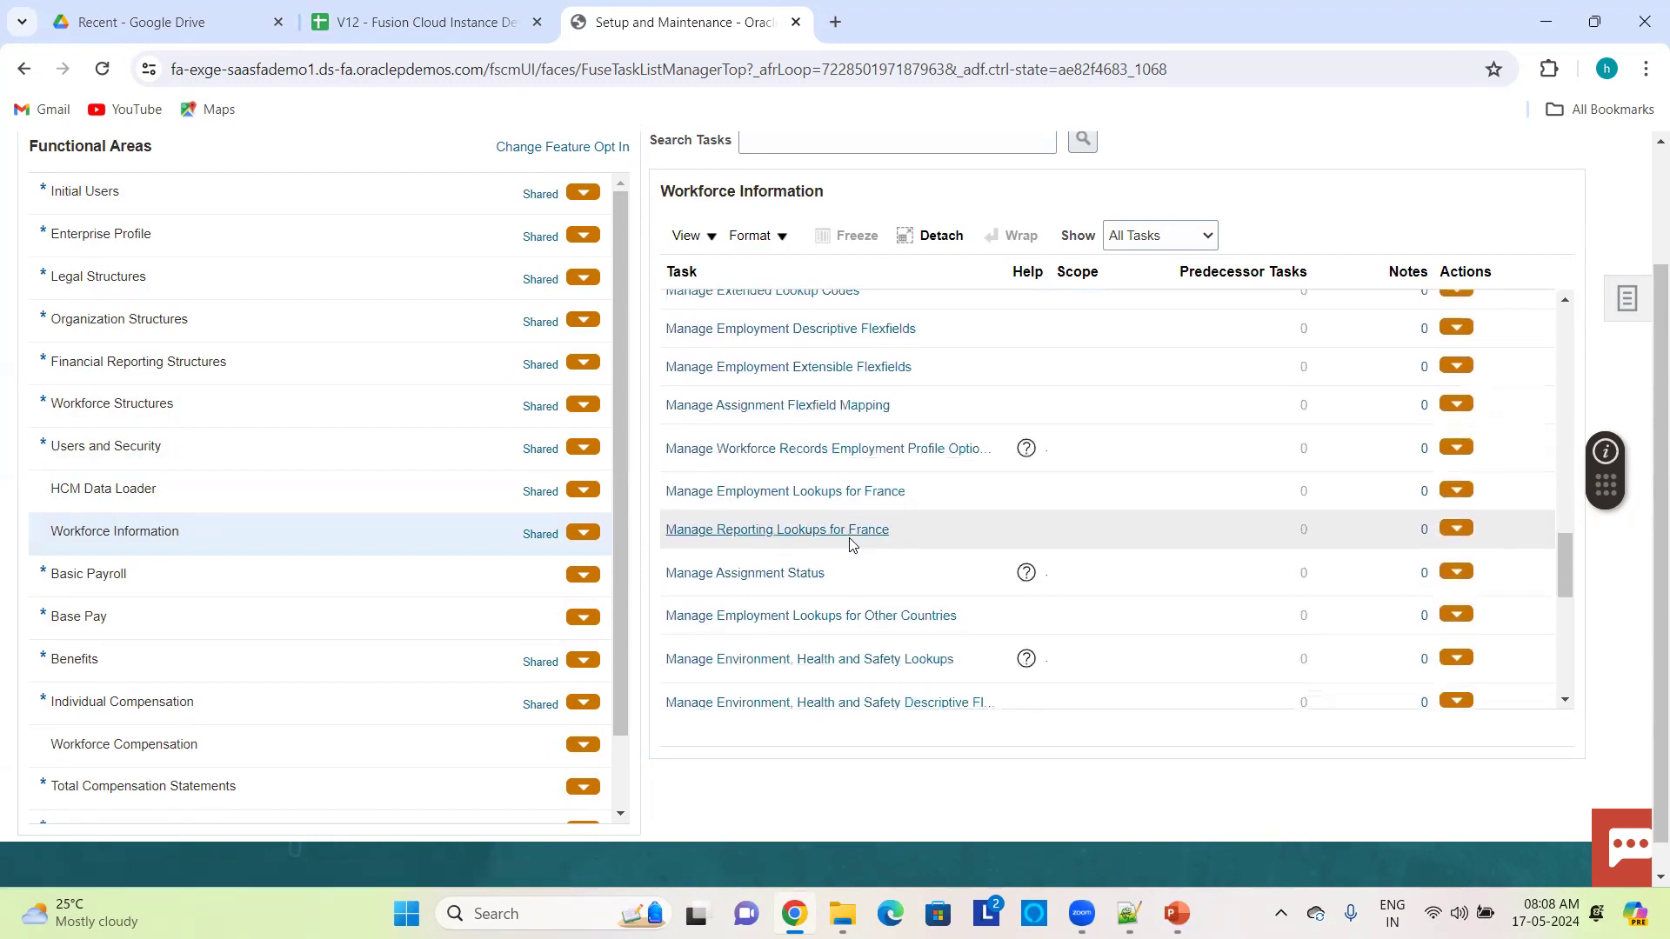
pyautogui.scroll(-10, 849, 538)
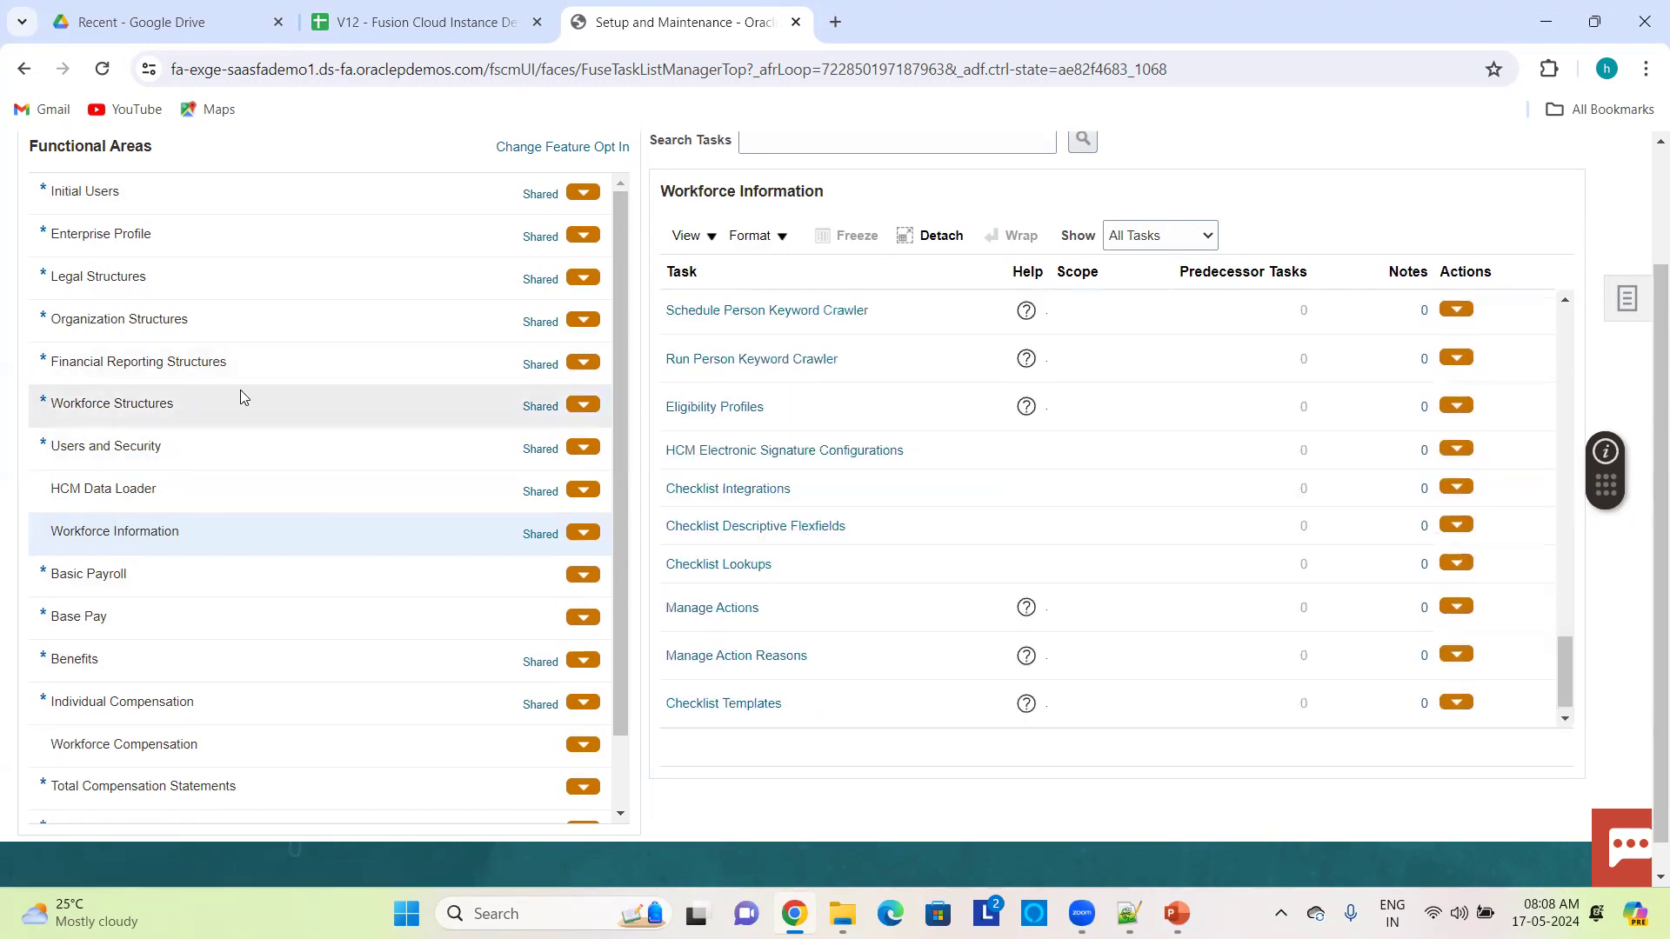
pyautogui.scroll(3, 240, 390)
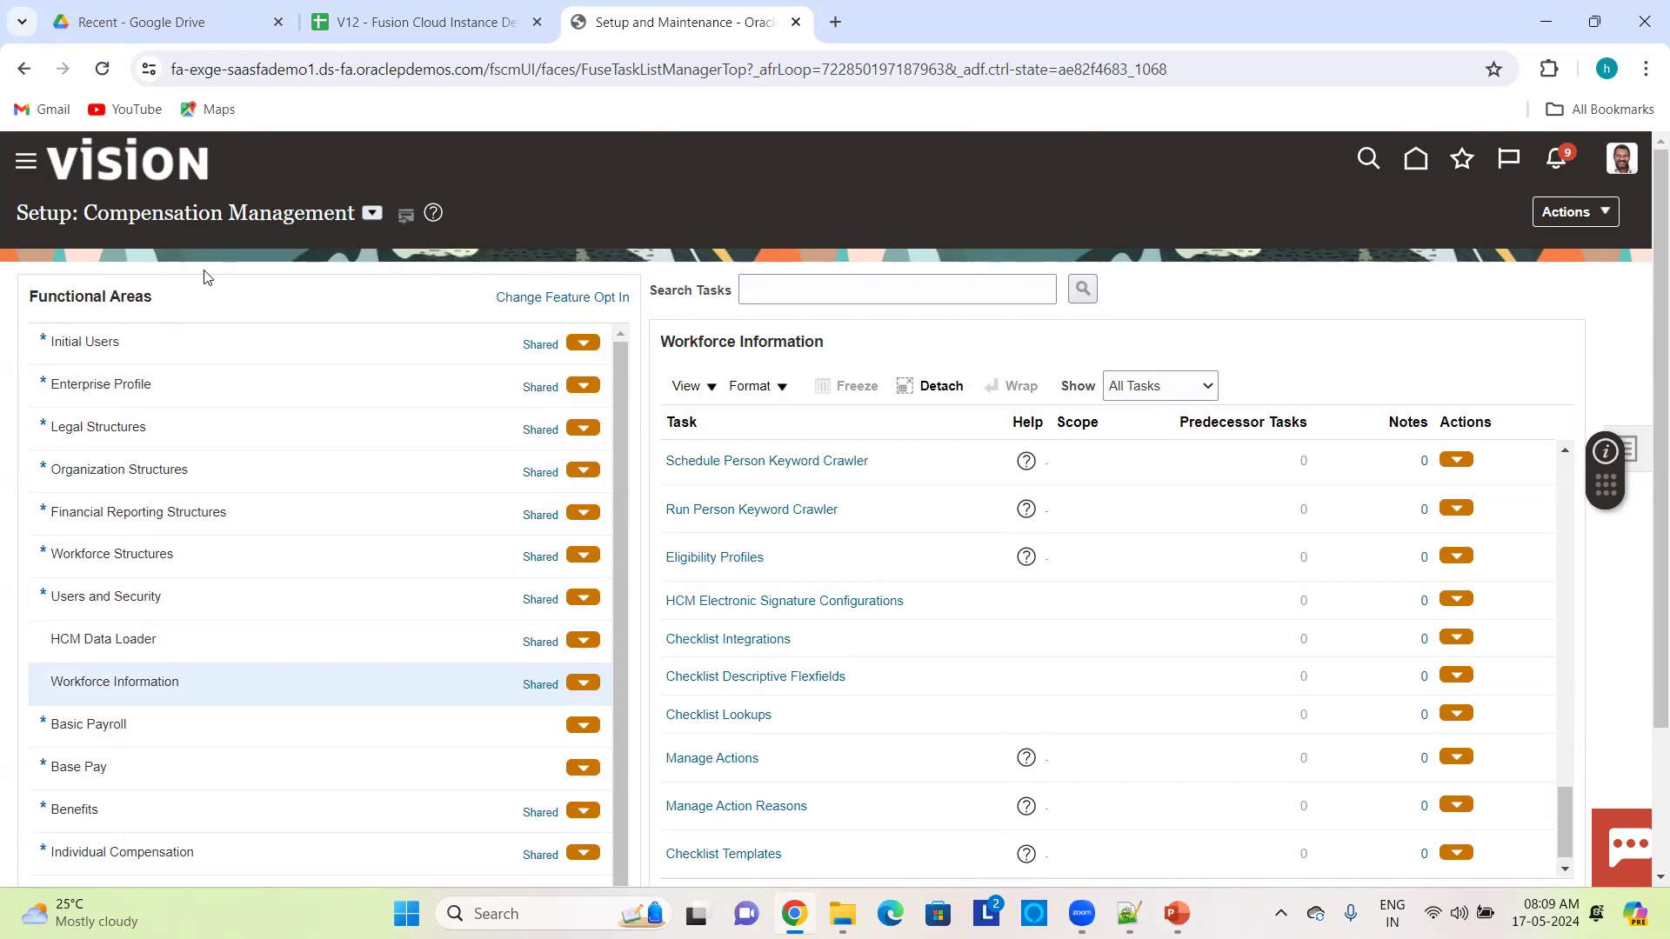
pyautogui.scroll(-2, 206, 277)
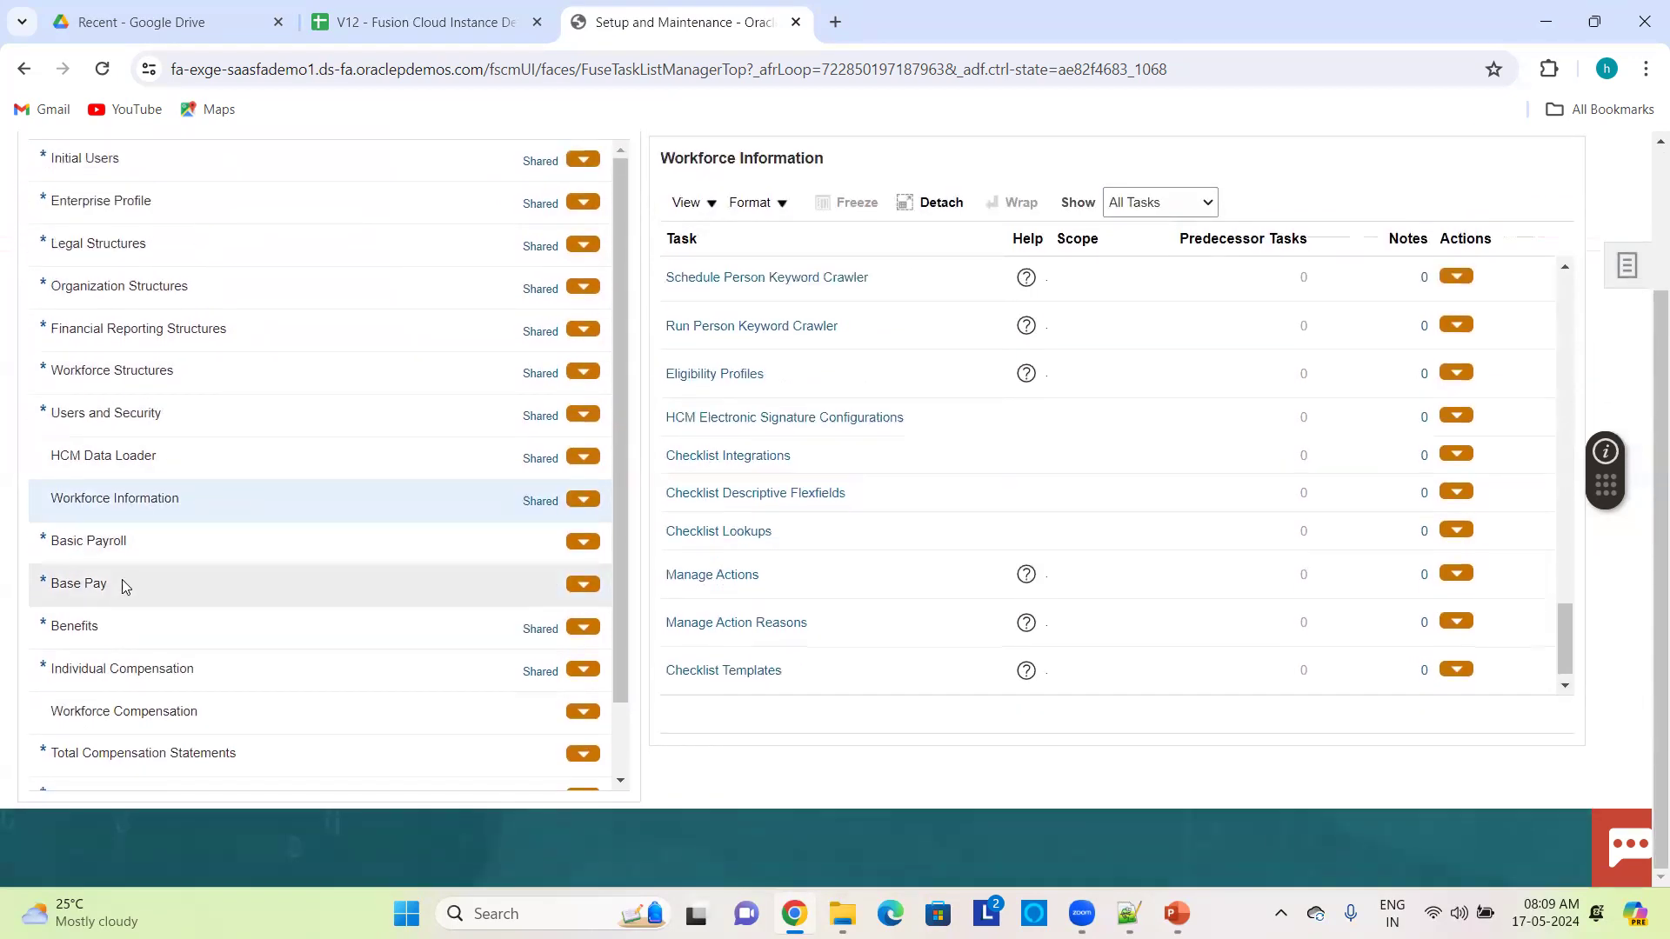
pyautogui.scroll(1, 127, 541)
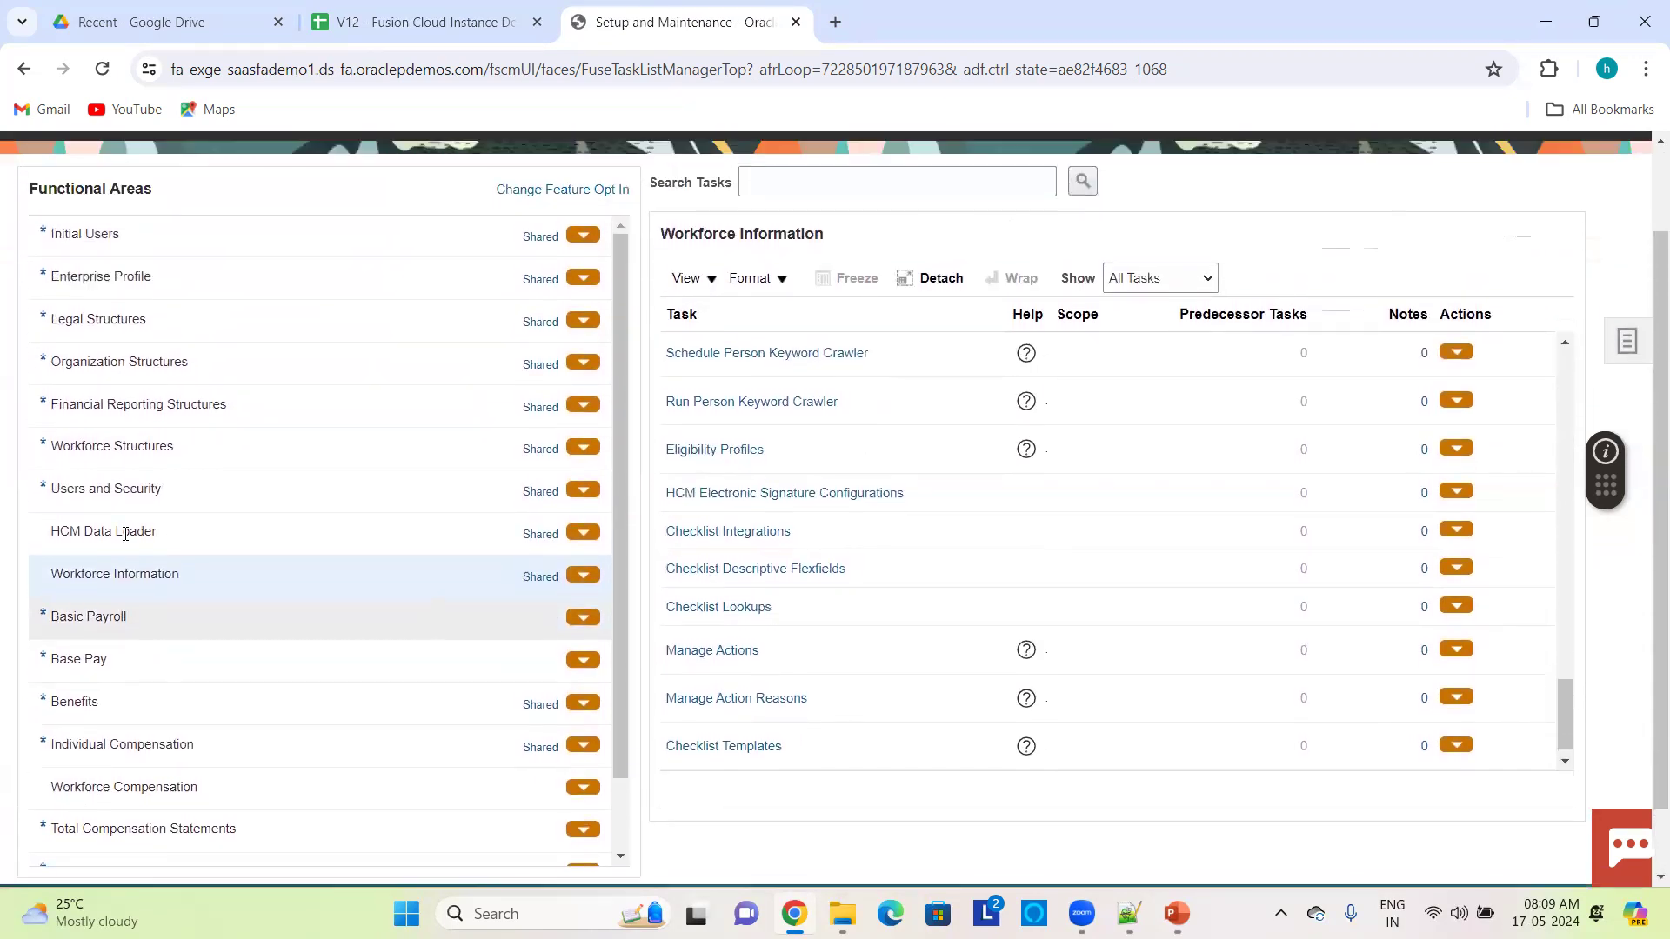
pyautogui.scroll(1, 181, 408)
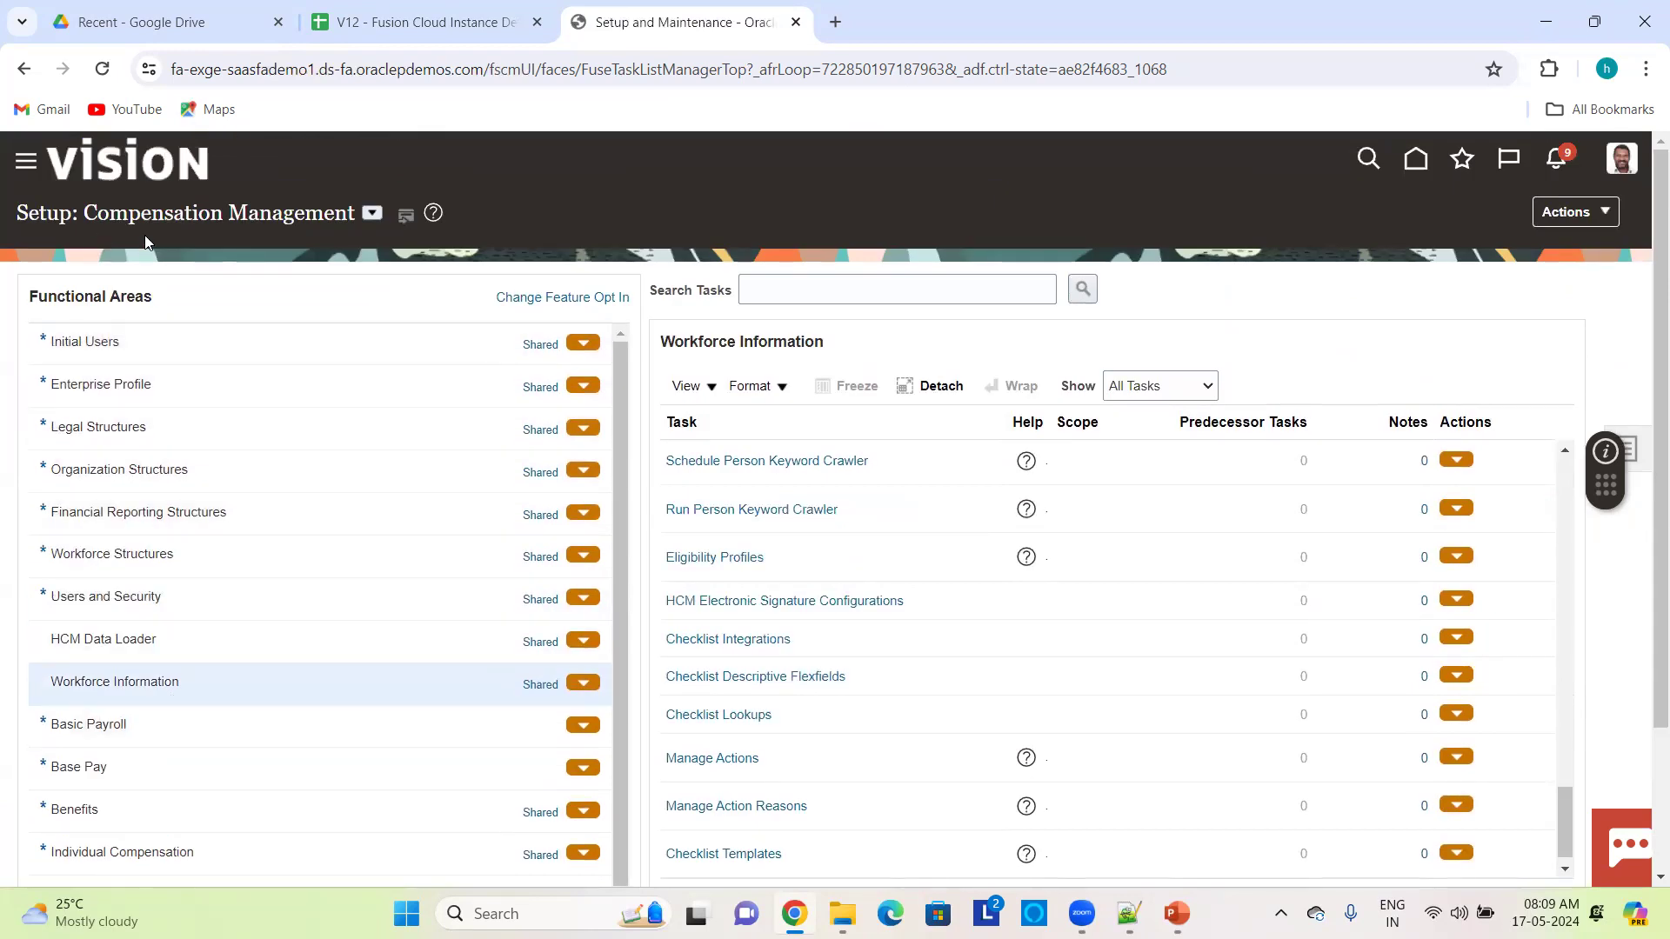
# - Switch the setup offering to Workforce Deployment
pyautogui.click(371, 215)
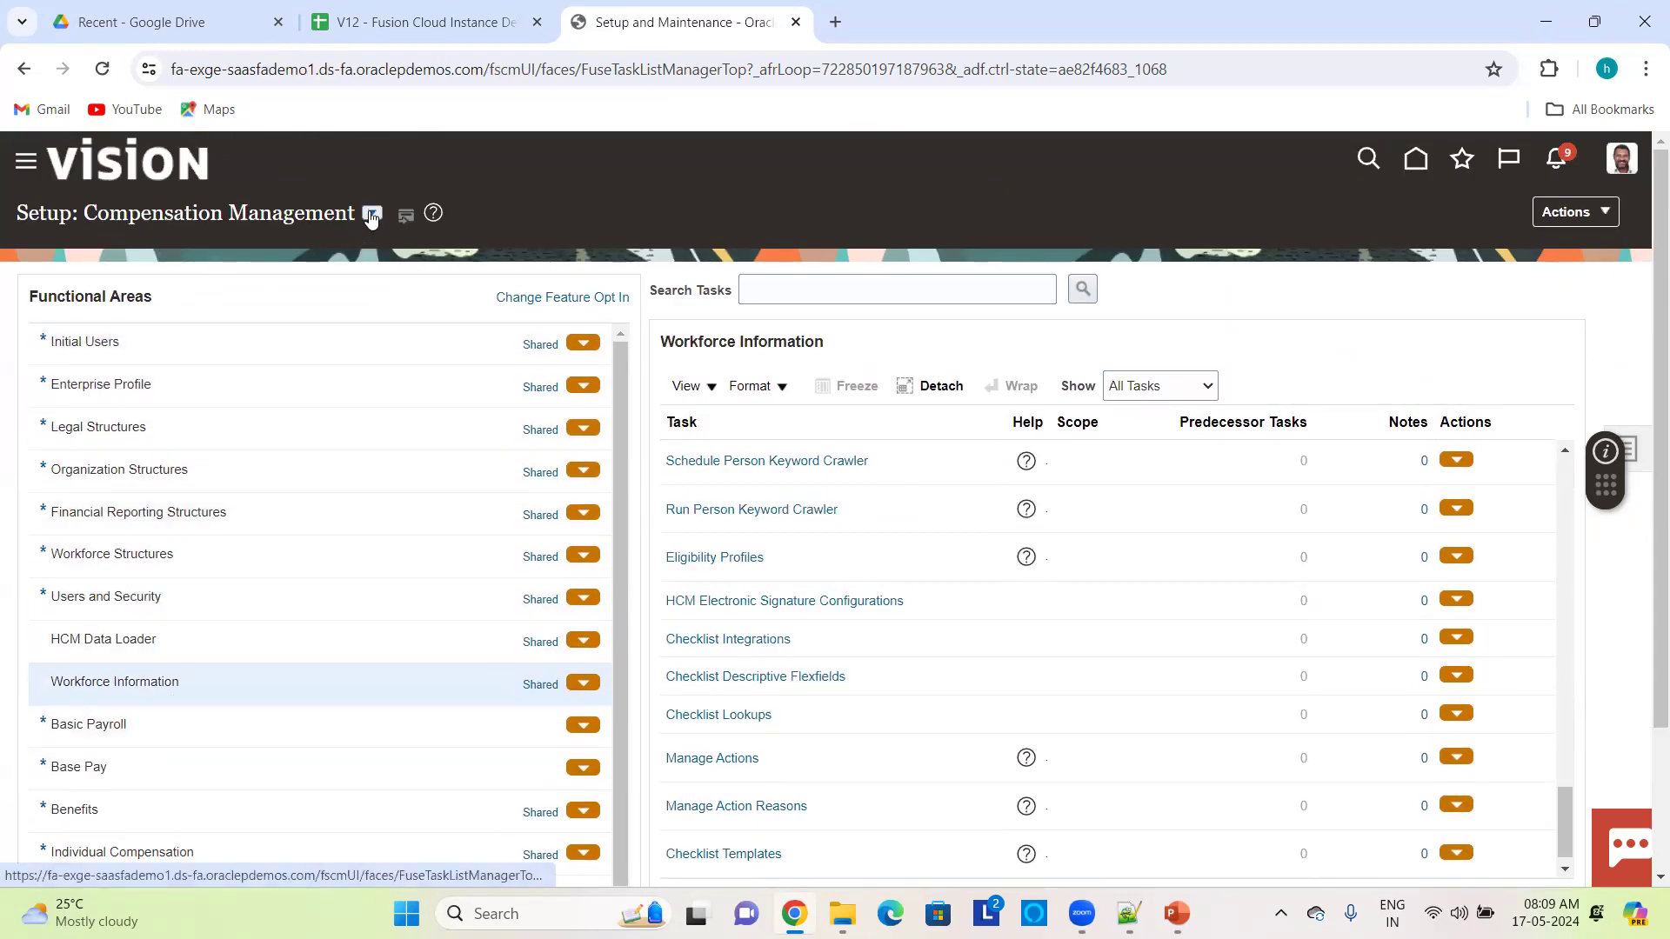
pyautogui.scroll(-5, 481, 433)
pyautogui.scroll(-2, 481, 432)
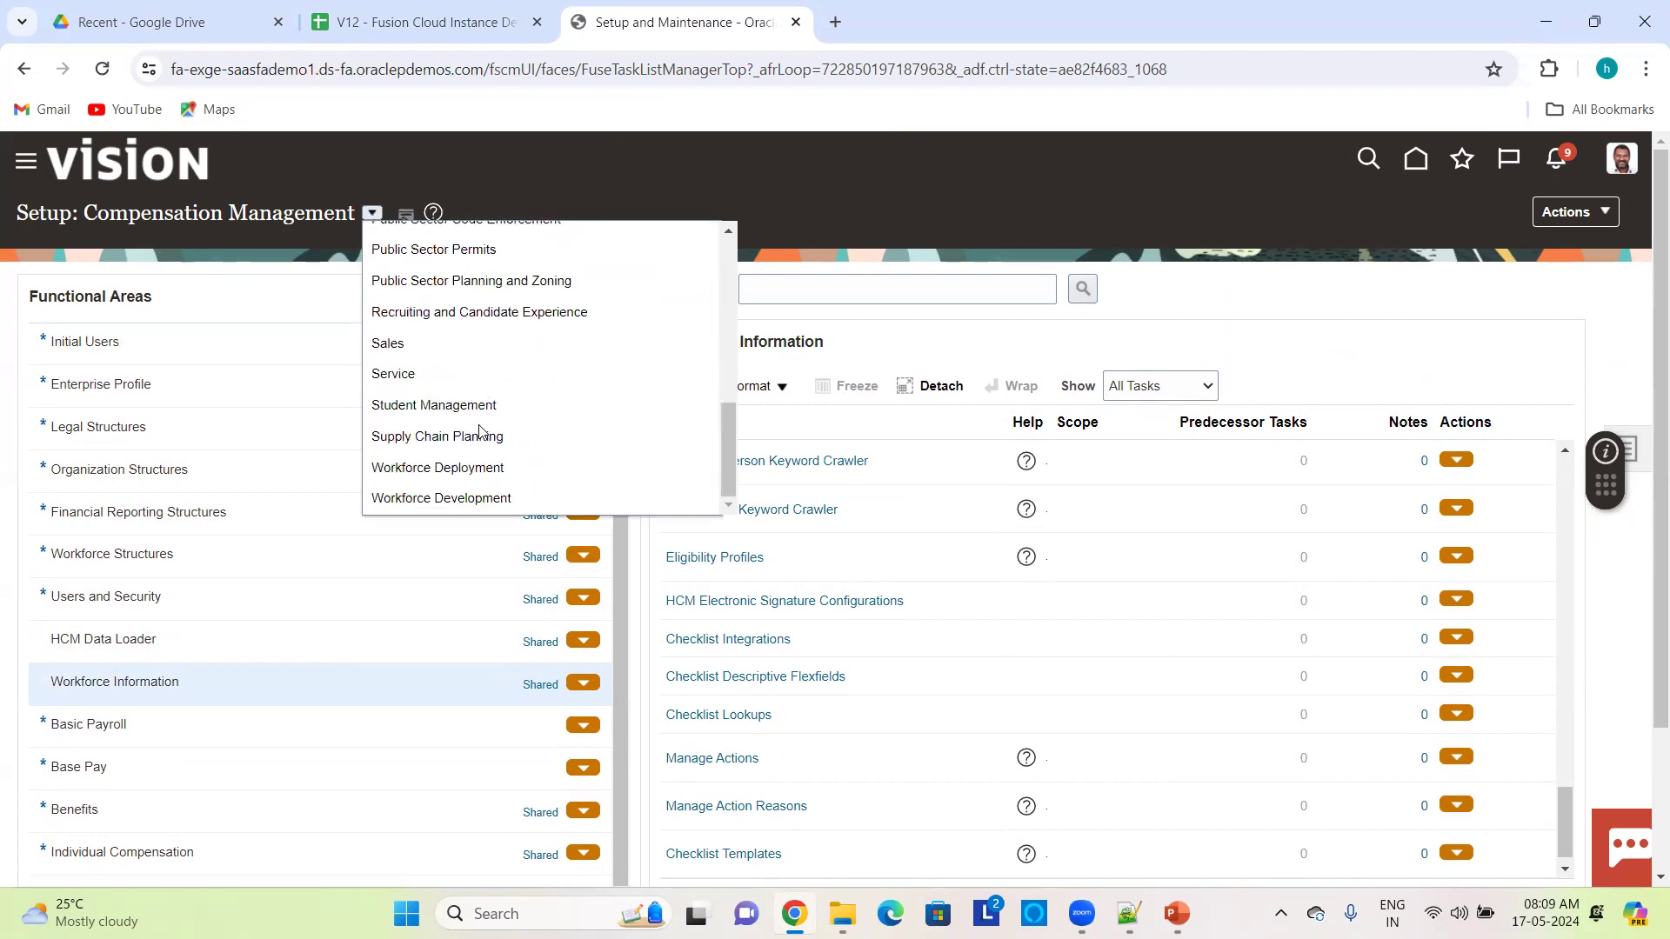
pyautogui.click(469, 470)
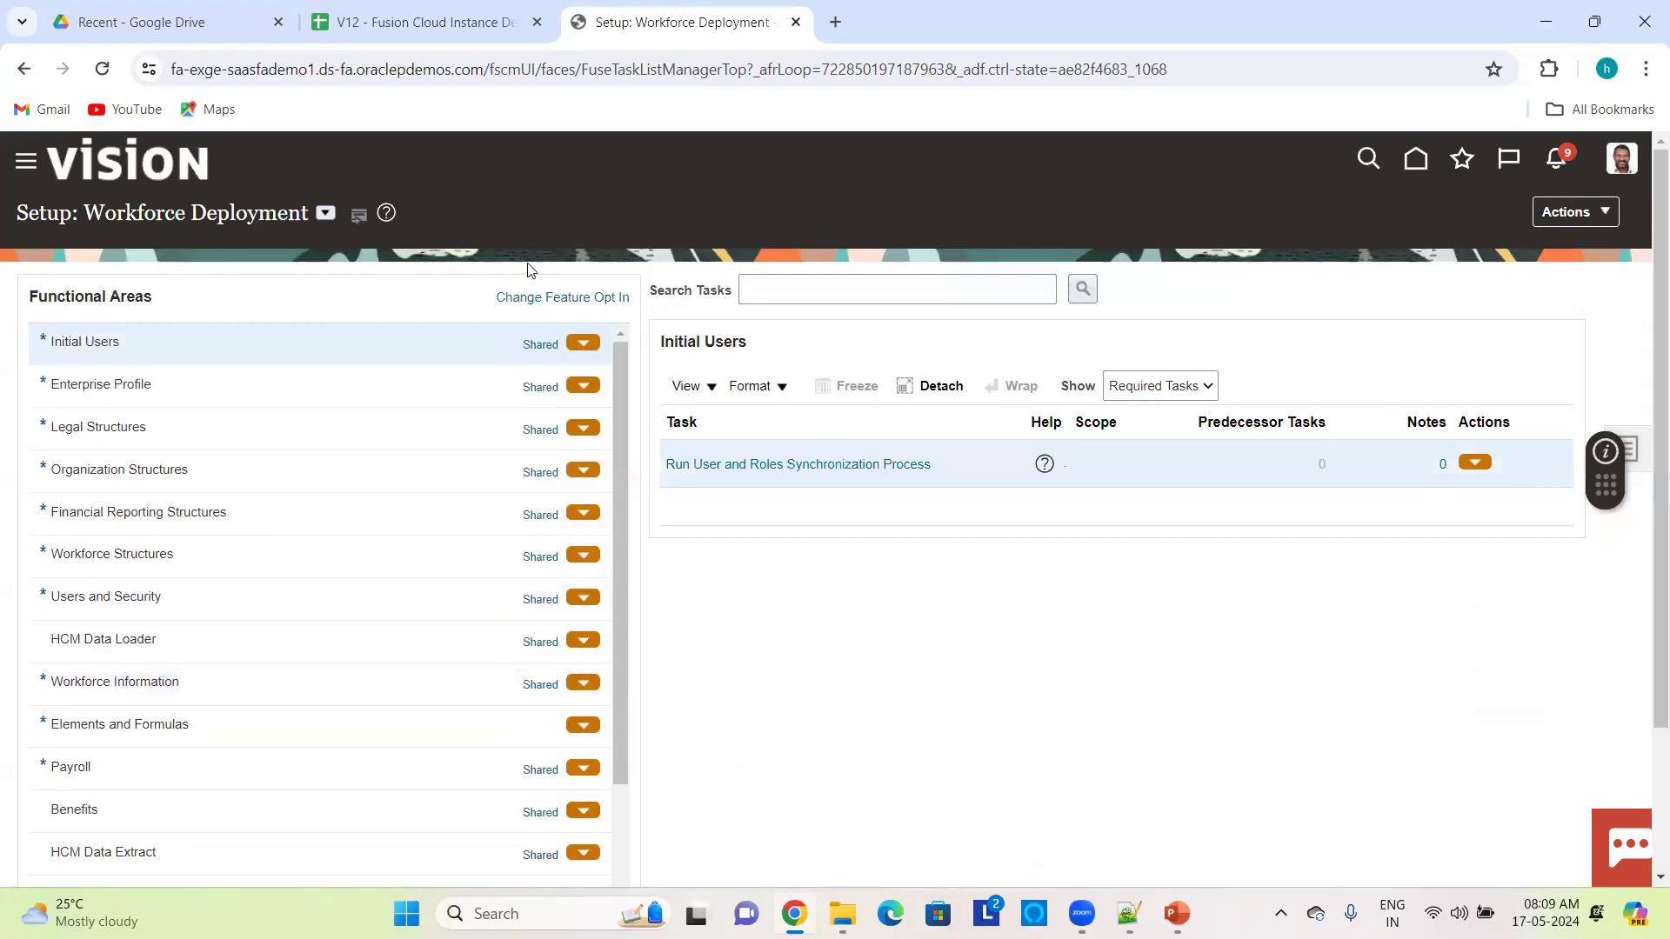
# - Look through the full list of setup offerings from Compensation Management to Workforce Development, keeping the current offering
pyautogui.click(334, 212)
pyautogui.scroll(5, 471, 325)
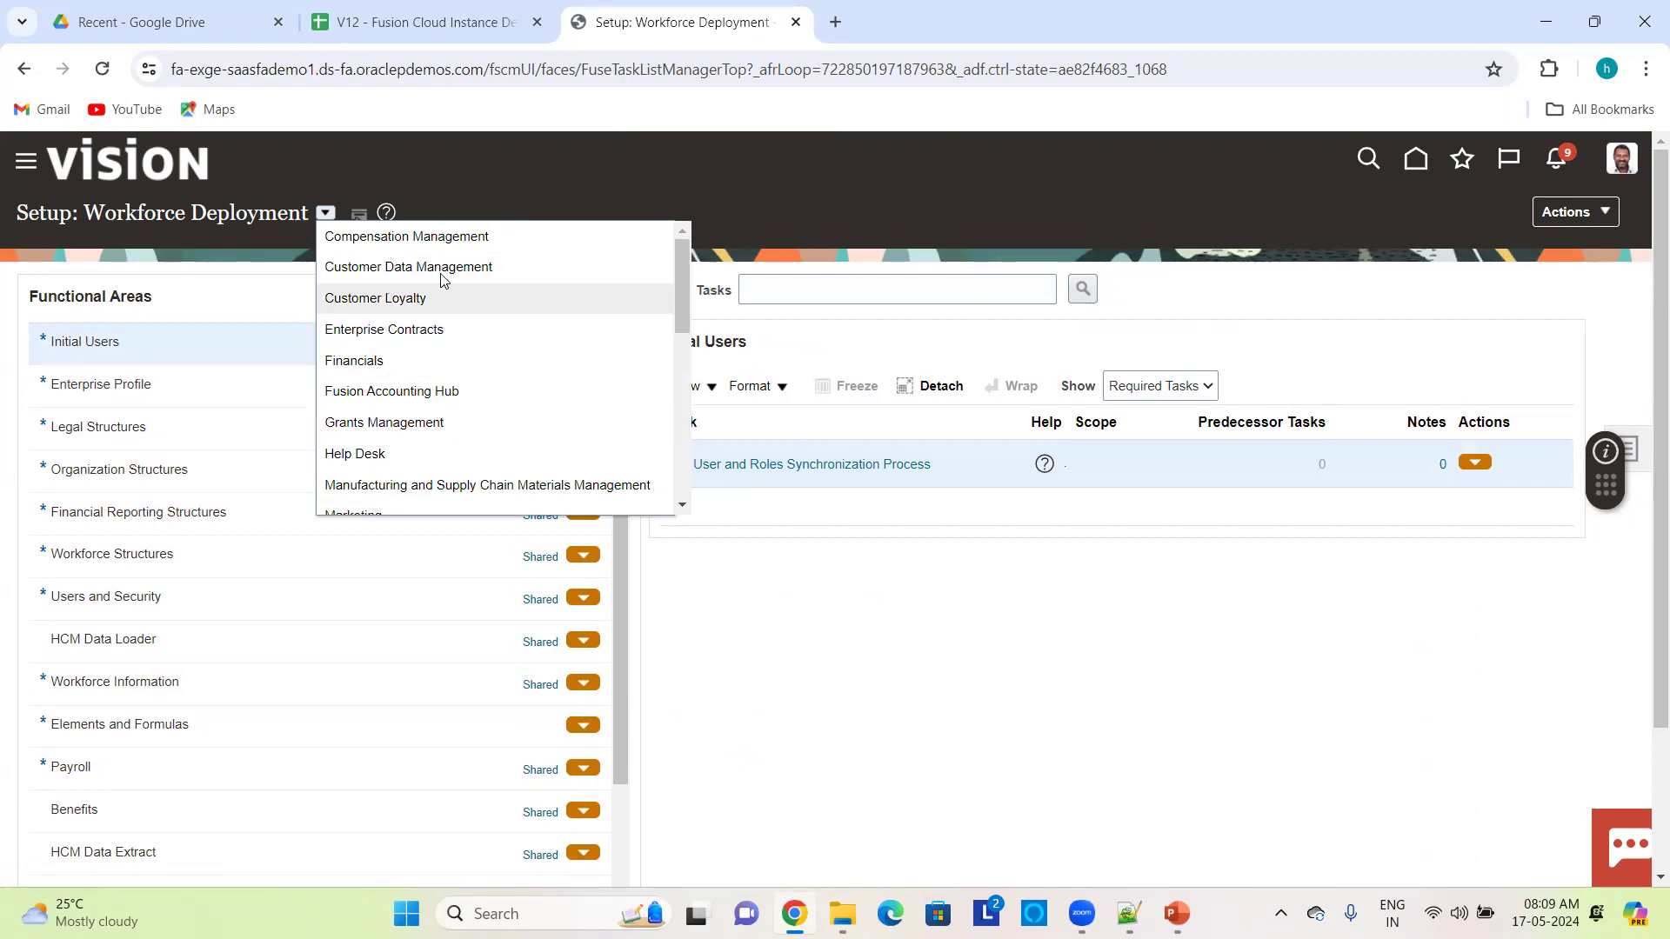
pyautogui.scroll(-6, 527, 397)
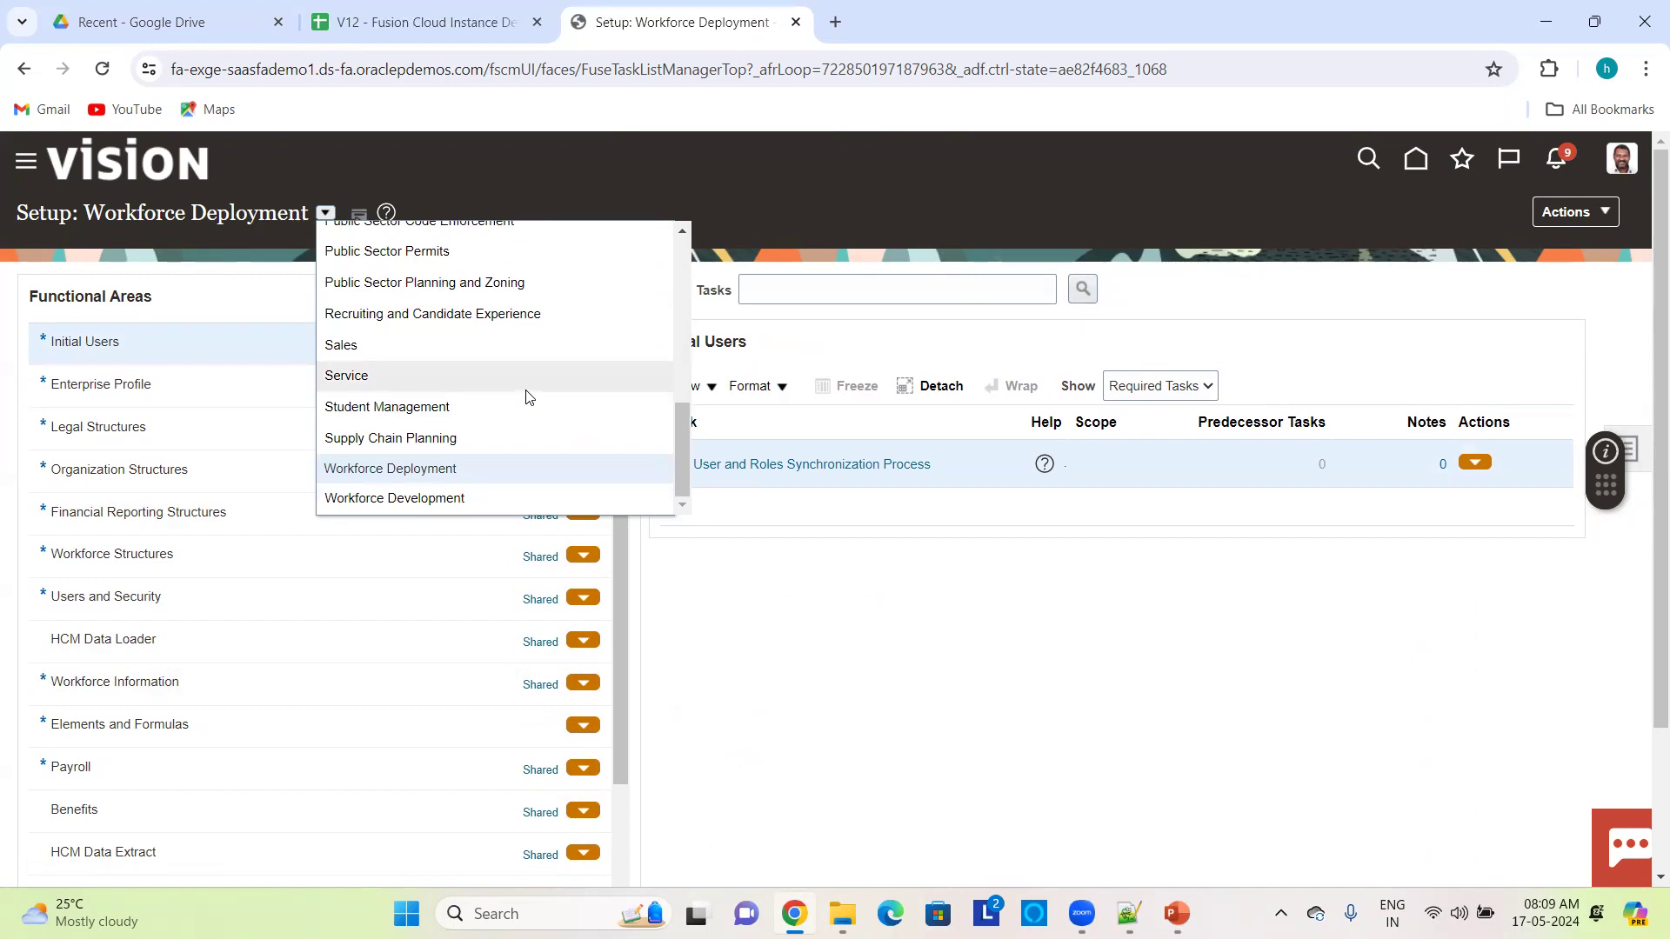
pyautogui.click(1263, 317)
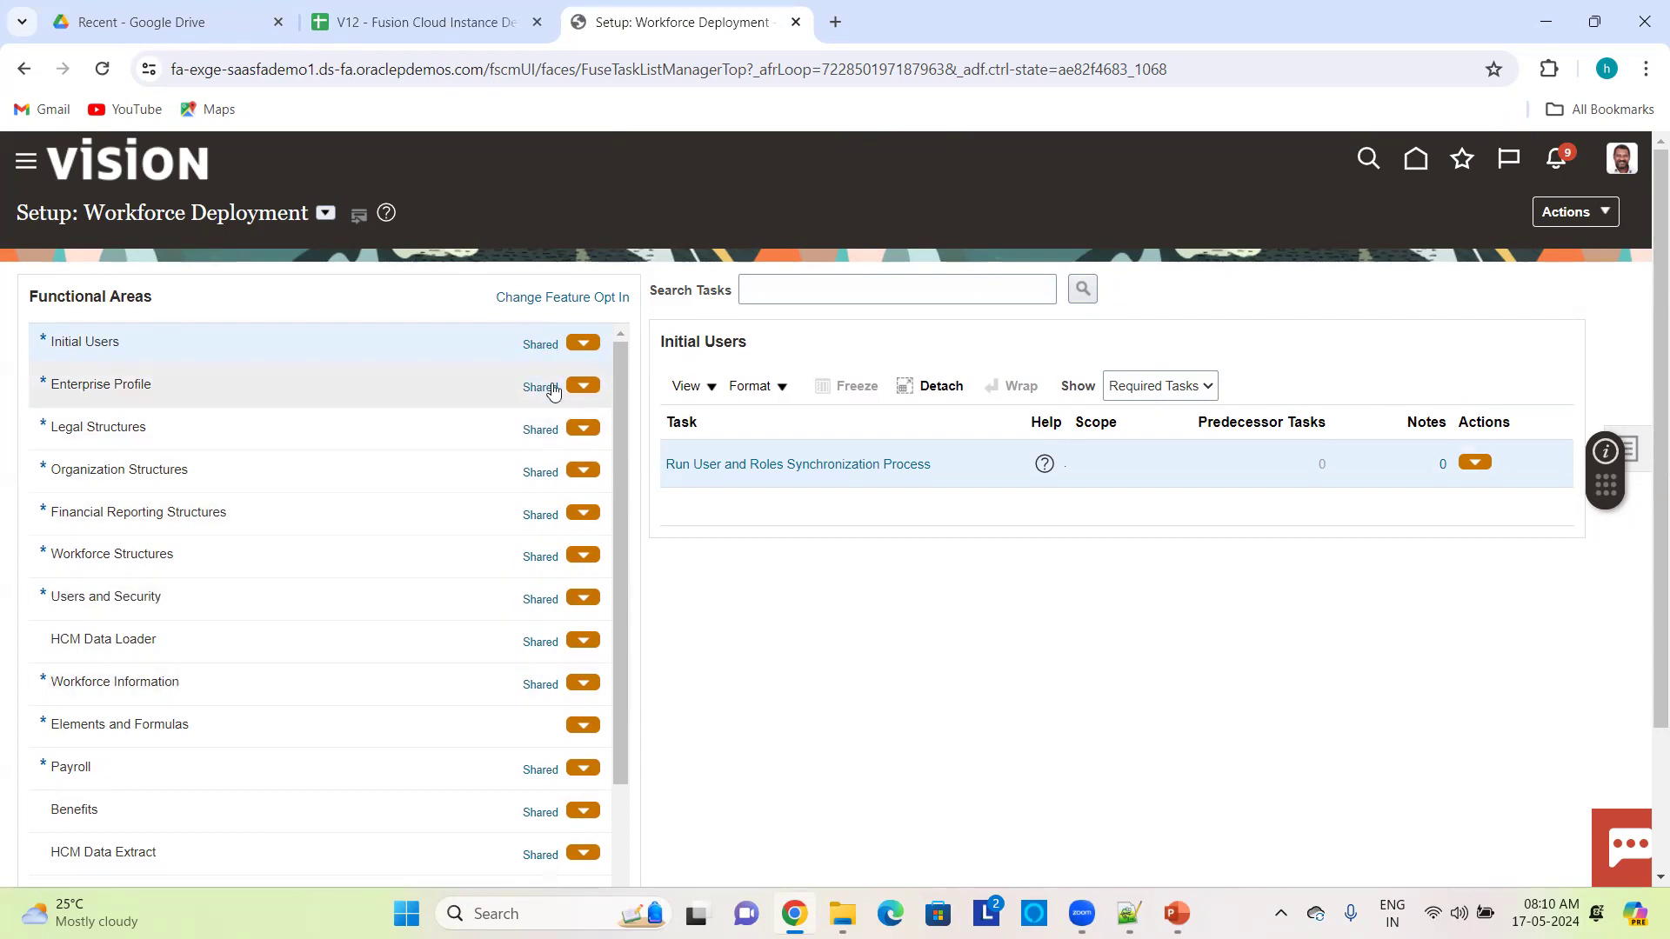
# - Review the offerings that share the Initial Users functional area, down to Supply Chain Planning, and close the list
pyautogui.click(540, 346)
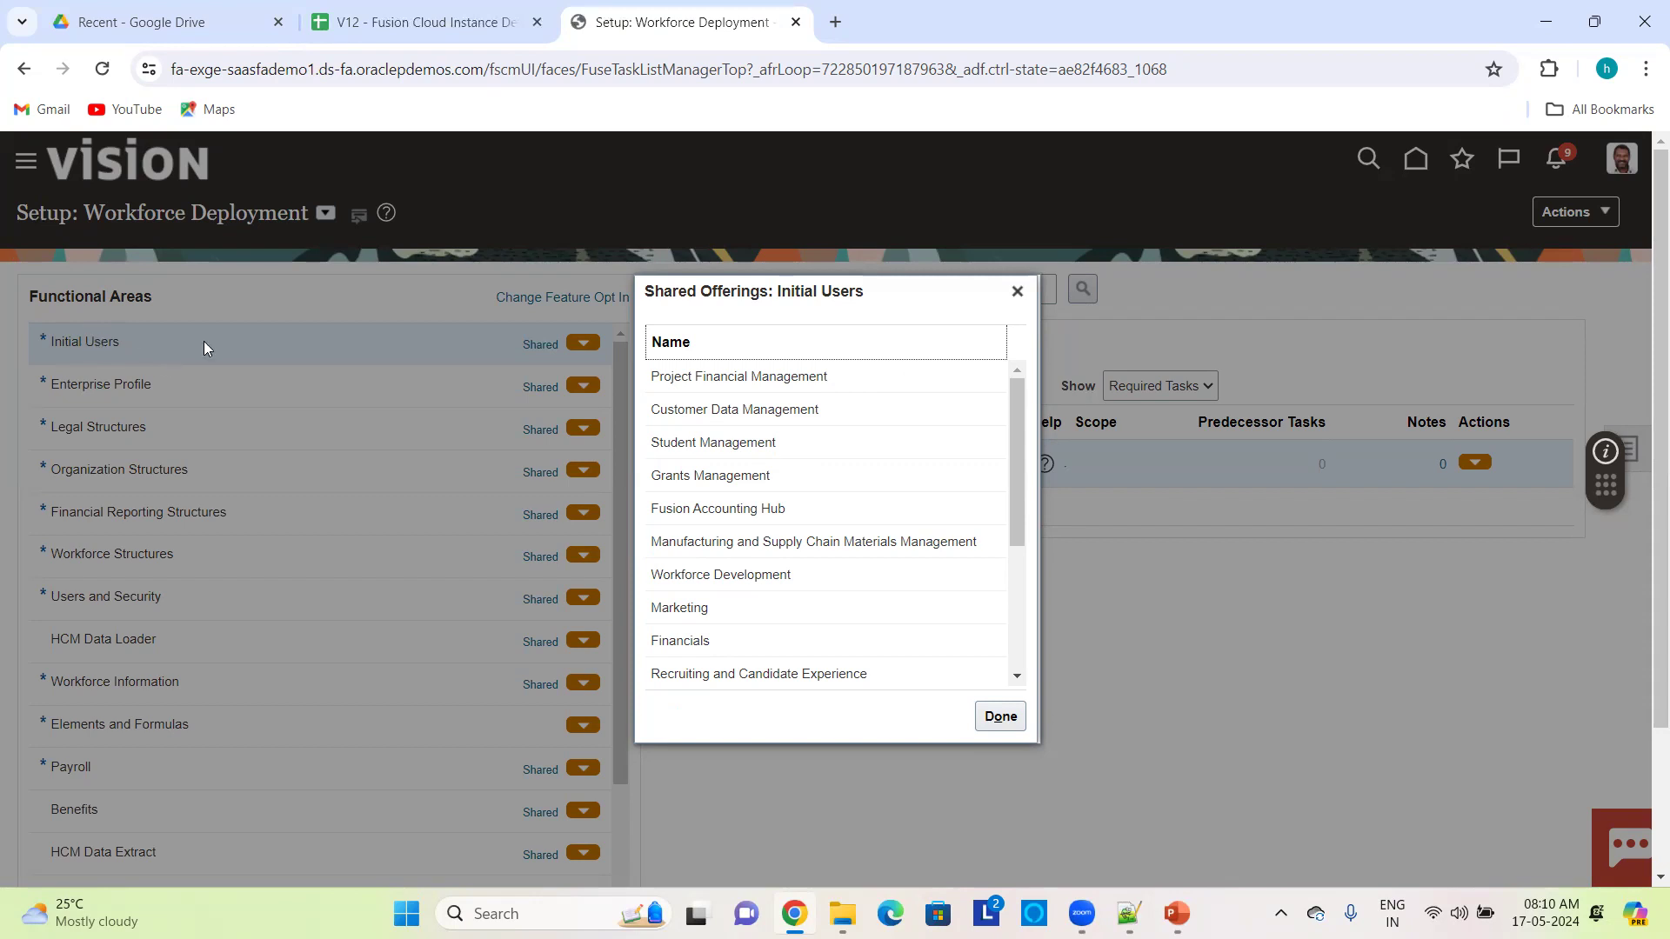
pyautogui.scroll(-1, 733, 615)
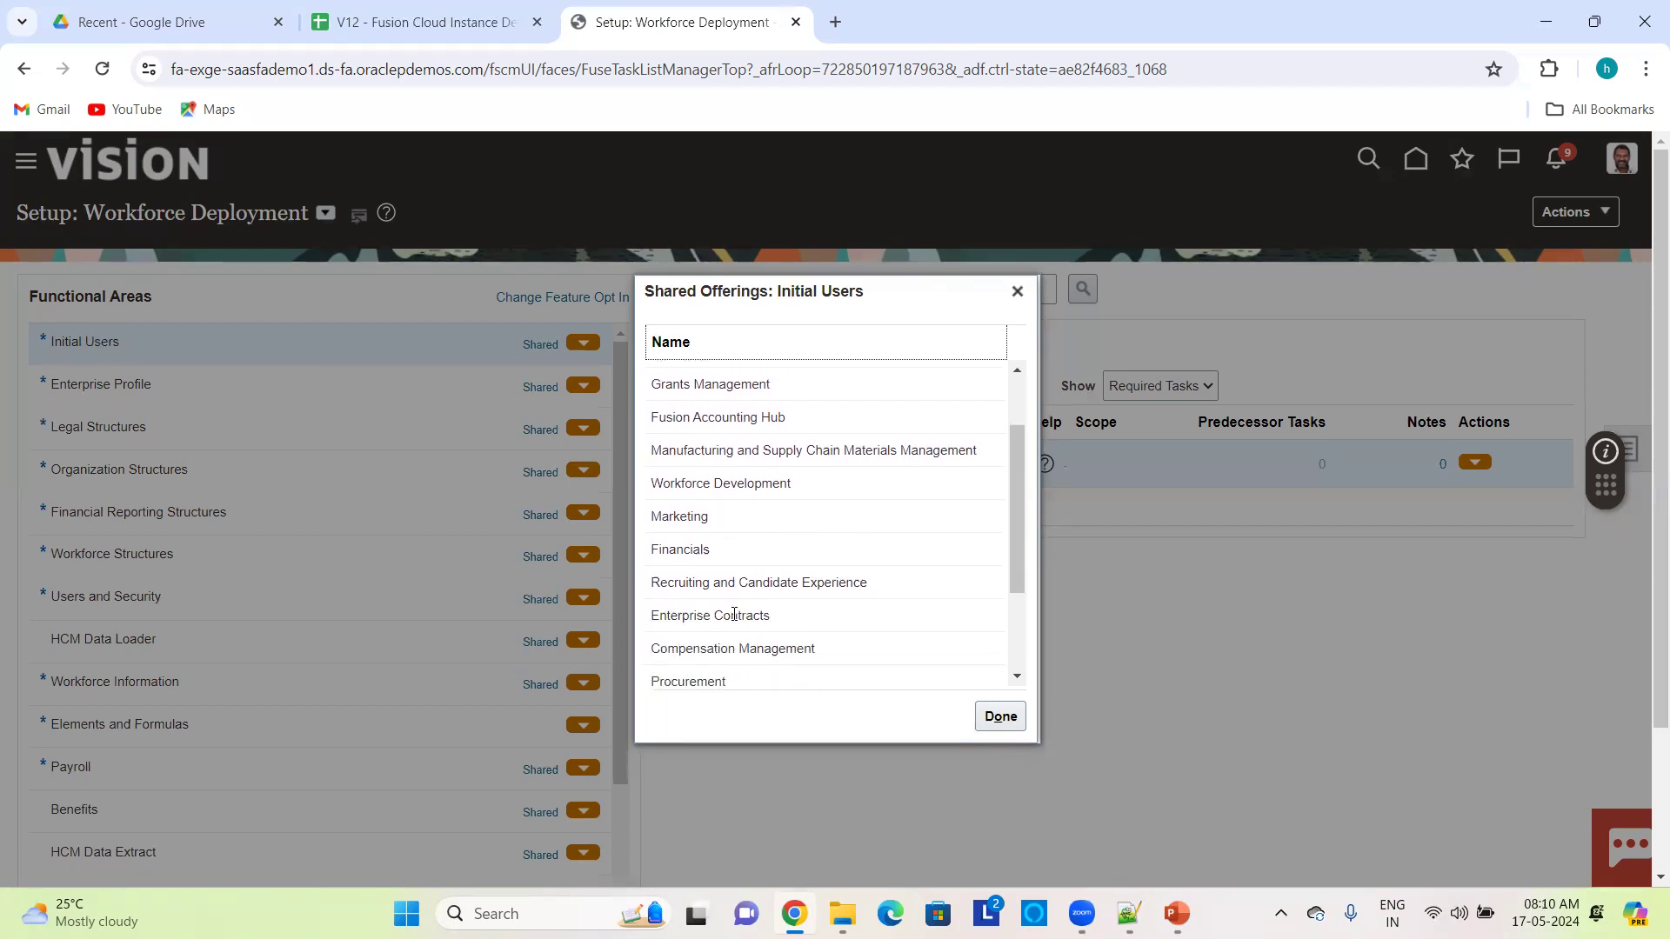
pyautogui.scroll(-1, 733, 614)
pyautogui.scroll(-1, 733, 615)
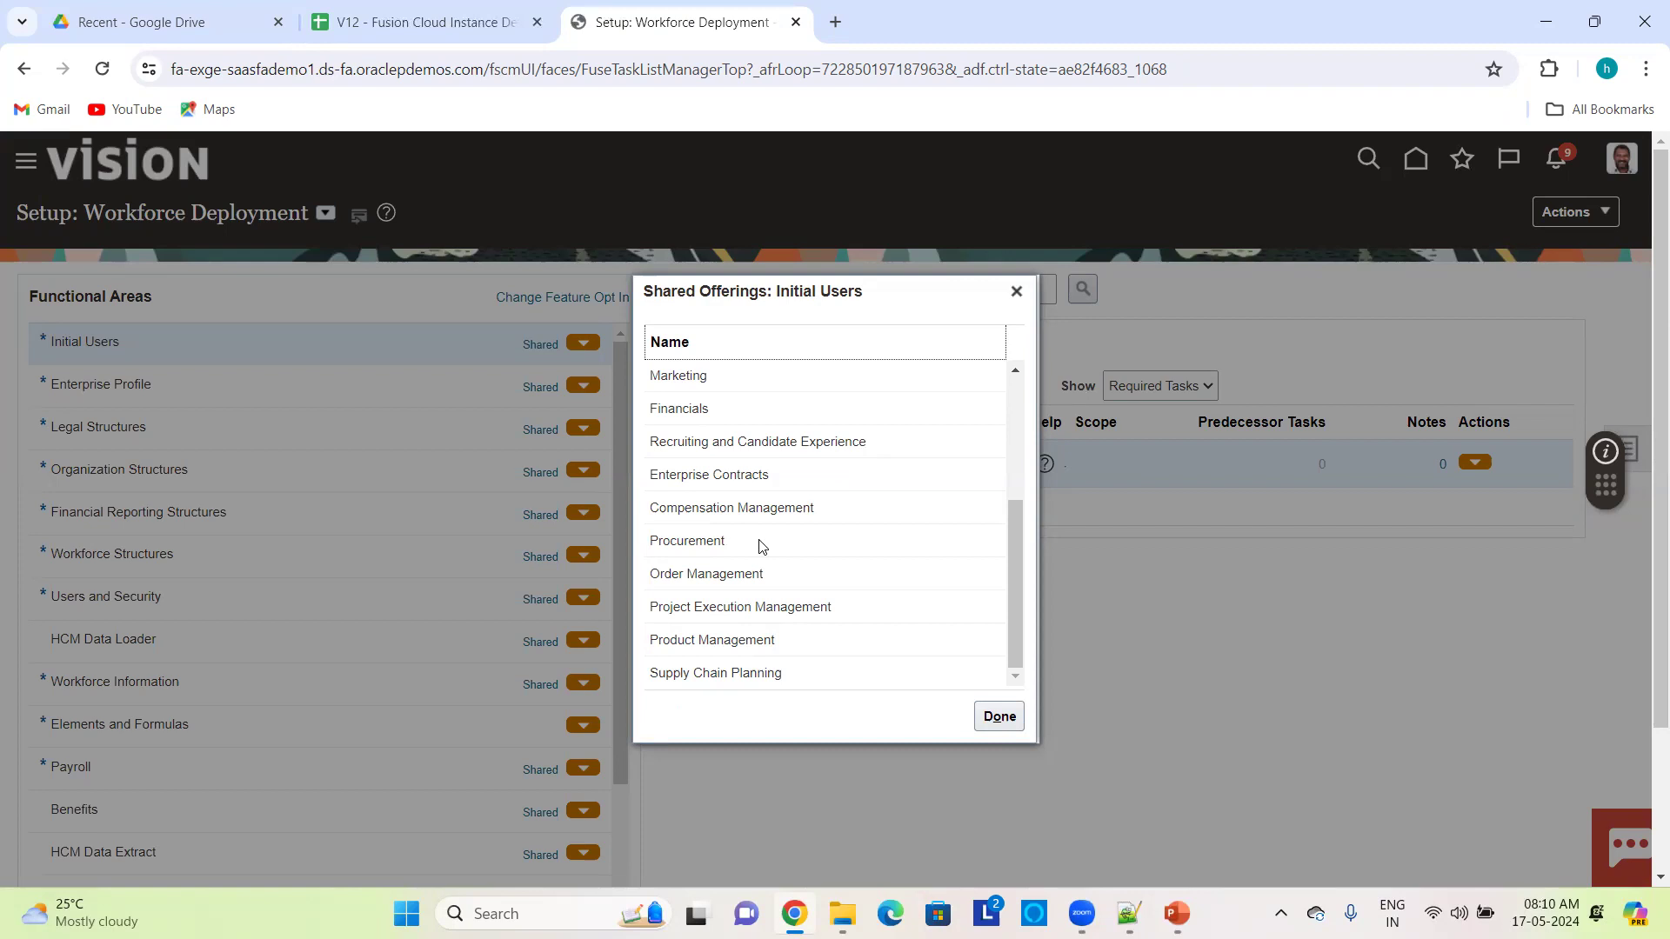
pyautogui.scroll(3, 760, 545)
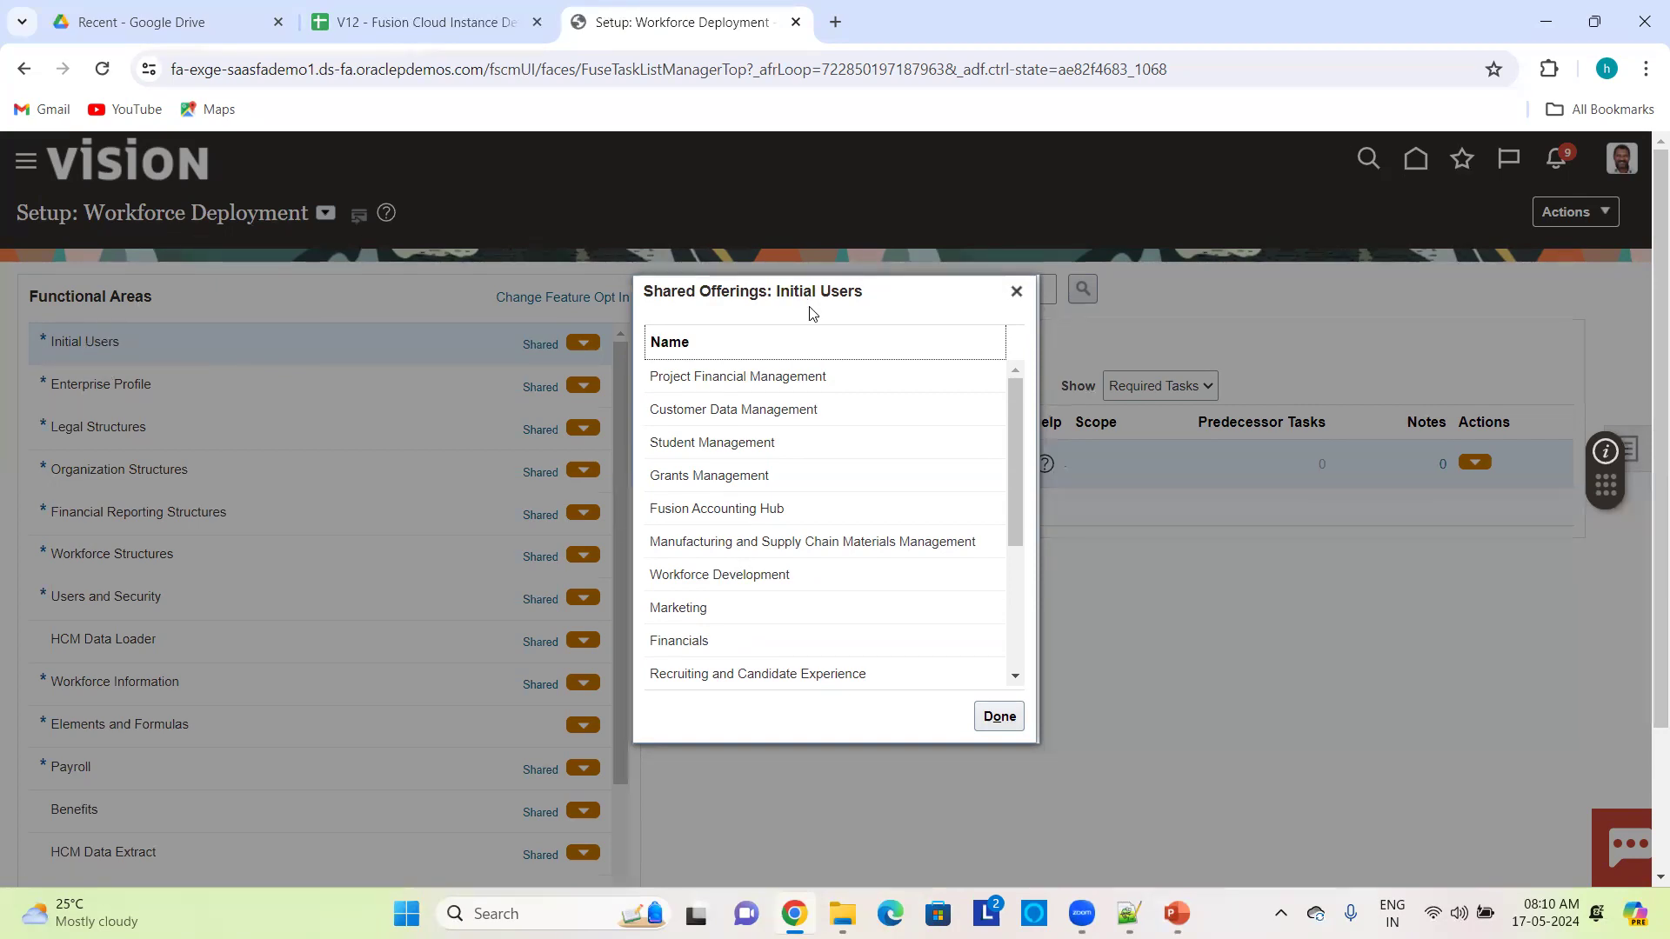
pyautogui.click(1016, 293)
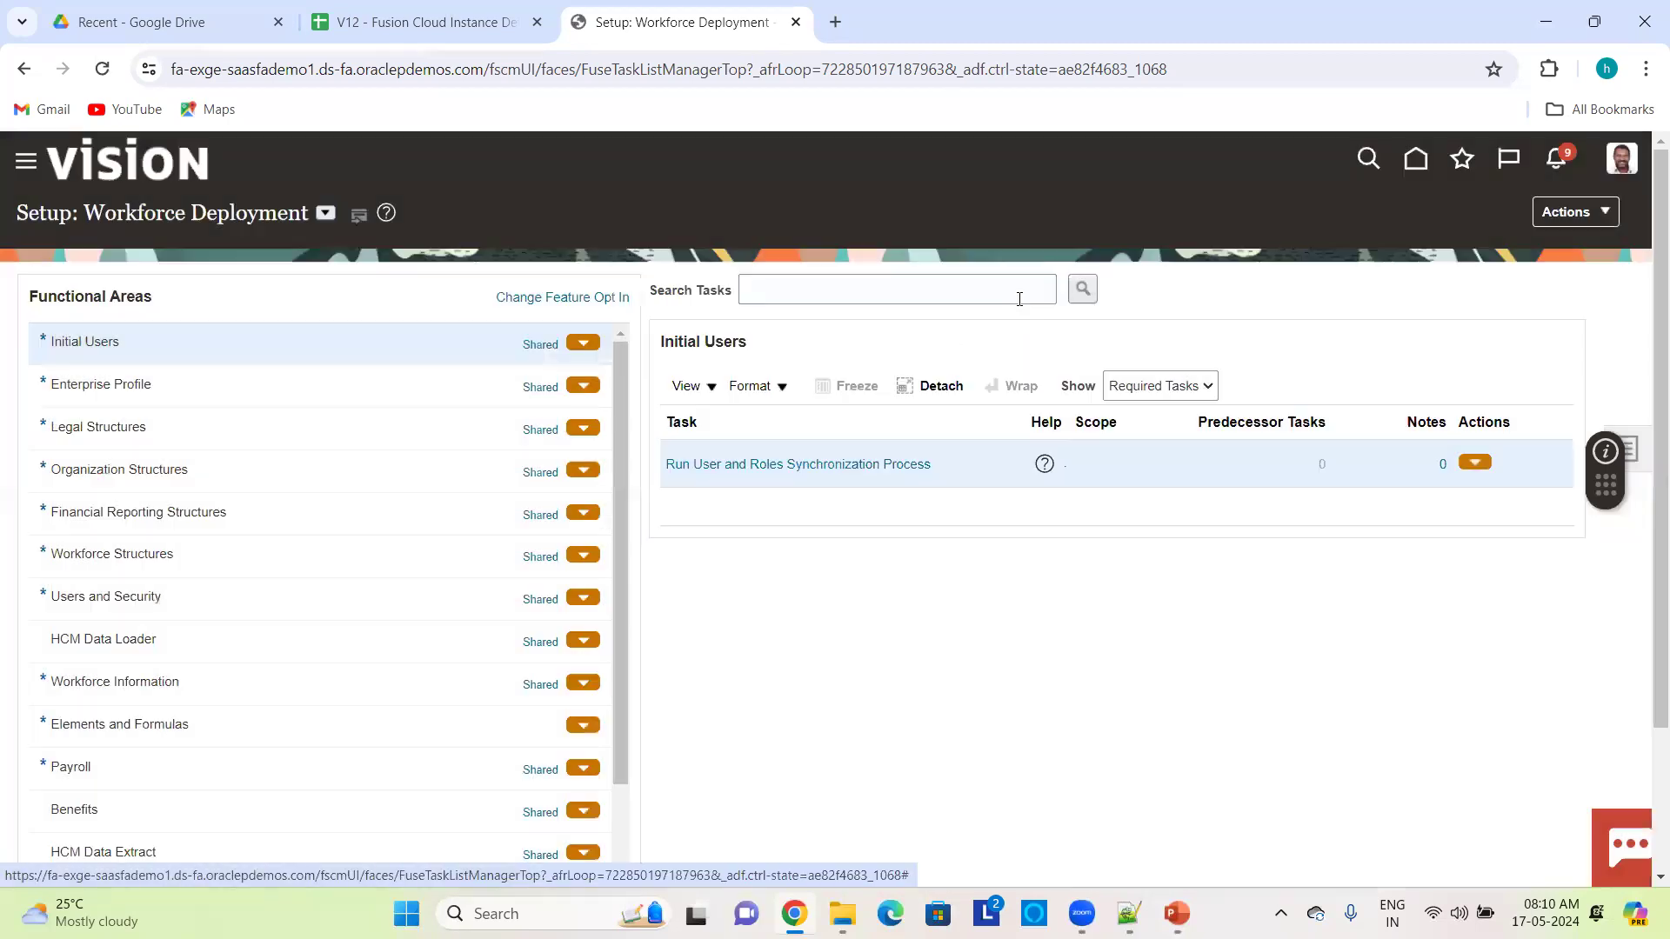
# - Switch the setup offering to Recruiting and Candidate Experience and read through its functional areas down to Application Extensions
pyautogui.click(332, 217)
pyautogui.click(415, 343)
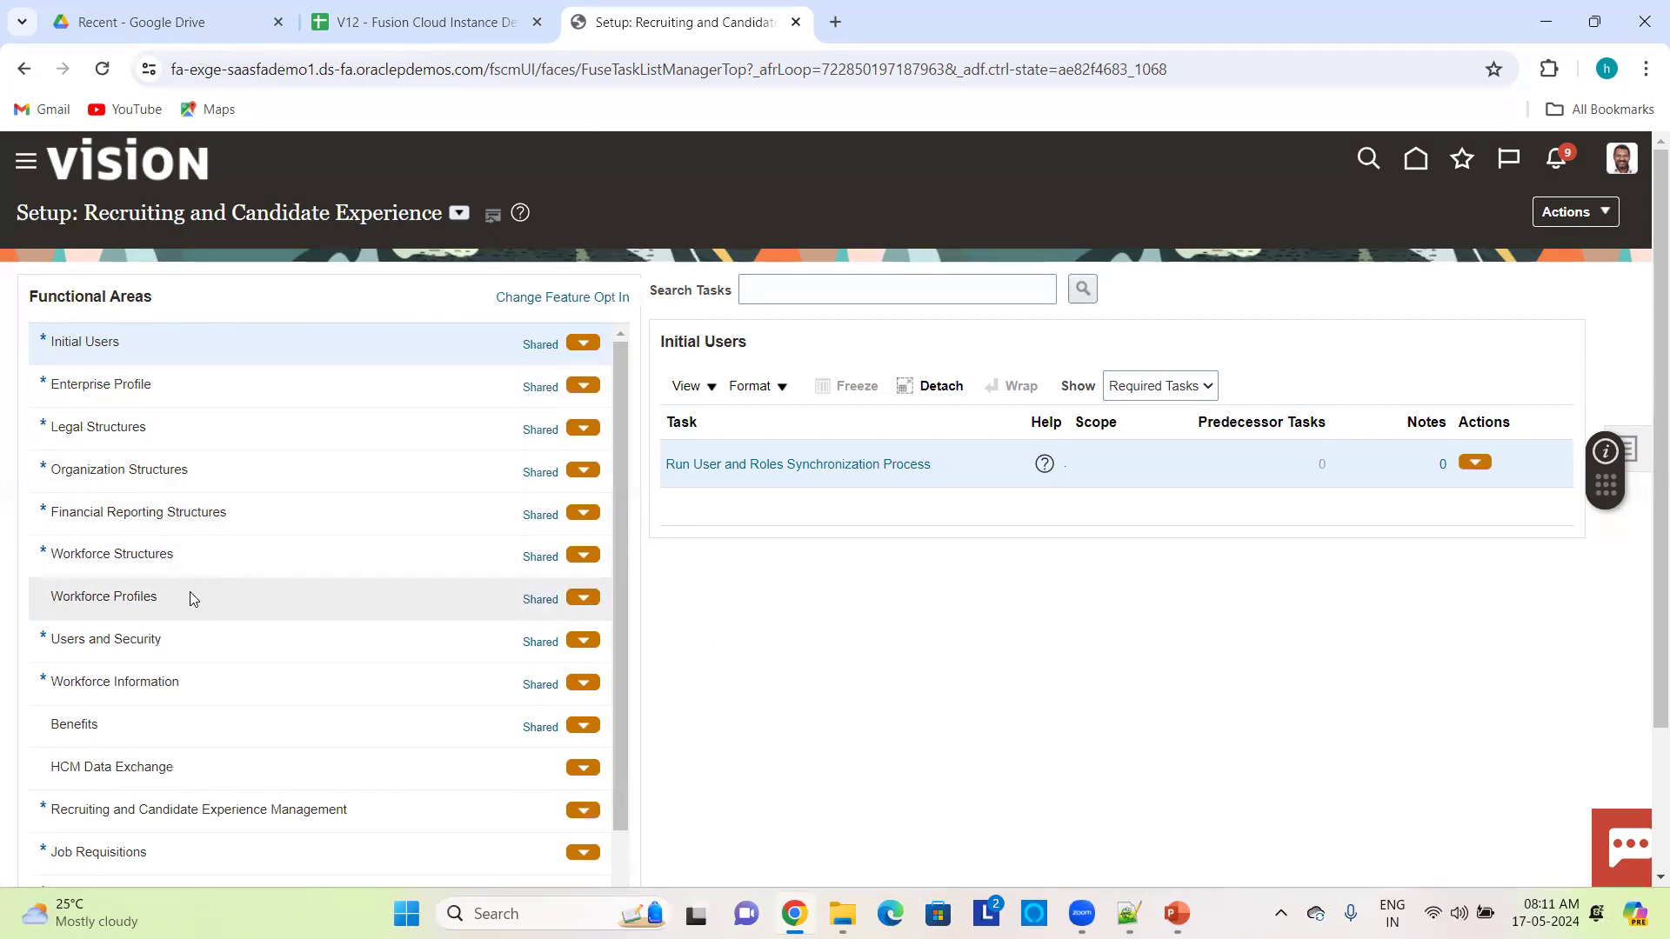
pyautogui.scroll(-2, 189, 596)
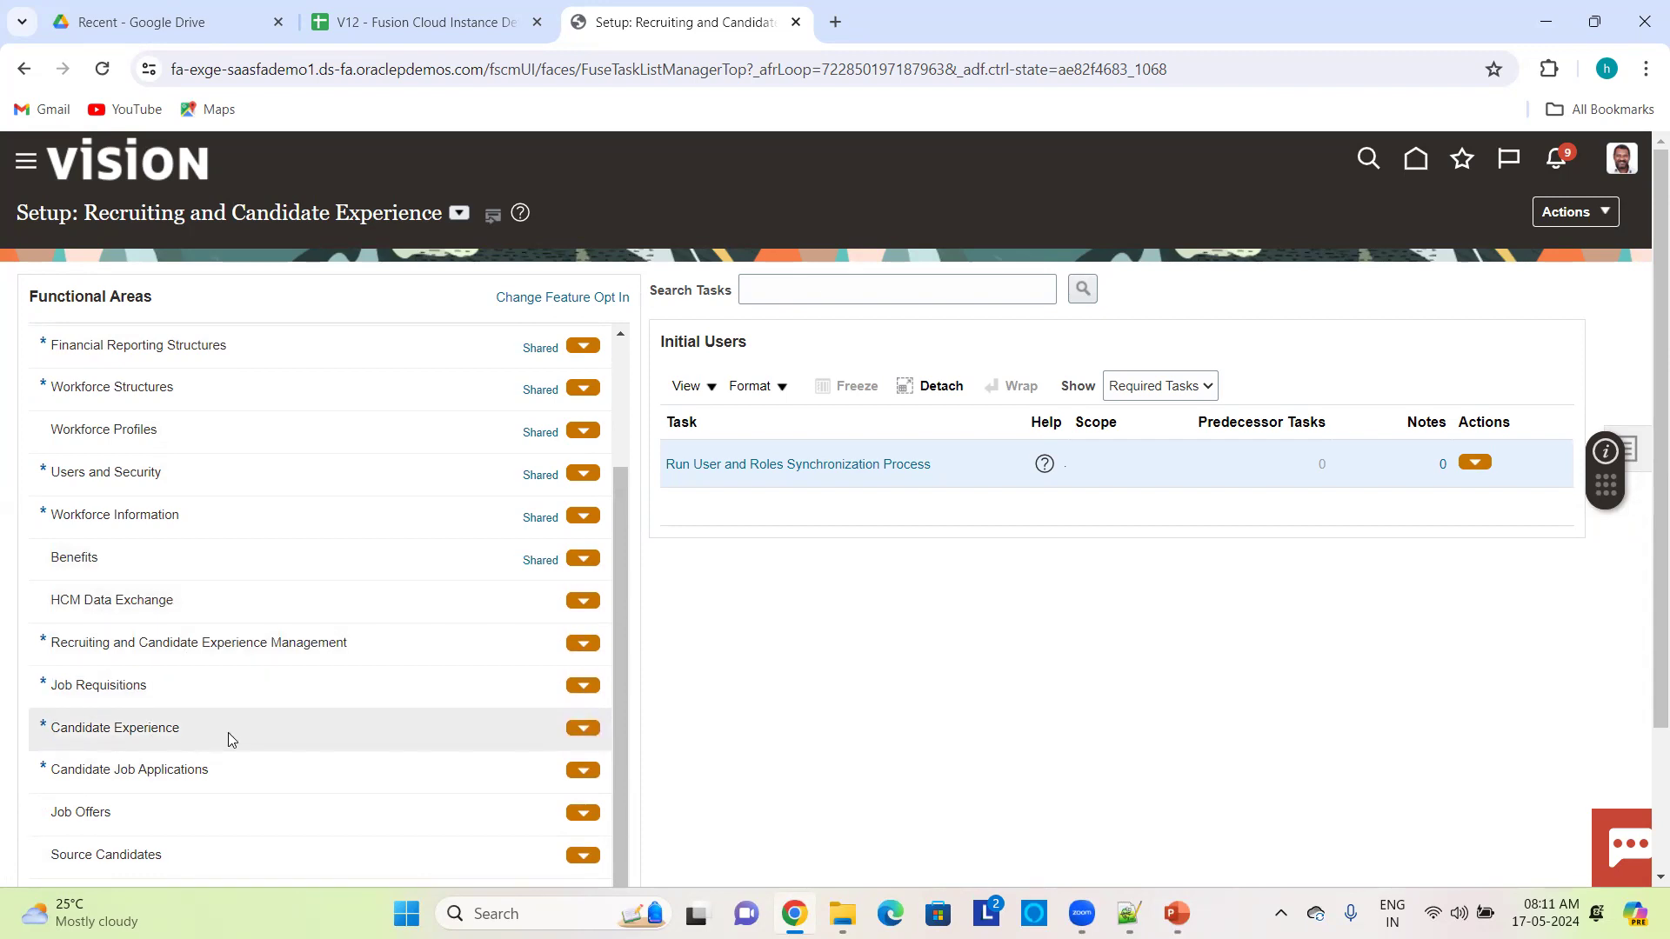
pyautogui.scroll(-1, 227, 733)
pyautogui.scroll(-2, 214, 648)
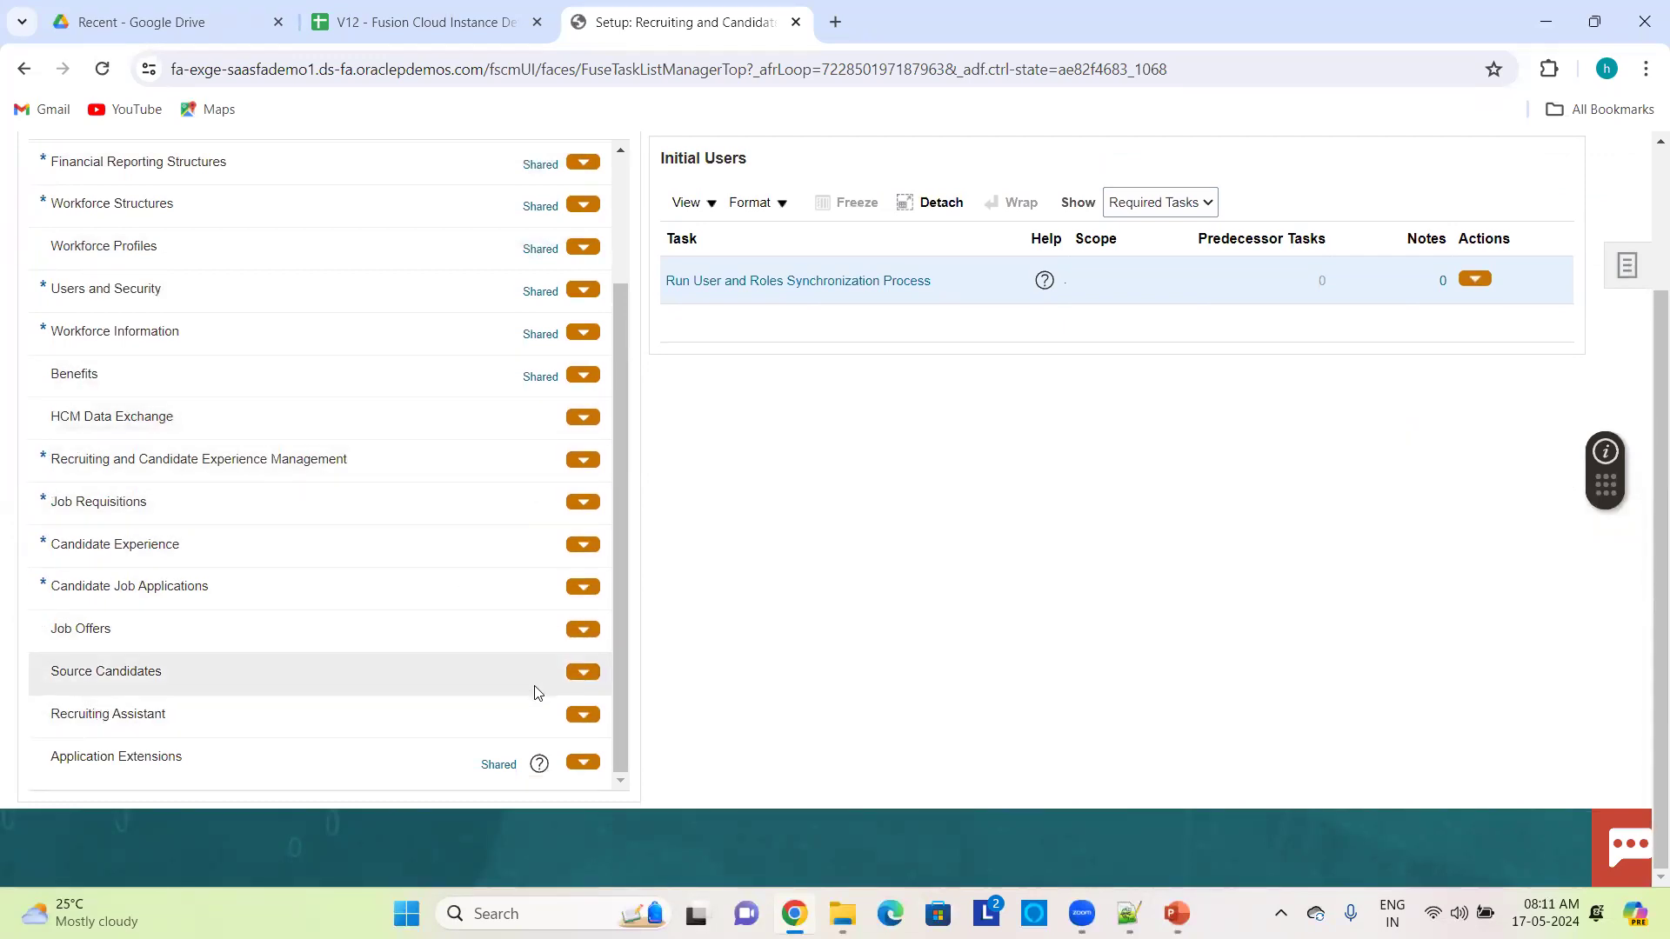
pyautogui.scroll(2, 514, 485)
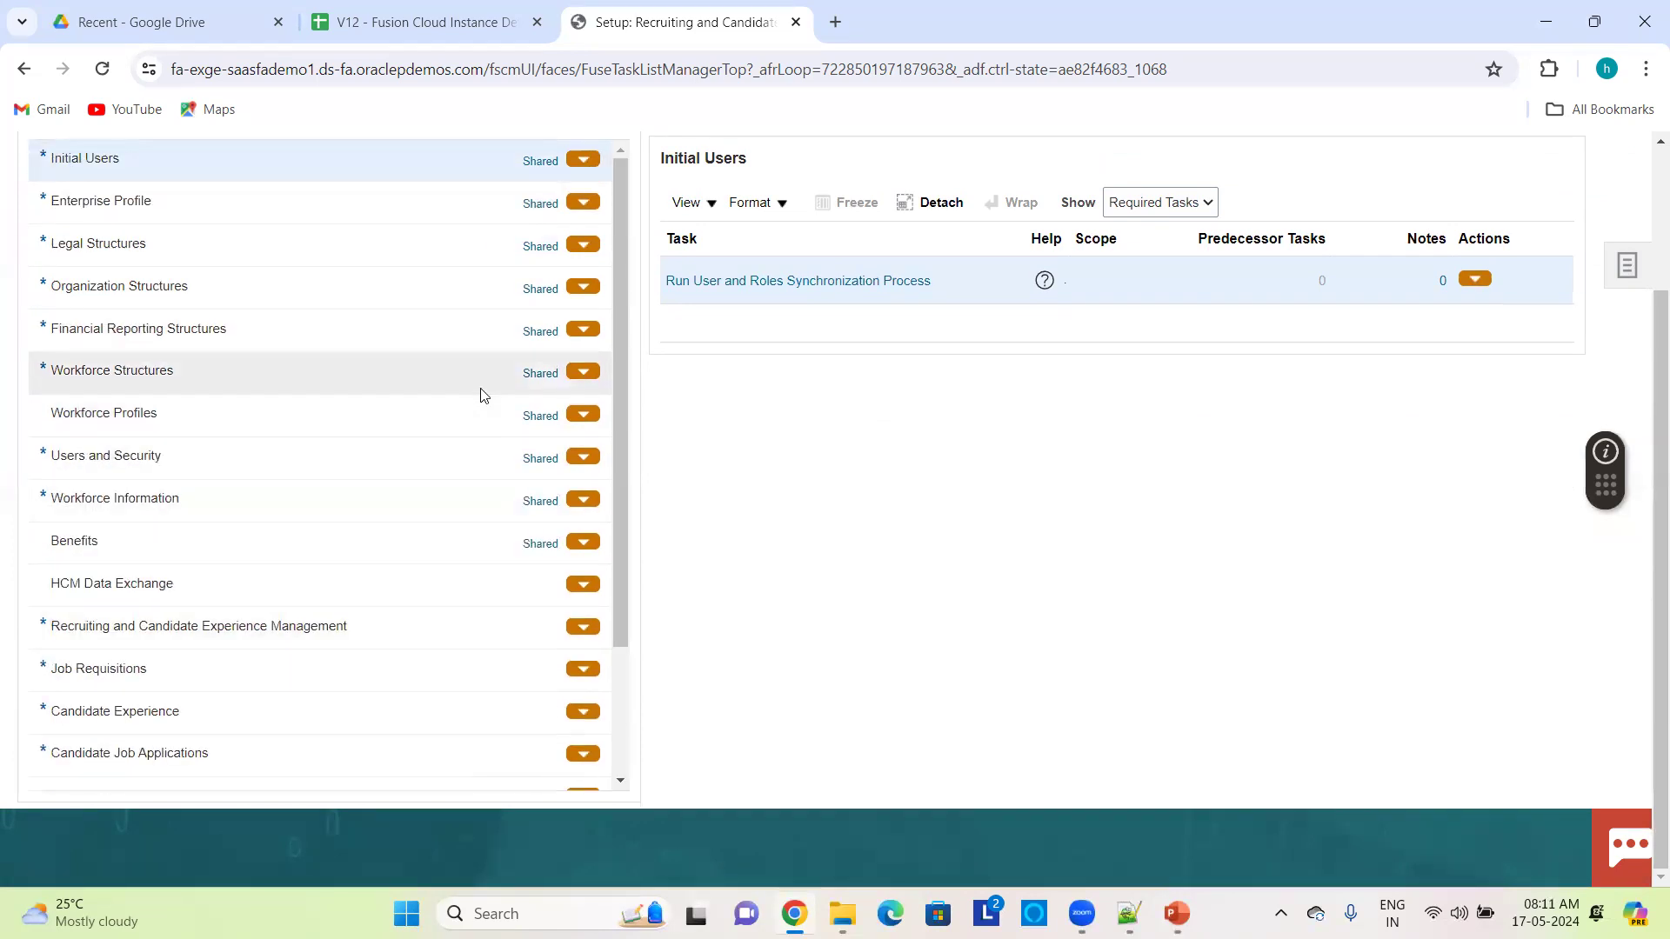
pyautogui.scroll(2, 485, 396)
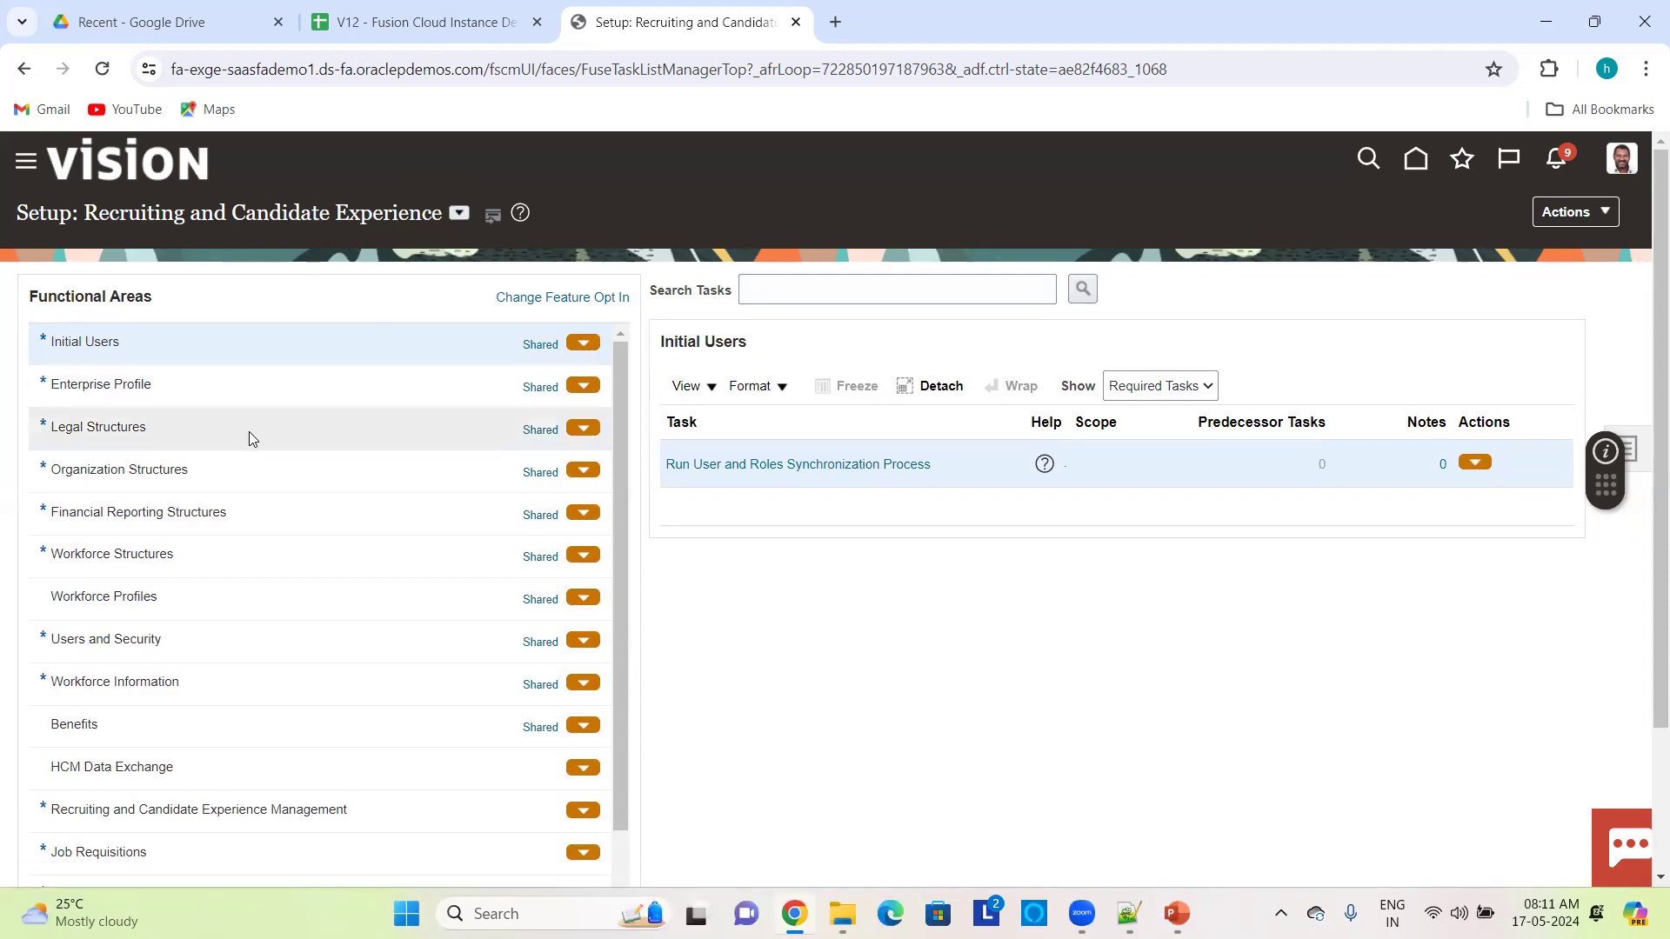
# - Switch the setup offering back to Workforce Deployment
pyautogui.click(458, 214)
pyautogui.scroll(-3, 570, 380)
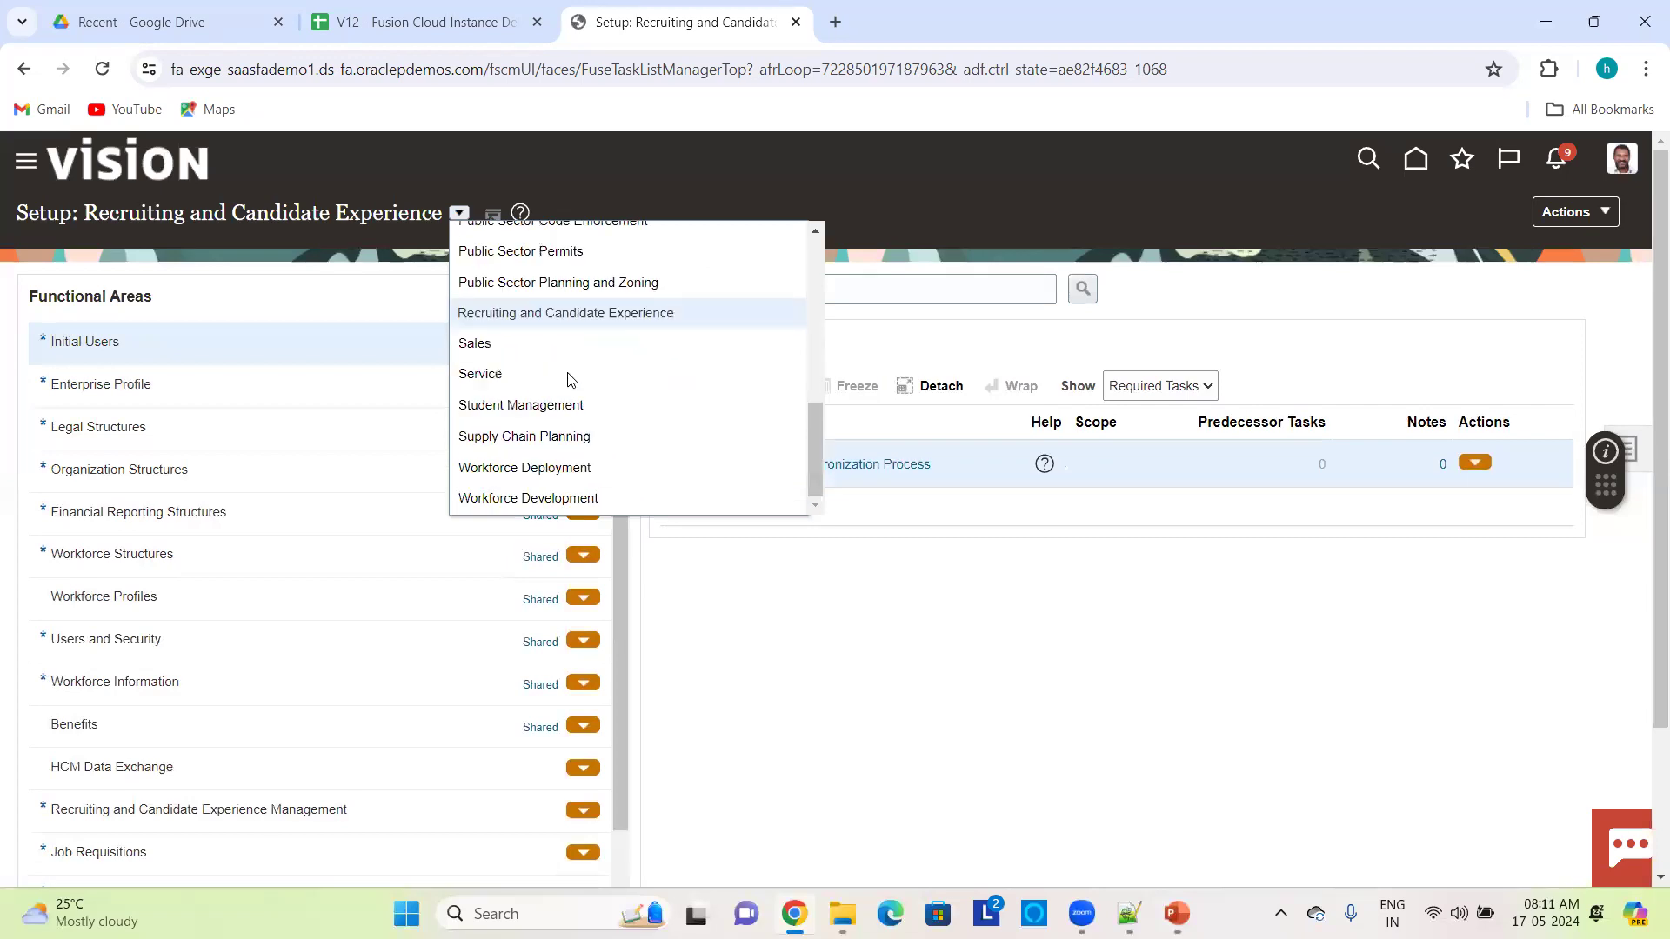
pyautogui.click(567, 462)
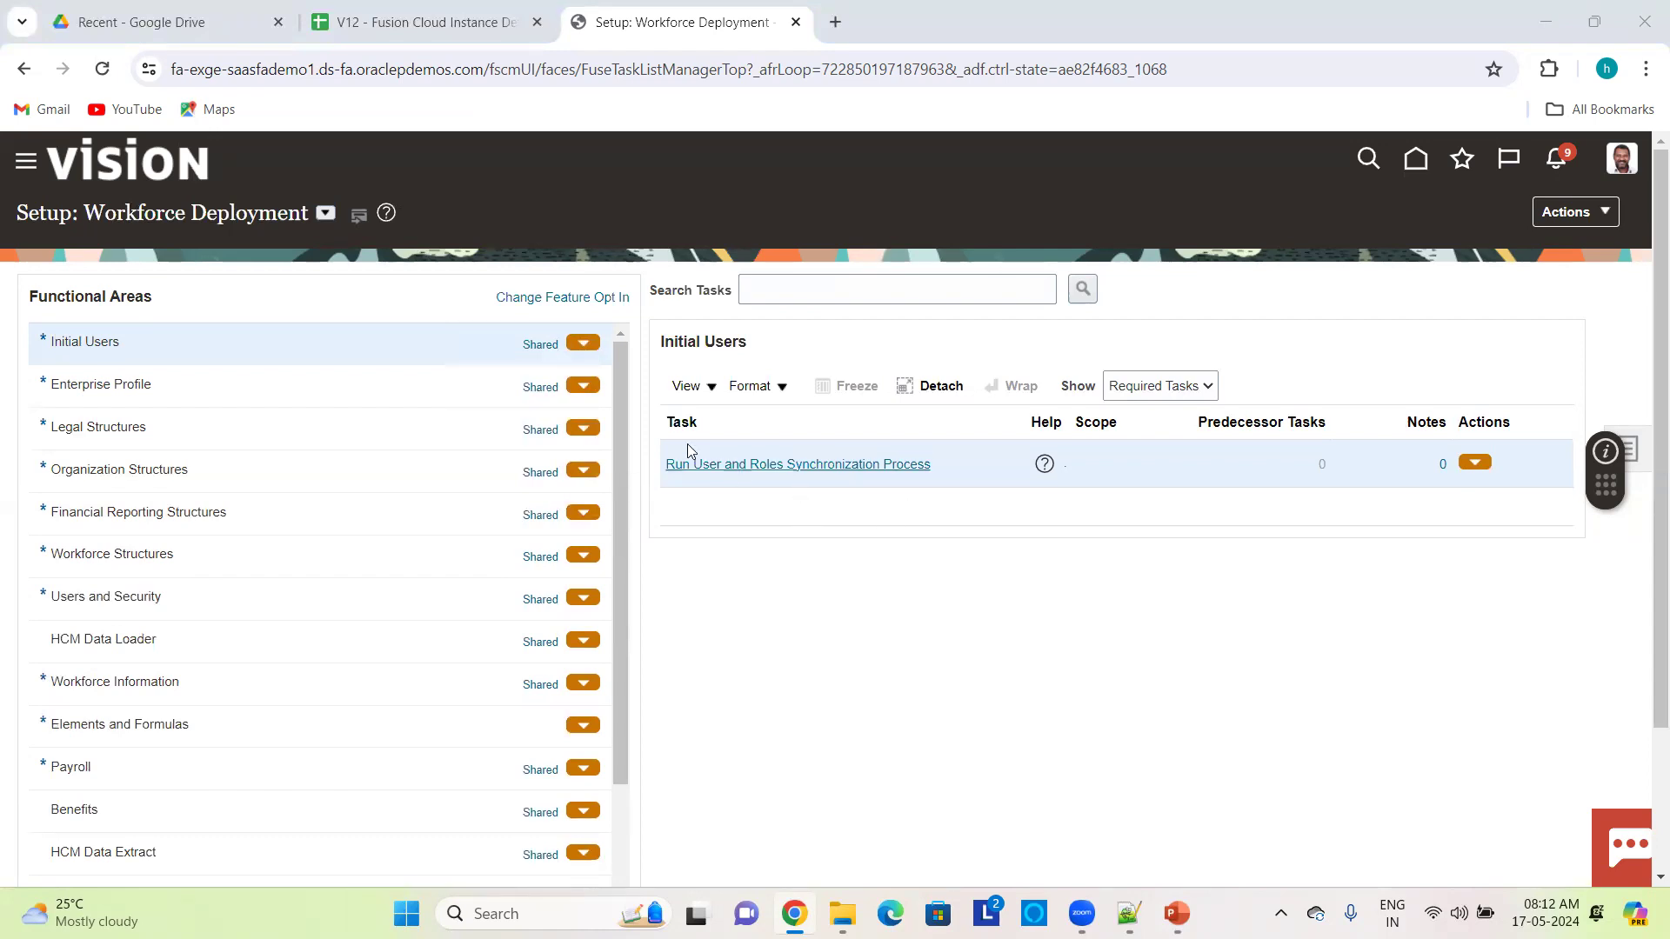
# - Show all tasks for the Initial Users functional area and open the Run User and Roles Synchronization Process task
pyautogui.click(1161, 387)
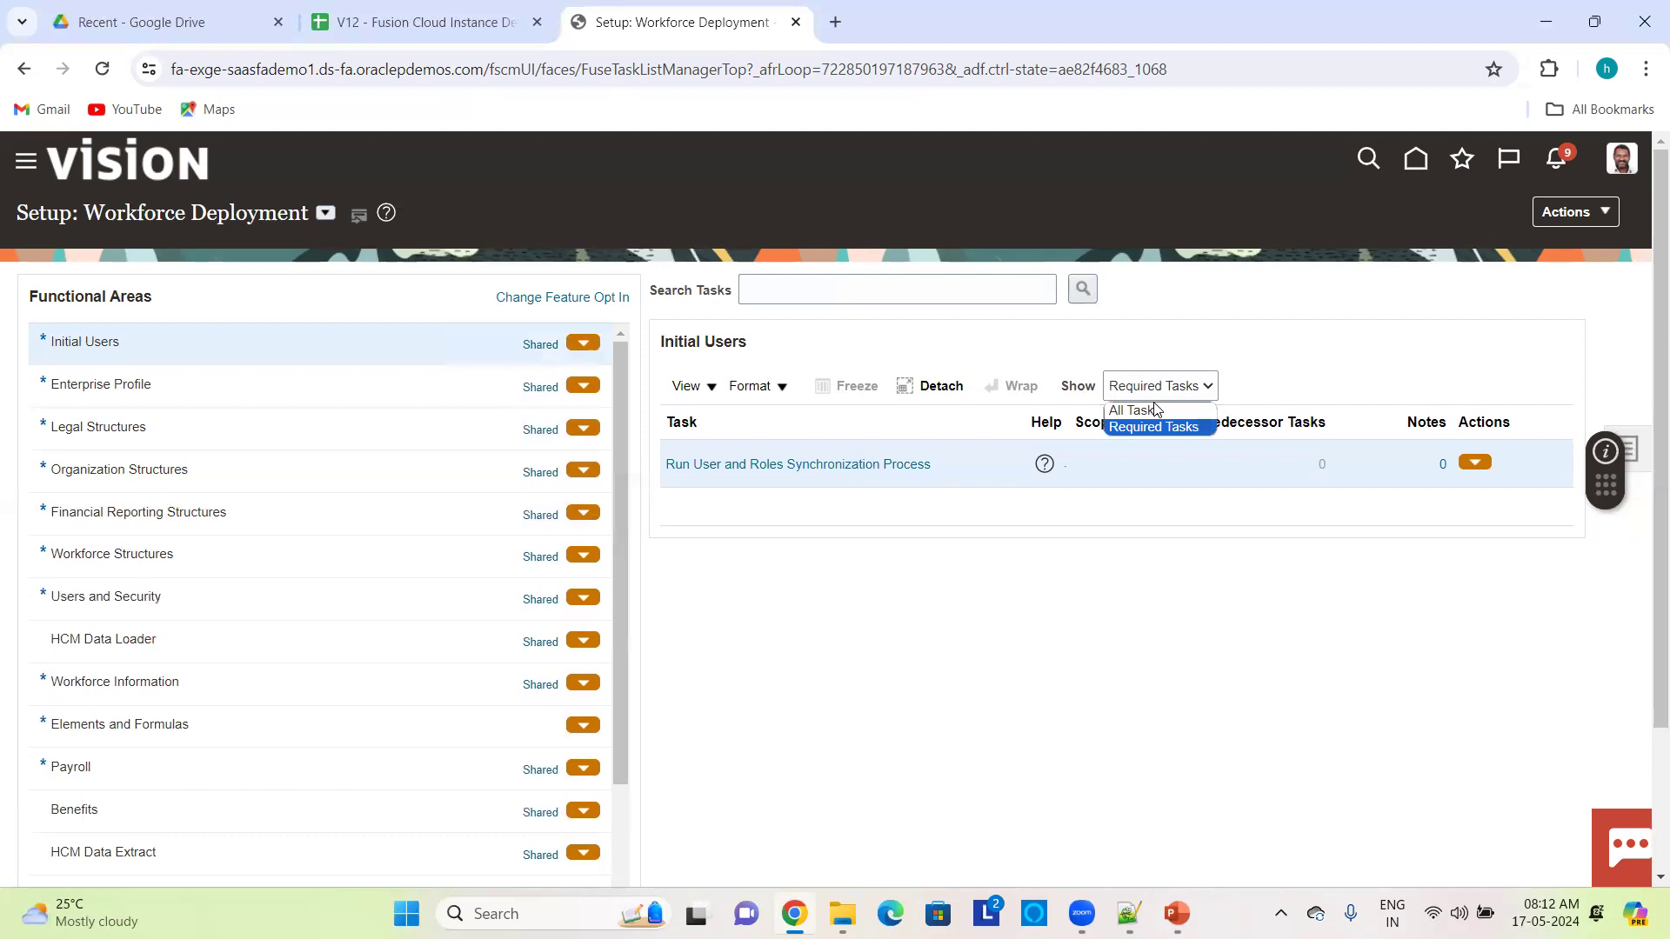
pyautogui.click(1144, 409)
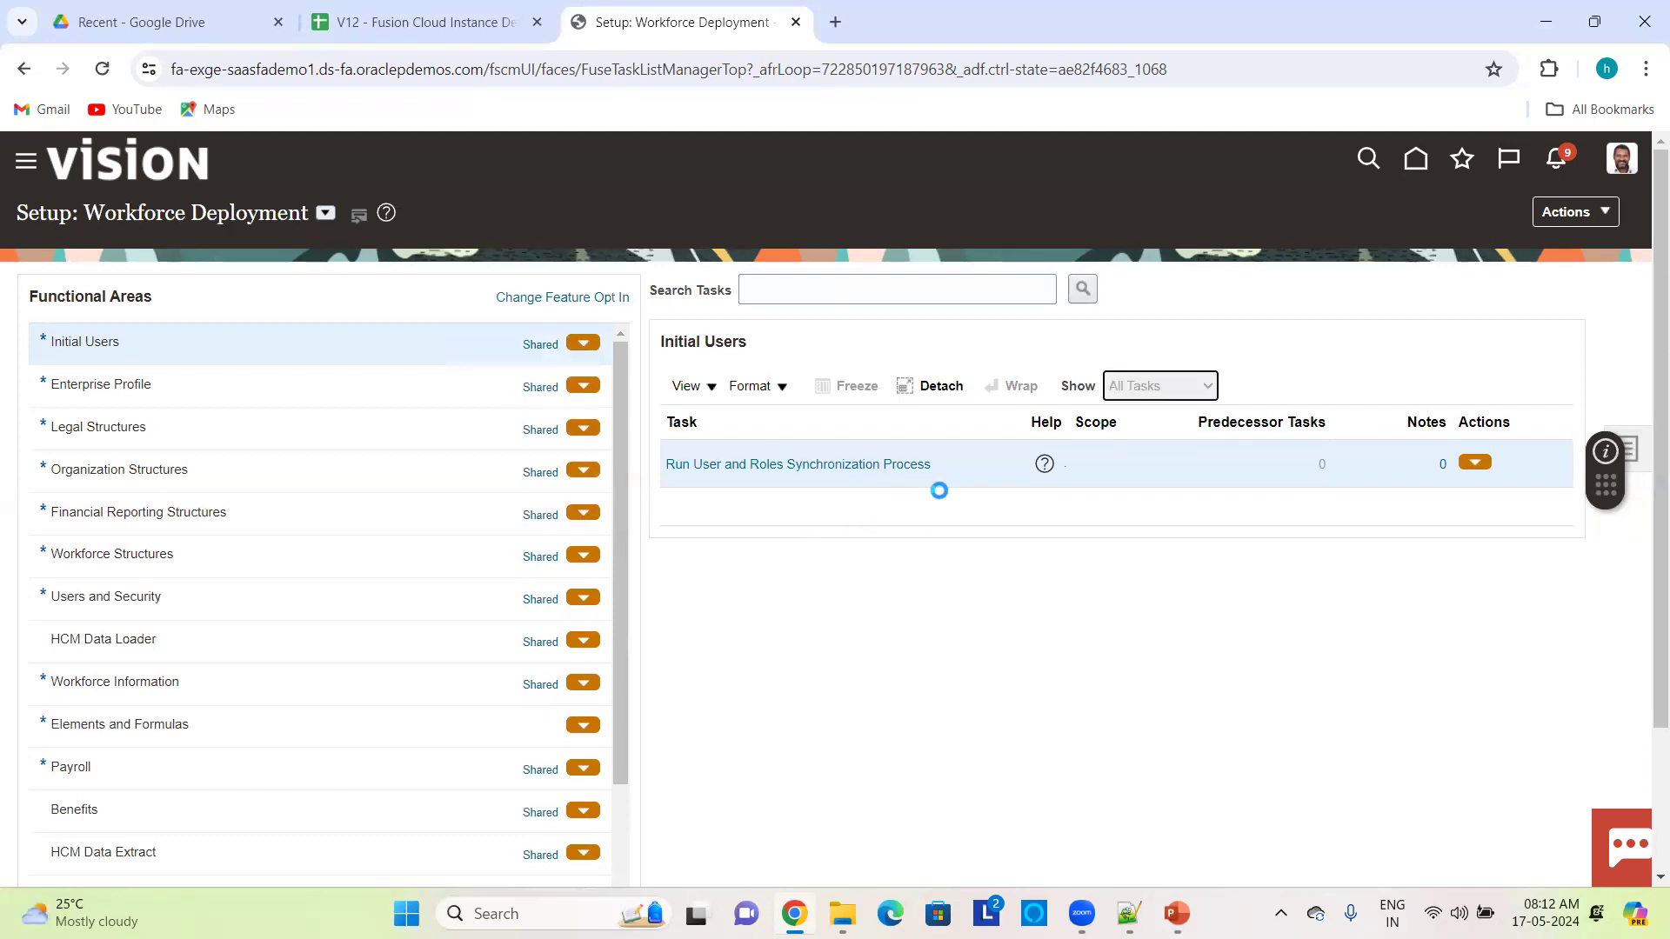
pyautogui.click(717, 470)
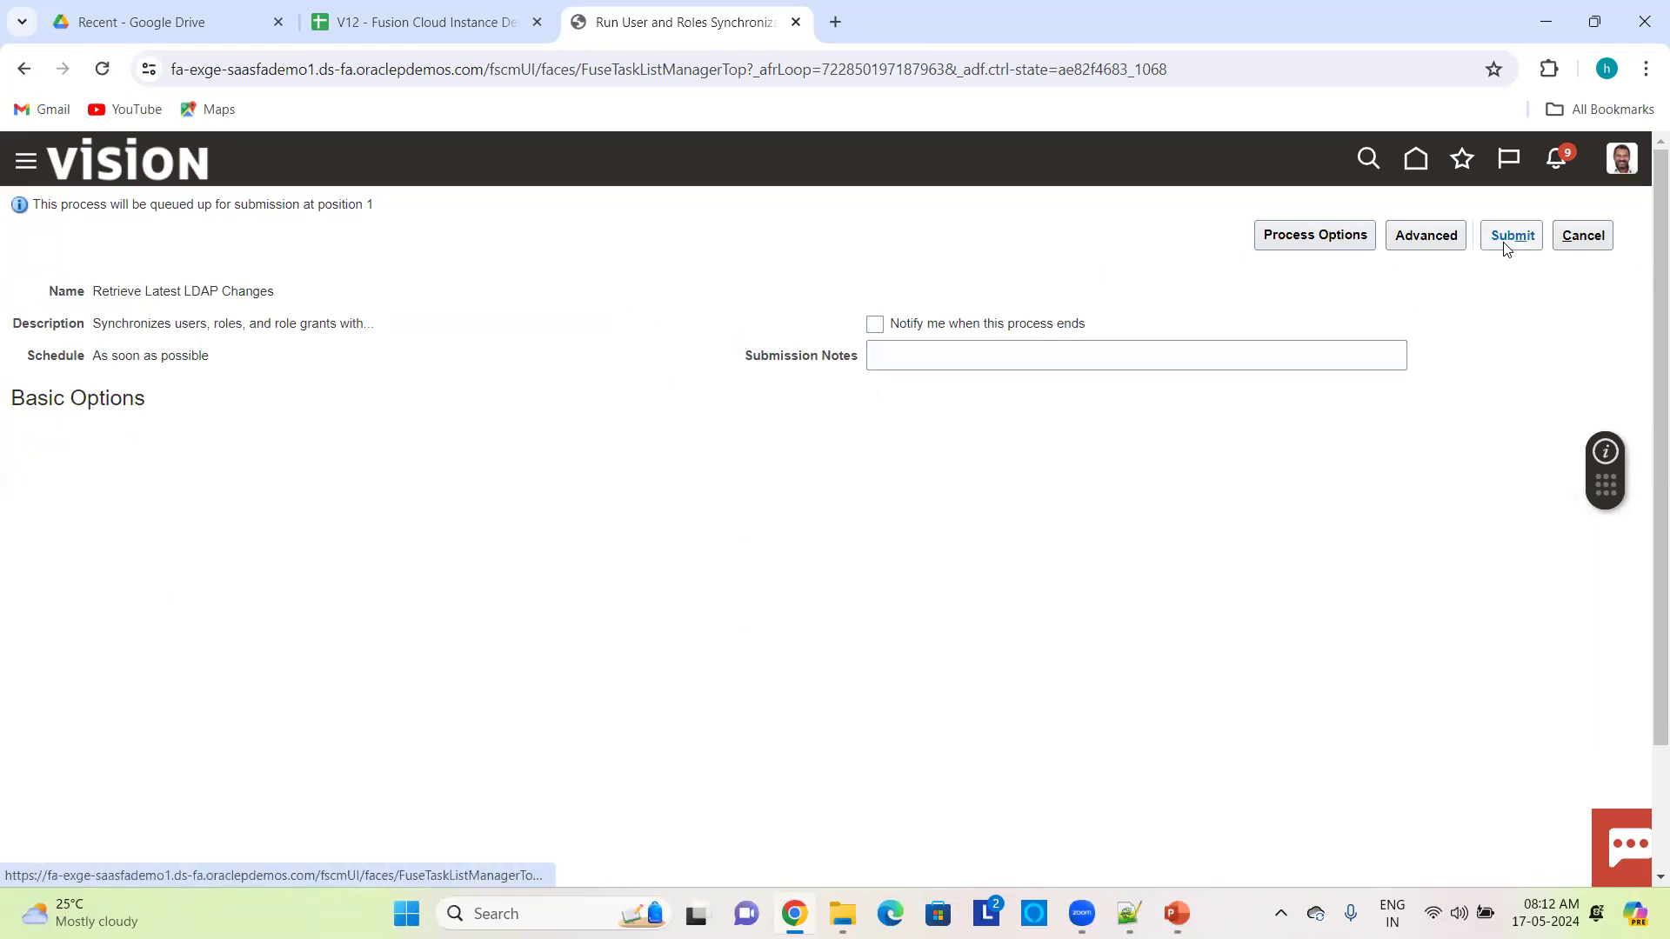
# - Switch to the HCM batch notes in Notepad++ and read the line on pods, pod sizes and server types
pyautogui.click(1129, 913)
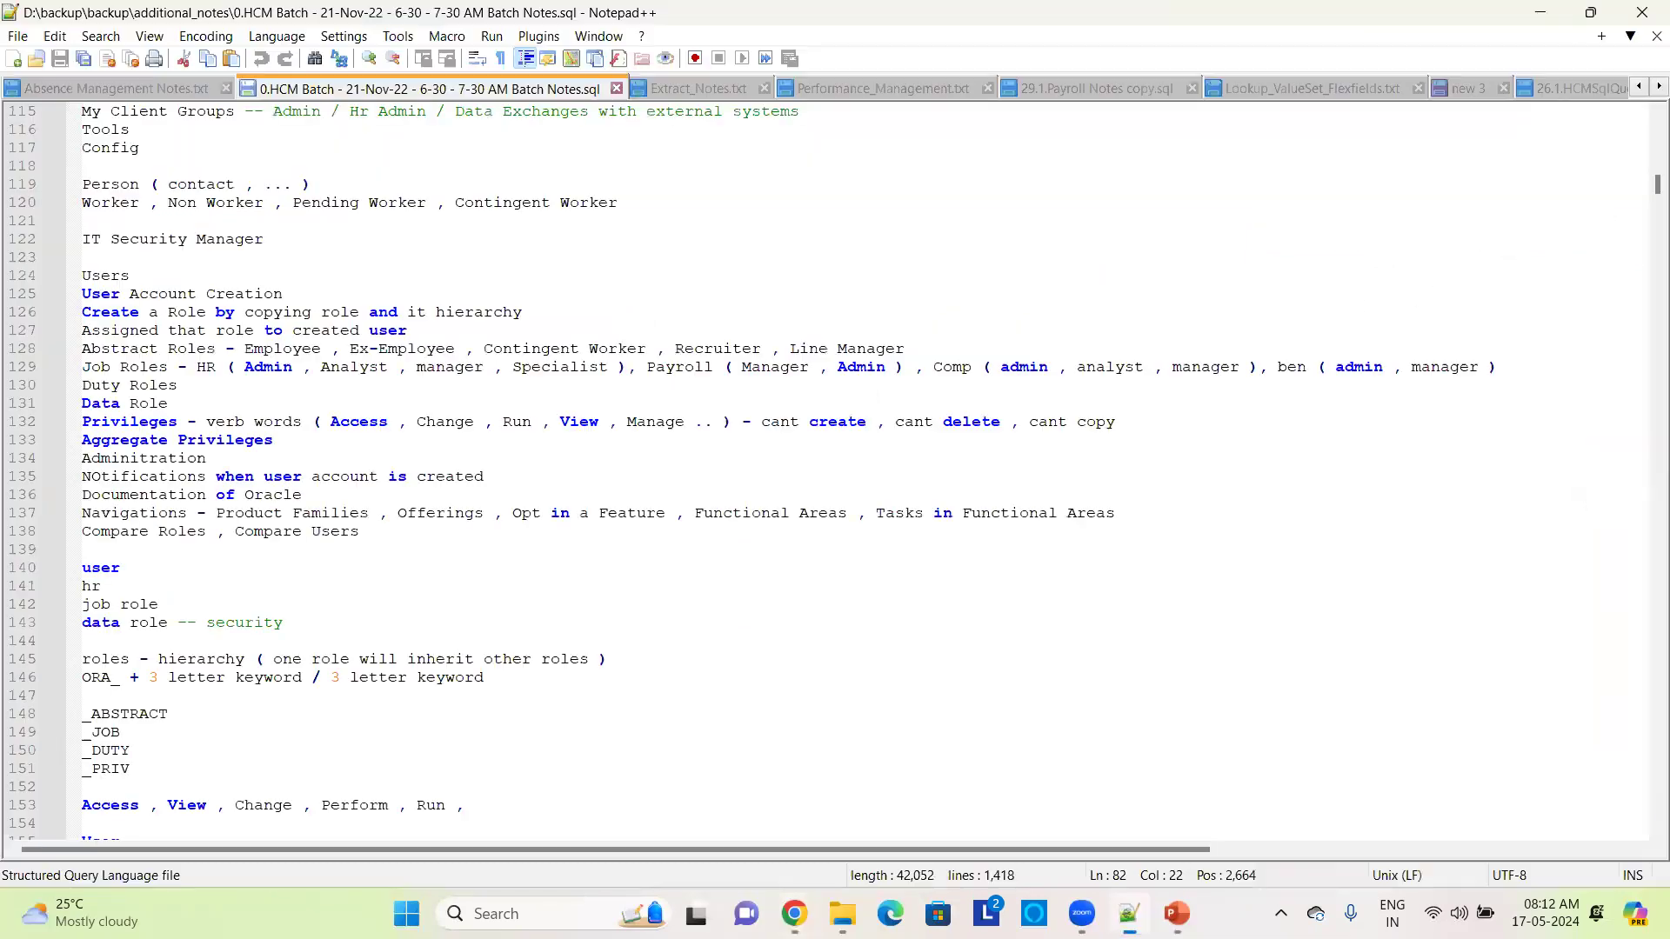
pyautogui.scroll(19, 403, 322)
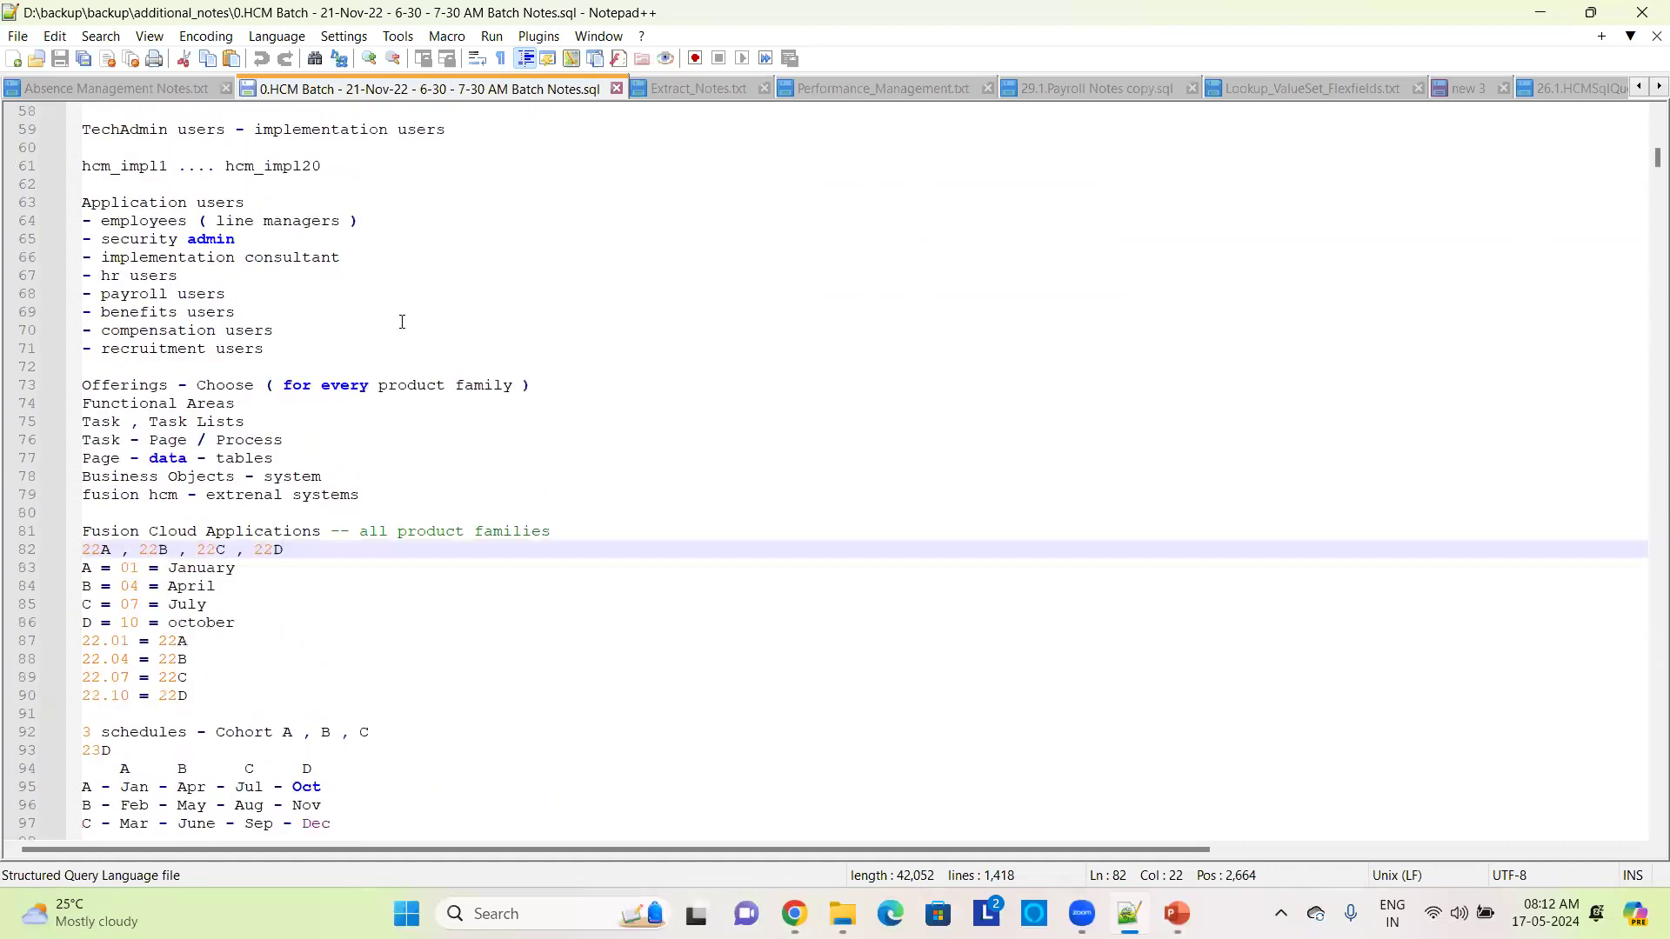
pyautogui.scroll(5, 403, 322)
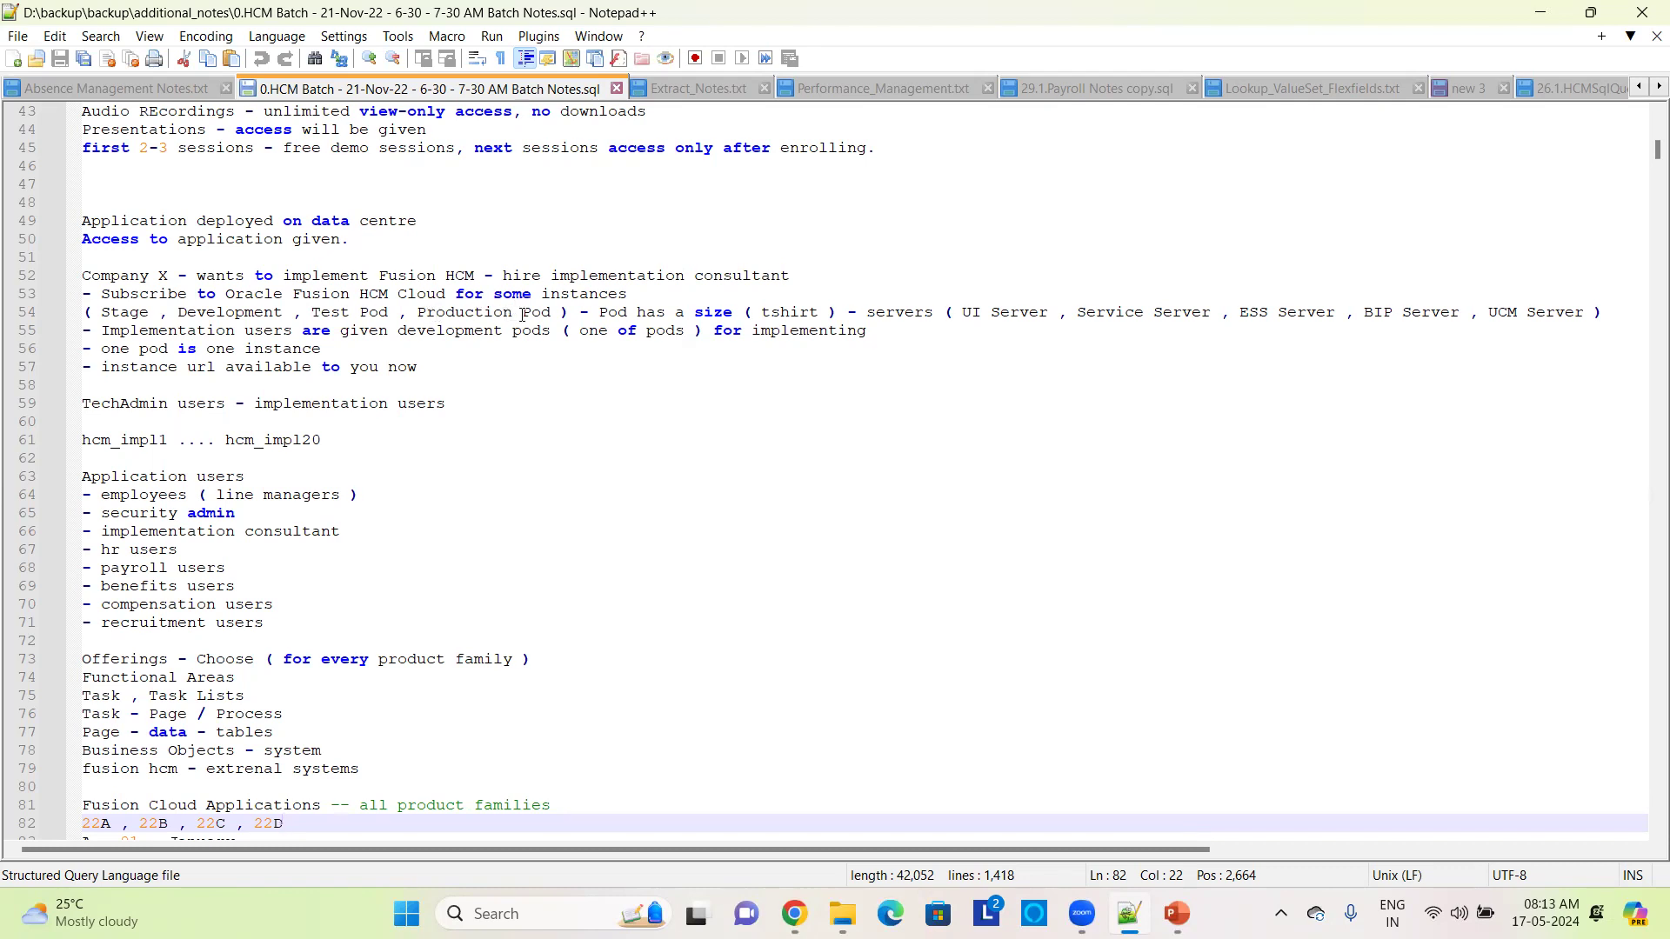
pyautogui.click(705, 313)
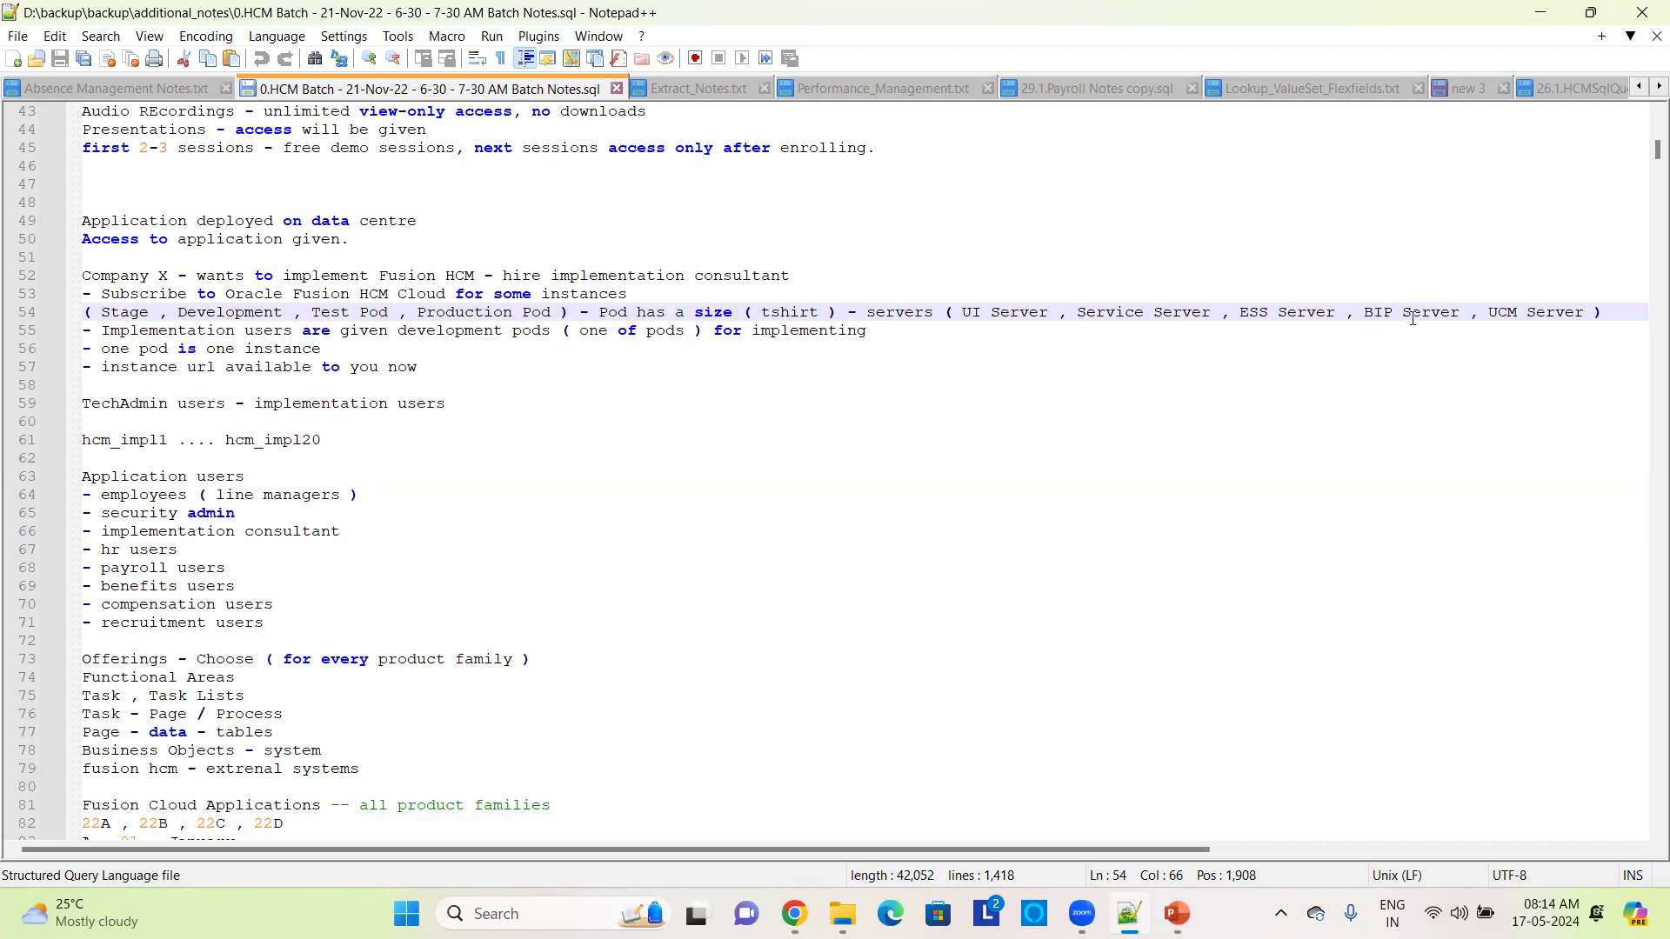
pyautogui.click(1498, 313)
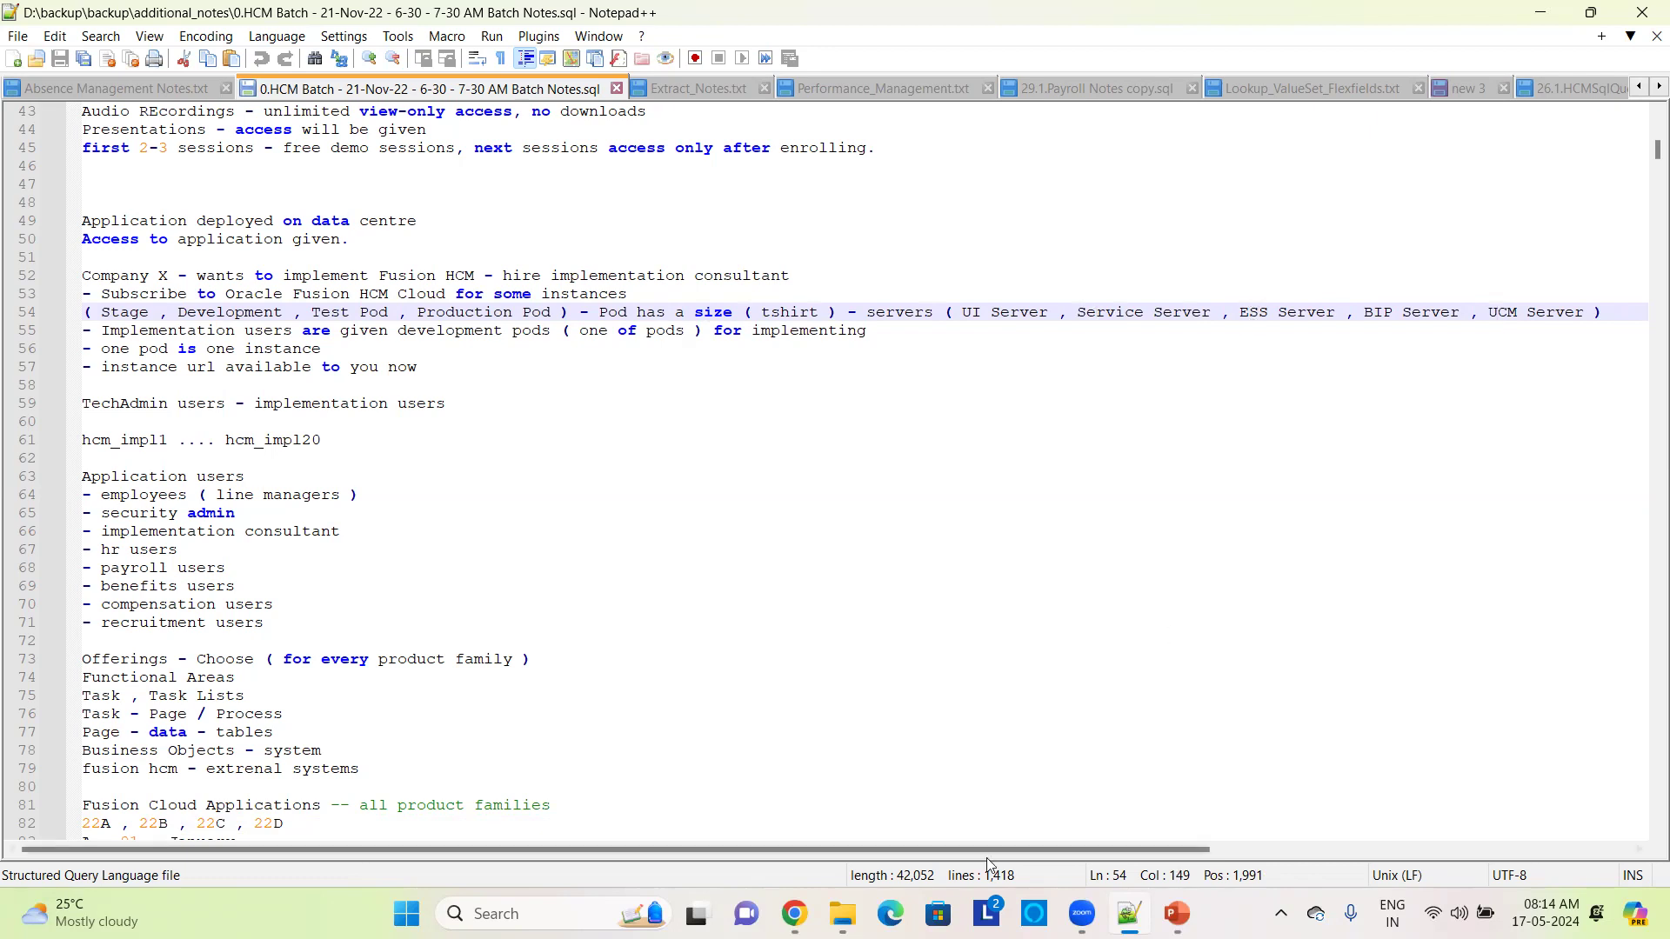
# - Back in Chrome, cancel the synchronization process submission, then view the Create Data Role for Implementation Users task and close it
pyautogui.click(795, 913)
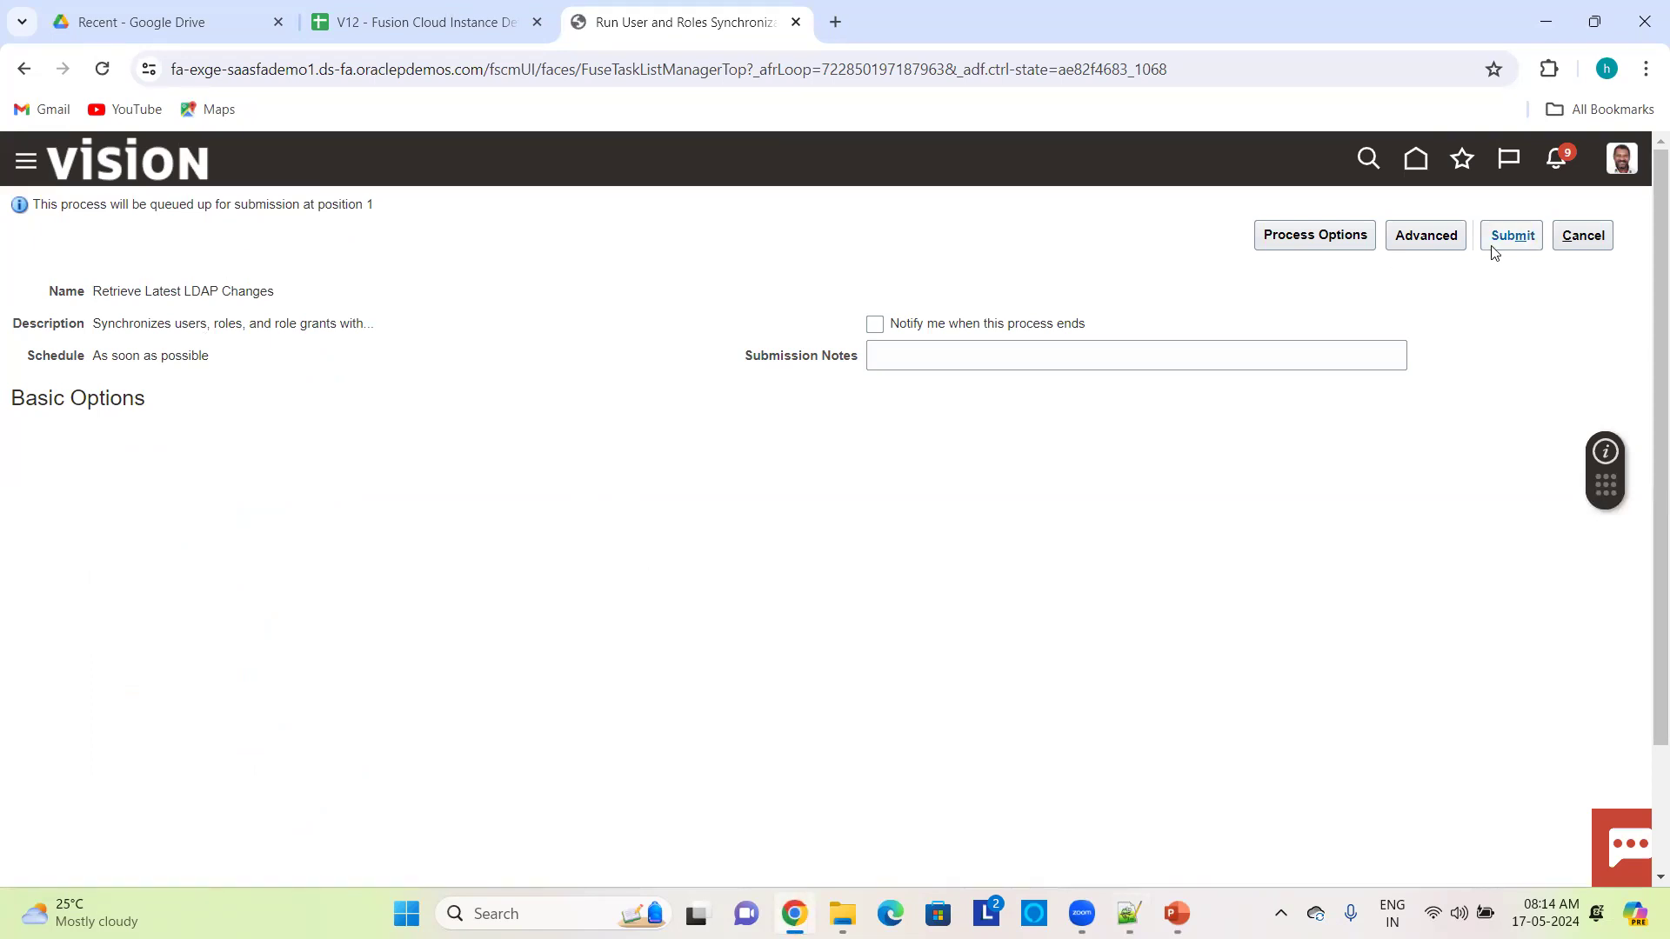
pyautogui.click(1585, 237)
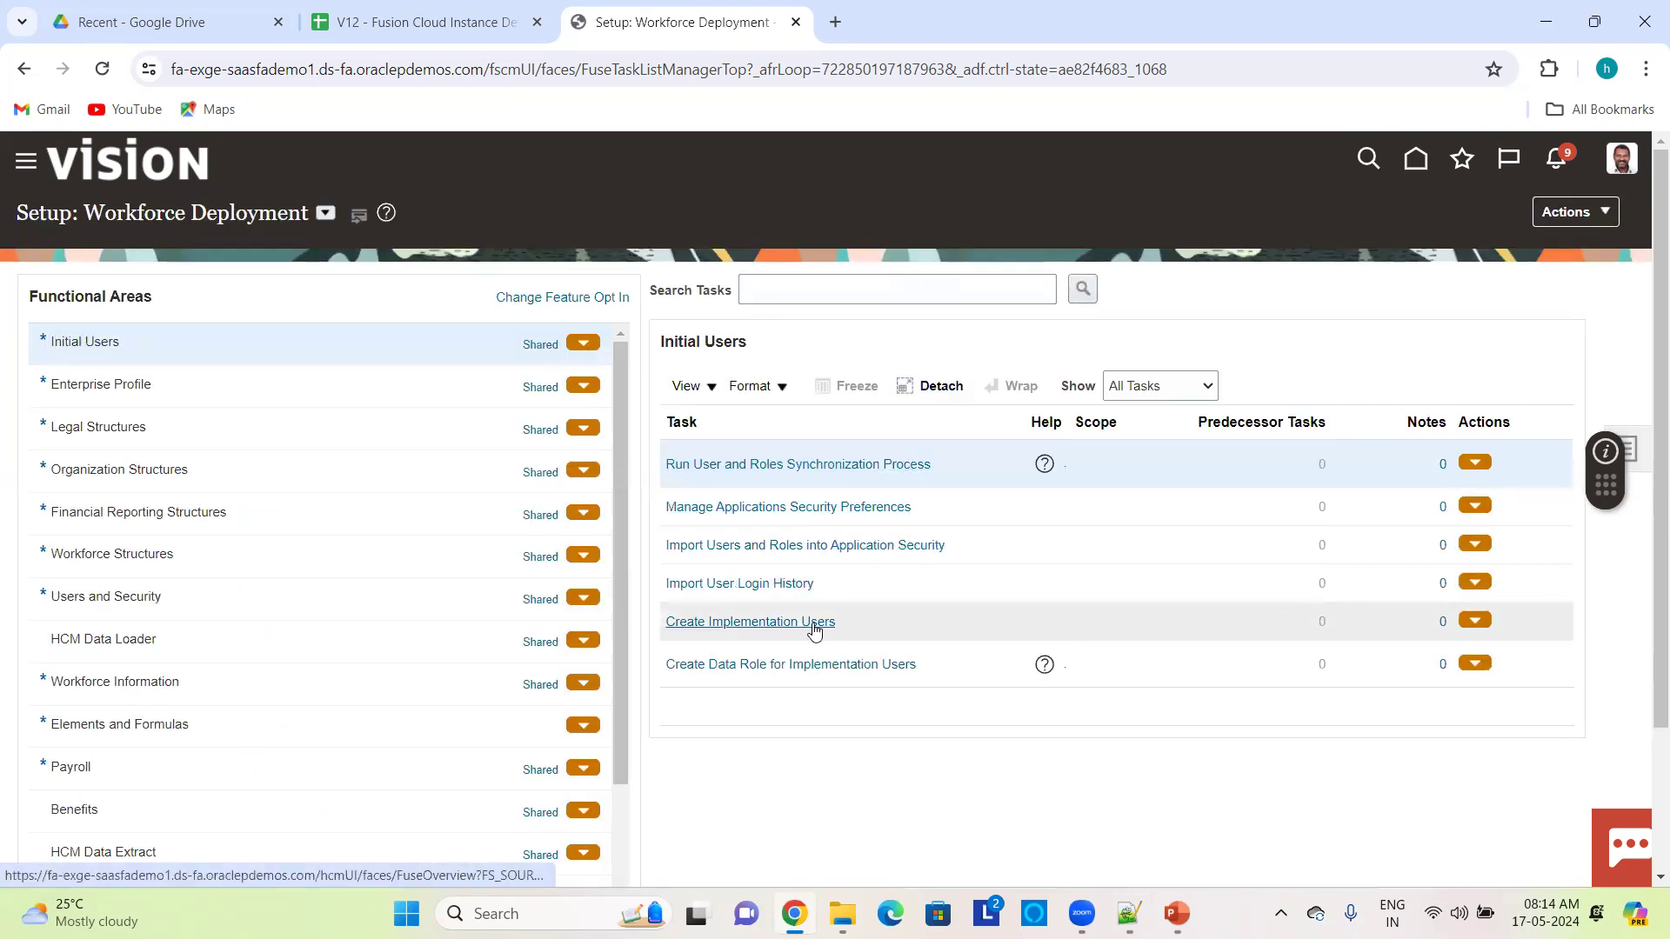
pyautogui.click(817, 665)
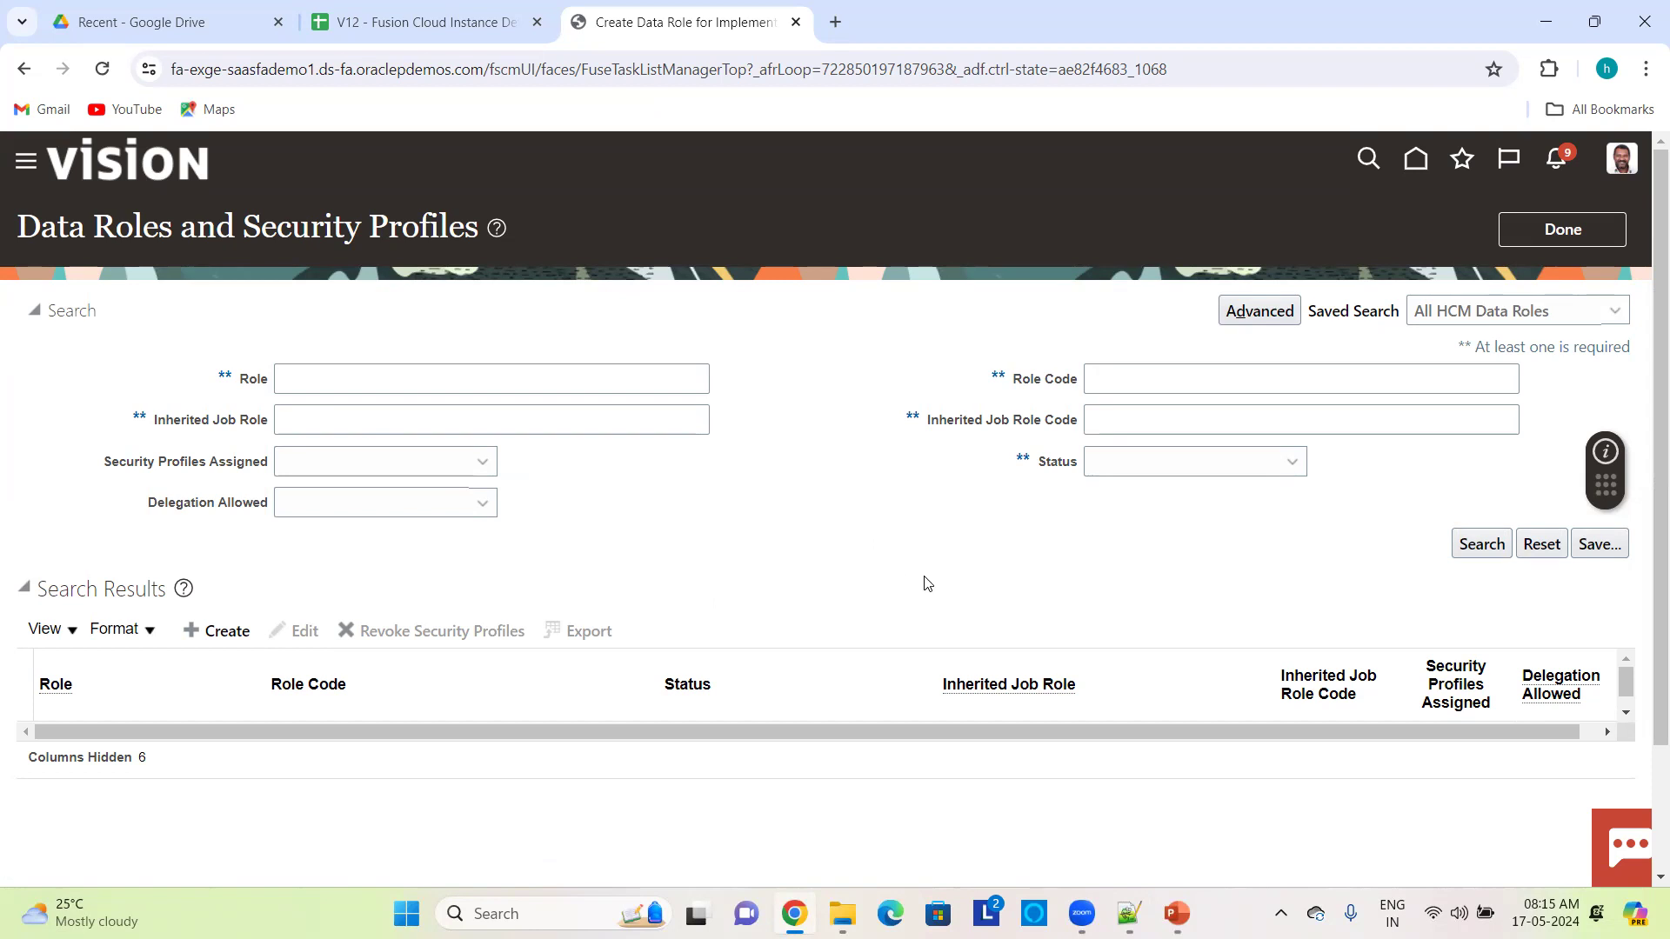
pyautogui.click(1577, 231)
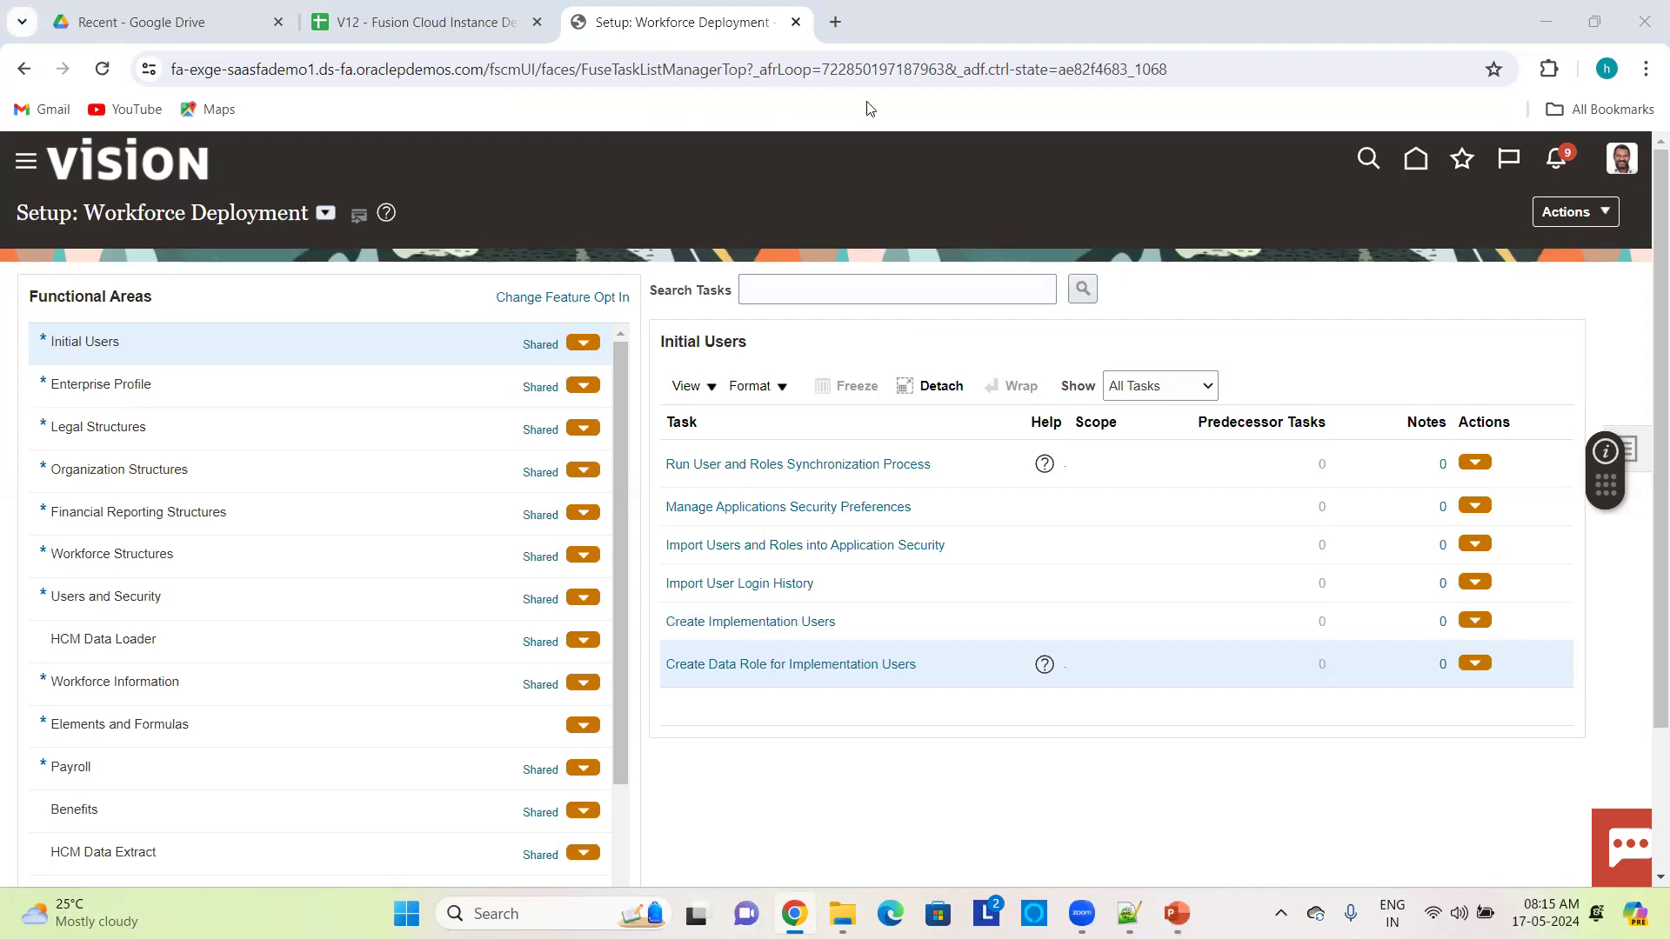
# - Return to the Oracle Fusion home page and show the My Client Groups apps
pyautogui.click(1418, 162)
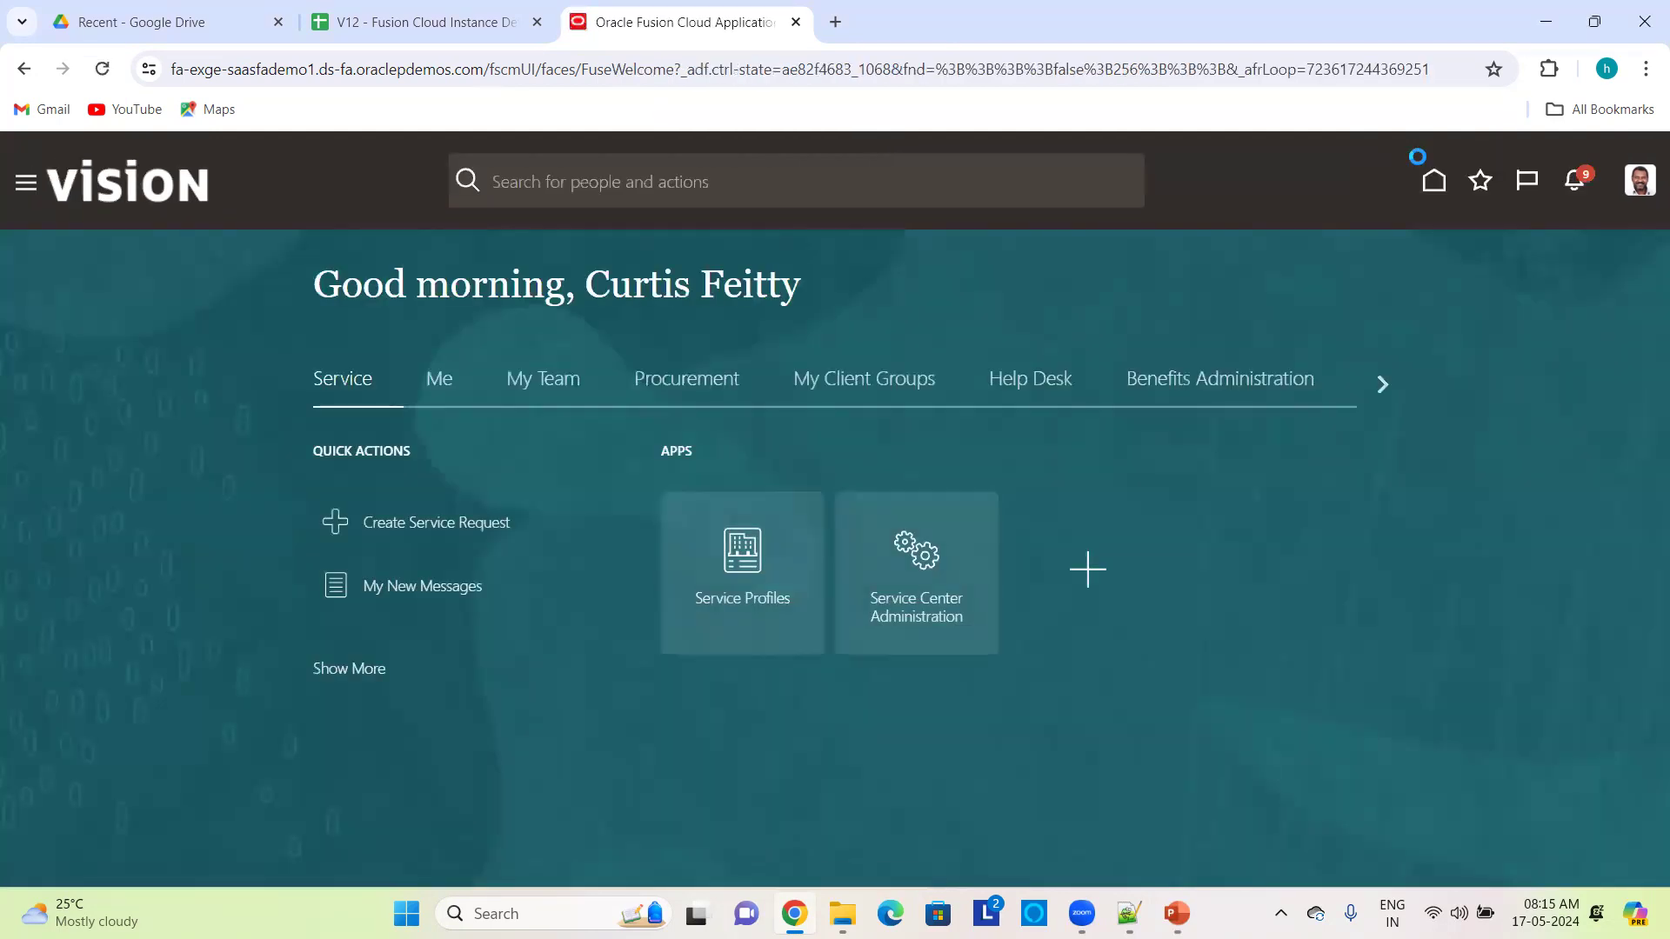
pyautogui.click(921, 381)
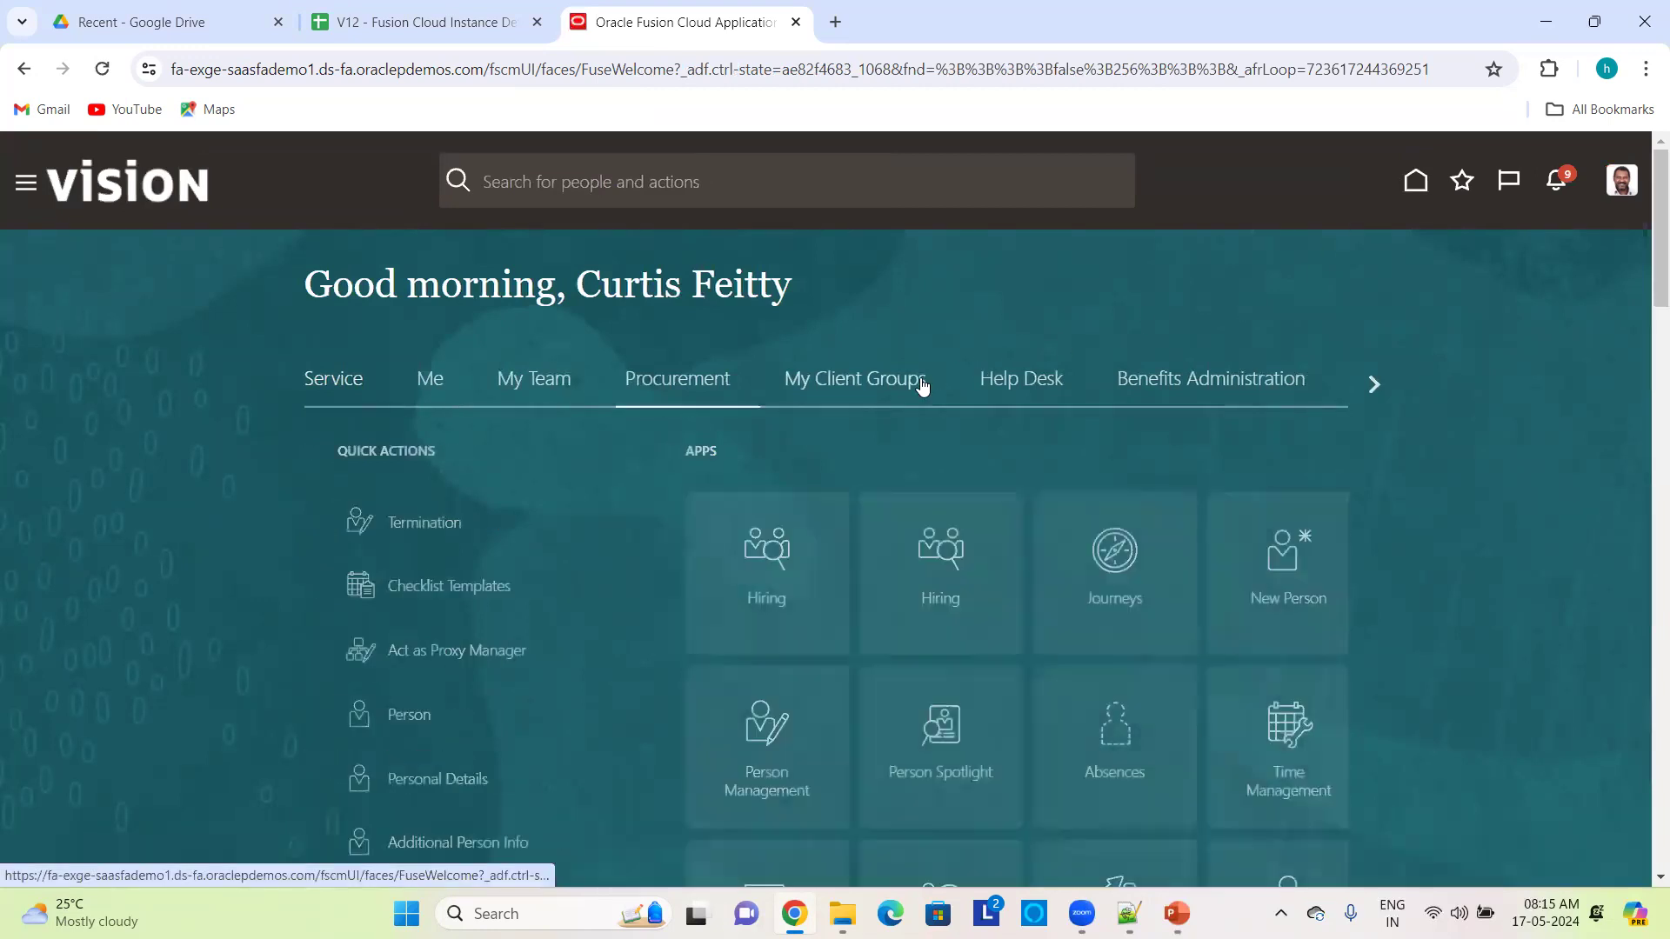
# - Switch to the Notepad++ notes and review how Company X subscribes to Fusion HCM and its stage, development, test and production pods
pyautogui.hotkey('alt', 'Tab')
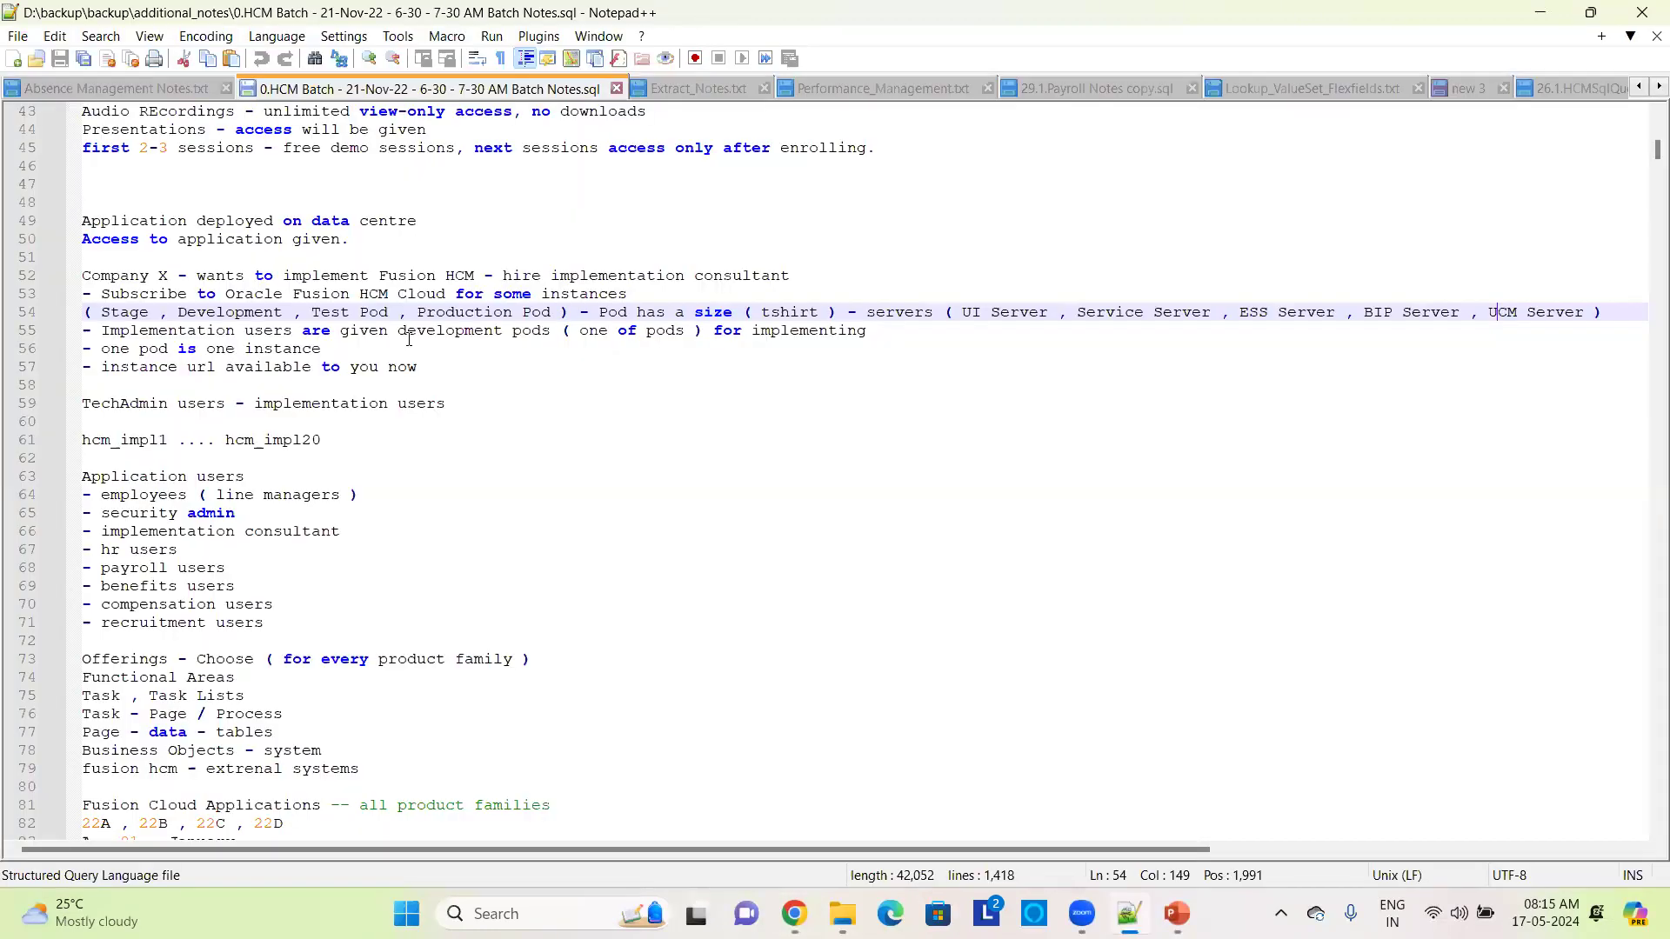
pyautogui.click(160, 276)
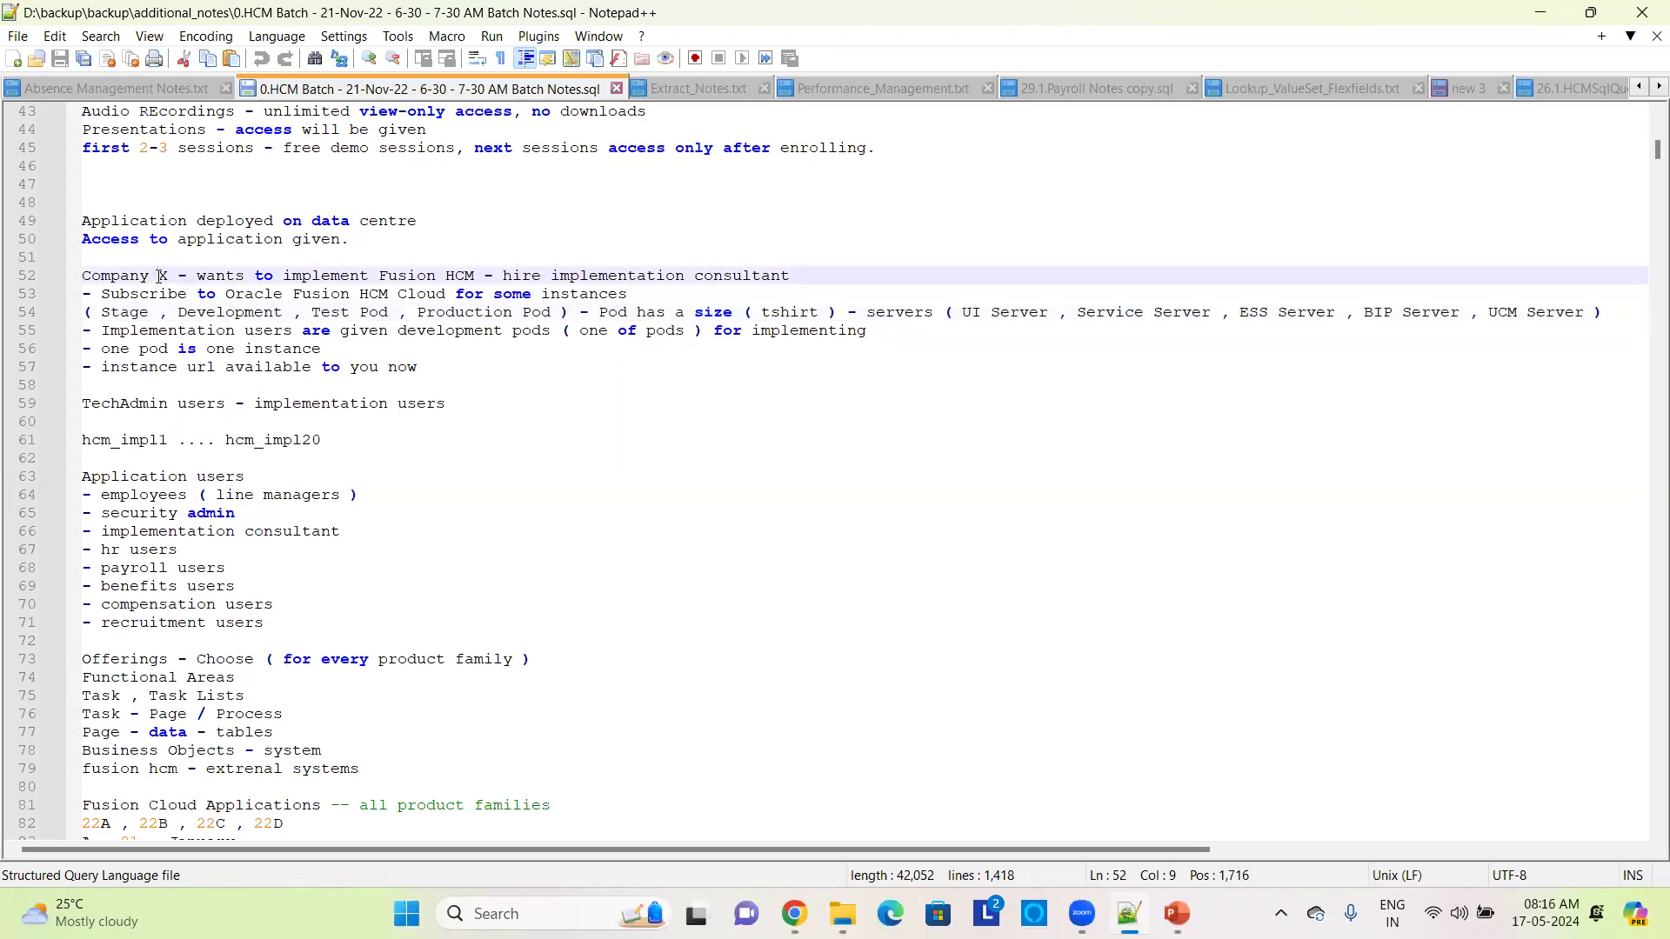
pyautogui.click(468, 275)
pyautogui.click(802, 277)
pyautogui.click(130, 315)
pyautogui.click(211, 317)
pyautogui.click(120, 313)
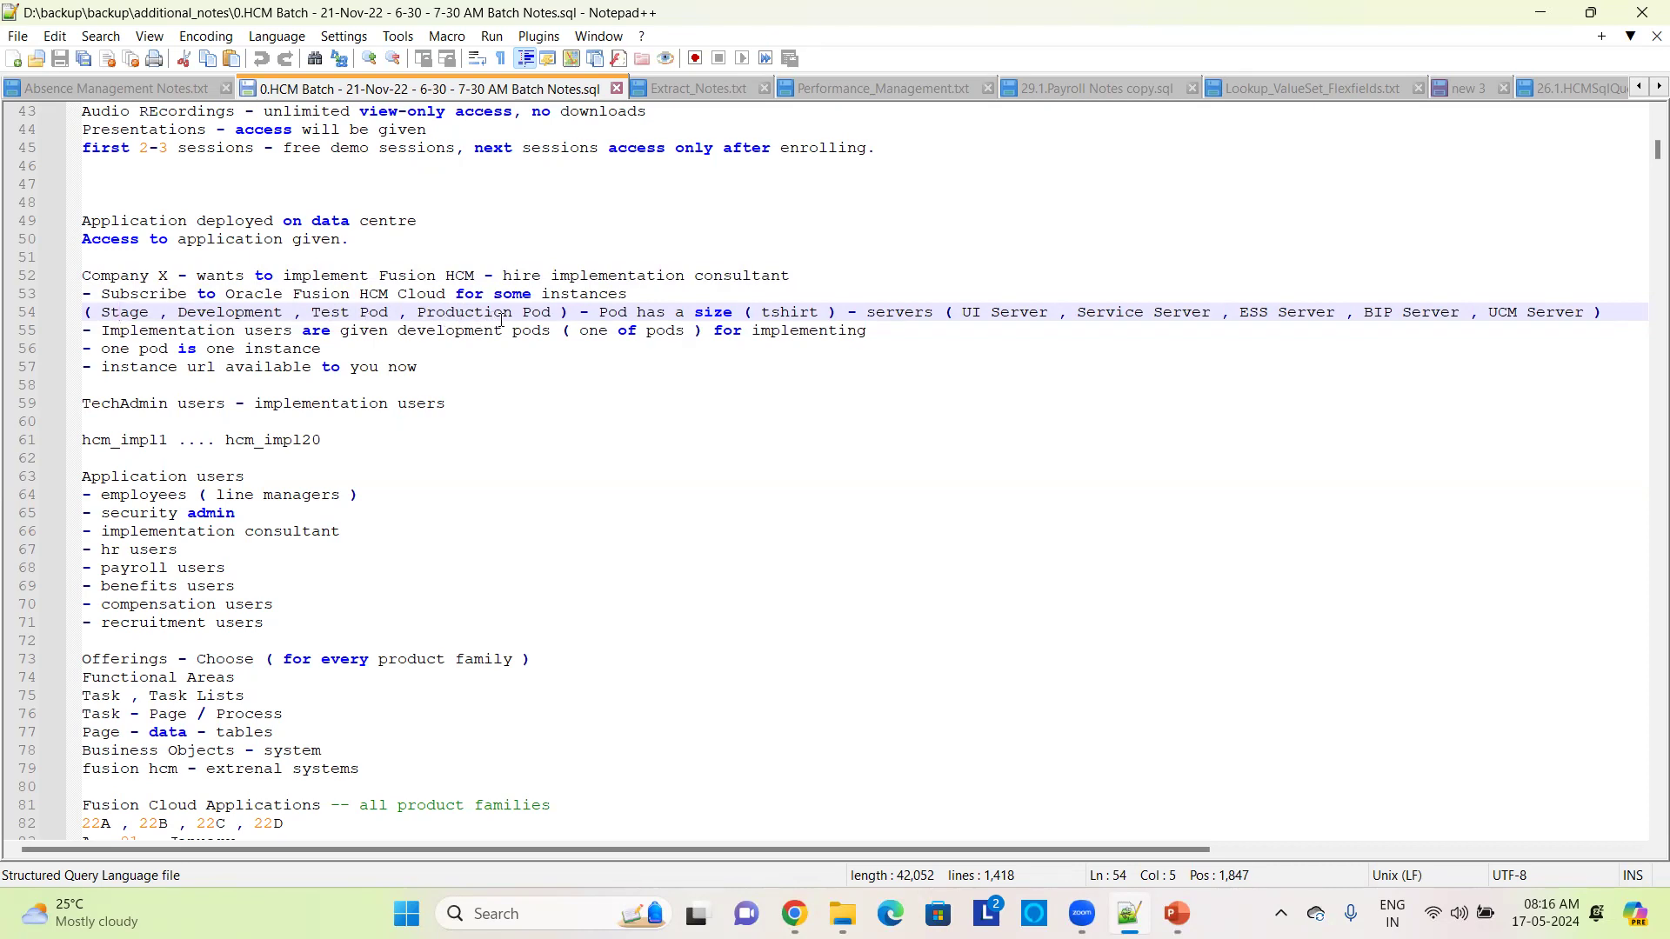
pyautogui.click(541, 314)
pyautogui.doubleClick(246, 314)
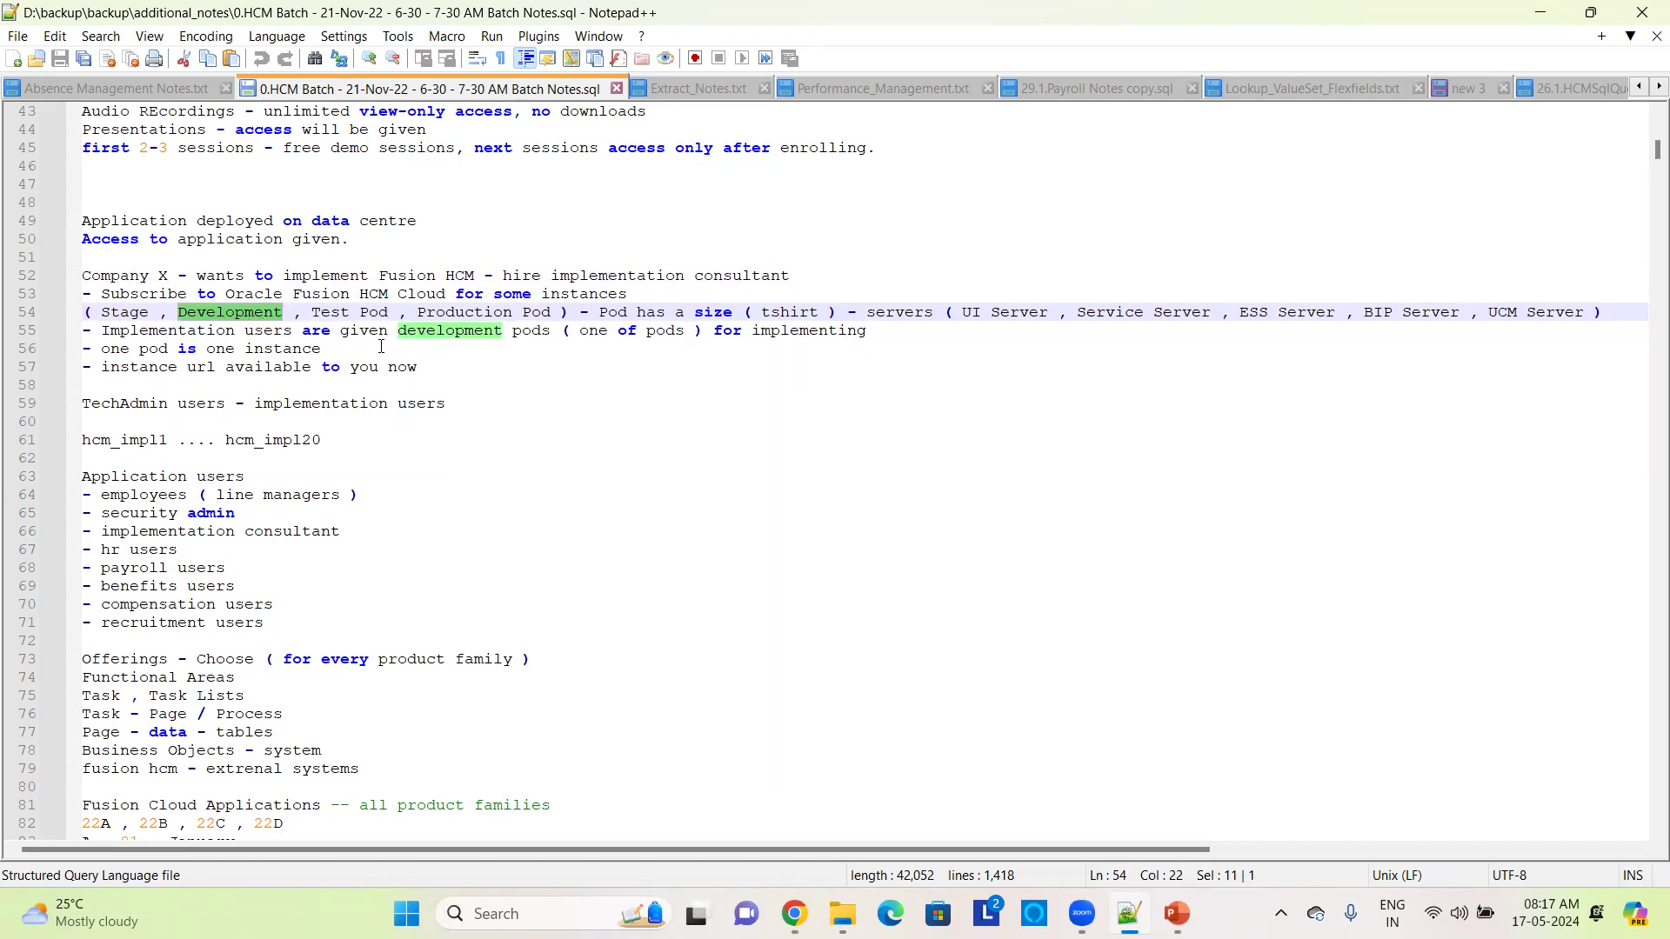
# - Read the notes on TechAdmin implementation users and the hcm_impl1 to hcm_impl20 accounts
pyautogui.click(131, 403)
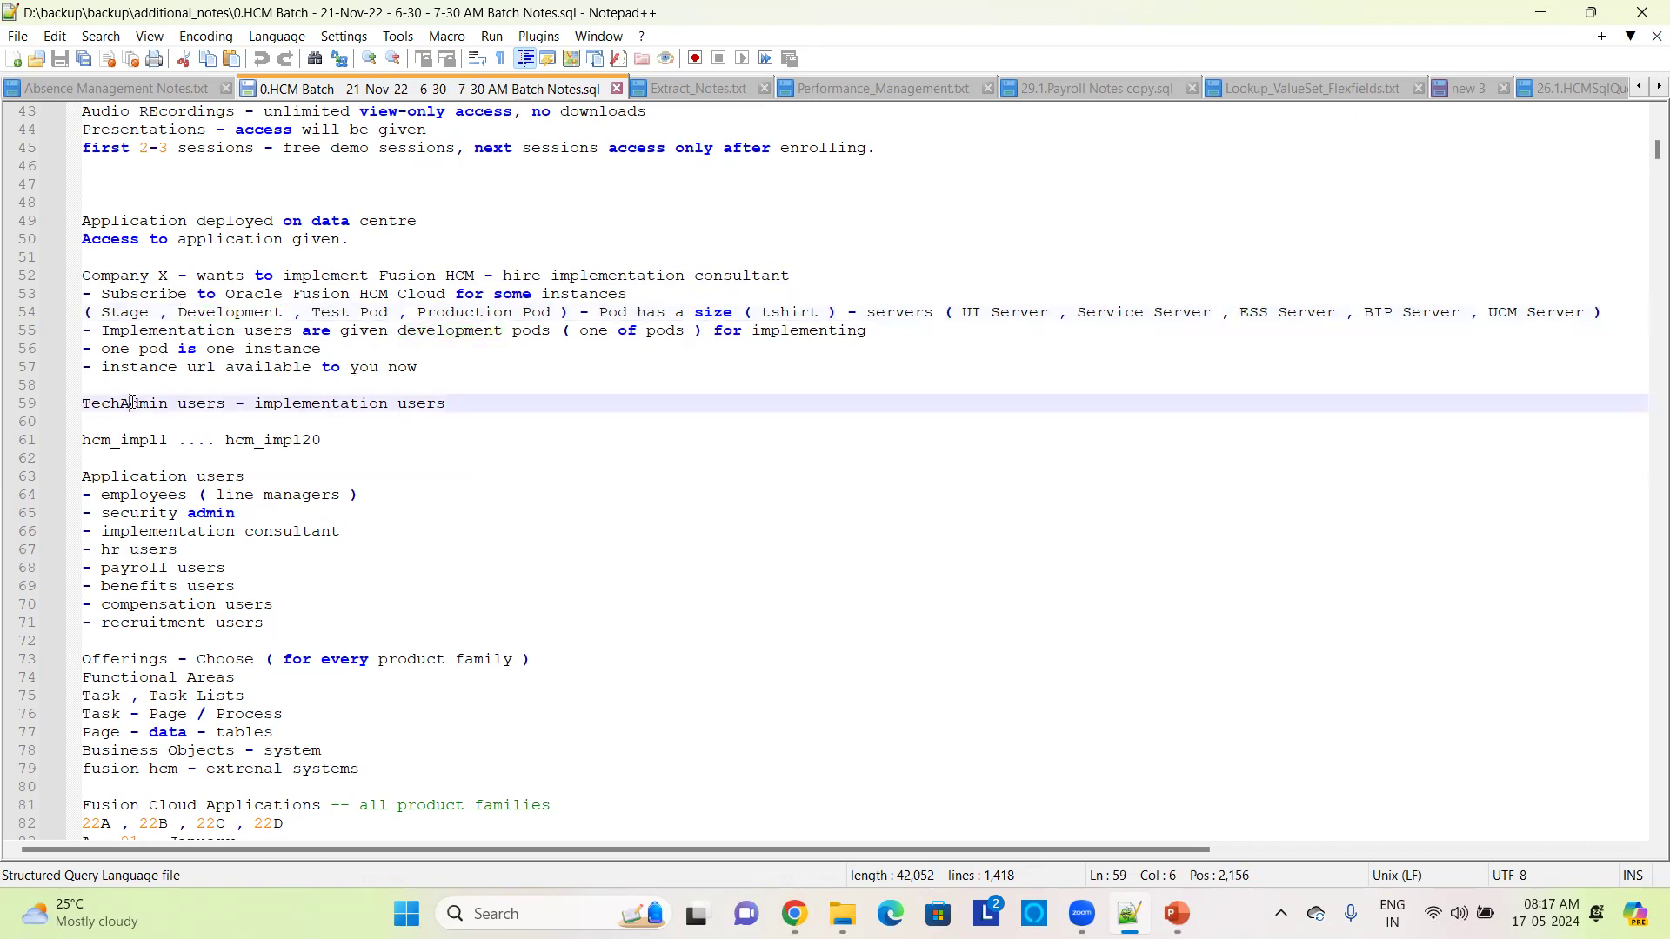
pyautogui.click(348, 404)
pyautogui.doubleClick(229, 441)
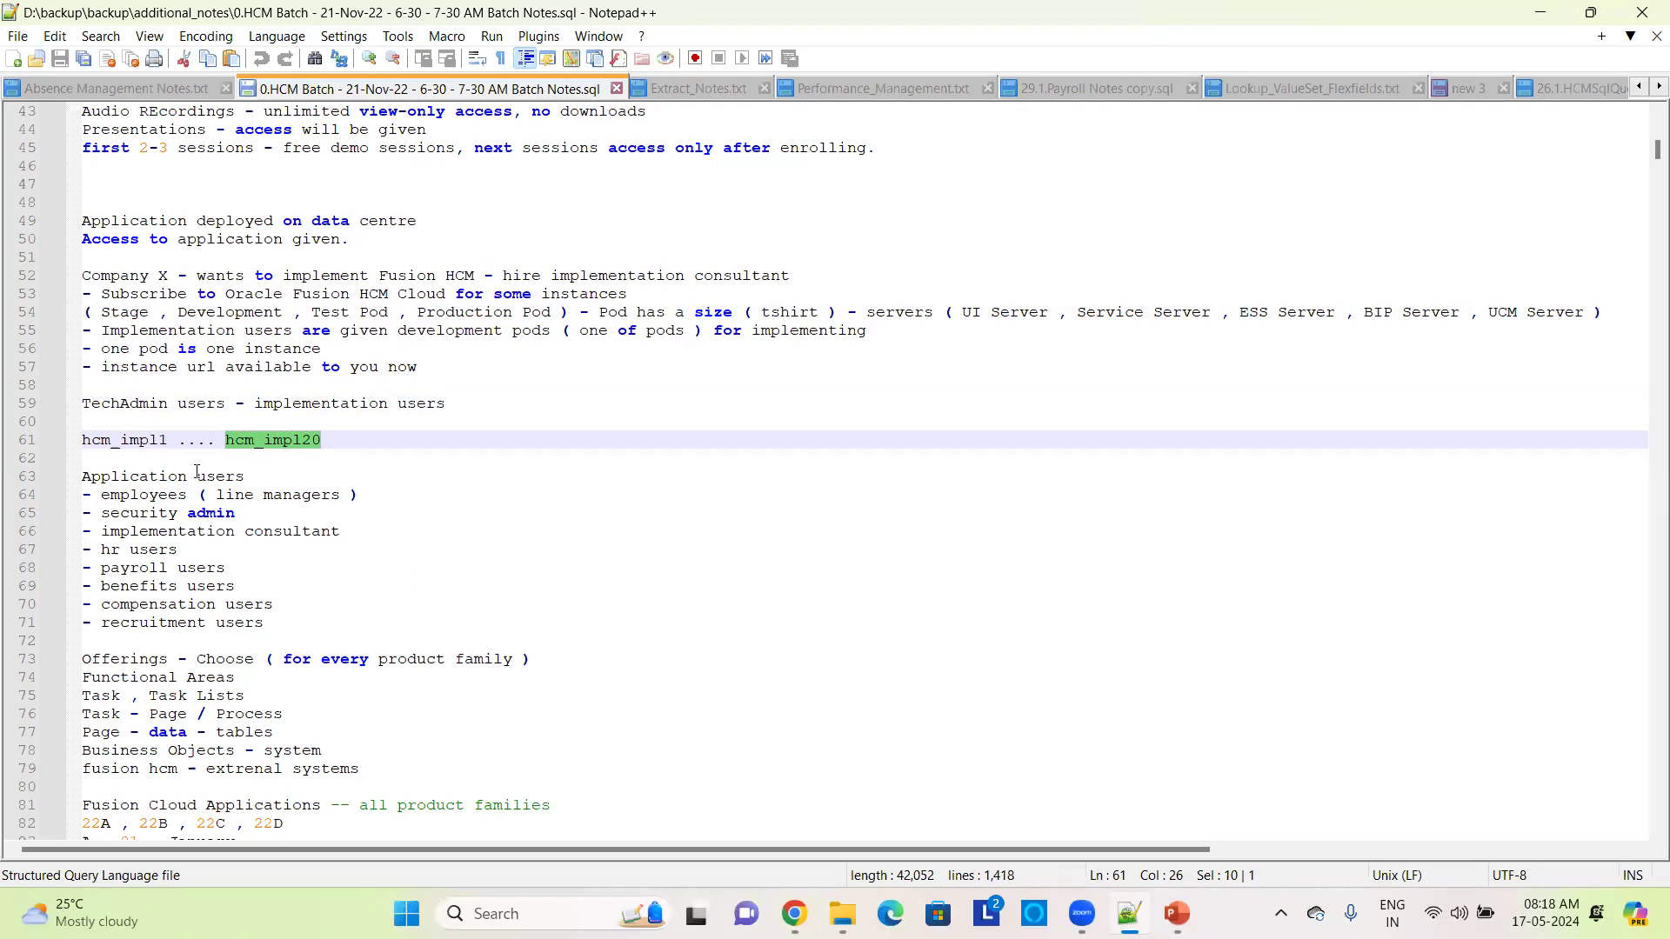
# - Read the notes on application users, from employees and security admin to payroll, compensation and recruitment users
pyautogui.click(170, 478)
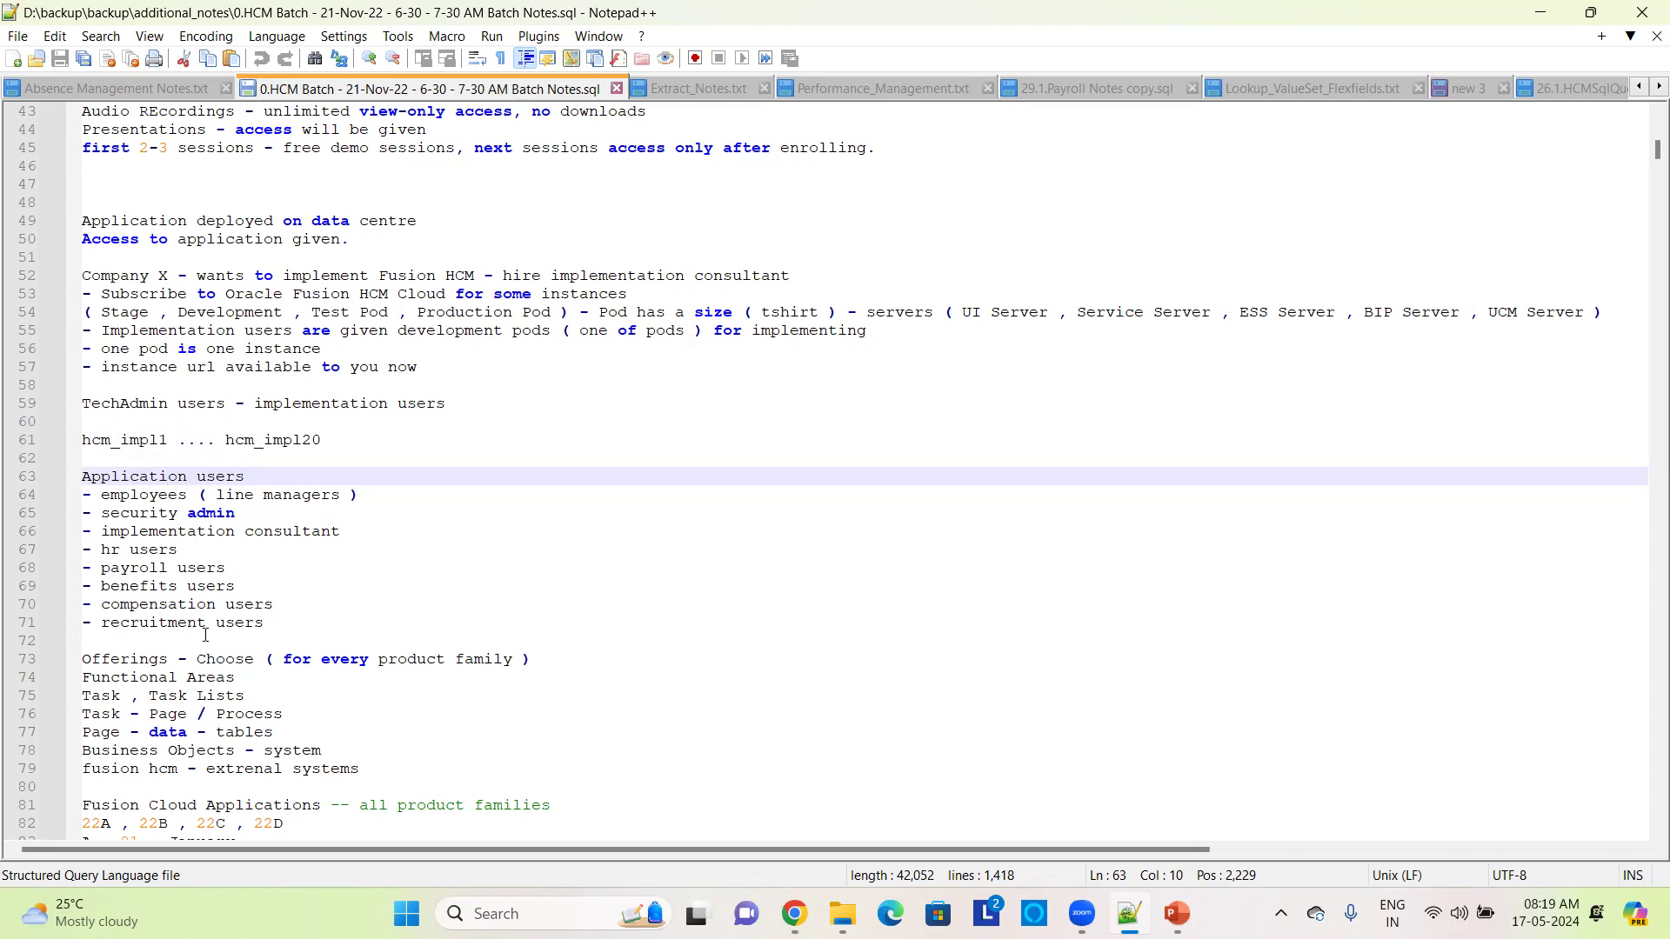
pyautogui.scroll(-2, 205, 636)
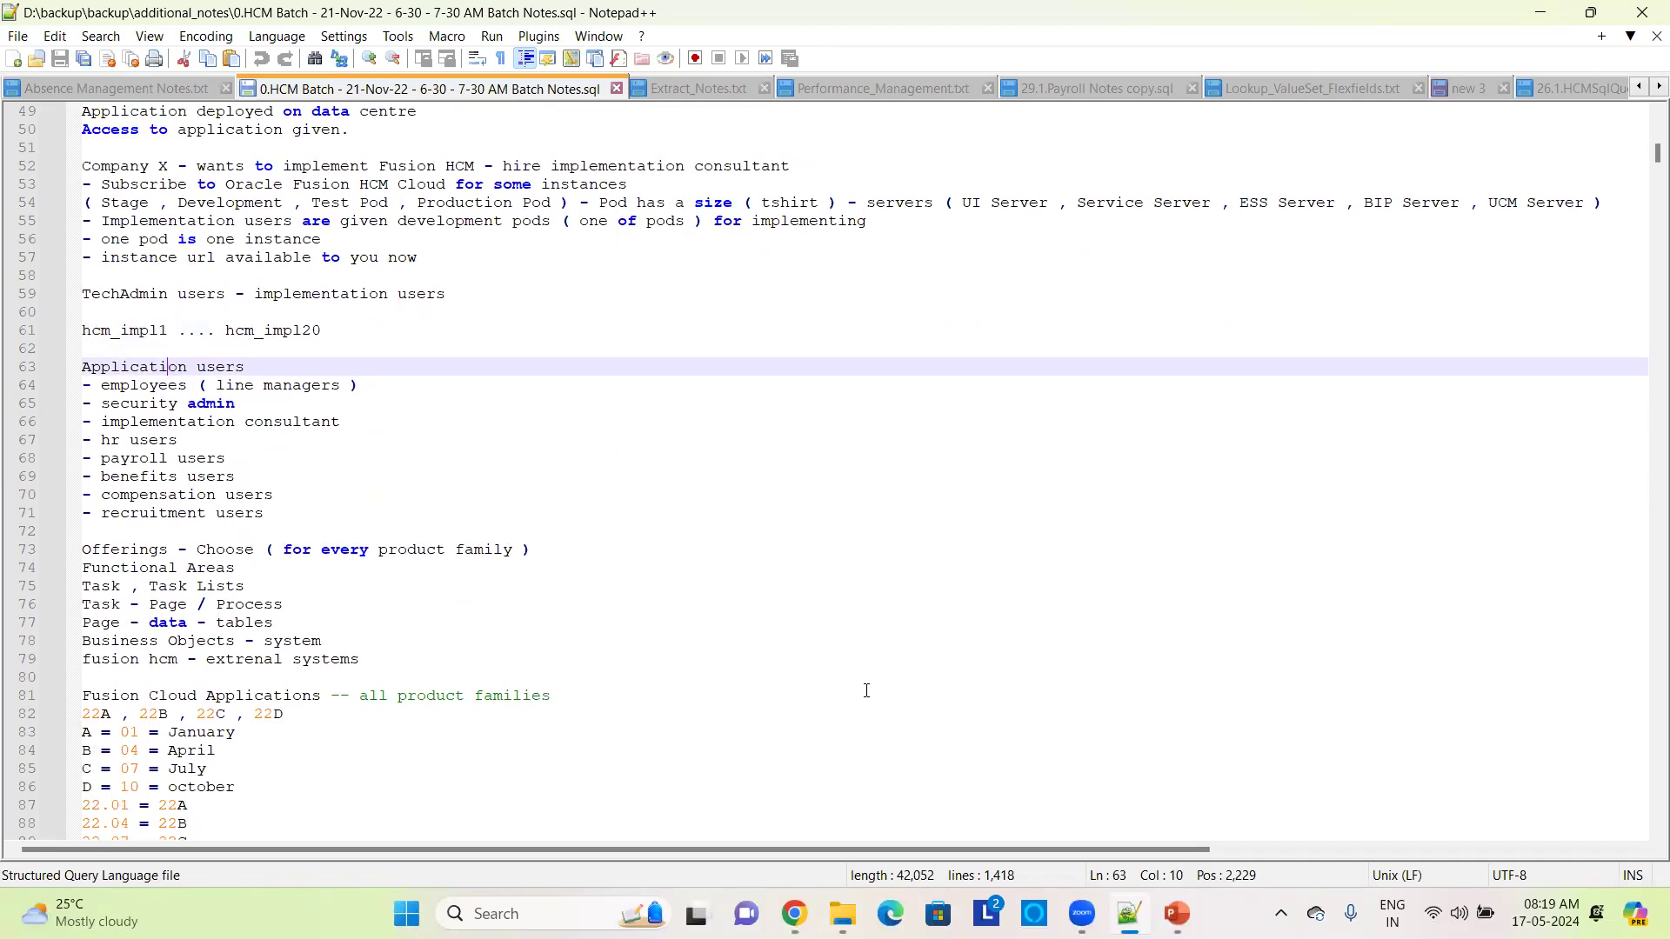
# - Switch to Oracle Fusion in Chrome, show the full navigation list, and collapse its Tools and Configuration groups
pyautogui.click(794, 914)
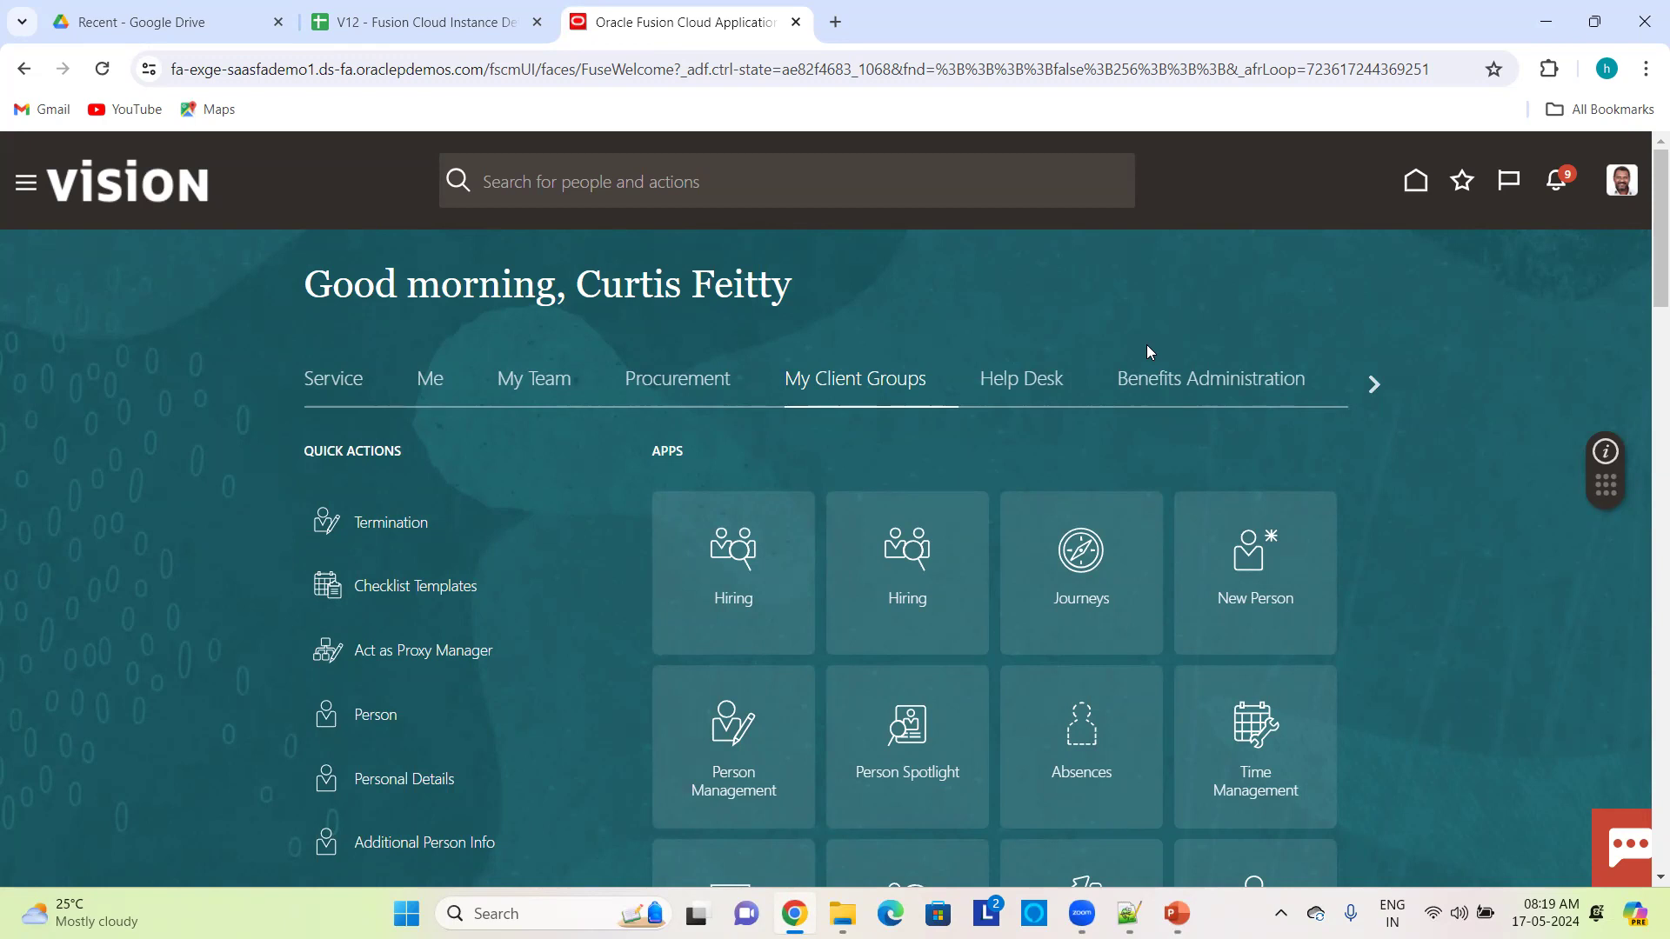
pyautogui.click(22, 183)
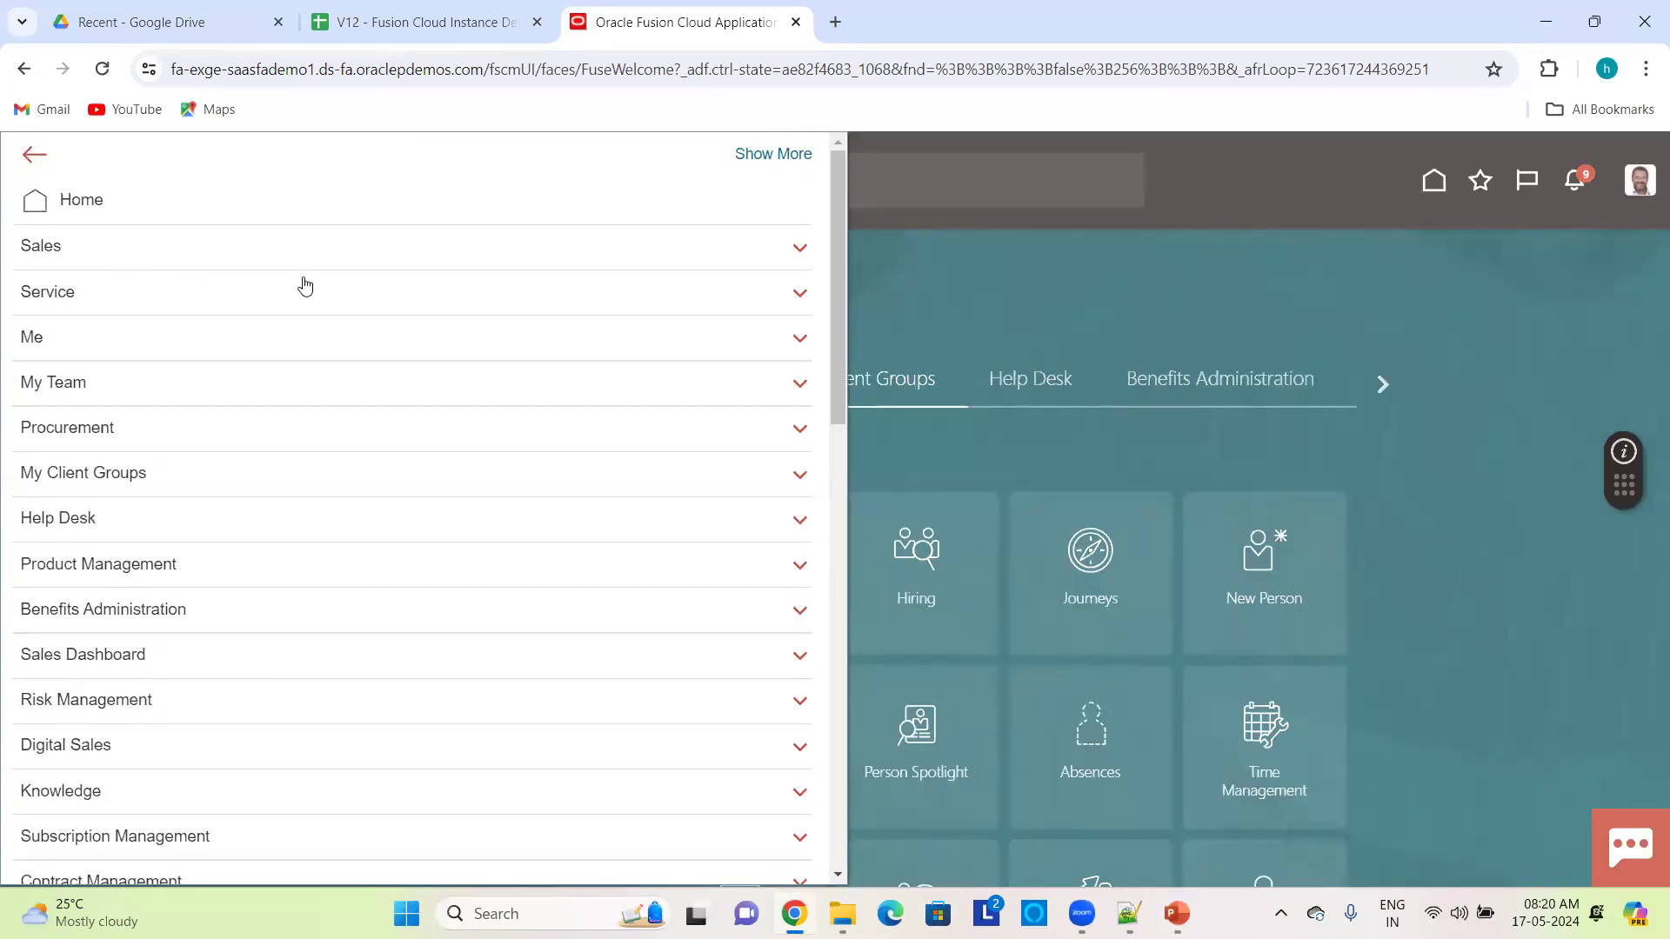
pyautogui.scroll(-10, 418, 477)
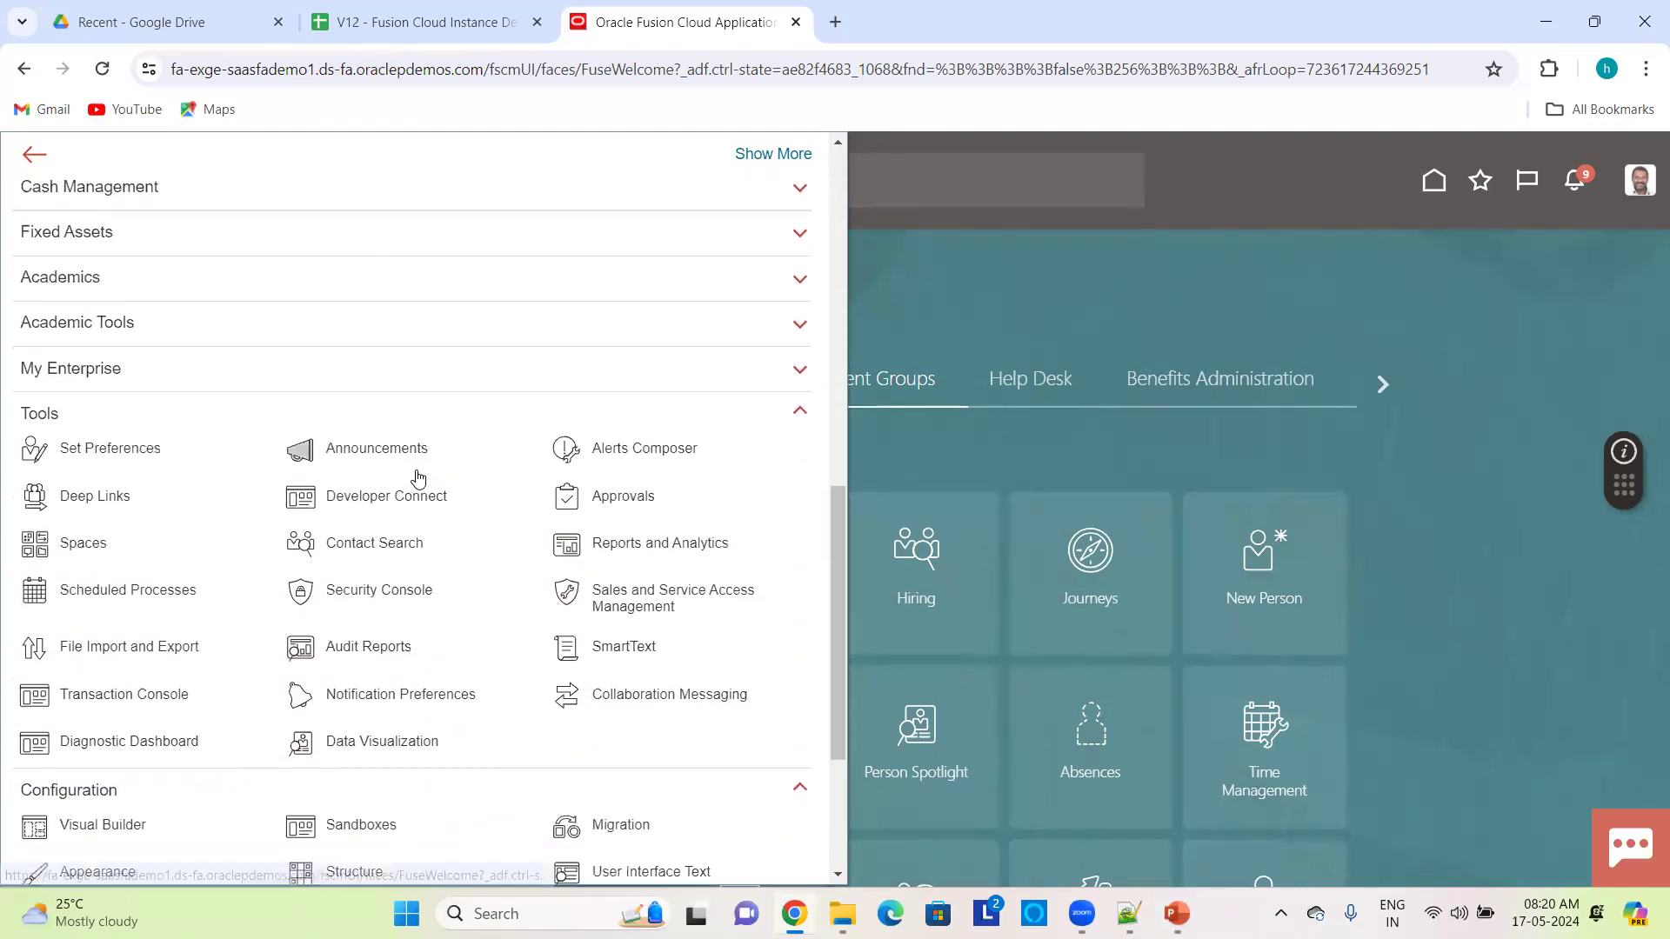
pyautogui.click(800, 411)
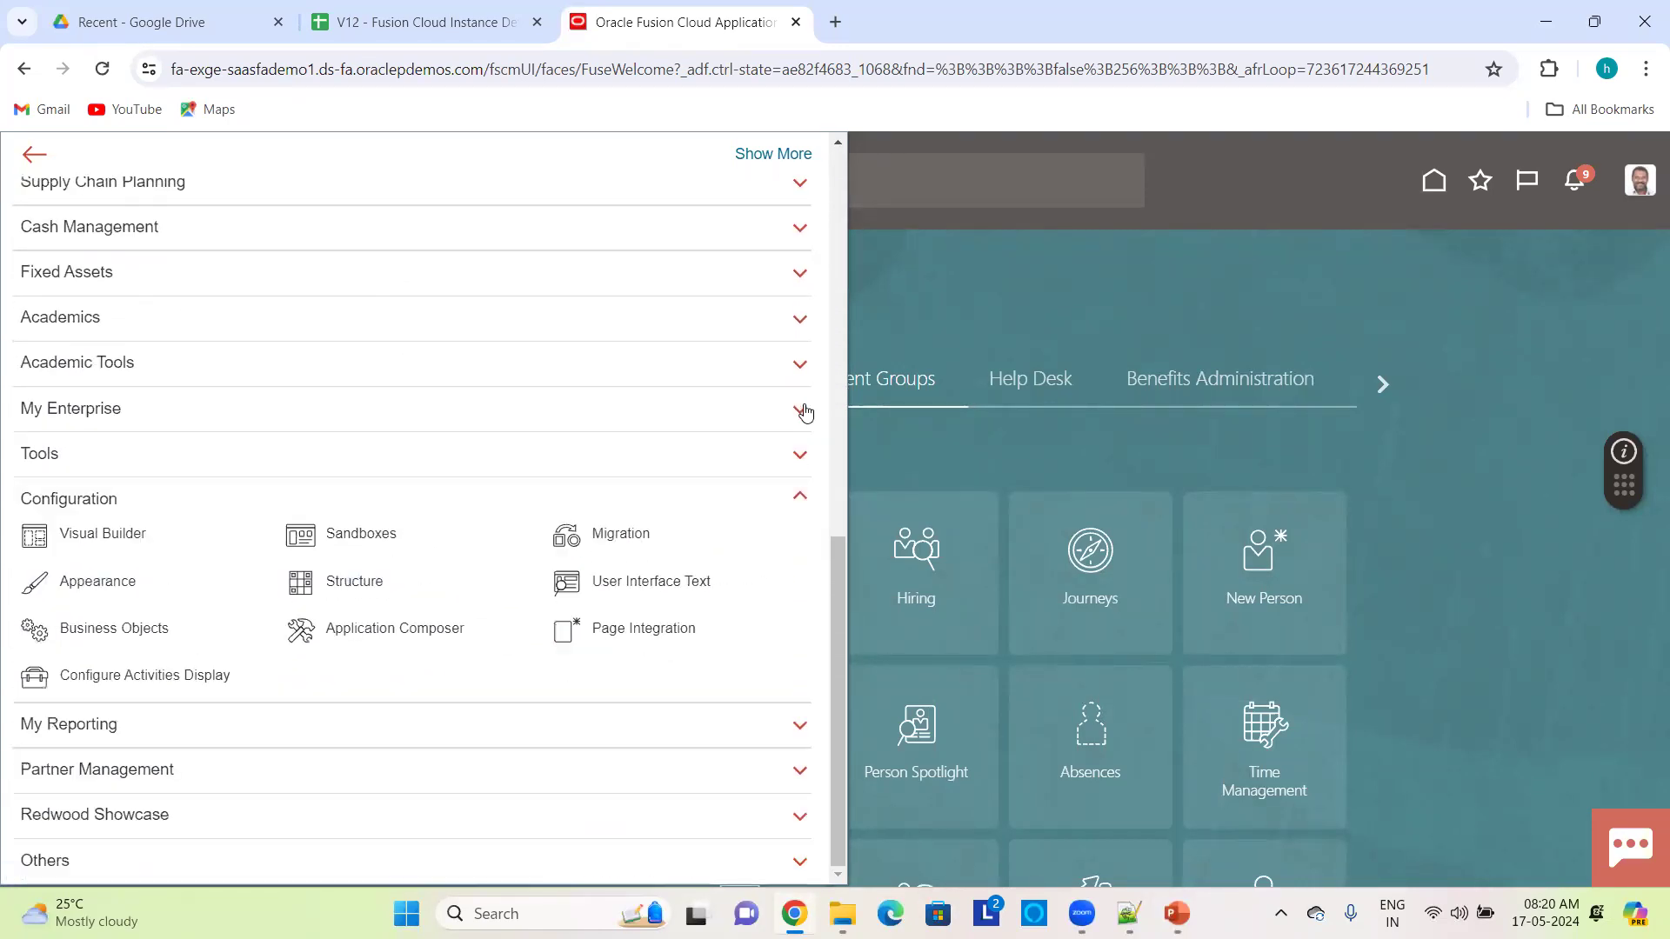
pyautogui.click(795, 499)
pyautogui.scroll(8, 495, 570)
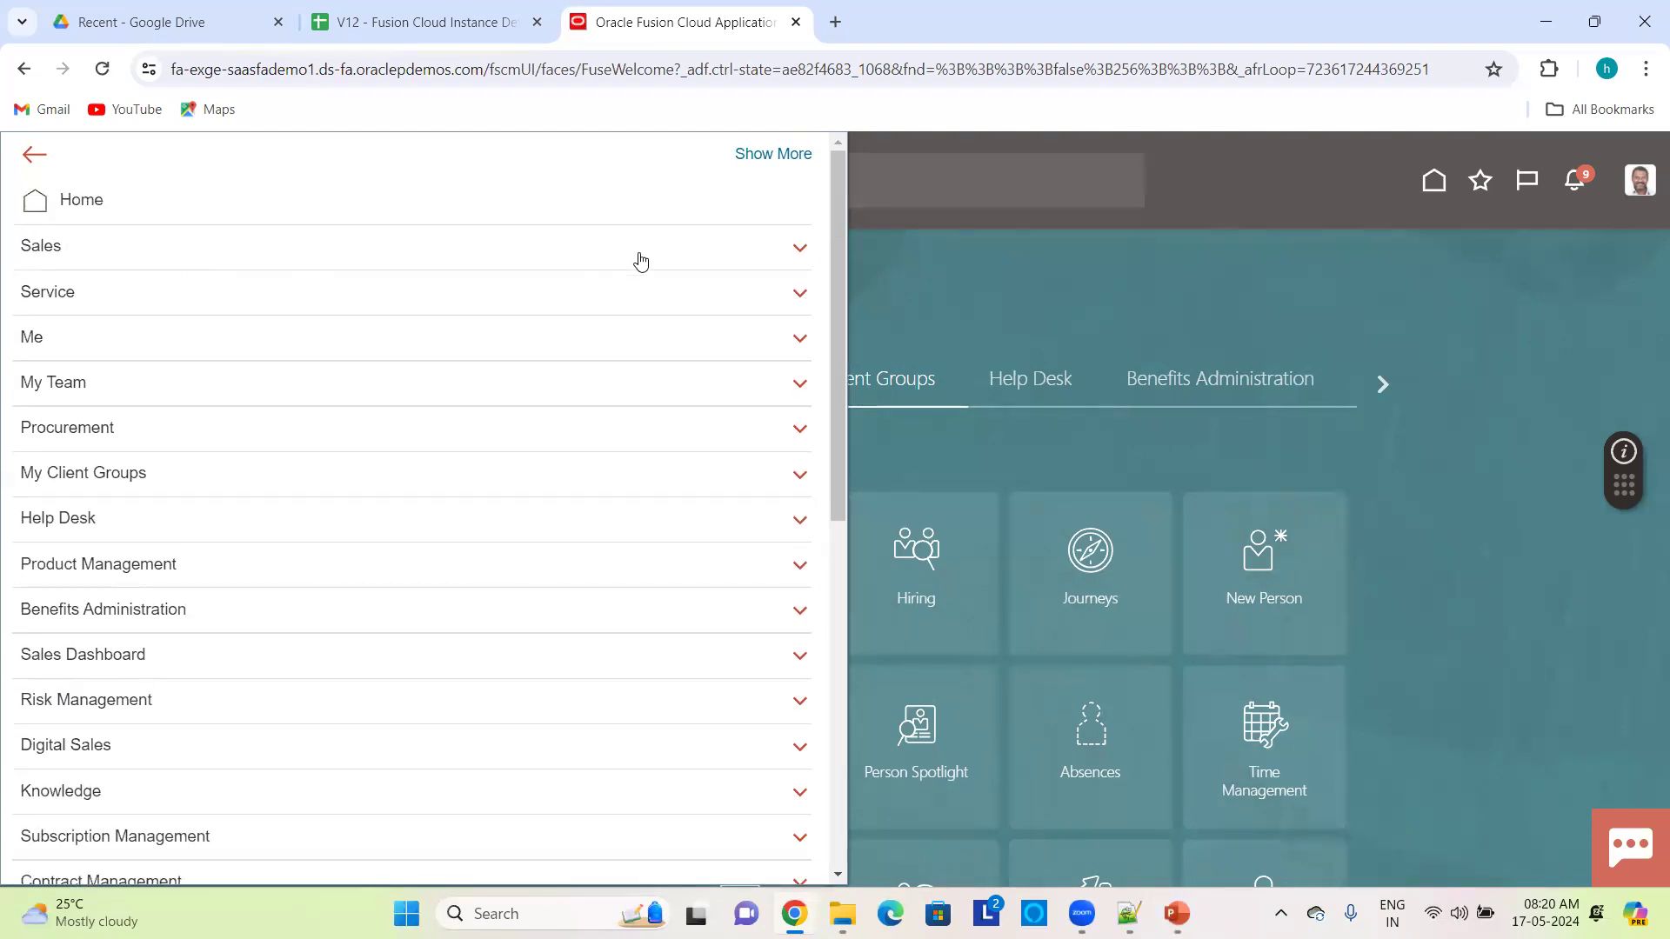
# - View the apps under Sales and Service, collapsing each group, and leave the Me group expanded
pyautogui.click(800, 251)
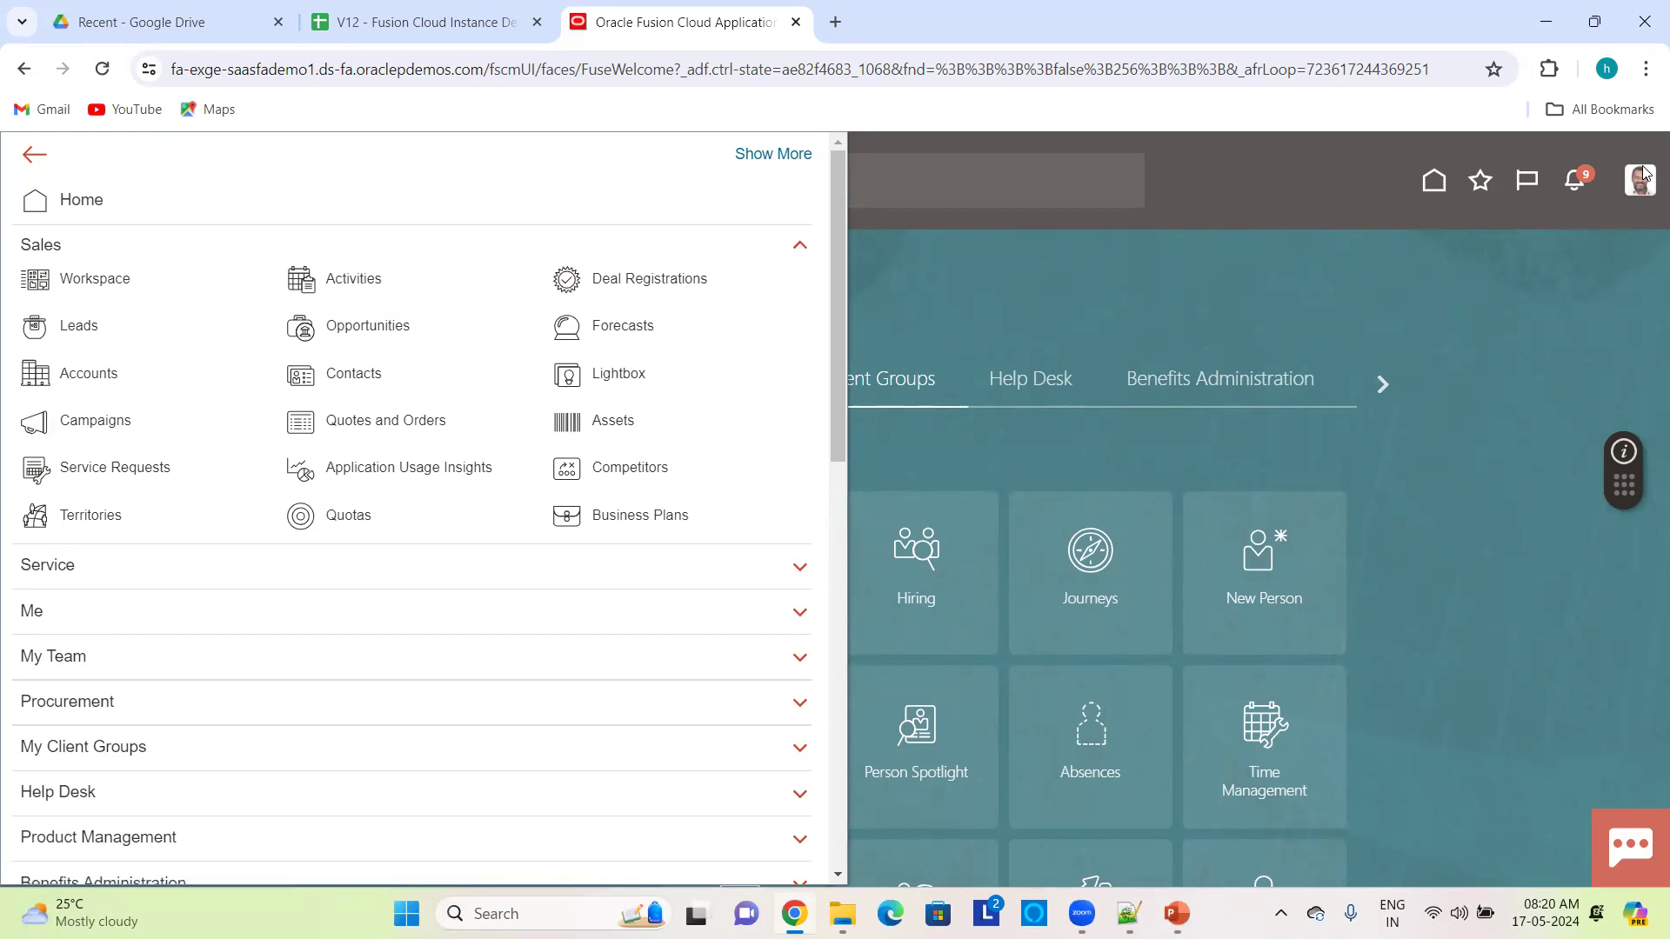
pyautogui.click(794, 251)
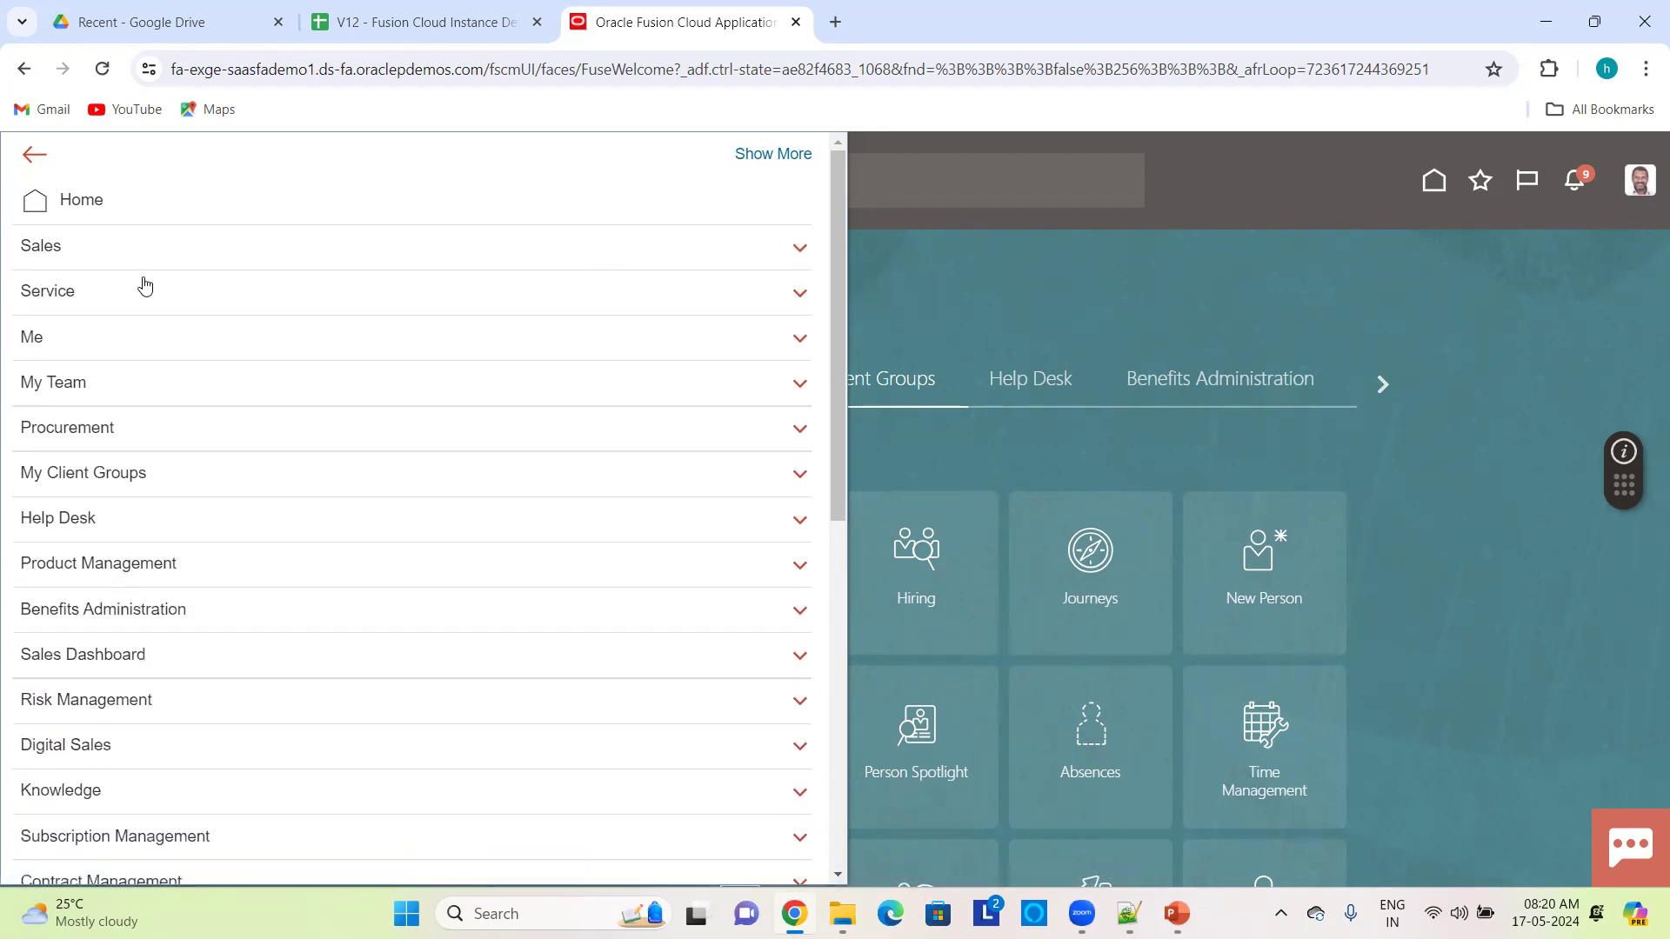
pyautogui.click(141, 291)
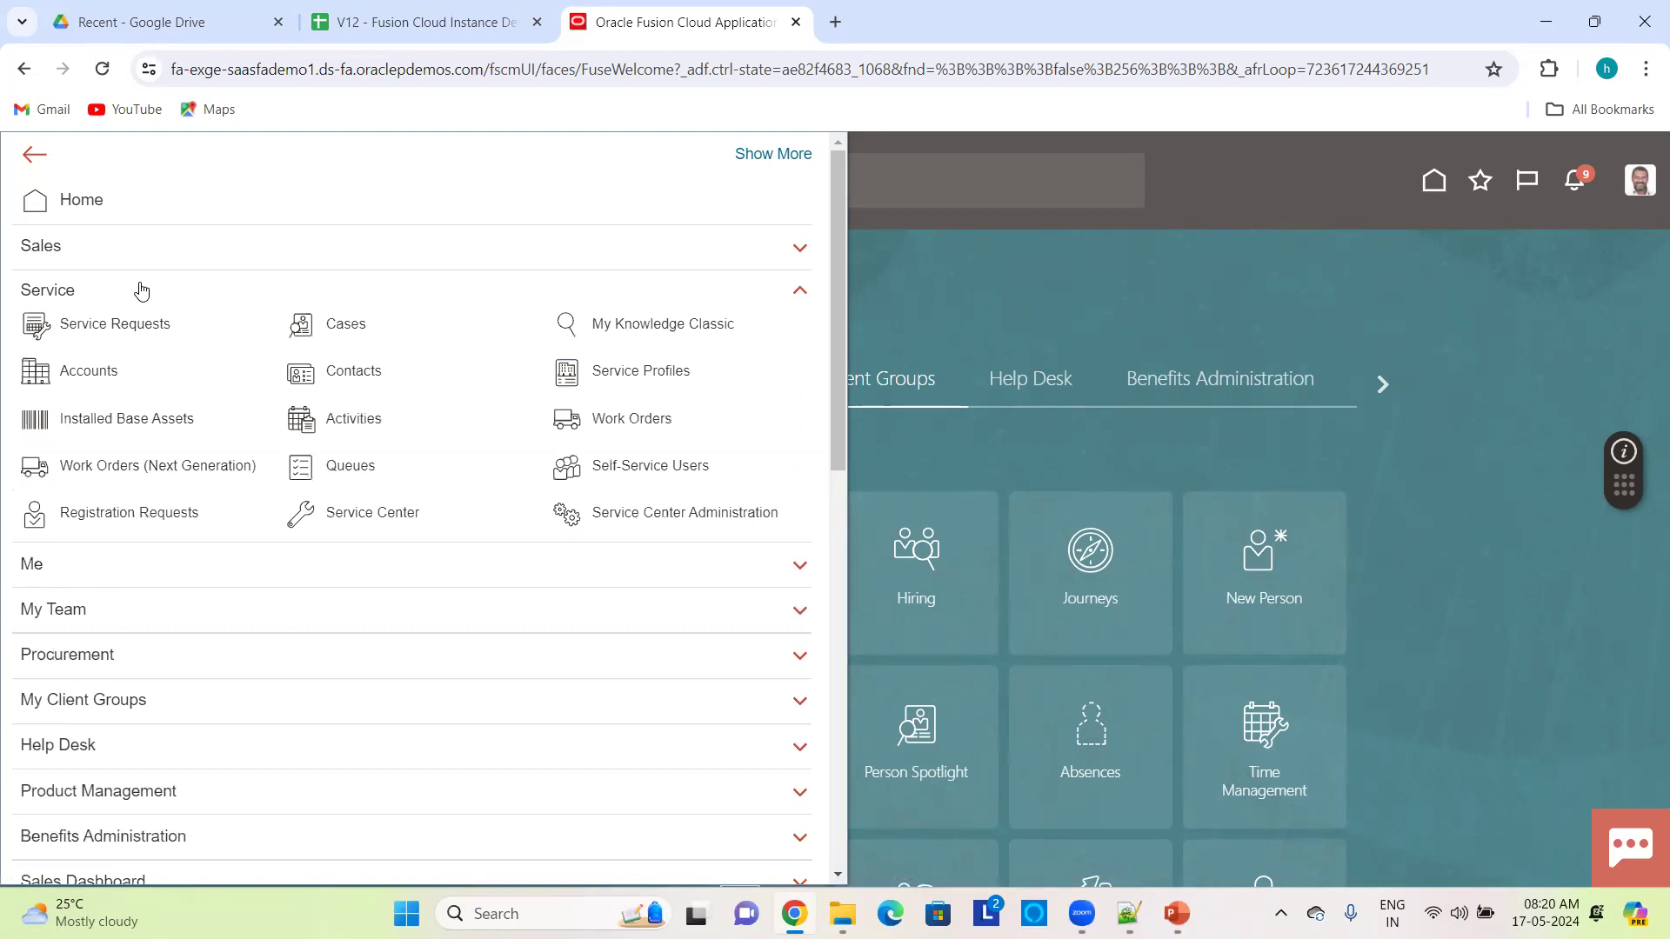
pyautogui.click(799, 292)
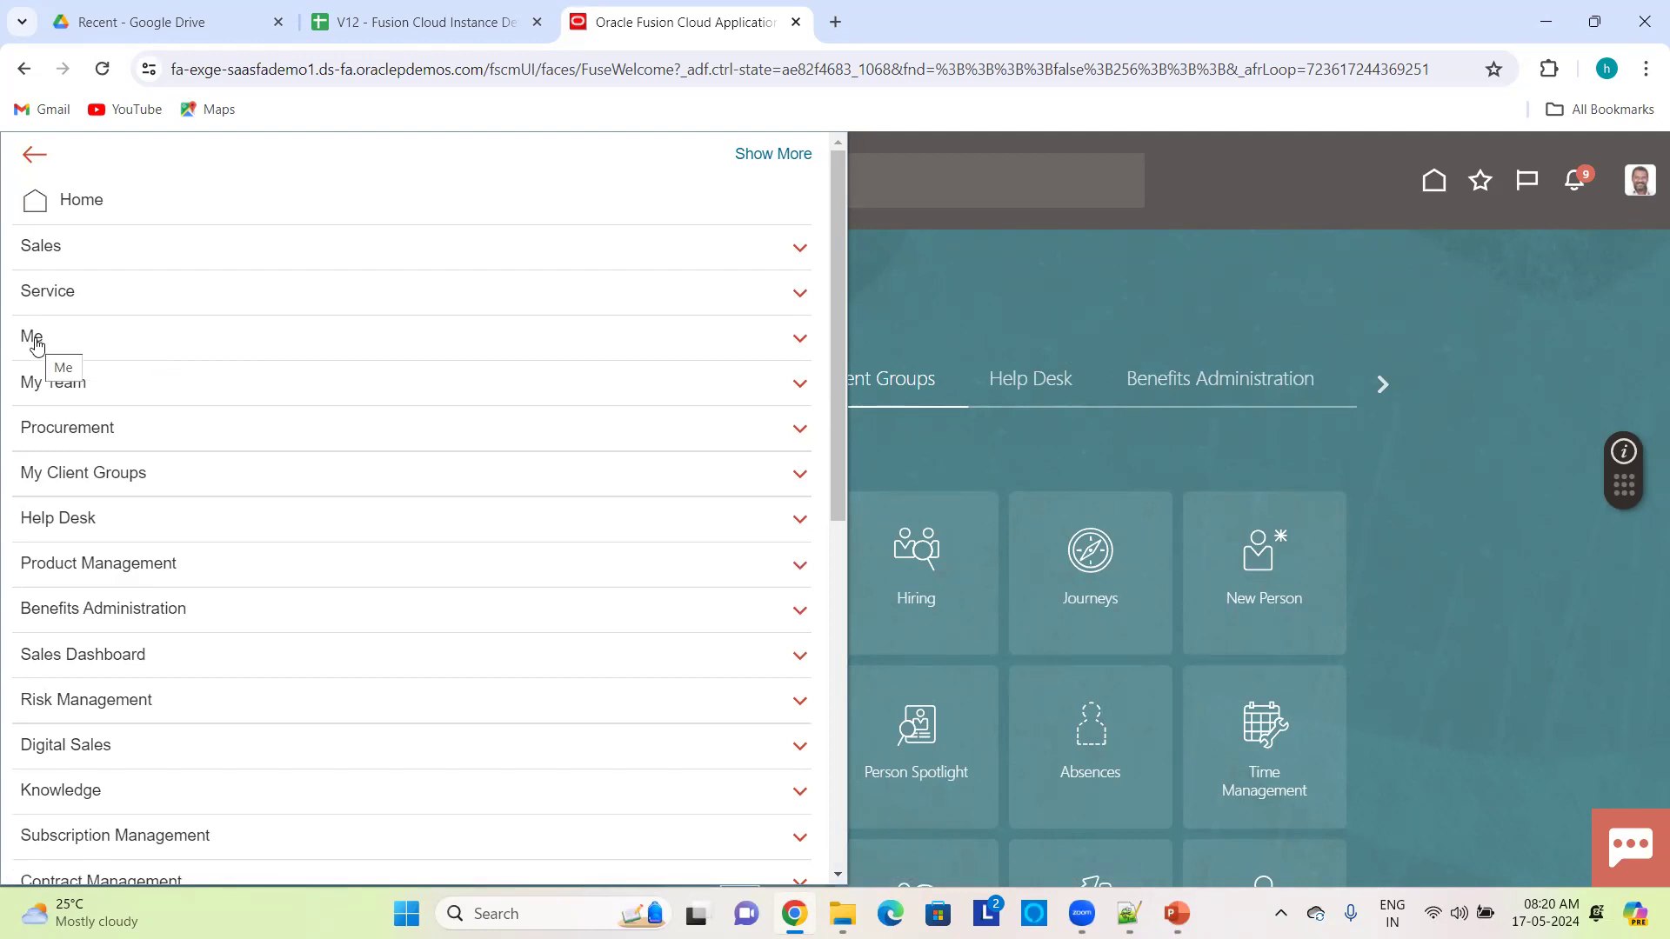
pyautogui.click(35, 344)
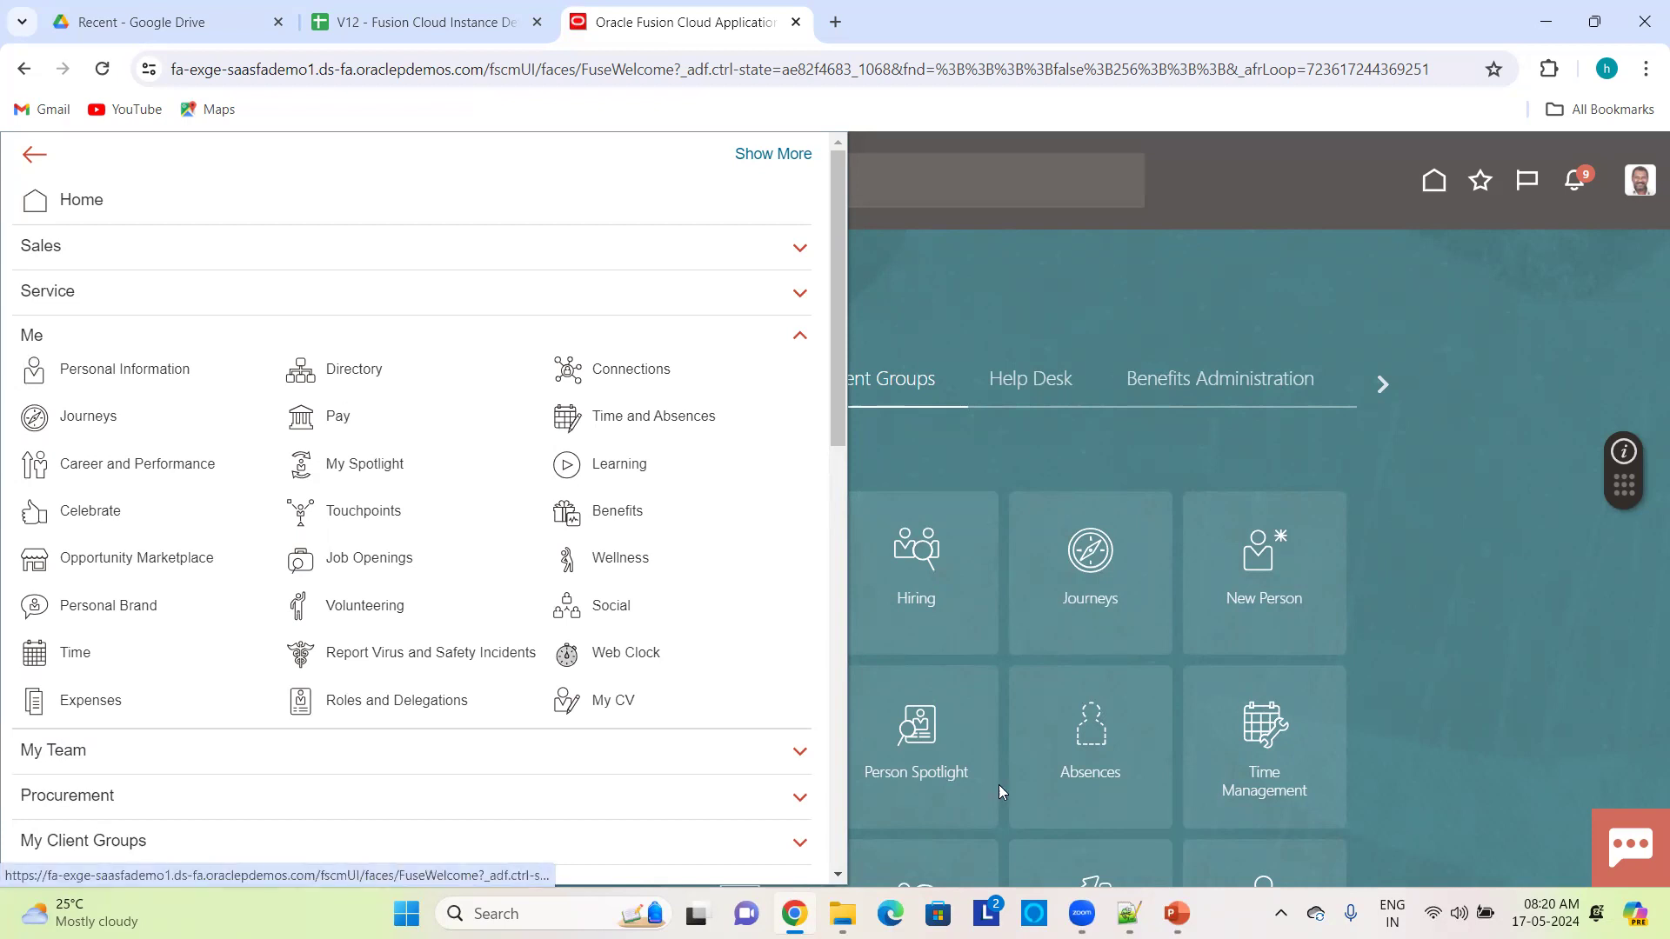
# - Switch to the Notepad++ notes and read what the Me, My Team and My Client Groups functions are for
pyautogui.click(1129, 914)
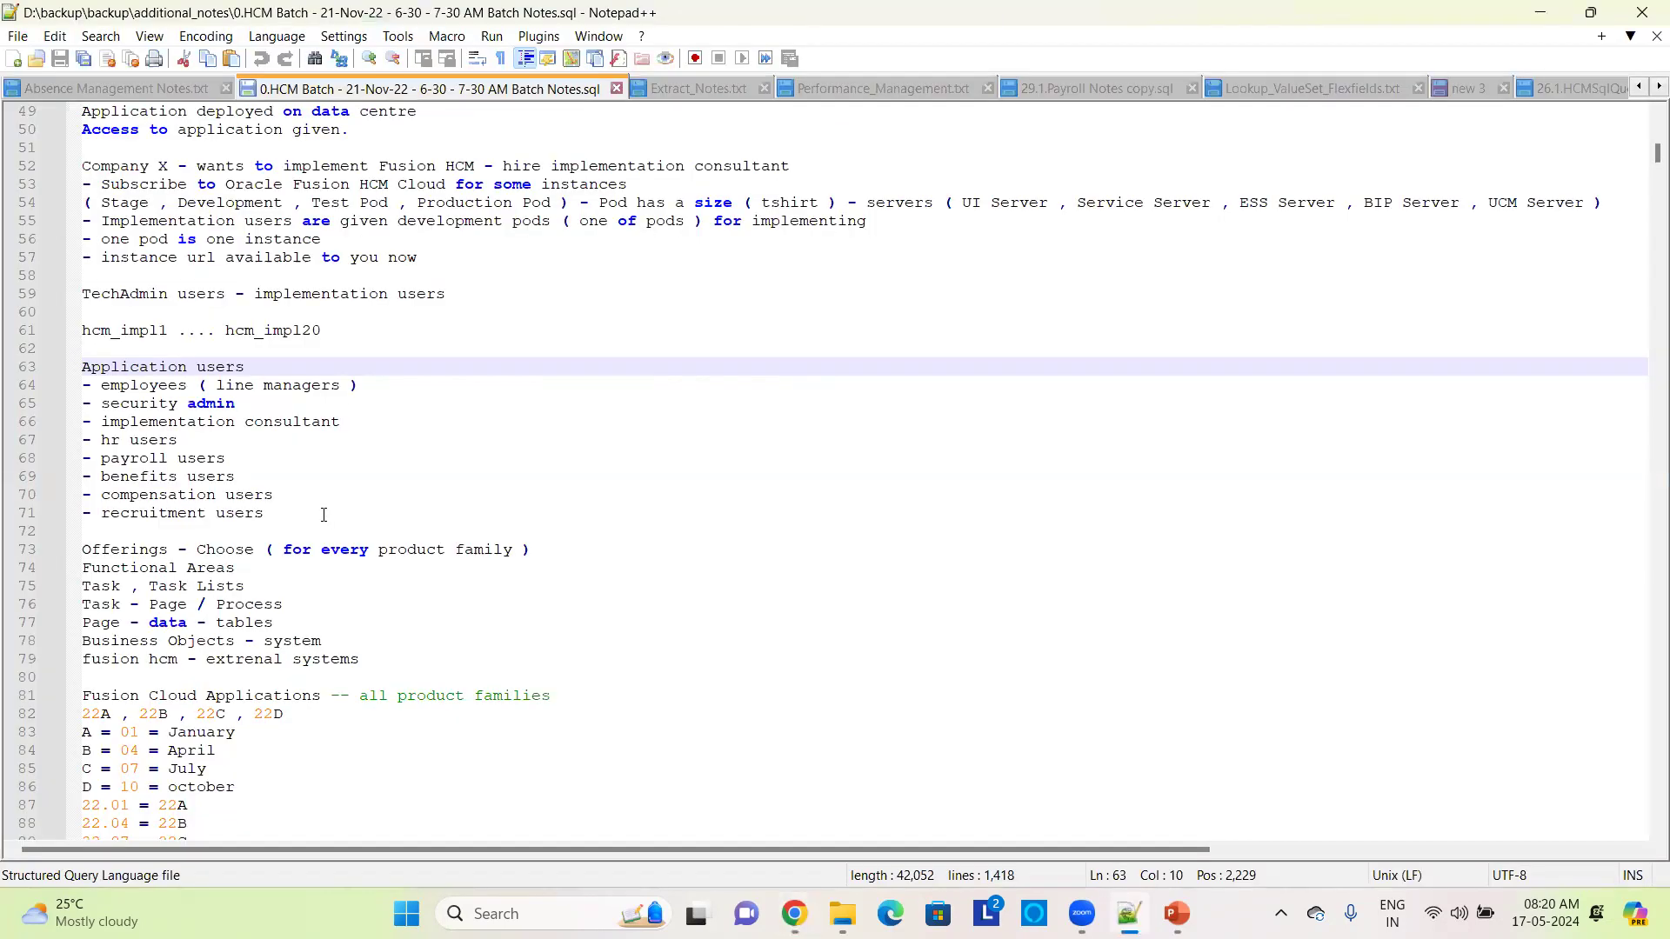
pyautogui.scroll(-1, 324, 514)
pyautogui.scroll(-7, 324, 514)
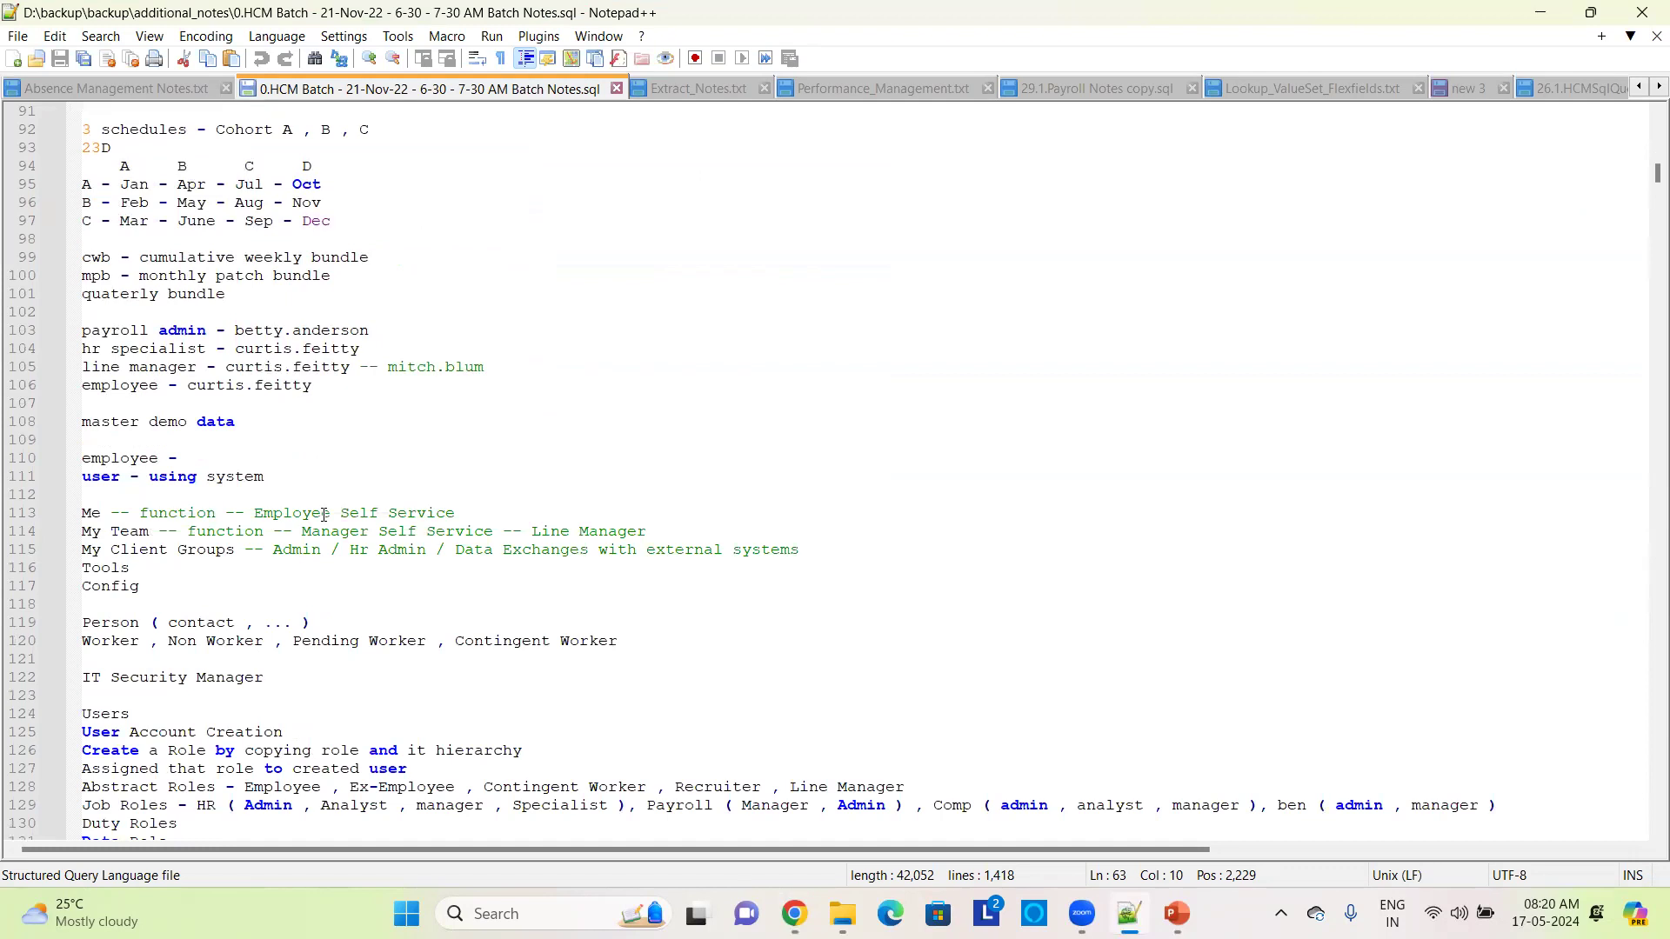
pyautogui.click(99, 513)
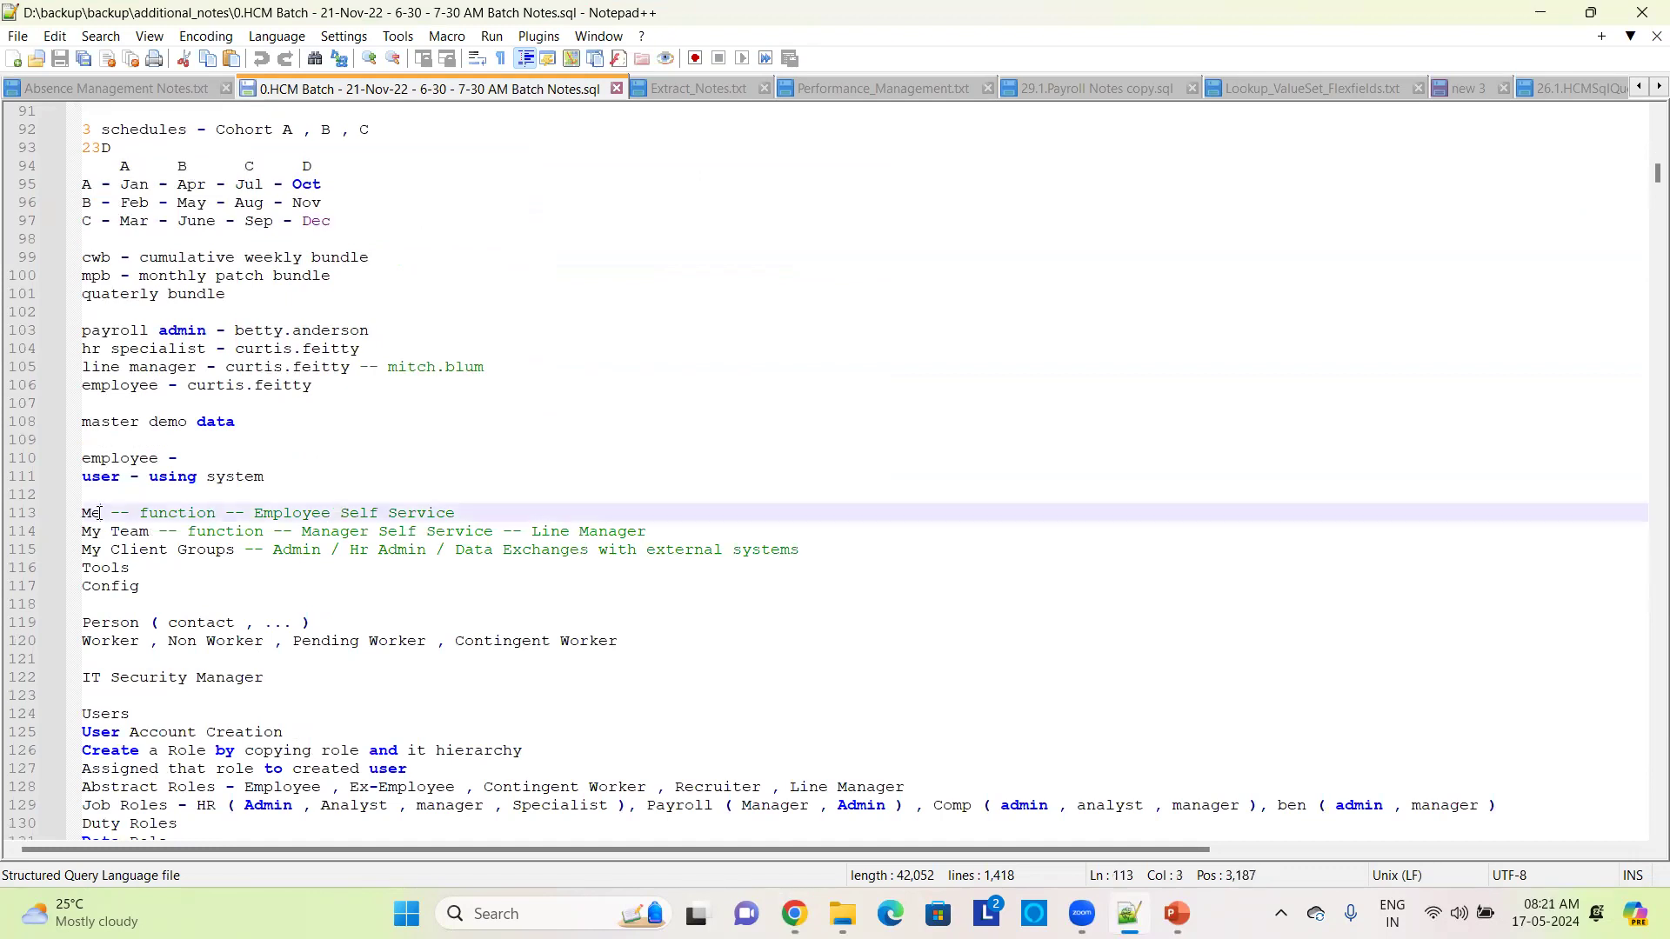
pyautogui.click(467, 514)
pyautogui.click(159, 534)
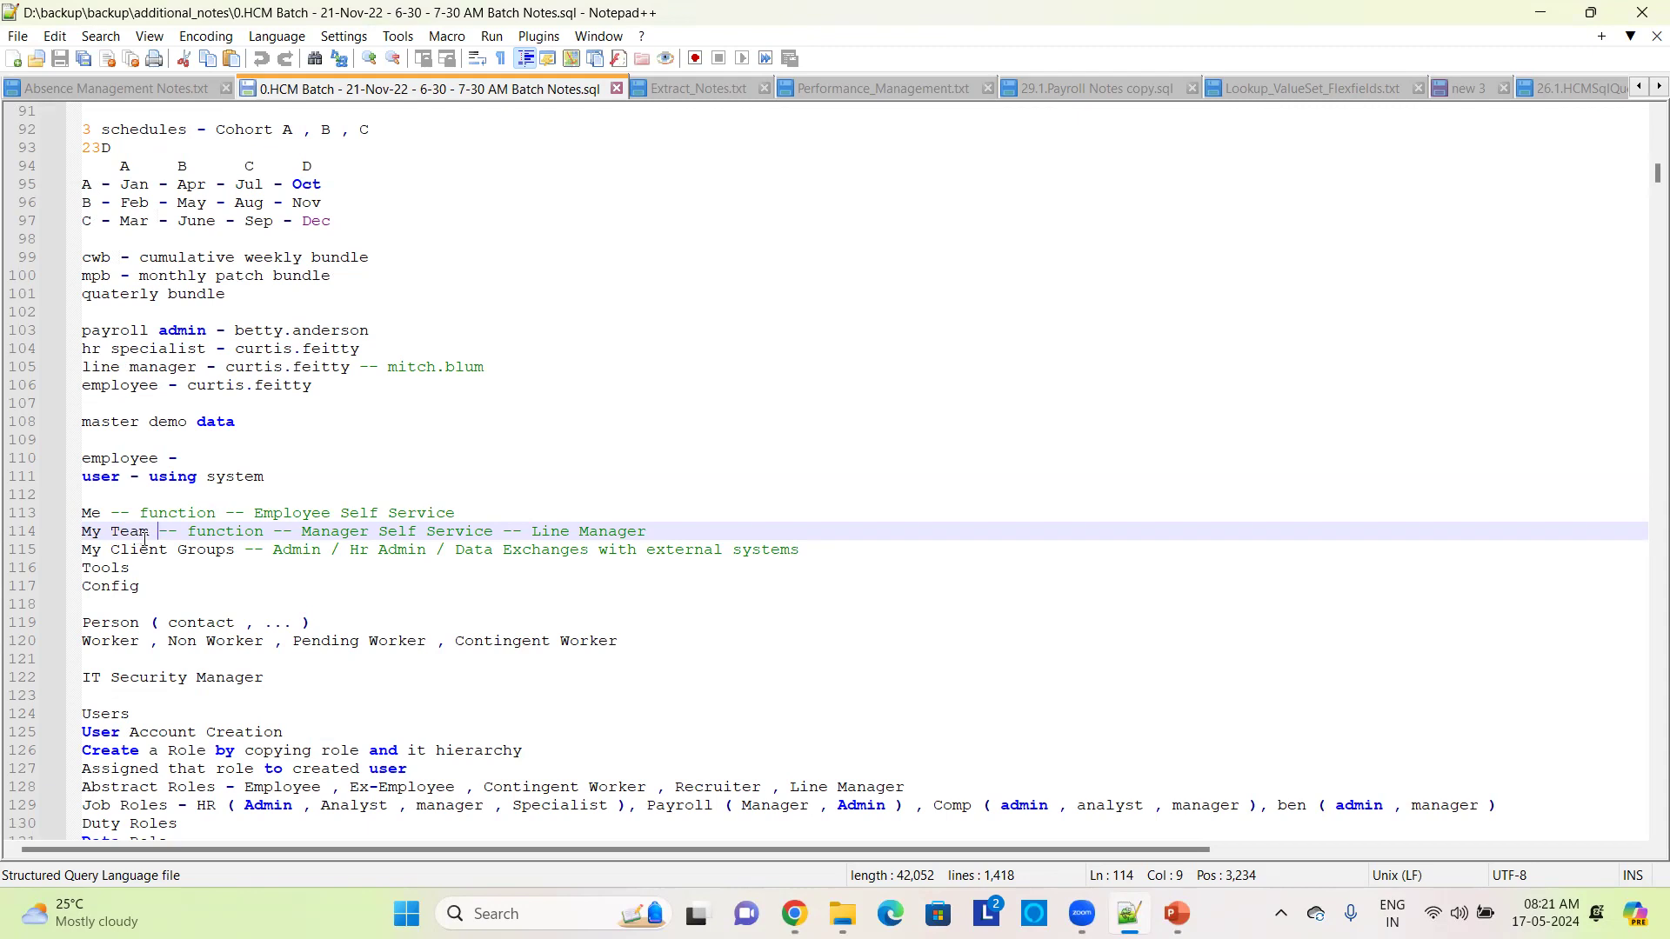
pyautogui.click(89, 552)
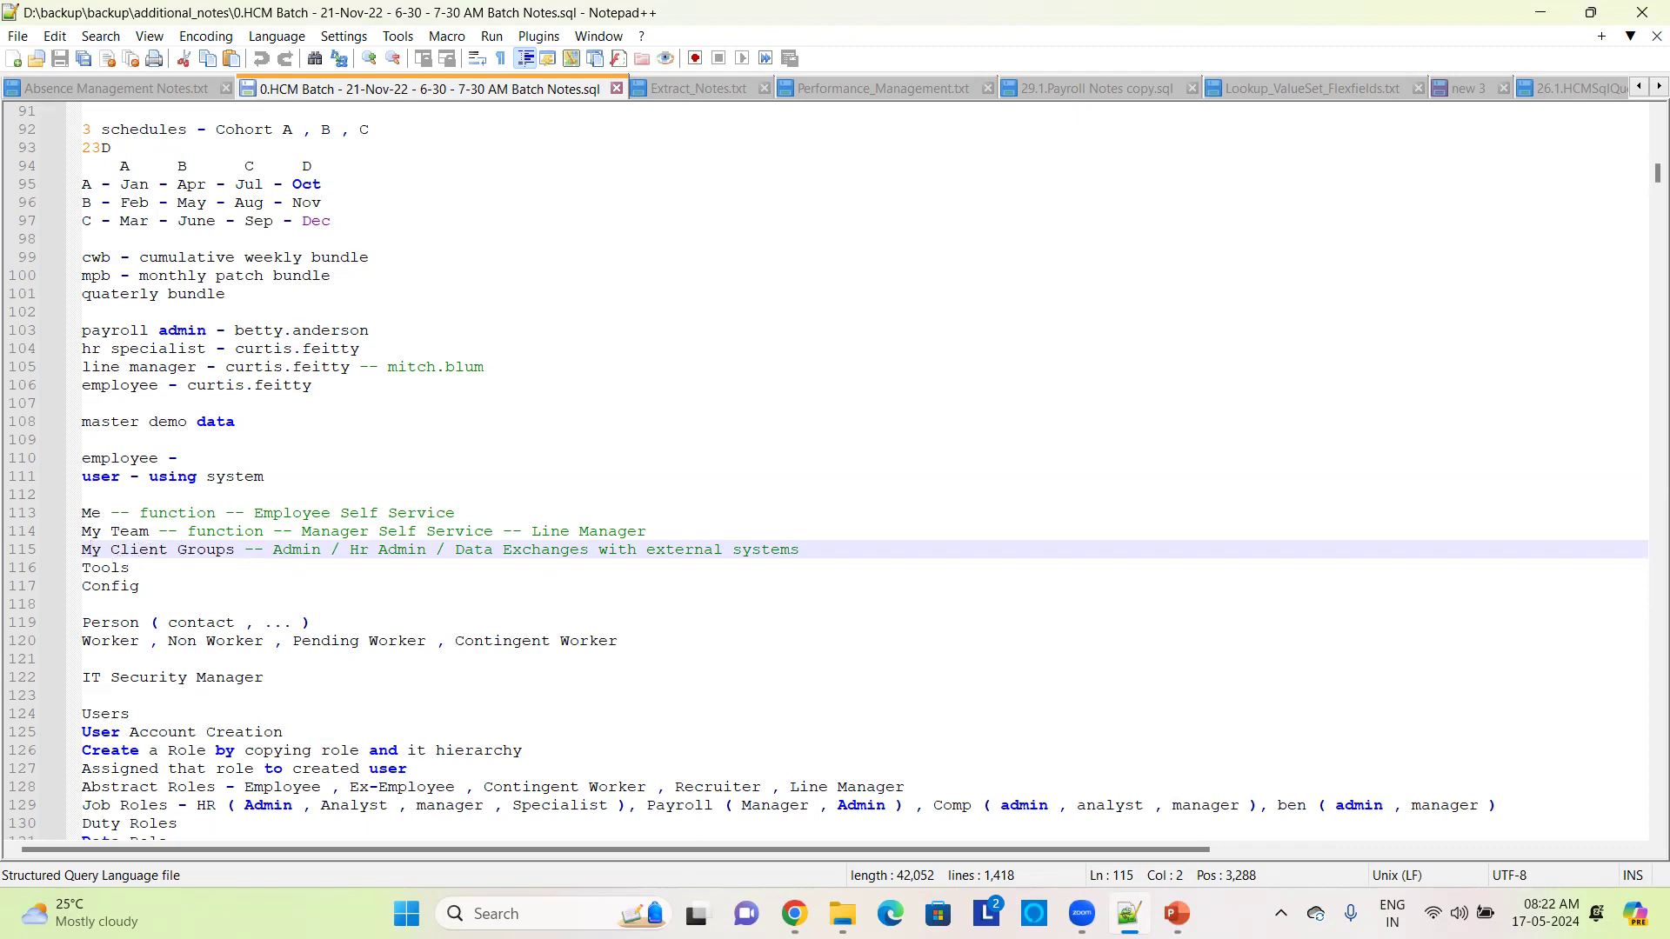
# - Back in Oracle Fusion, open Connections from the Me group, search for the HR specialist employee by first name, and open the profile
pyautogui.hotkey('alt', 'Tab')
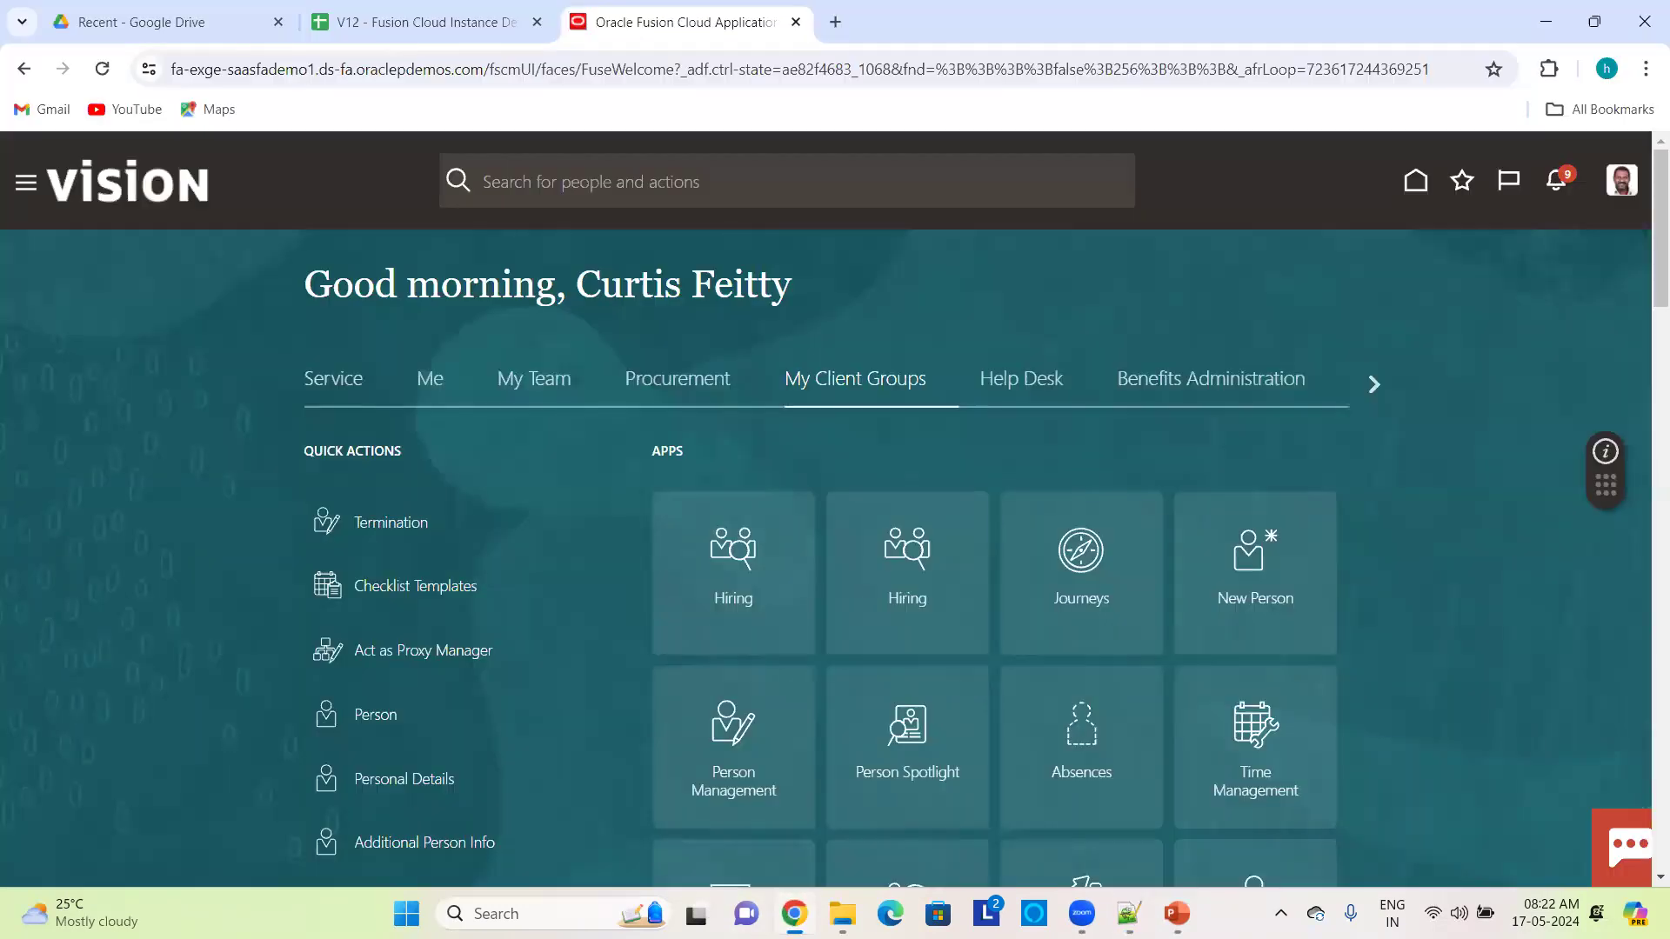
pyautogui.click(26, 183)
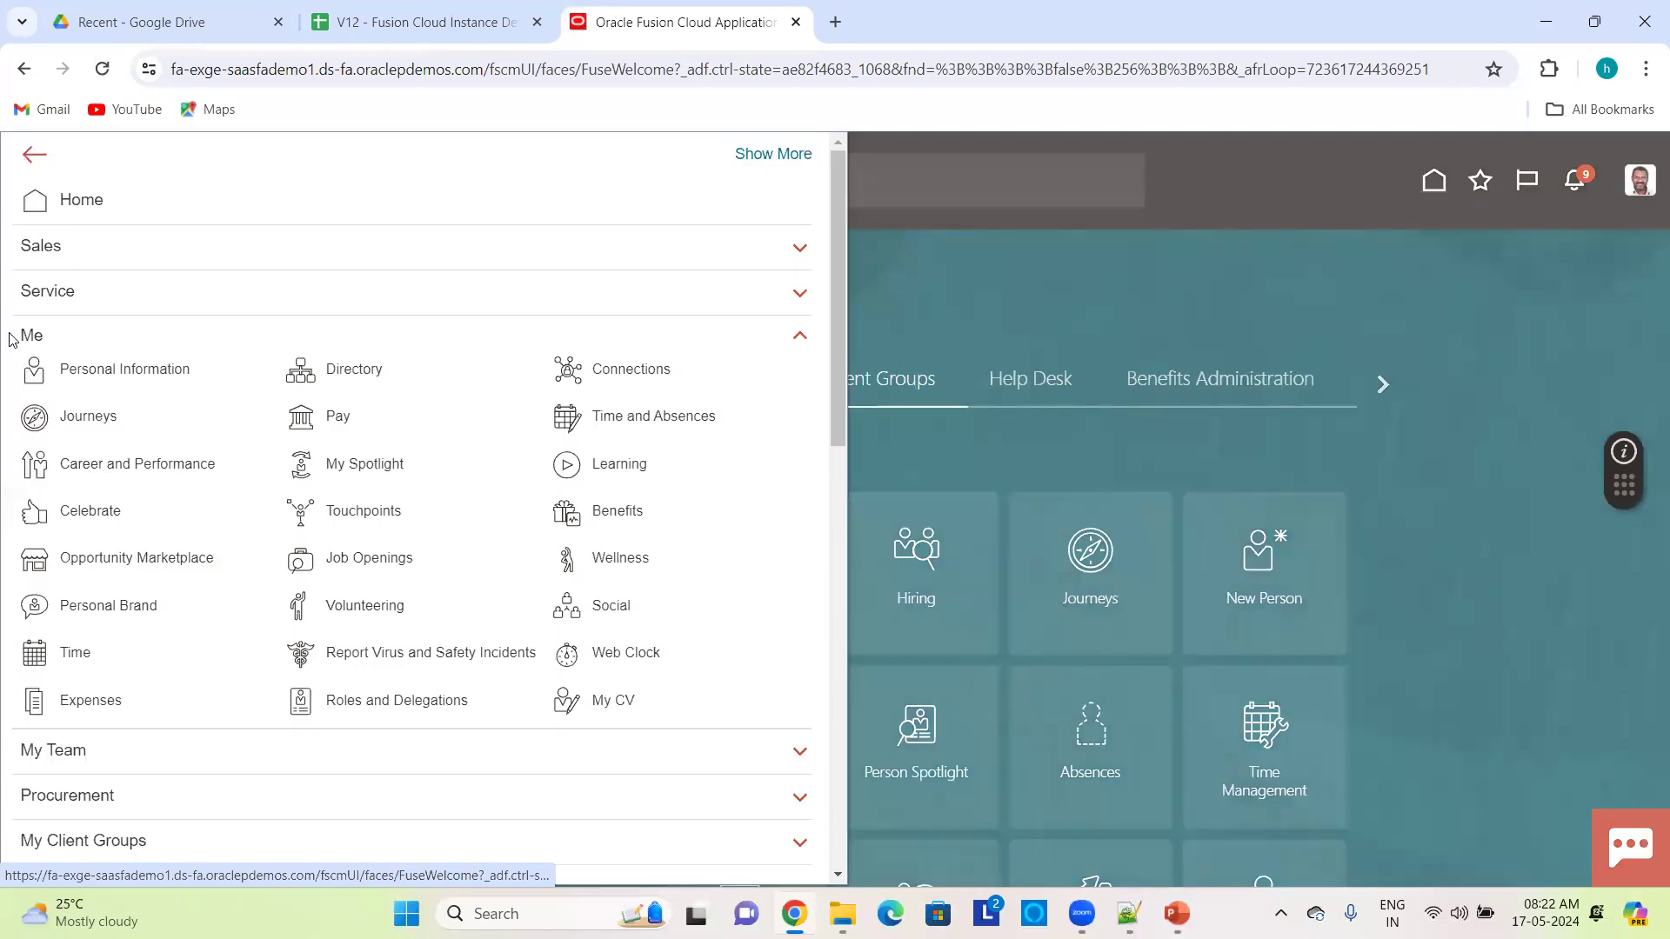
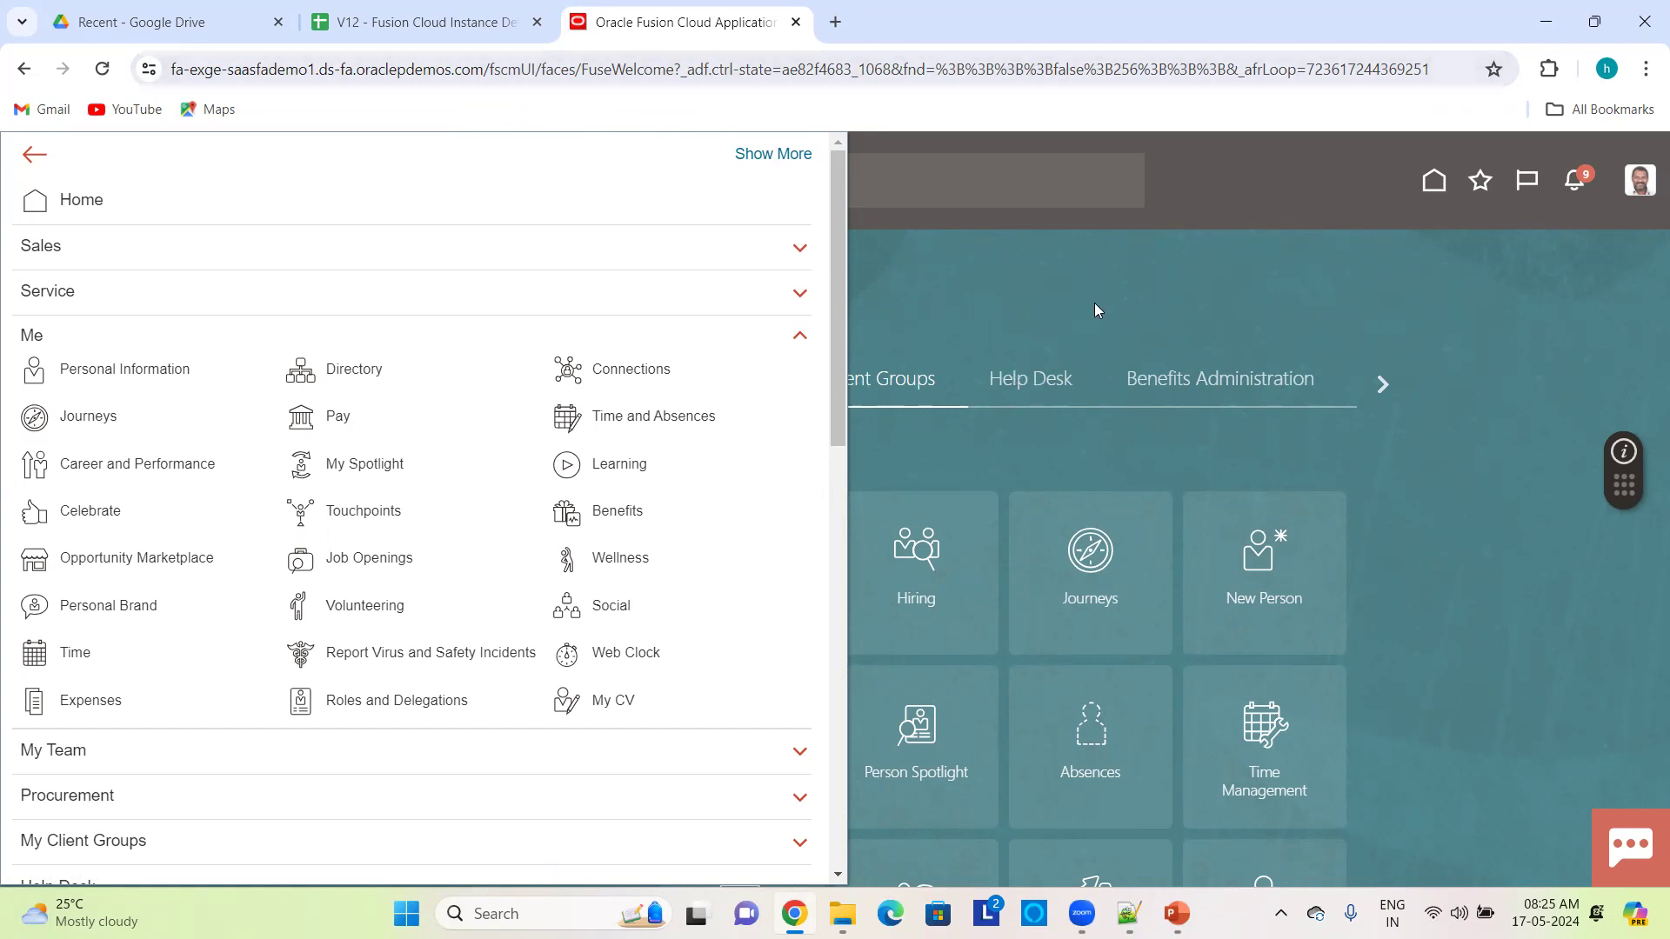
pyautogui.click(570, 372)
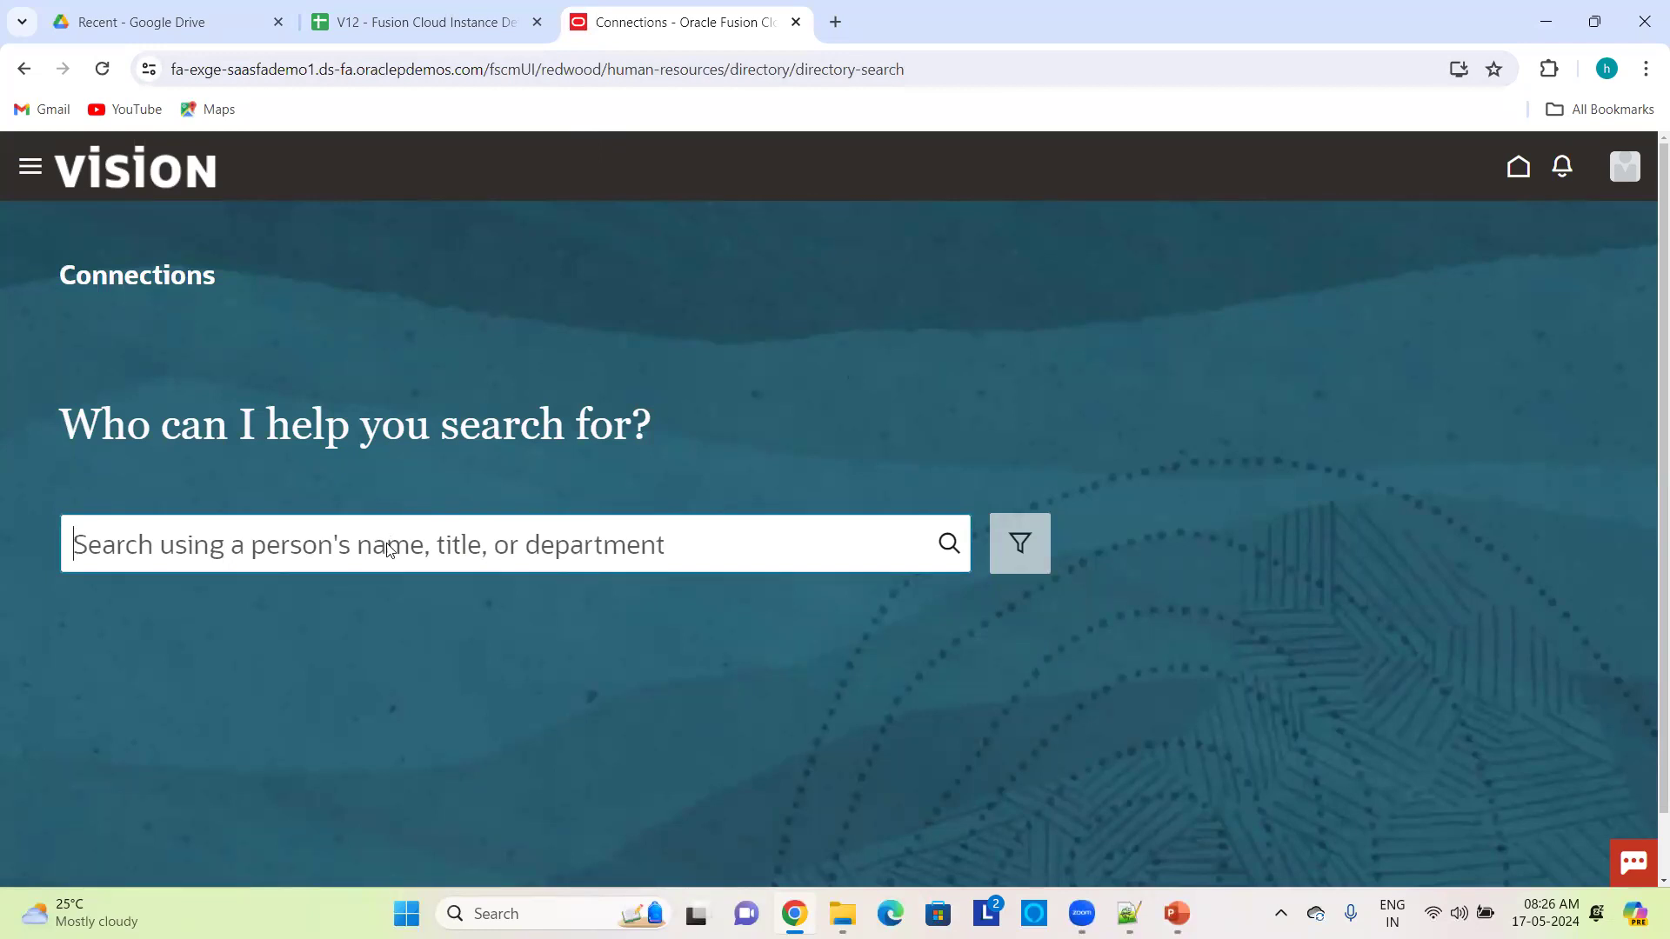
pyautogui.write('curtis')
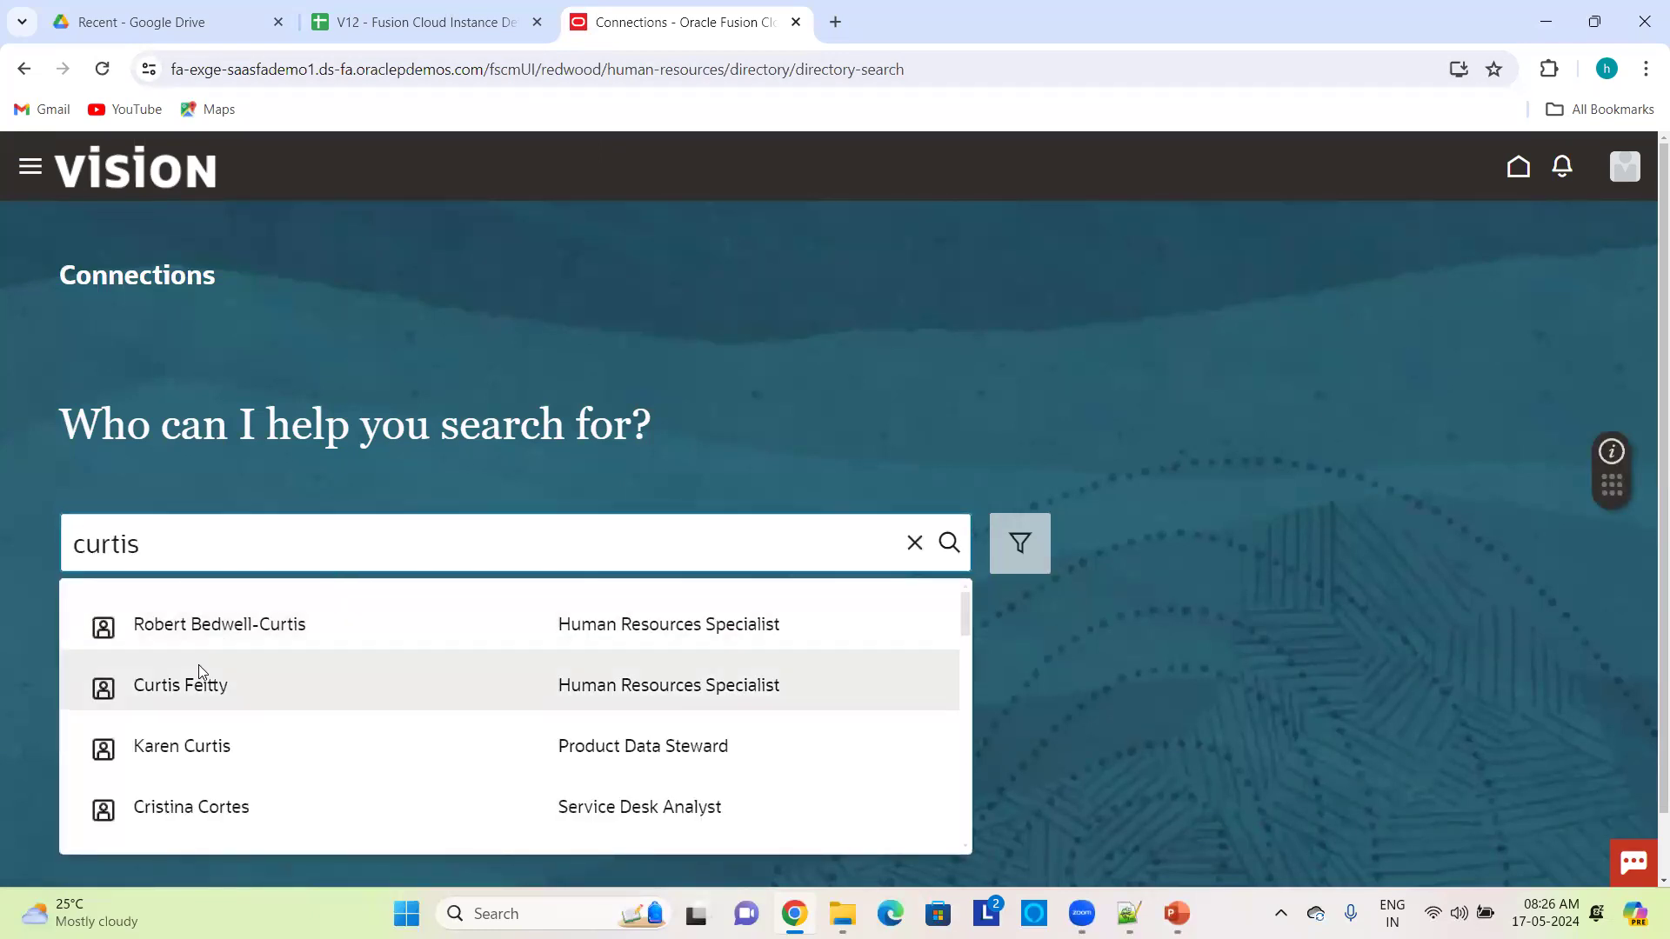
pyautogui.click(184, 693)
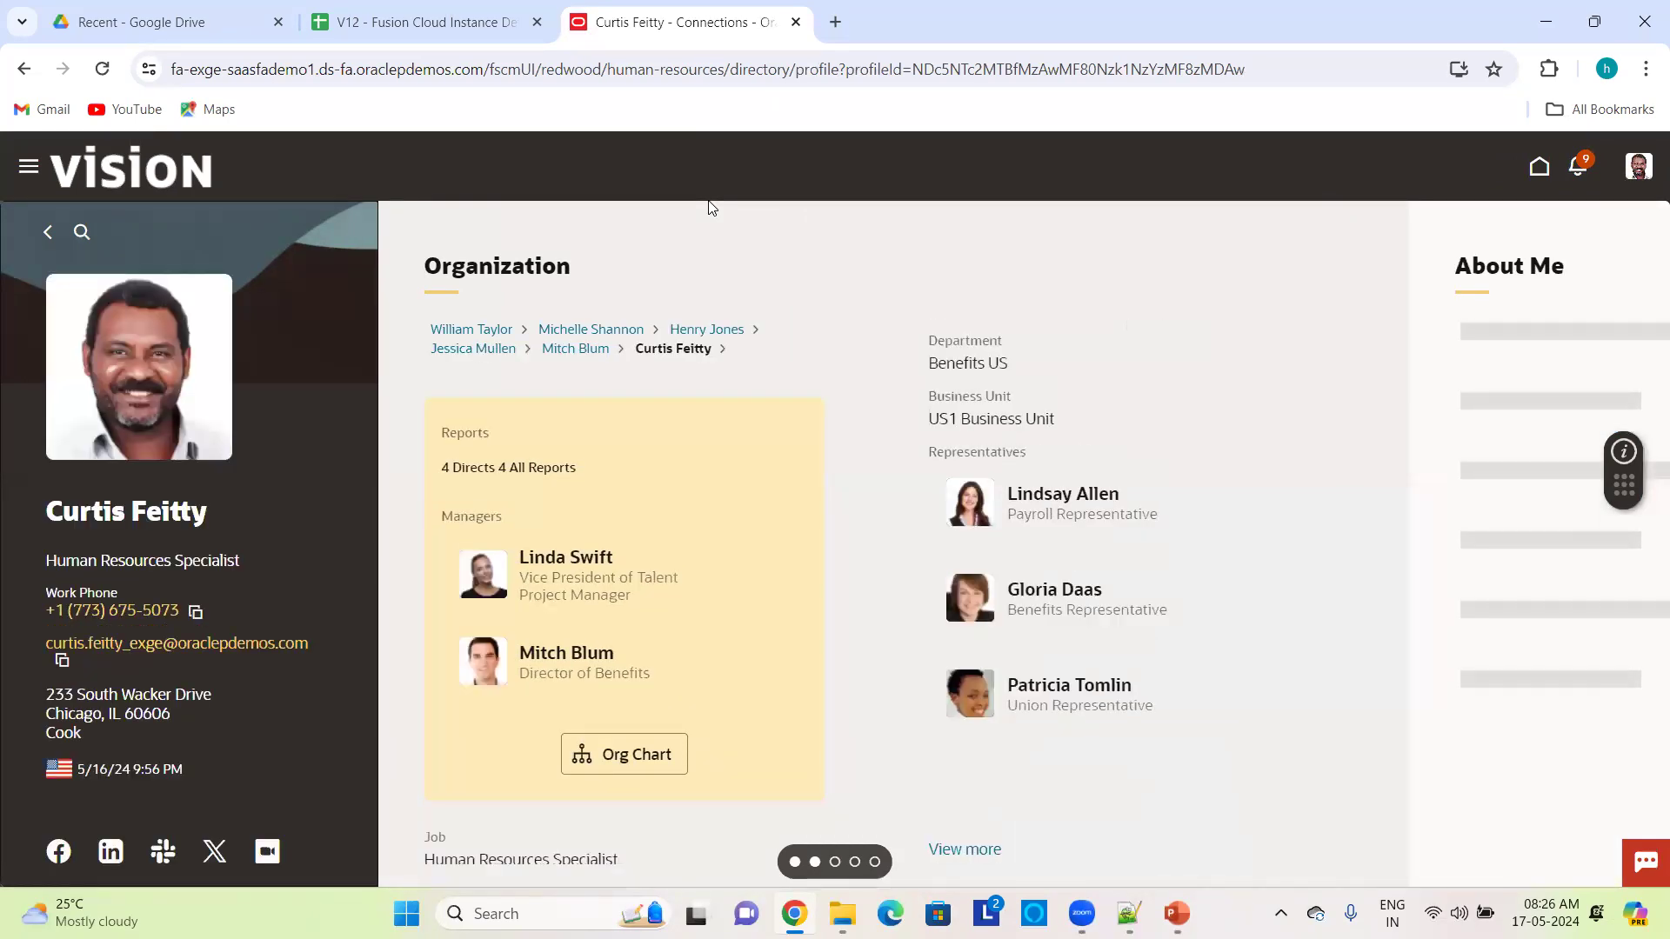
# - Check the instance URLs in the Fusion Cloud Instance Details spreadsheet, and return to the employee's Connections profile
pyautogui.click(426, 22)
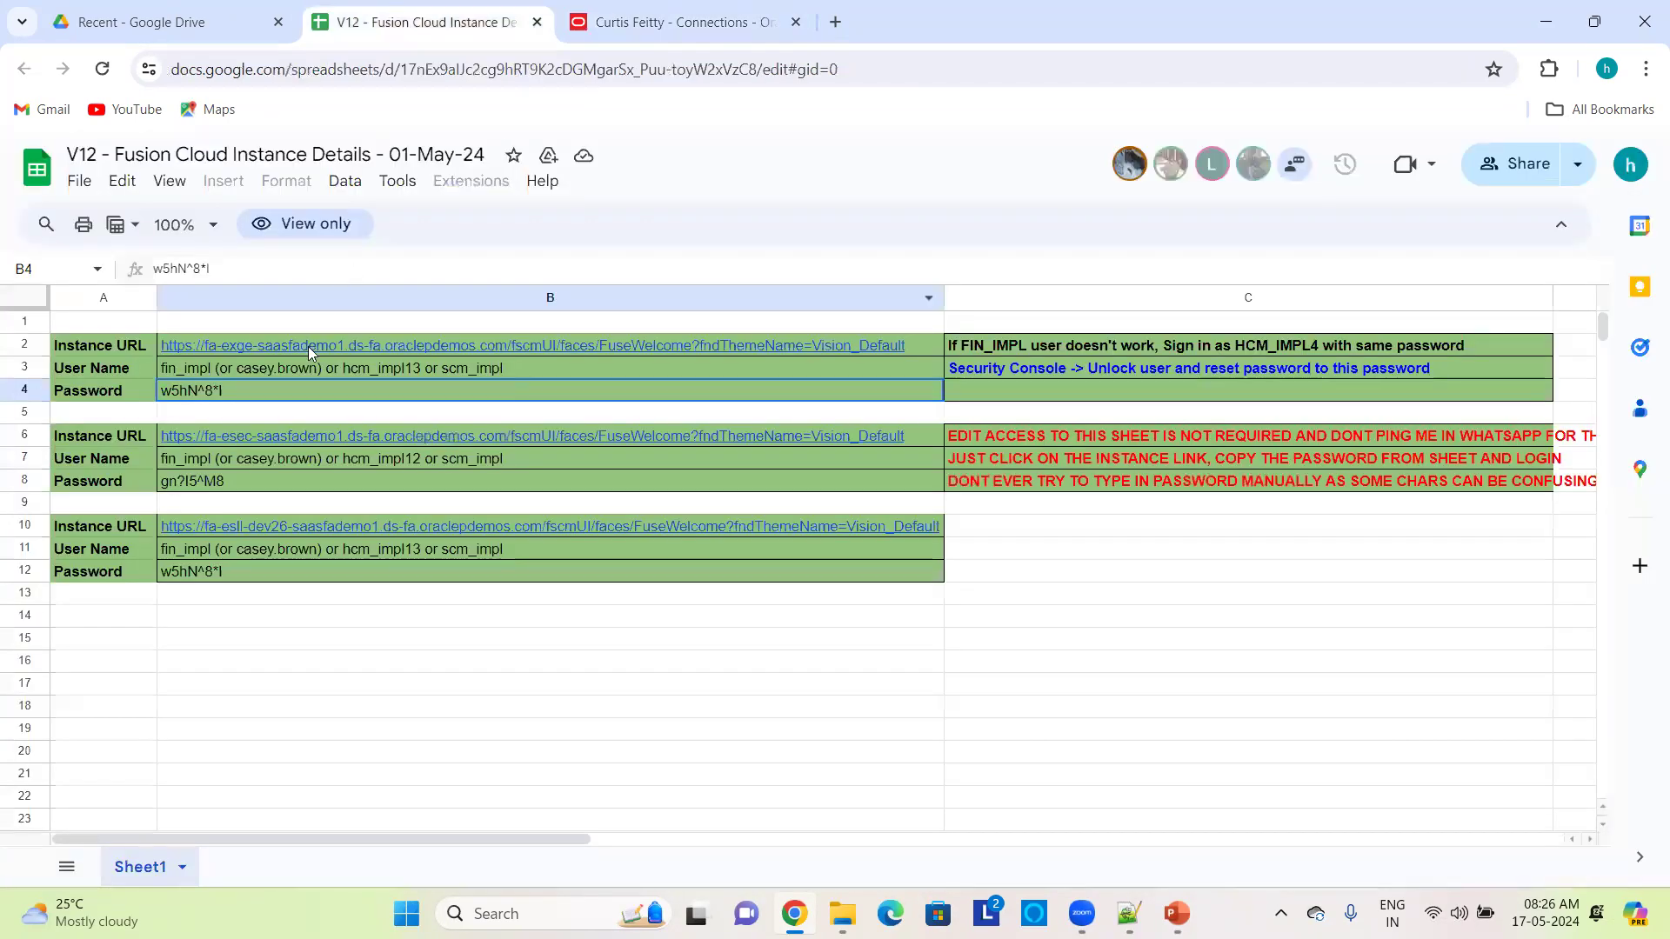
pyautogui.moveTo(293, 438)
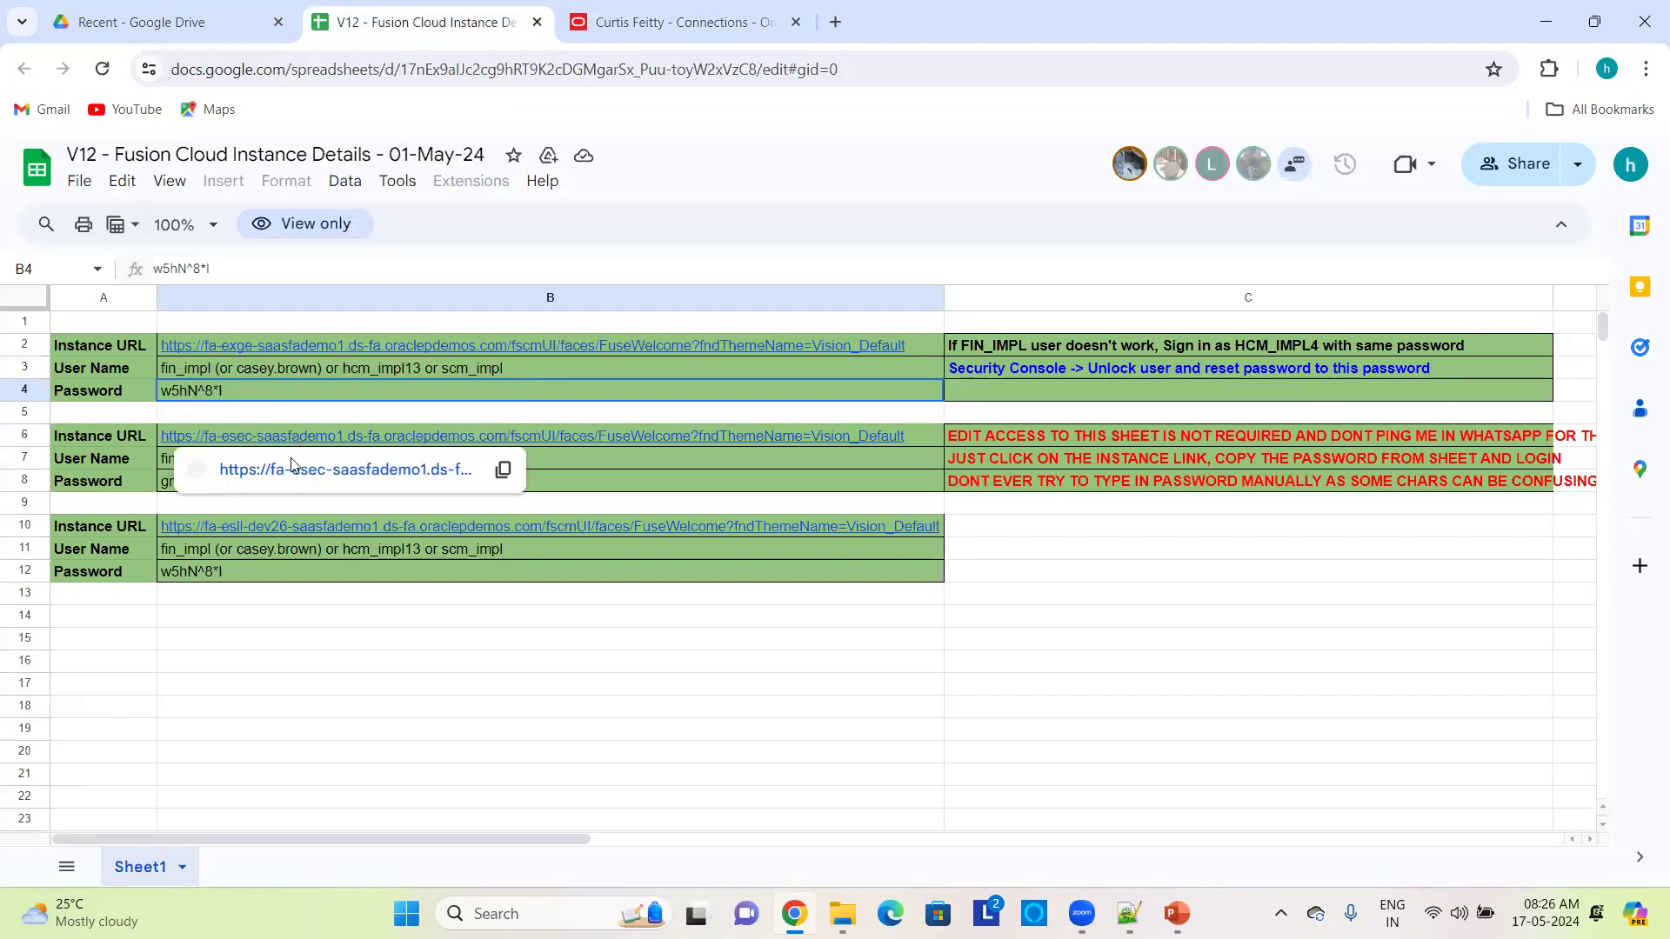
pyautogui.hotkey('ctrl', 'Tab')
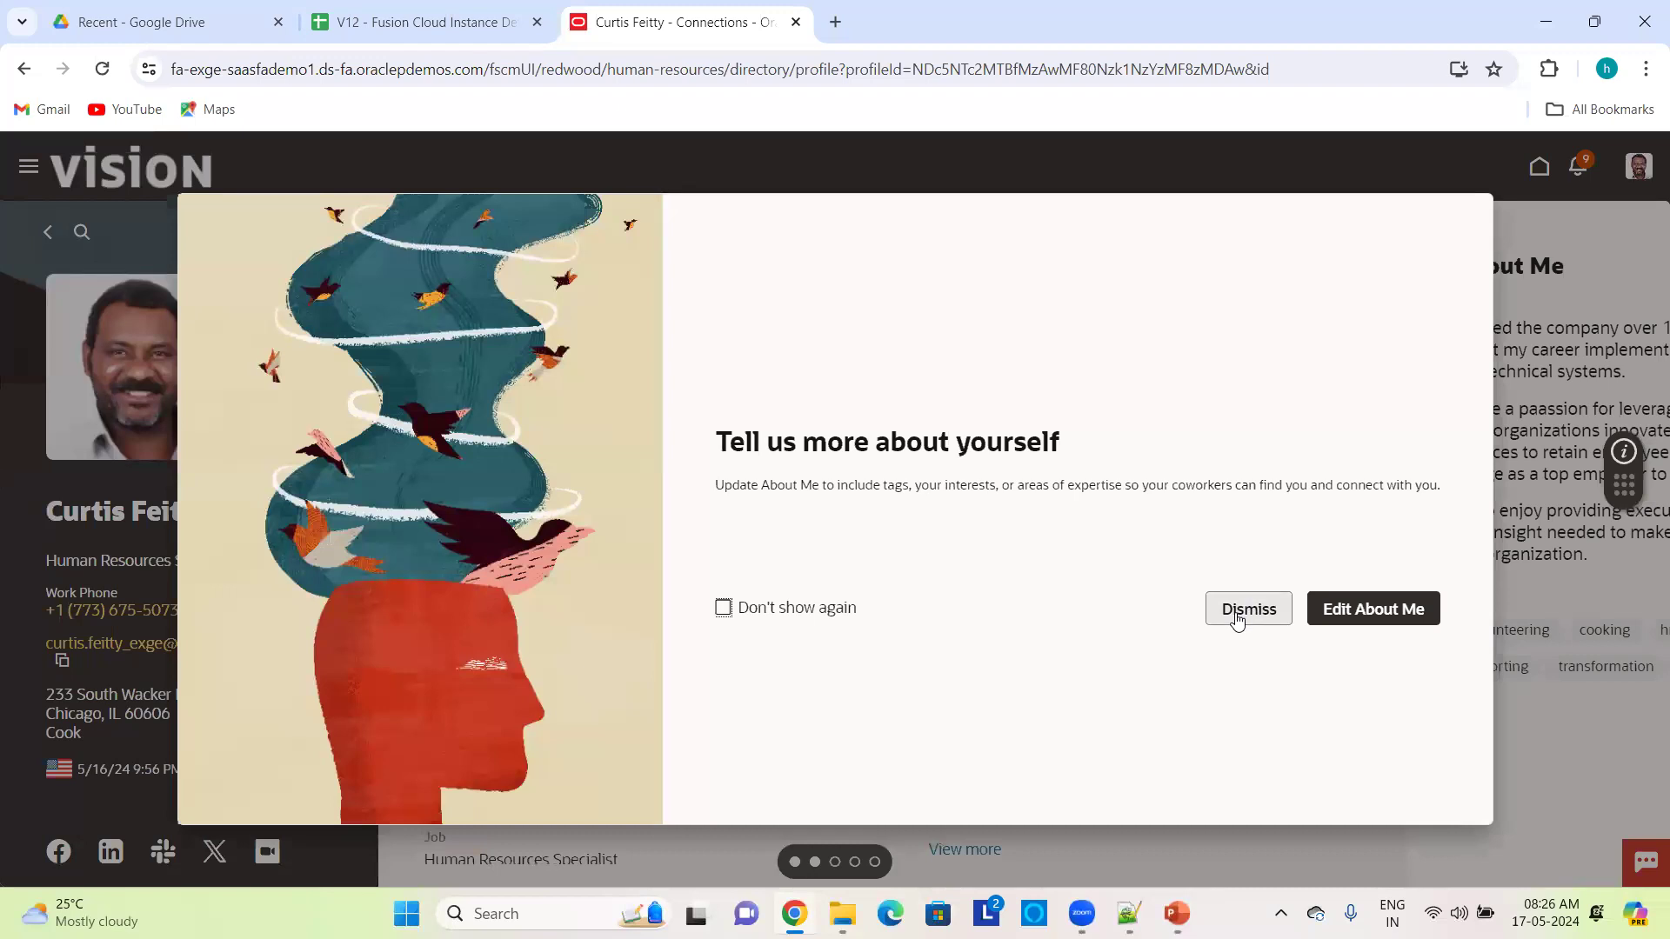
# - Dismiss the About Me update prompt and review the profile's Organization, About Me, Skills and Development, Experience and What Others Think sections
pyautogui.click(1237, 620)
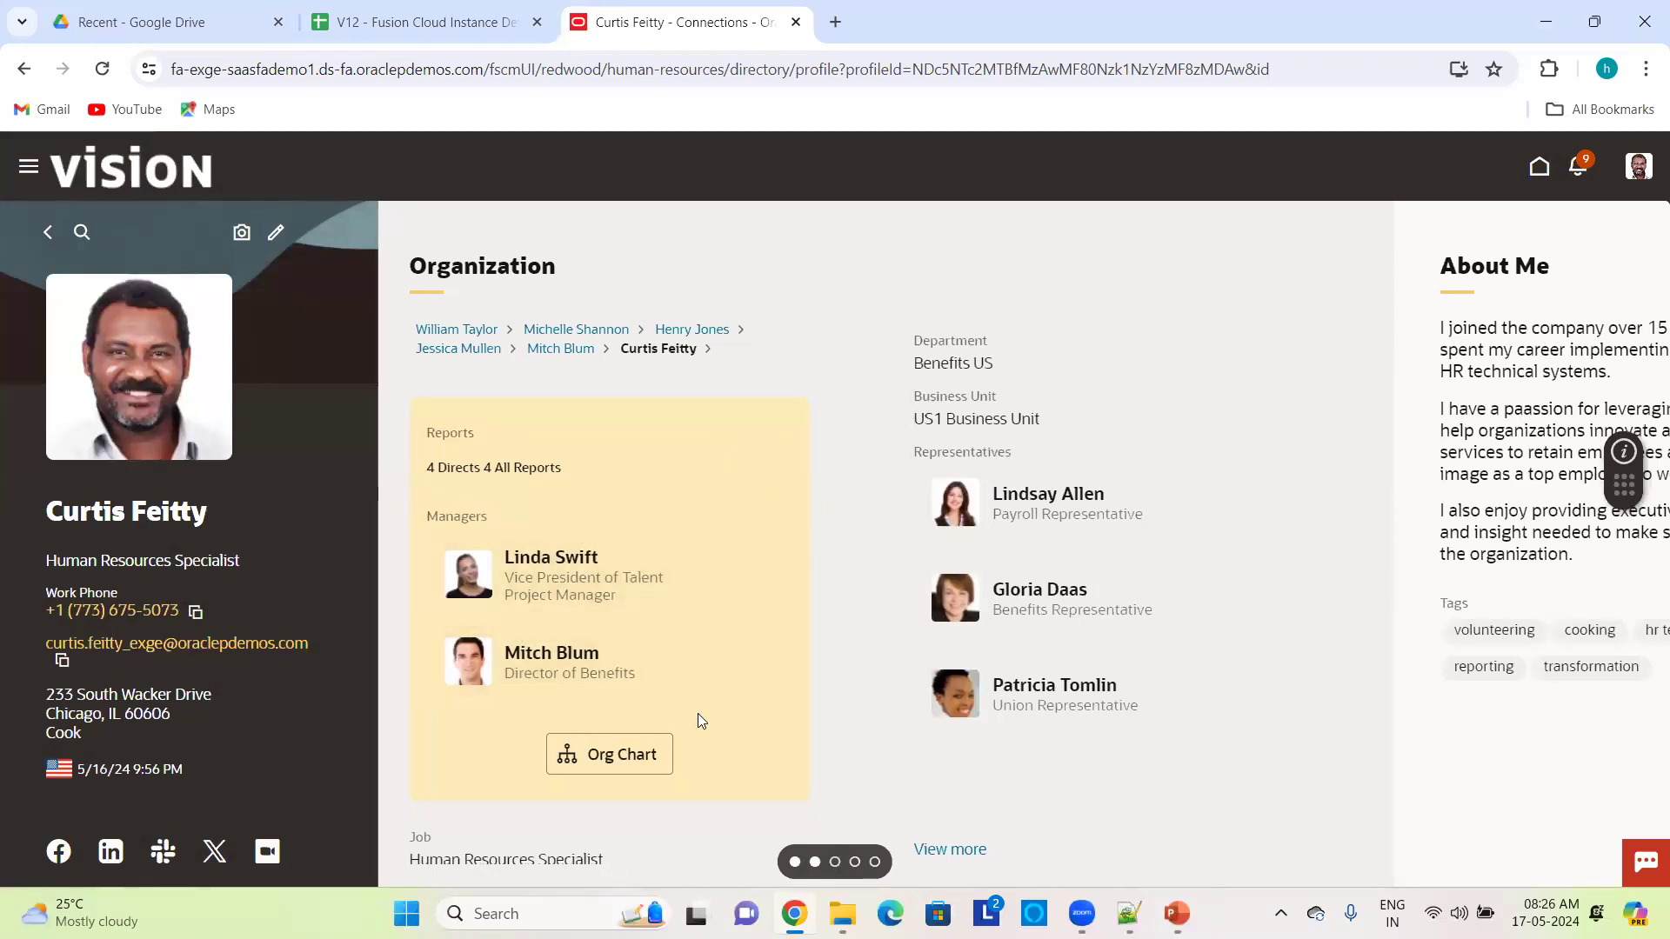
pyautogui.scroll(-1, 697, 715)
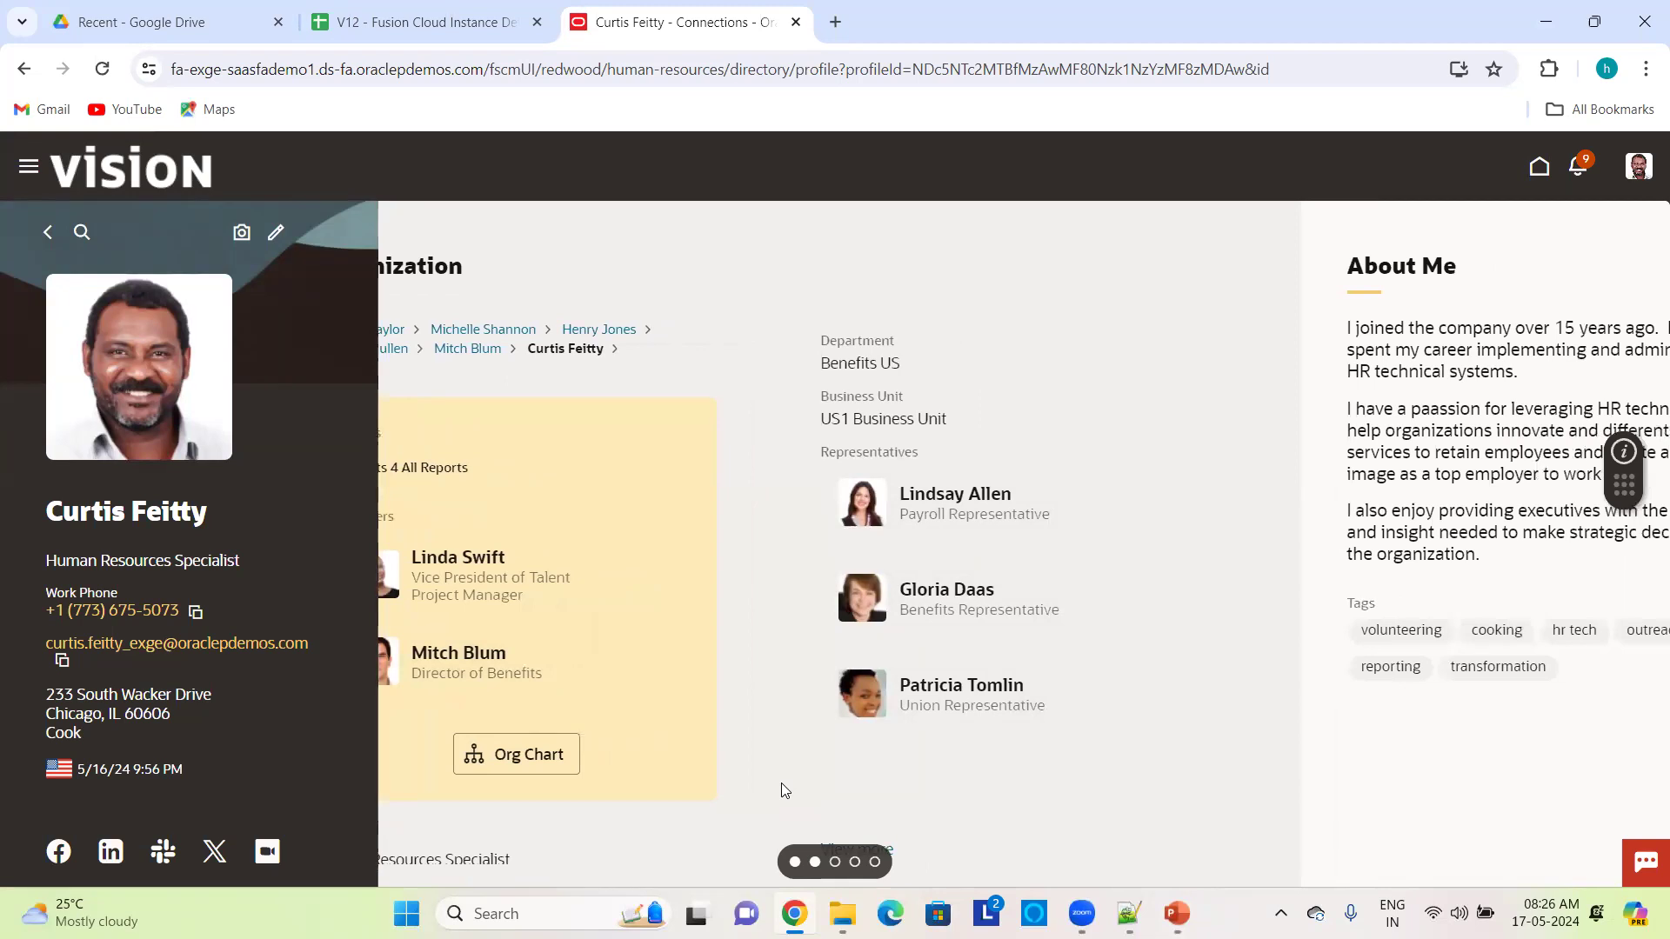
pyautogui.click(699, 854)
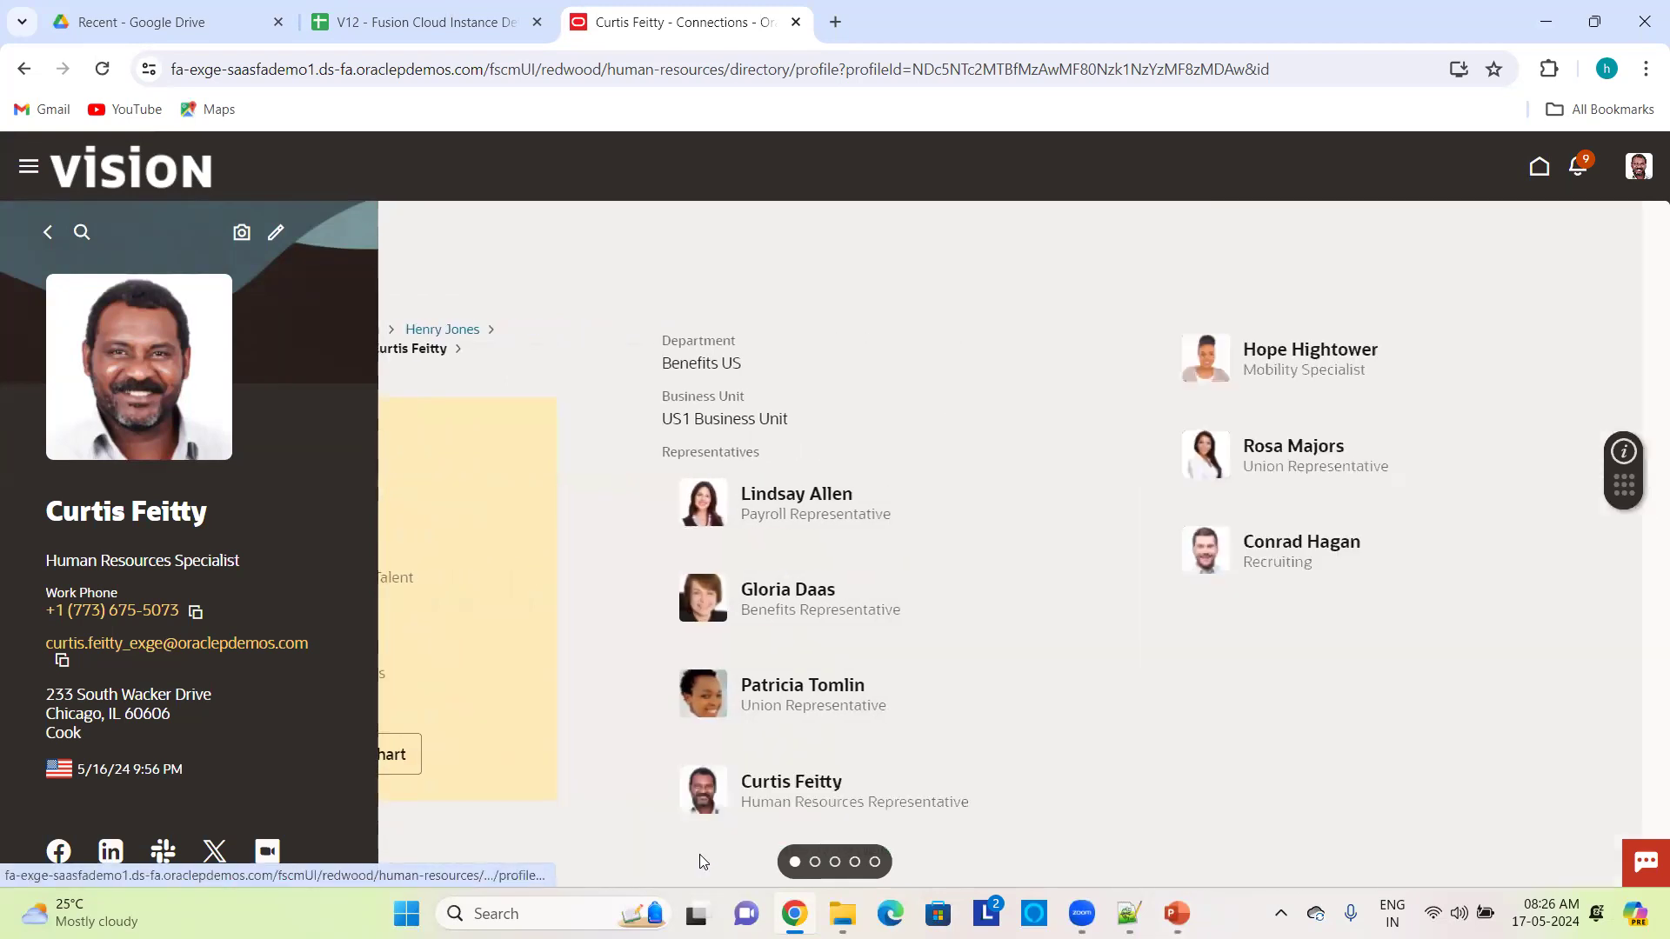
pyautogui.scroll(-1, 1117, 599)
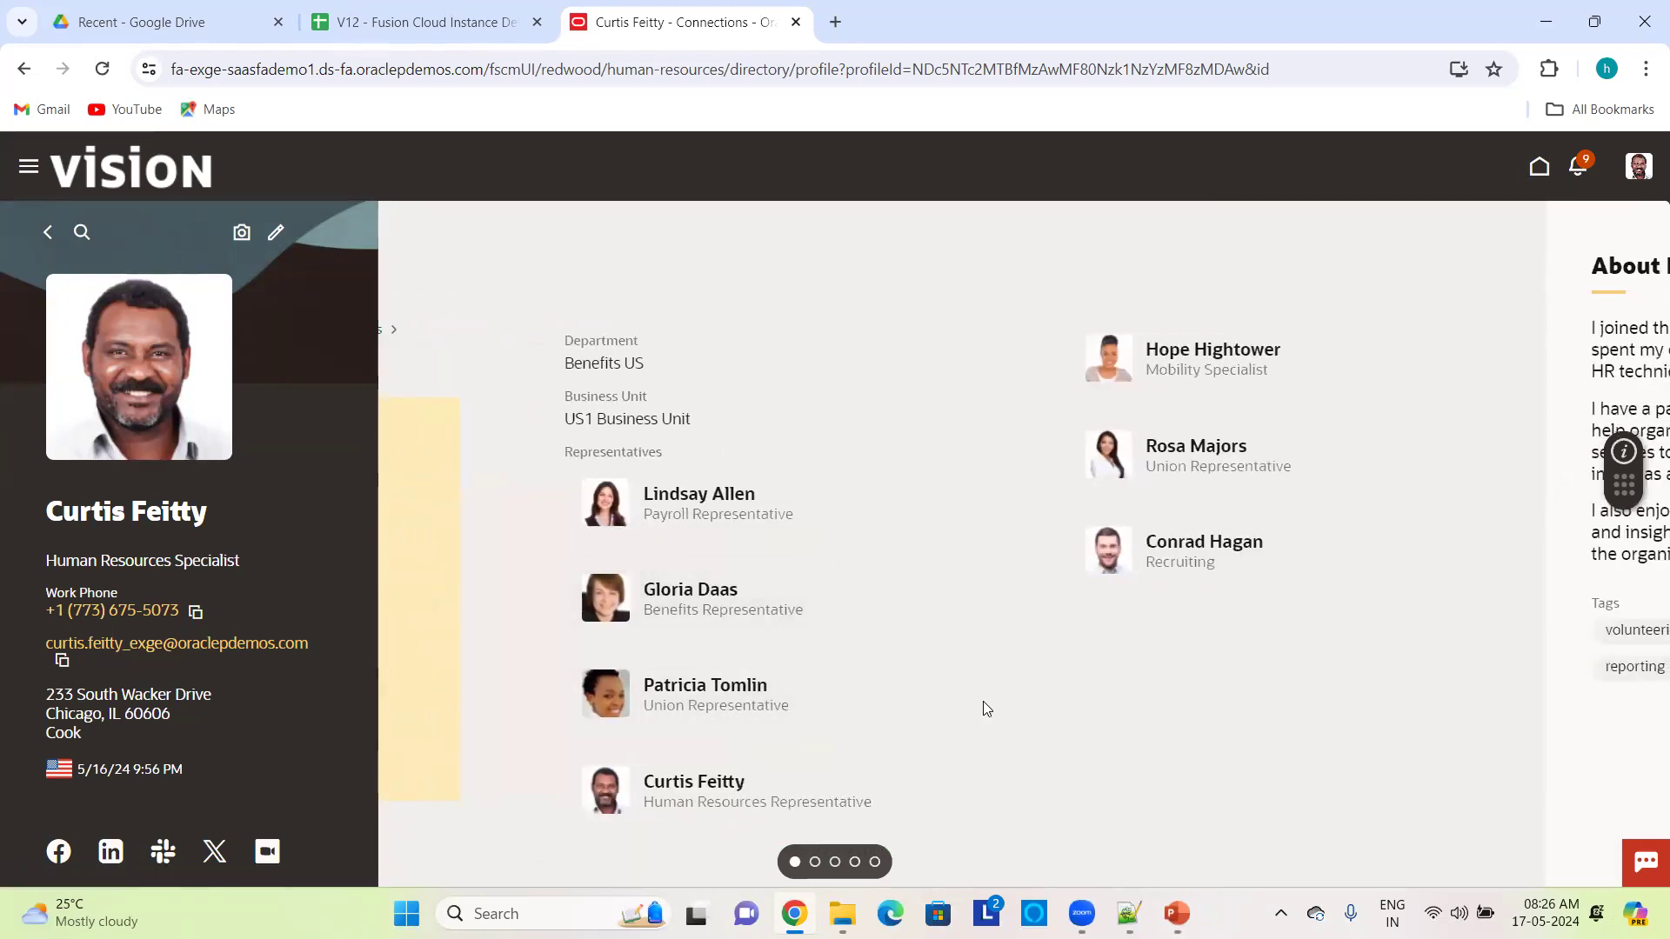
pyautogui.scroll(-2, 983, 701)
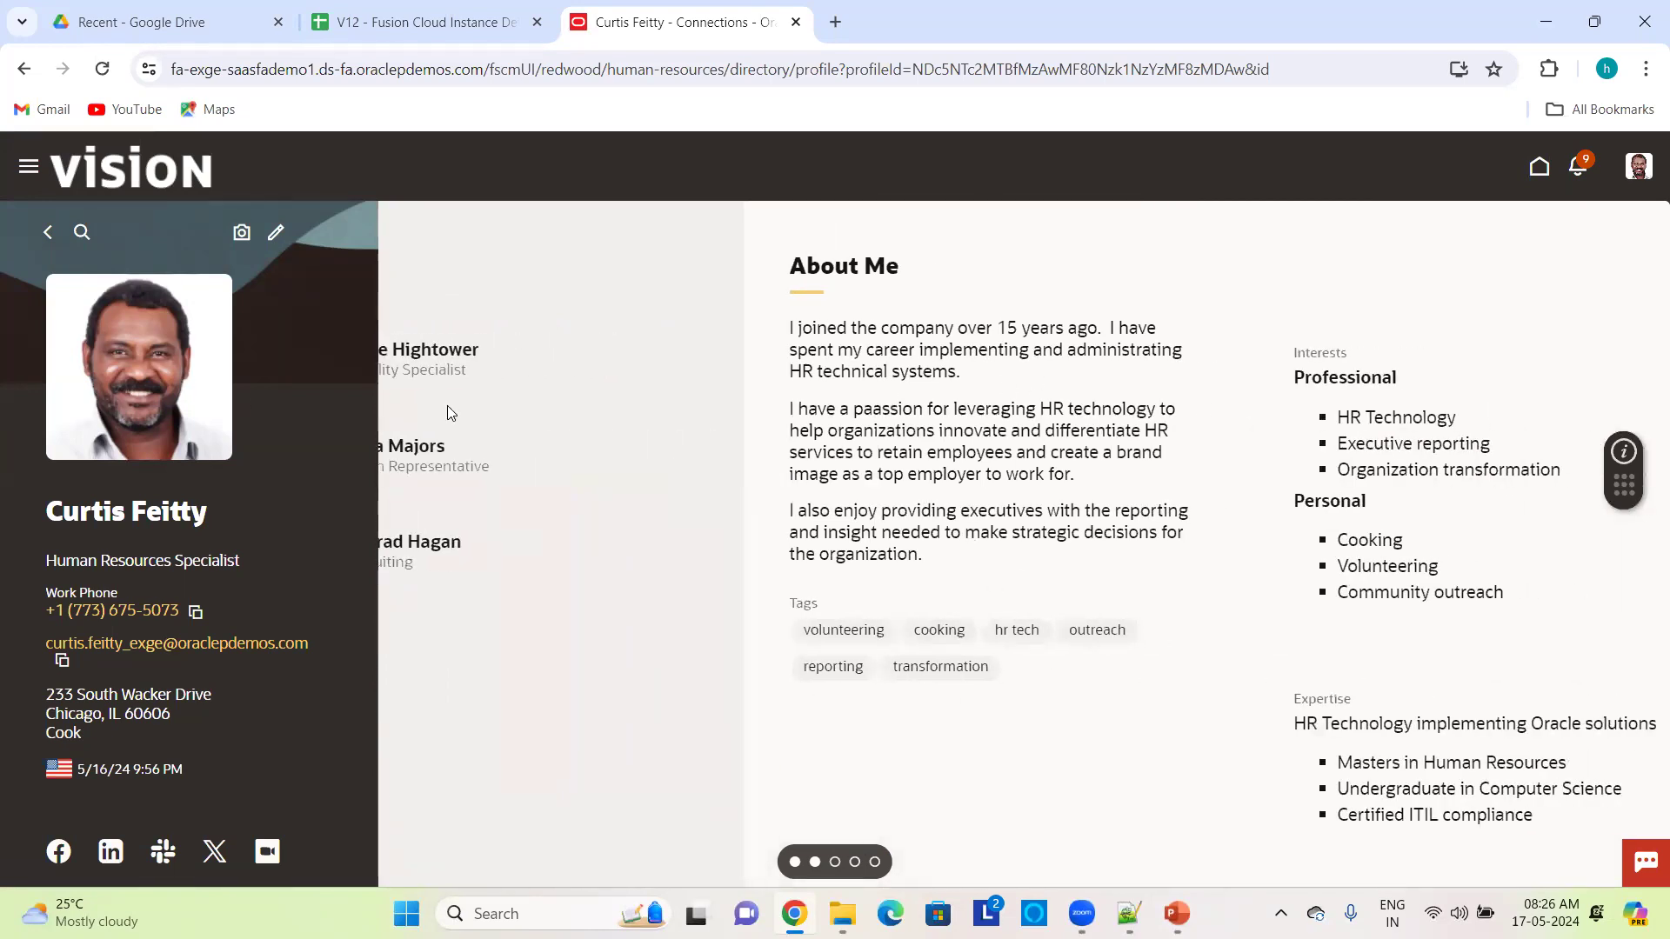
pyautogui.scroll(-1, 1030, 399)
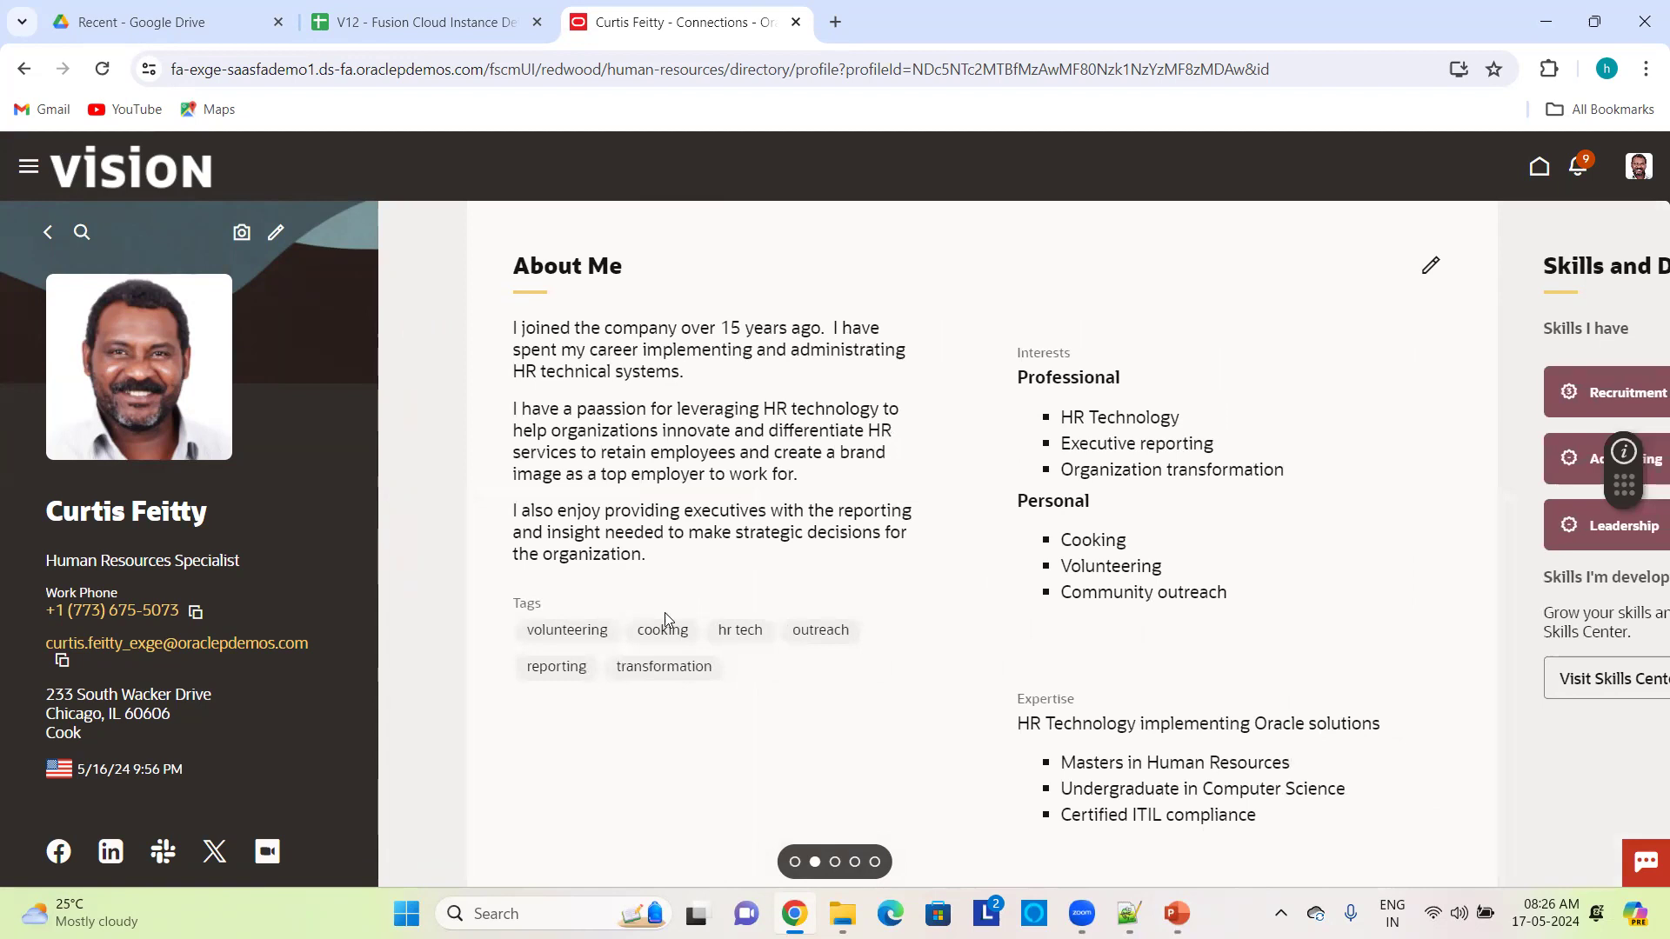
pyautogui.scroll(-2, 1129, 639)
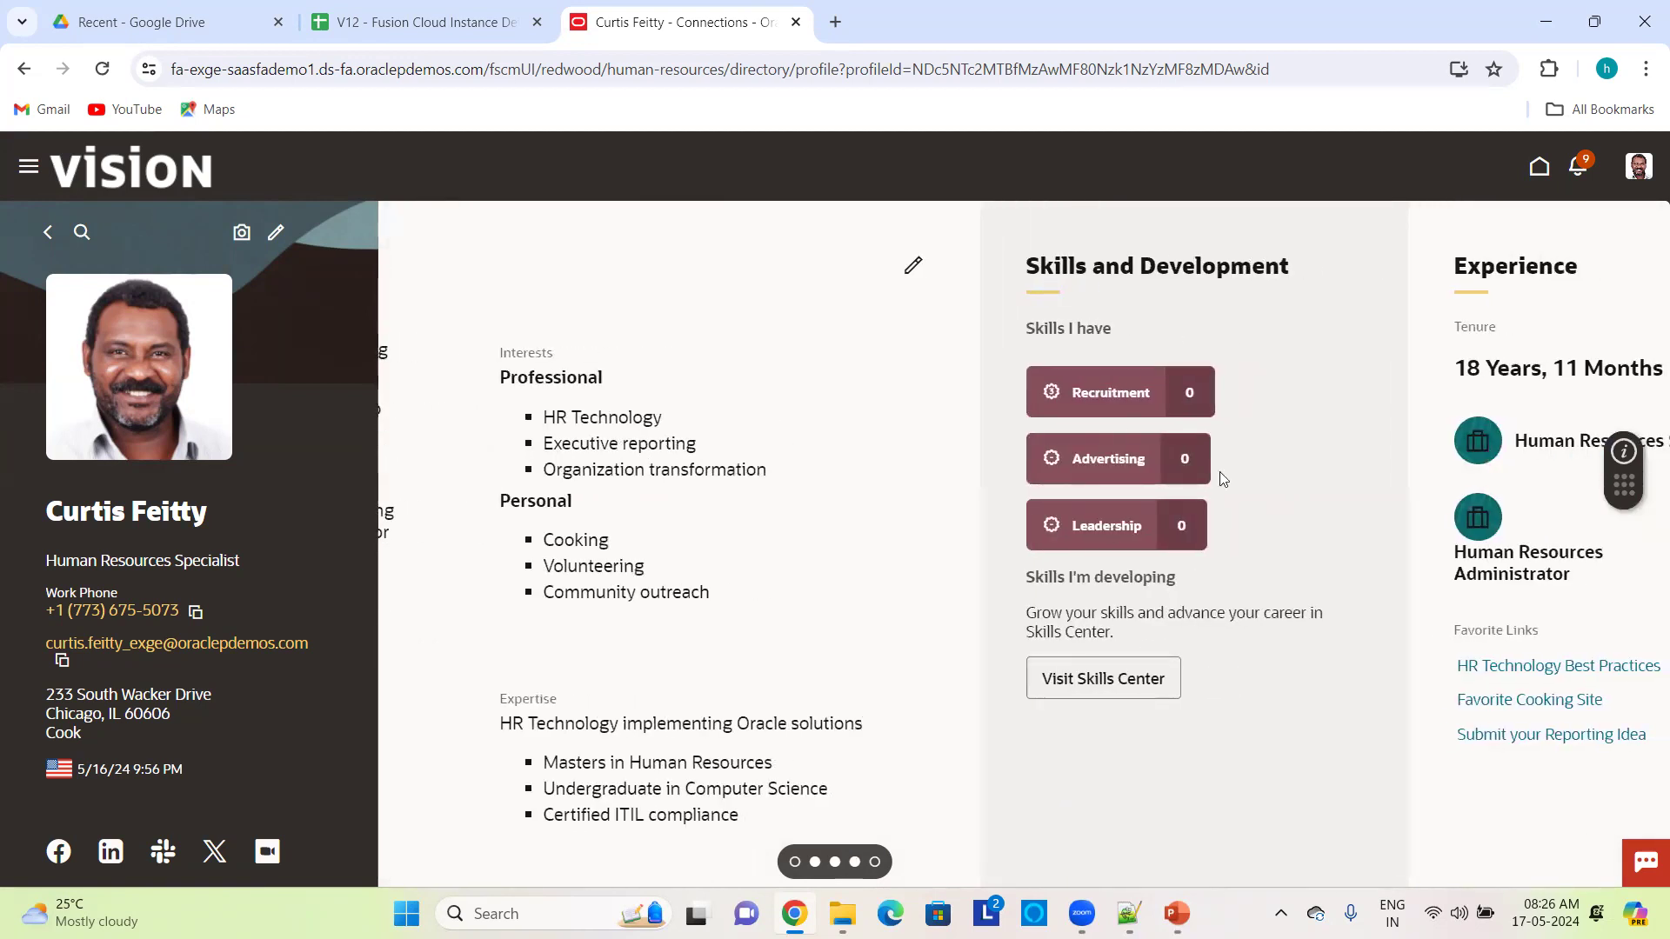
pyautogui.scroll(-1, 1256, 746)
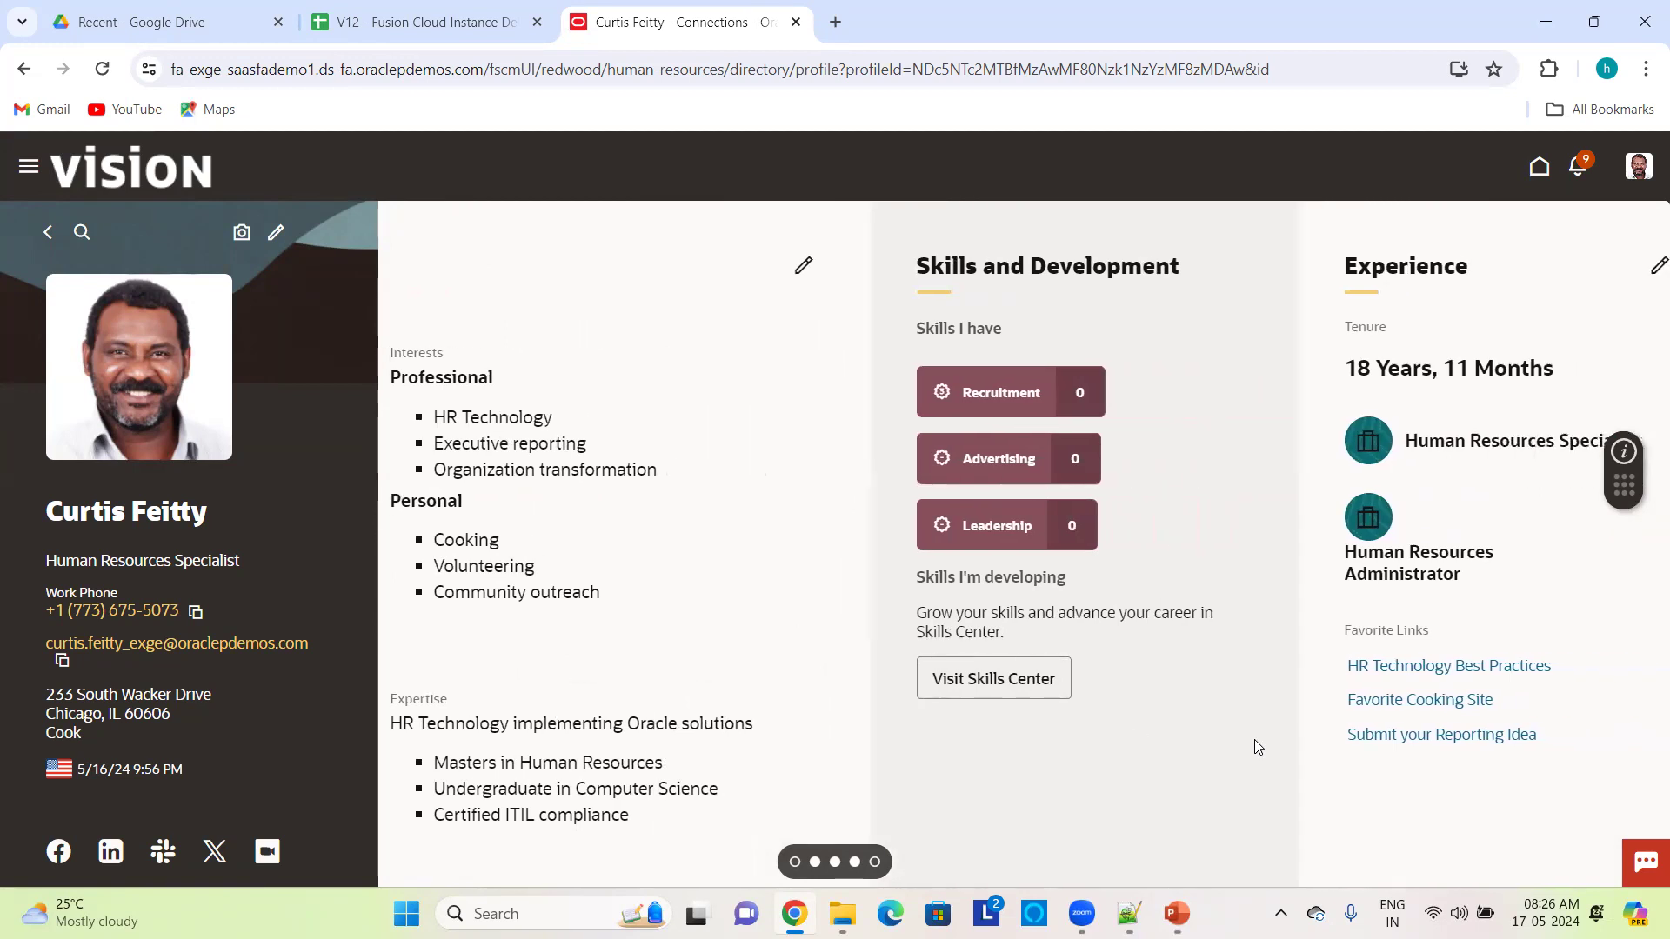
pyautogui.scroll(-1, 1395, 550)
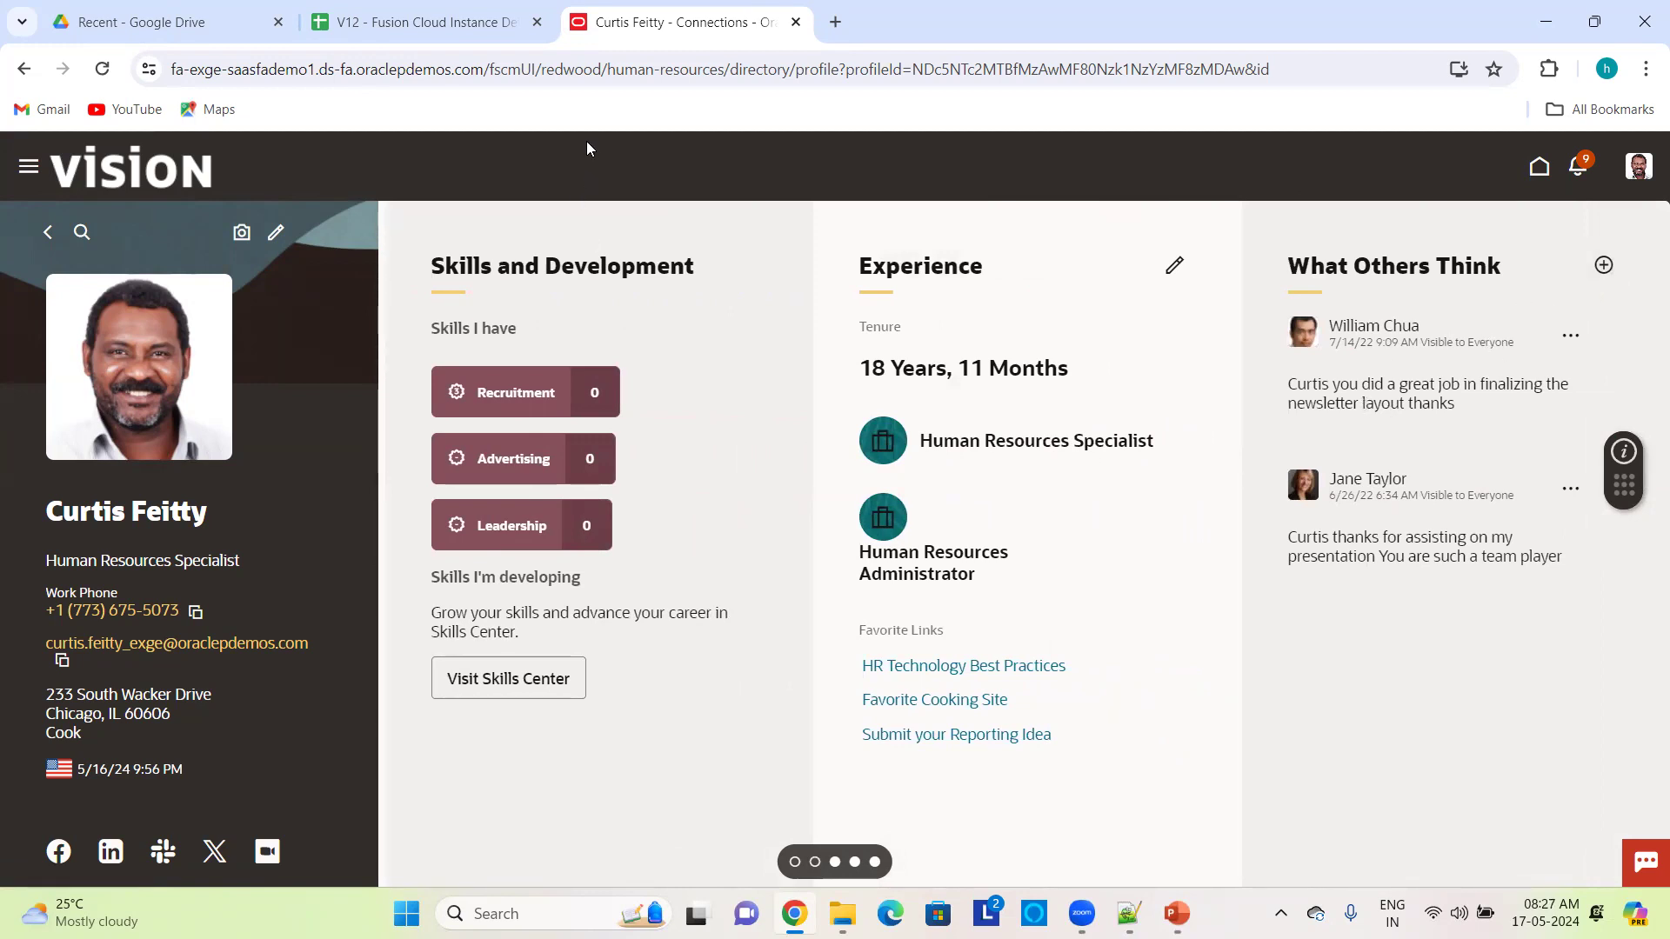
# - Leave the Connections profile for the home page and open Hire an Employee from New Person in My Client Groups
pyautogui.scroll(3, 739, 435)
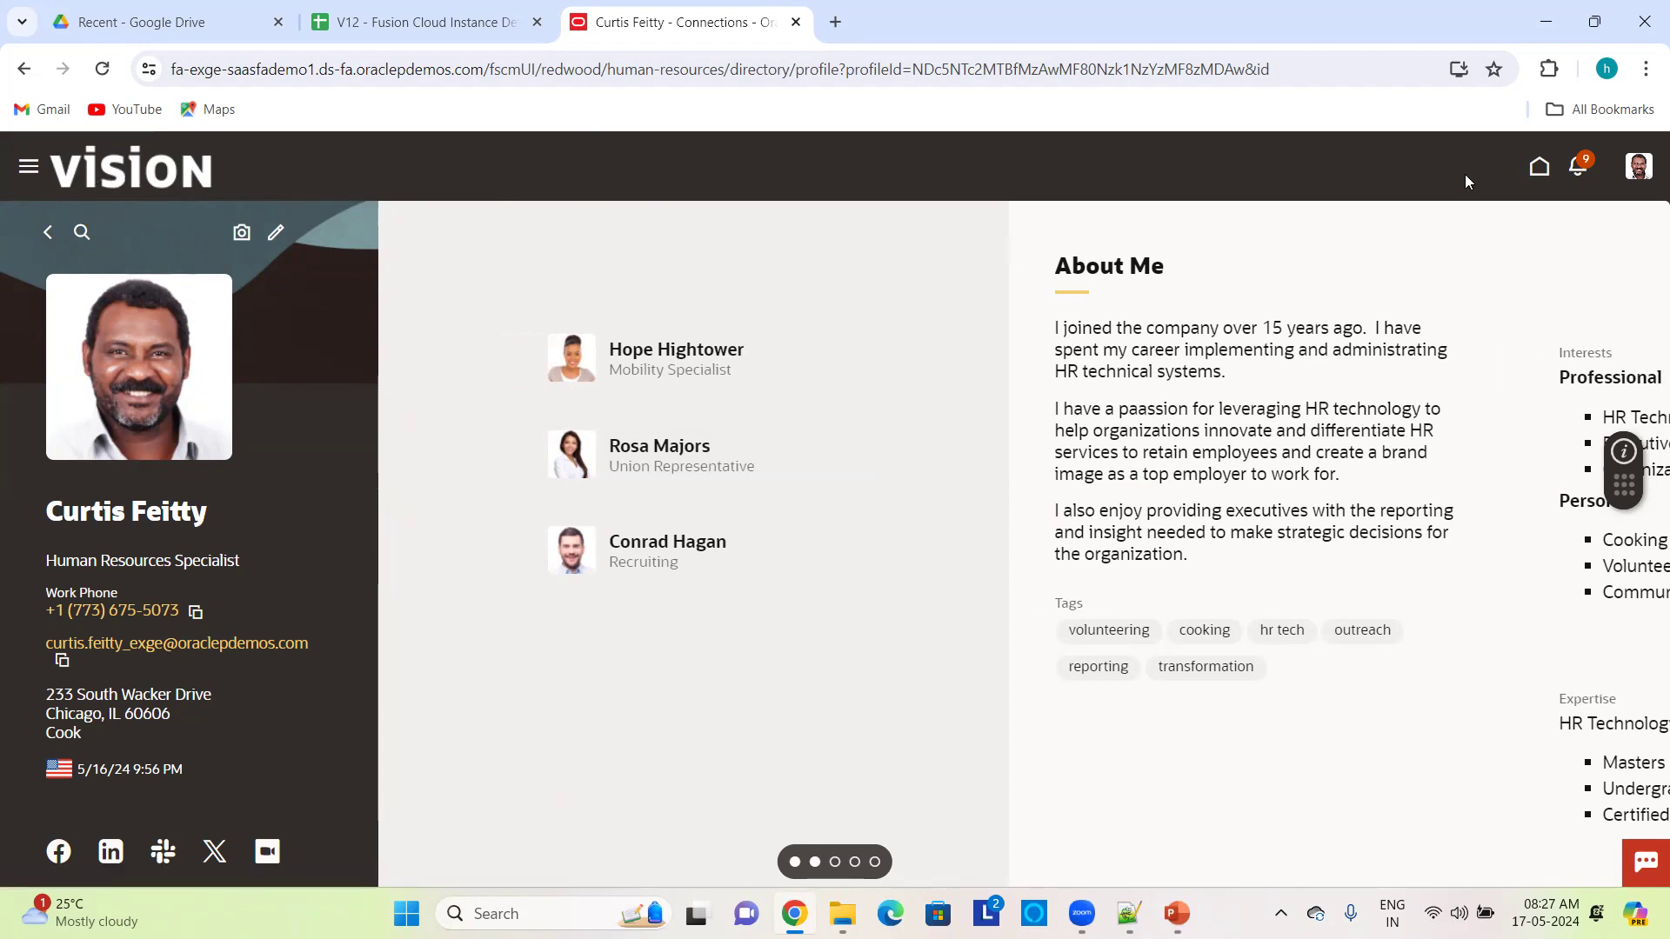
pyautogui.click(1533, 174)
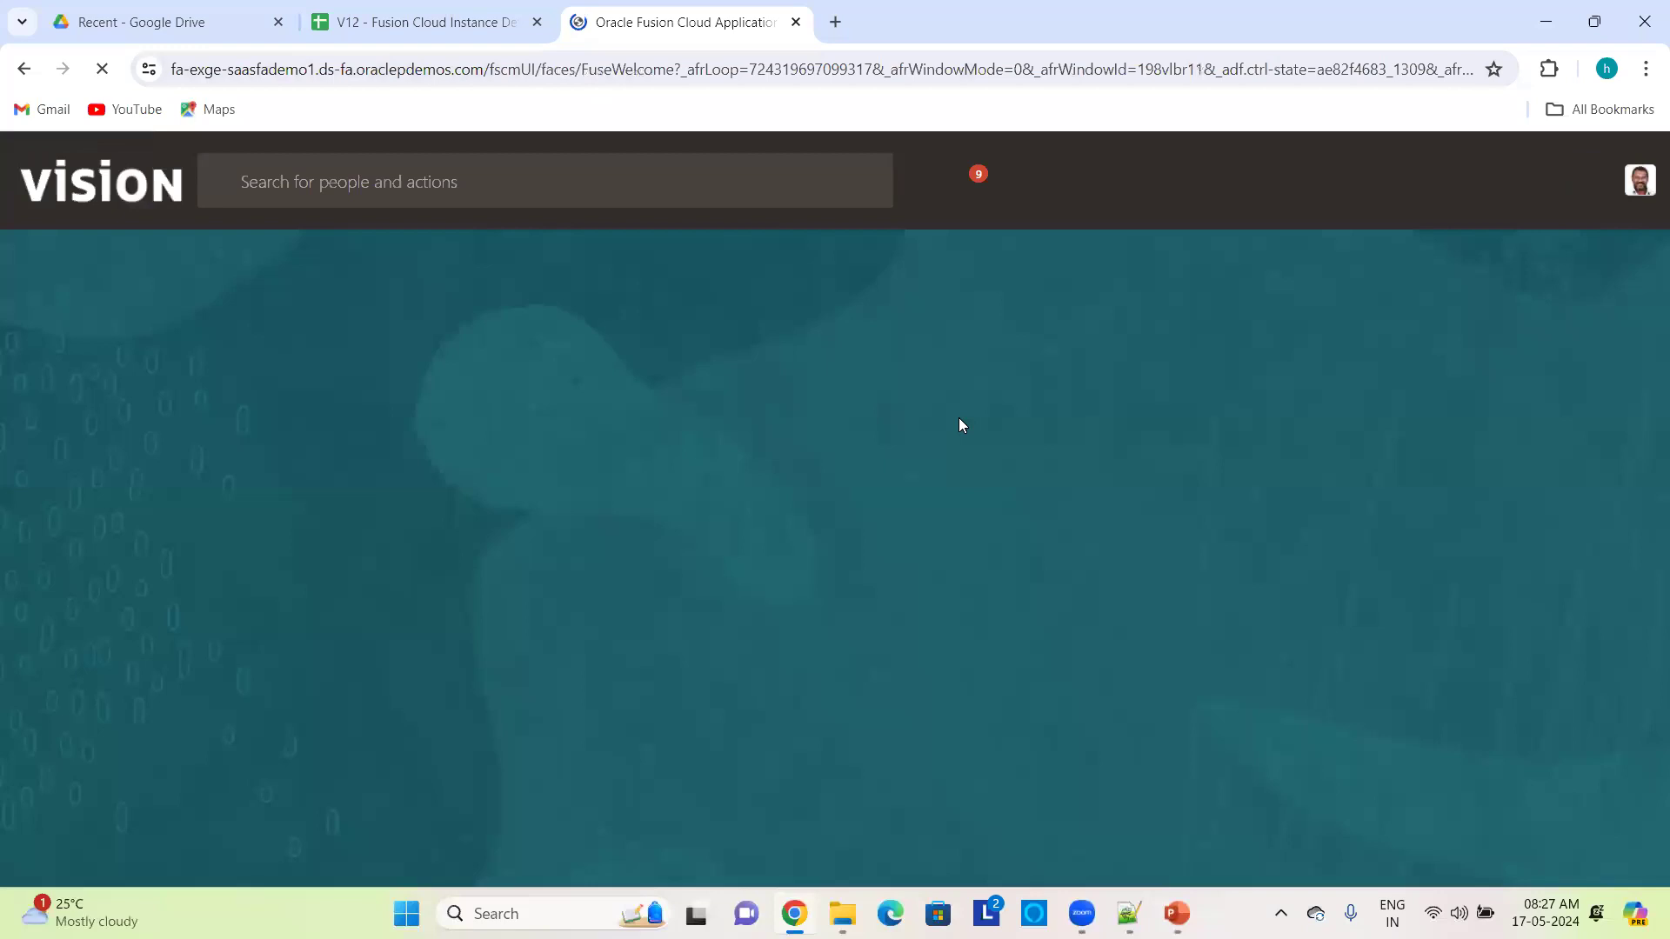
pyautogui.click(885, 394)
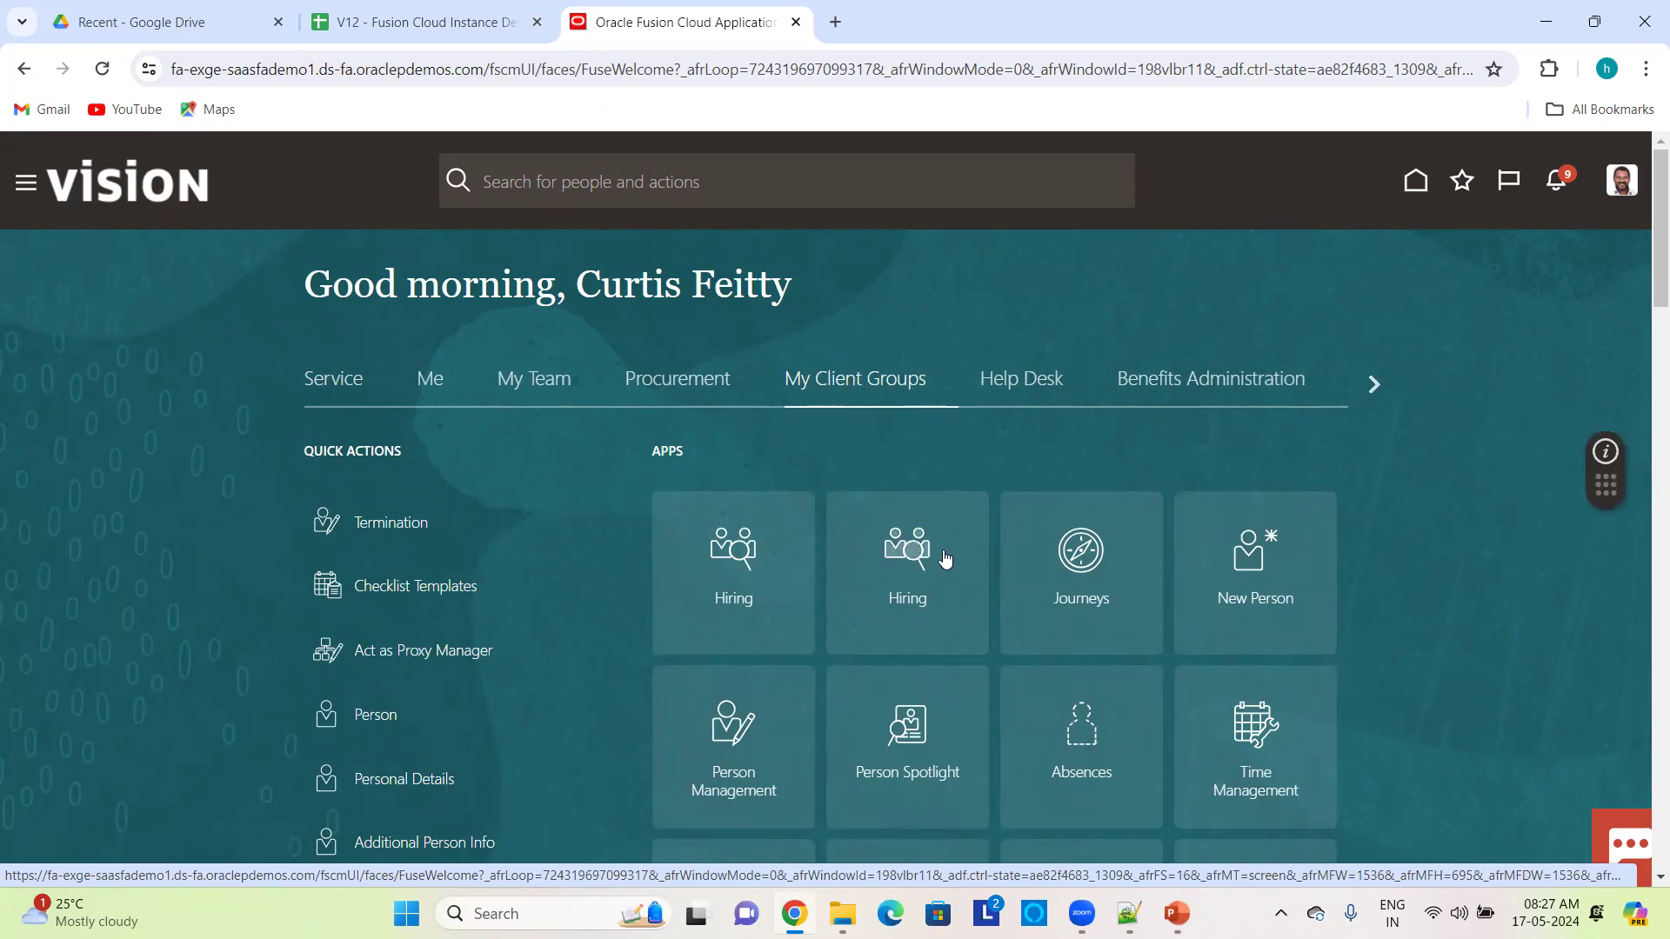
pyautogui.click(1235, 554)
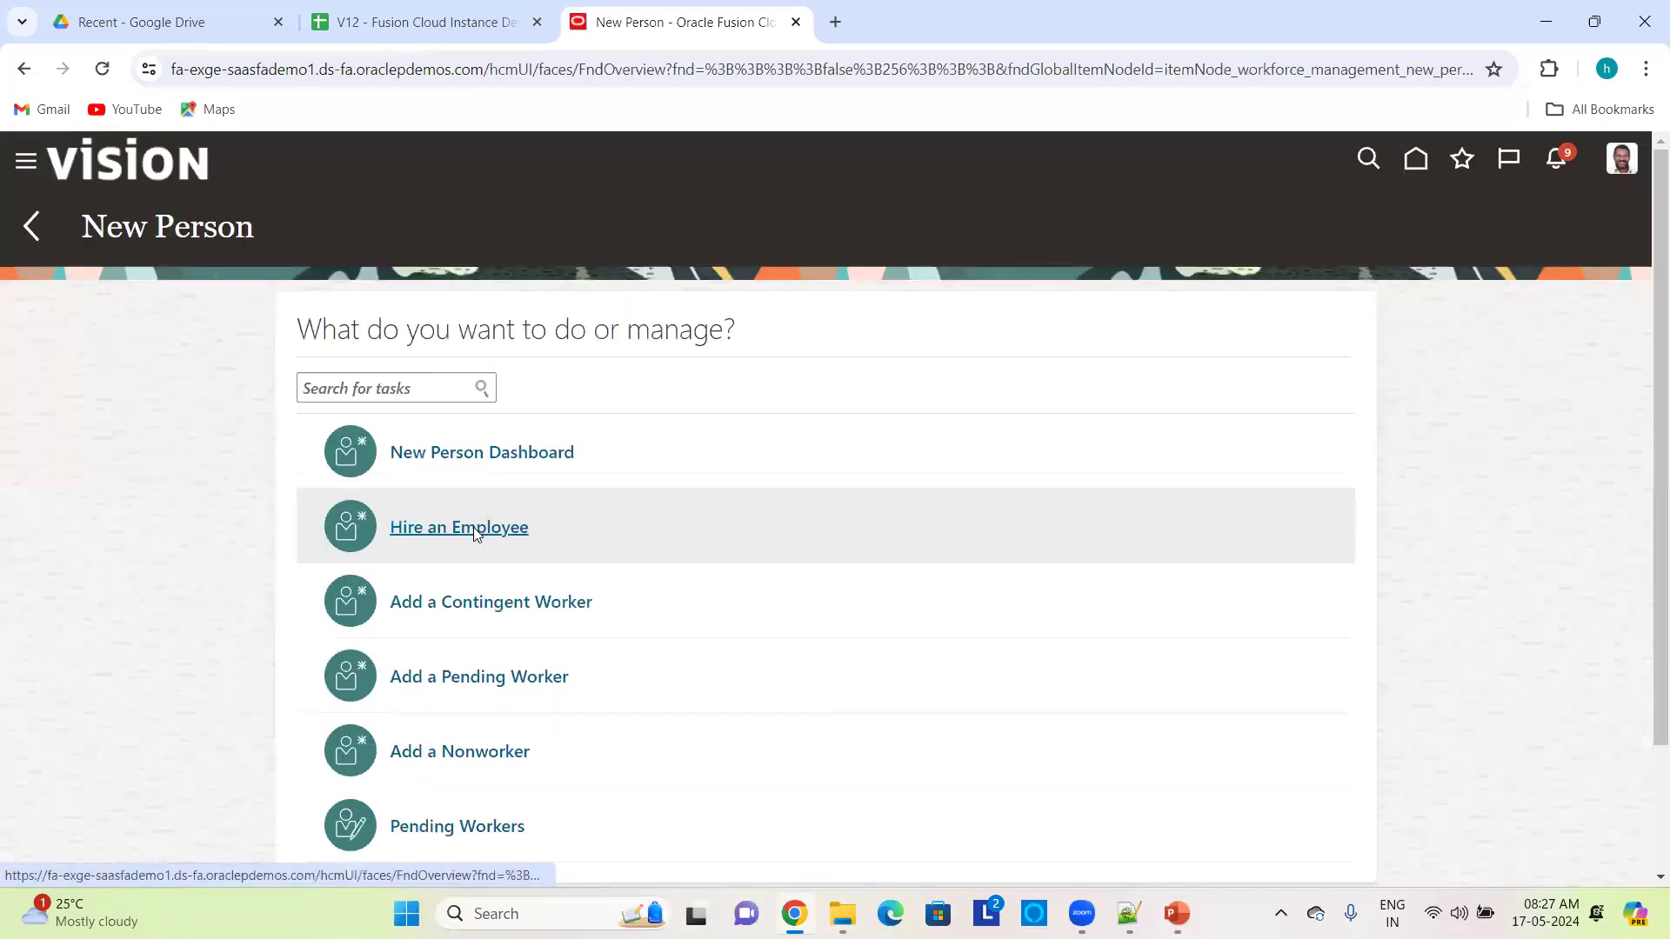
pyautogui.click(474, 530)
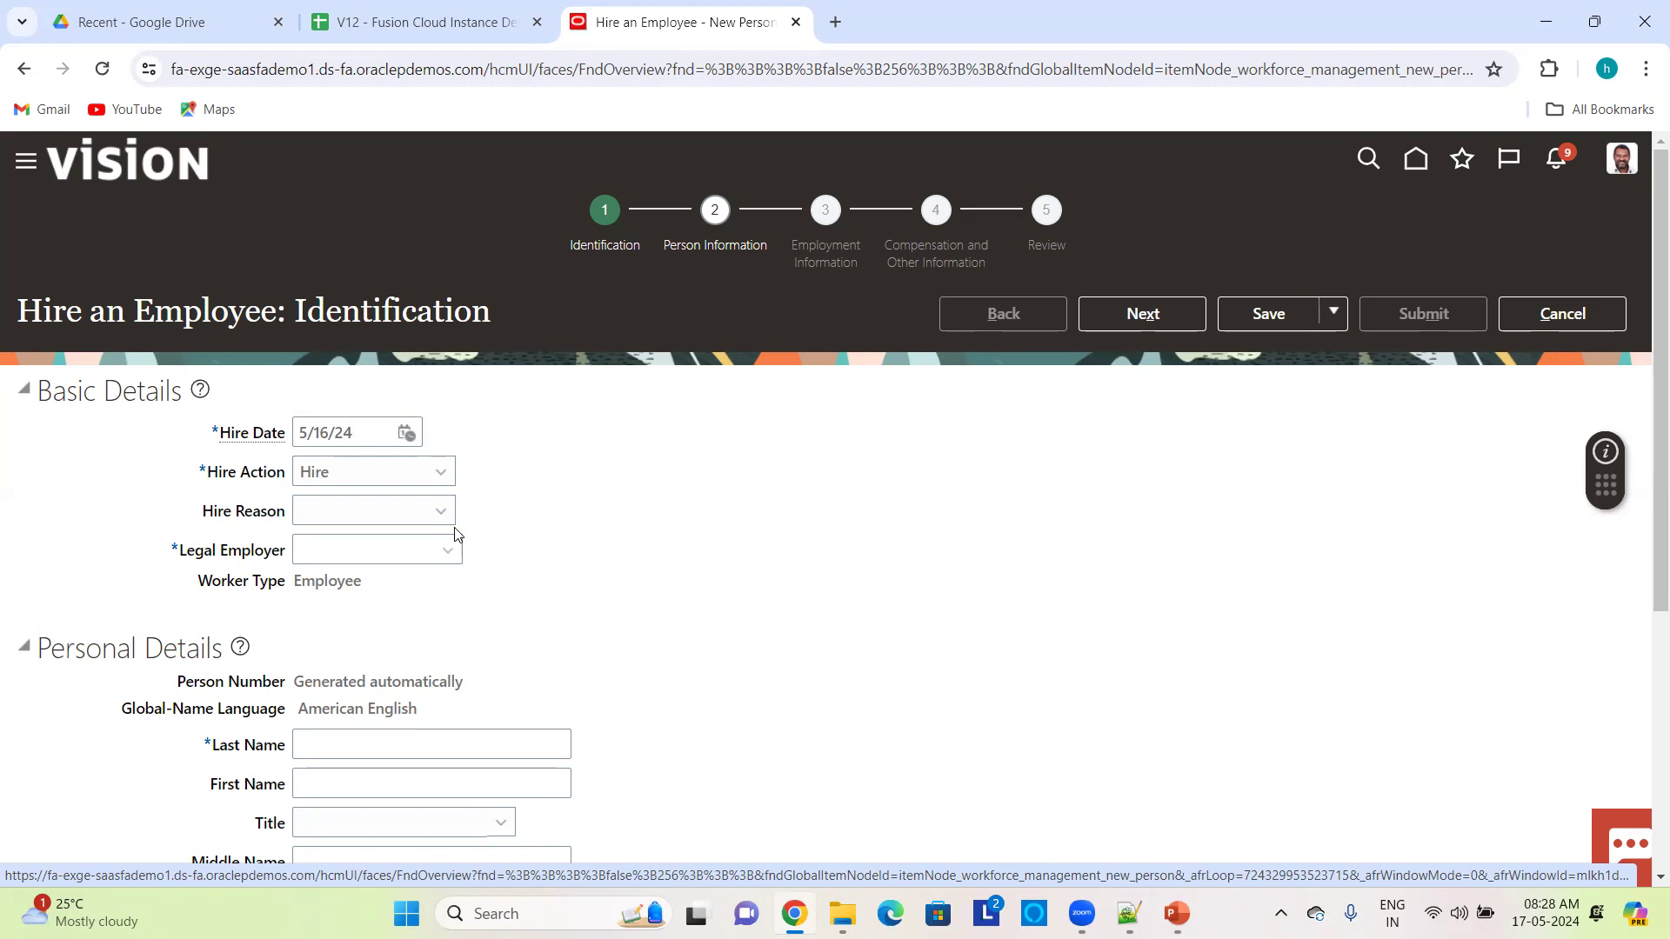
# - Review the Basic Details, Personal Details and National Identifiers sections, cancel the hire without saving, and return to the home page
pyautogui.scroll(-5, 639, 603)
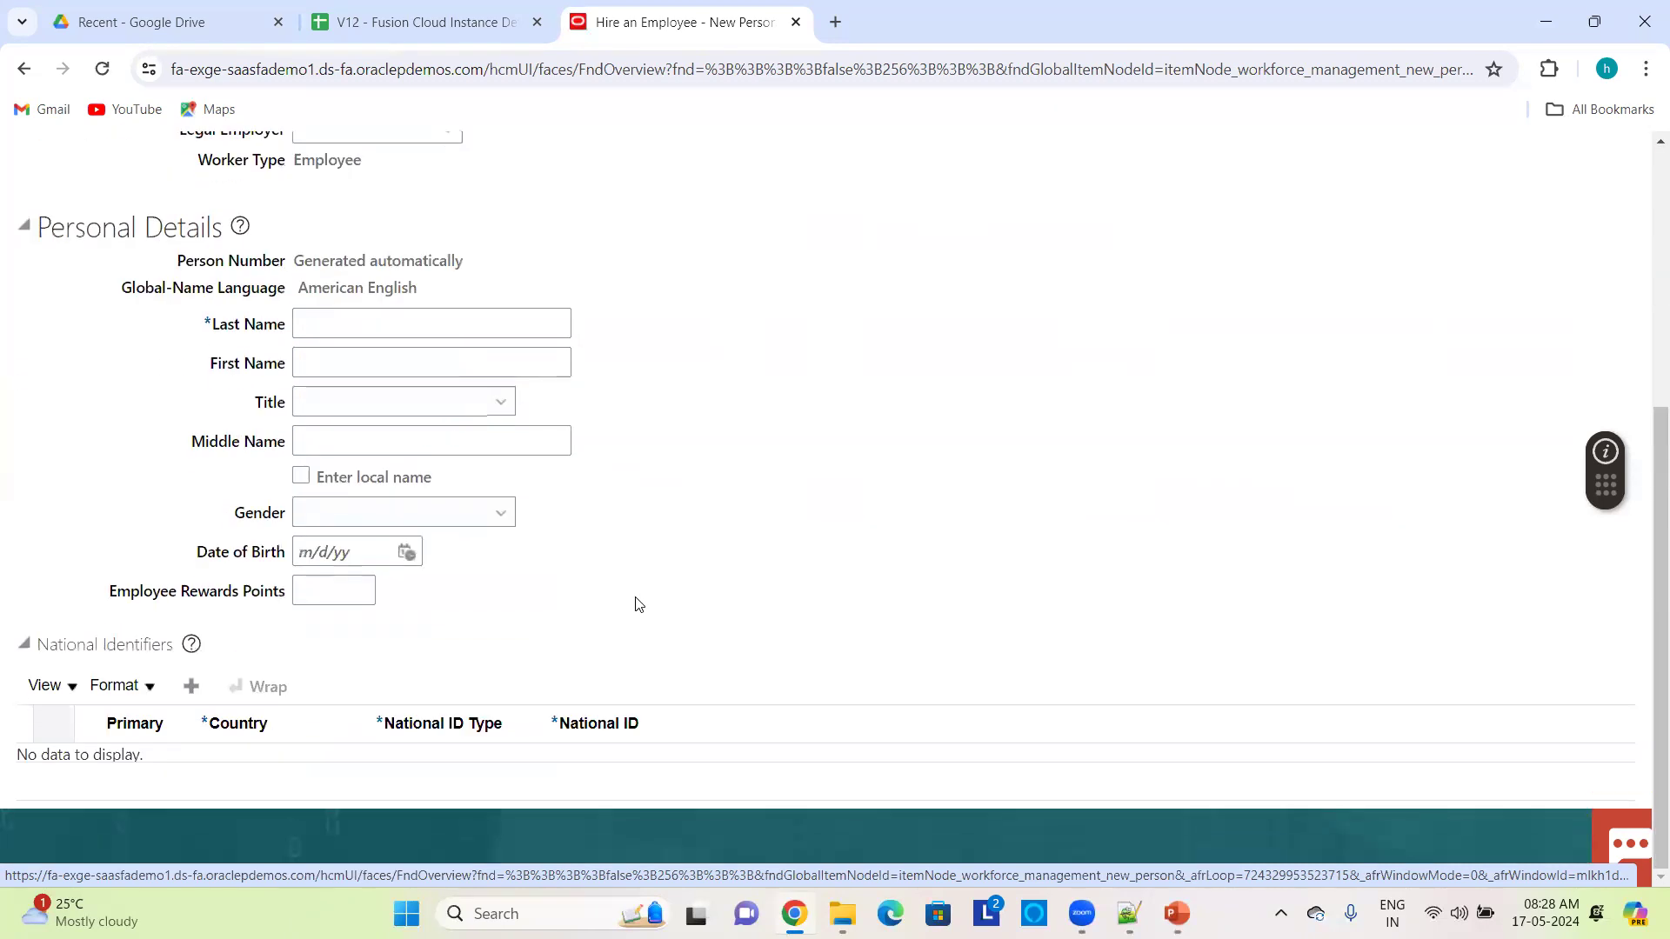
pyautogui.scroll(5, 686, 405)
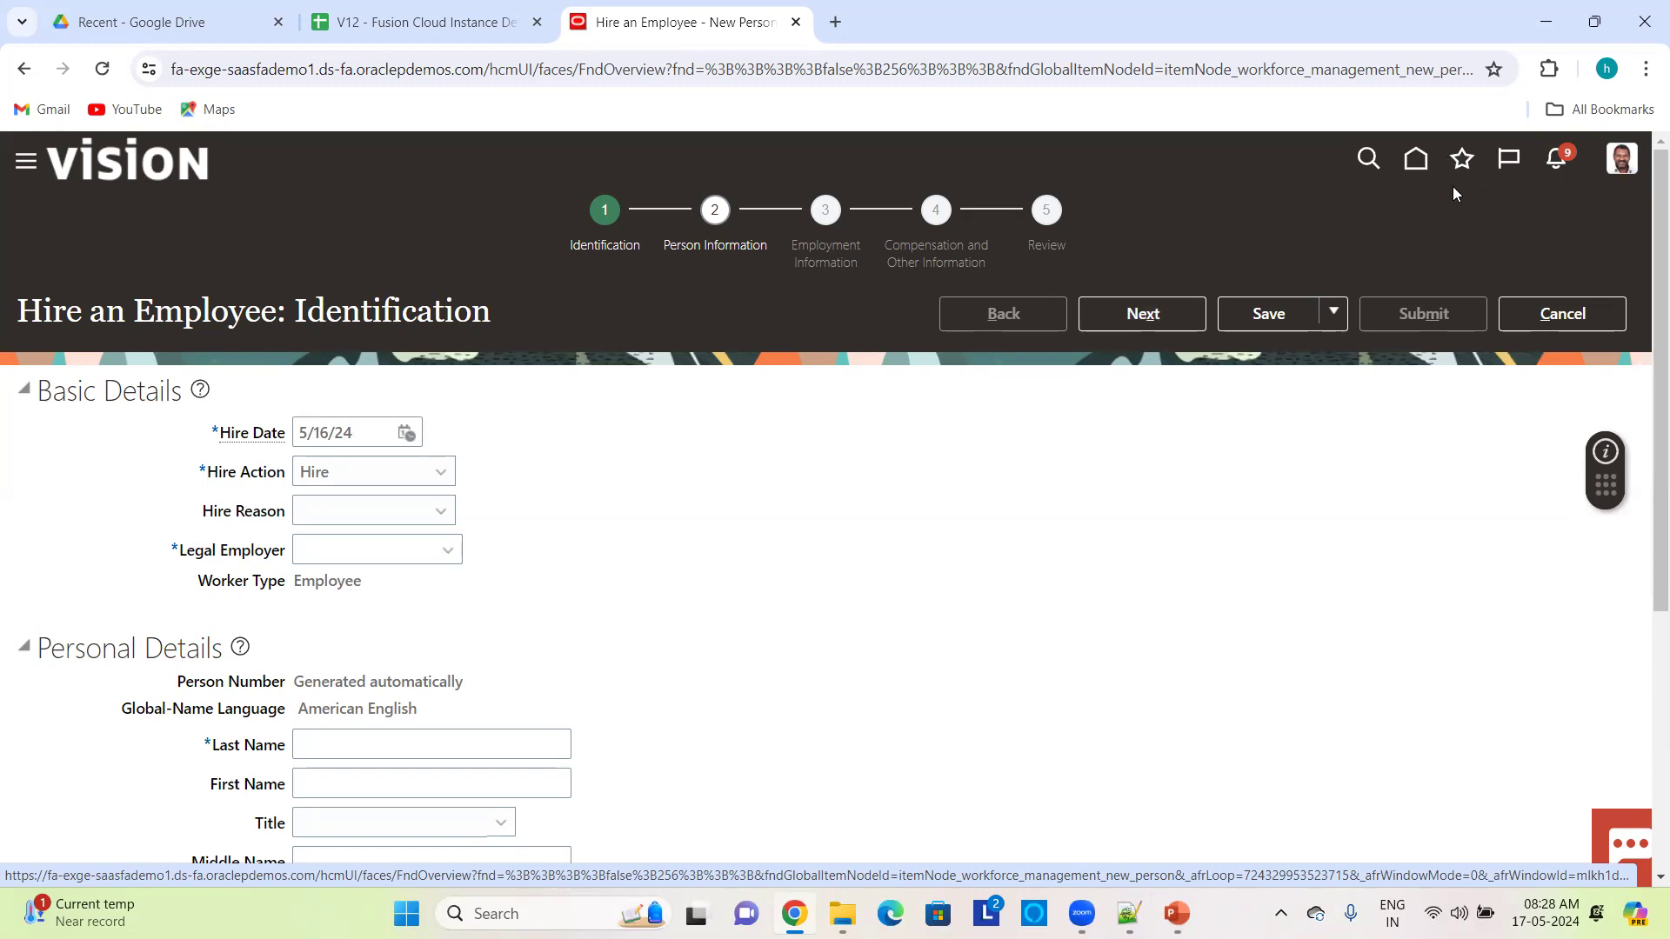
pyautogui.click(1562, 315)
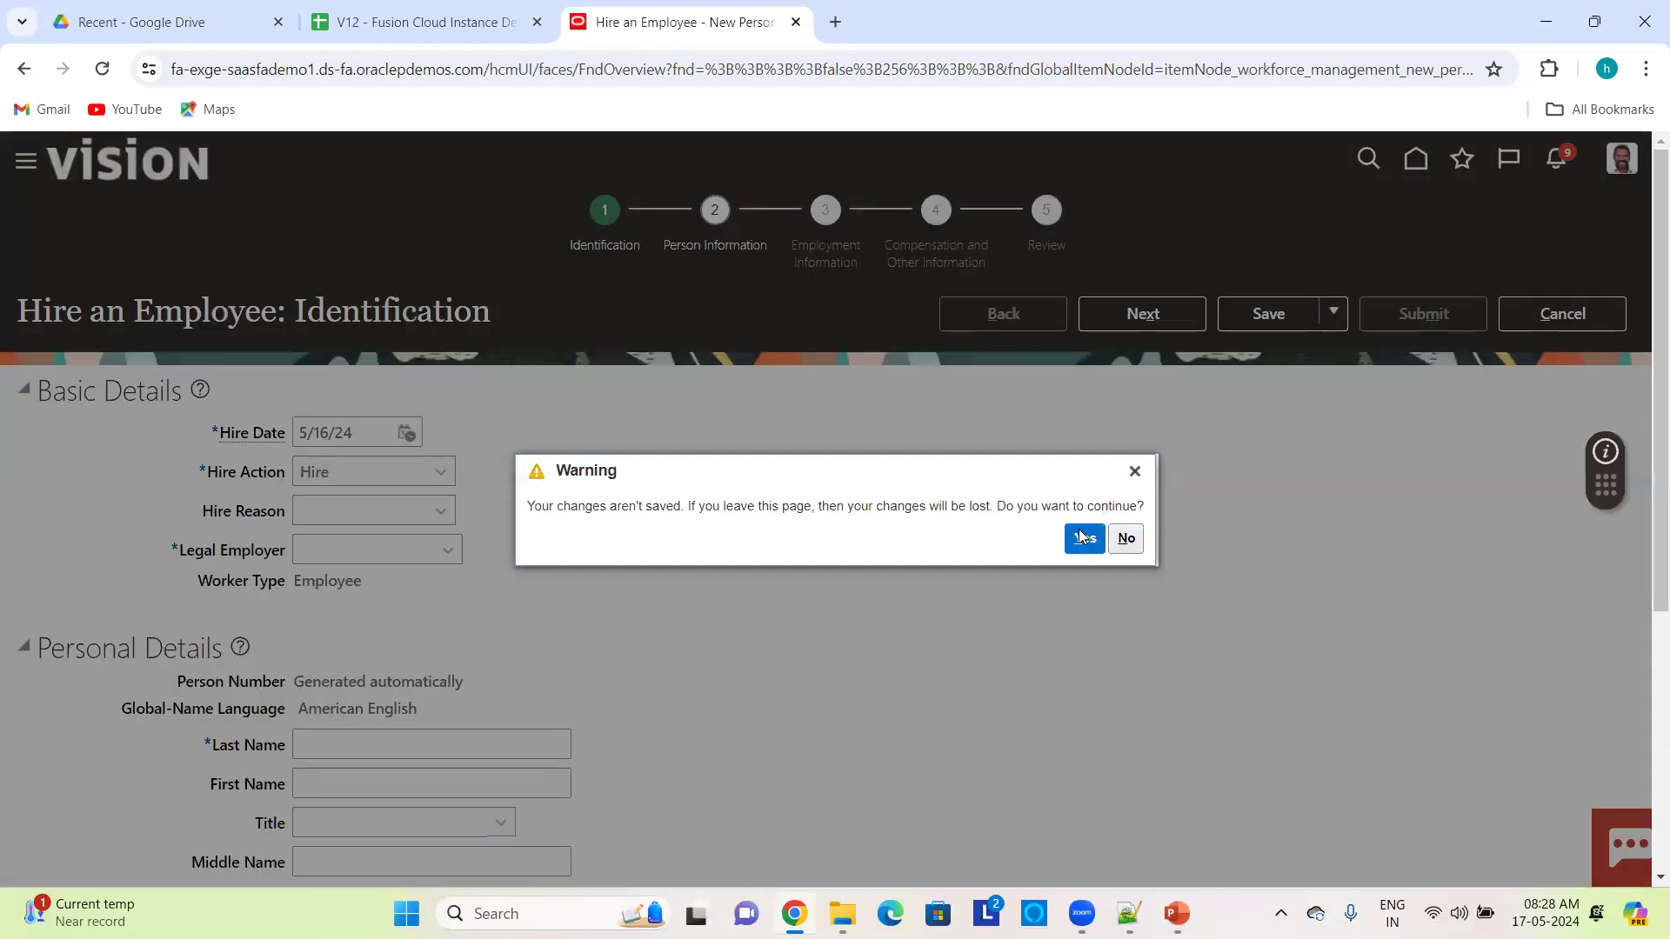
pyautogui.click(1081, 536)
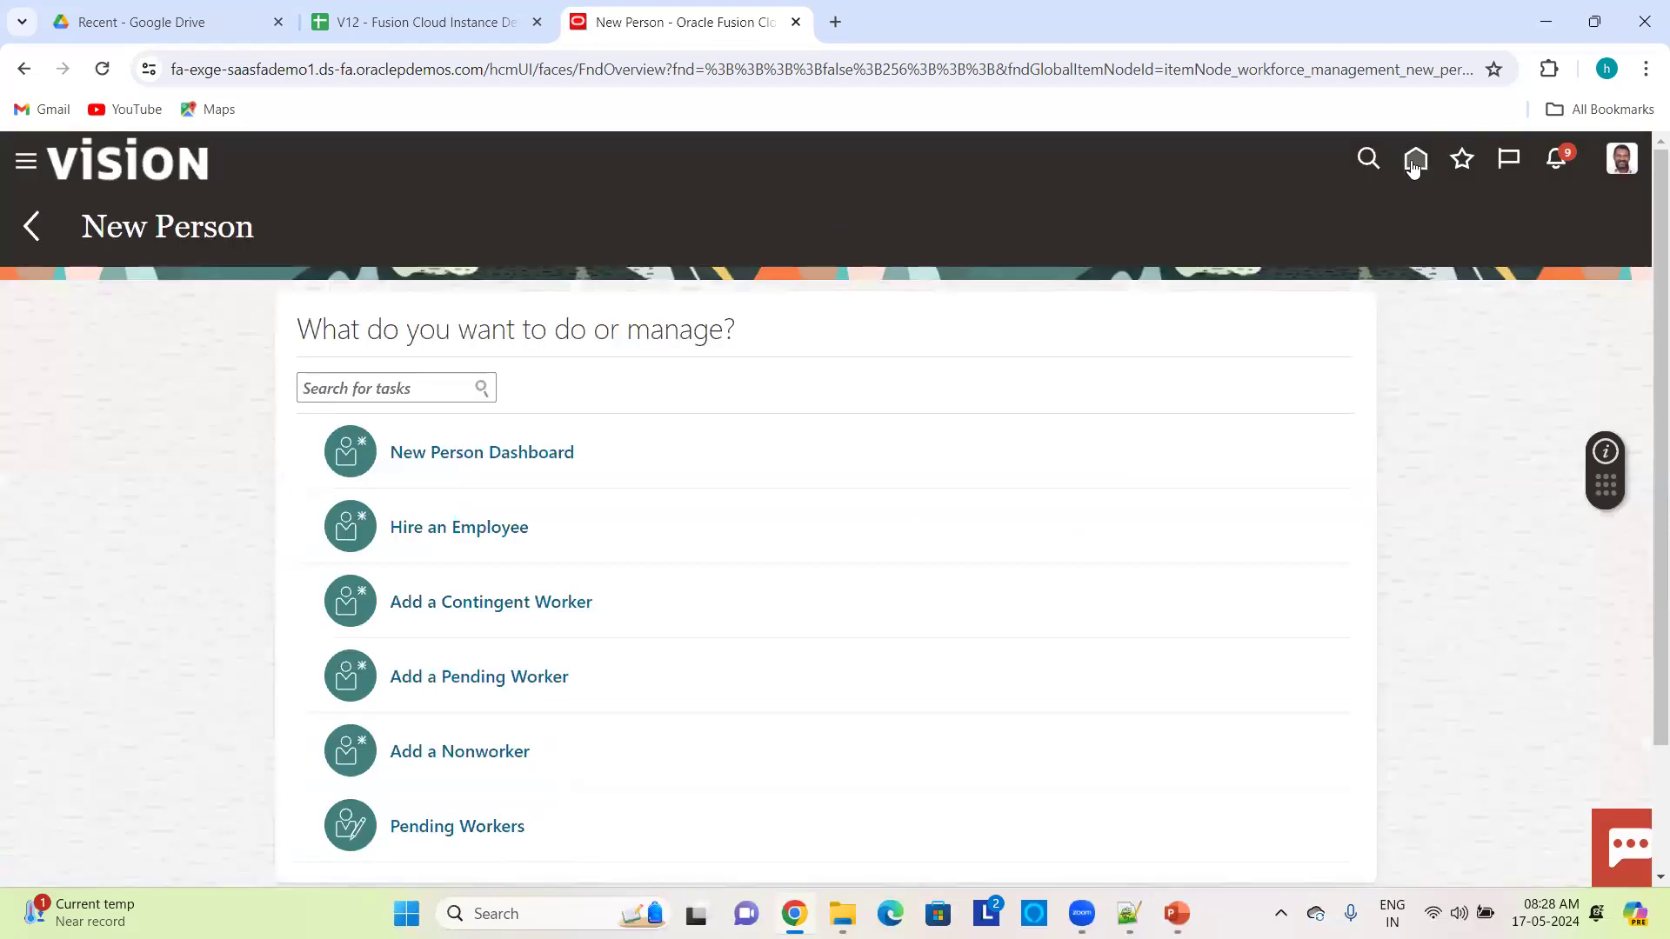
pyautogui.click(1415, 161)
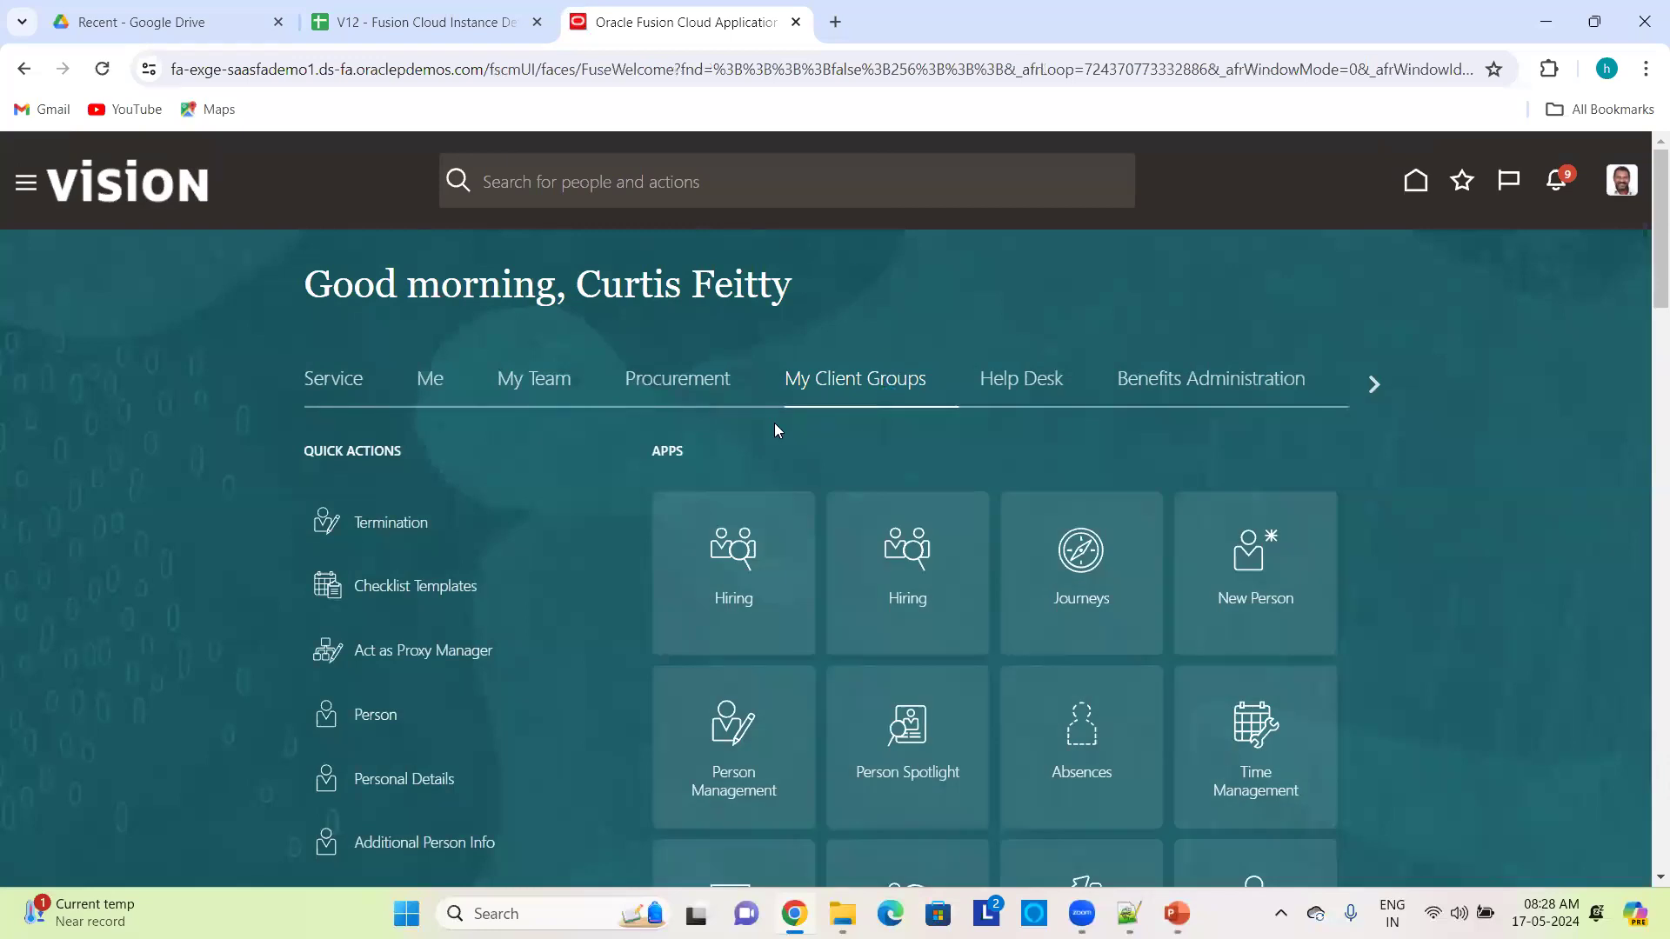
# - Expand the full list of My Client Groups quick actions and open Hire an Employee from the New Person group
pyautogui.scroll(-3, 517, 644)
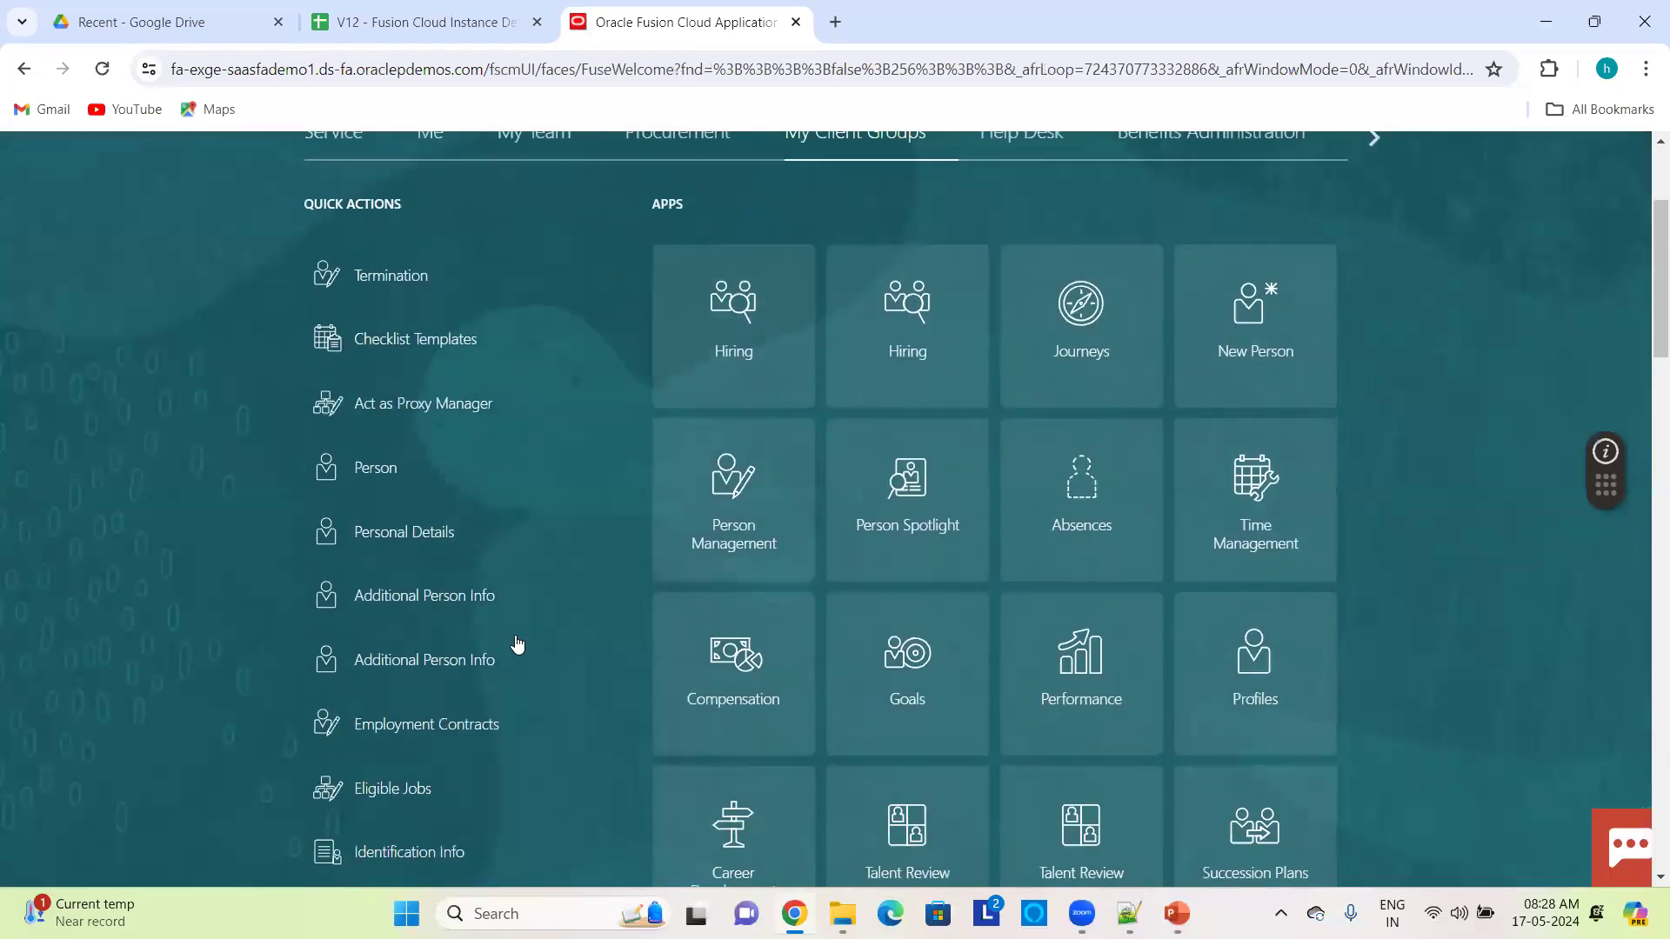
pyautogui.scroll(-7, 518, 644)
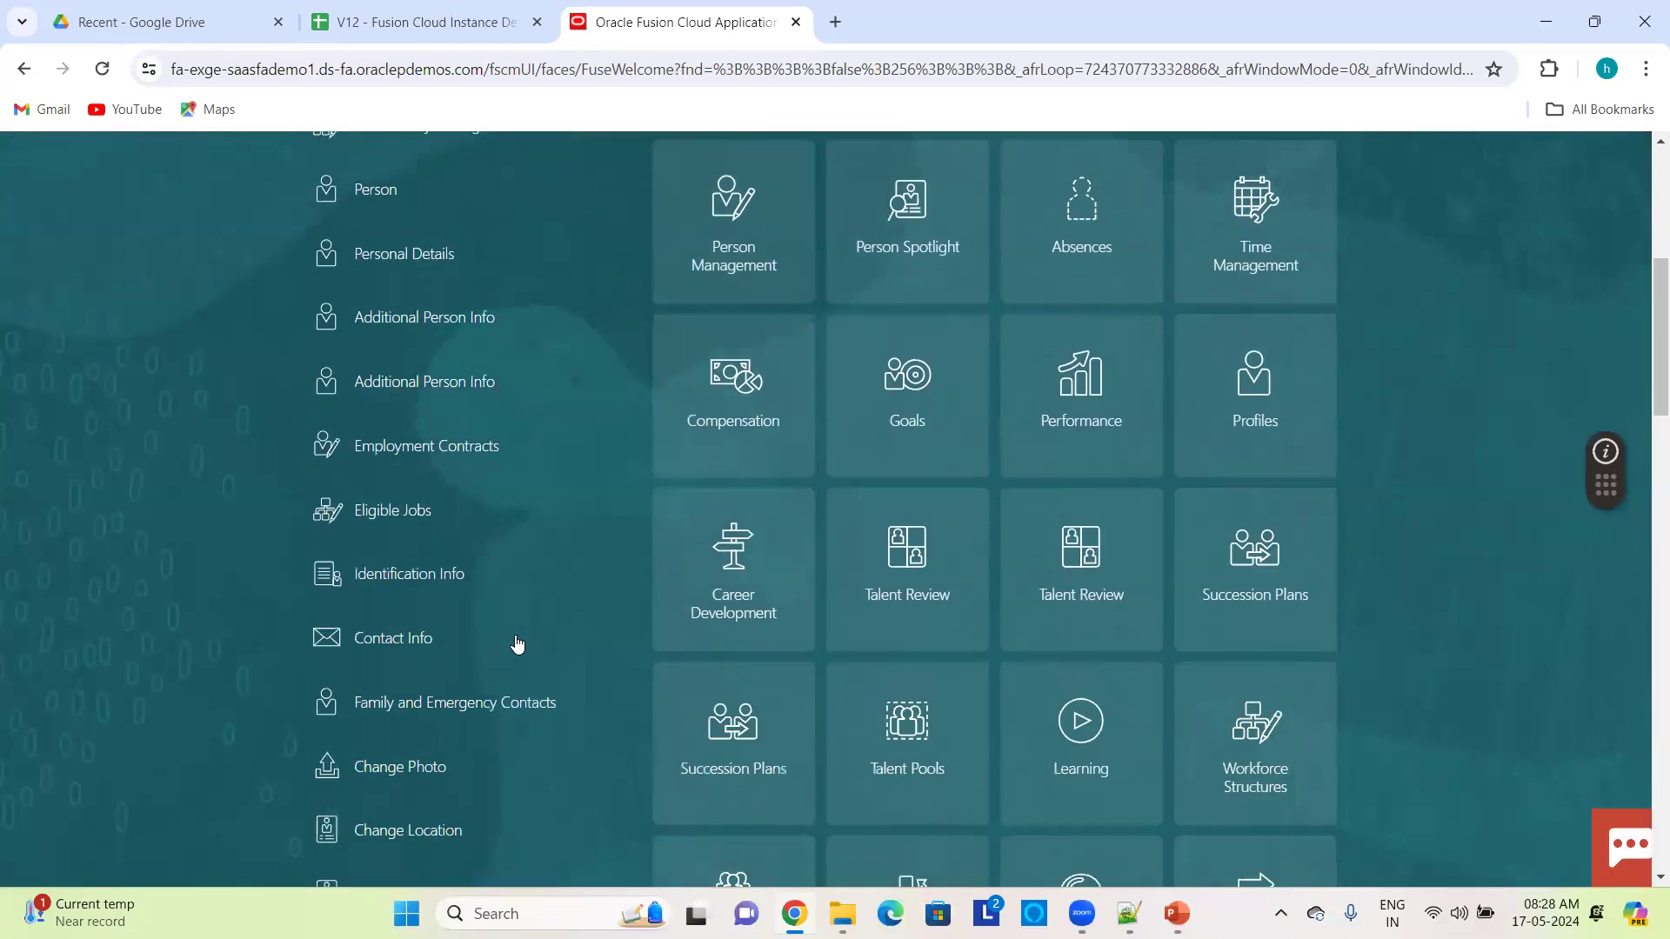
pyautogui.scroll(-4, 518, 644)
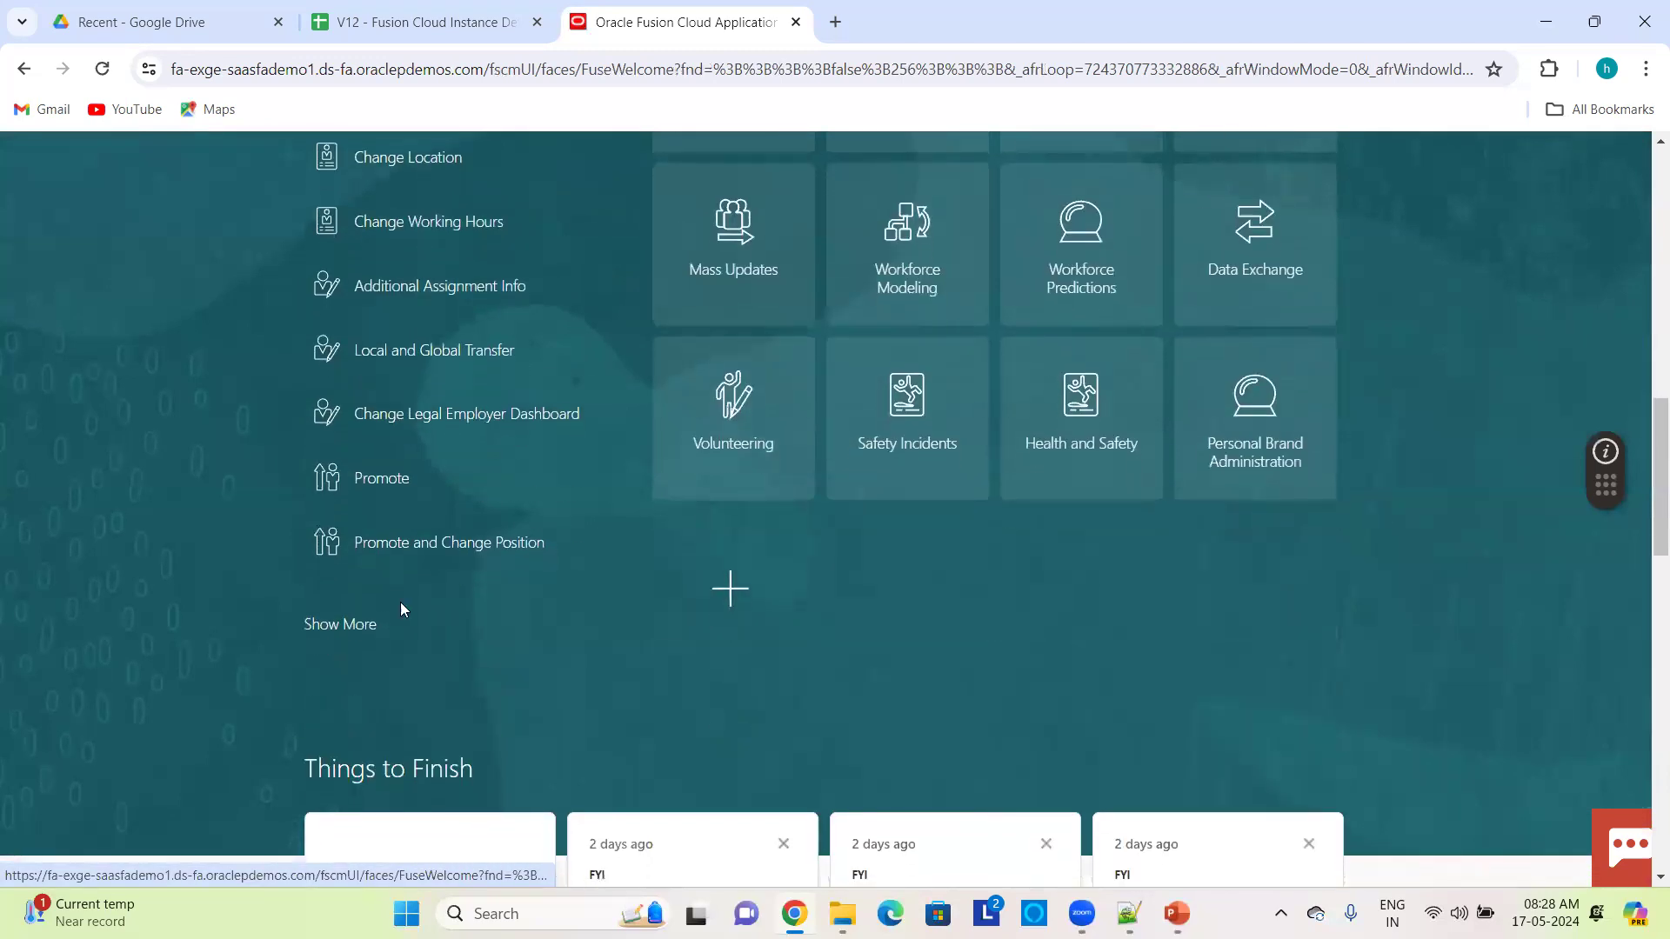
pyautogui.click(356, 624)
pyautogui.scroll(-5, 720, 522)
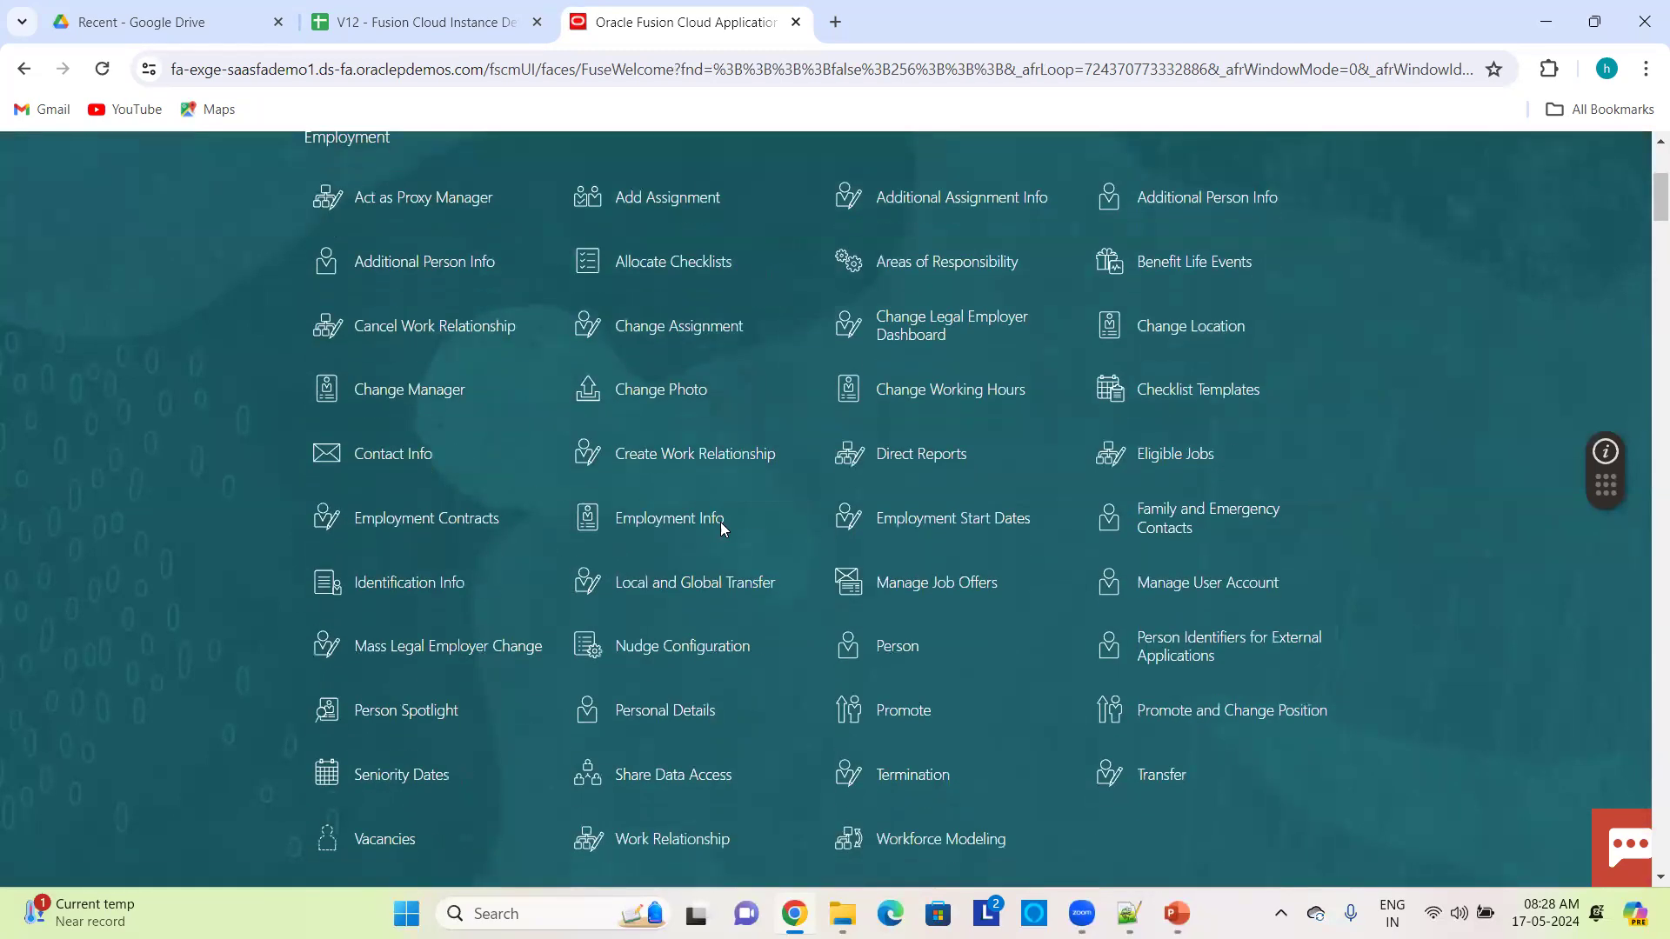
pyautogui.scroll(-5, 722, 529)
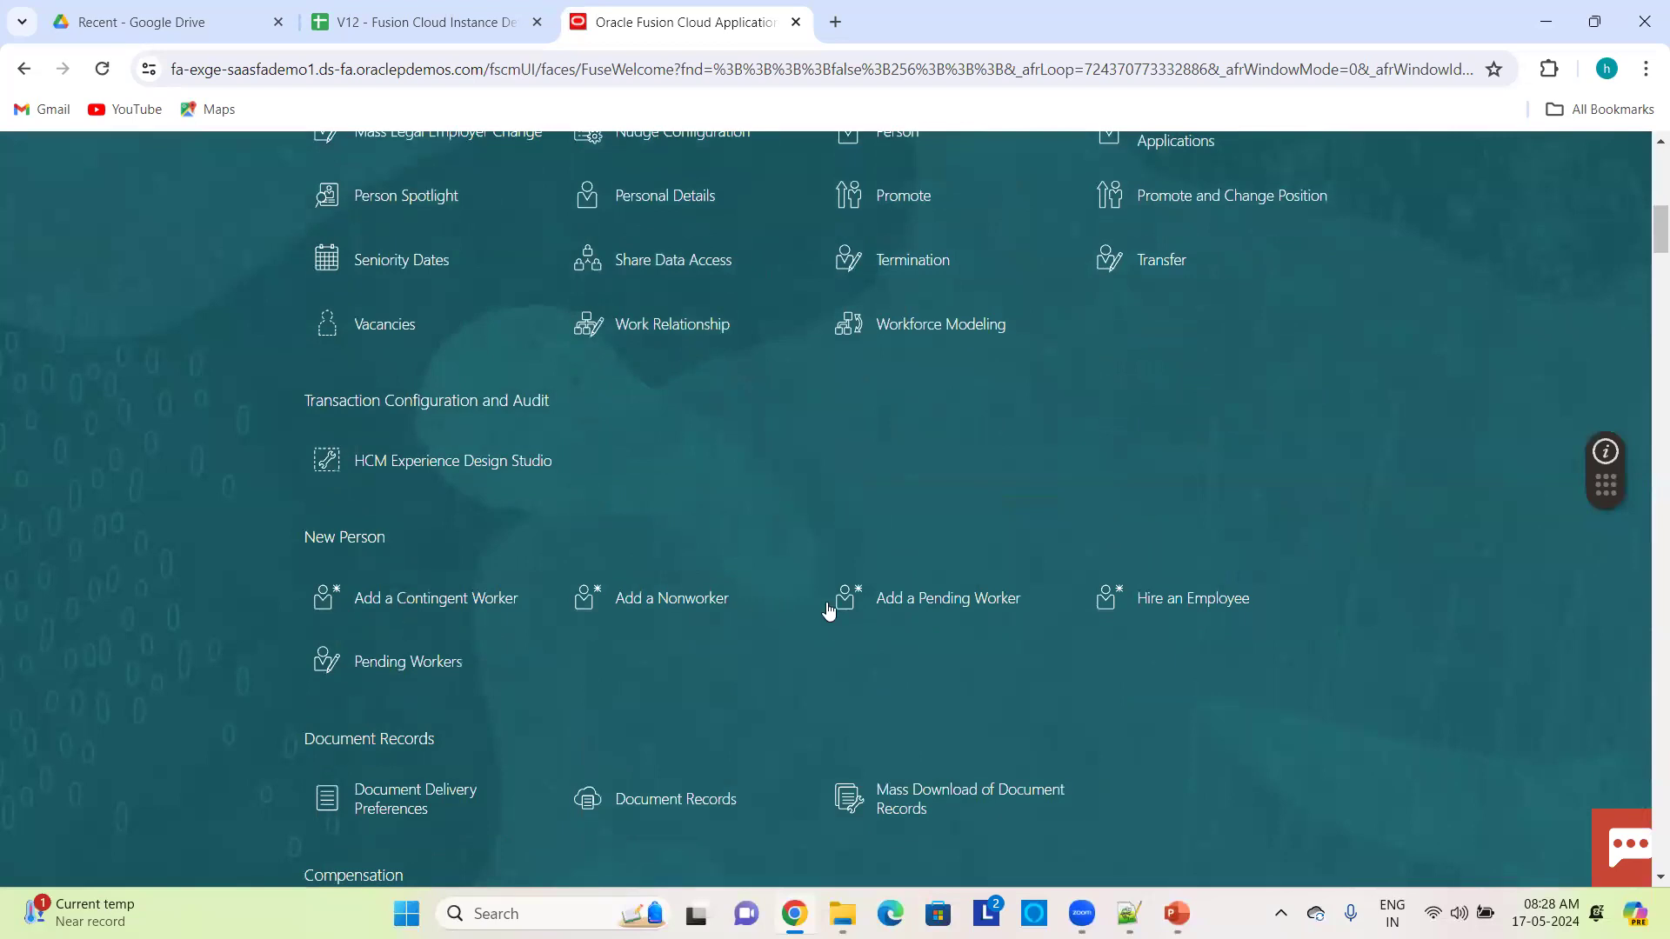
pyautogui.click(1108, 598)
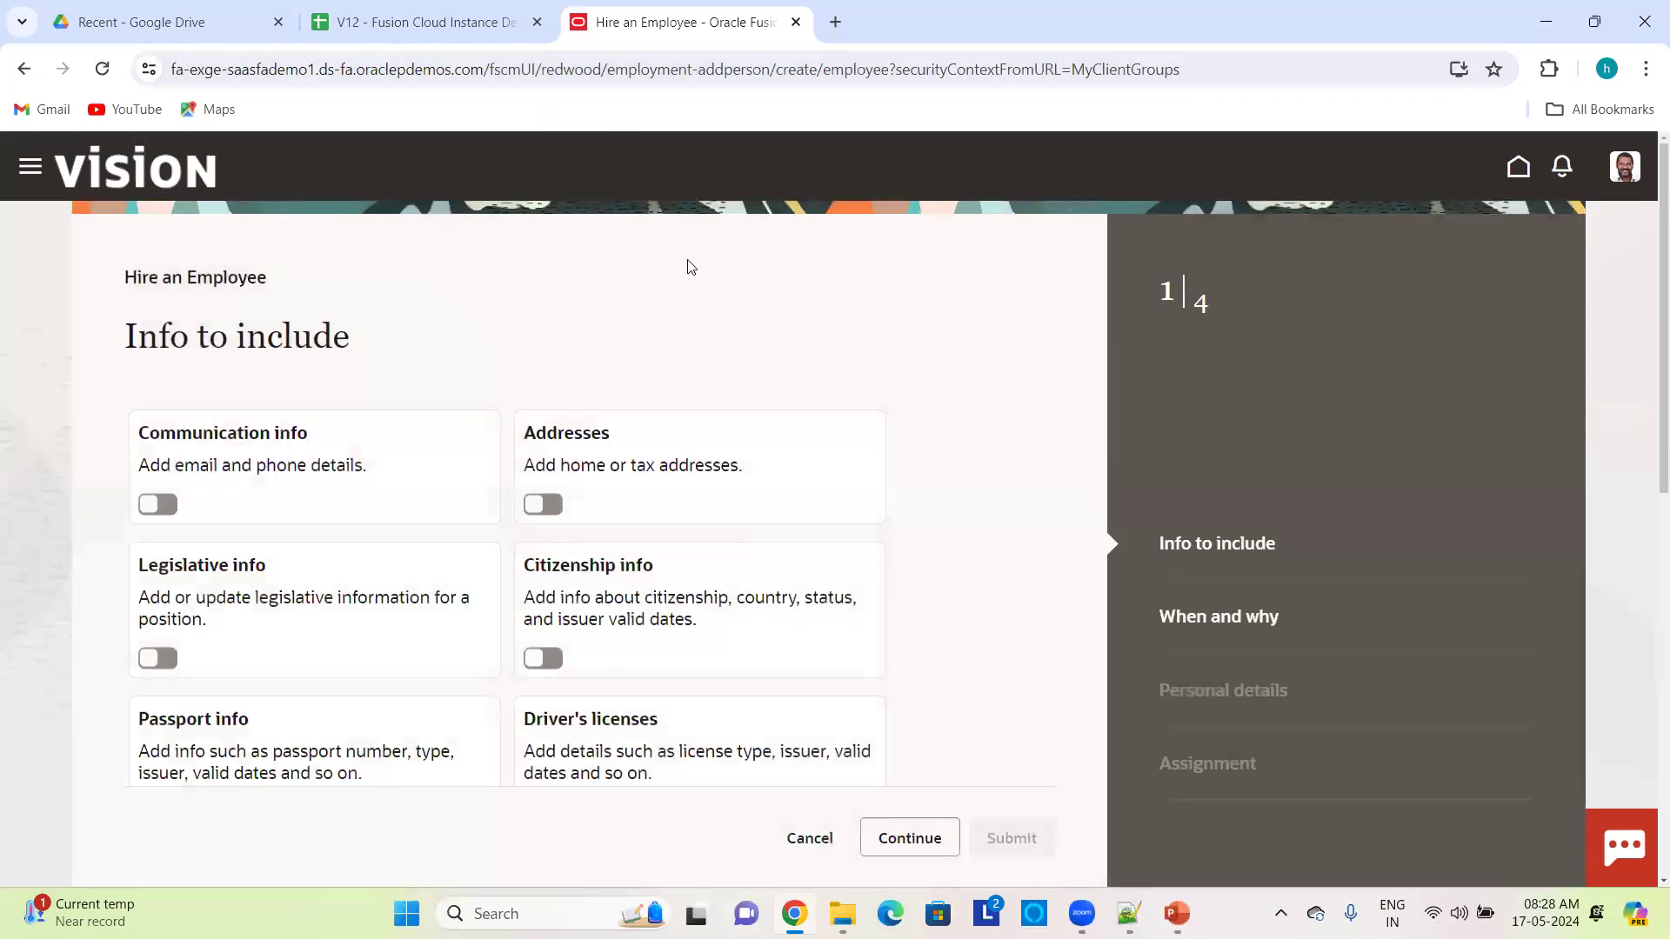
# - Review the optional sections offered under Info to include for the hire, and return to the home page
pyautogui.scroll(-2, 1077, 483)
pyautogui.scroll(-7, 1077, 485)
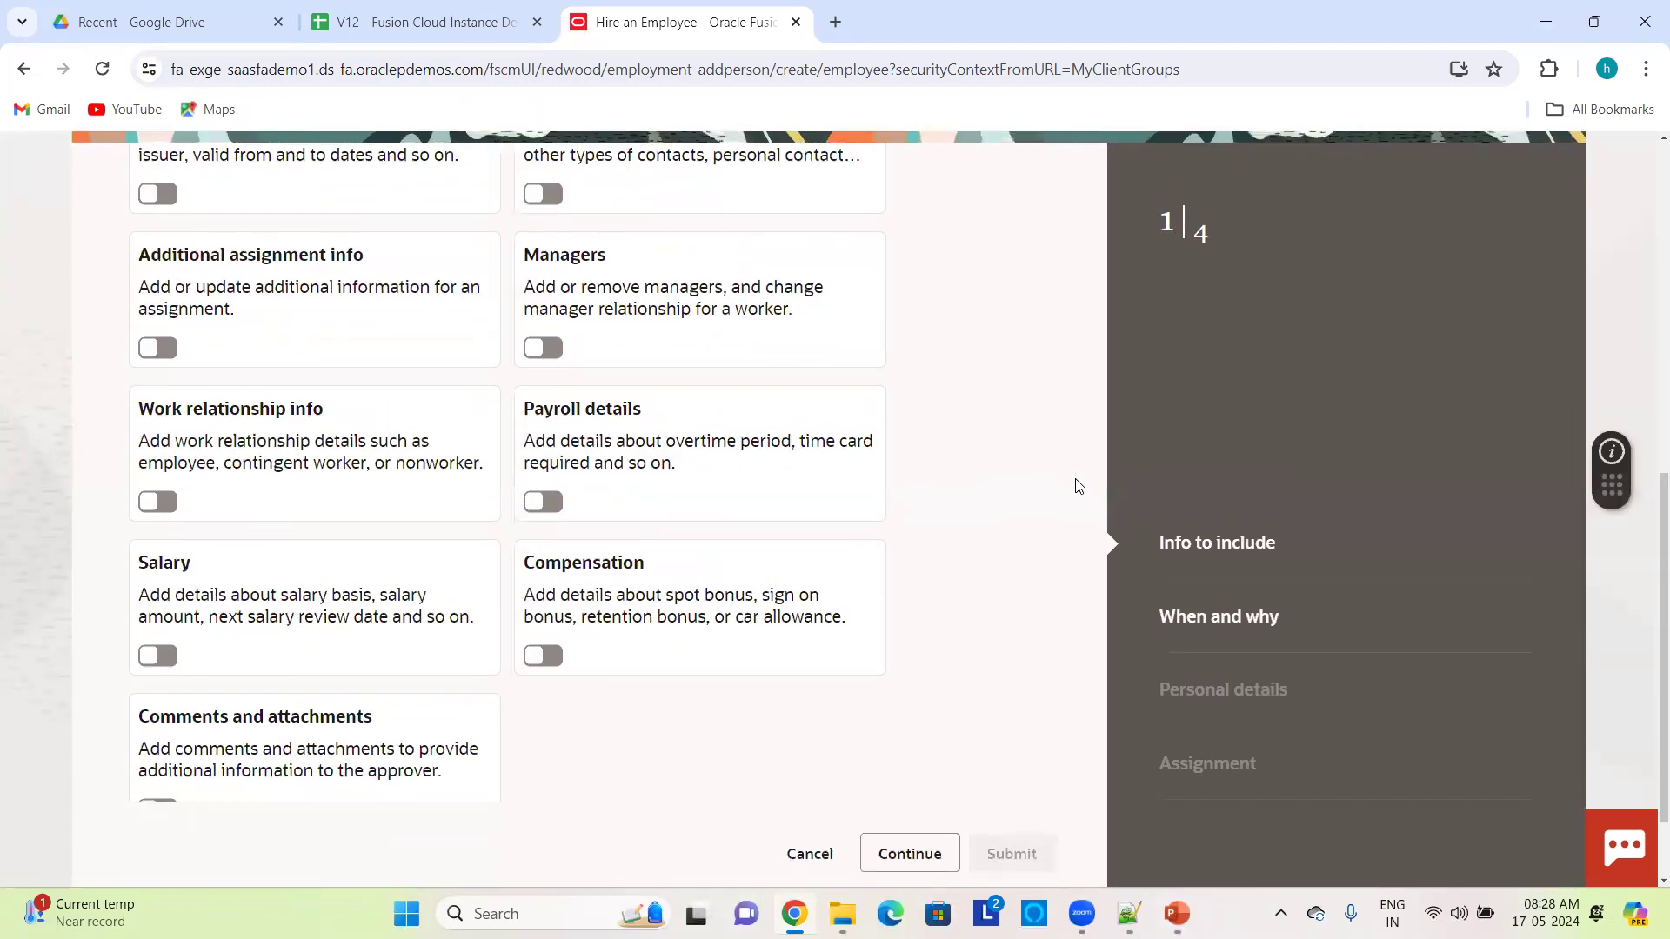
pyautogui.scroll(9, 1078, 485)
pyautogui.click(1512, 167)
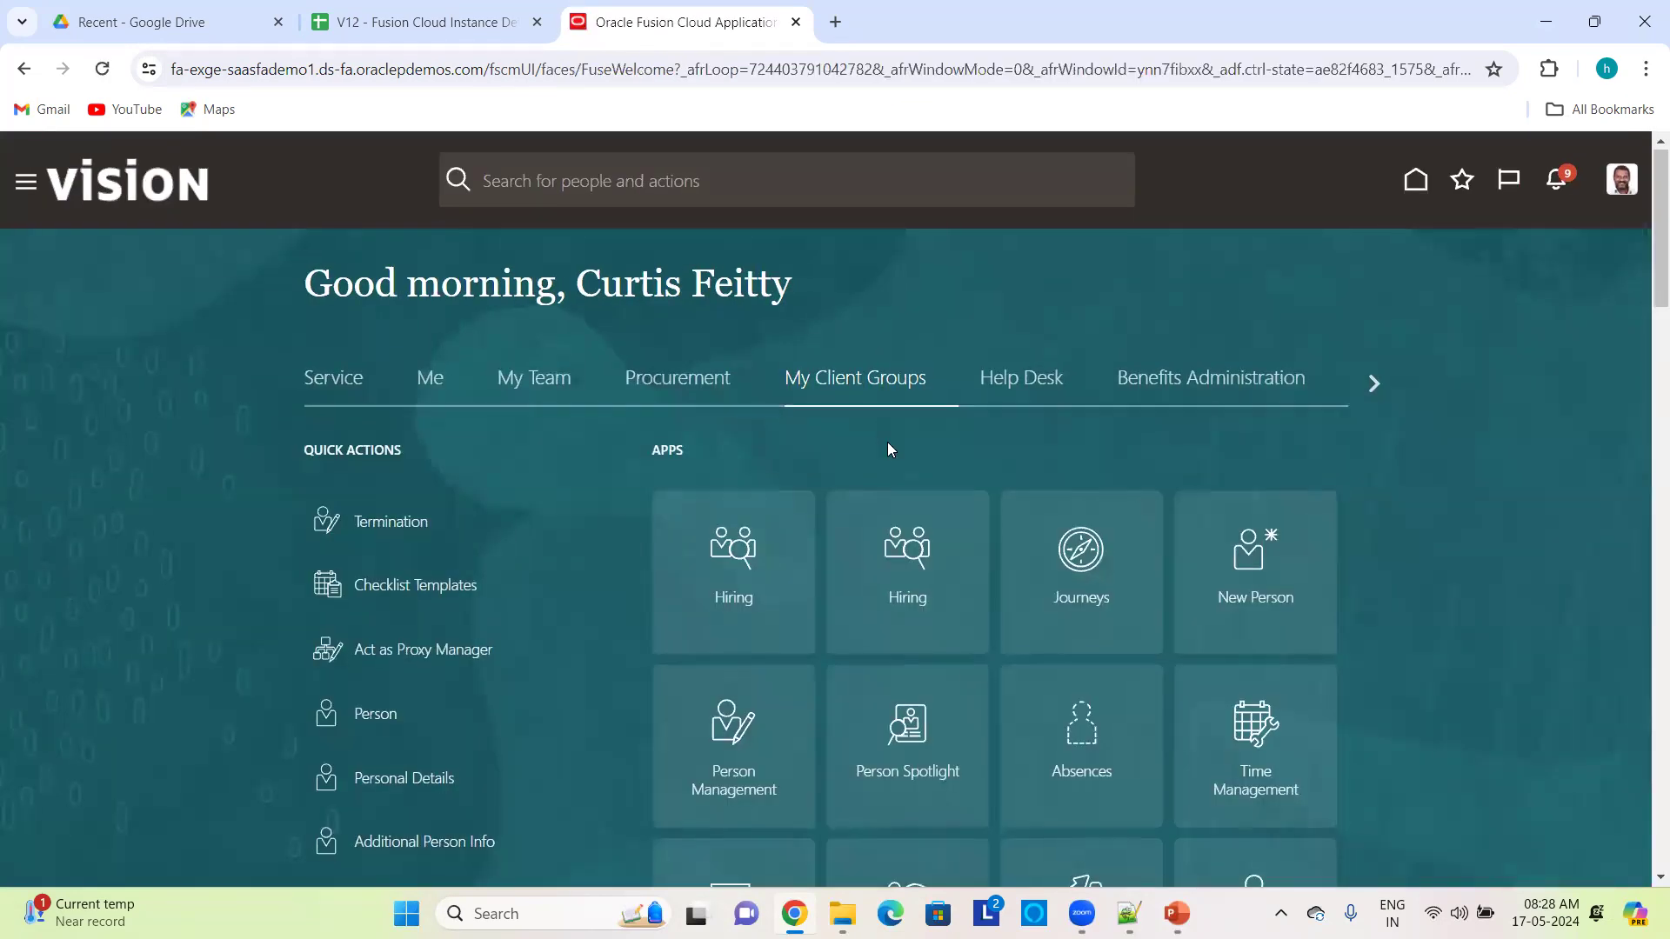
# - Show all My Client Groups quick actions again, open Add a Pending Worker, and return to the home page
pyautogui.scroll(-2, 887, 442)
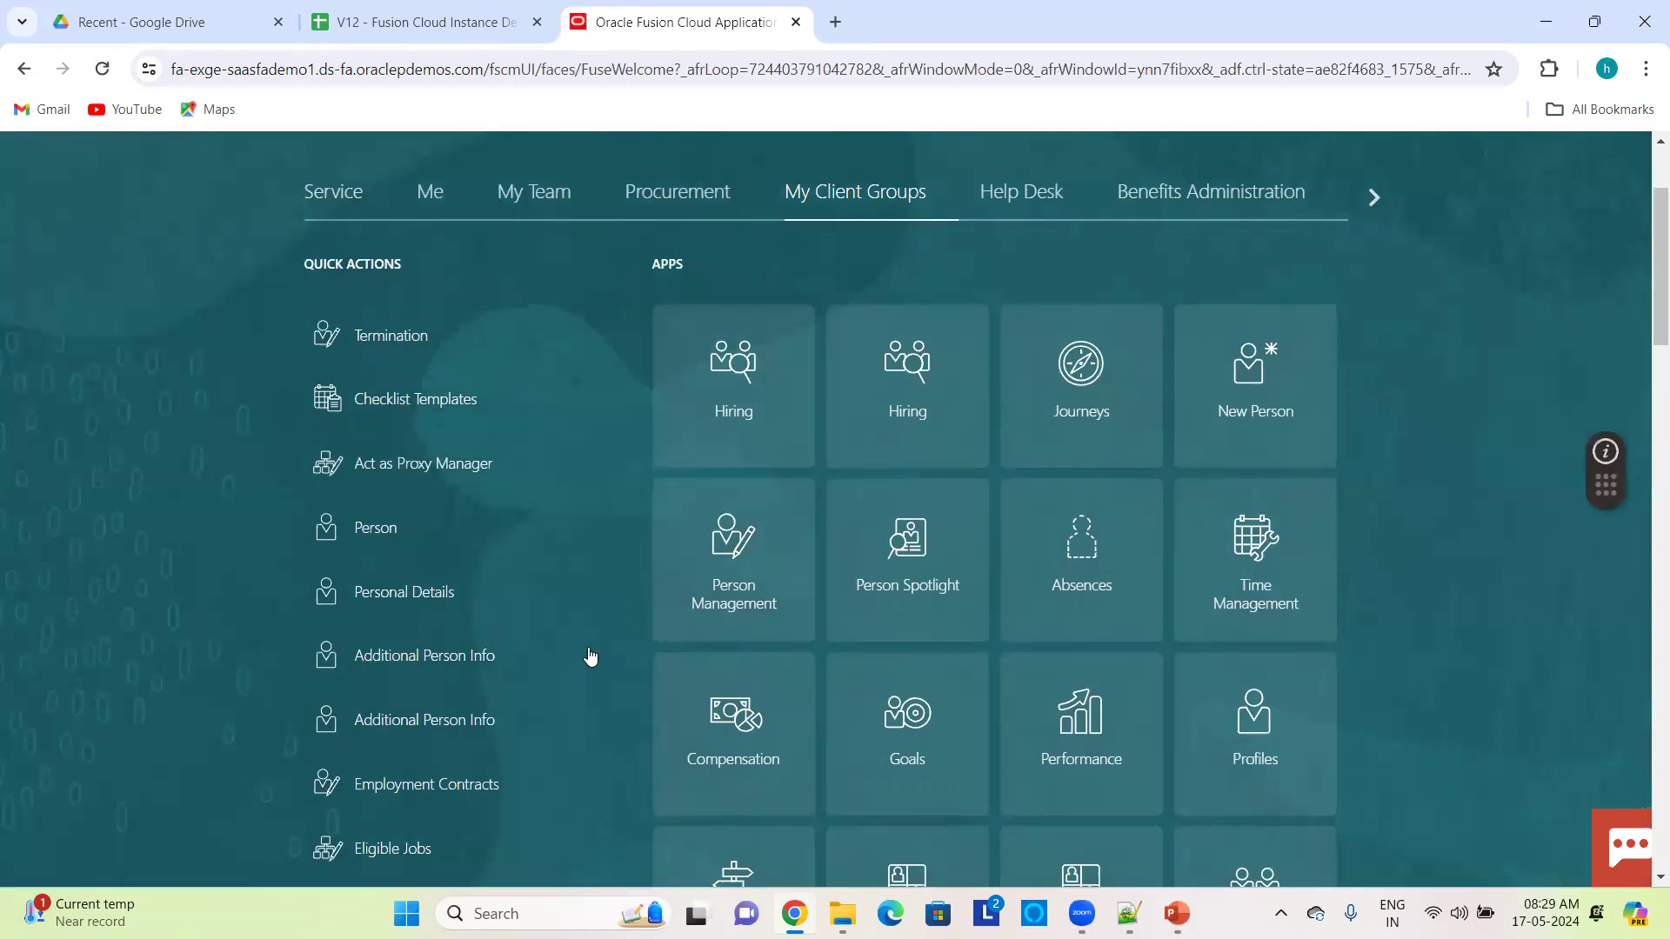
pyautogui.scroll(-10, 587, 656)
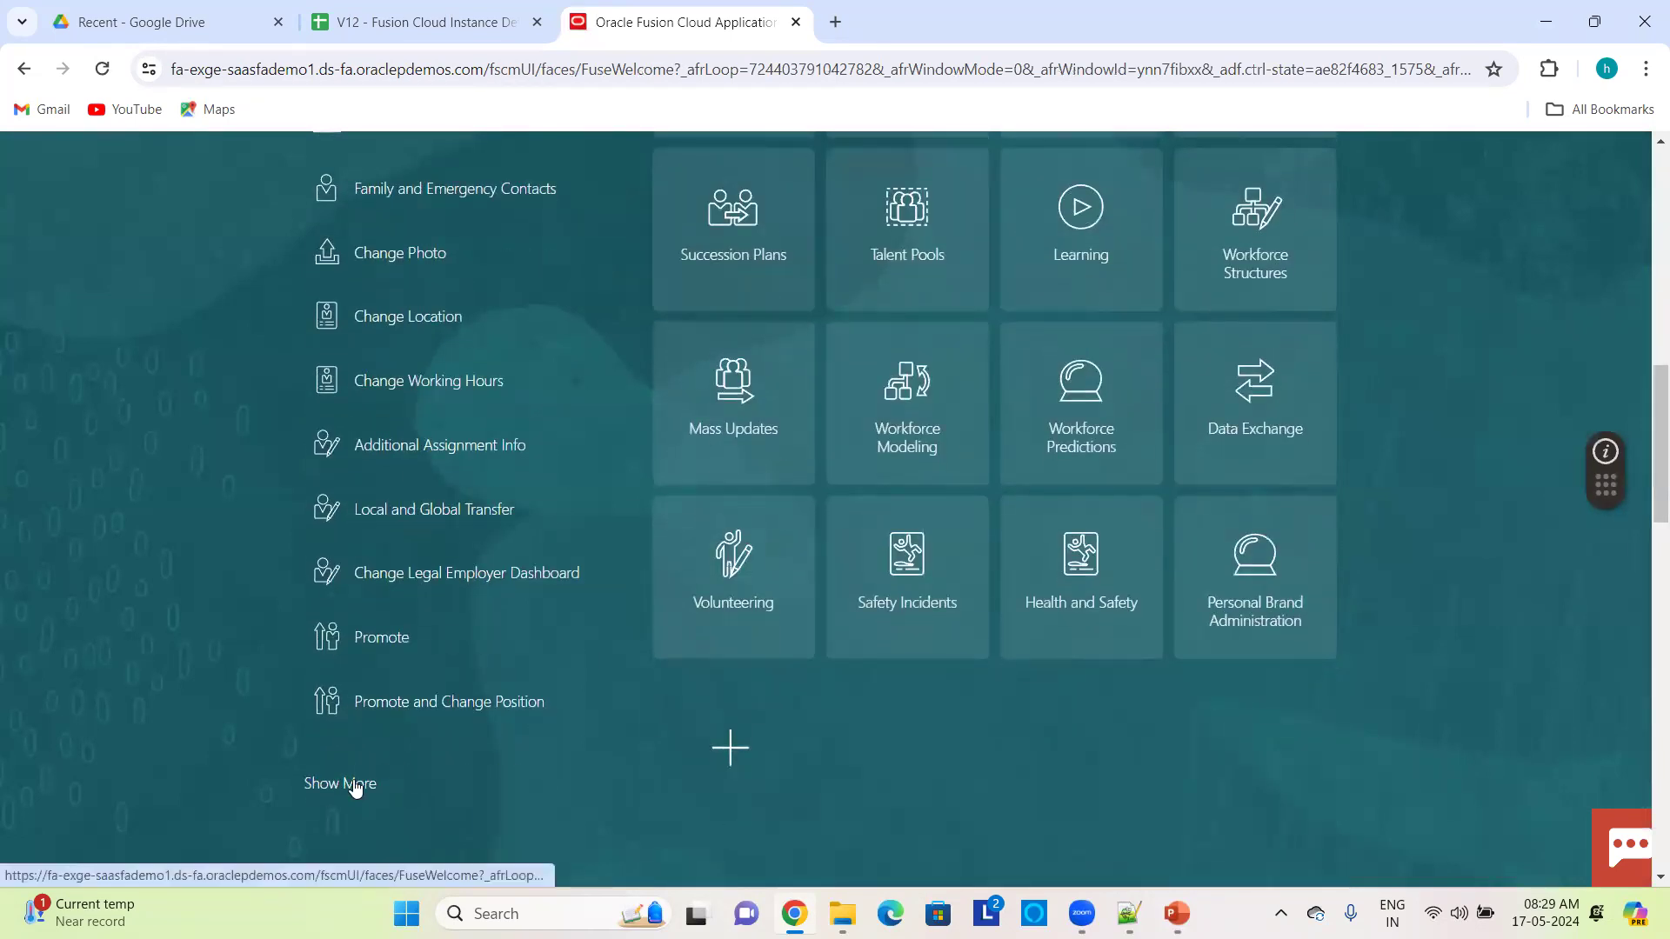
pyautogui.click(364, 785)
pyautogui.scroll(-3, 1126, 534)
pyautogui.scroll(-7, 1126, 534)
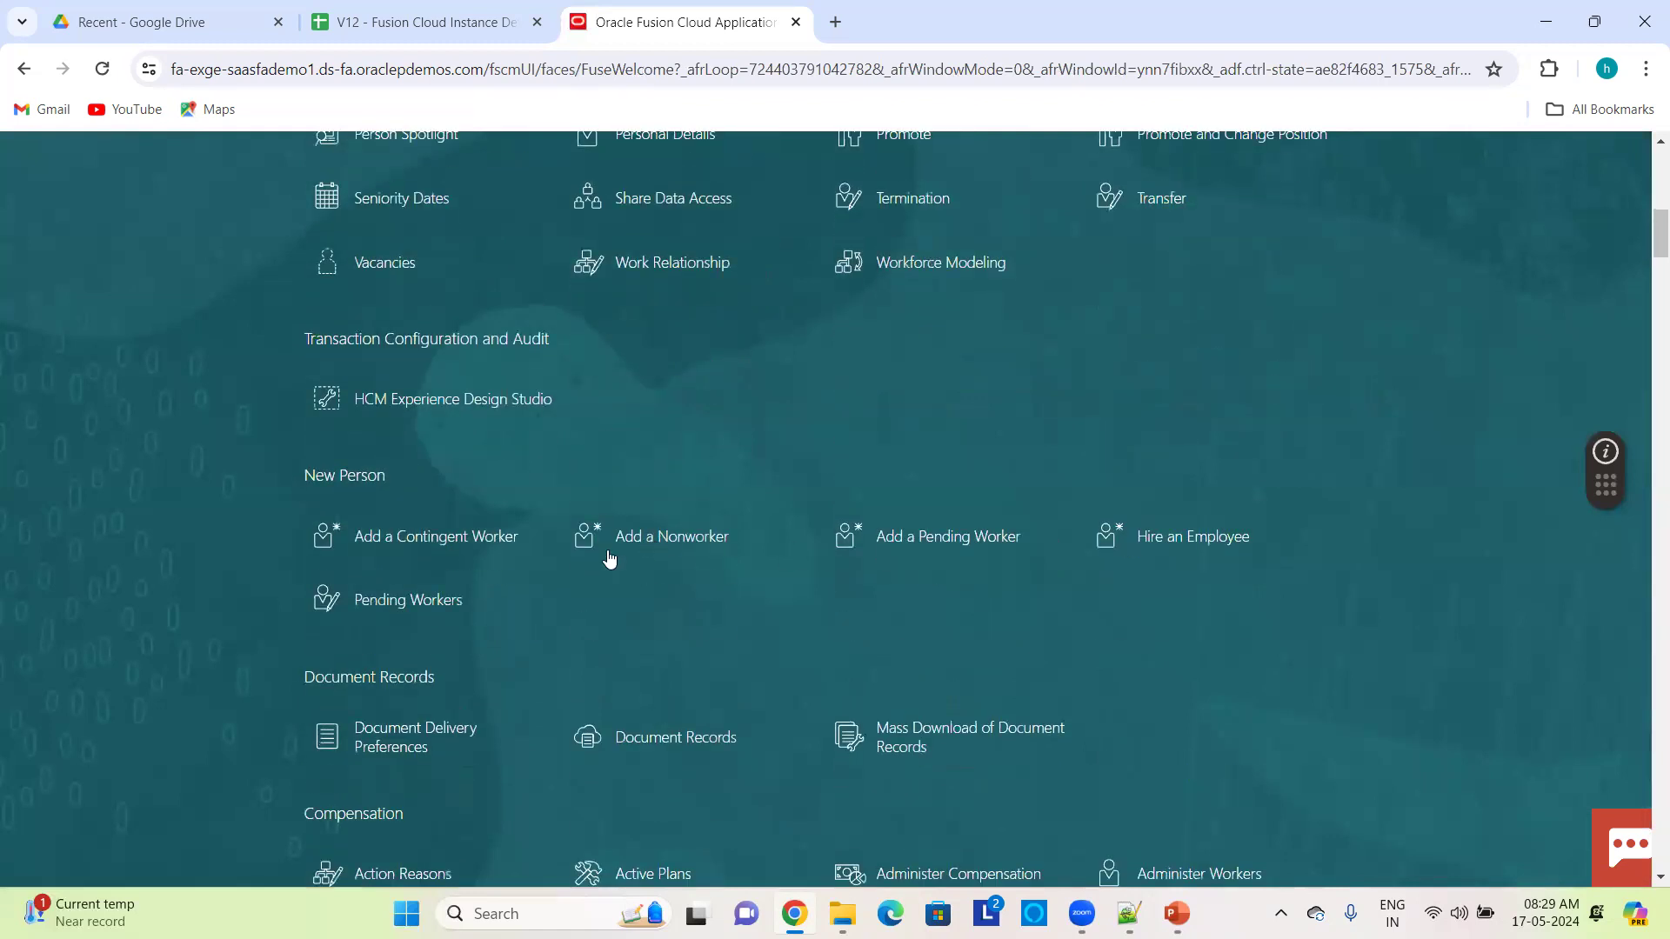
pyautogui.click(842, 544)
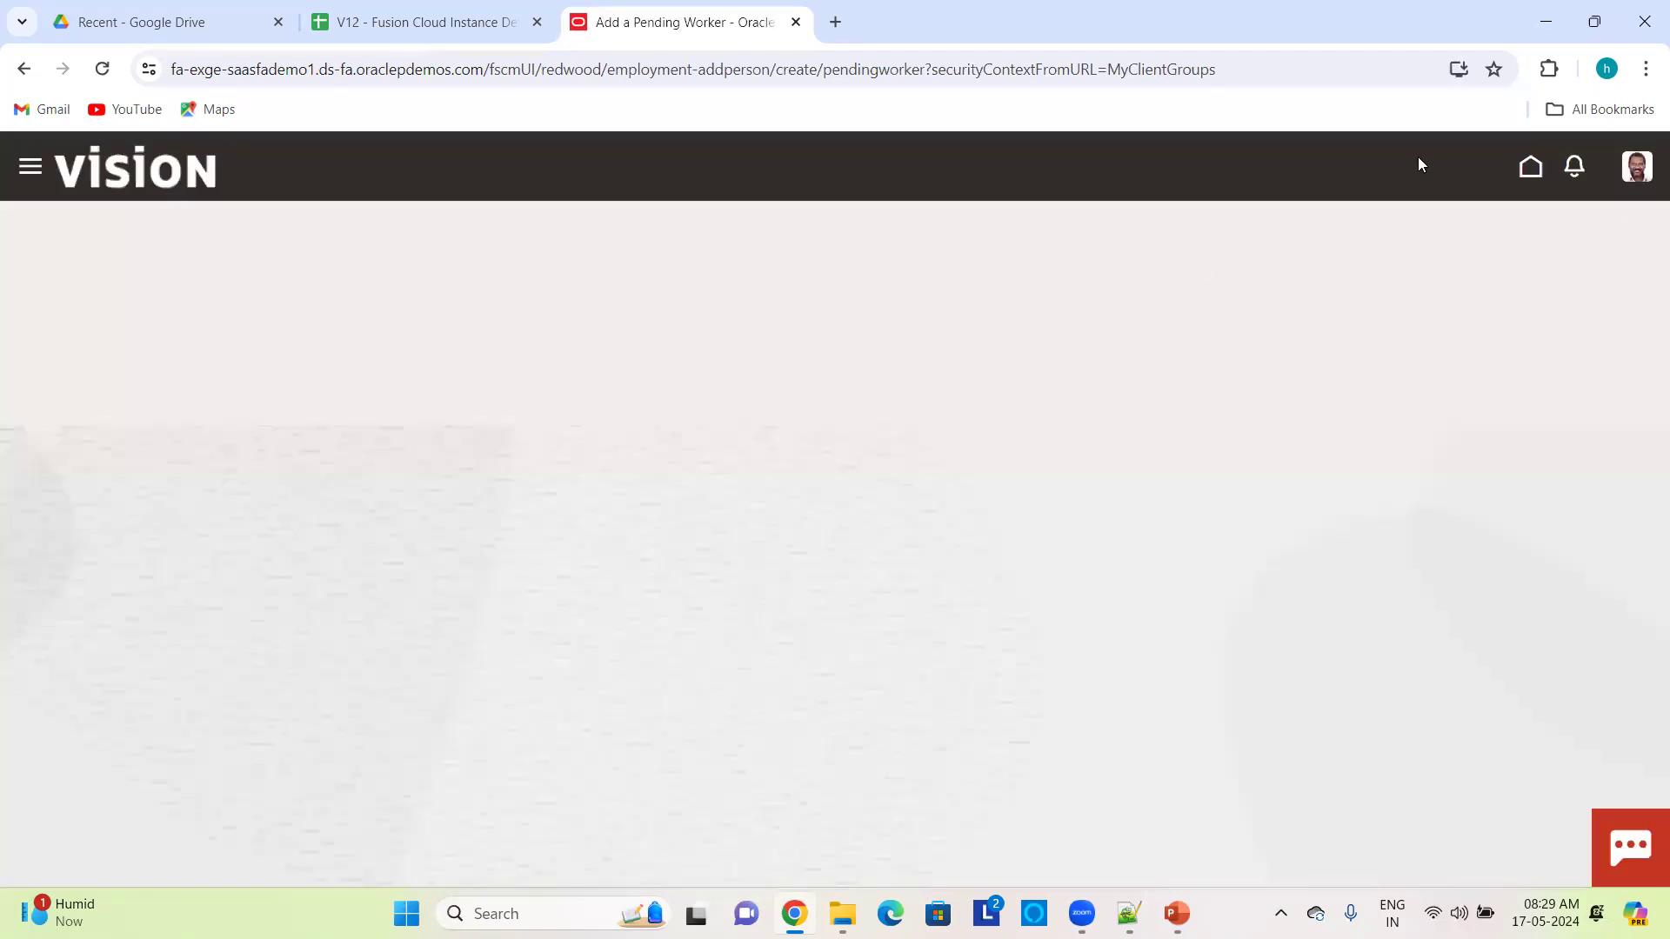
pyautogui.click(1530, 165)
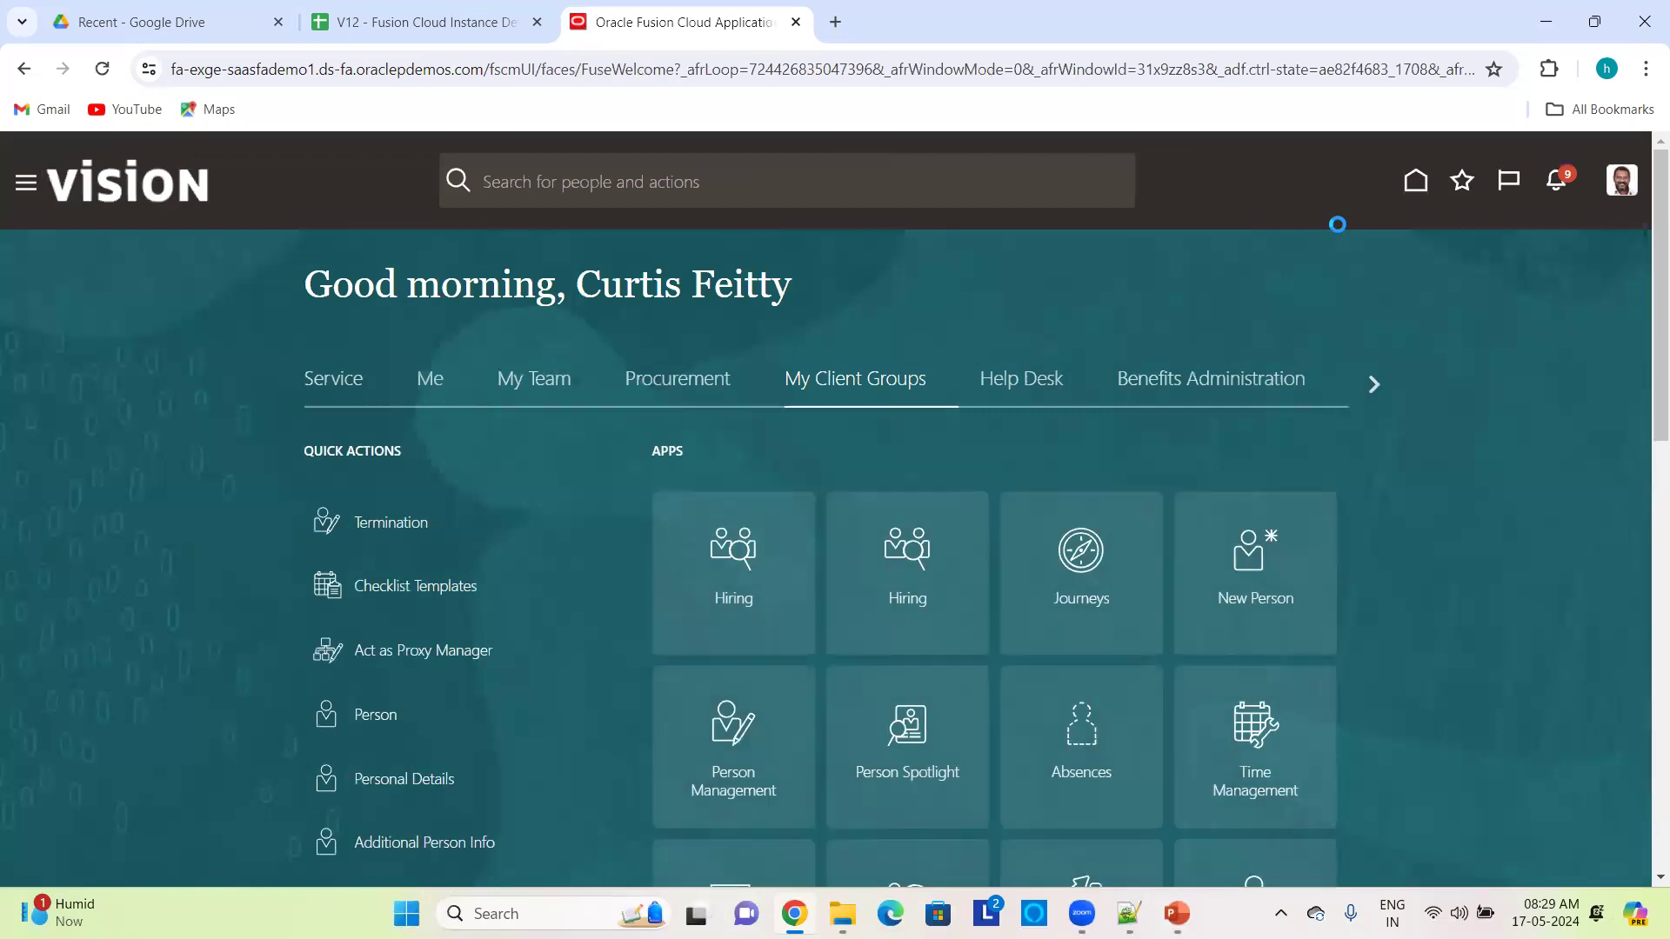
# - Open the Navigator, look through the Me entries and the other navigation groups, and close it
pyautogui.click(26, 187)
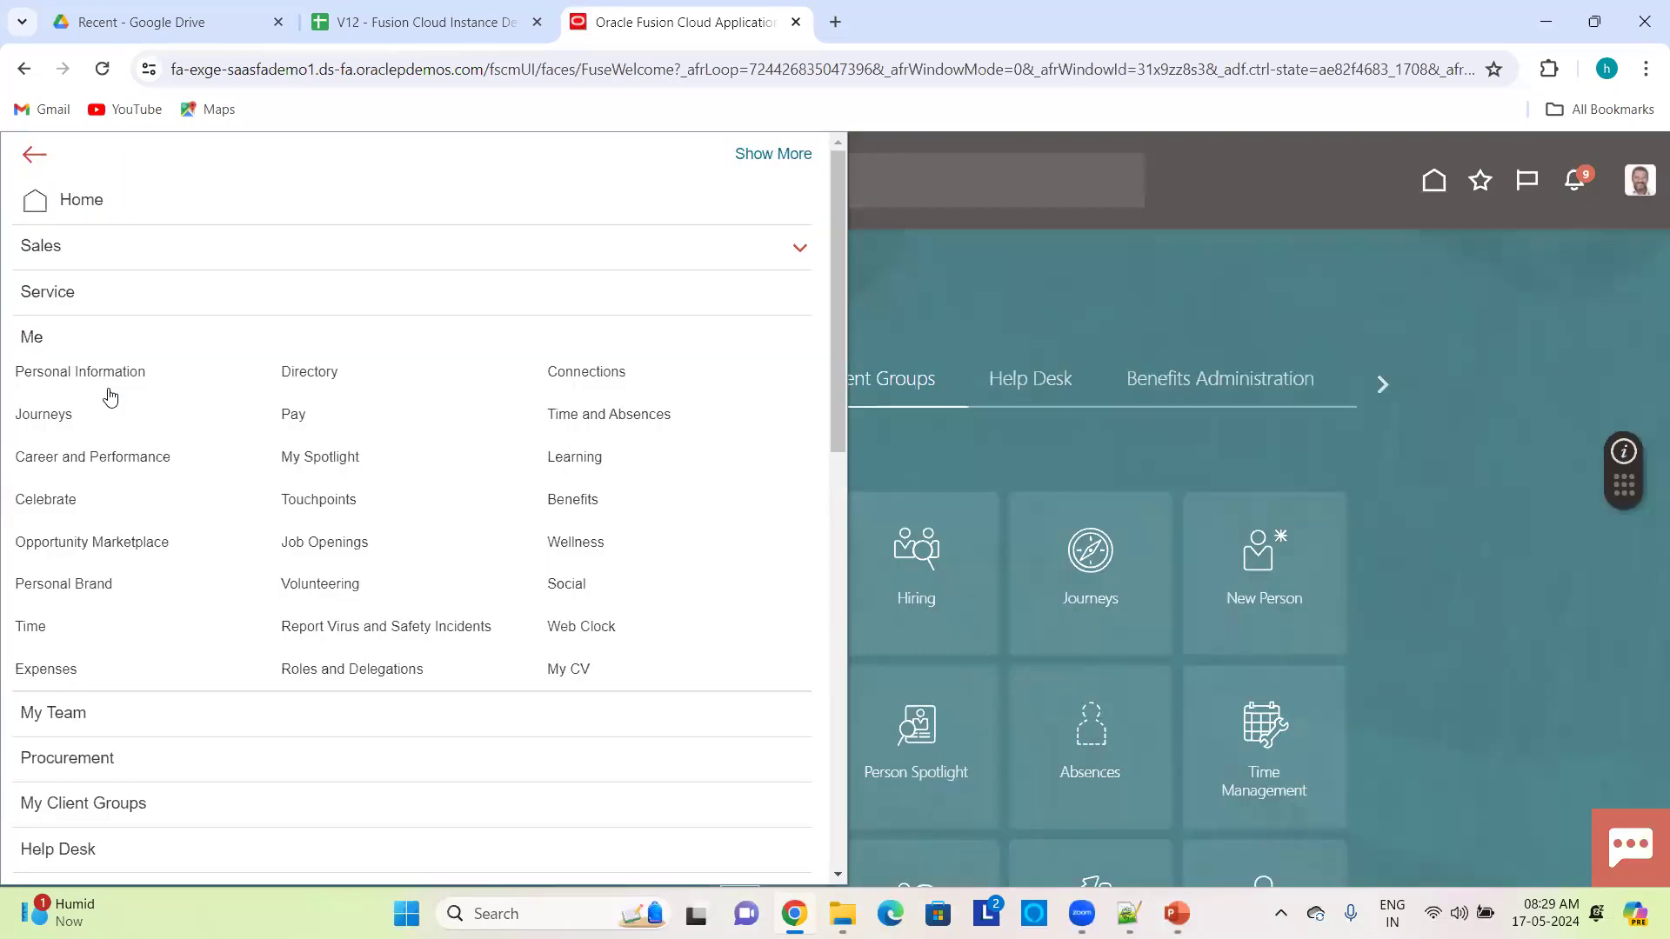
pyautogui.scroll(-1, 168, 535)
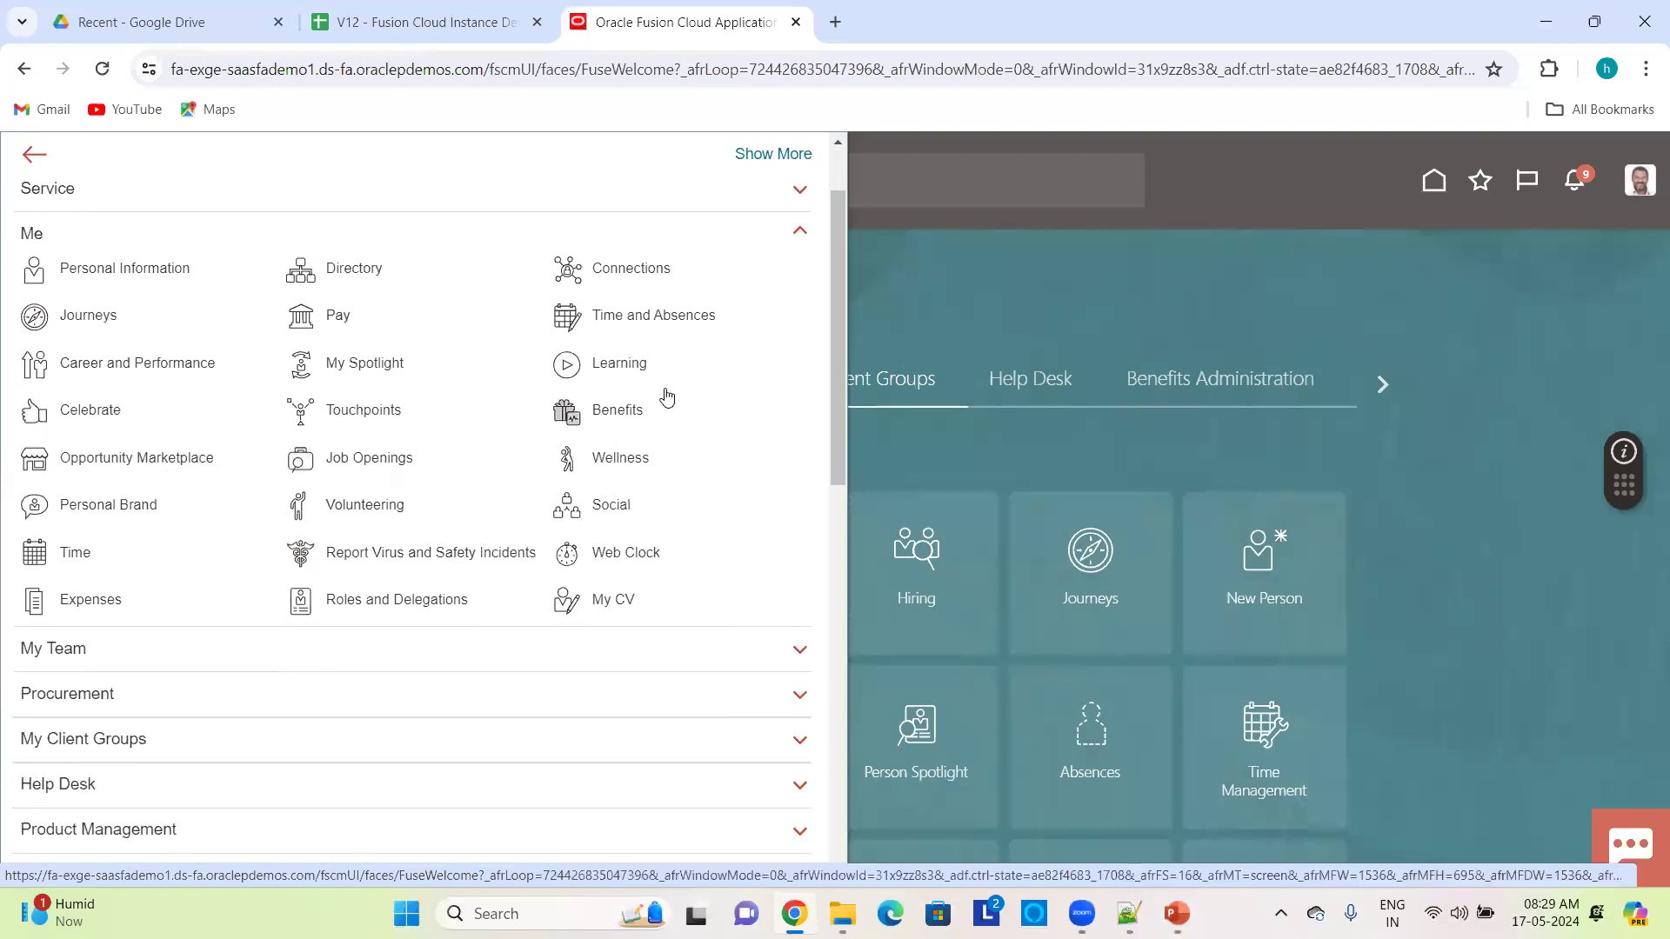
pyautogui.scroll(-5, 566, 770)
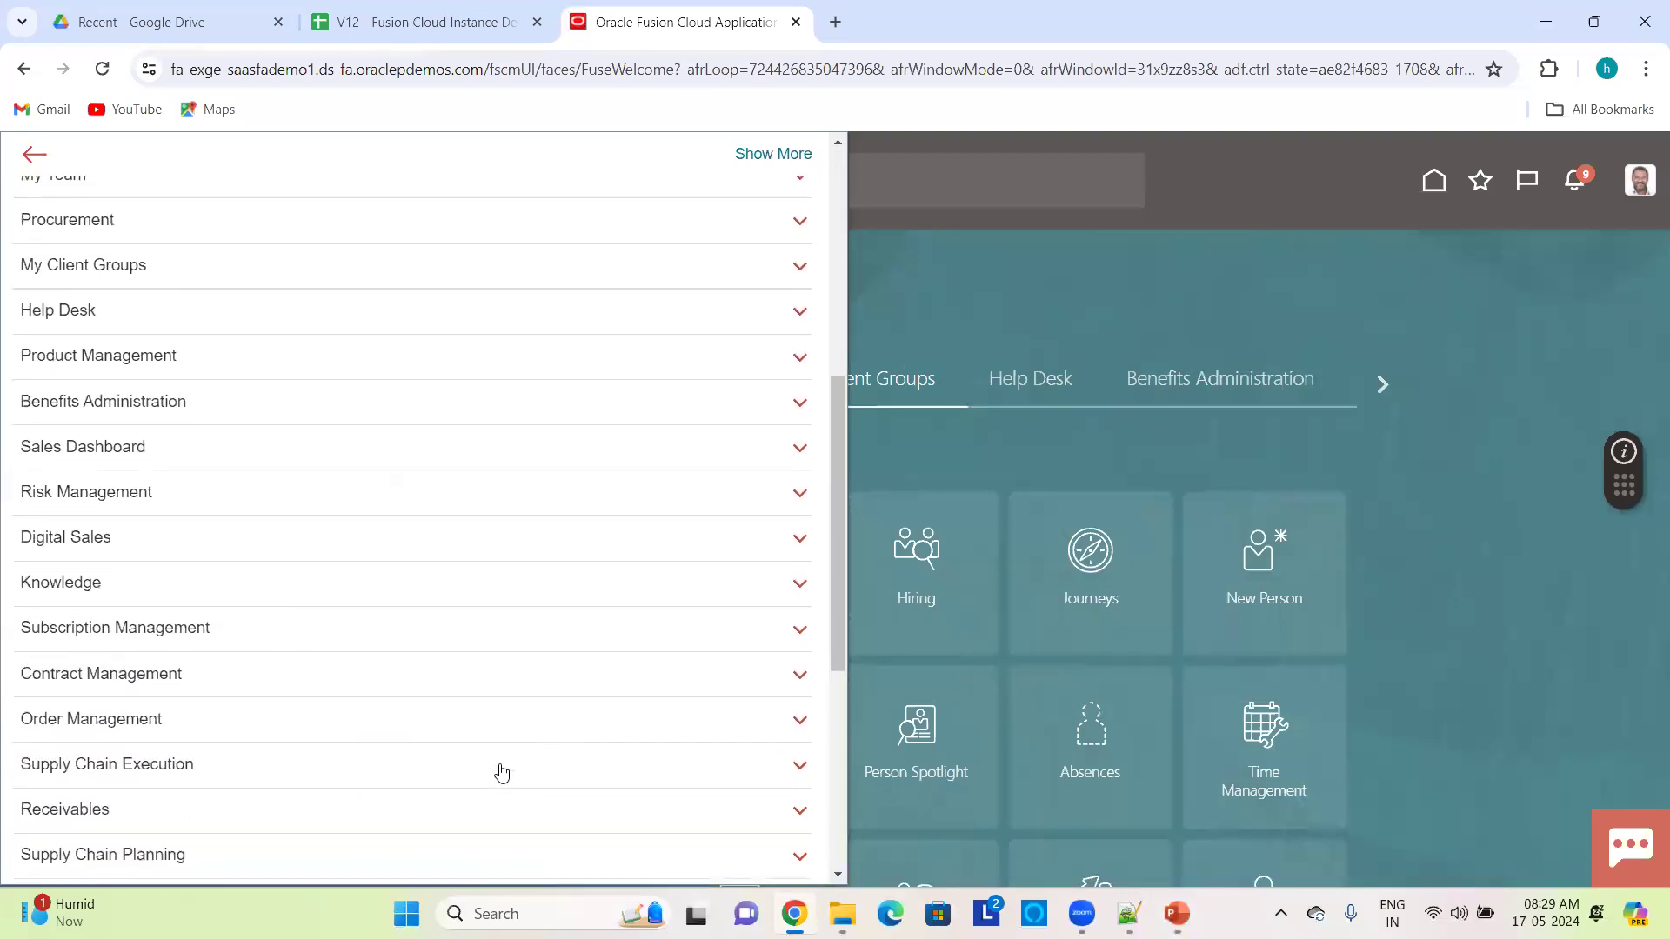
pyautogui.scroll(4, 574, 324)
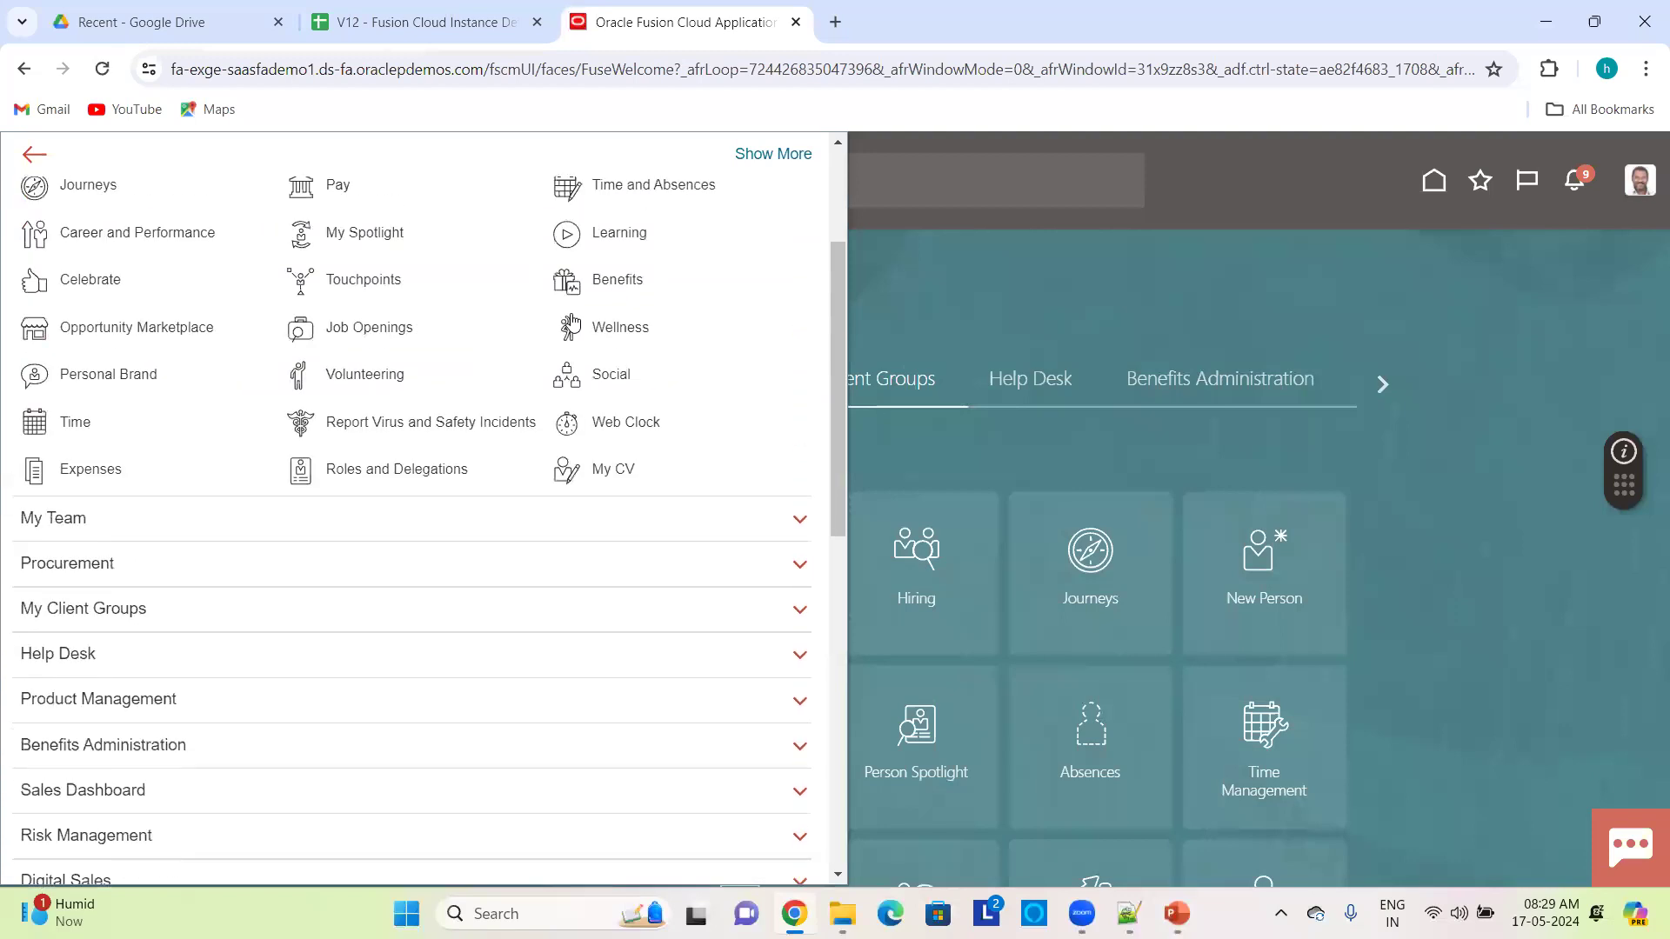
pyautogui.click(1419, 477)
# - Look over the My Client Groups apps, expand the full quick actions list, and open Promote and Change Position
pyautogui.scroll(-2, 1419, 476)
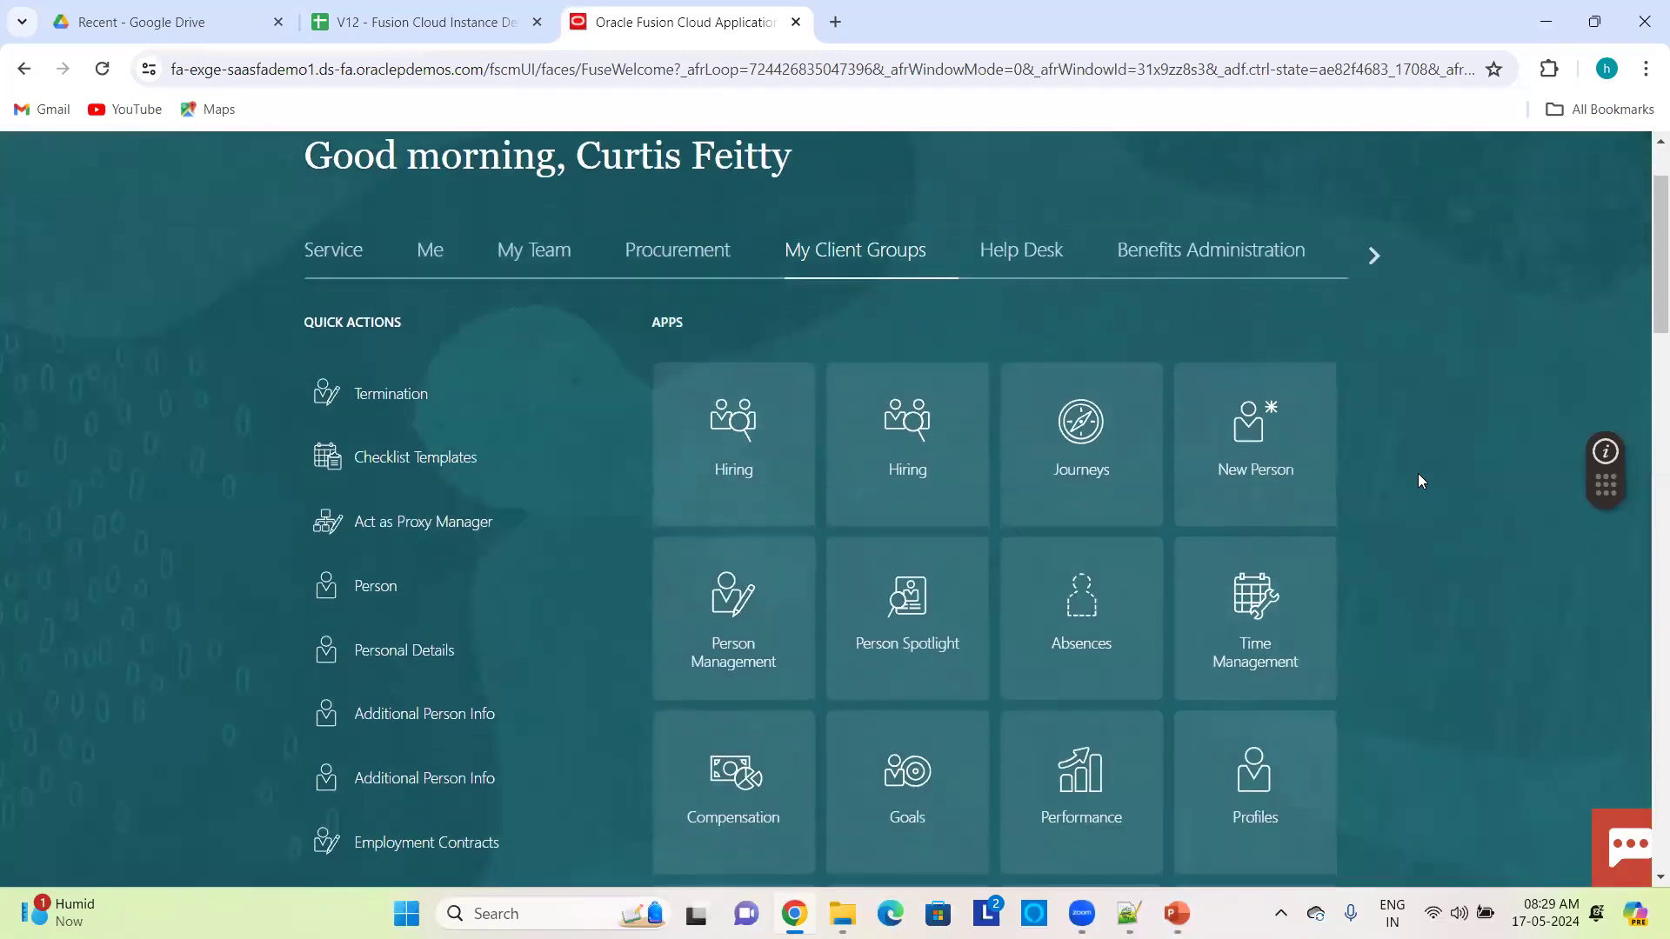
pyautogui.scroll(-3, 1421, 481)
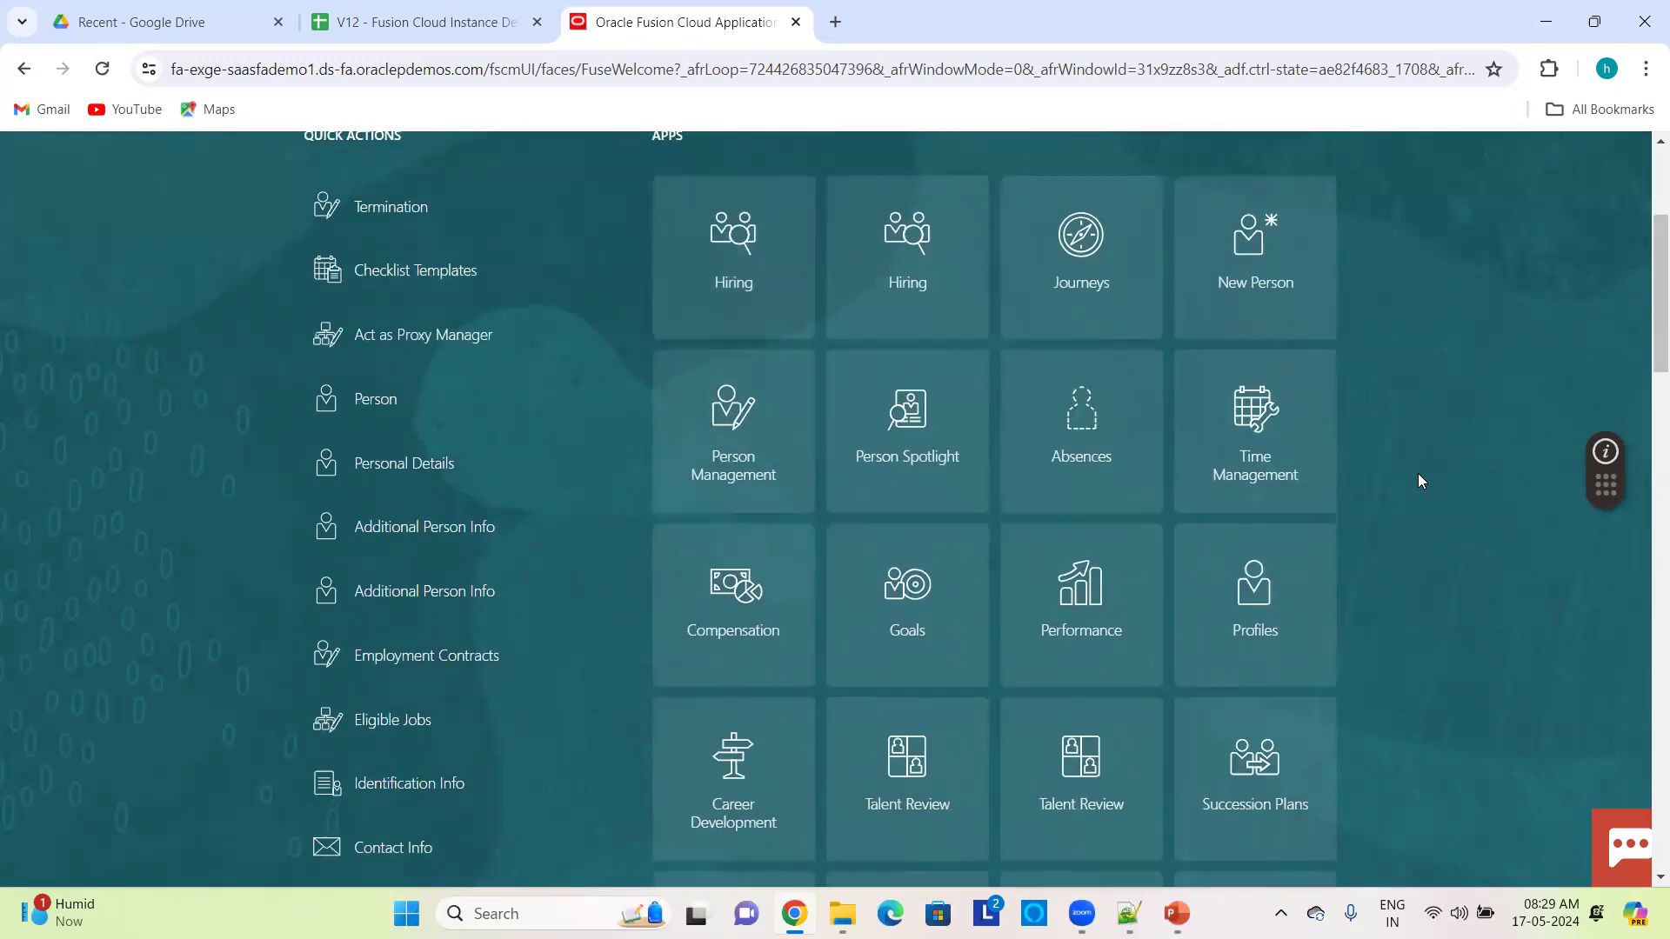
pyautogui.scroll(2, 596, 529)
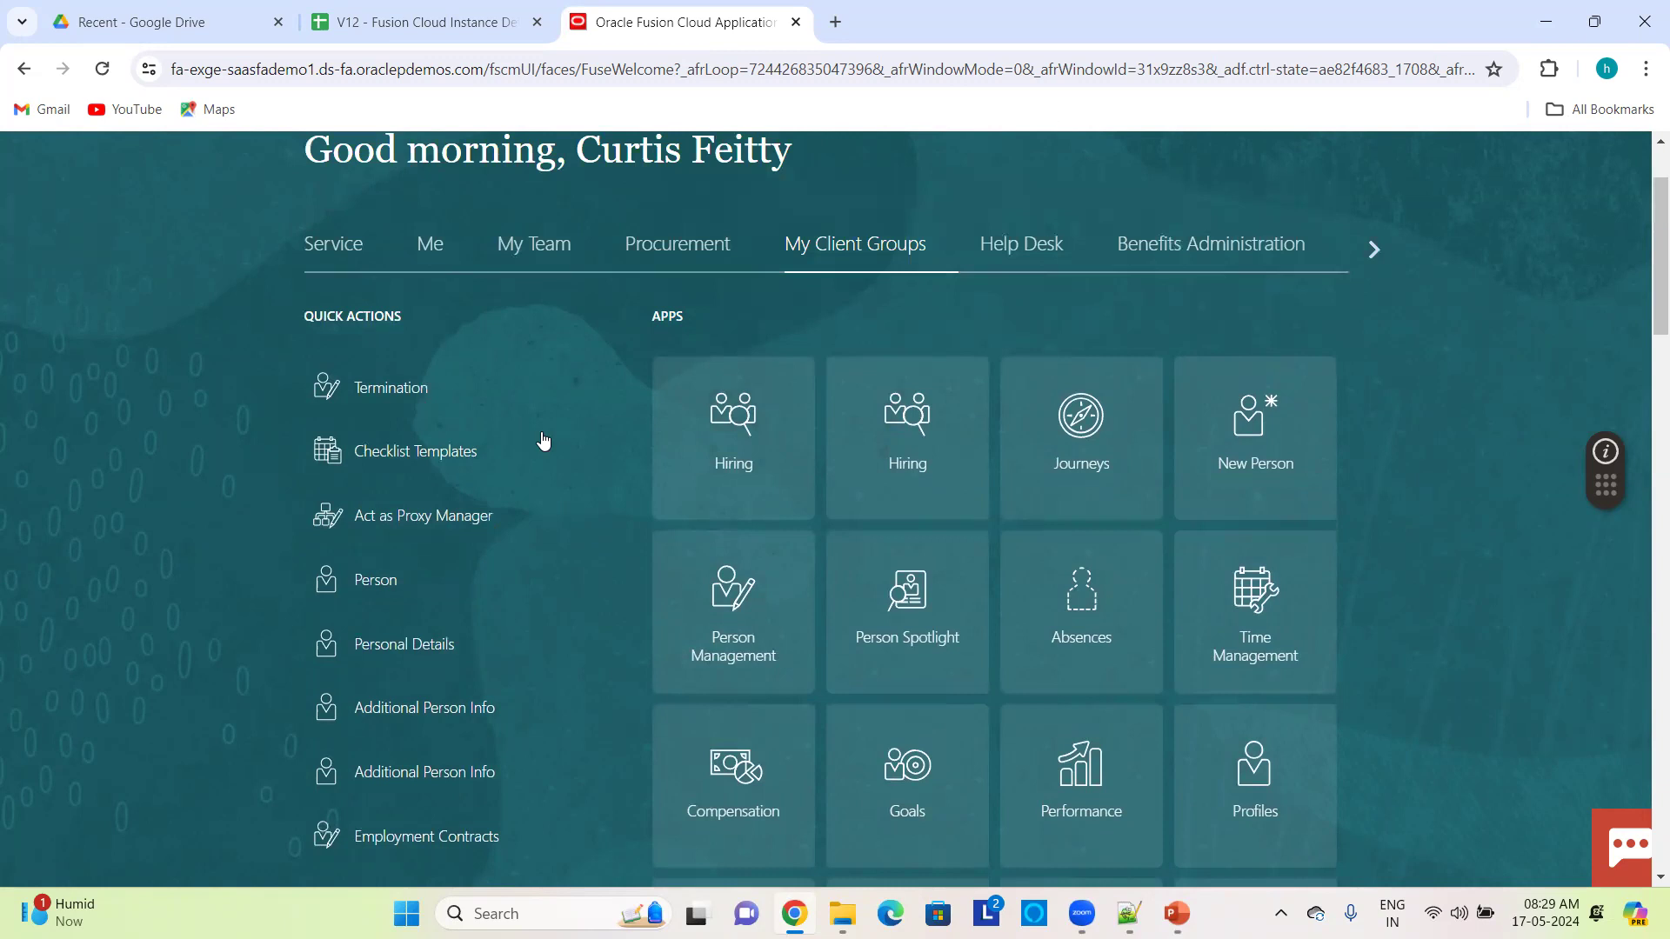
pyautogui.scroll(-2, 544, 441)
pyautogui.scroll(-8, 544, 441)
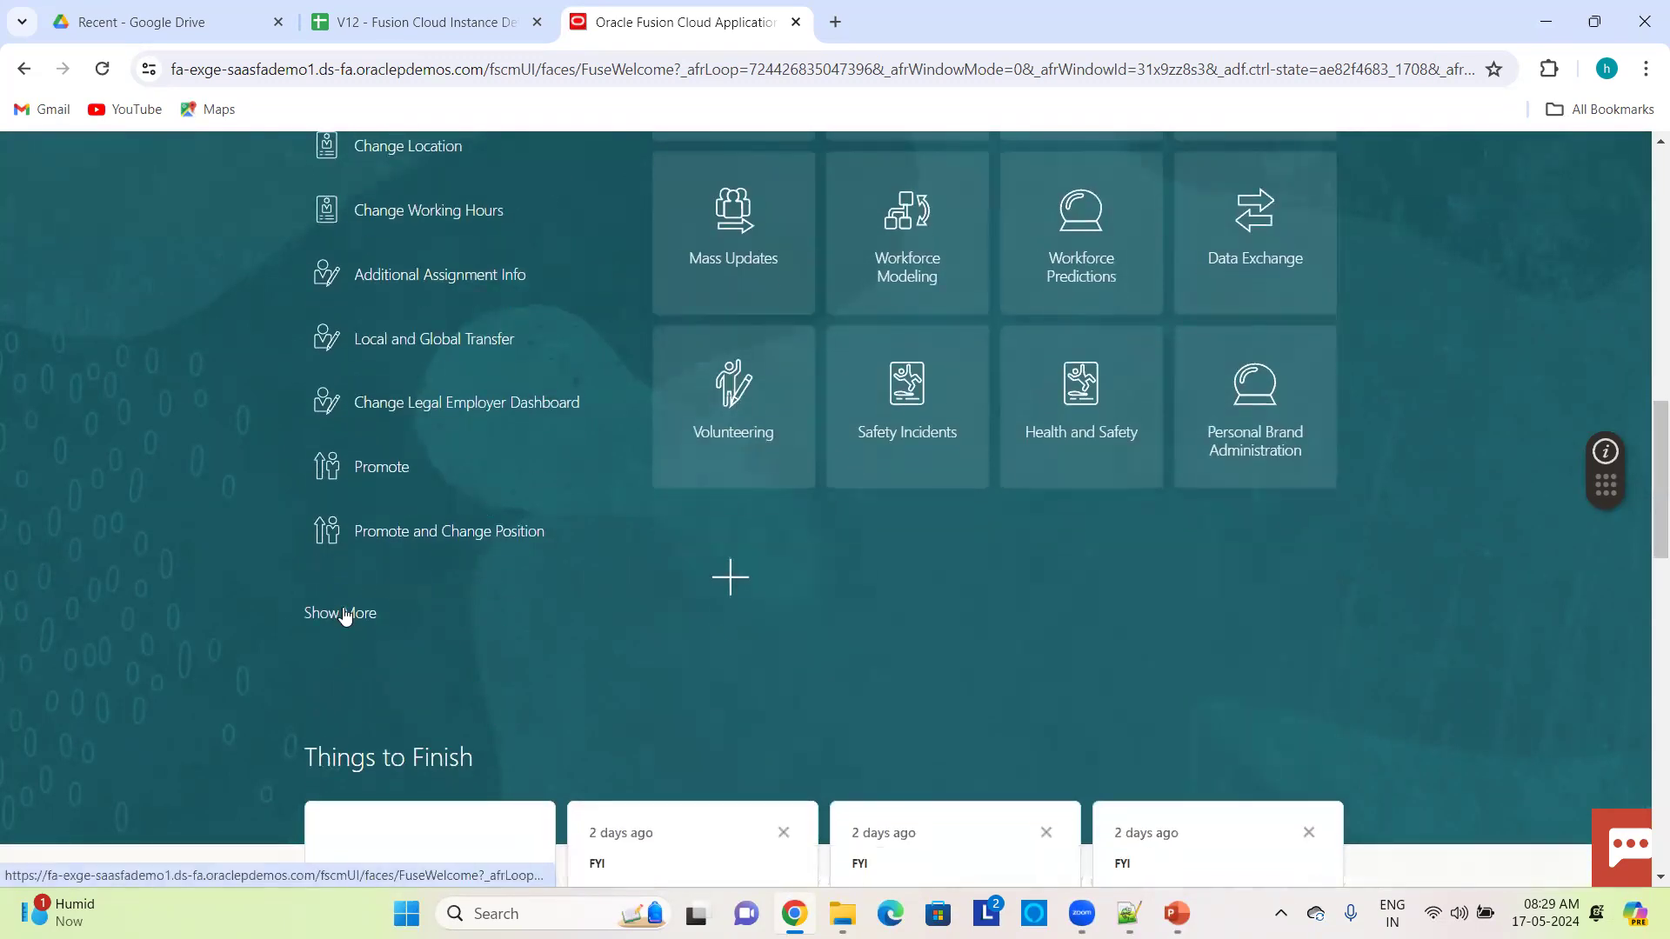
pyautogui.click(344, 615)
pyautogui.scroll(-4, 614, 532)
pyautogui.scroll(-1, 615, 533)
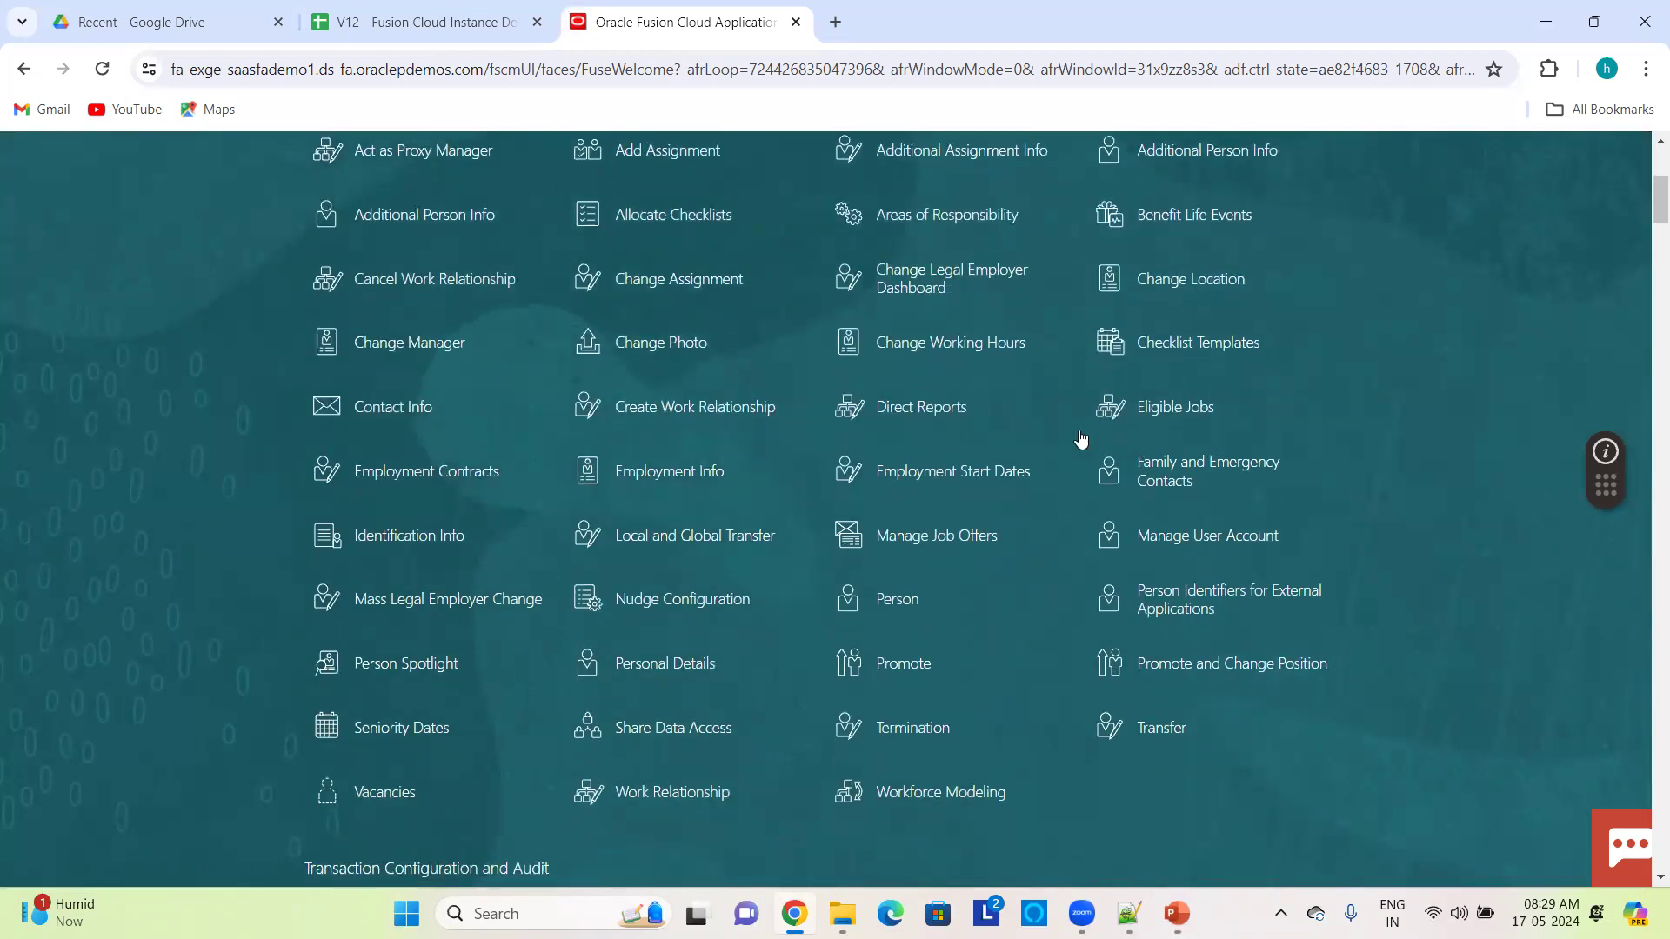
pyautogui.click(1108, 664)
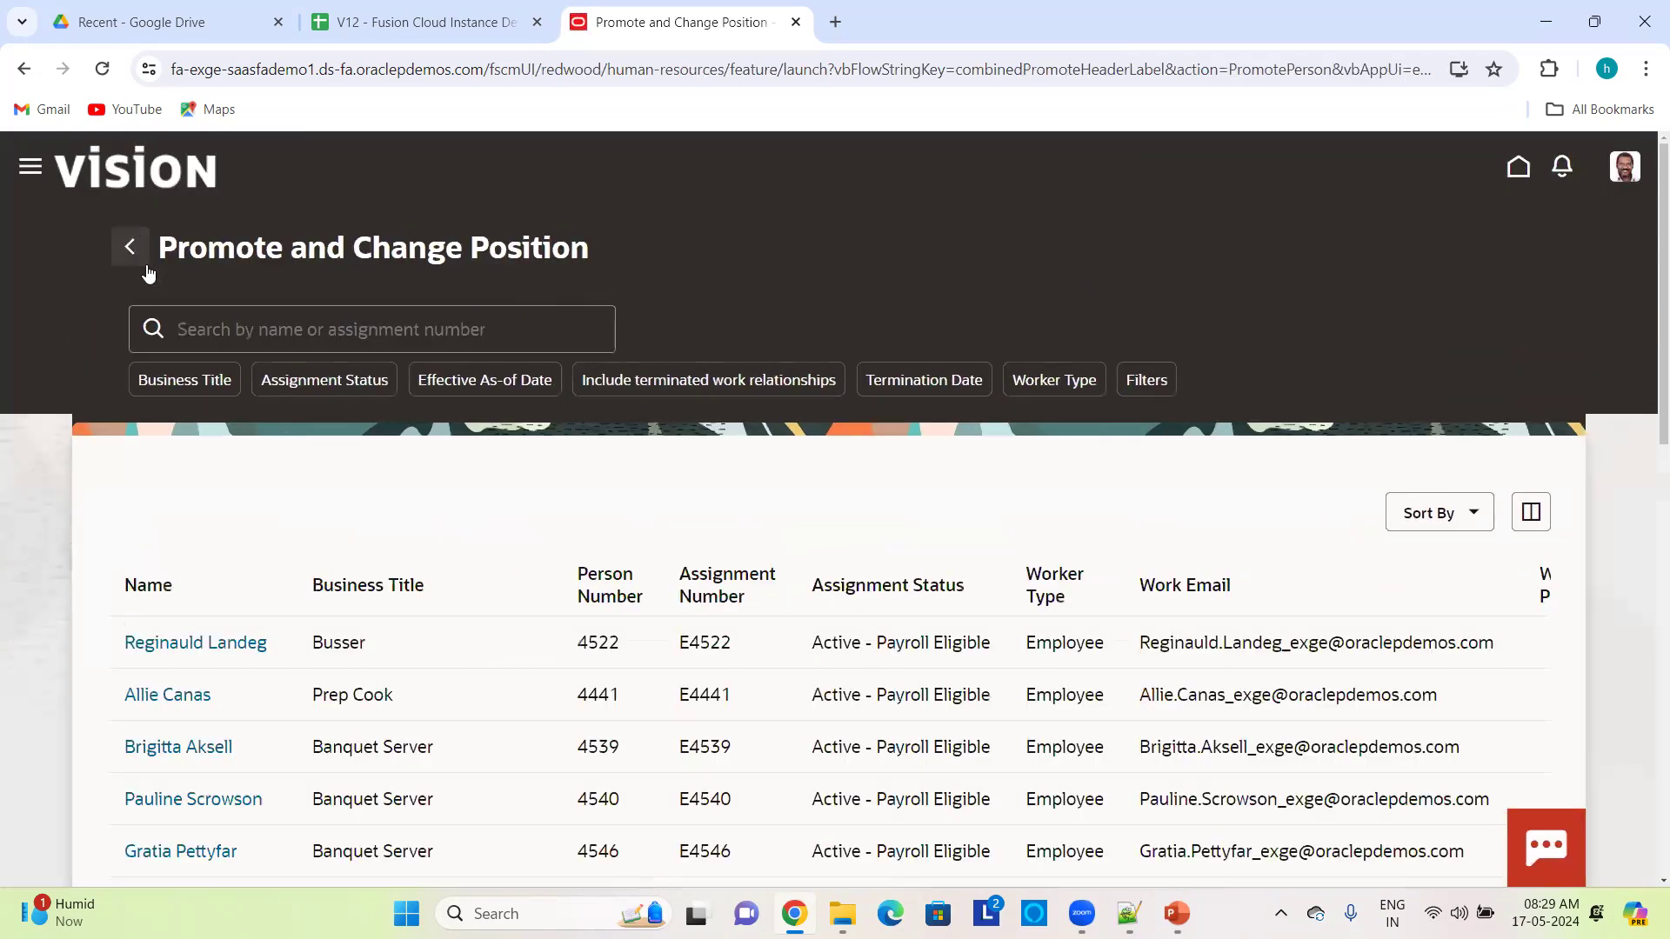
# - Review the worker list and search filters for Promote and Change Position, and return to My Client Groups on the home page
pyautogui.scroll(-1, 534, 494)
pyautogui.scroll(-1, 534, 494)
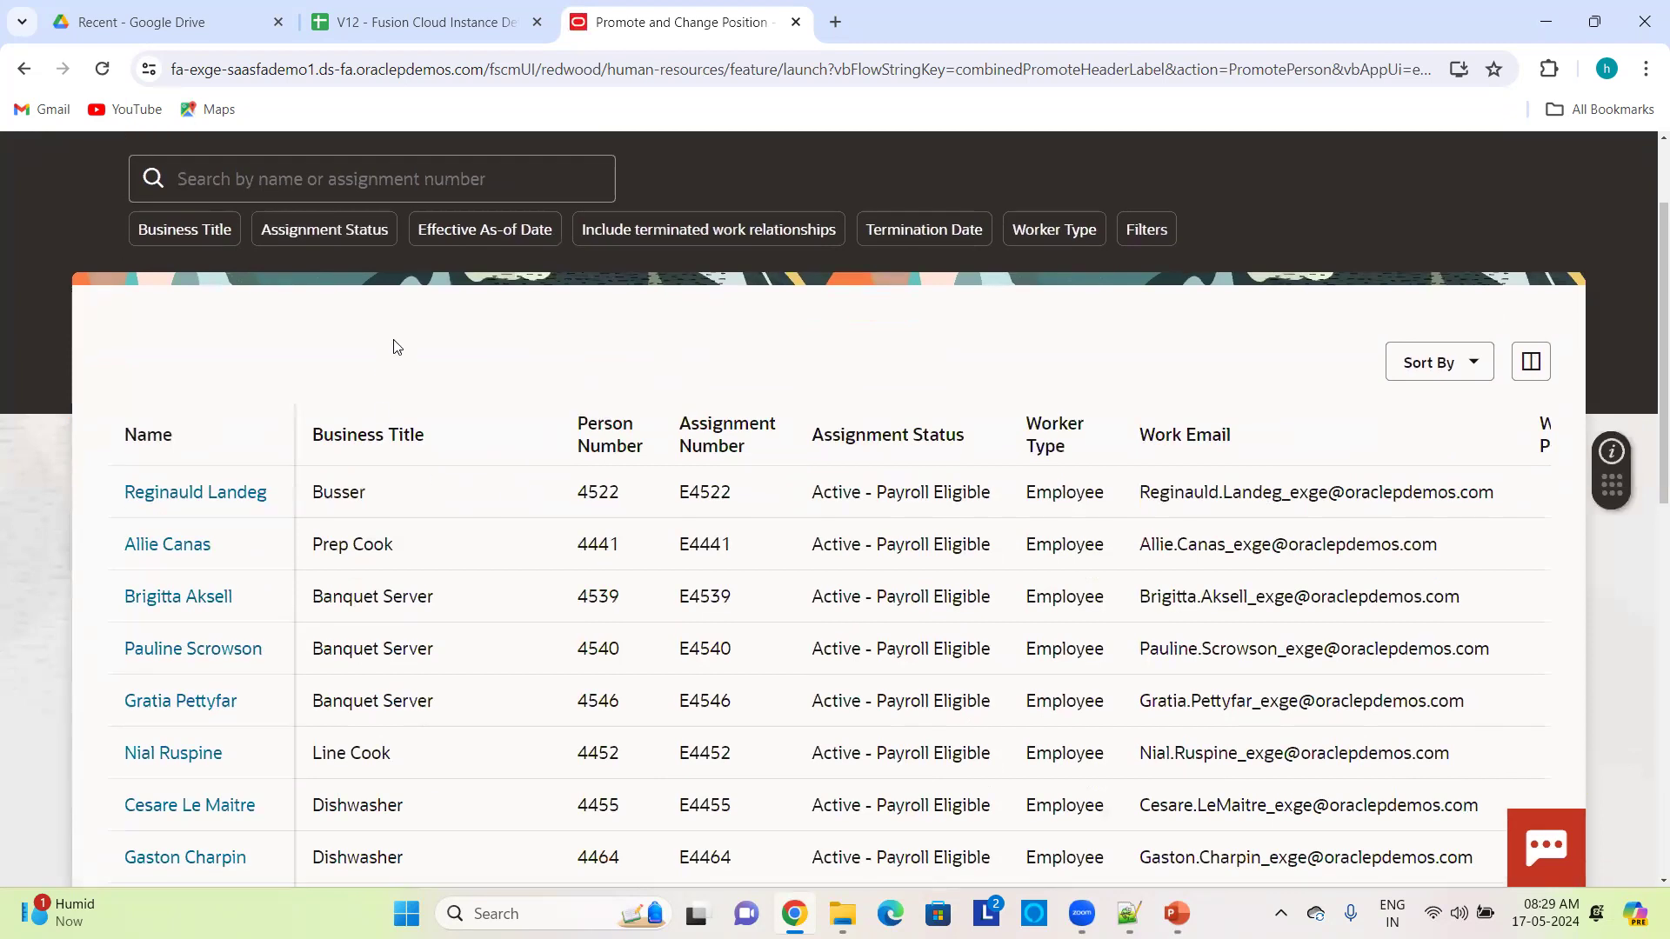
pyautogui.scroll(2, 988, 372)
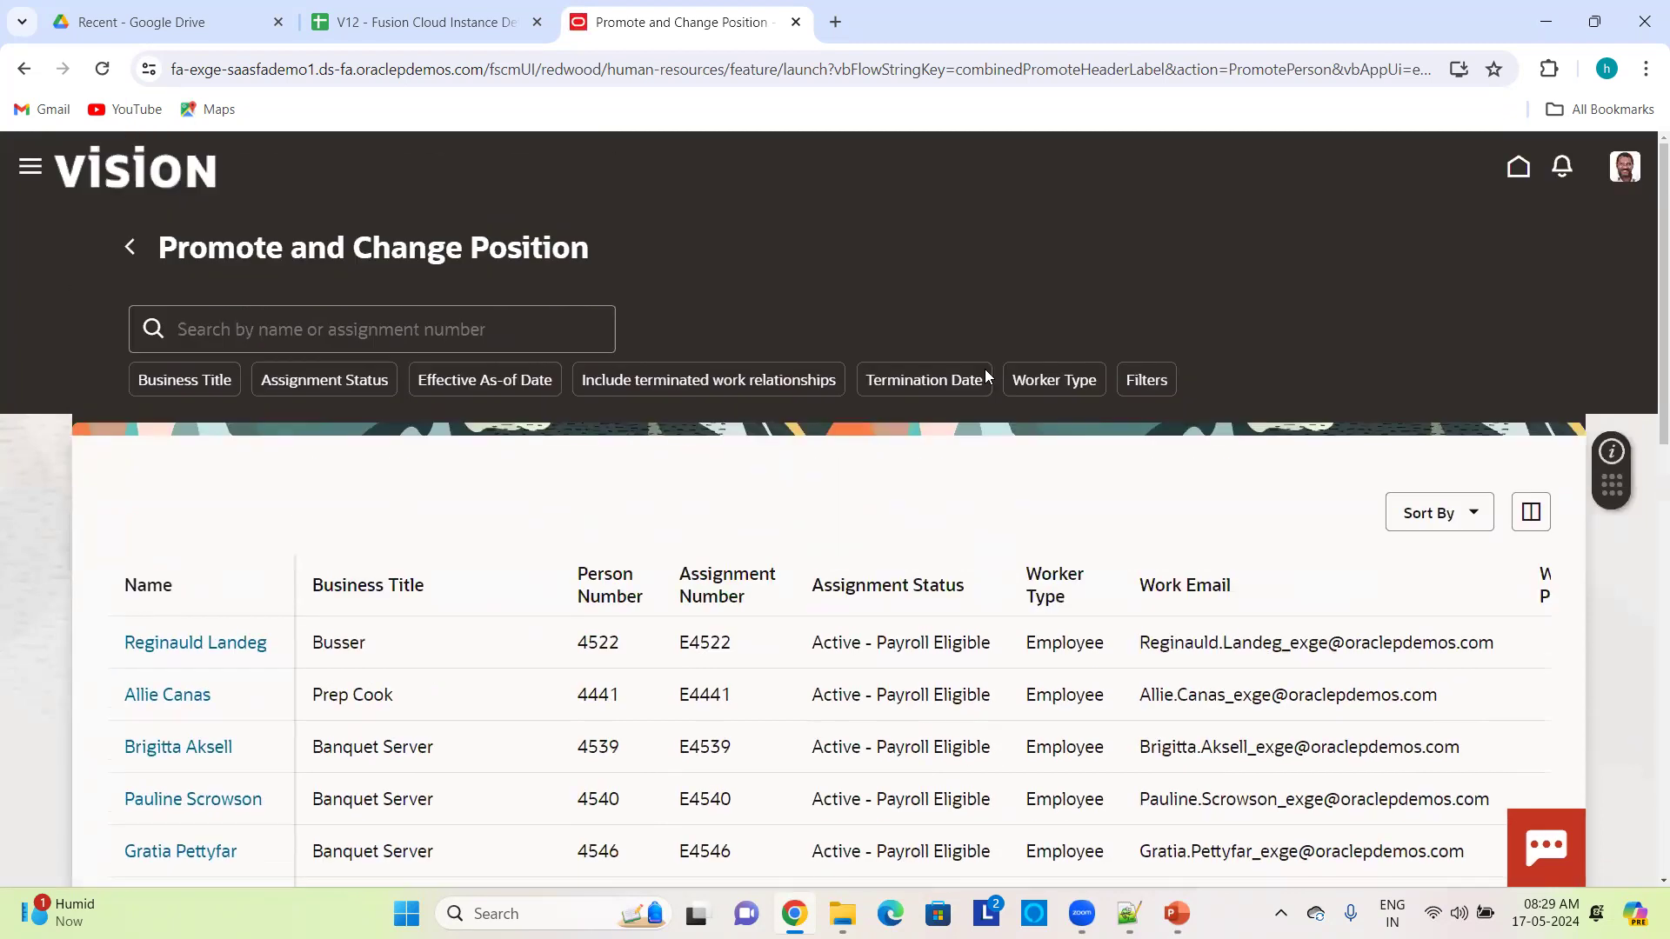
pyautogui.click(1518, 170)
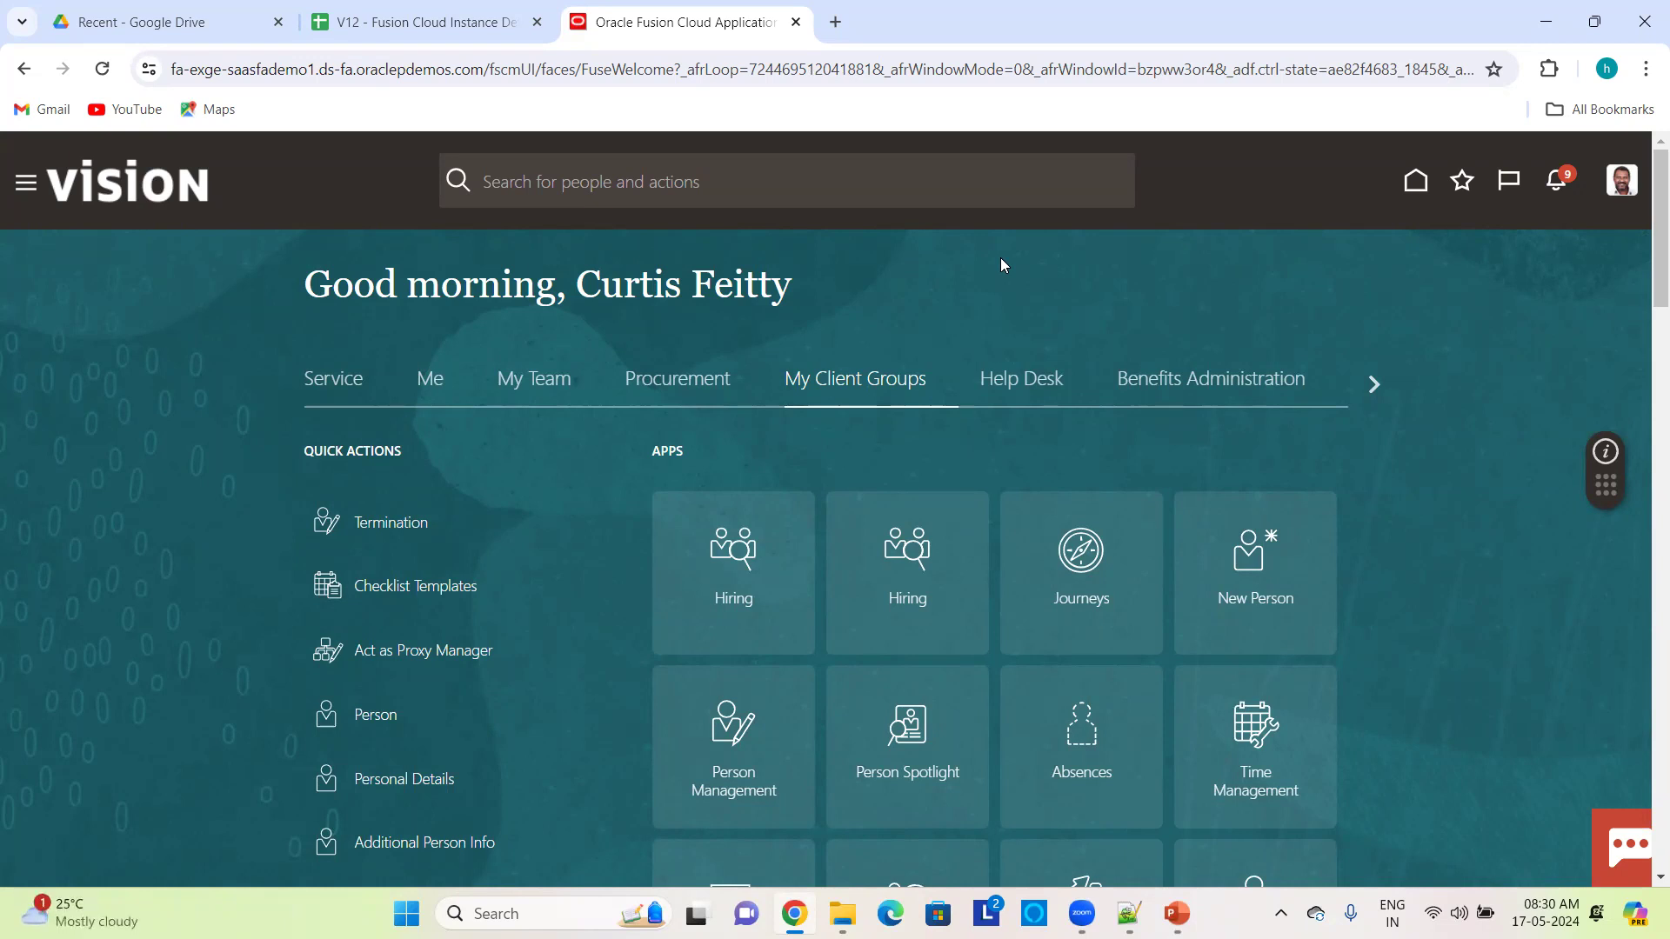
pyautogui.scroll(-2, 1000, 265)
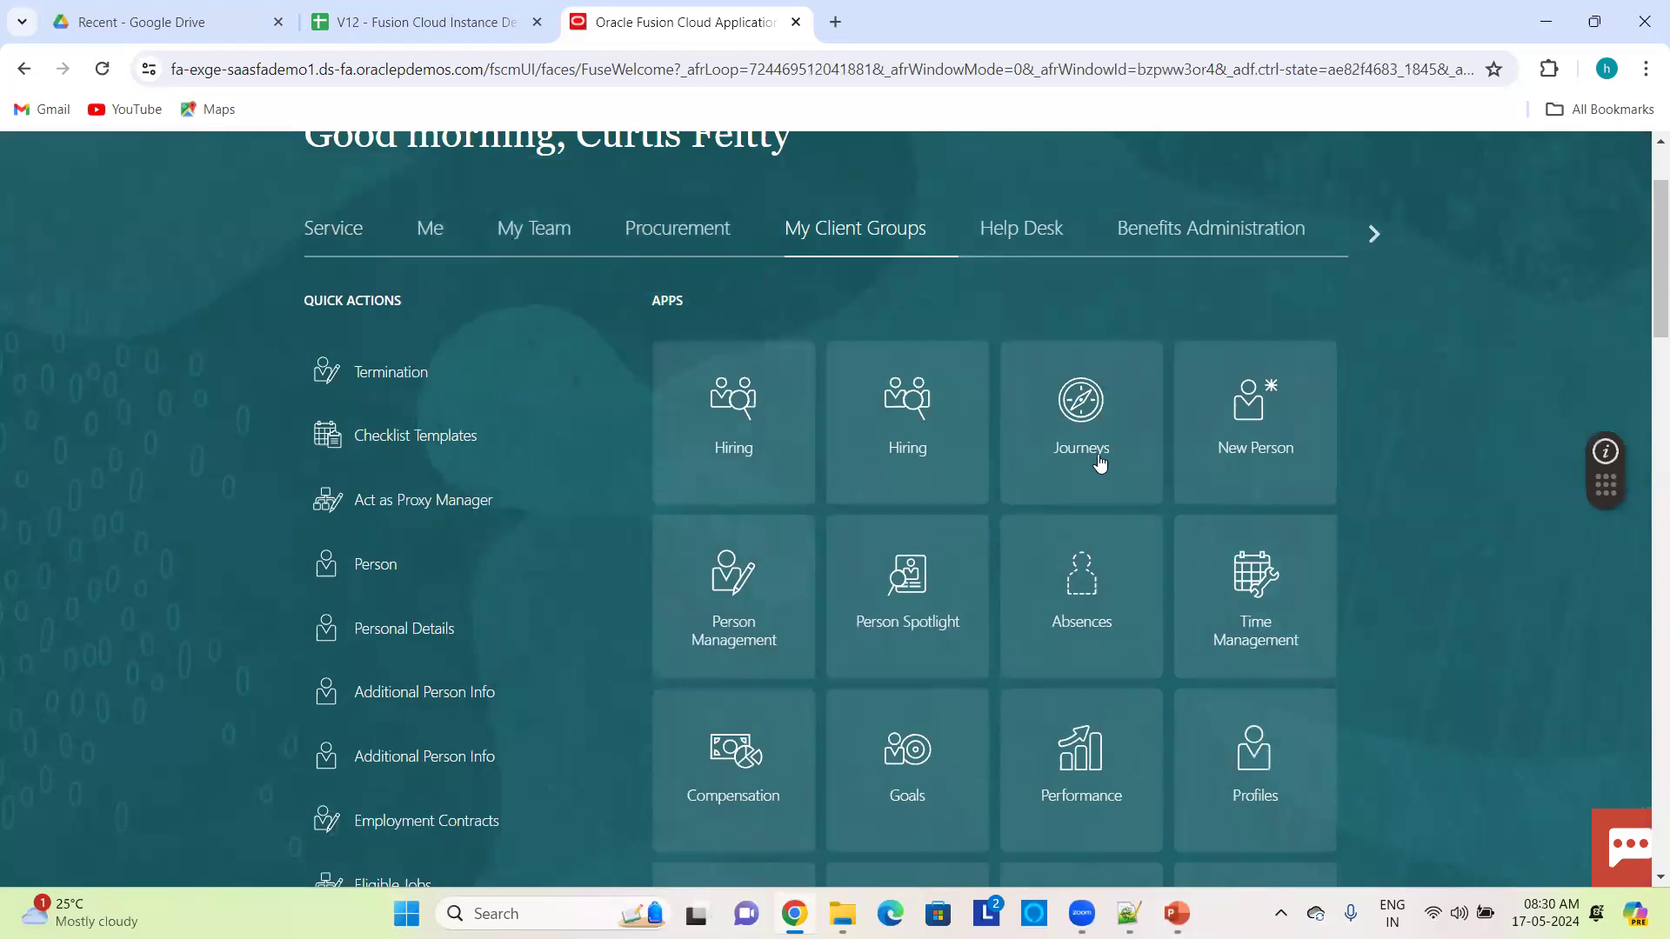